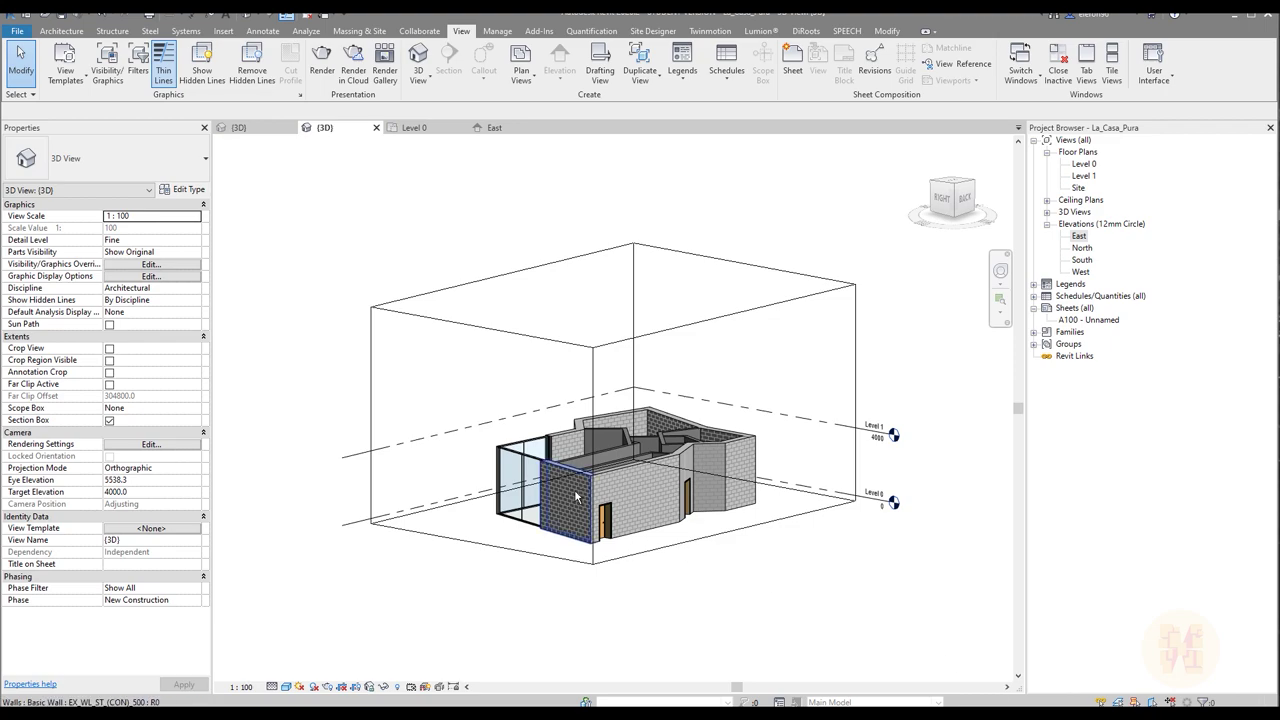
Step: Turn the 3D view's section box off and on again to reset its extents around the model
middle_click_drag(578, 500, 655, 520, "shift")
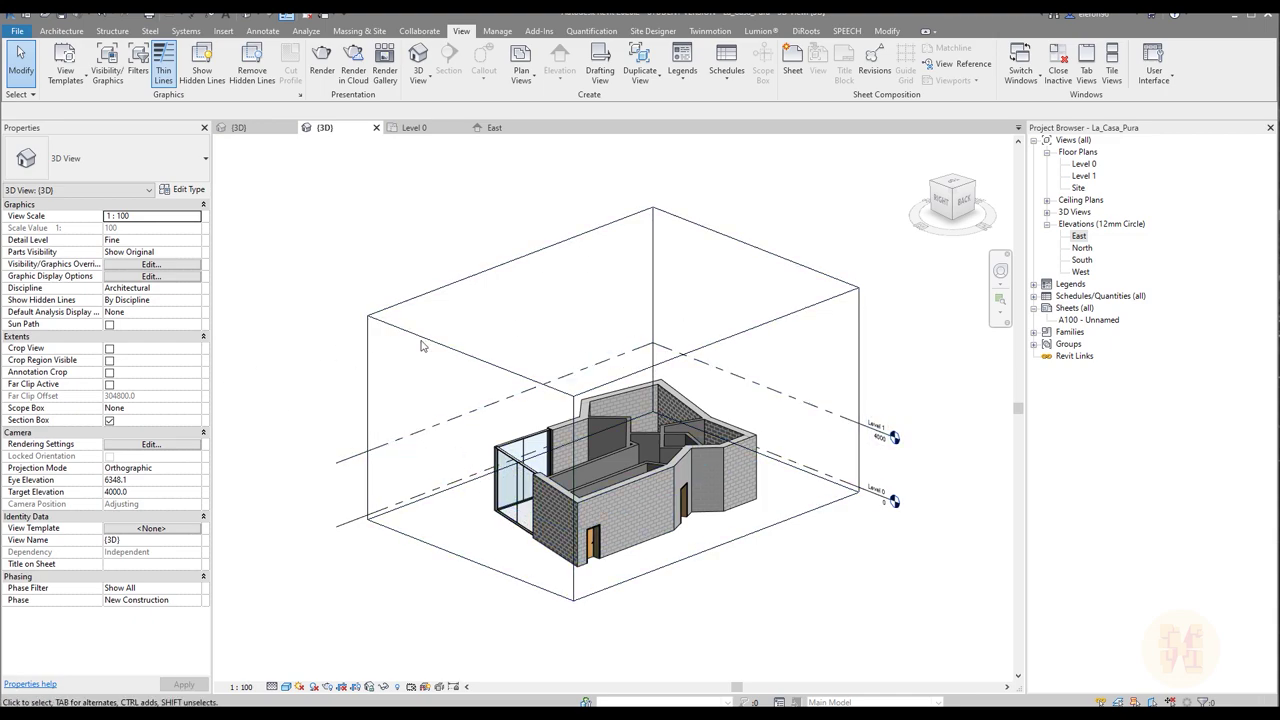
left_click(109, 421)
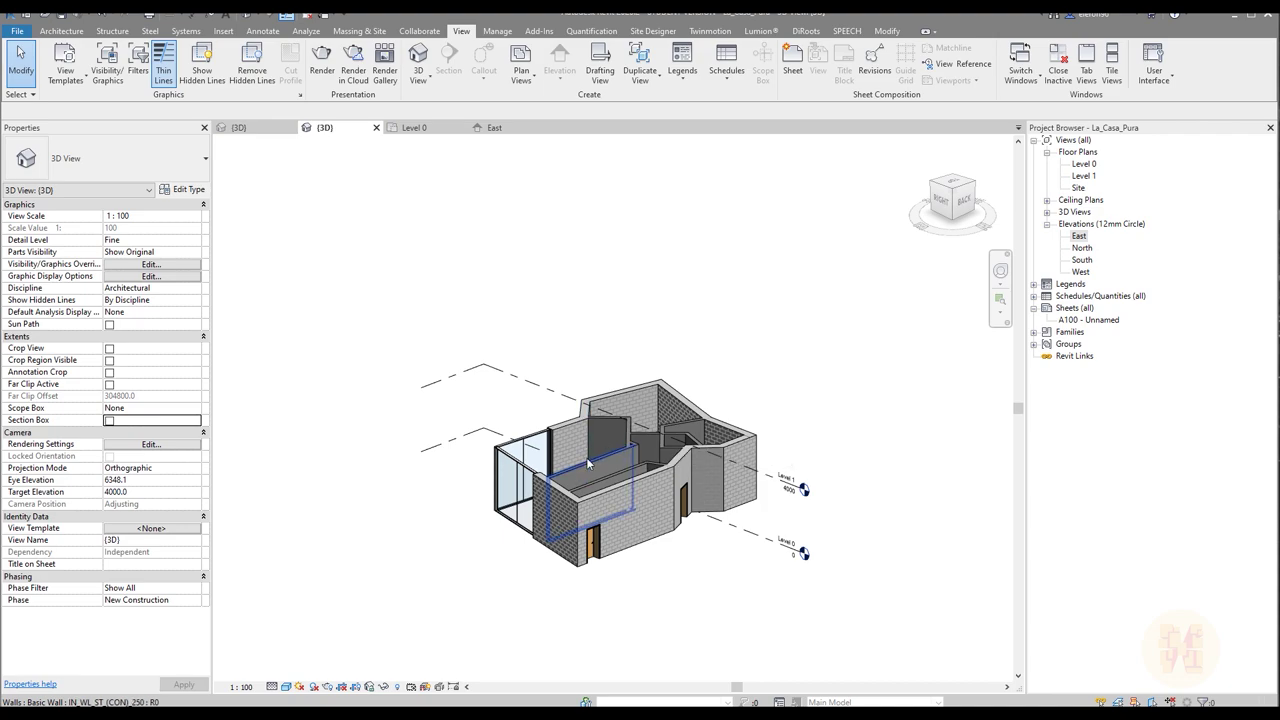
left_click(109, 420)
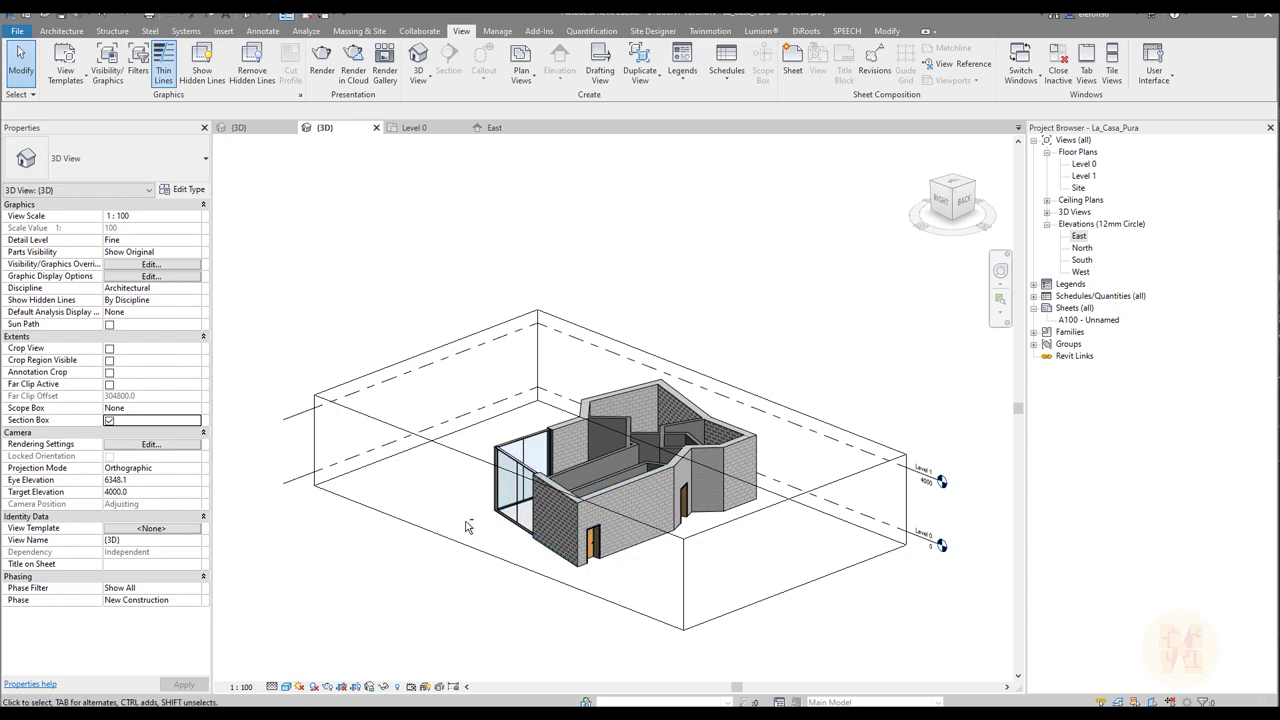
middle_click_drag(594, 438, 851, 543, "shift")
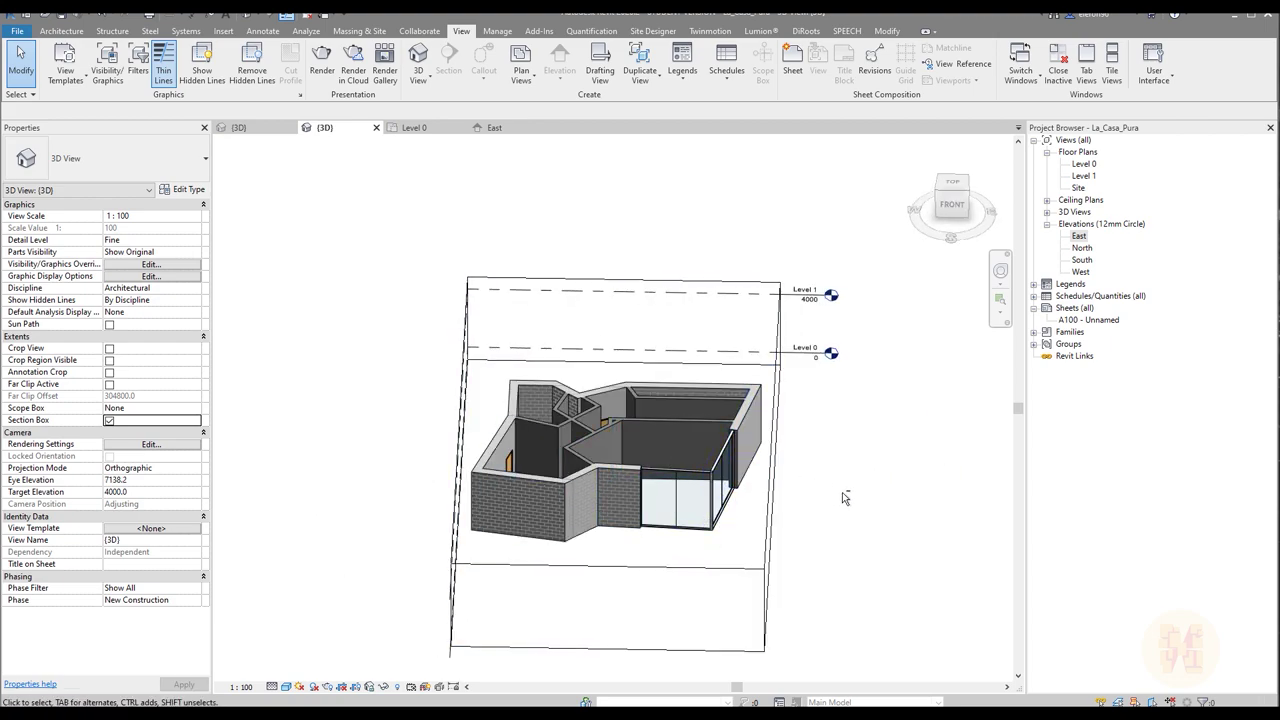
middle_click_drag(842, 497, 610, 550, "shift")
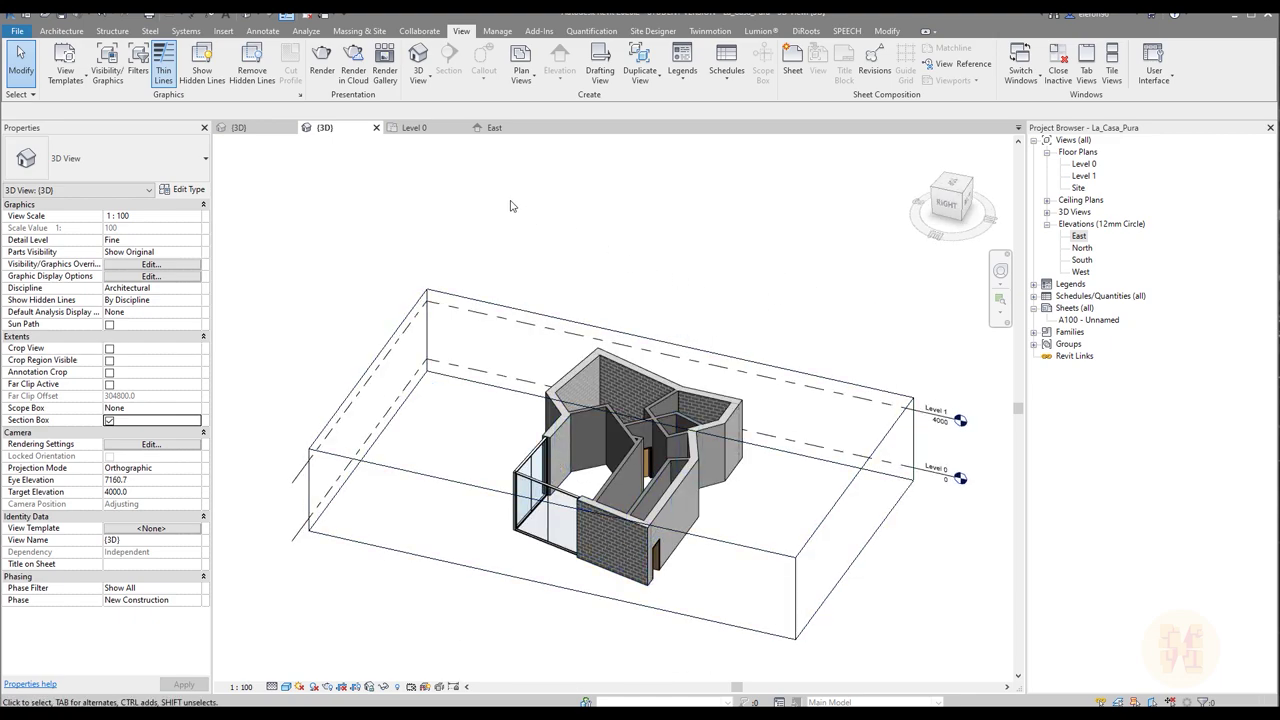
Step: Open the Level 0 floor plan with the whole building in view
left_click(415, 127)
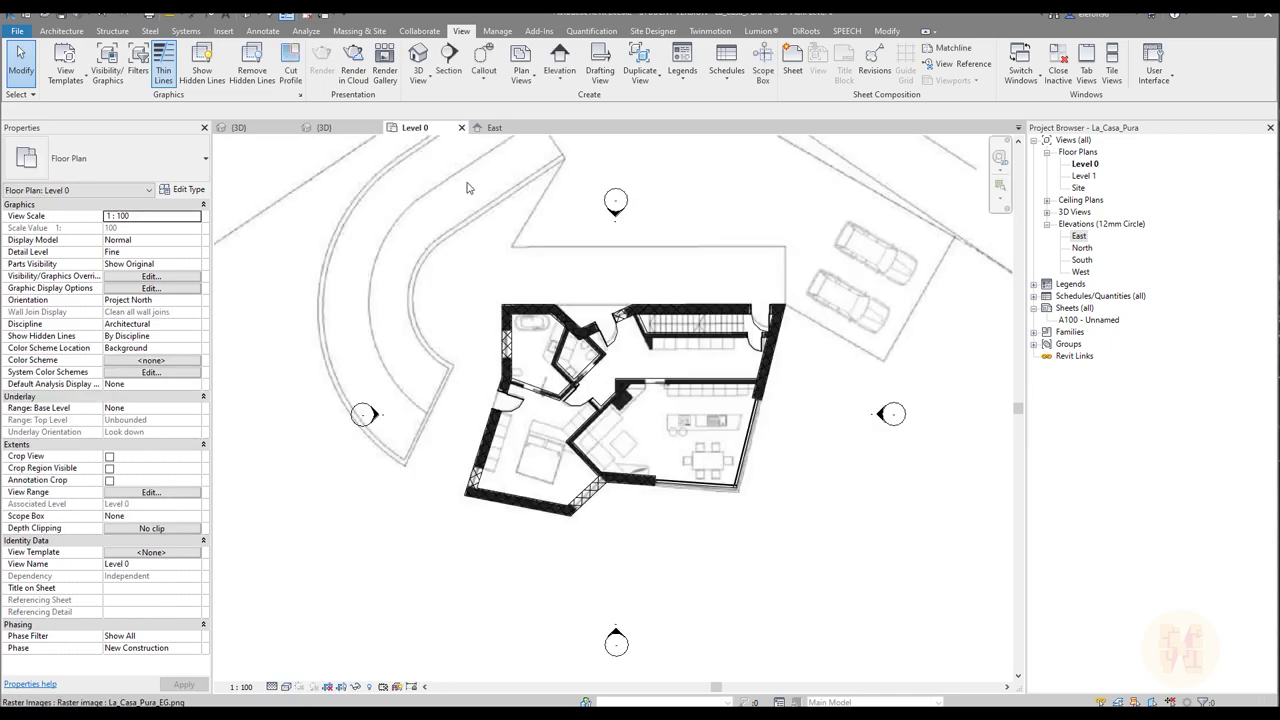
middle_click_drag(560, 268, 562, 321)
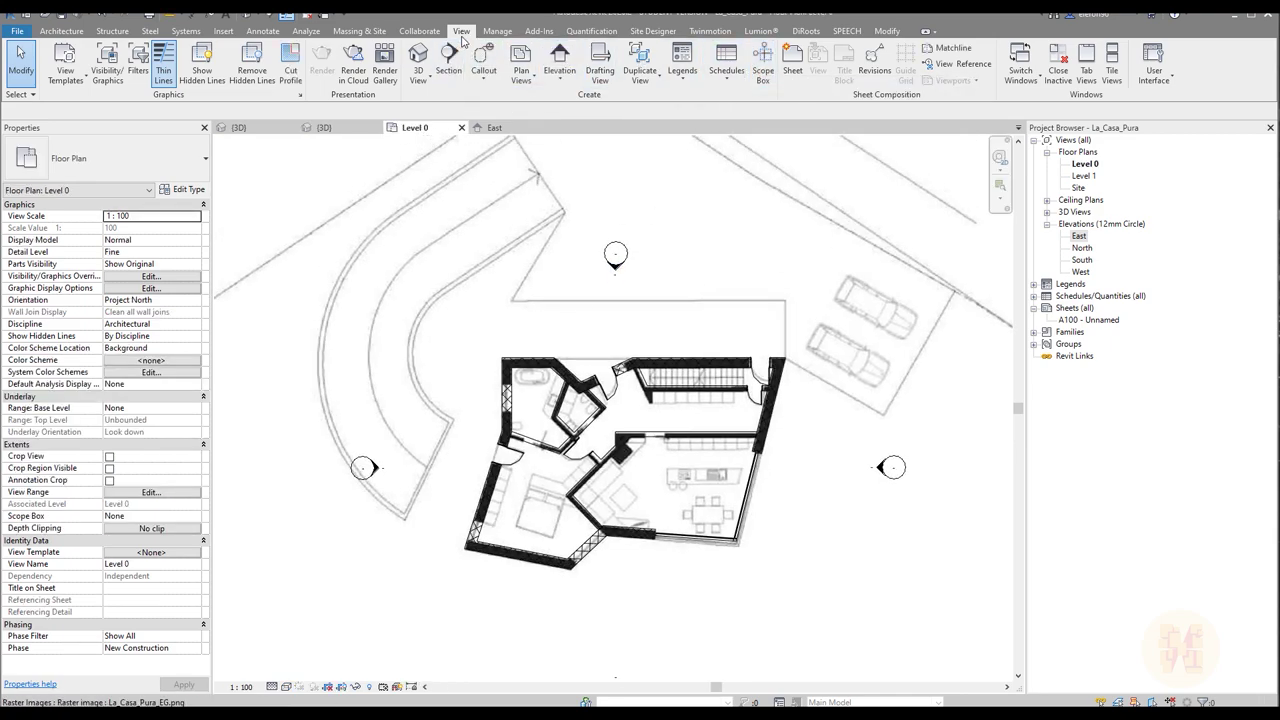
key("ctrl+d")
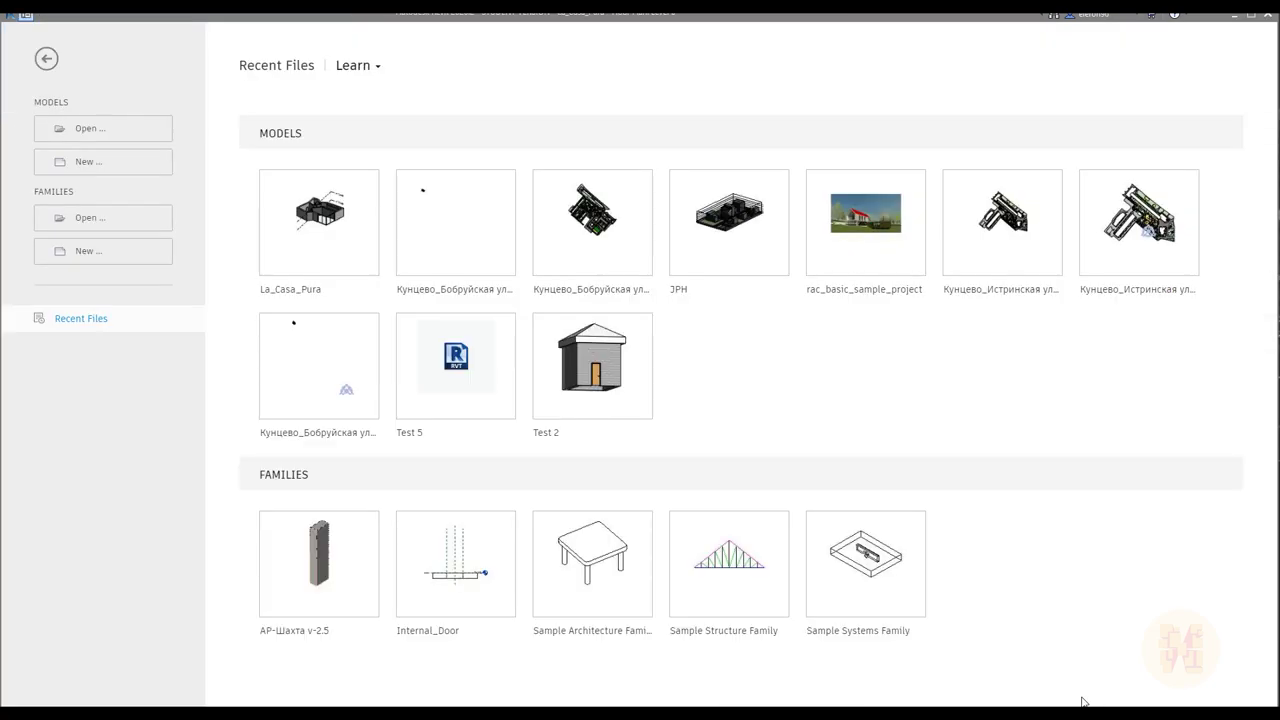
left_click(47, 60)
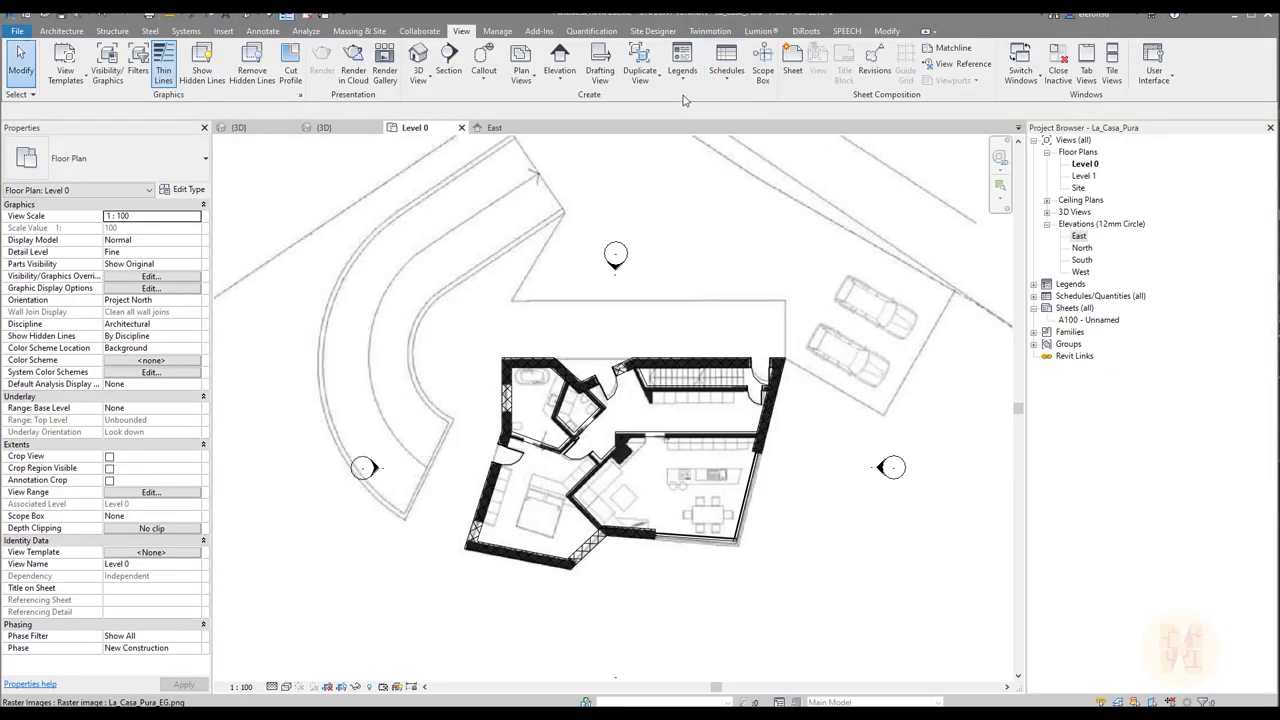
left_click(764, 66)
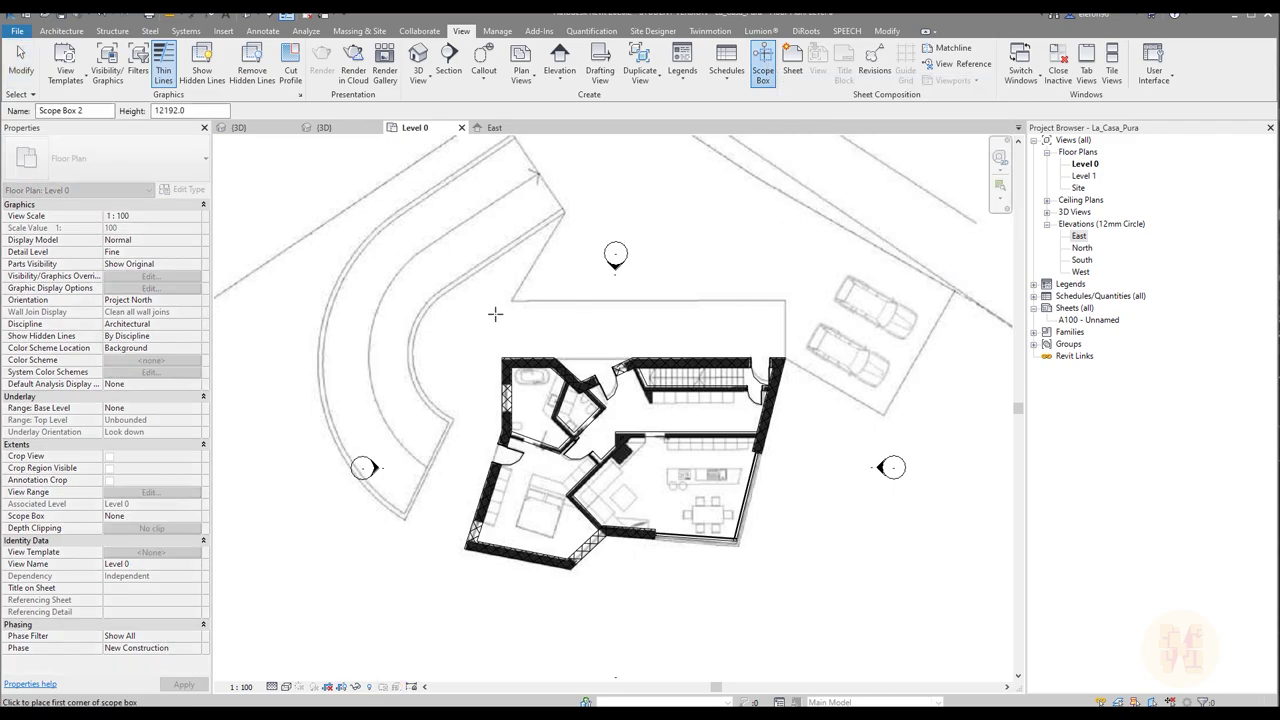
middle_click_drag(580, 329, 586, 303)
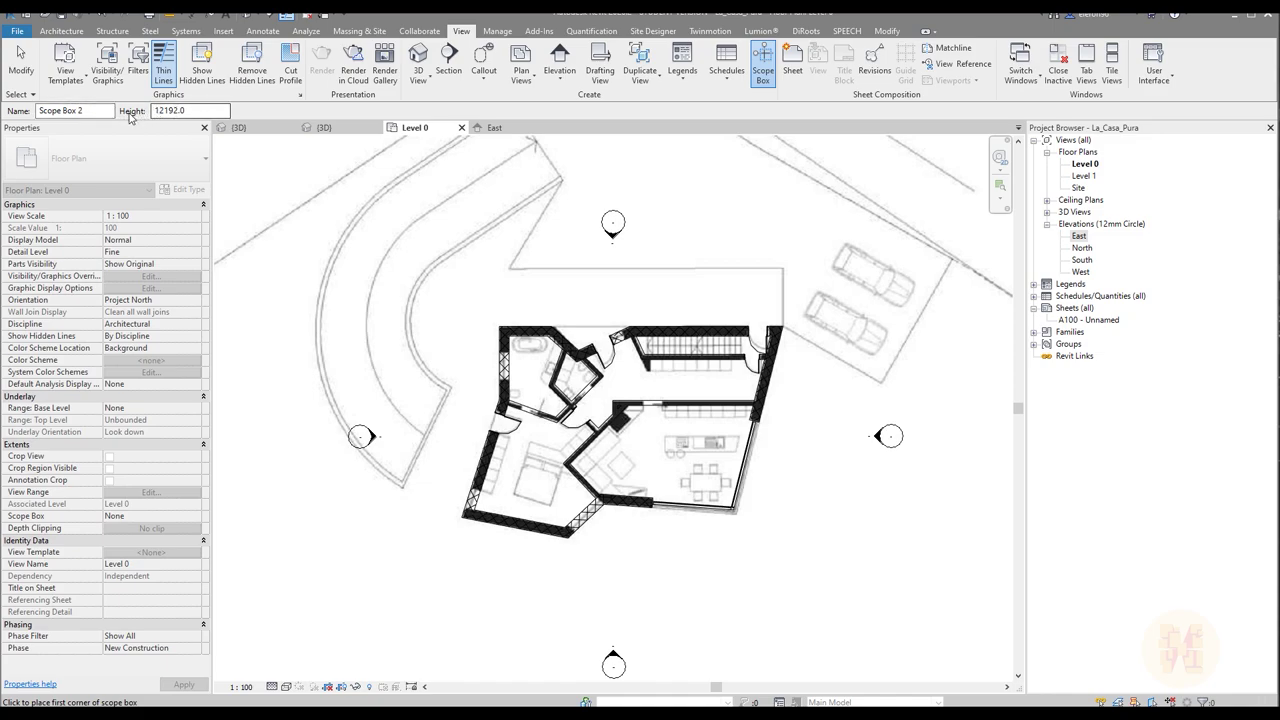
left_click(98, 110)
type("a")
key("Tab")
type("40")
left_click(432, 303)
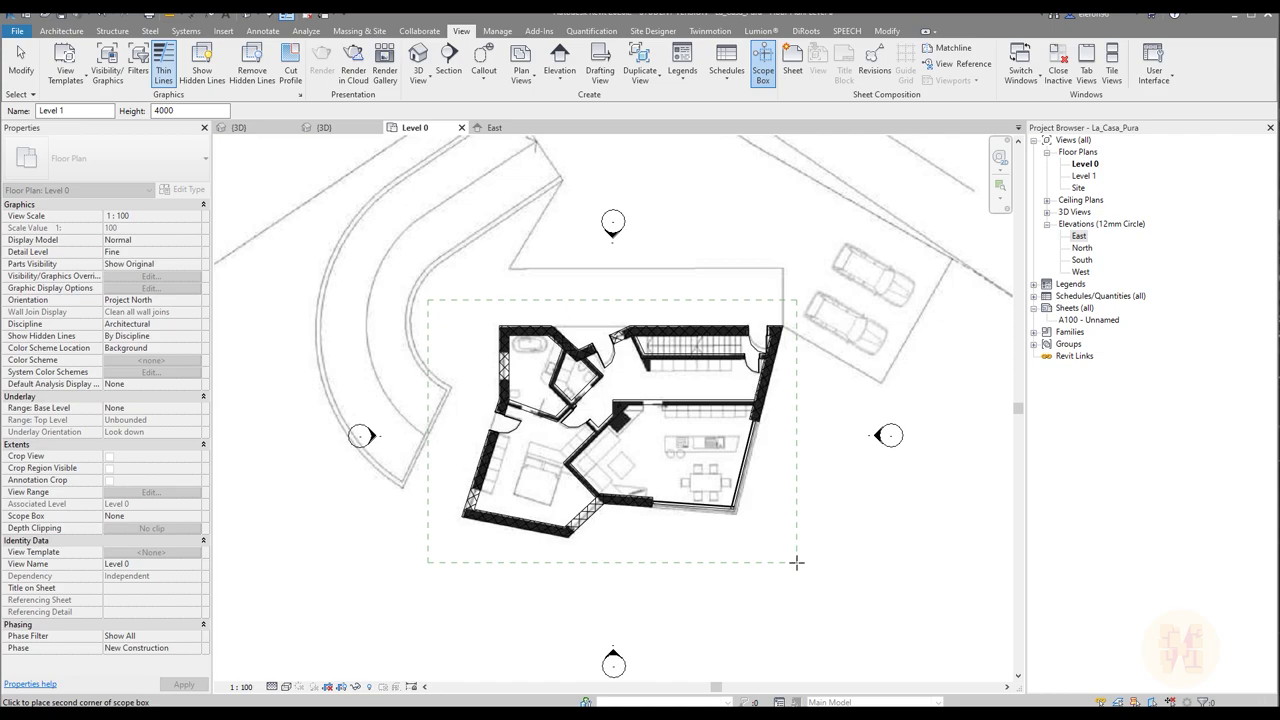
key("Escape")
key("Escape")
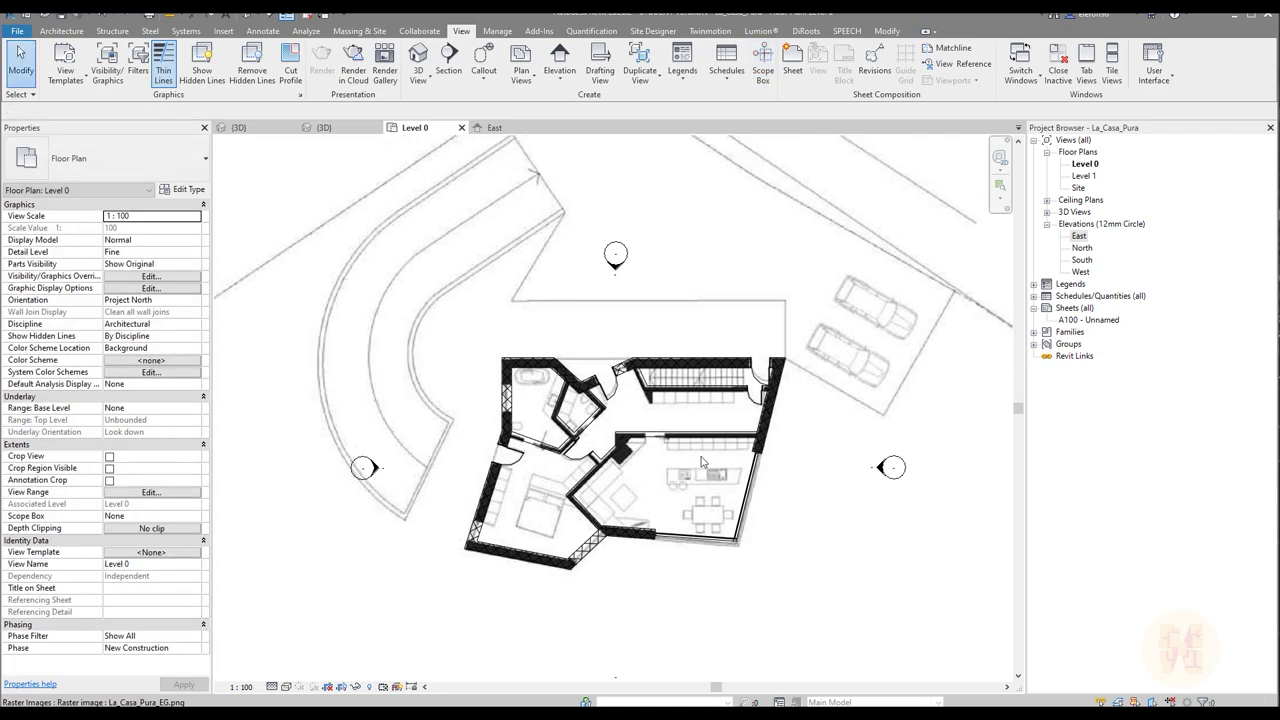
Step: Draw a scope box named Level 1 with a height of 4000 around the whole building in the floor plan
middle_click_drag(650, 391, 583, 343)
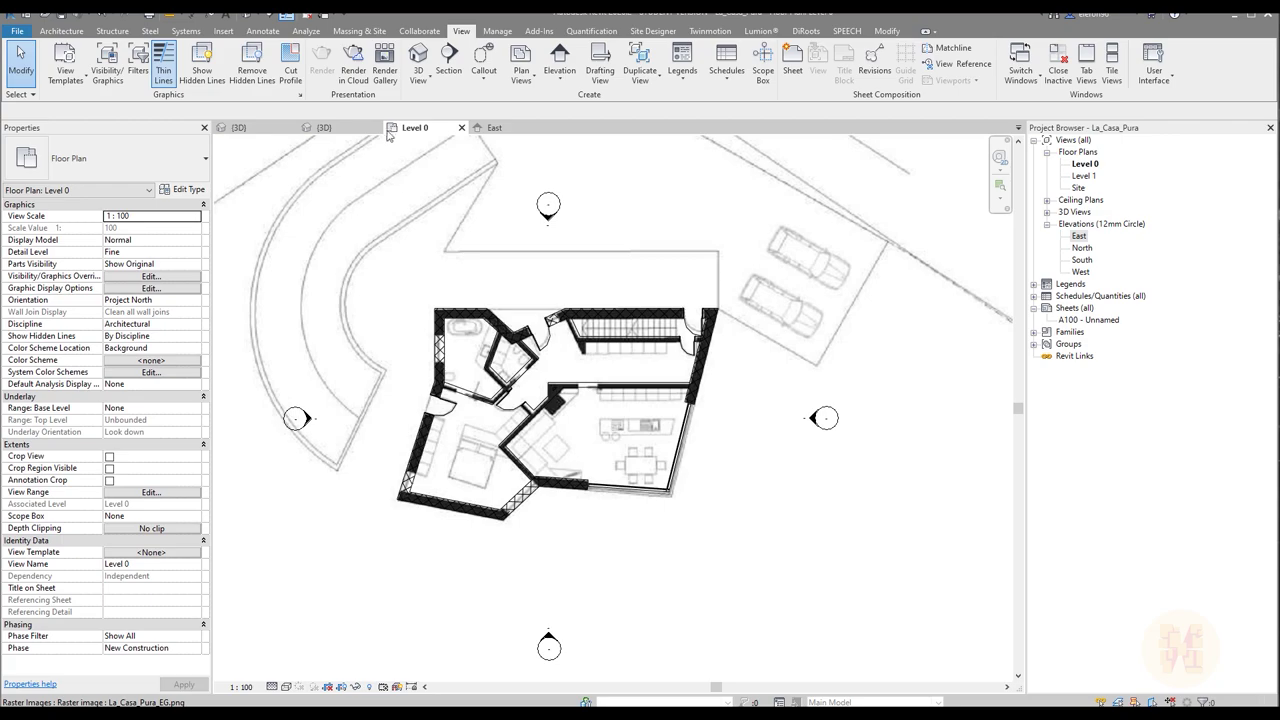
left_click(763, 65)
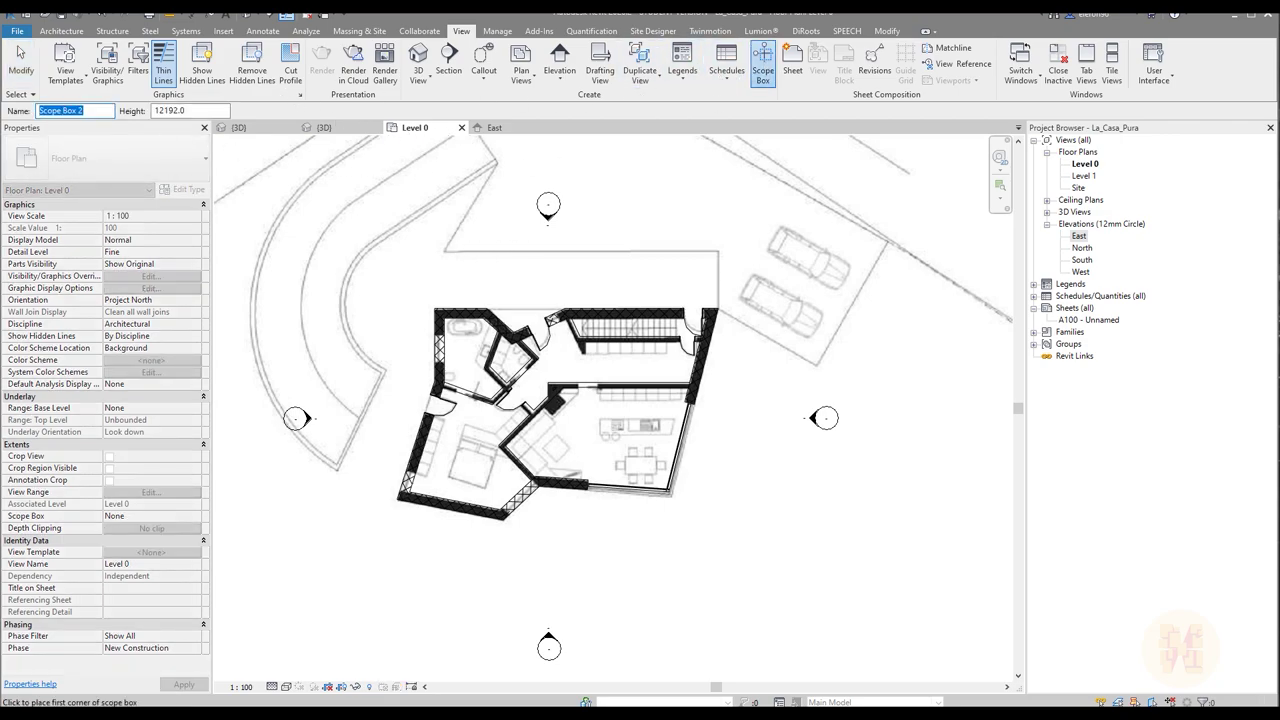
type("Level 1")
key("Tab")
type("4")
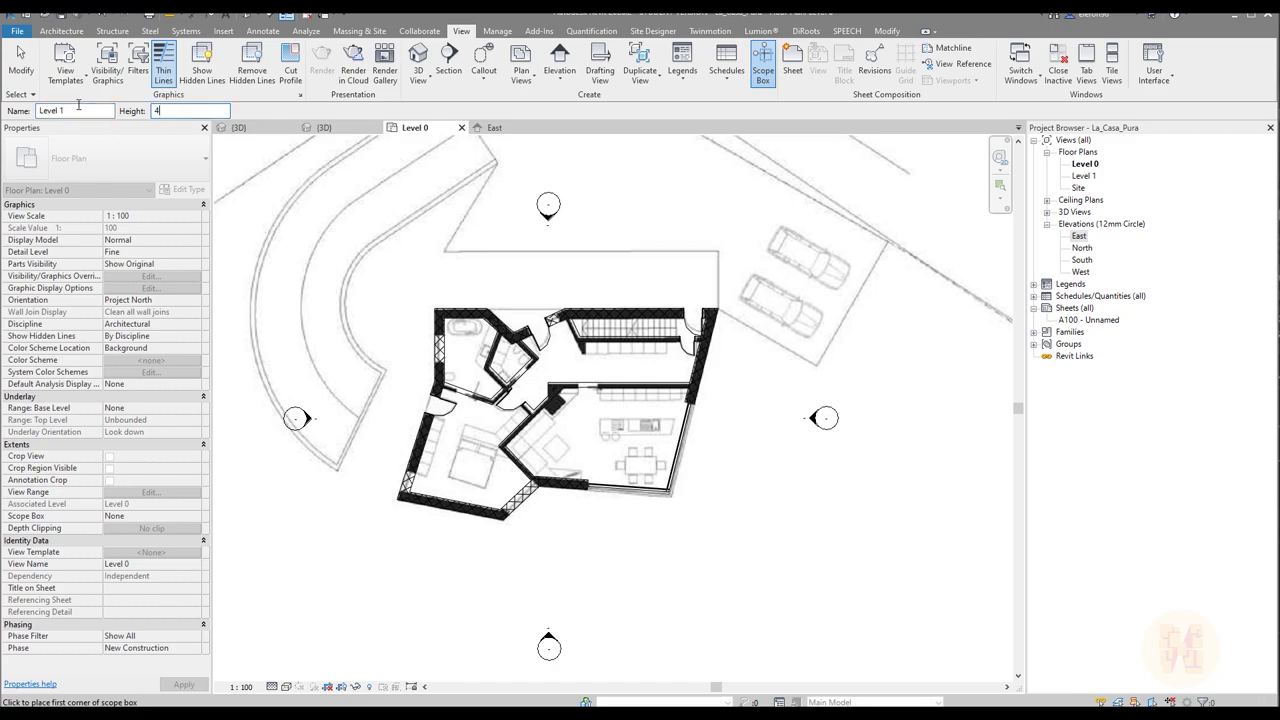
type("000")
left_click(358, 268)
left_click(731, 572)
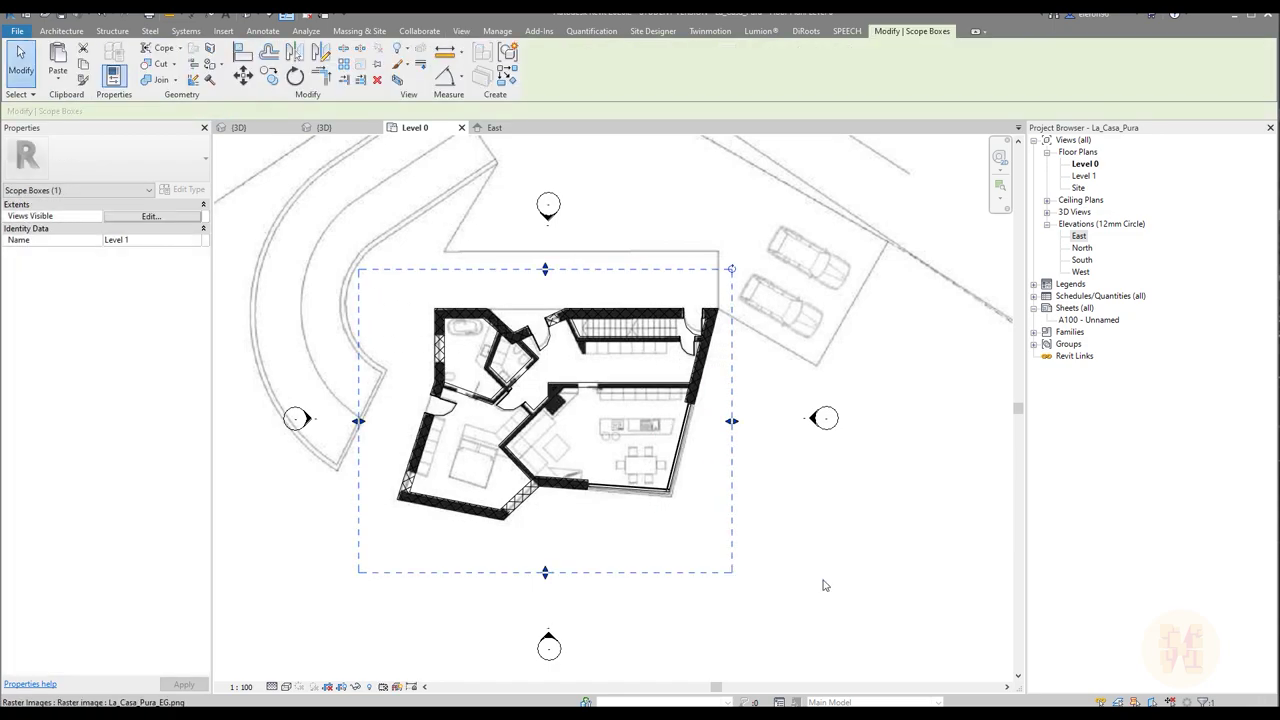
left_click(887, 582)
Step: Rename the Level 1 floor plan to Level 2, including the corresponding level and views
left_click(1089, 180)
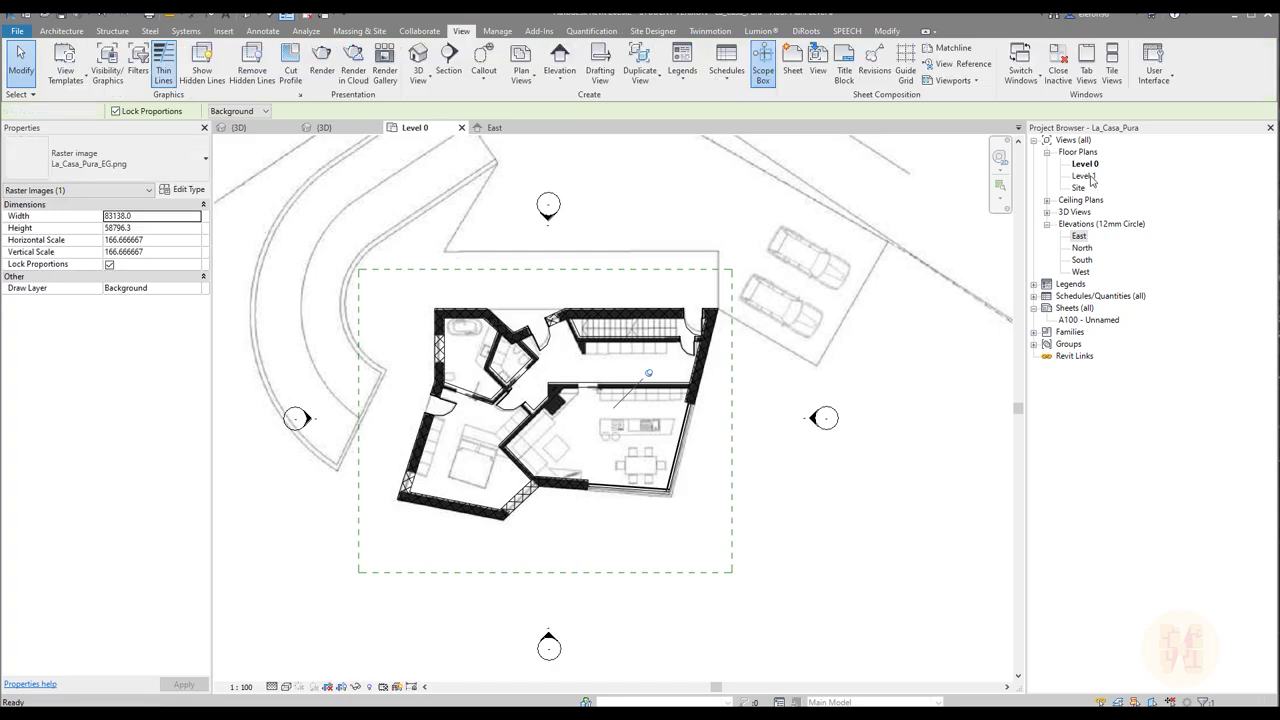
left_click(1090, 165)
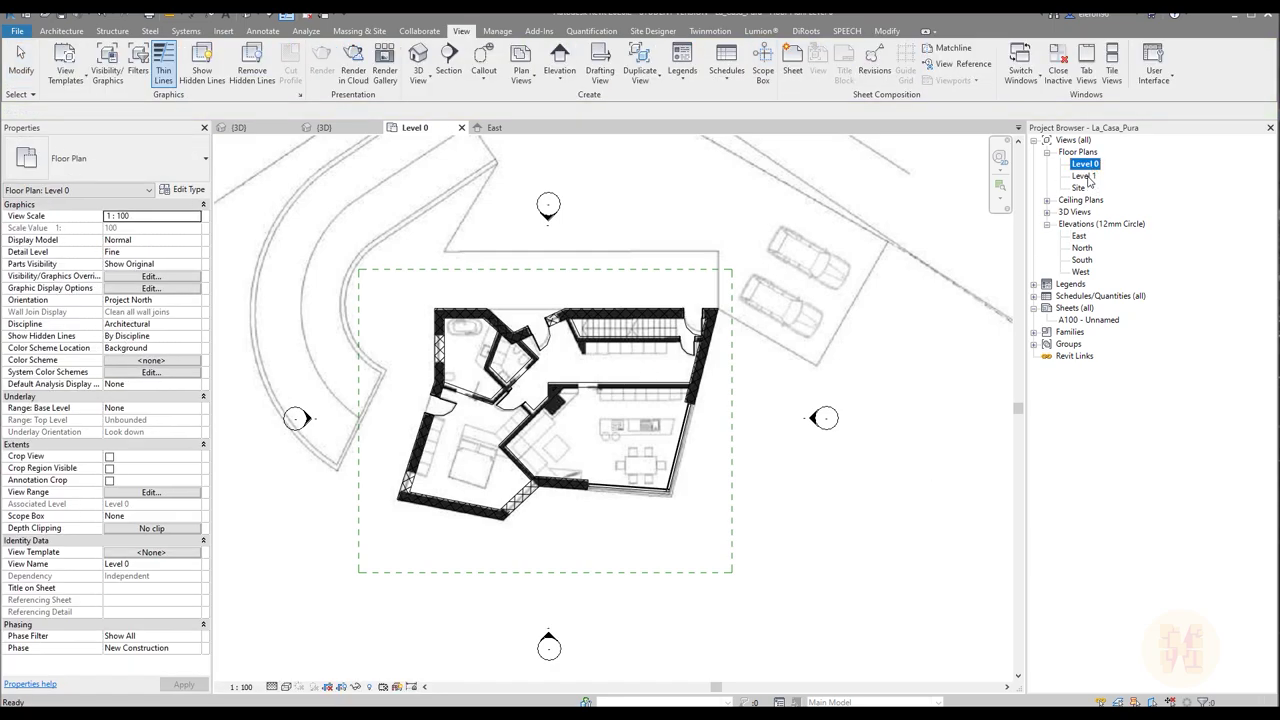
left_click(1086, 177)
right_click(1086, 177)
left_click(1126, 370)
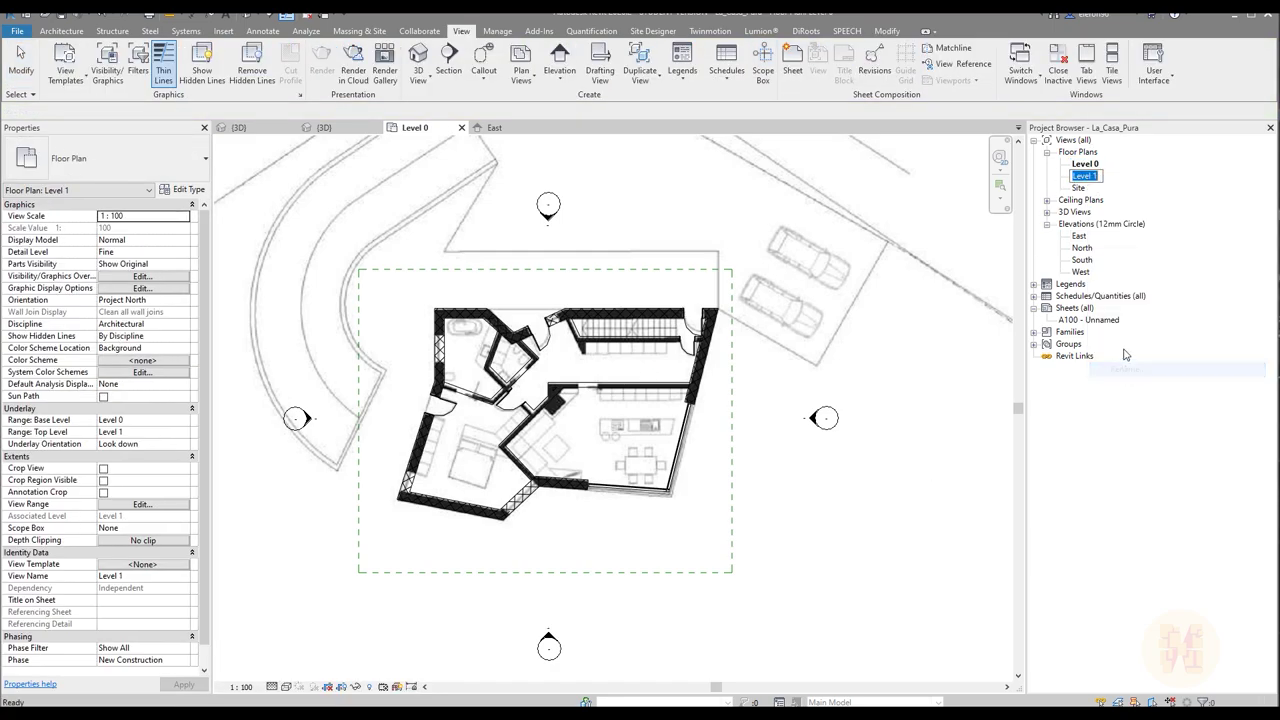
key("Right")
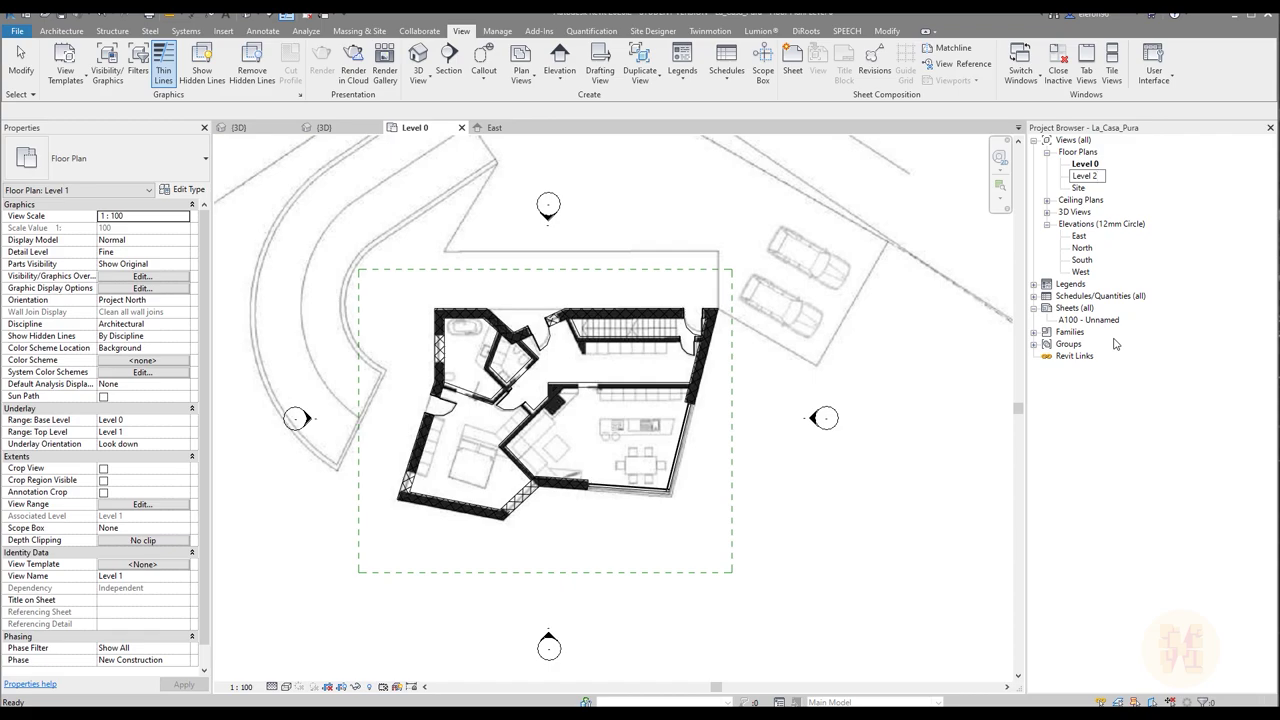
key("Return")
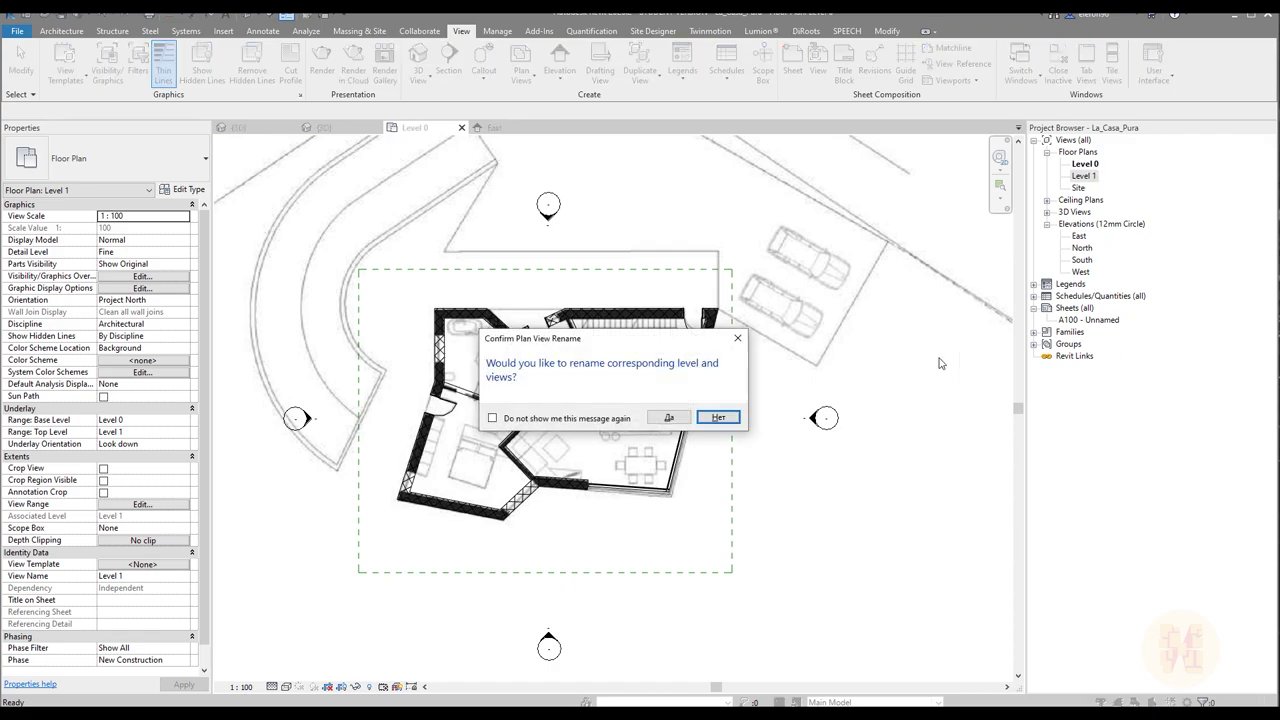
left_click(674, 420)
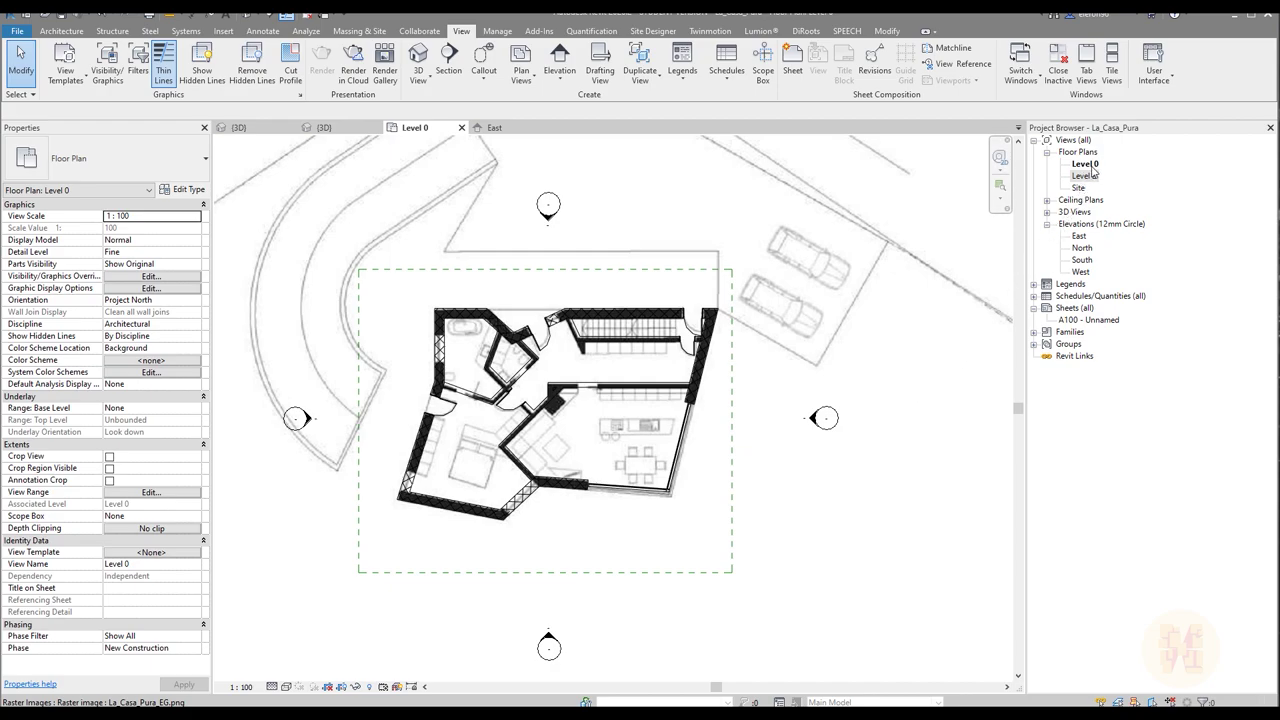
Step: Rename the Level 0 floor plan to Level 1, including the corresponding level and views
right_click(1090, 165)
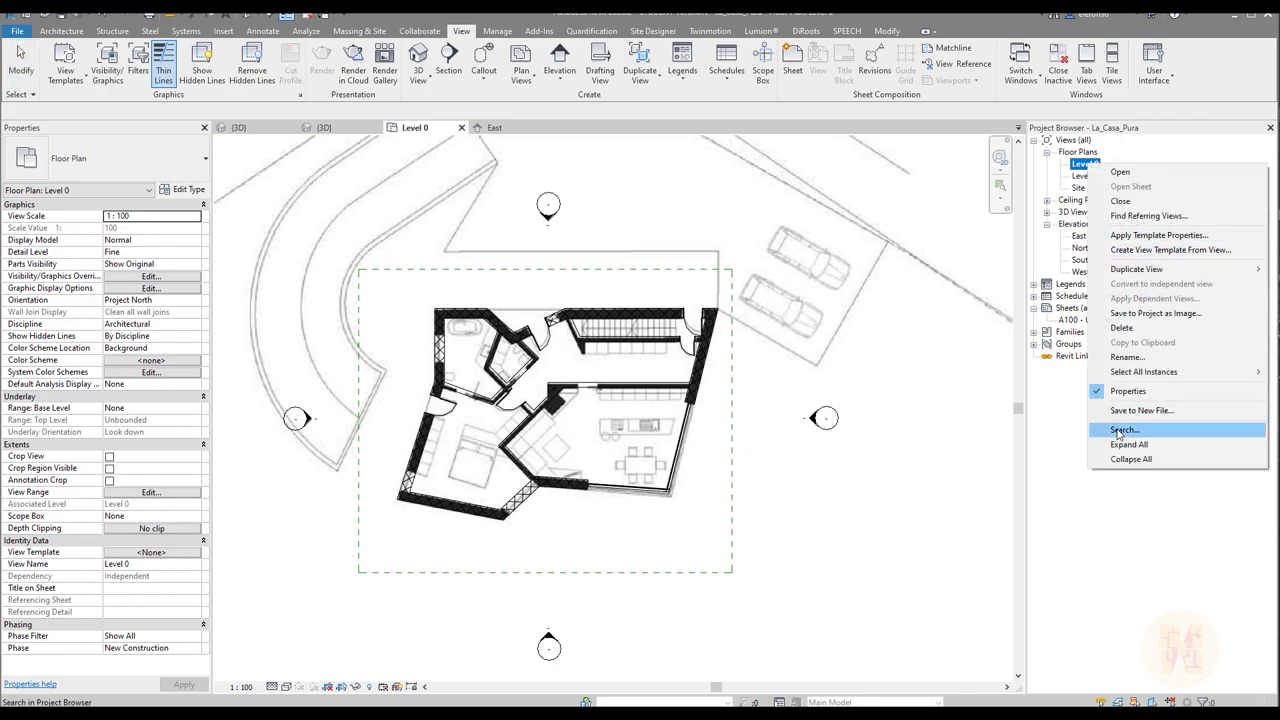
left_click(1130, 357)
key("End")
key("BackSpace")
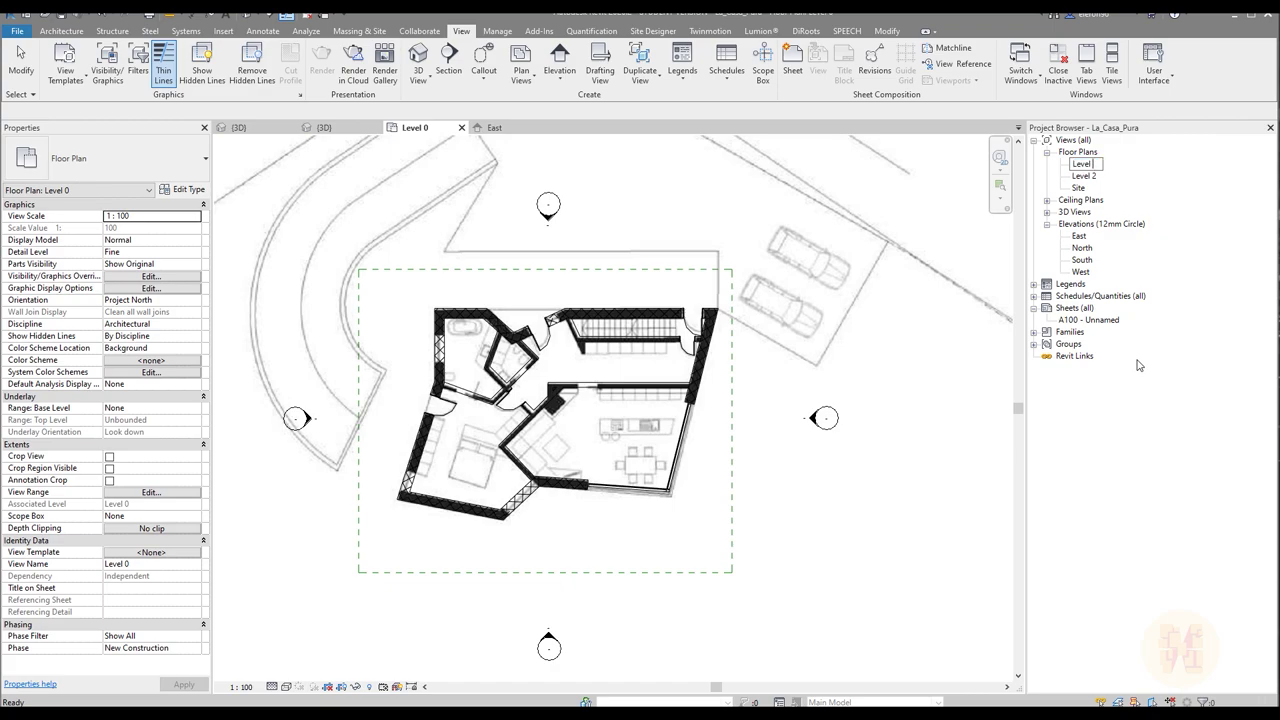
type("1")
key("Return")
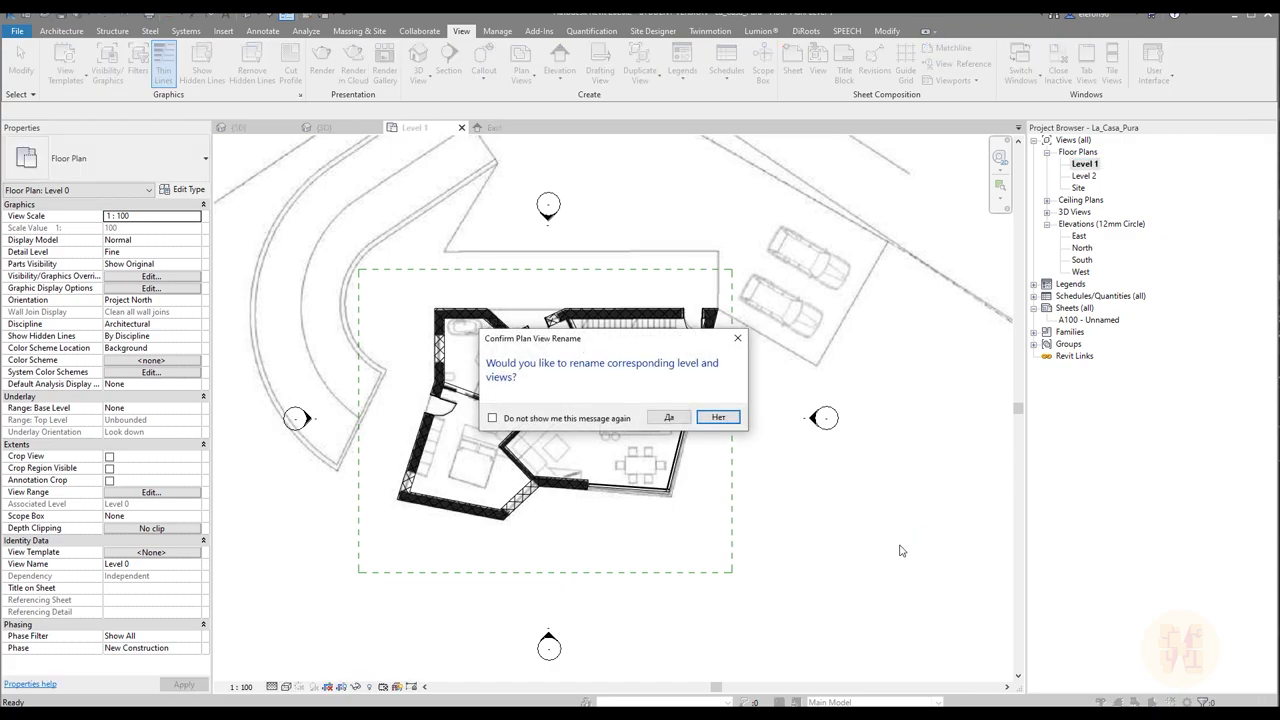
left_click(668, 417)
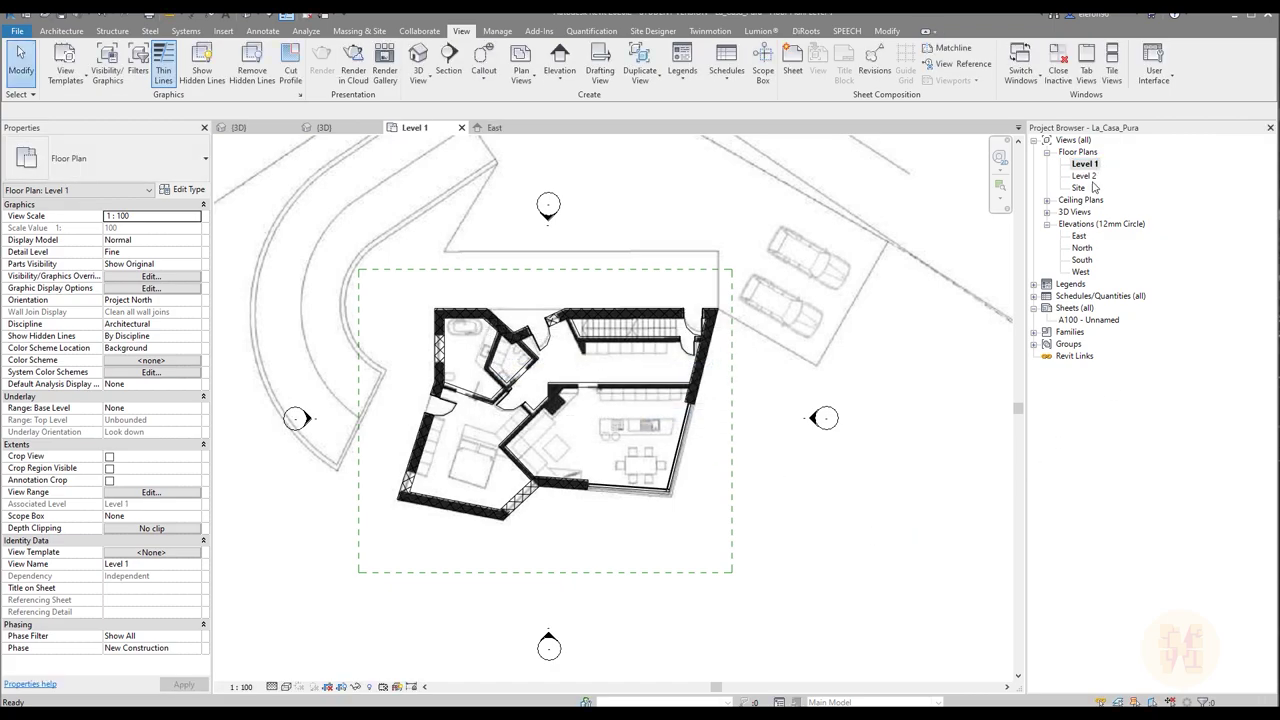
Step: Stretch the scope box's right edge slightly outward and pull its left edge slightly inward around the building
left_click(733, 428)
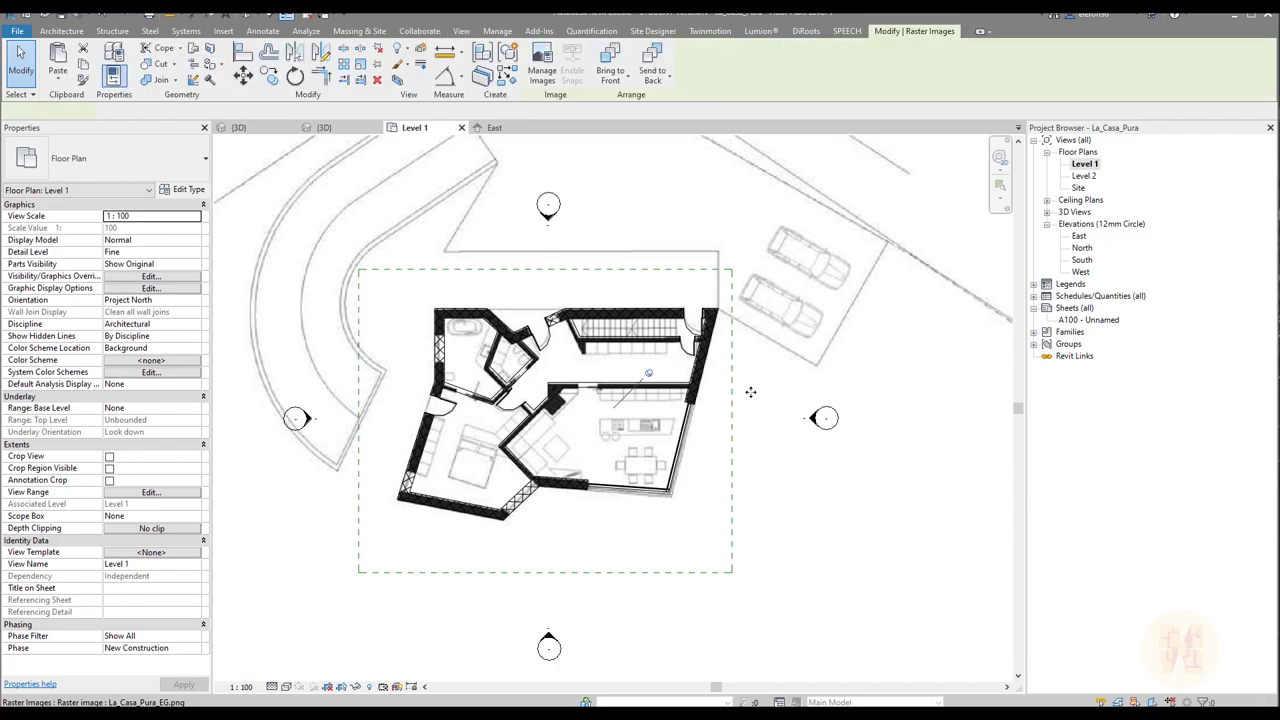
key("Escape")
left_click(734, 523)
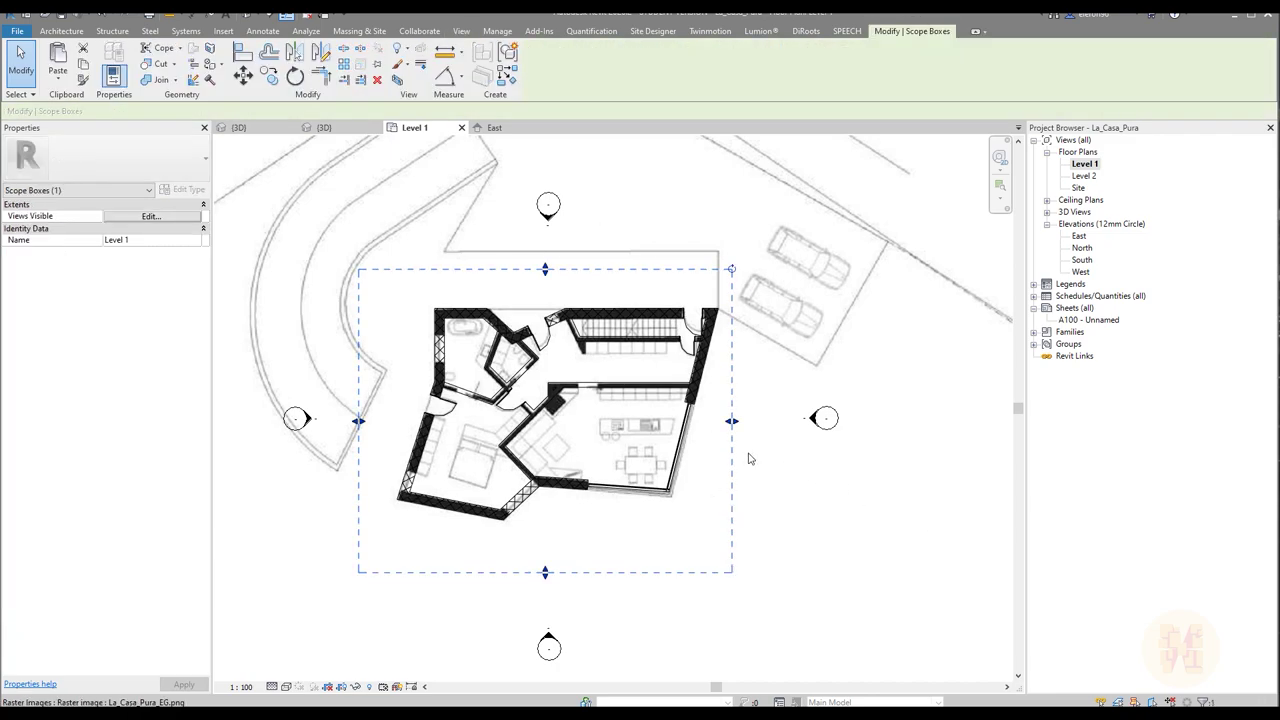
left_click_drag(732, 421, 751, 421)
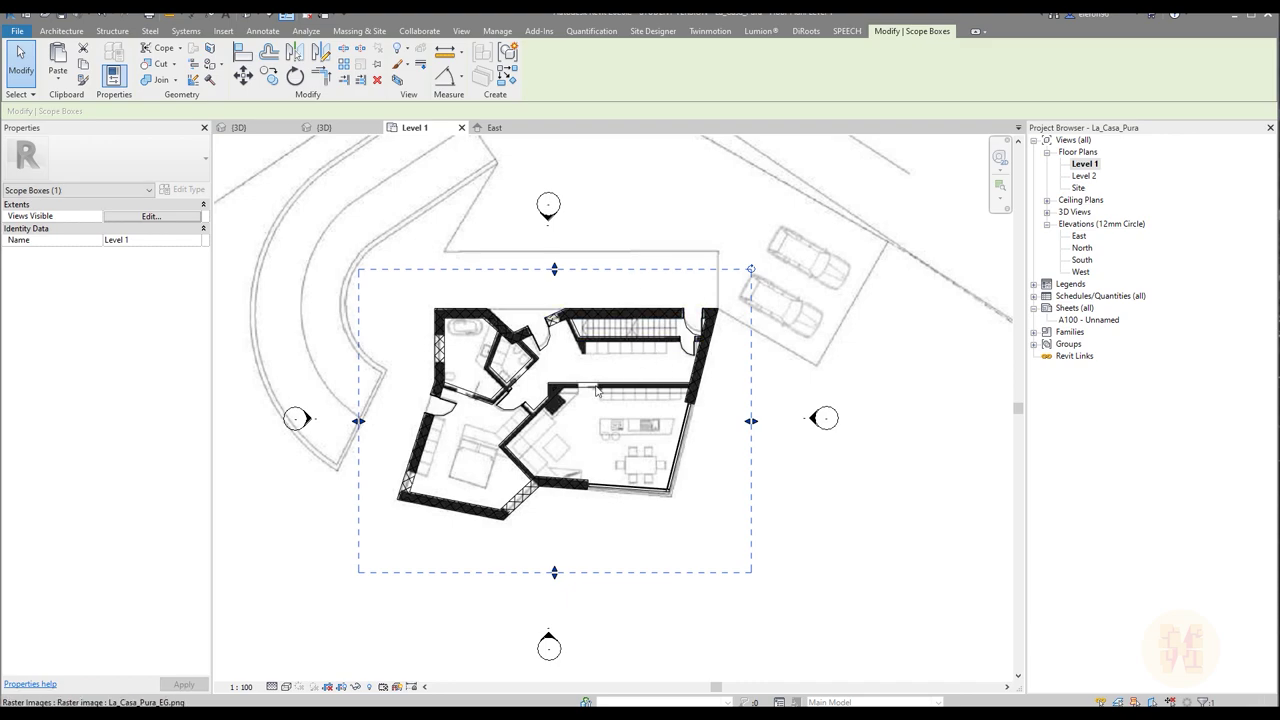
left_click_drag(358, 421, 364, 421)
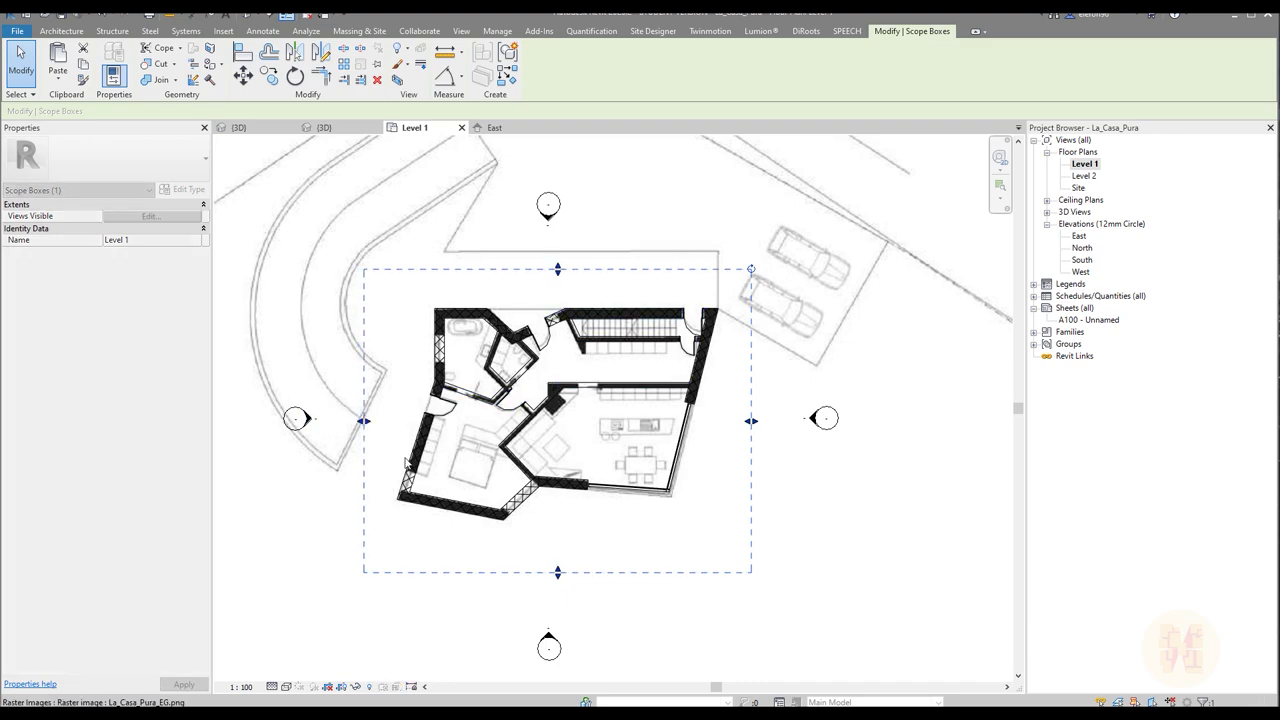
middle_click_drag(705, 569, 757, 569)
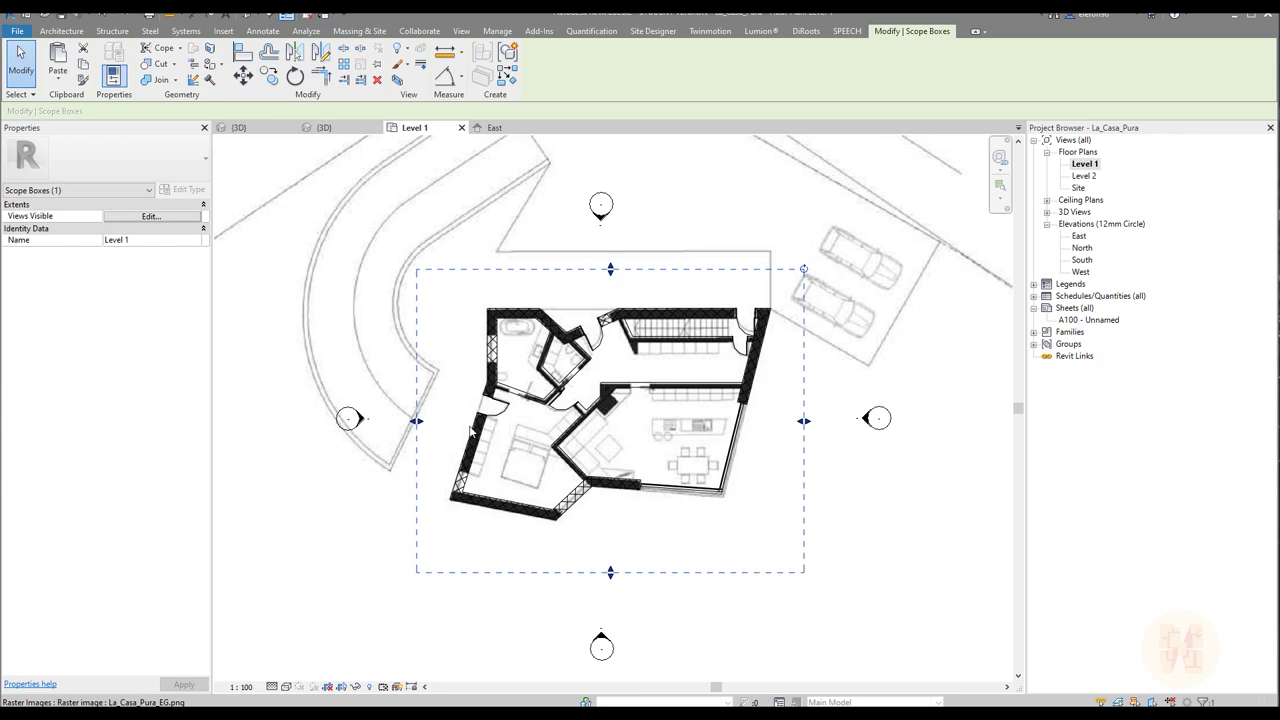
Step: Open the 3D view, show the scope box around the building and turn off the view's section box
left_click(398, 80)
middle_click_drag(621, 578, 750, 572, "shift")
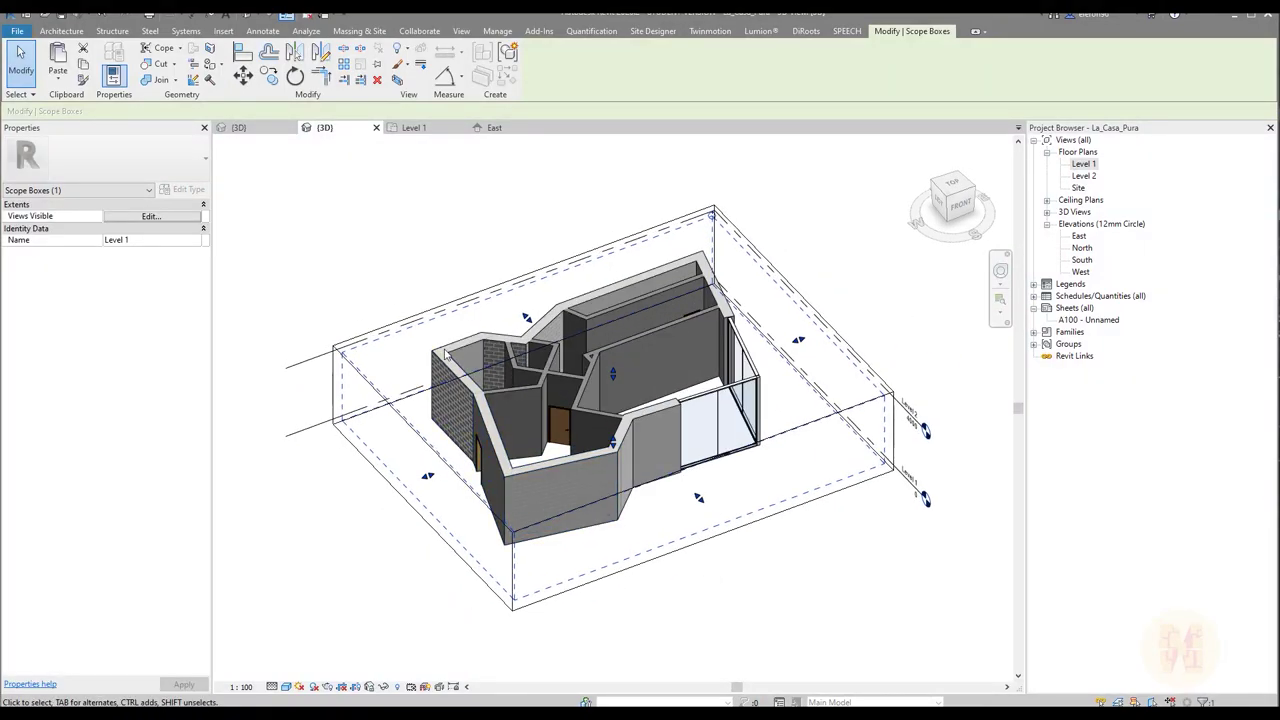
left_click(755, 572)
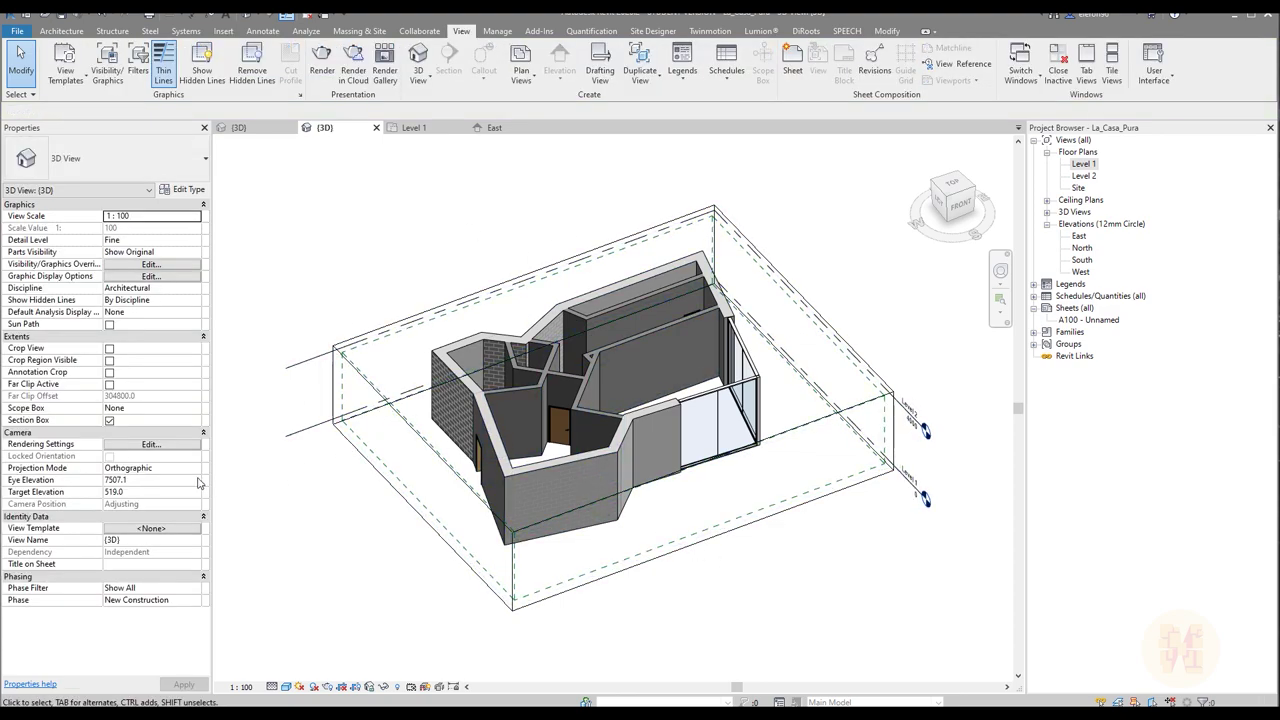
left_click(109, 420)
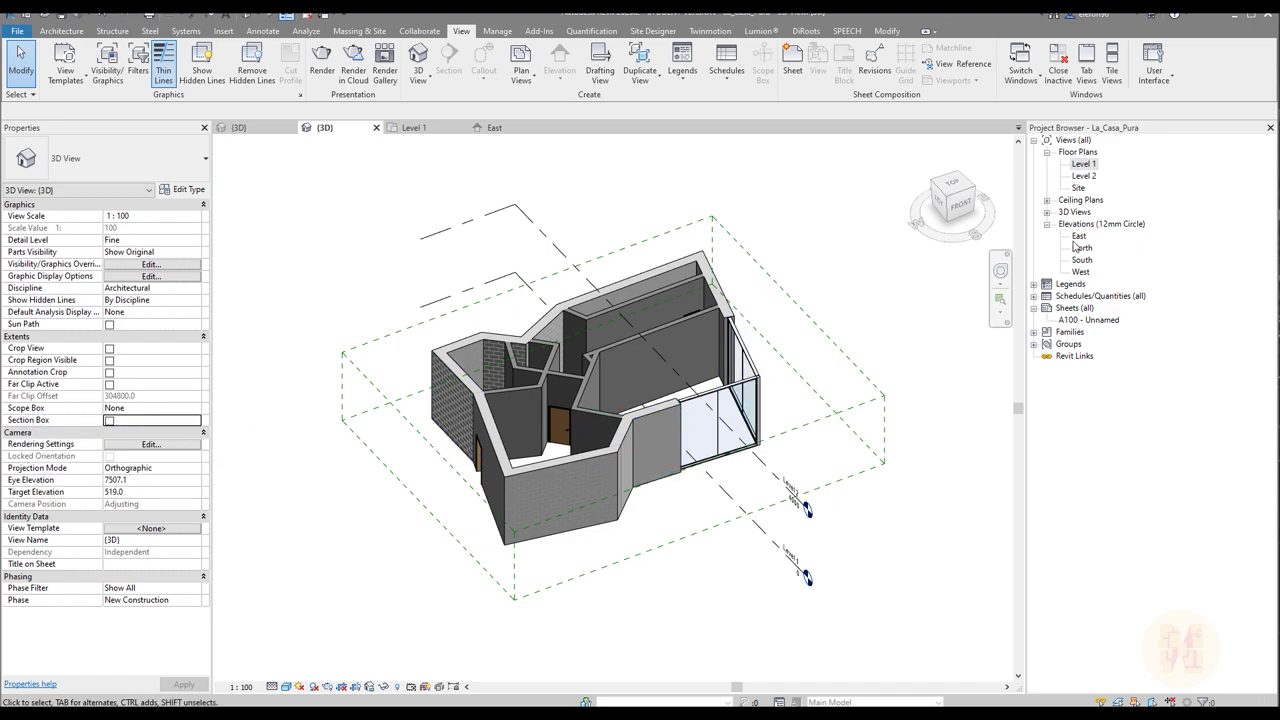
Step: Rename the {3D} view to Level 1
left_click(1046, 212)
right_click(1080, 224)
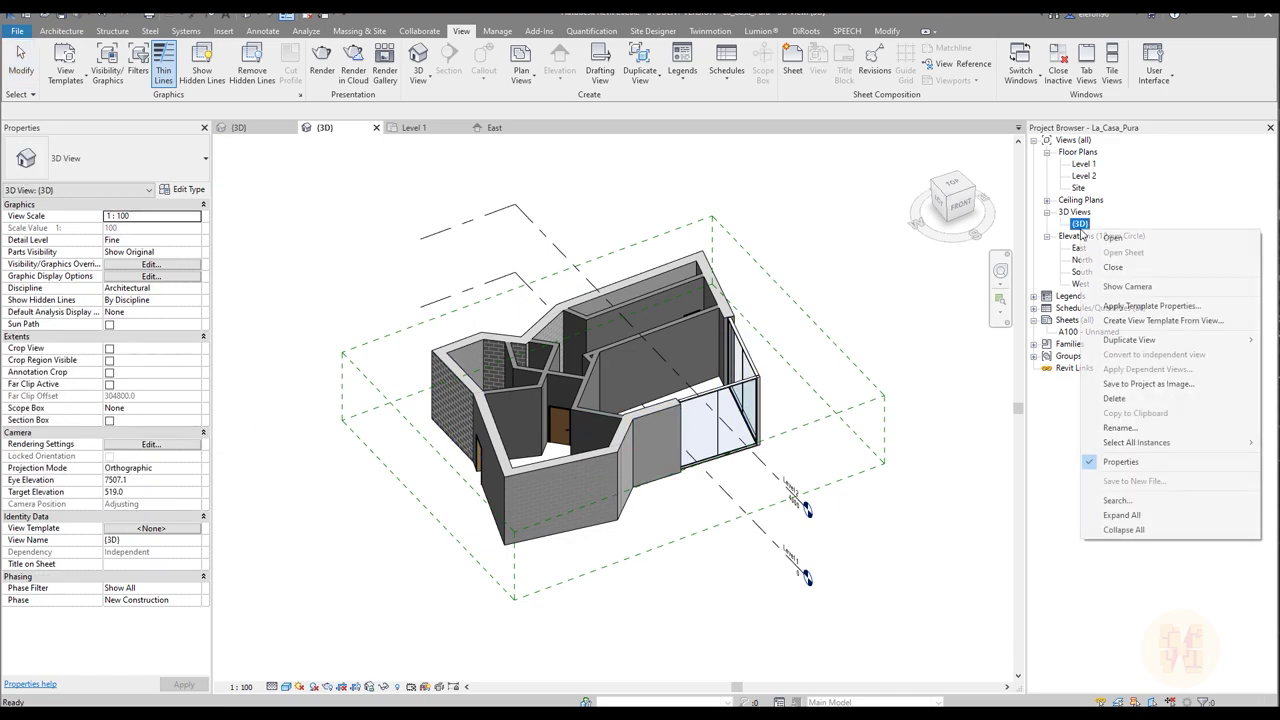
left_click(1120, 428)
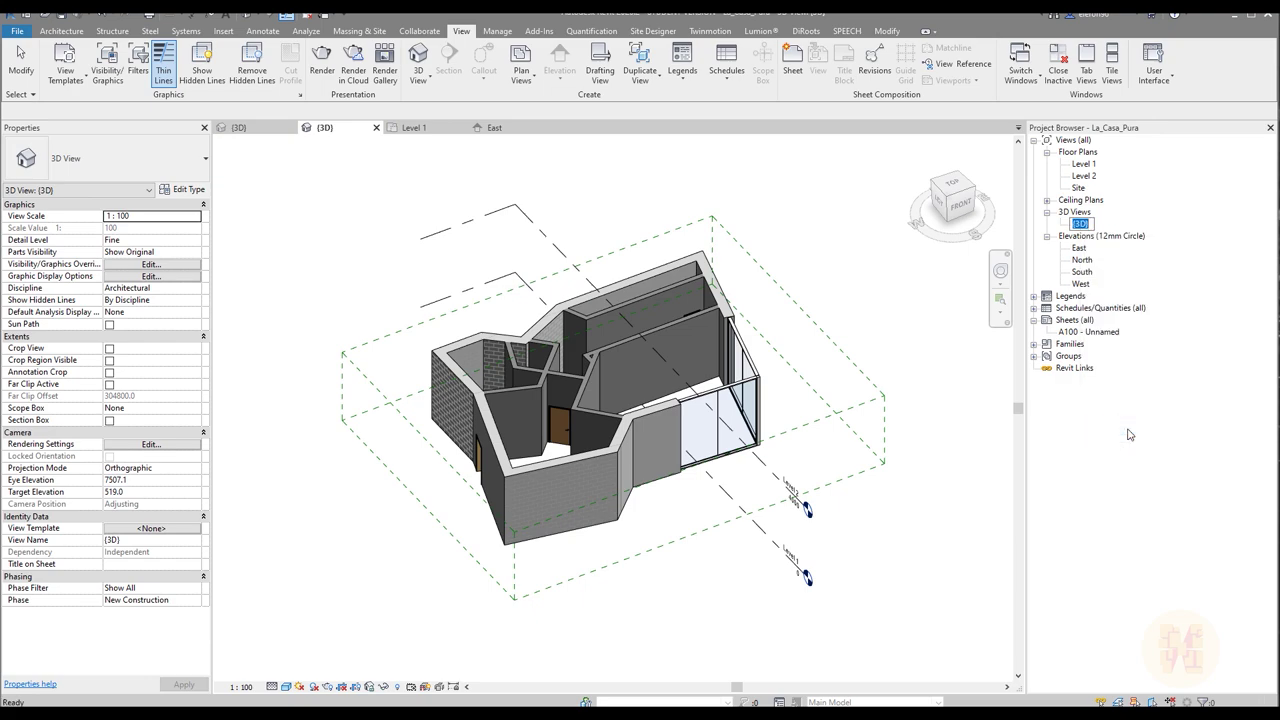
type("Level 1")
key("Return")
Step: Assign the Level 1 scope box to the Level 1 3D view and inspect the cropped building from several sides
left_click(196, 409)
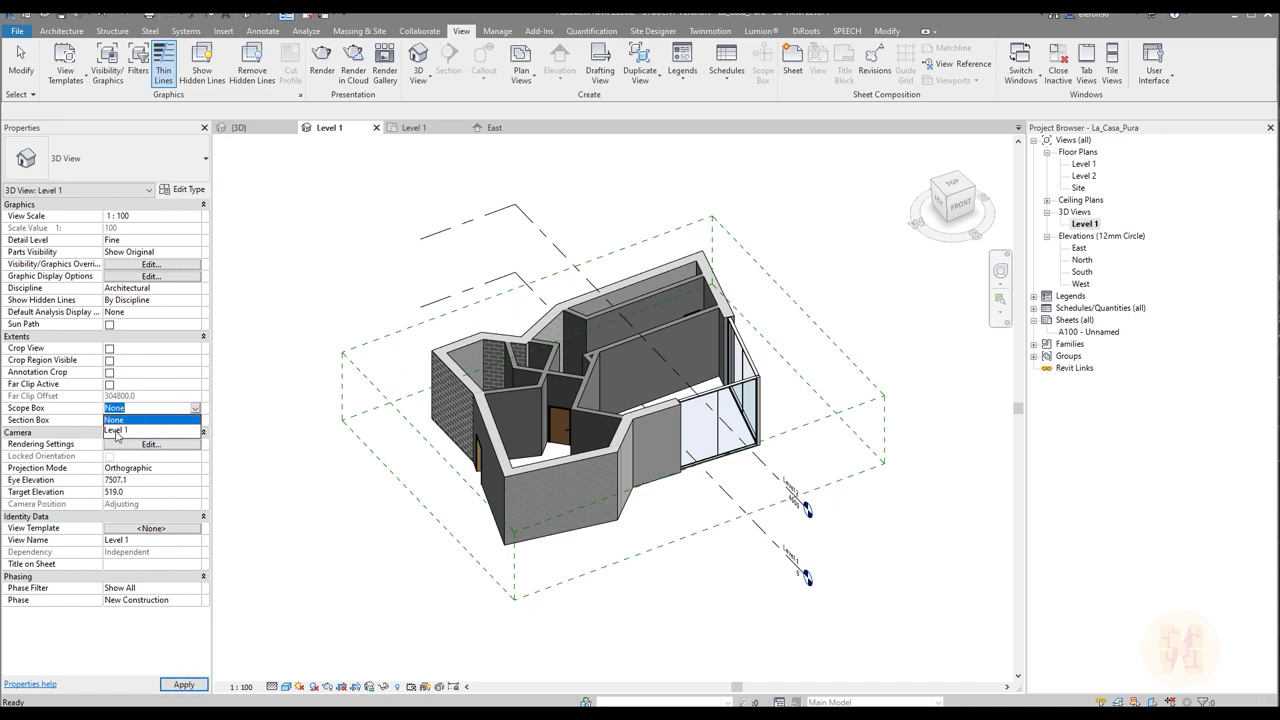
left_click(116, 430)
middle_click_drag(783, 627, 797, 411, "shift")
mouse_move(519, 489)
middle_mouse_down("shift")
mouse_move(517, 603)
mouse_move(590, 574)
mouse_move(353, 574)
mouse_move(460, 560)
mouse_move(656, 574)
mouse_move(654, 500)
mouse_move(526, 534)
mouse_move(478, 588)
mouse_move(599, 601)
mouse_move(640, 590)
middle_mouse_up("shift")
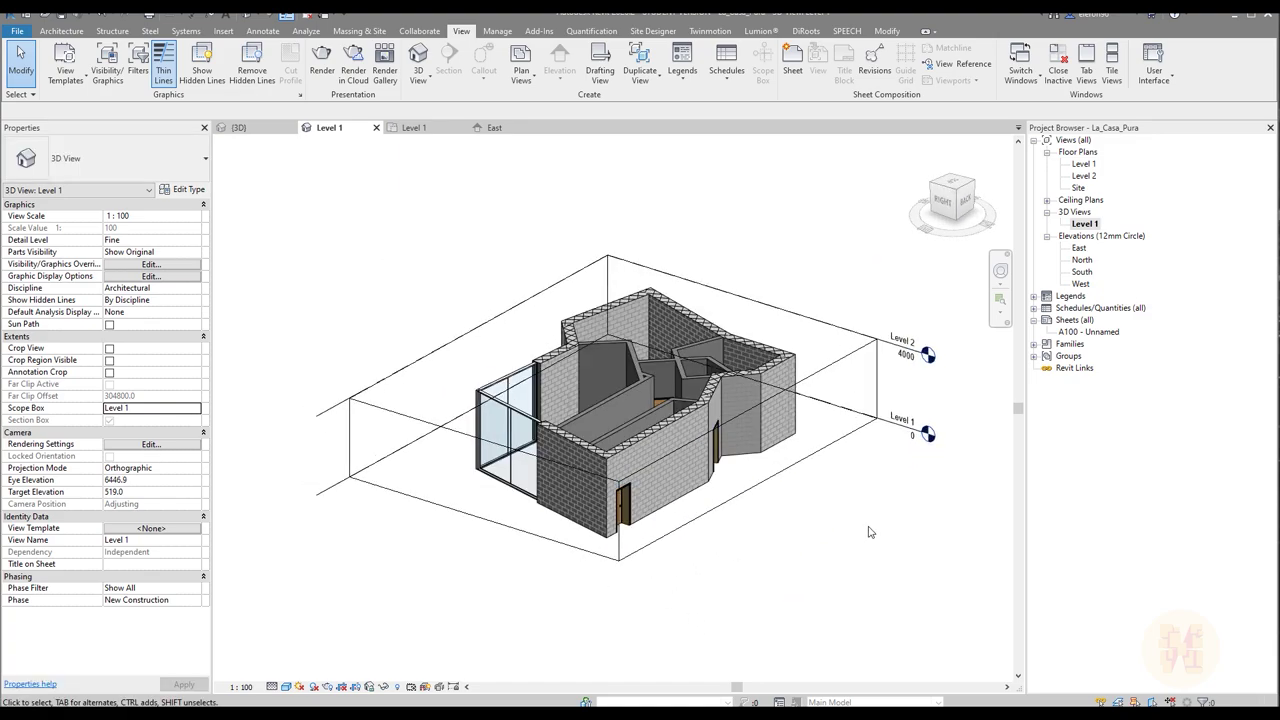
mouse_move(847, 521)
middle_mouse_down("shift")
mouse_move(823, 534)
mouse_move(369, 571)
mouse_move(335, 505)
middle_mouse_up("shift")
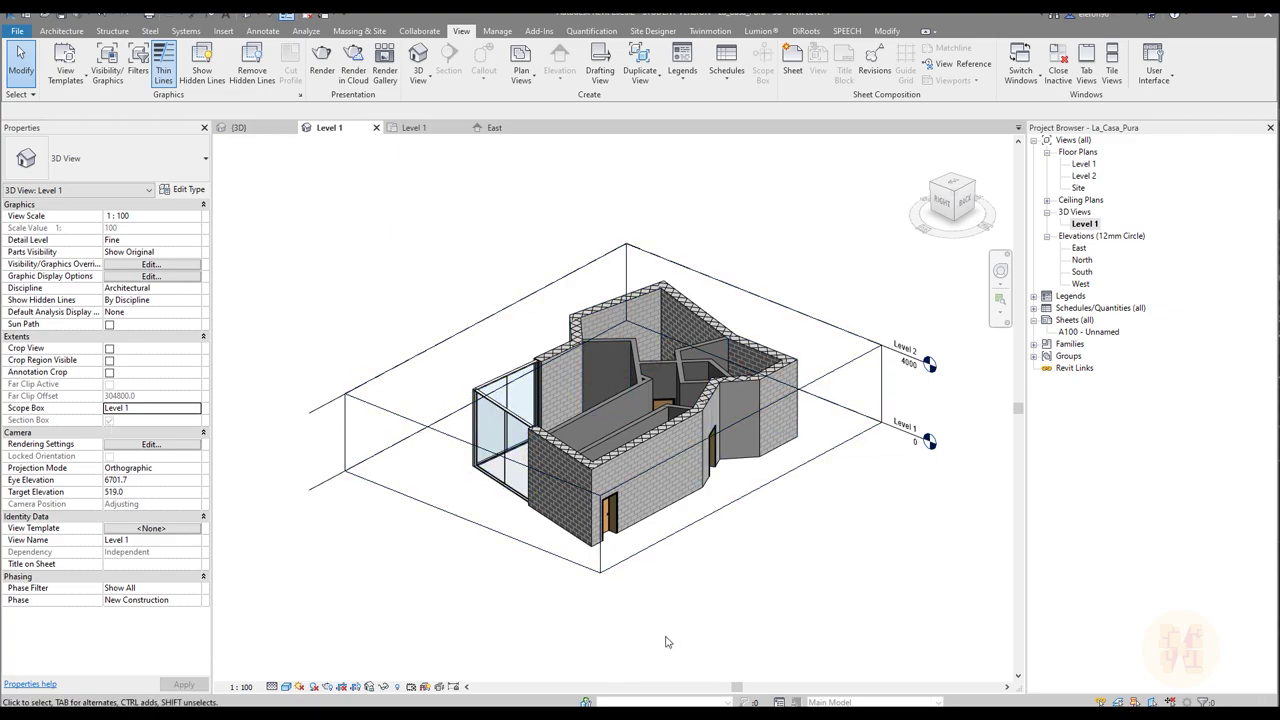
middle_click_drag(441, 584, 562, 643, "shift")
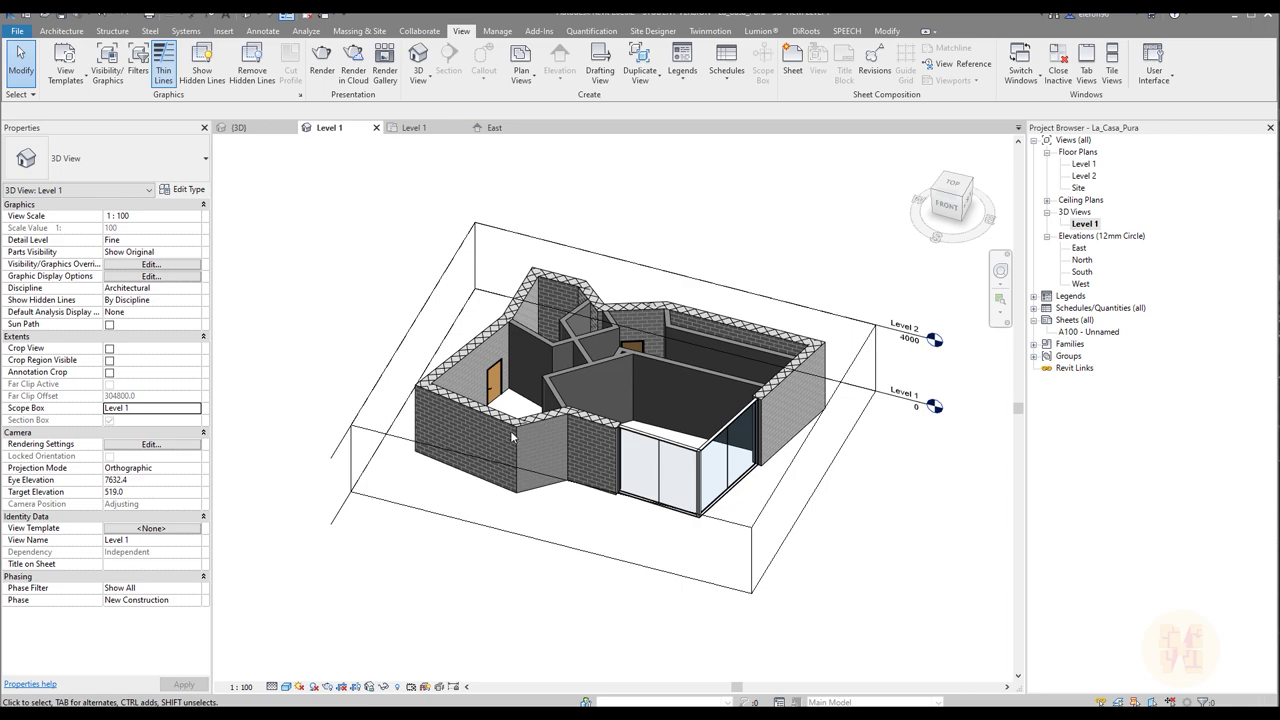
Step: Check the scope box in the Level 1 floor plan, and open the Level 2 floor plan
left_click(414, 128)
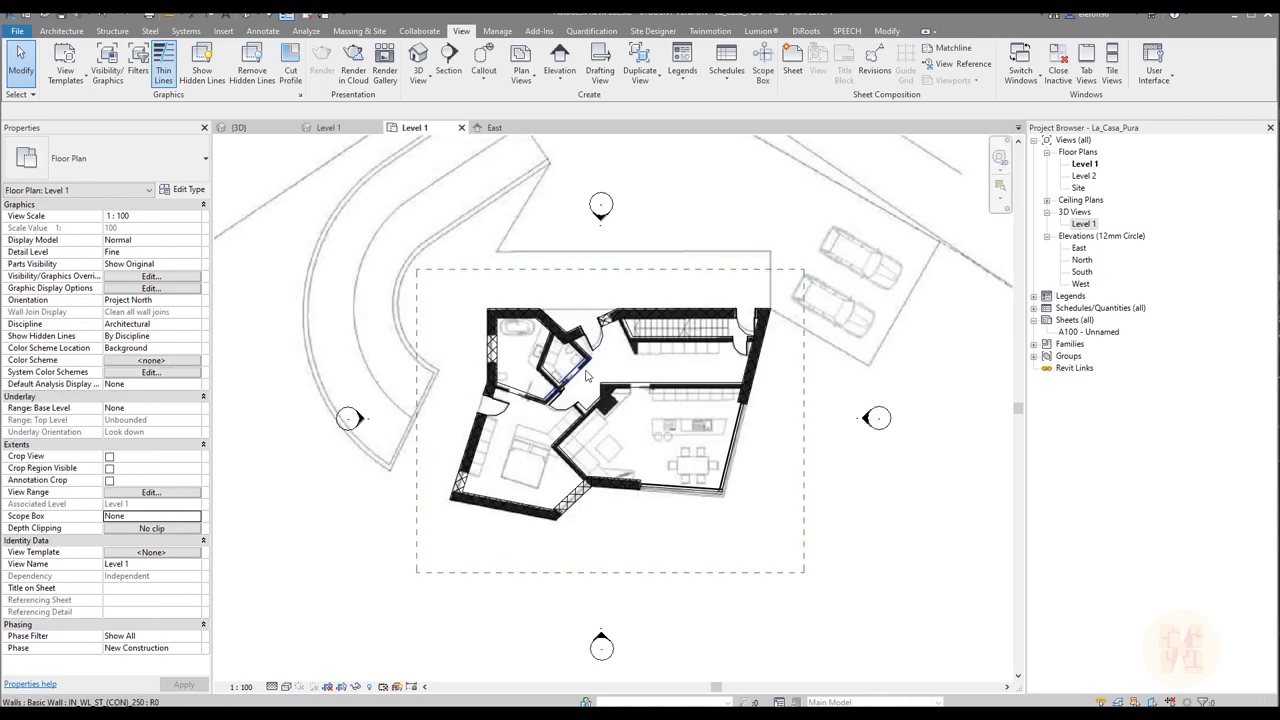
middle_click_drag(626, 398, 656, 434)
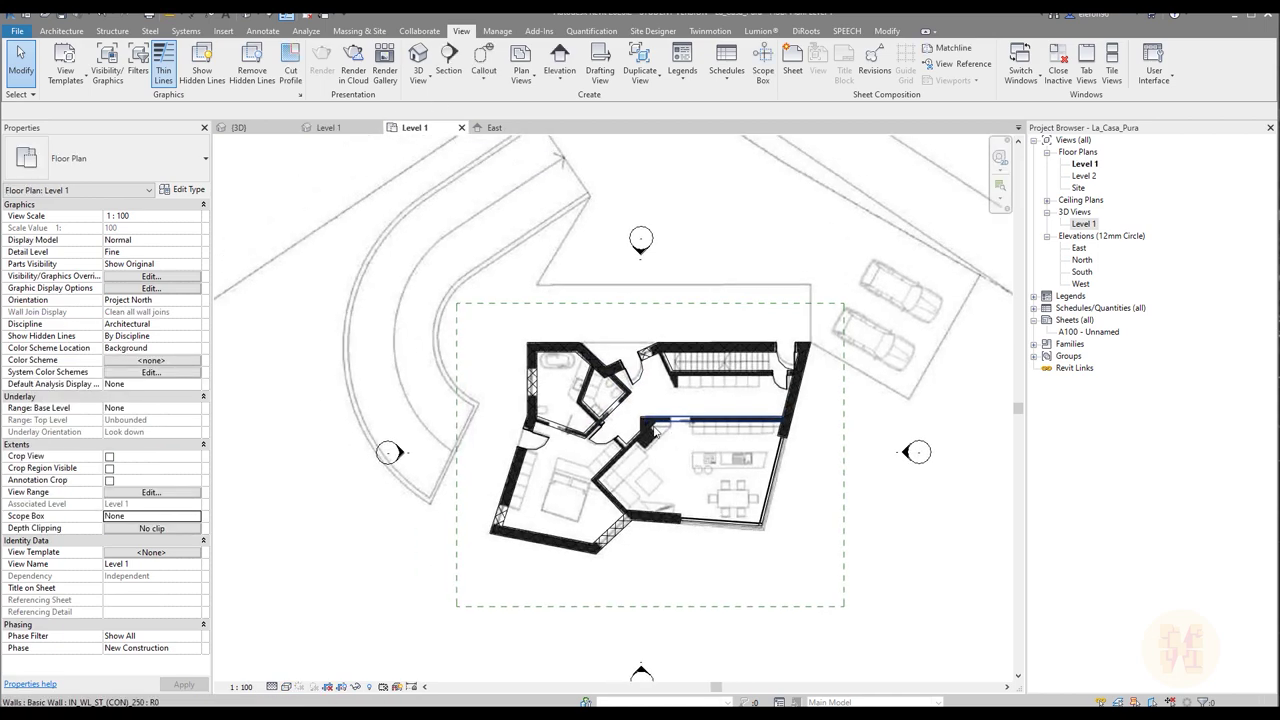
double_click(1084, 177)
middle_click_drag(688, 442, 708, 398)
middle_click_drag(618, 410, 637, 431)
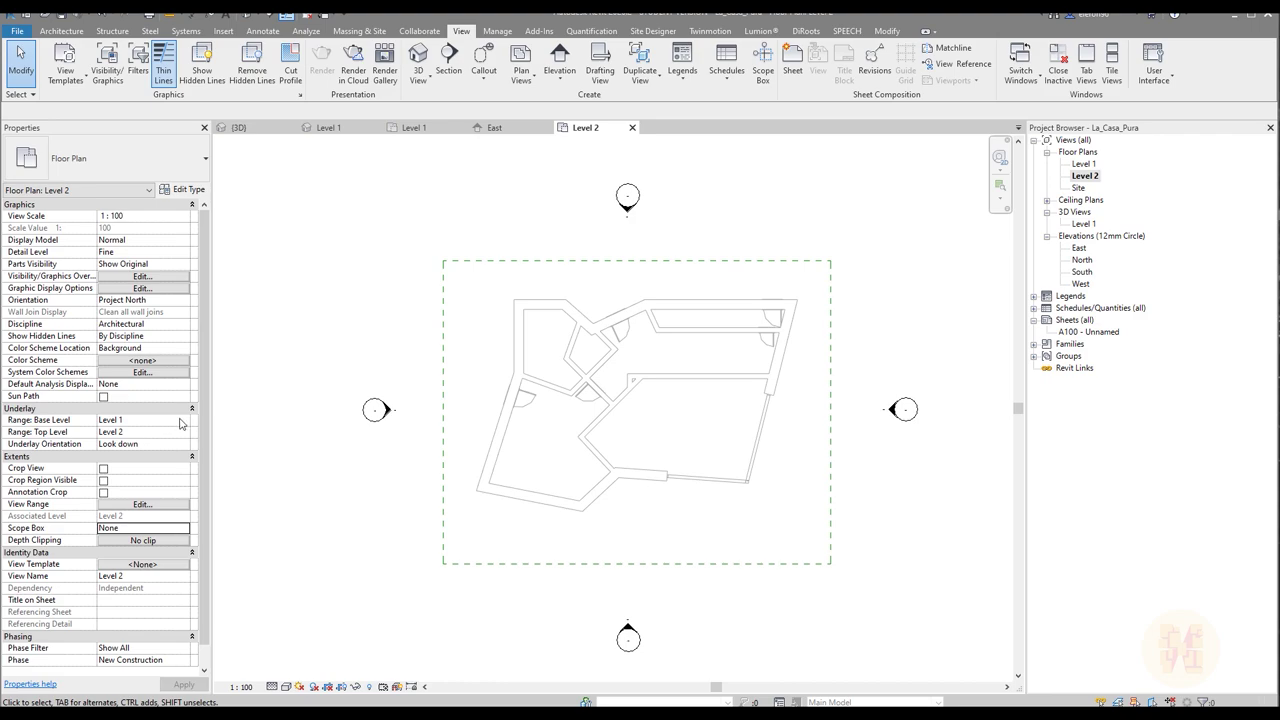
Step: Set the Level 2 plan's underlay base level to None and restore it to Level 1
left_click(183, 420)
left_click(136, 432)
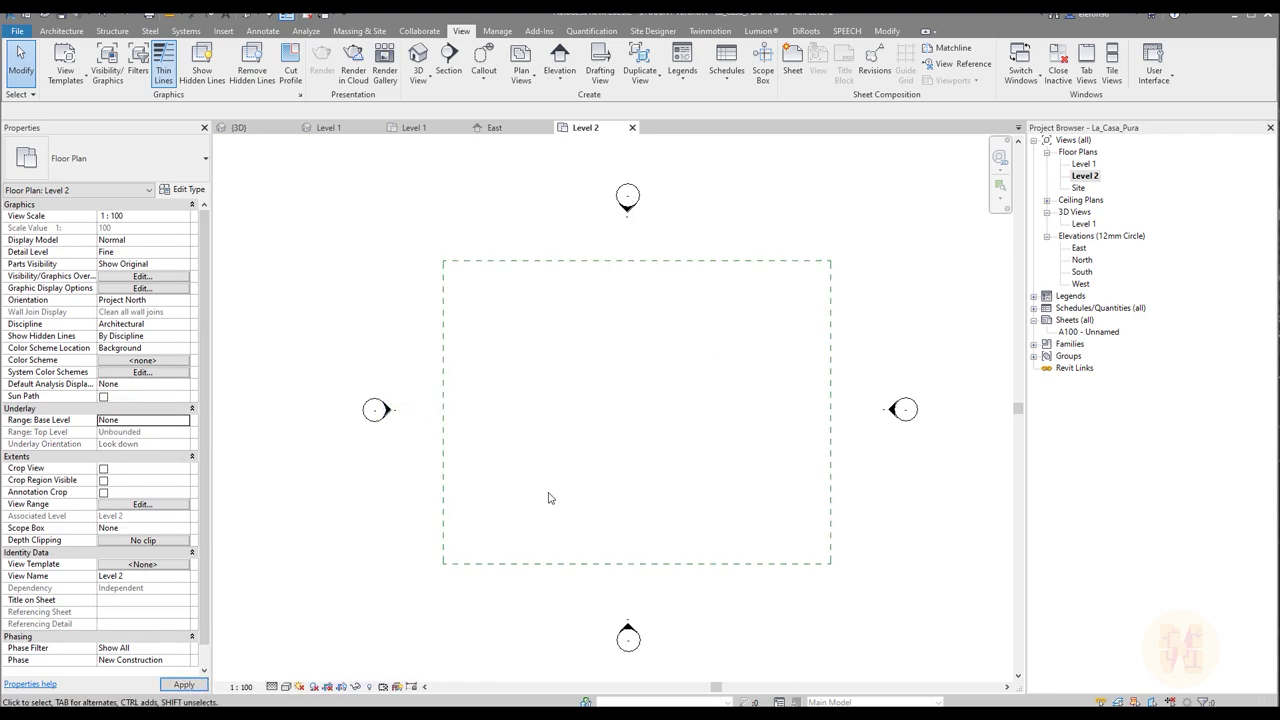
left_click(184, 421)
left_click(130, 444)
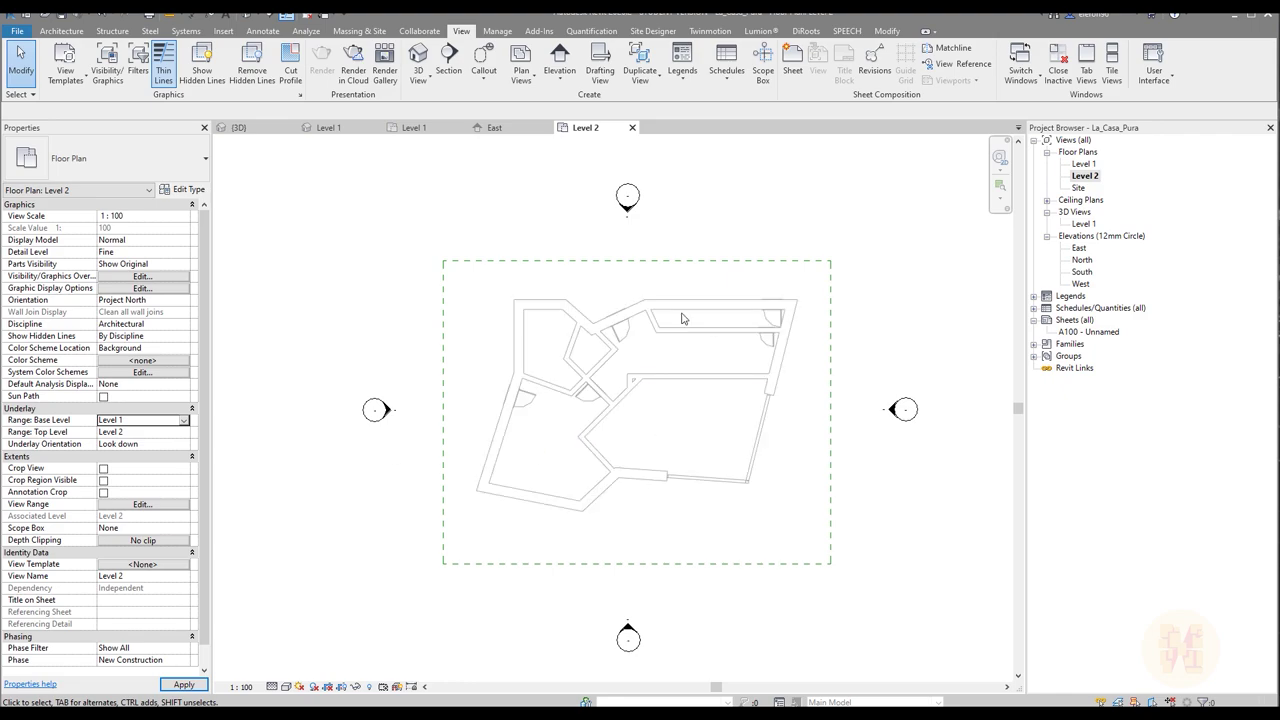
middle_click_drag(376, 579, 391, 586)
scroll(459, 506, "down", 2)
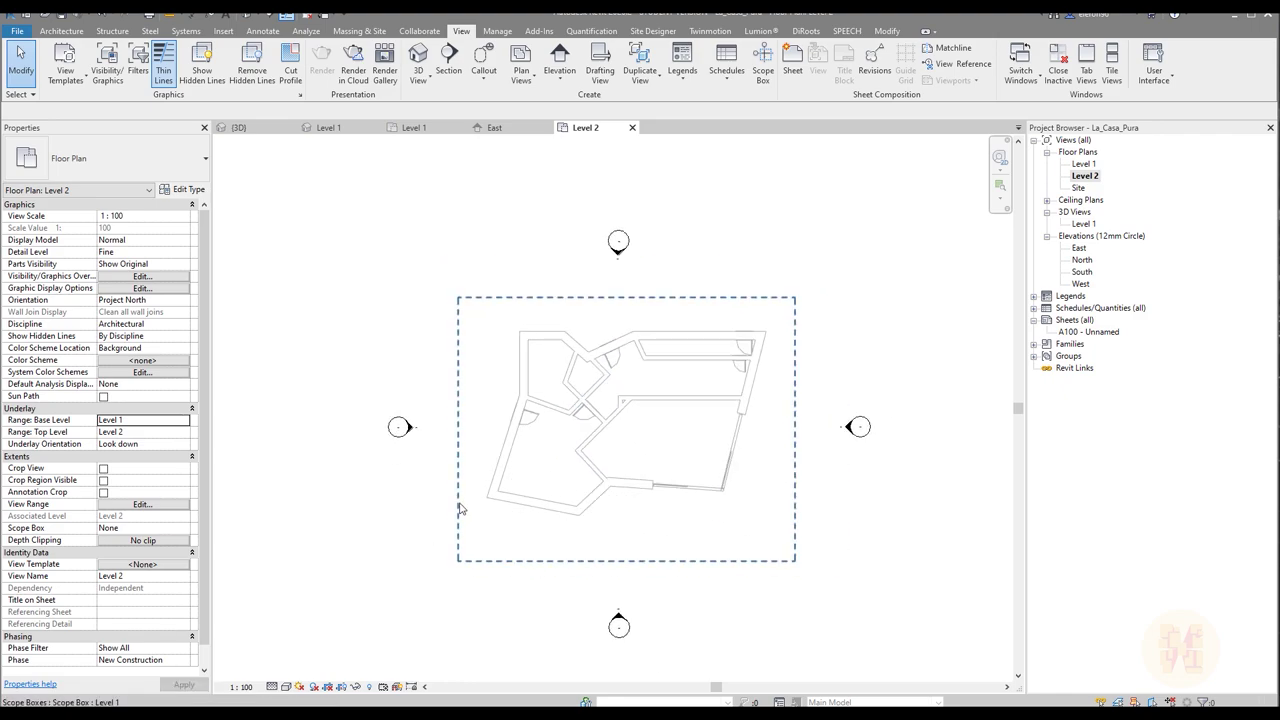
middle_click_drag(469, 514, 486, 518)
scroll(489, 489, "up", 1)
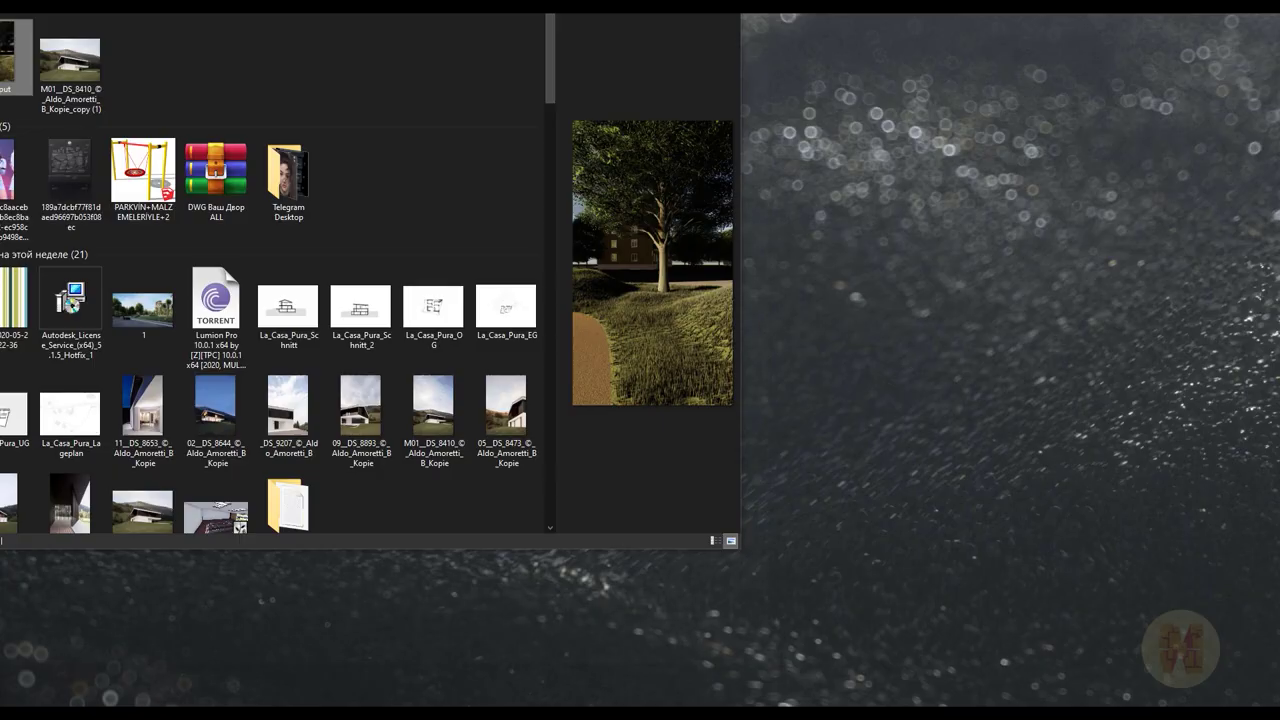
Step: Switch to File Explorer and bring its window fully into view over the floor plan
key("alt+Tab")
left_click_drag(143, 0, 10, 69)
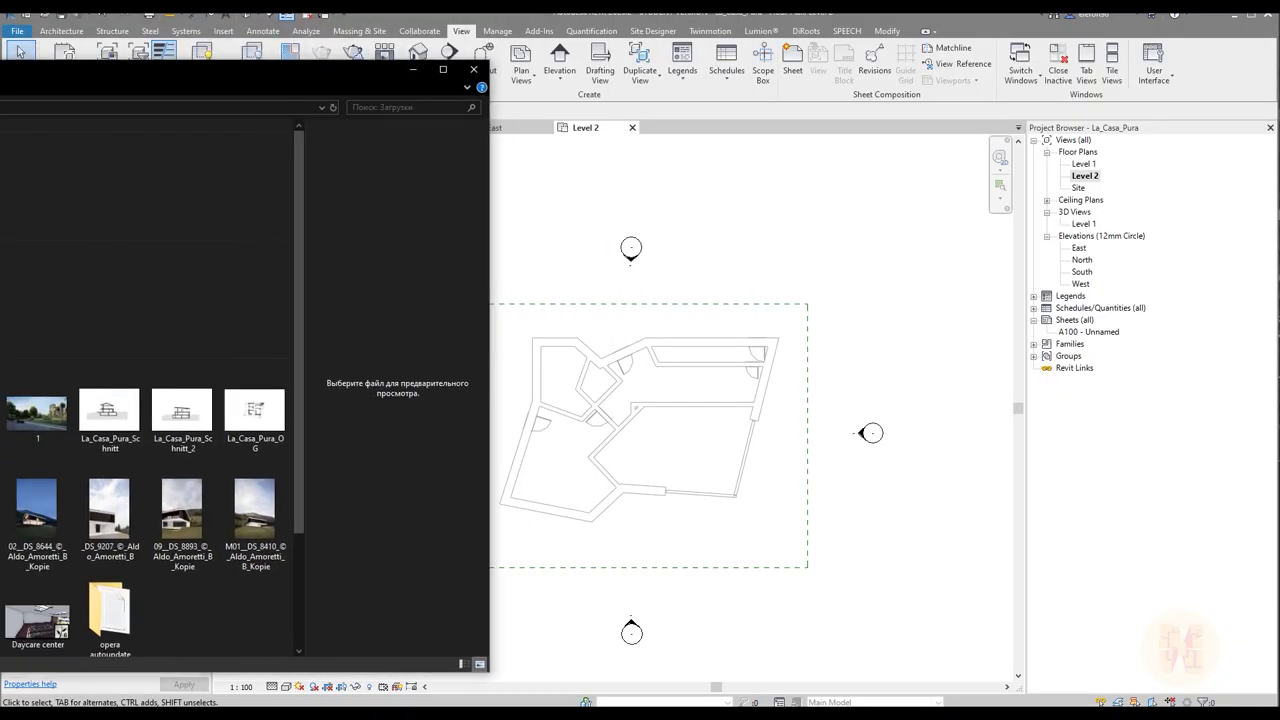
key("alt+Left")
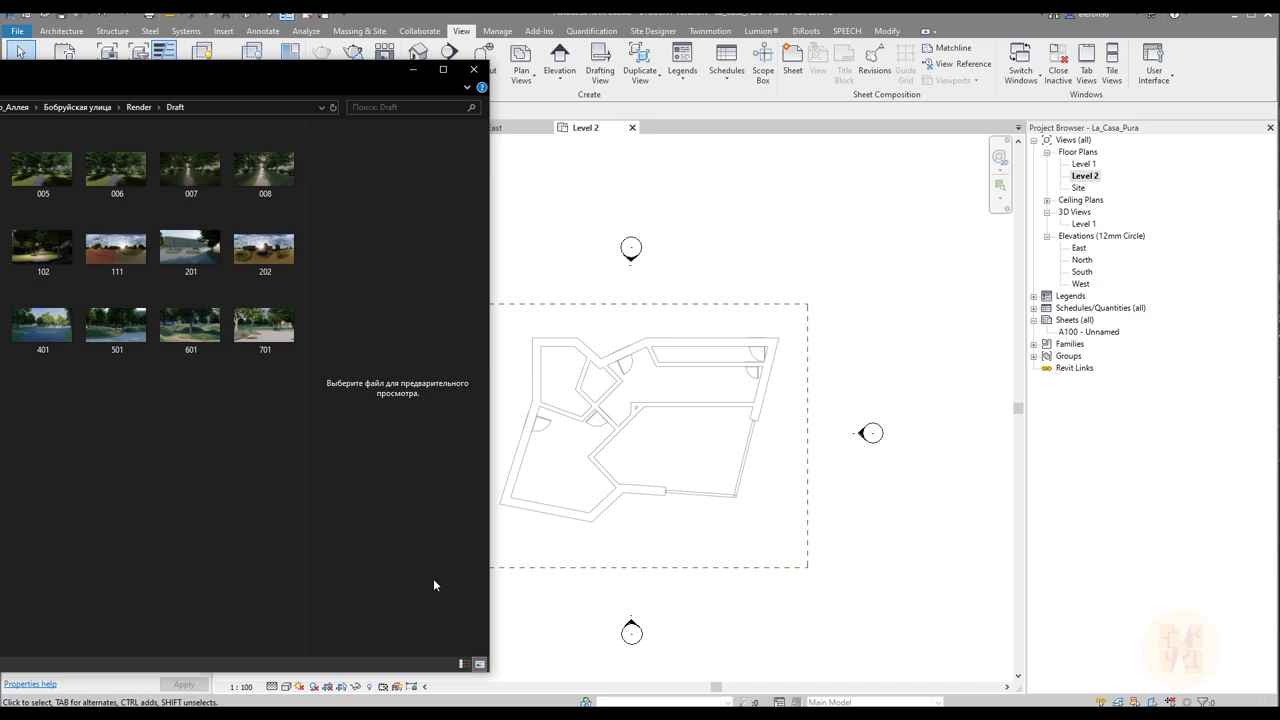
left_click_drag(489, 676, 196, 690)
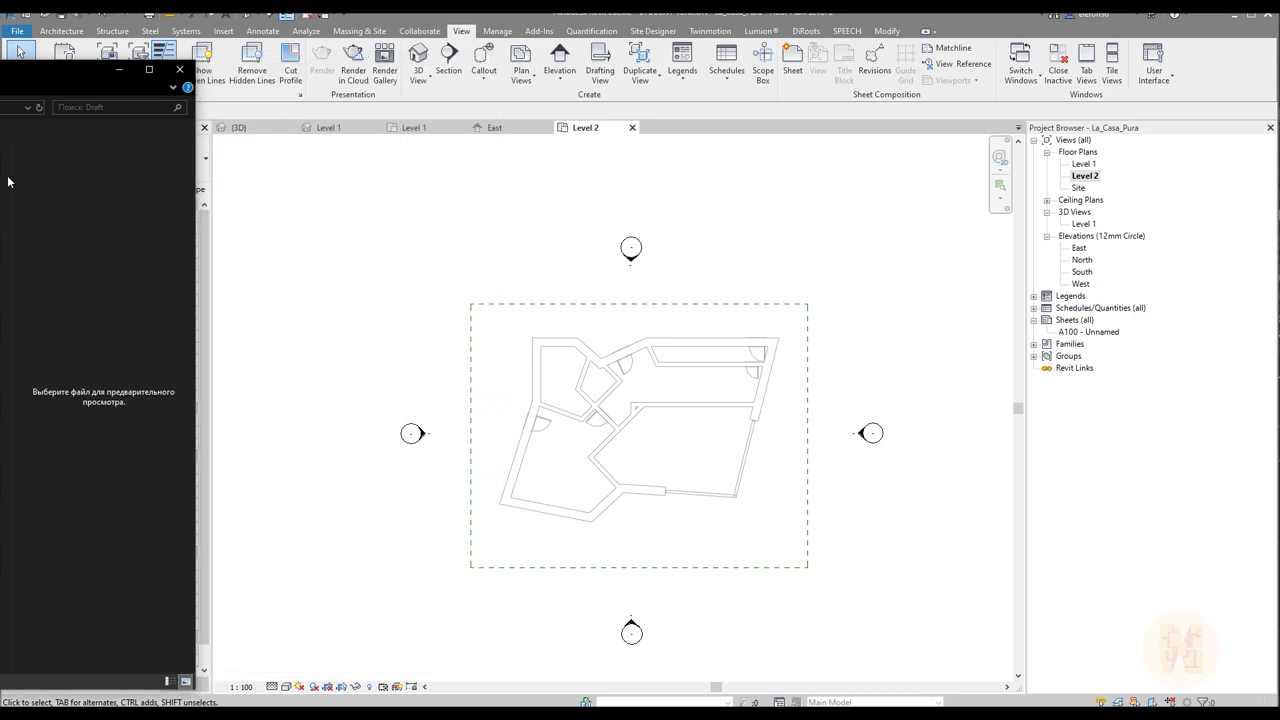
left_click_drag(2, 72, 628, 67)
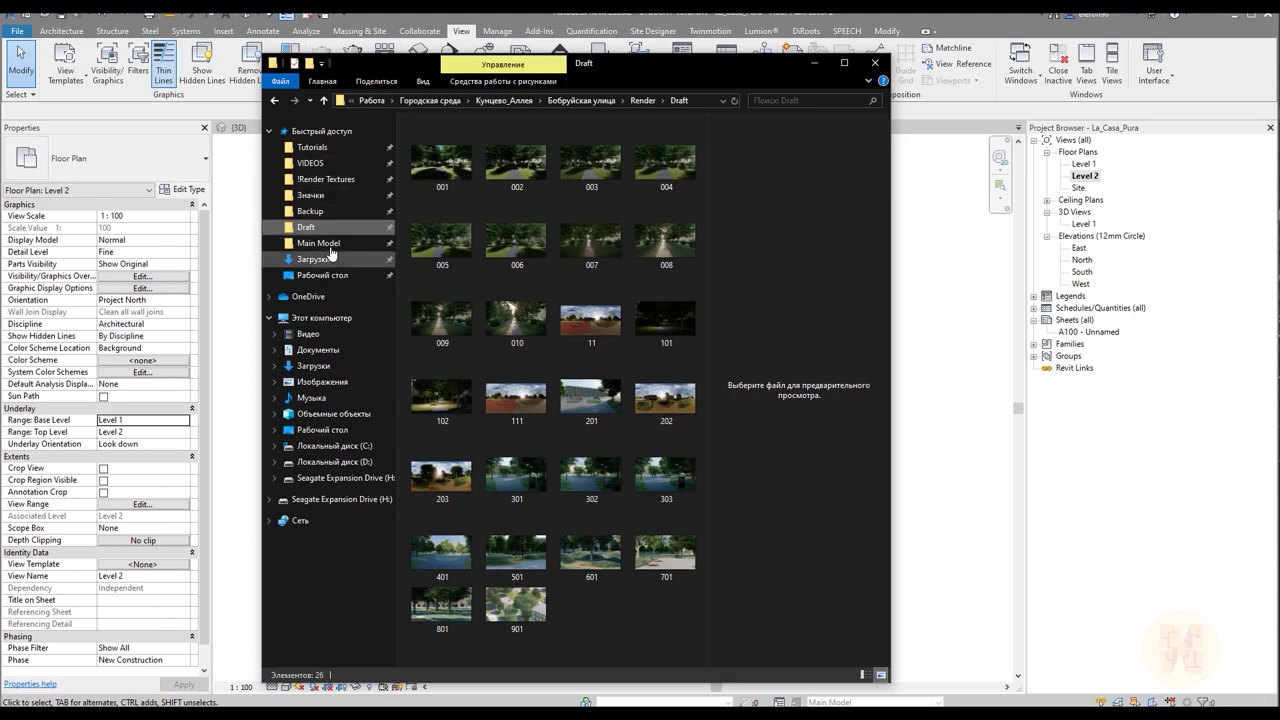
Step: Browse Seagate Expansion Drive (H:) to the 01-Reference folder inside Tutorials, 168-complete house
left_click(343, 477)
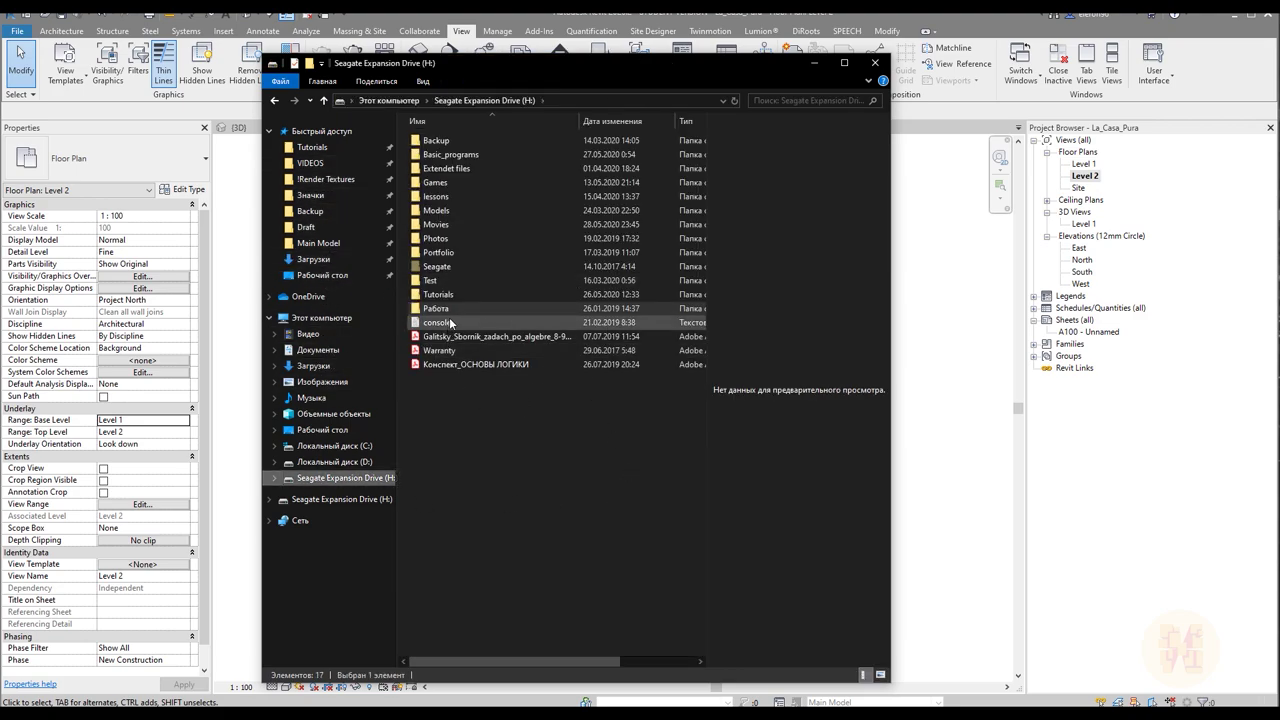
double_click(436, 308)
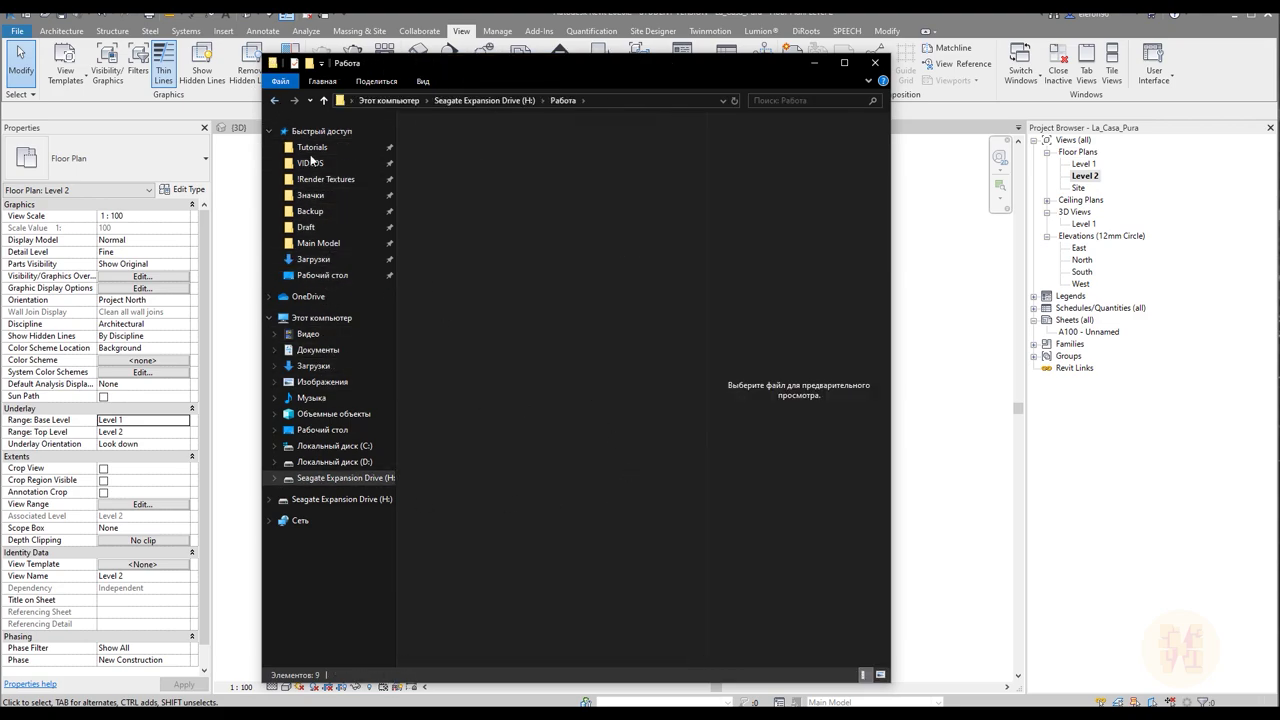
left_click(311, 149)
left_click(463, 200)
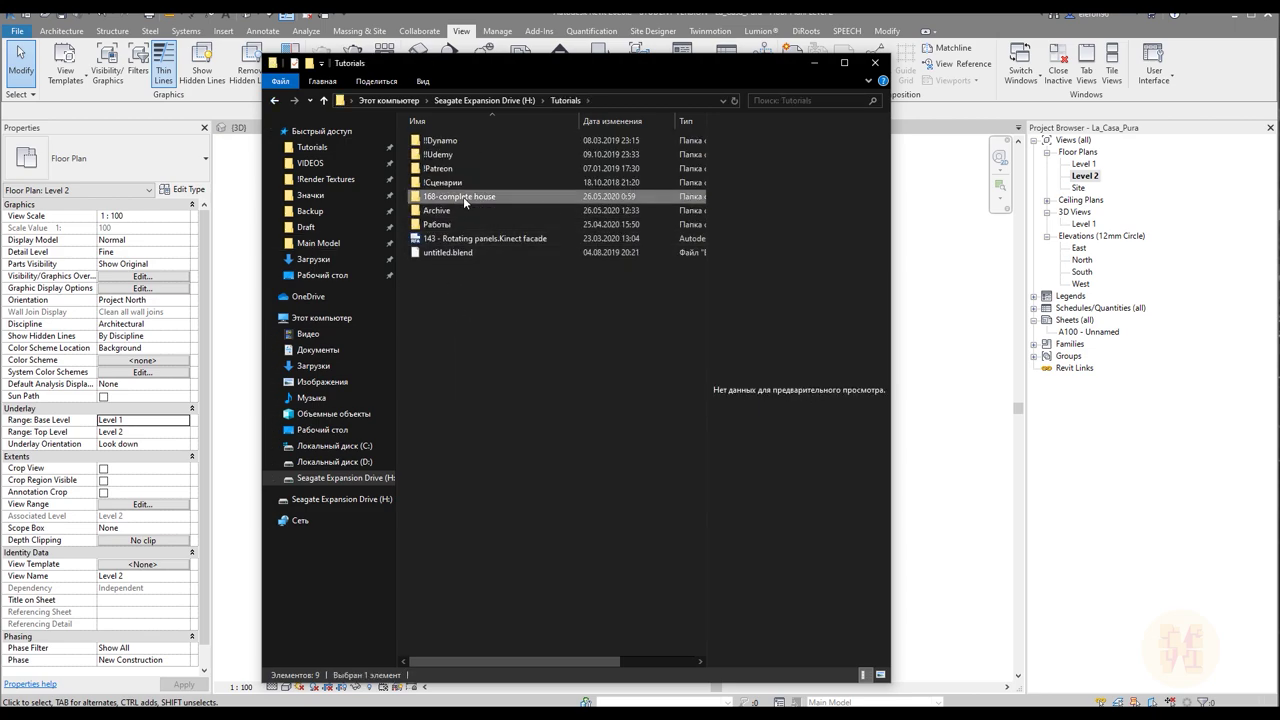
double_click(463, 200)
double_click(448, 140)
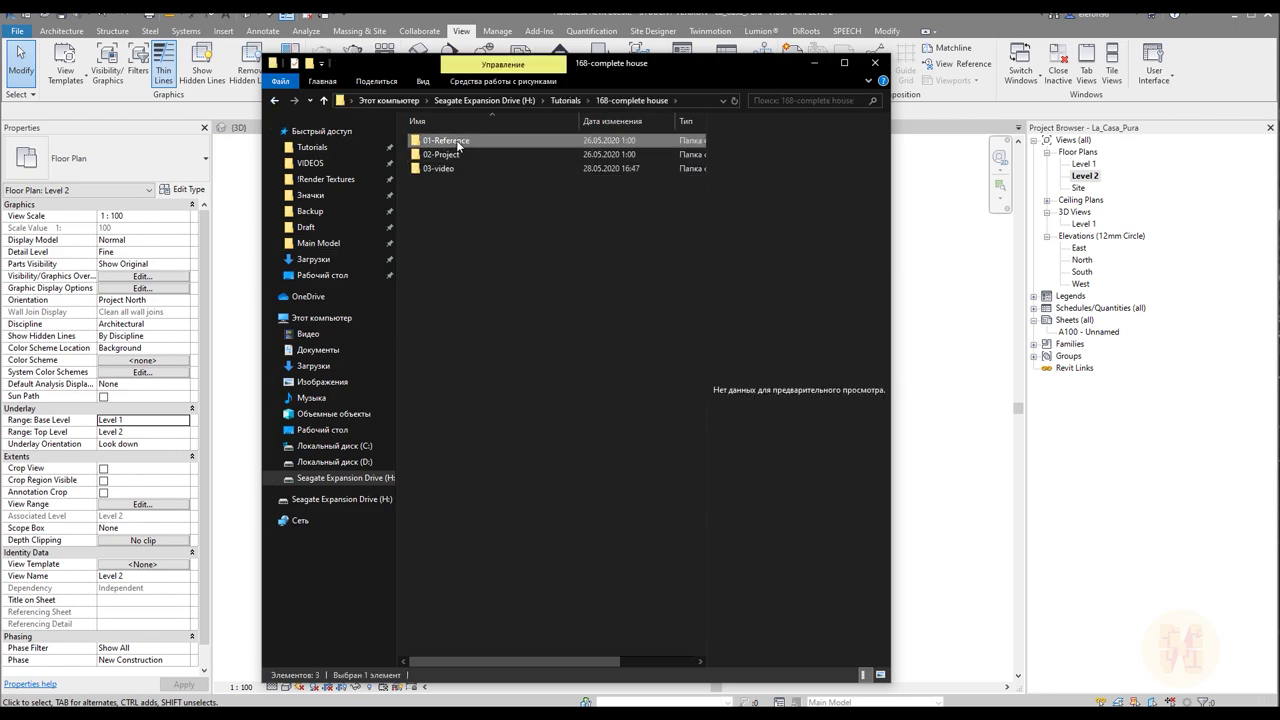
Step: Preview the La_Casa_Pura_EG and La_Casa_Pura_OG images and insert La_Casa_Pura_OG into the Level 2 floor plan
left_click(525, 175)
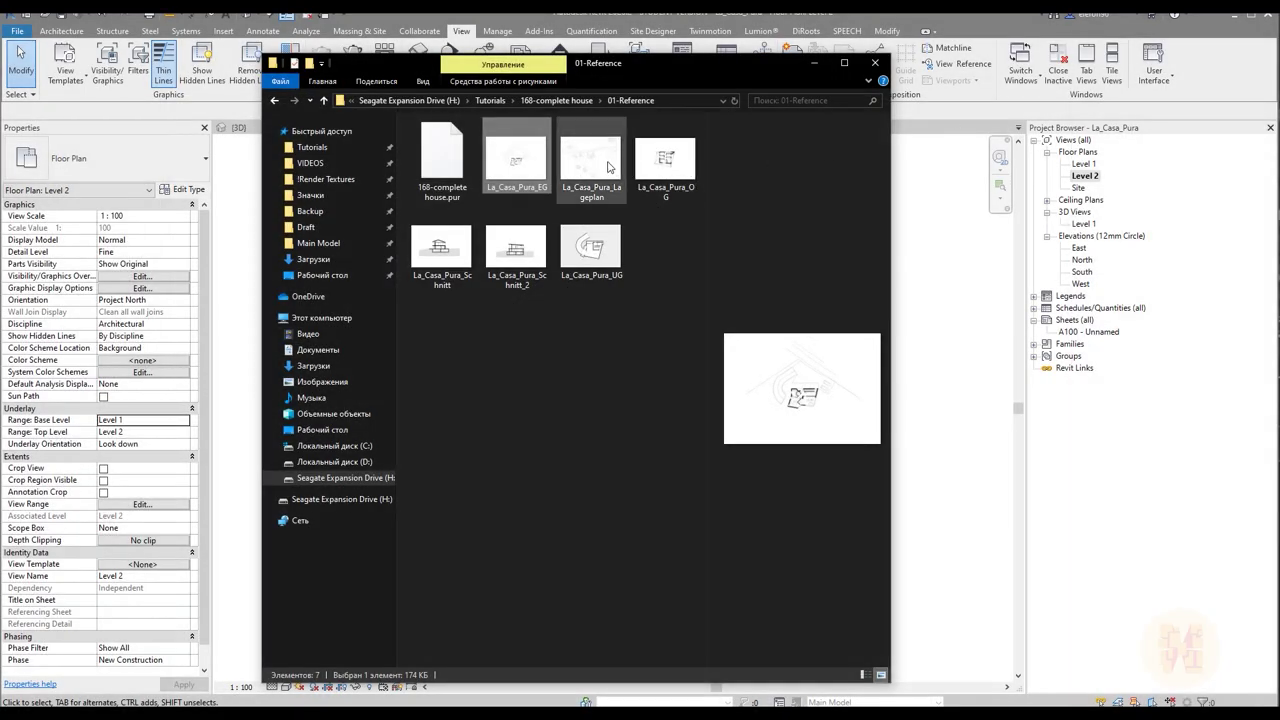
left_click(680, 180)
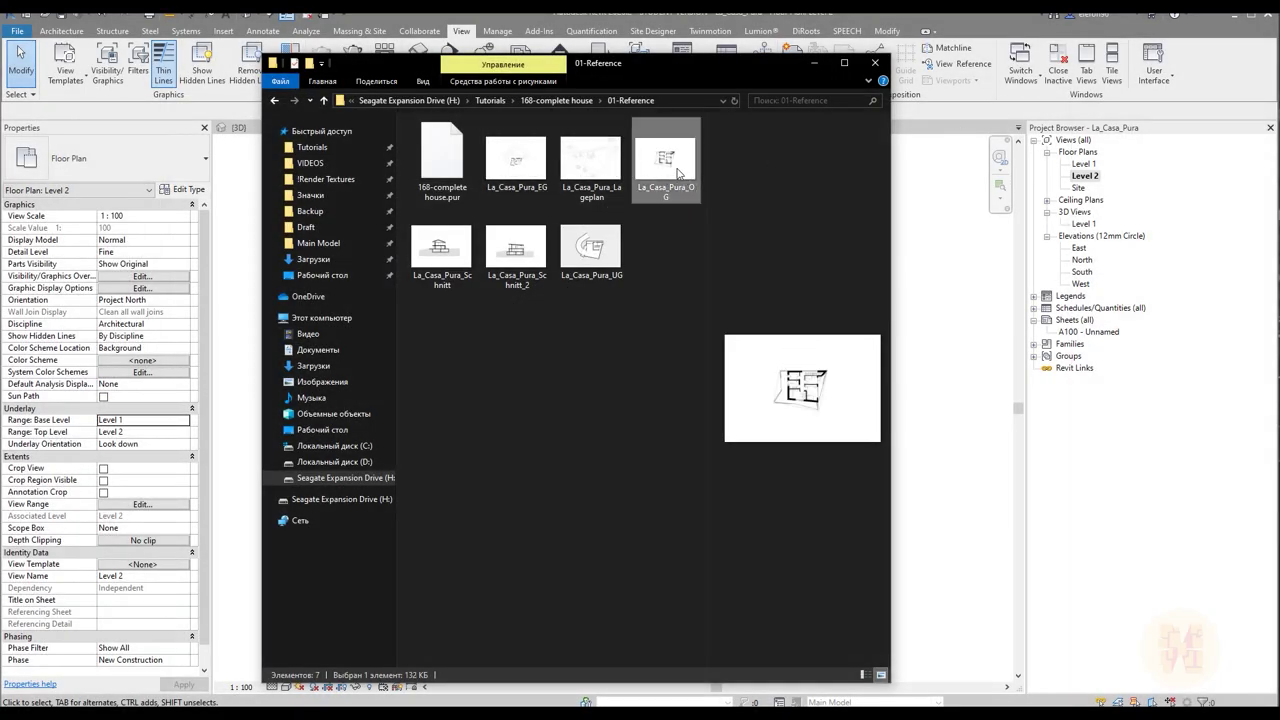
double_click(684, 174)
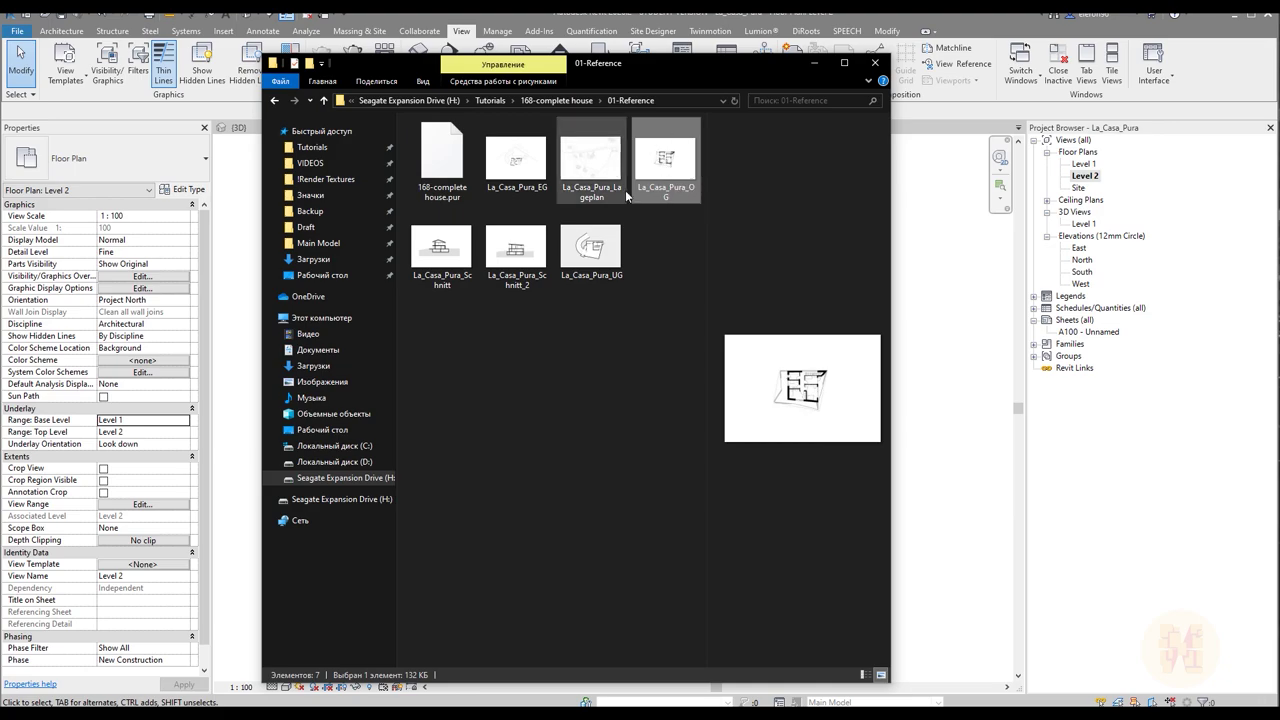
left_click_drag(400, 63, 1188, 82)
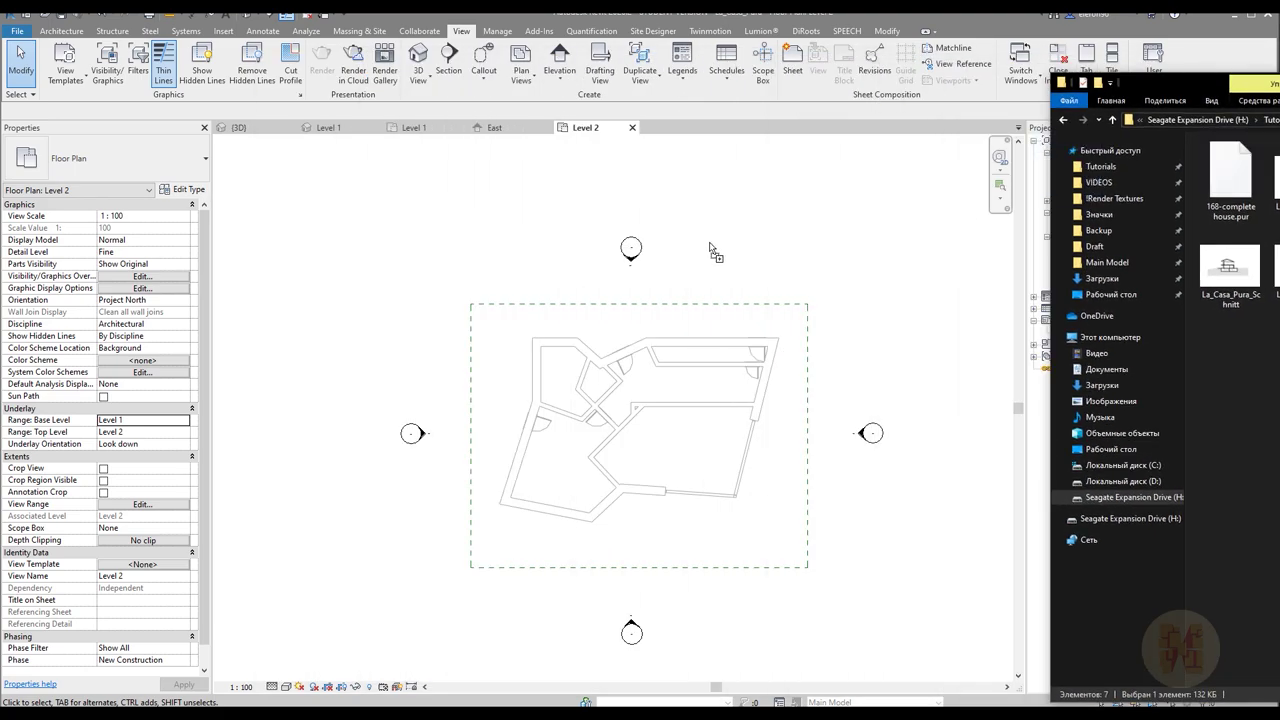
left_click_drag(710, 250, 723, 246)
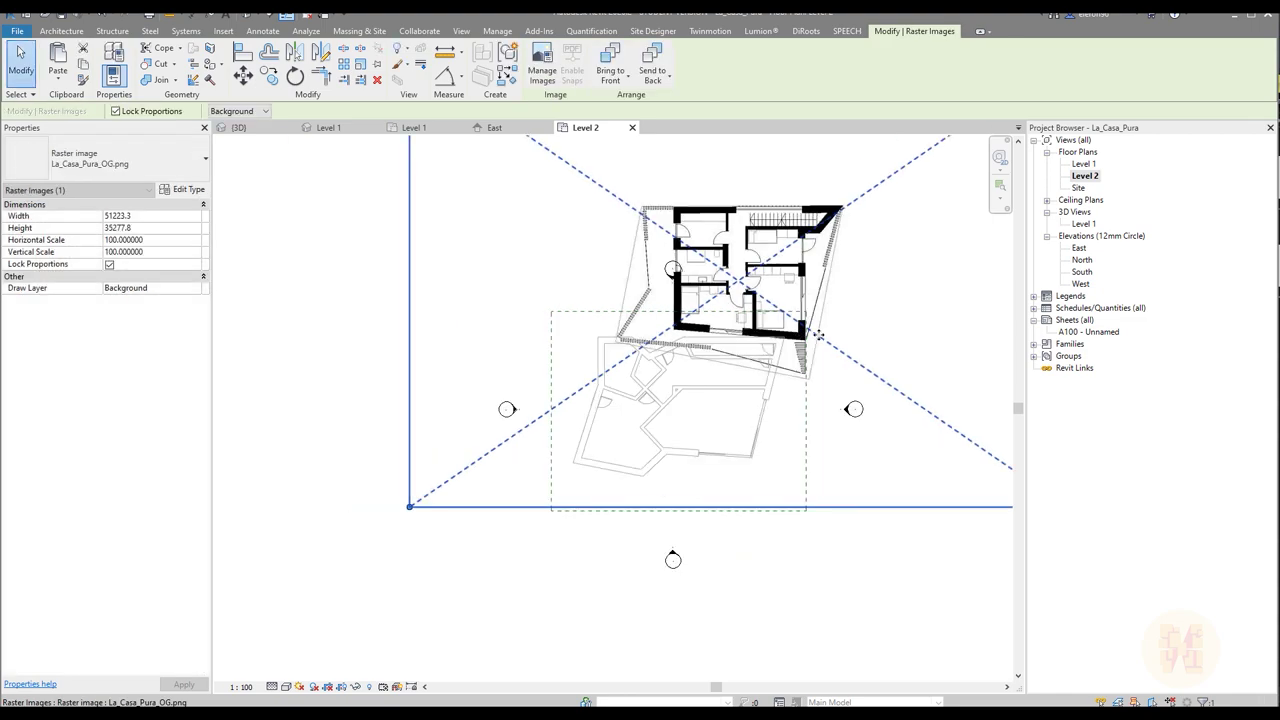
Step: Move the La_Casa_Pura_OG image to the upper left, clear of the underlaid Level 1 walls
scroll(818, 335, "up", 4)
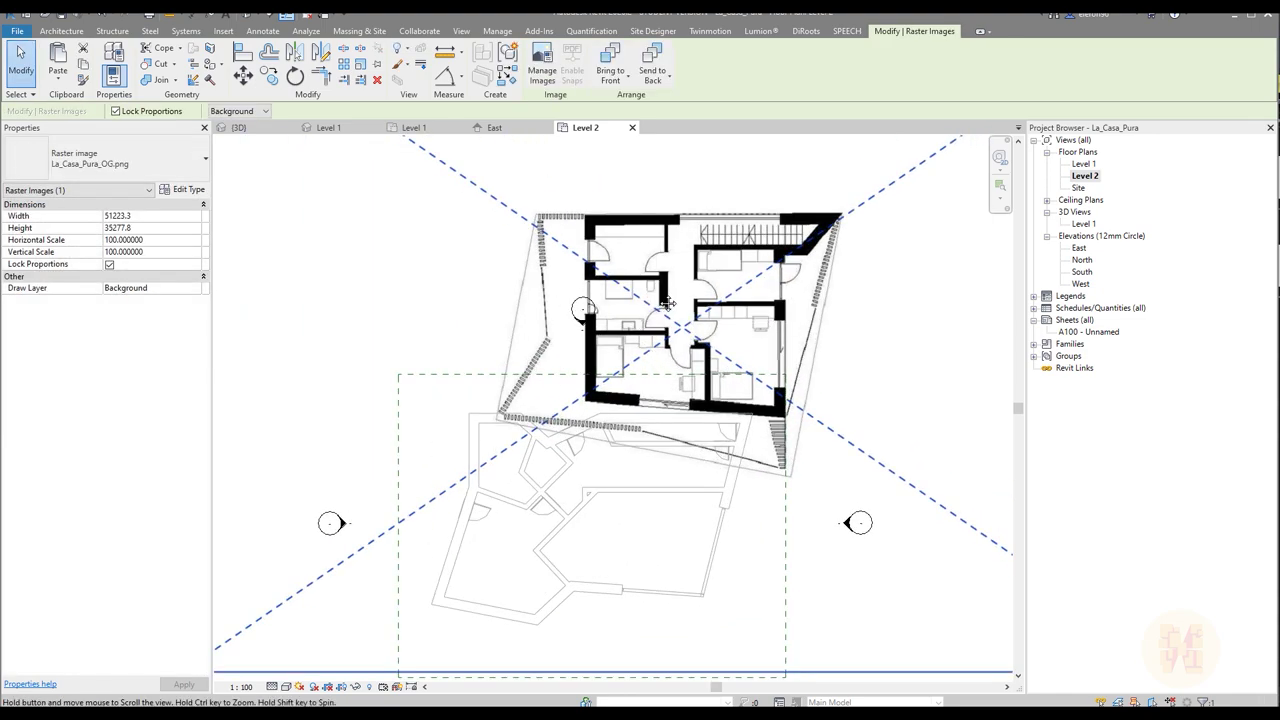
middle_click_drag(667, 302, 685, 226)
left_click_drag(652, 190, 292, 209)
scroll(584, 400, "down", 2)
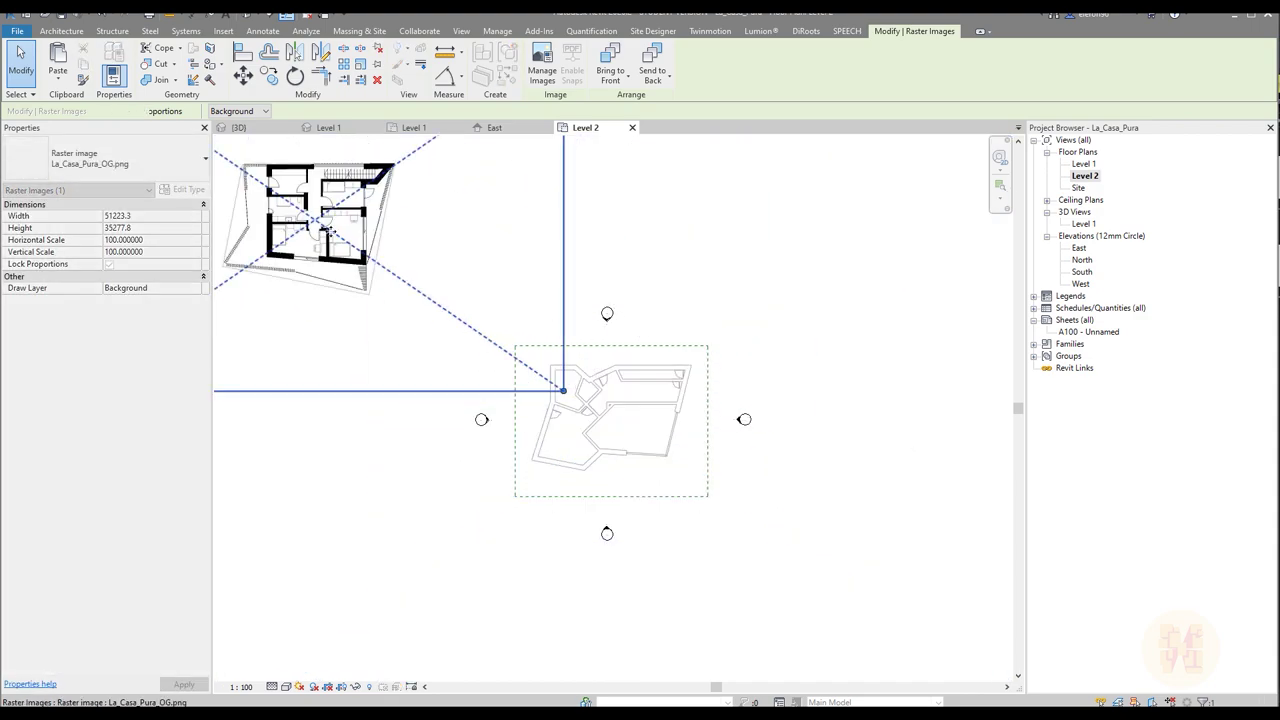
middle_click_drag(317, 221, 589, 318)
scroll(520, 280, "up", 3)
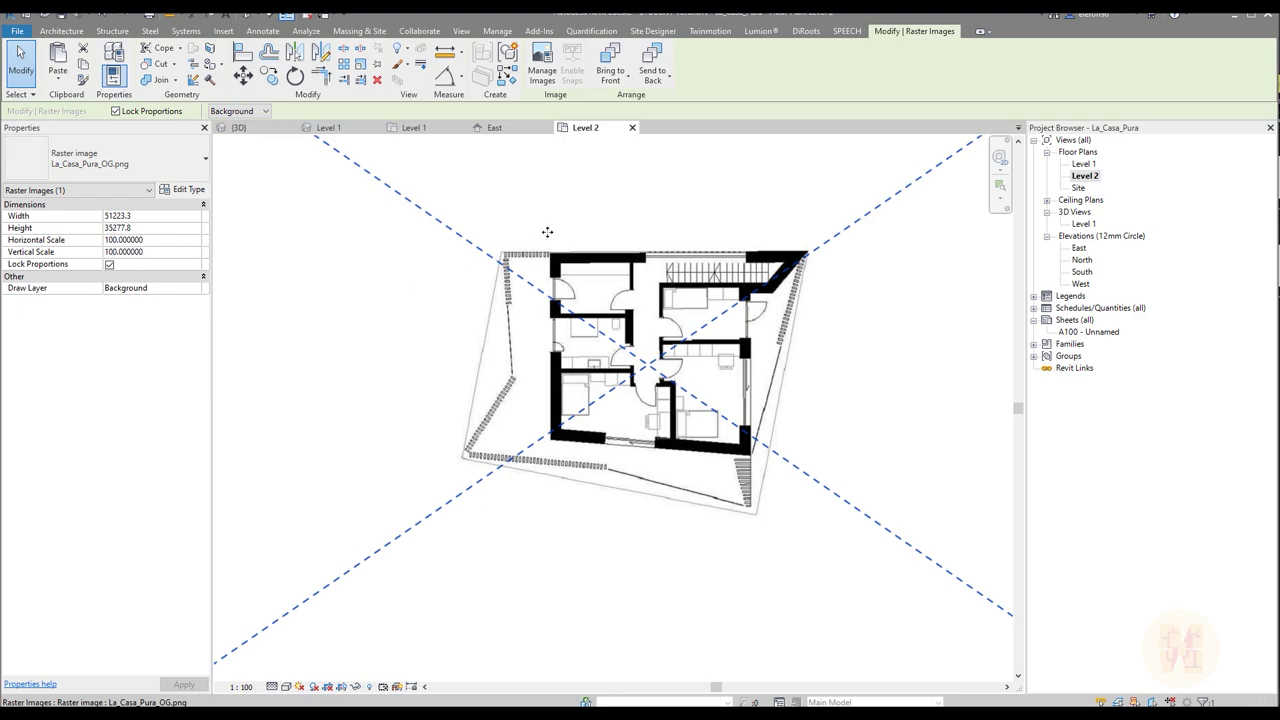
Step: Draw a vertical model line about 1000 mm long across the bathroom's corridor door opening in the image
key("Escape")
left_click(647, 312)
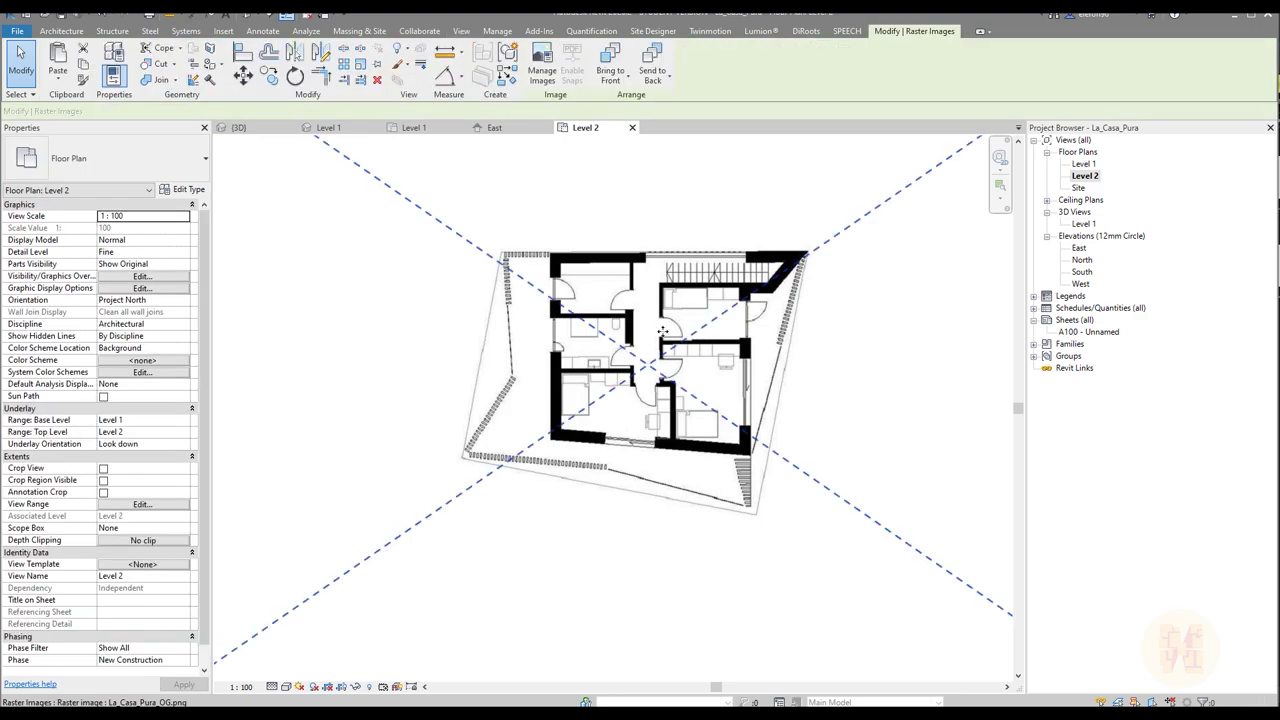
left_click(82, 33)
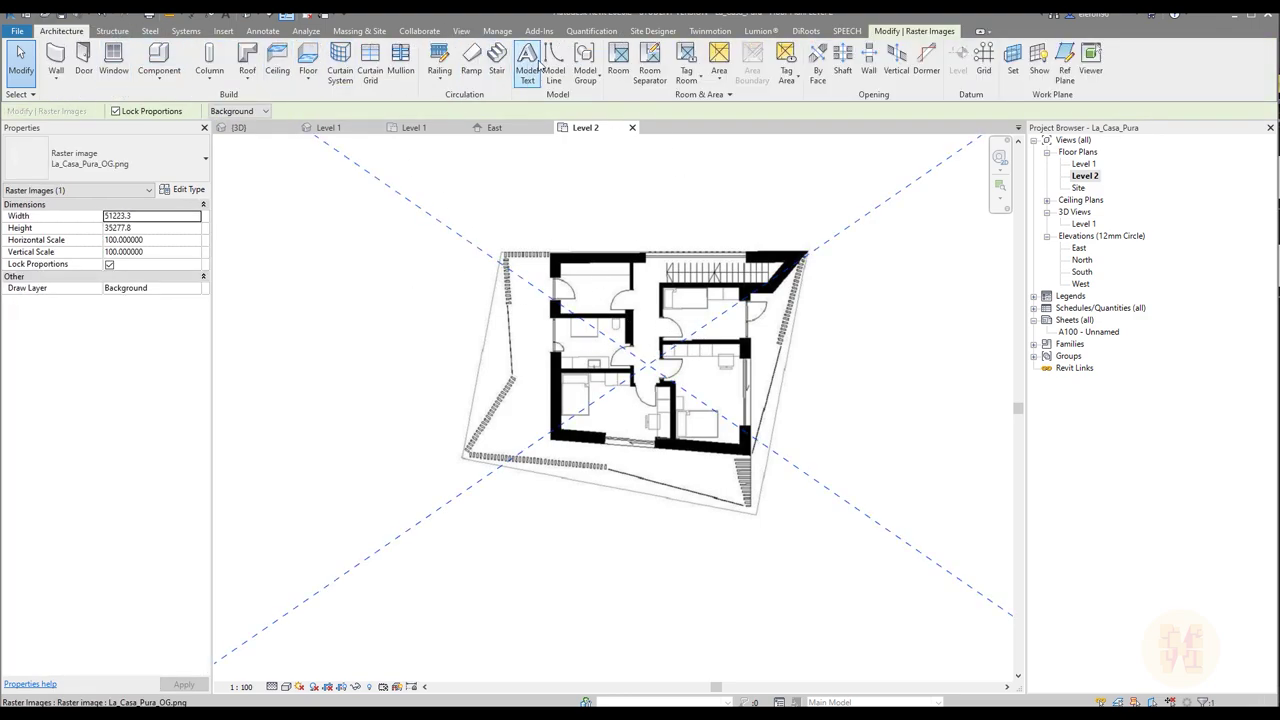
left_click(553, 60)
scroll(810, 347, "up", 5)
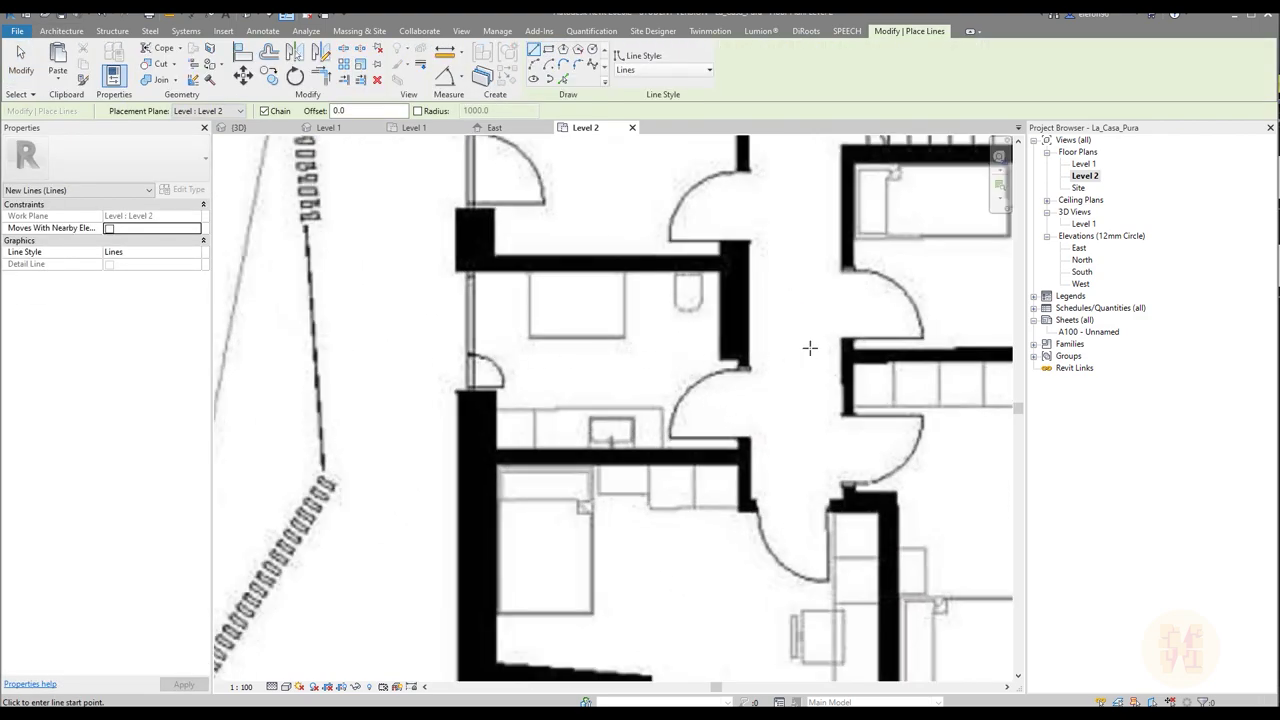
middle_click_drag(828, 376, 671, 347)
scroll(671, 347, "up", 3)
left_click(545, 337)
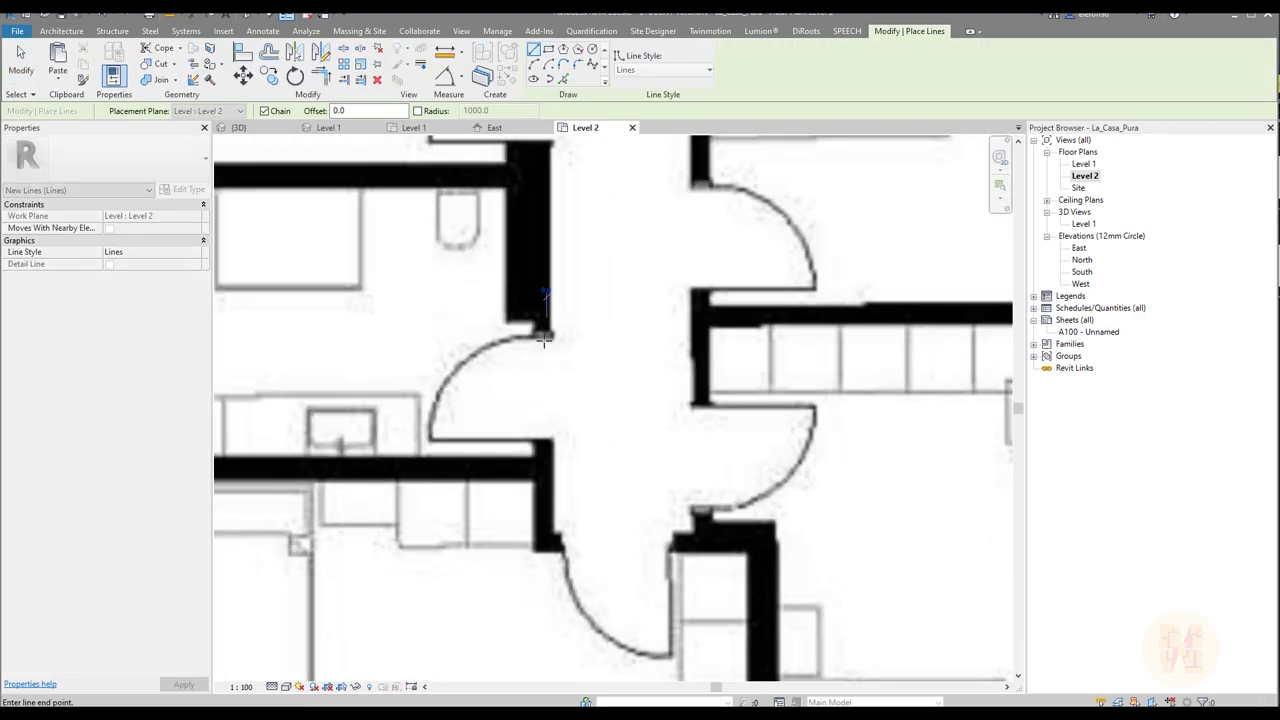
left_click(545, 443)
key("Escape")
key("Escape")
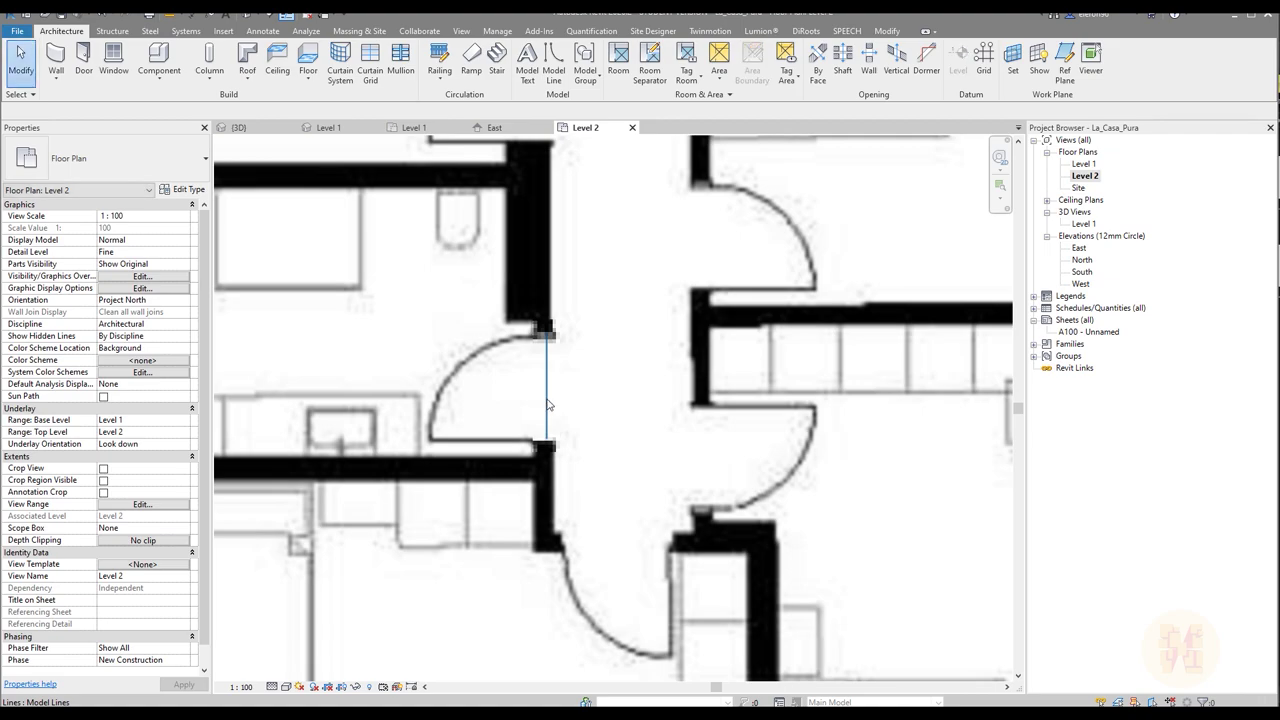
Step: Set the length of the vertical model line across the bathroom's corridor door opening to 900 mm
left_click(545, 405)
left_click(576, 388)
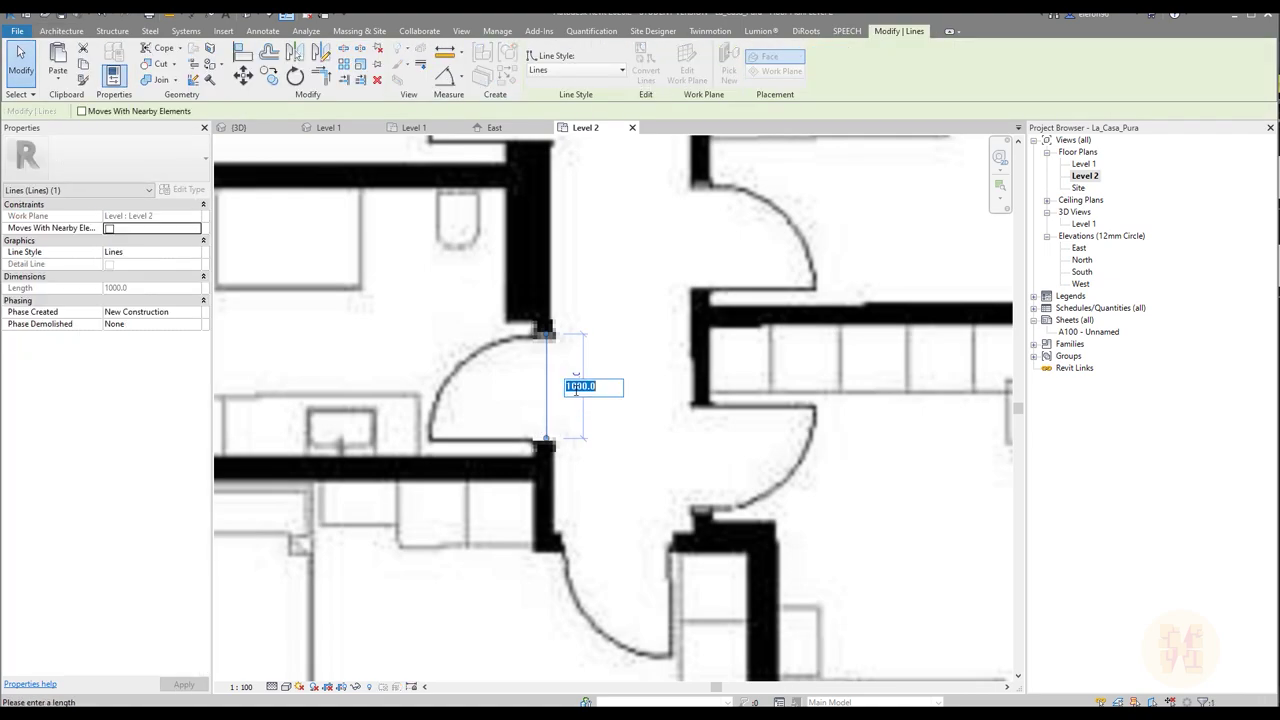
key("Escape")
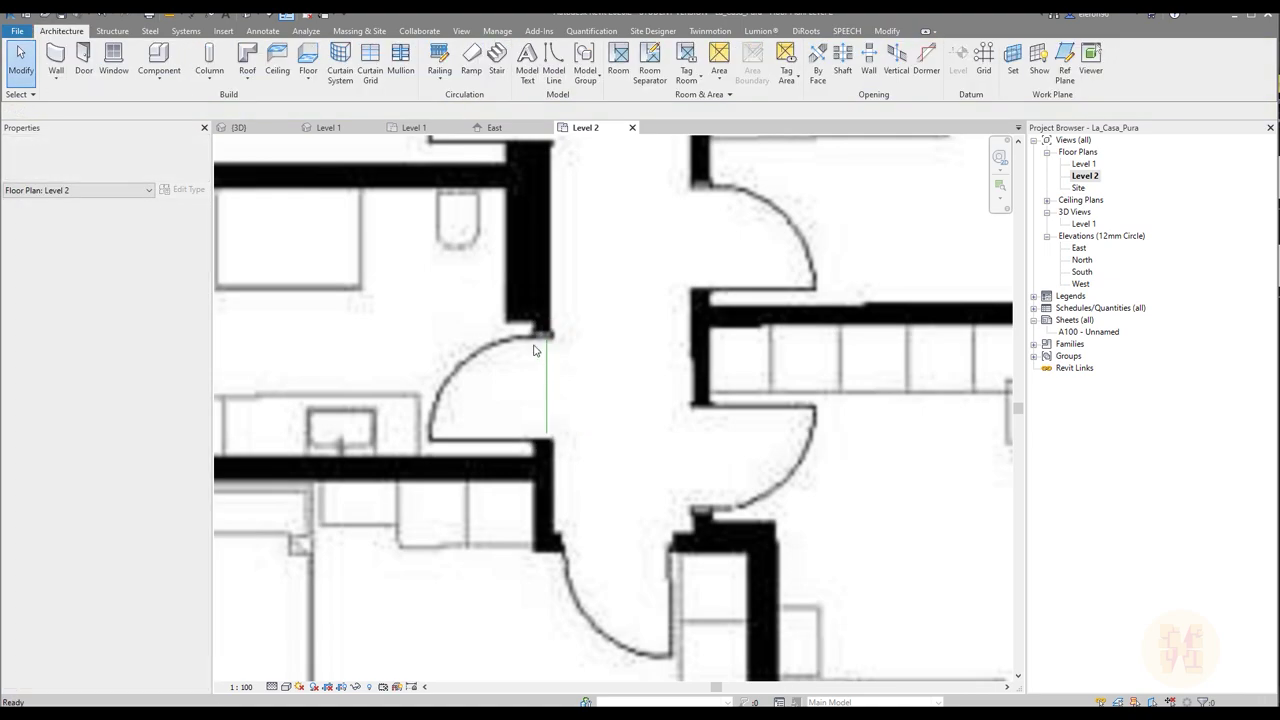
Step: Scale the La_Casa_Pura_OG image graphically so its bathroom door opening matches the 900 mm reference line, and delete that line
left_click(531, 282)
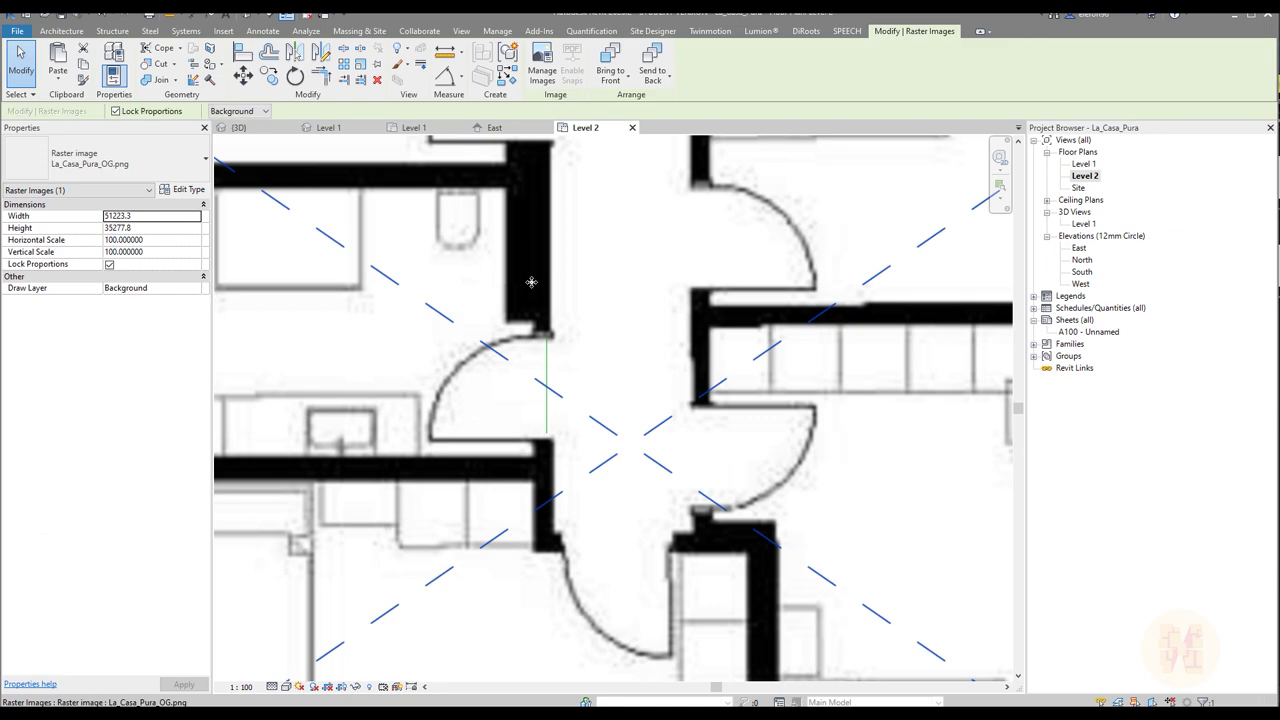
left_click(362, 66)
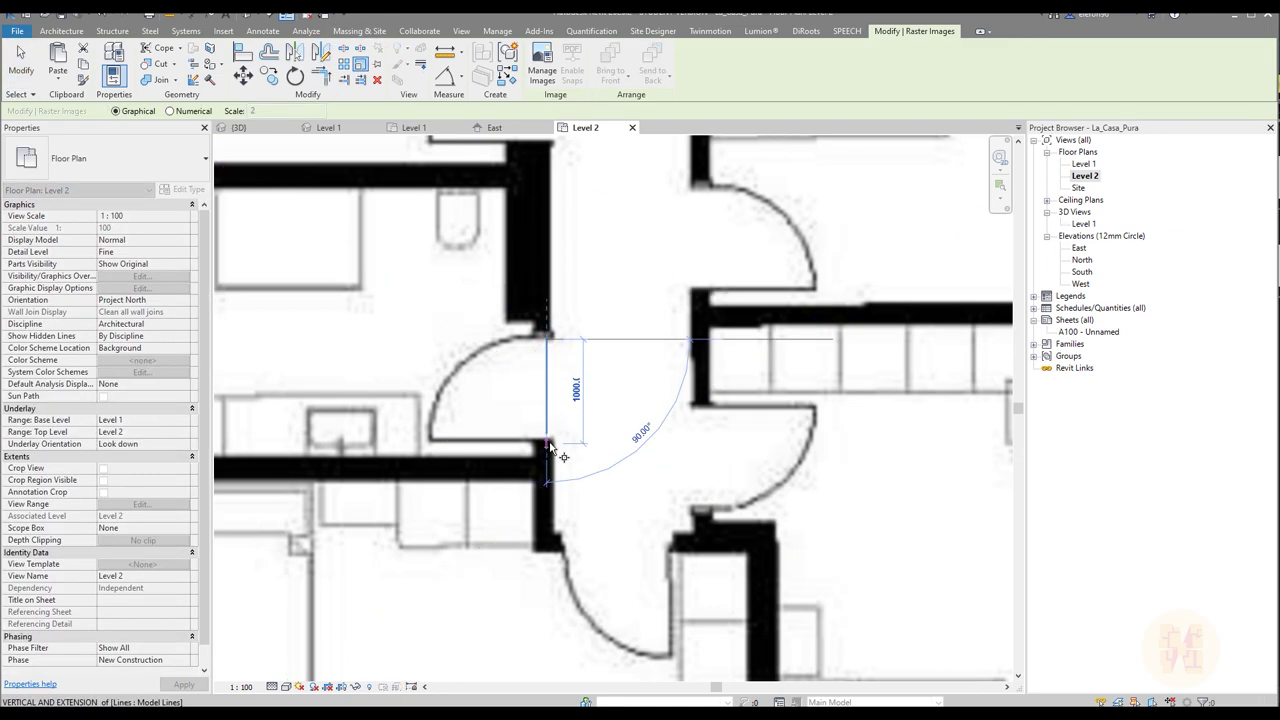
scroll(550, 447, "up", 5)
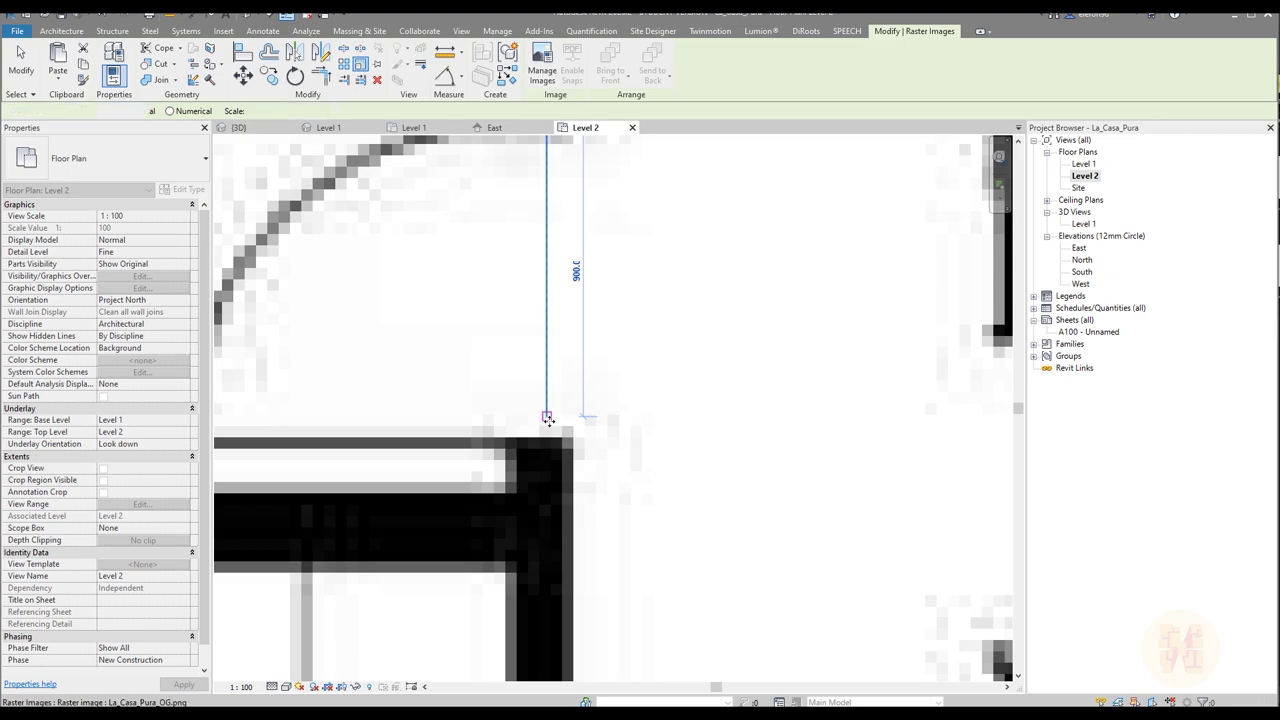
scroll(548, 419, "down", 5)
key("Escape")
key("Escape")
left_click(648, 337)
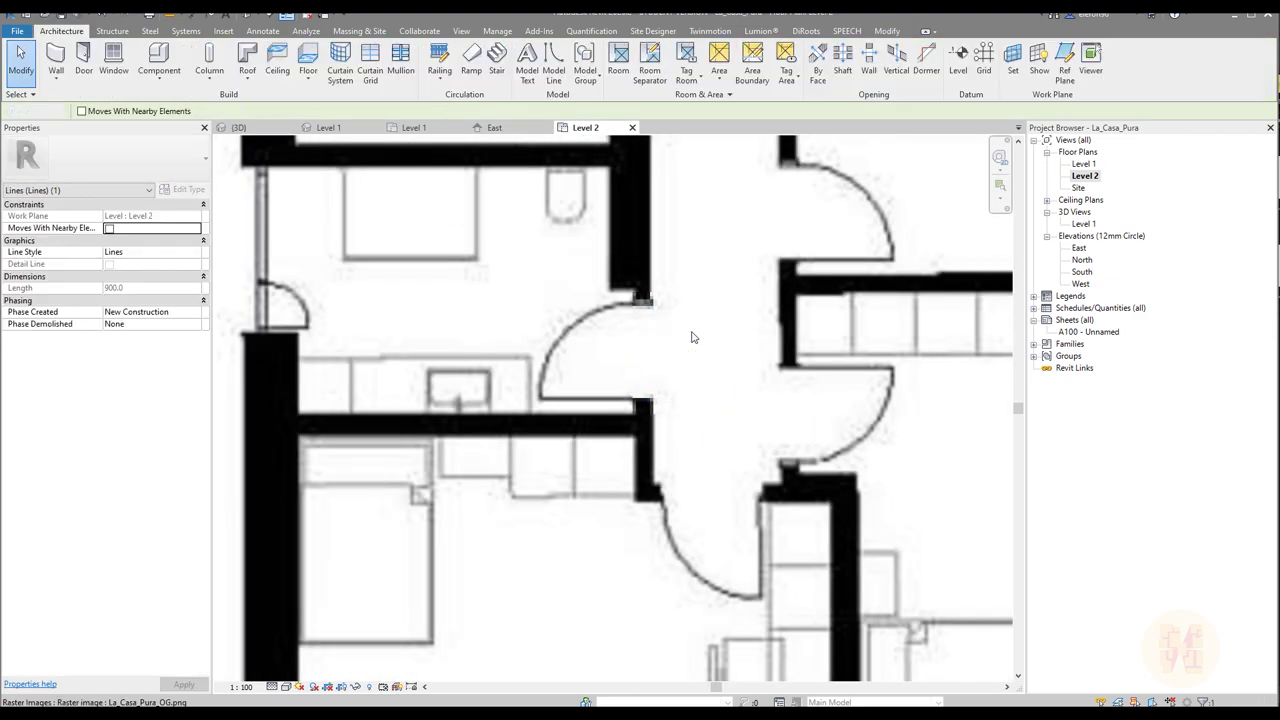
Step: Move the La_Casa_Pura_OG image between the elevation markers, over the underlaid Level 1 walls
scroll(694, 337, "down", 6)
middle_click_drag(694, 337, 384, 269)
left_click(417, 292)
scroll(420, 294, "down", 3)
middle_click_drag(487, 317, 394, 279)
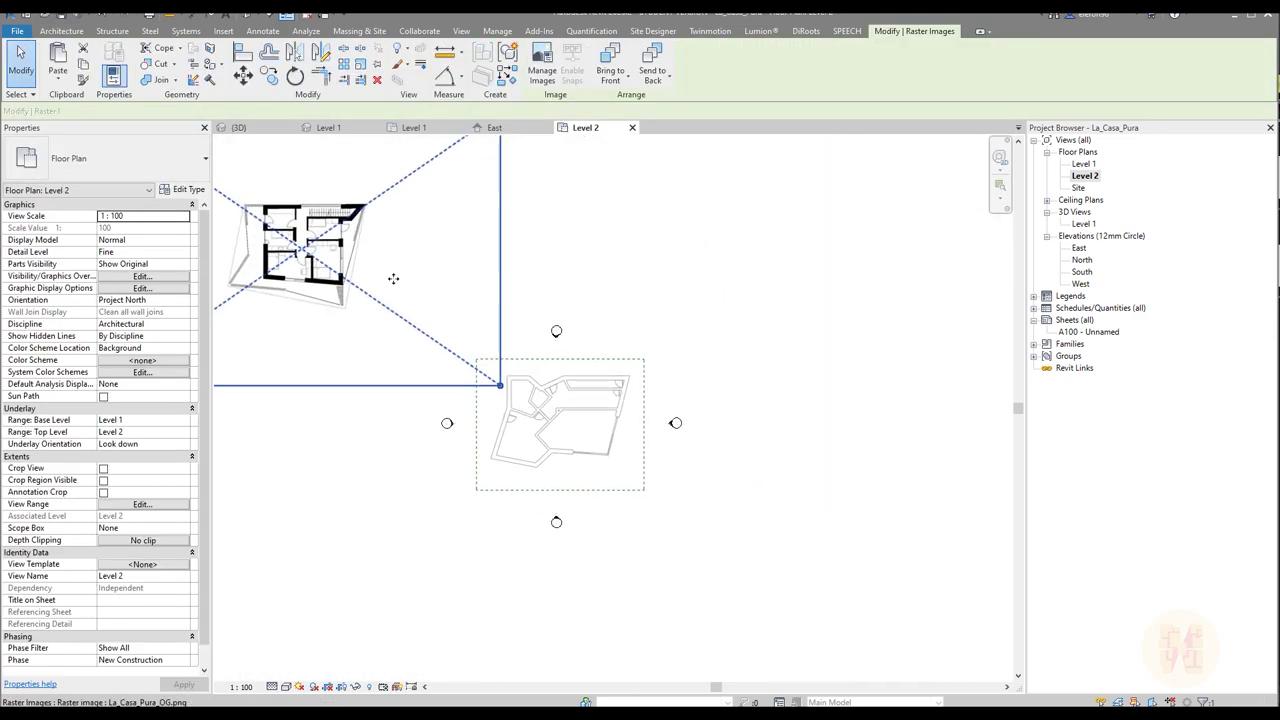
left_click_drag(334, 254, 589, 429)
scroll(547, 402, "up", 3)
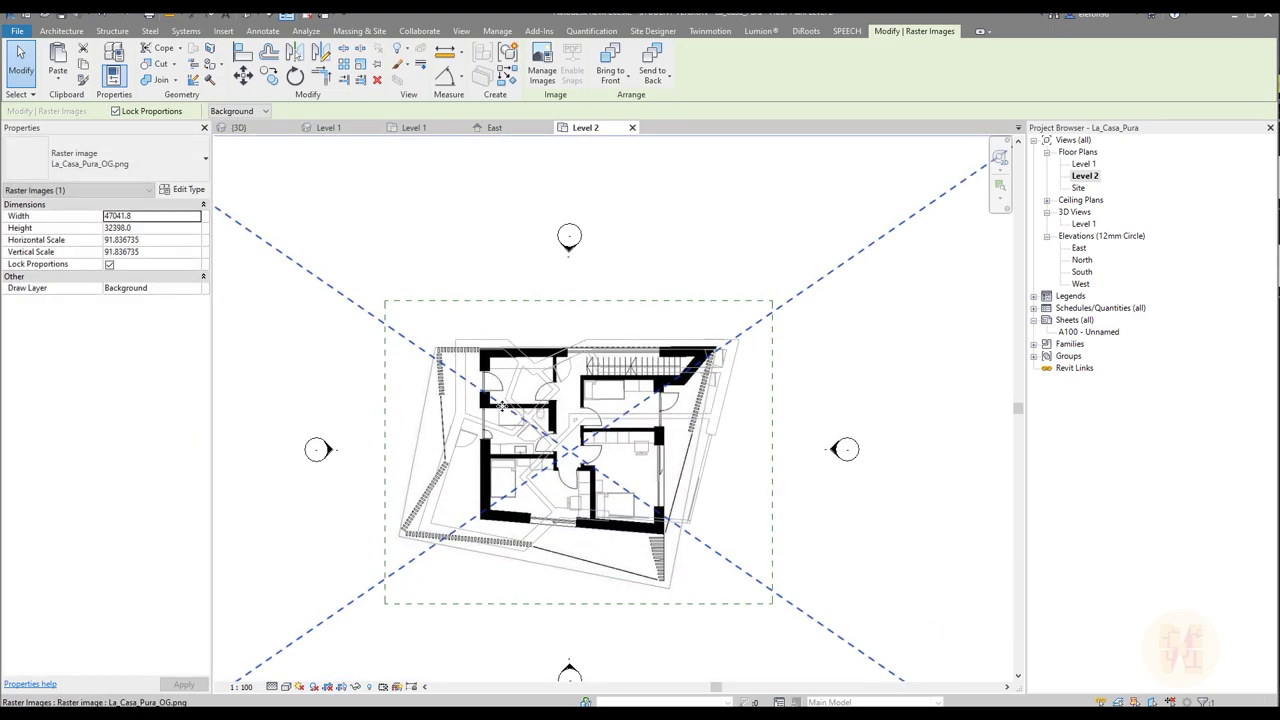
Step: Fine-tune the image's position so its outer outline lines up with the underlaid Level 1 outline
scroll(502, 406, "up", 2)
mouse_move(516, 400)
left_mouse_down()
mouse_move(541, 392)
mouse_move(526, 391)
left_mouse_up()
key("Left")
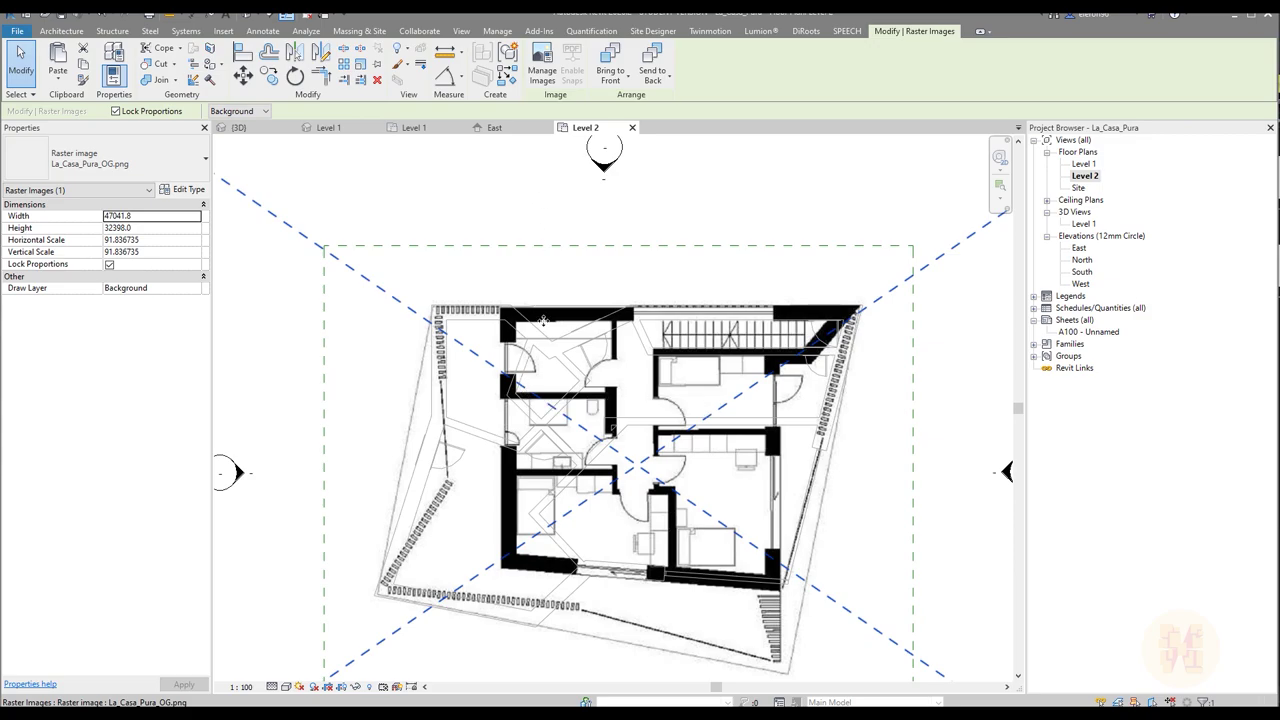
scroll(505, 388, "down", 4)
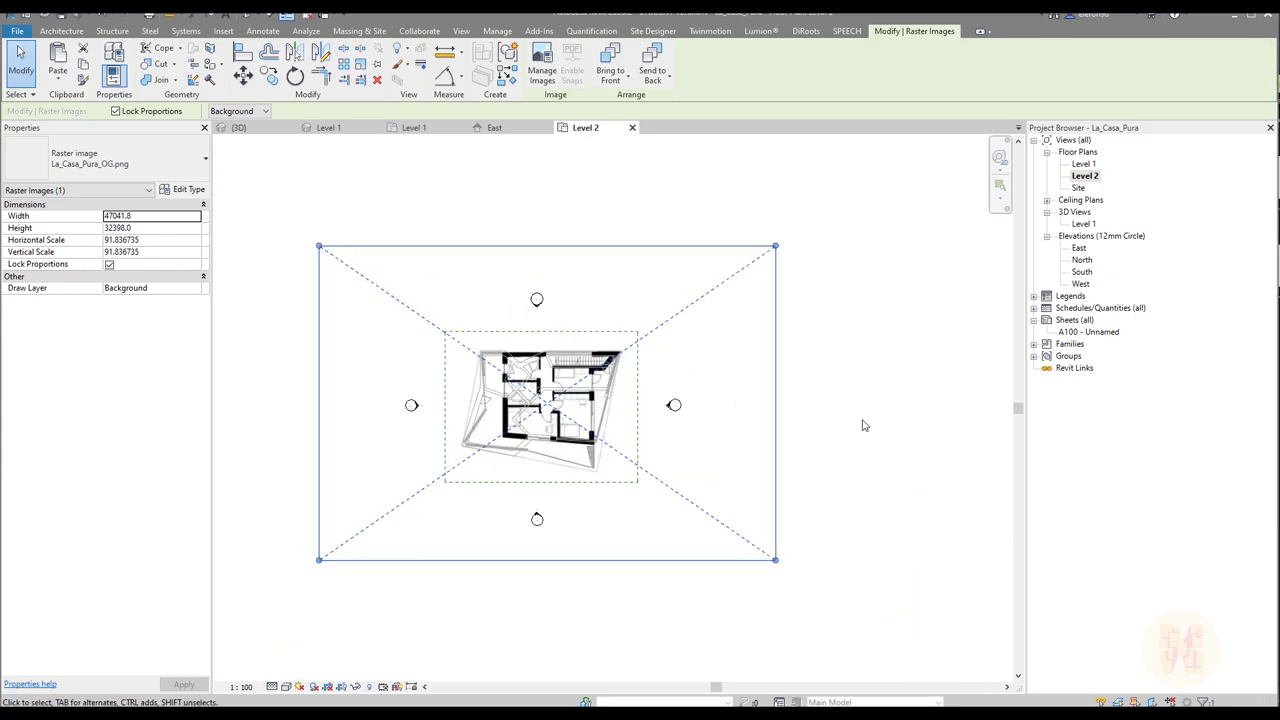
left_click(864, 425)
Step: Turn off the Level 1 underlay in the Level 2 plan by setting its base level range to None
scroll(522, 410, "up", 3)
scroll(470, 337, "up", 4)
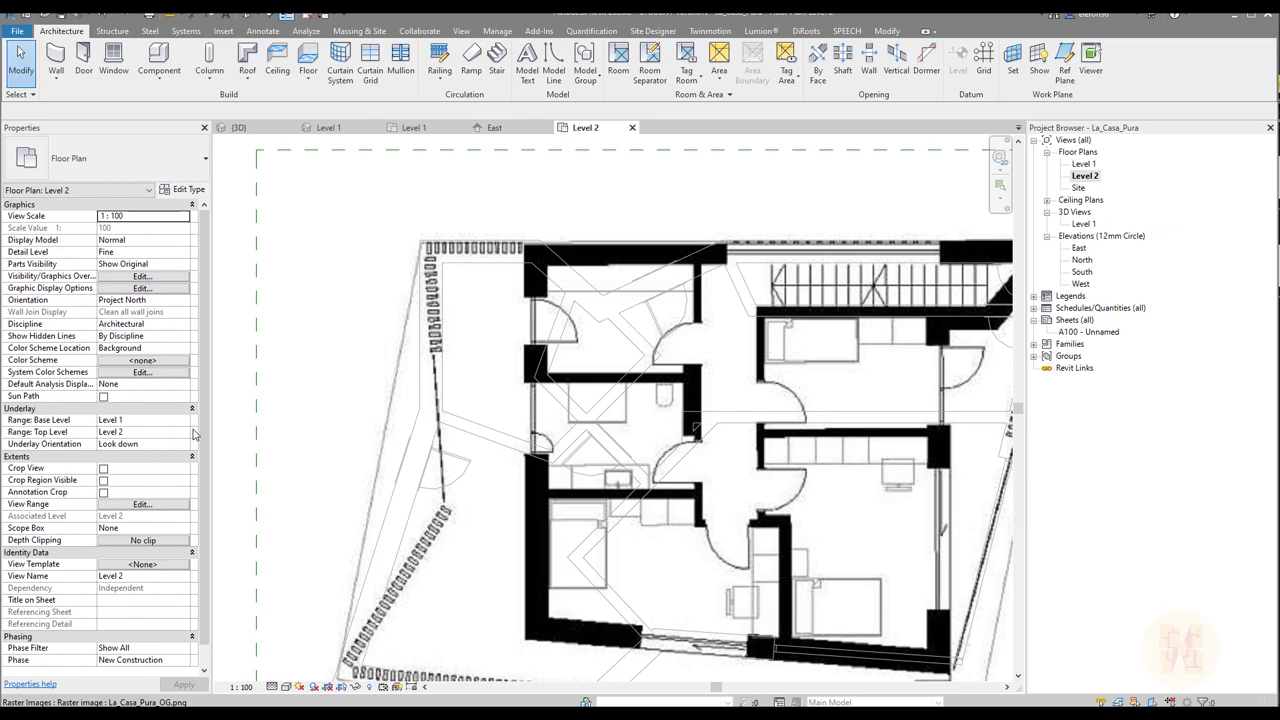
left_click(183, 421)
left_click(140, 432)
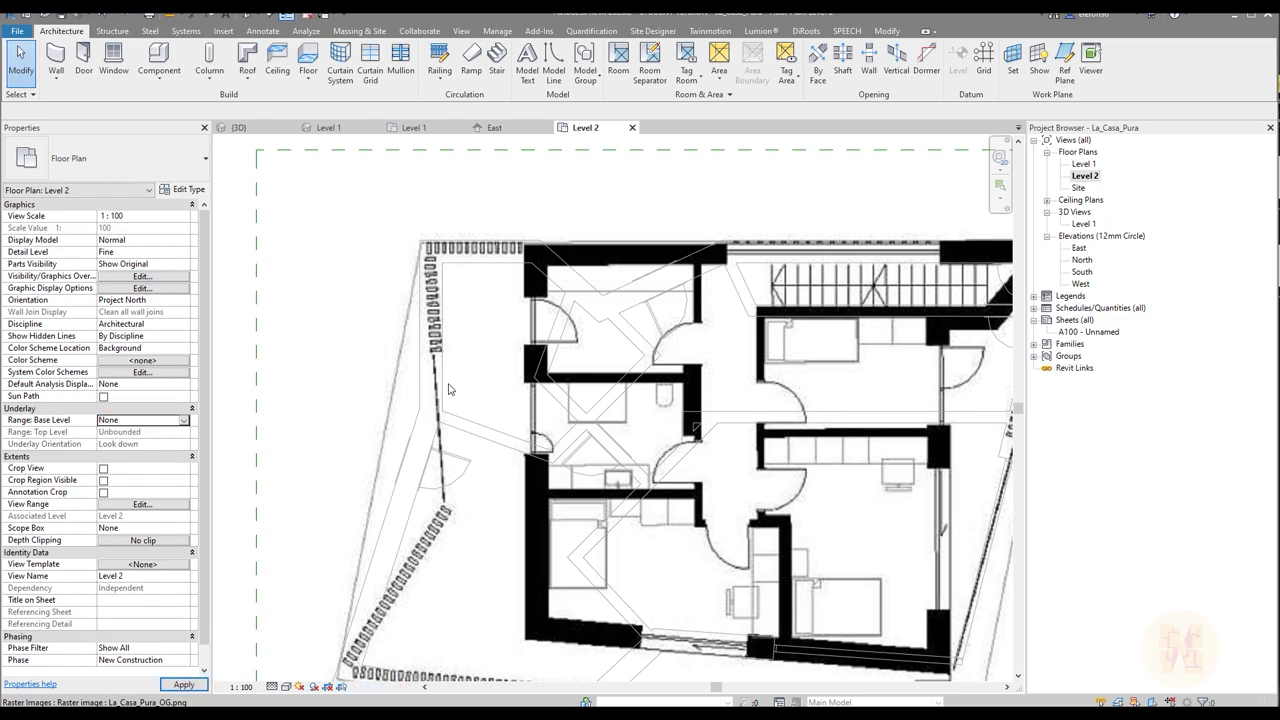
Step: Examine the exterior walls and the slatted facade outline around the Level 2 plan image
middle_click_drag(531, 360, 537, 258)
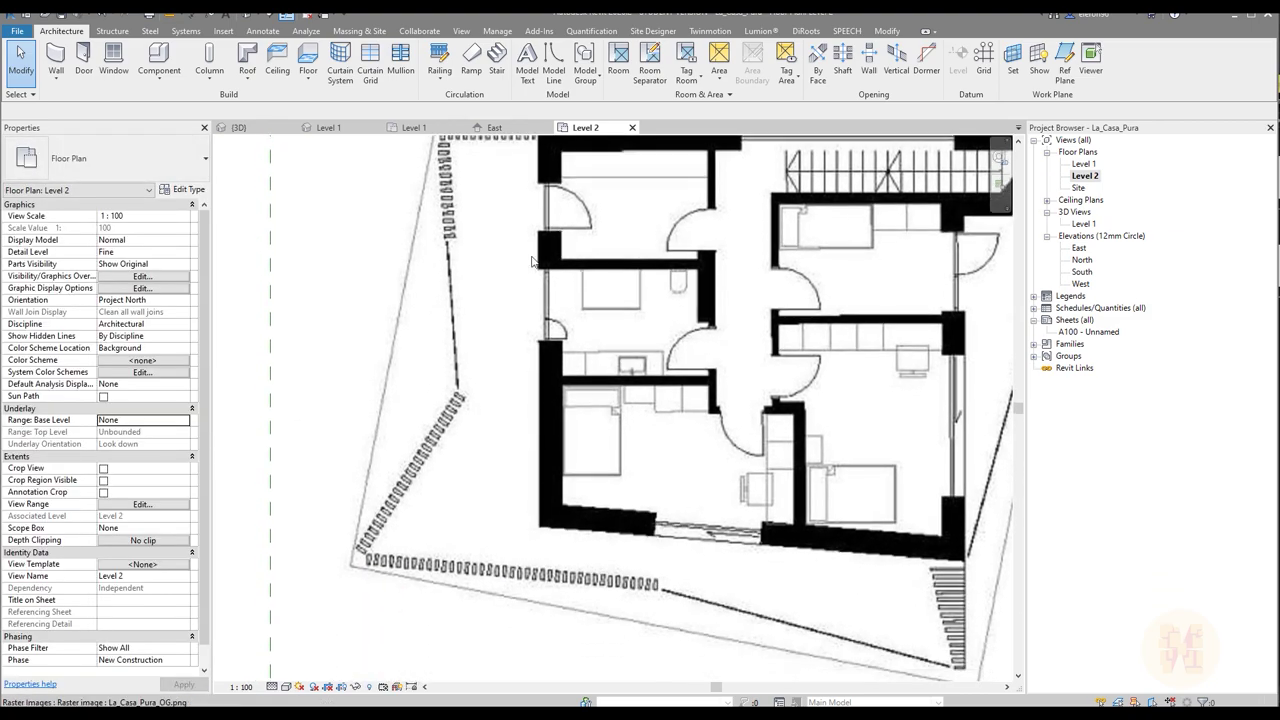
middle_click_drag(449, 200, 449, 306)
middle_click_drag(420, 406, 439, 252)
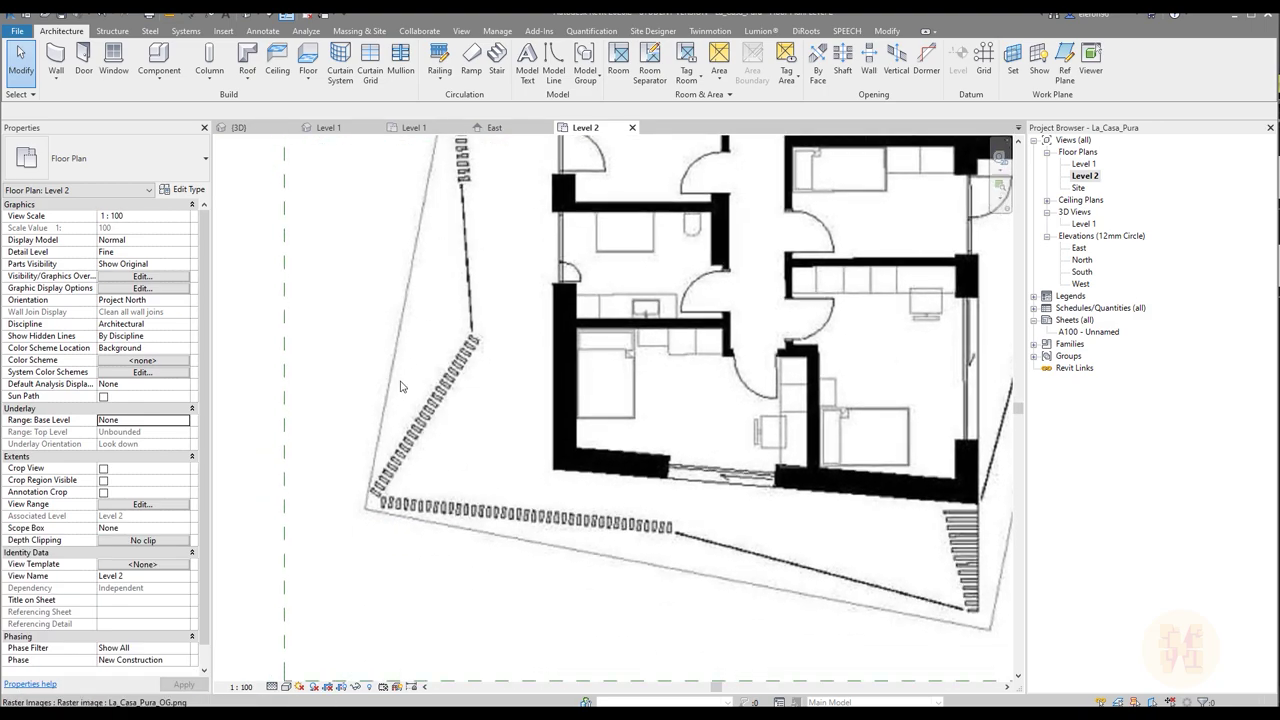
middle_click_drag(785, 601, 619, 555)
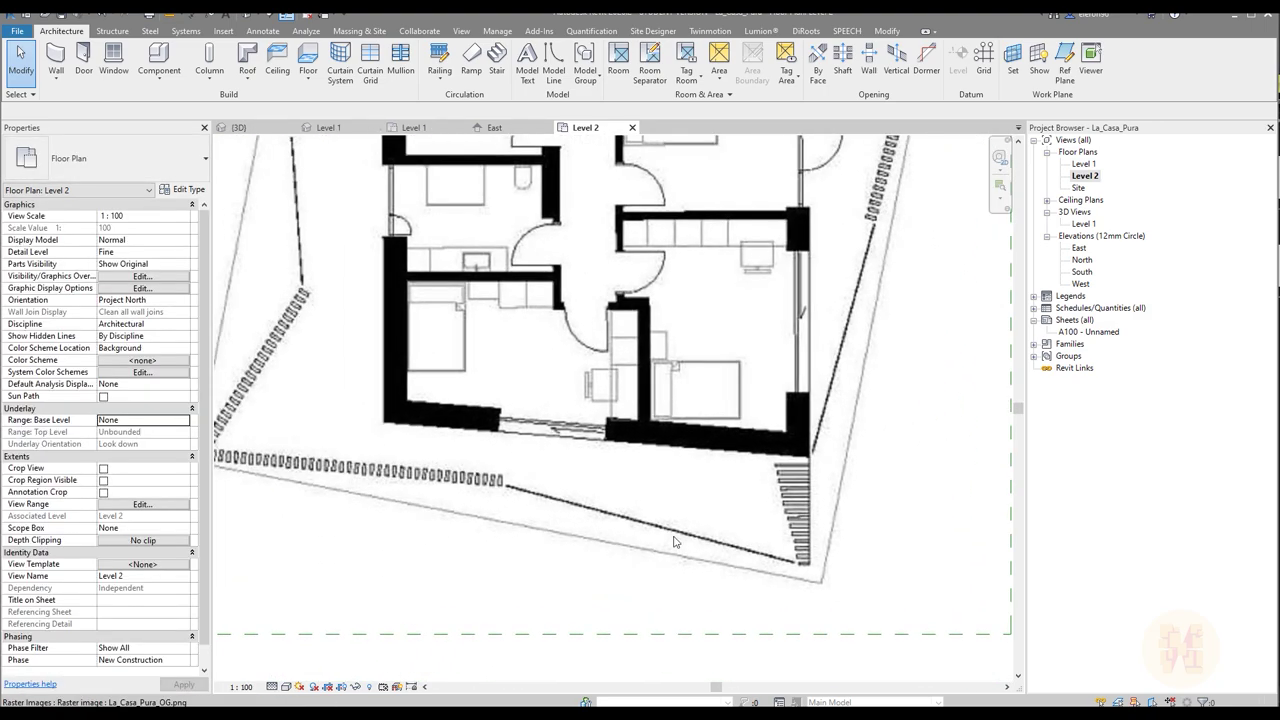
middle_click_drag(895, 224, 850, 448)
middle_click_drag(400, 271, 421, 233)
middle_click_drag(603, 405, 615, 459)
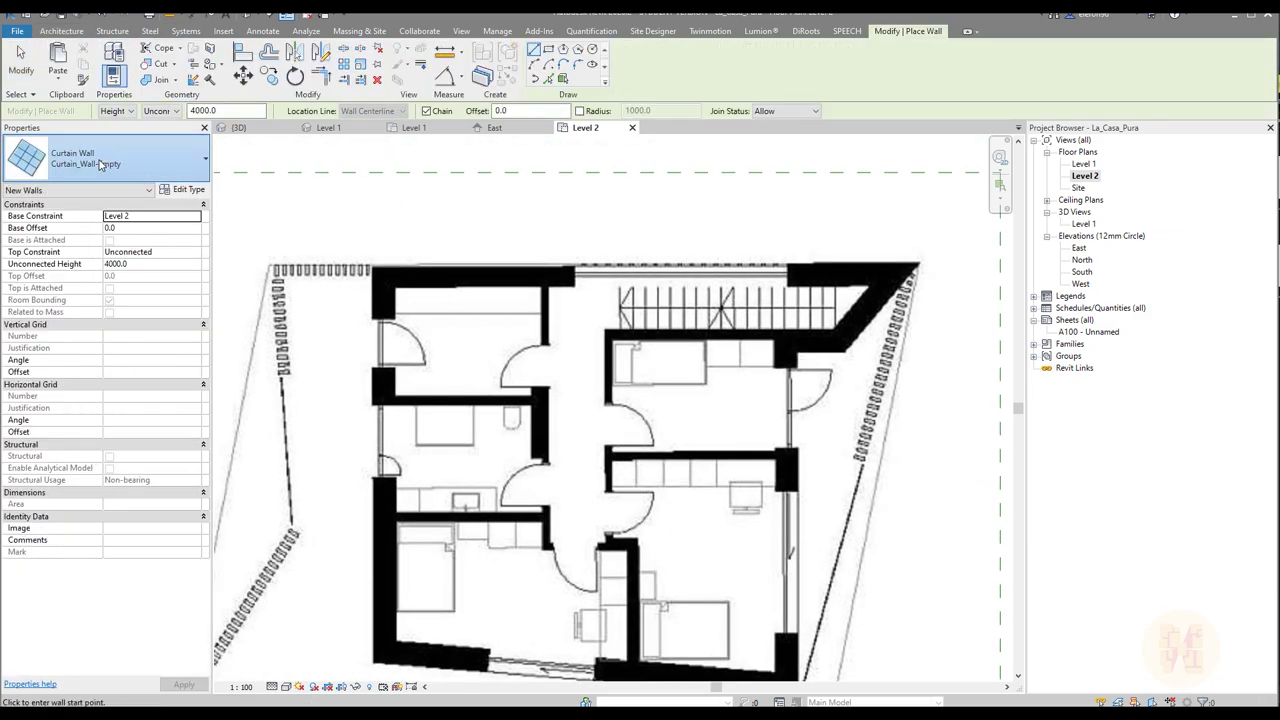
Step: Set up new walls with the type EX_WL_ST_(CON)_500 and the location line Finish Face: Exterior
left_click(106, 164)
scroll(113, 345, "up", 4)
scroll(112, 342, "up", 5)
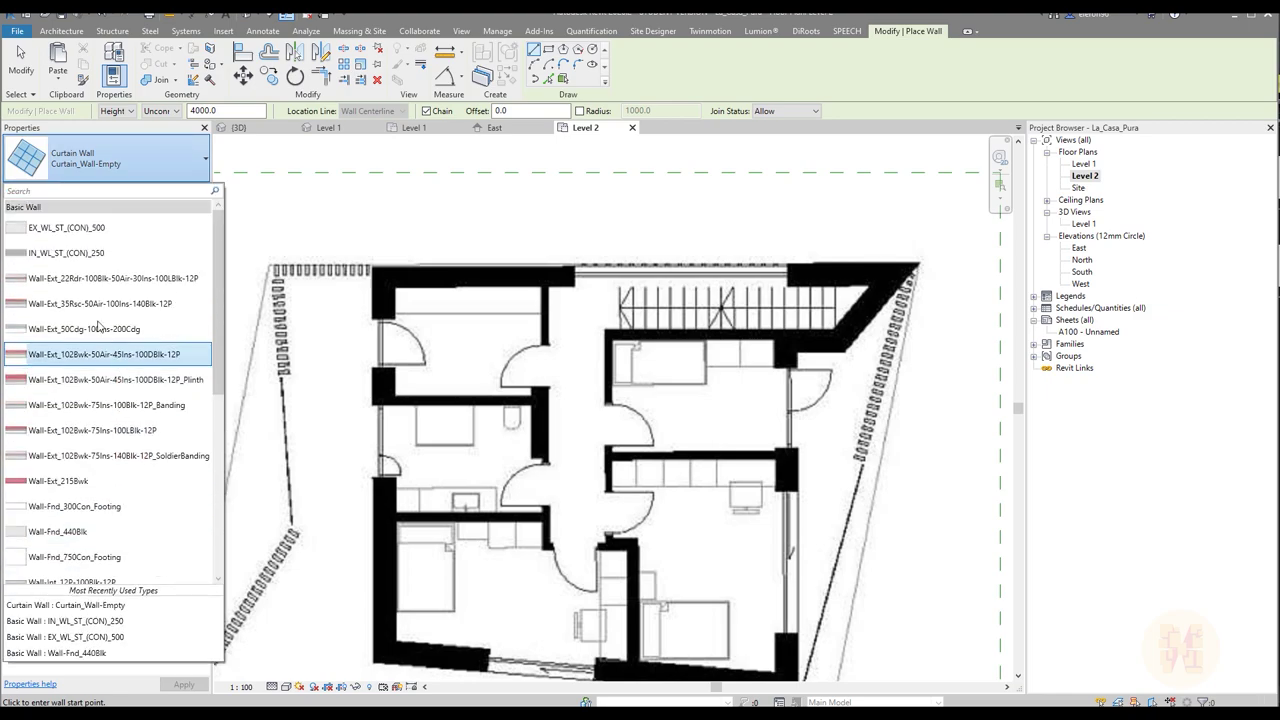
left_click(50, 234)
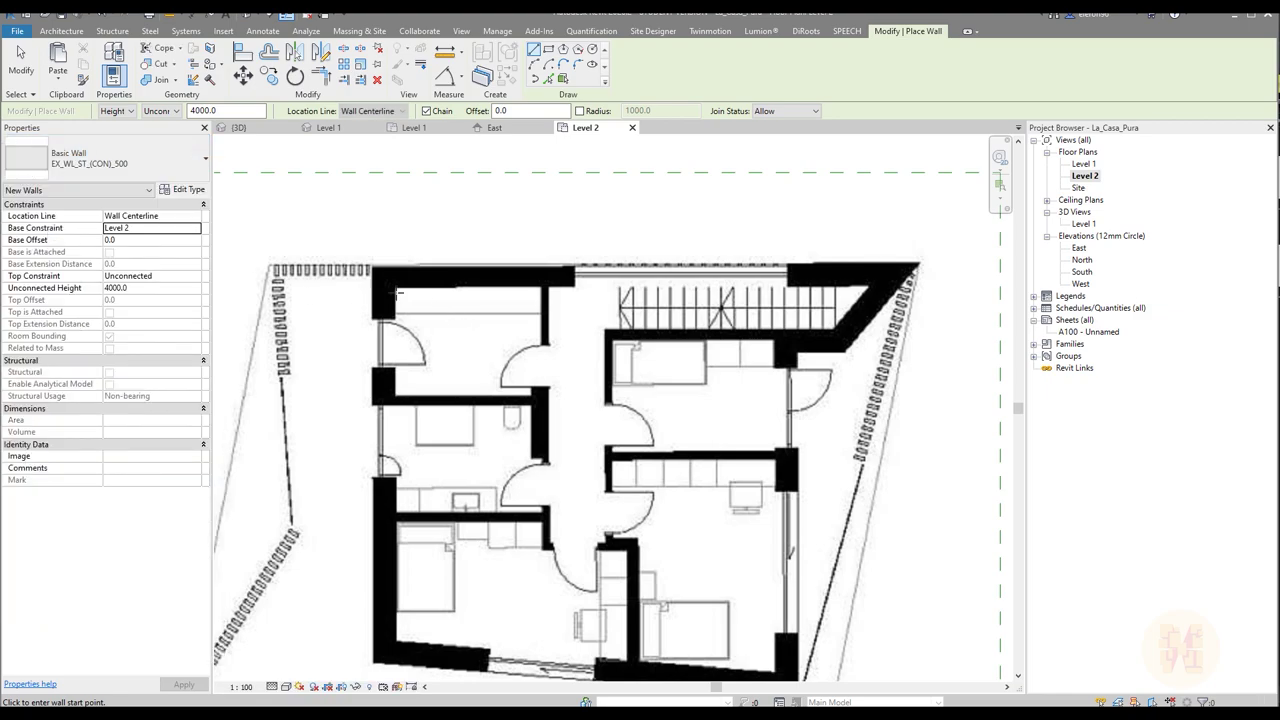
left_click(371, 266)
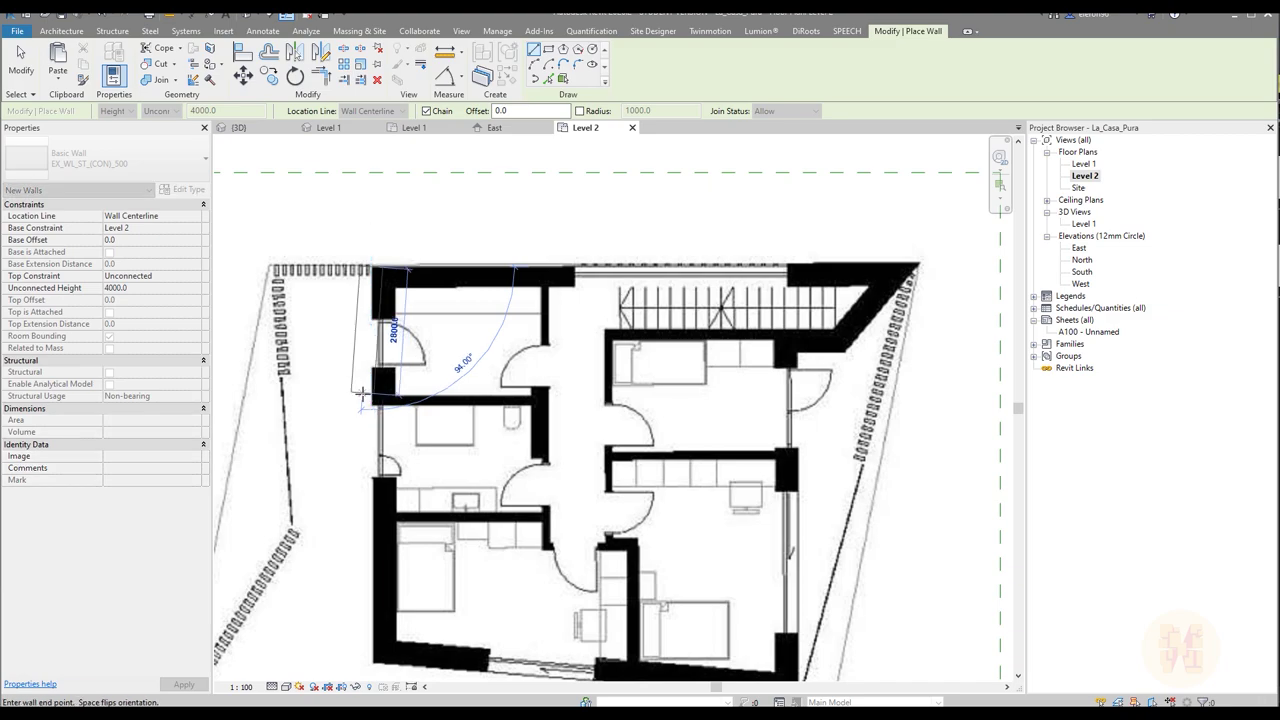
key("Escape")
left_click(372, 111)
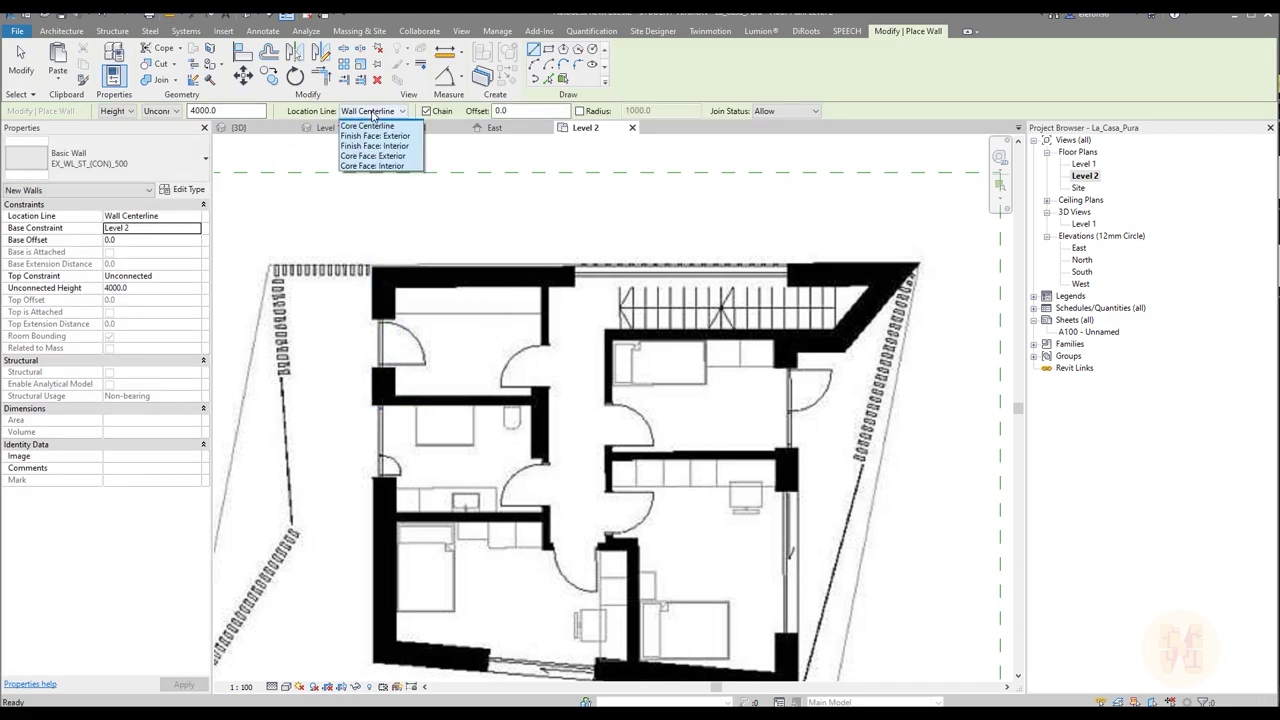
left_click(393, 144)
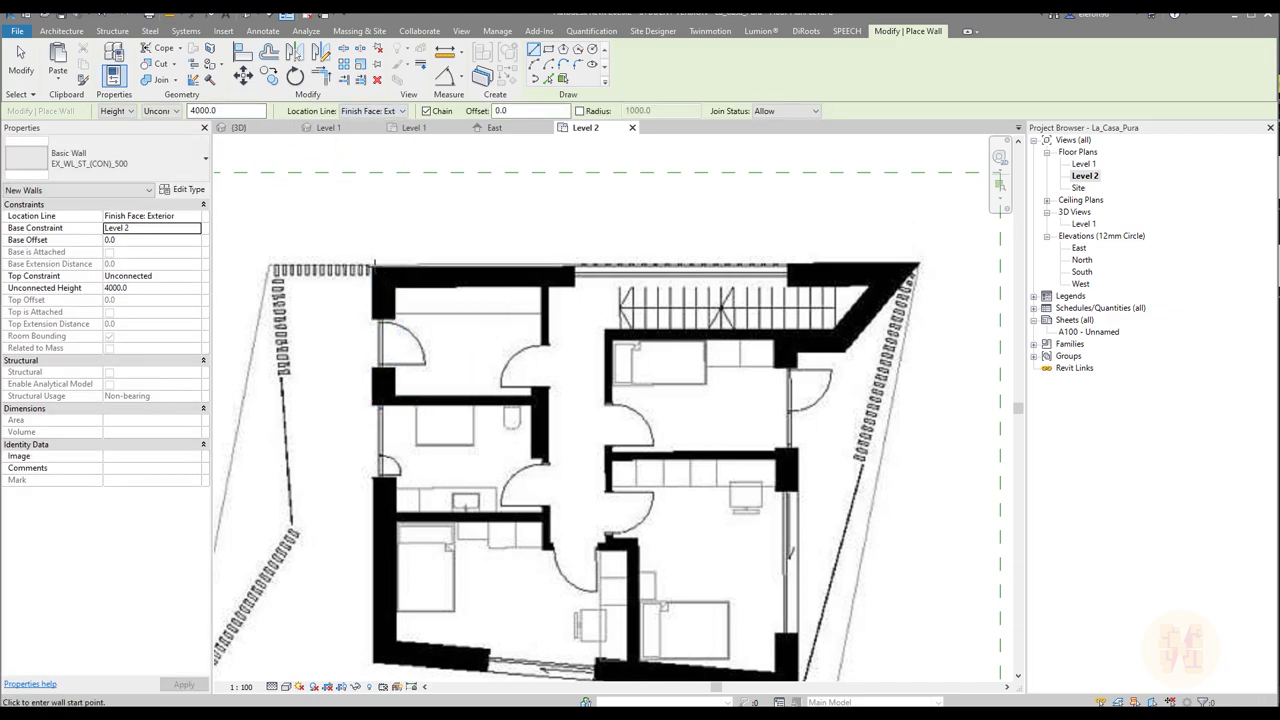
Step: Draw the west exterior wall from the northwest corner down, and continue along the slanted south side to the southeast corner
left_click(374, 267)
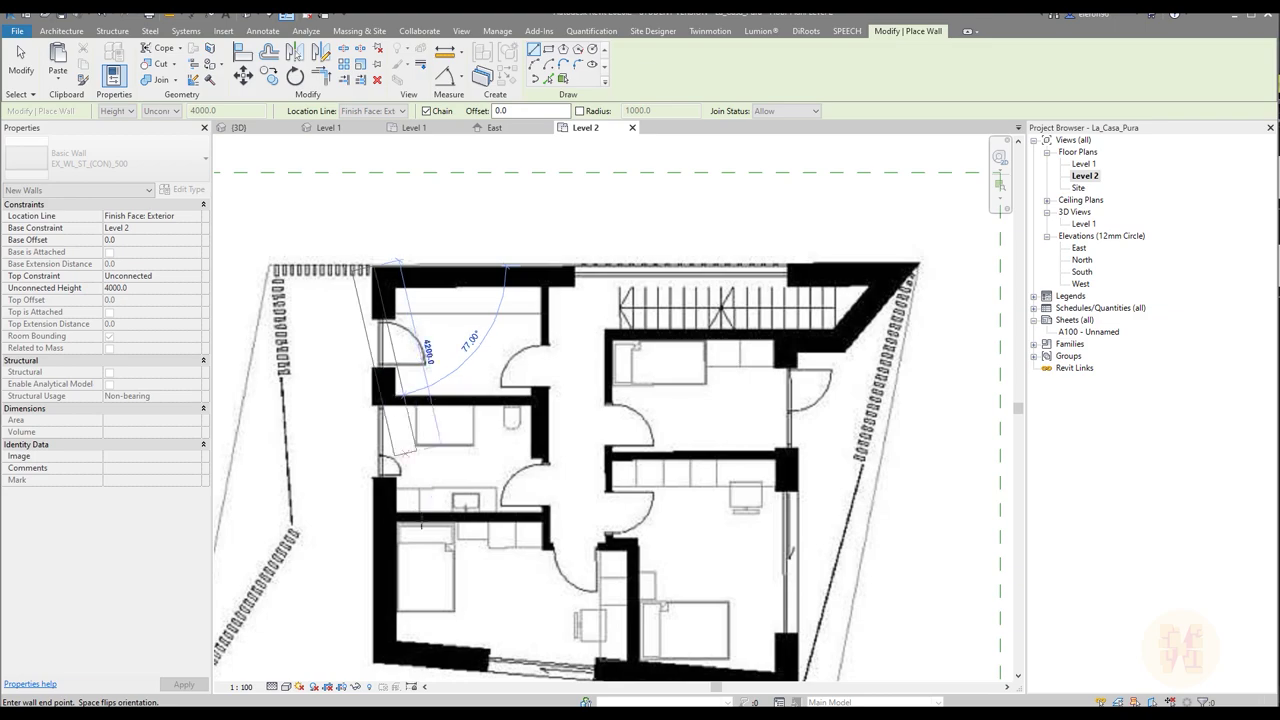
left_click(372, 662)
scroll(491, 437, "up", 3)
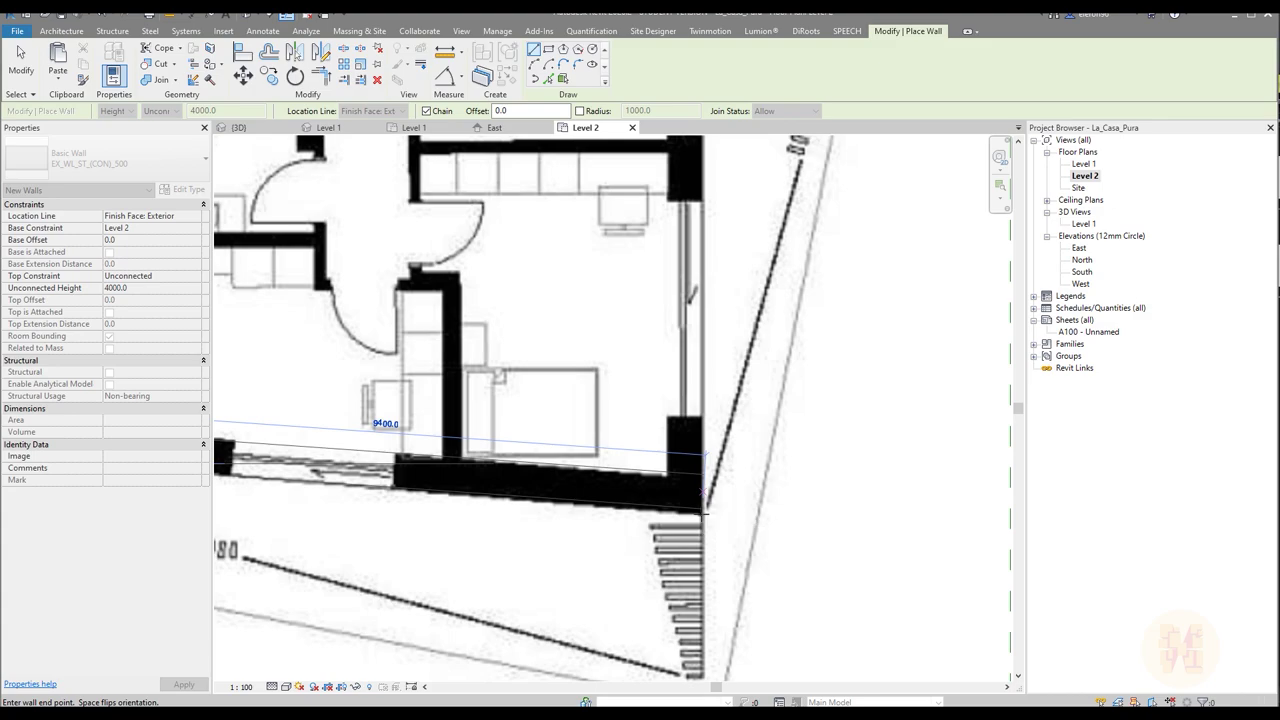
scroll(705, 512, "down", 3)
left_click(703, 490)
Step: Continue with the east wall about 7300 mm long, the short horizontal return and the diagonal wall to the northeast tip
scroll(690, 330, "up", 4)
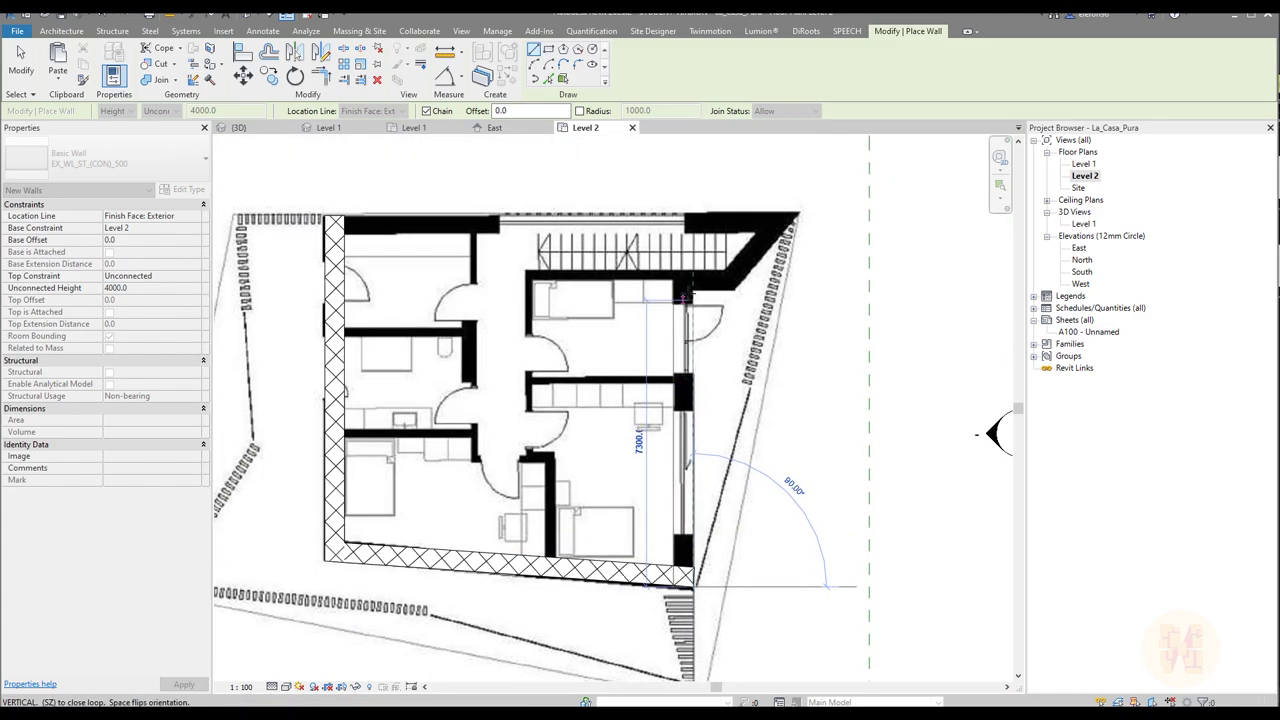
left_click(678, 284)
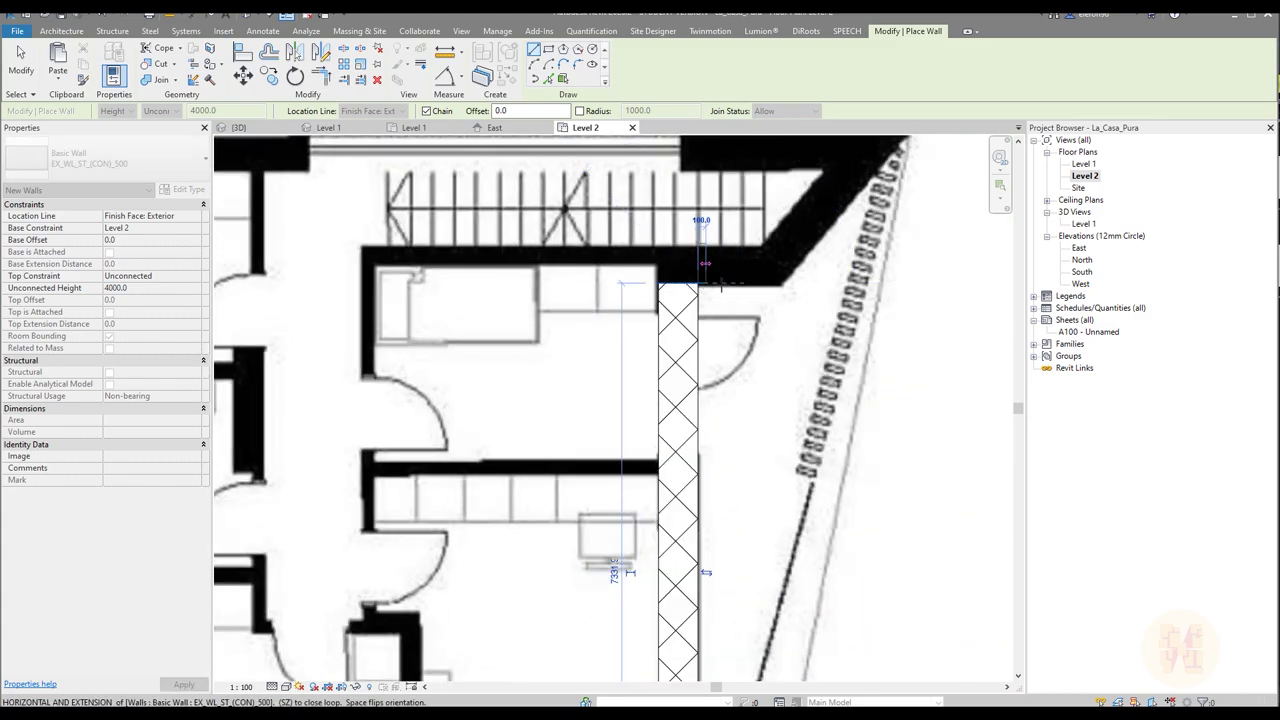
left_click(783, 285)
middle_click_drag(910, 136, 784, 335)
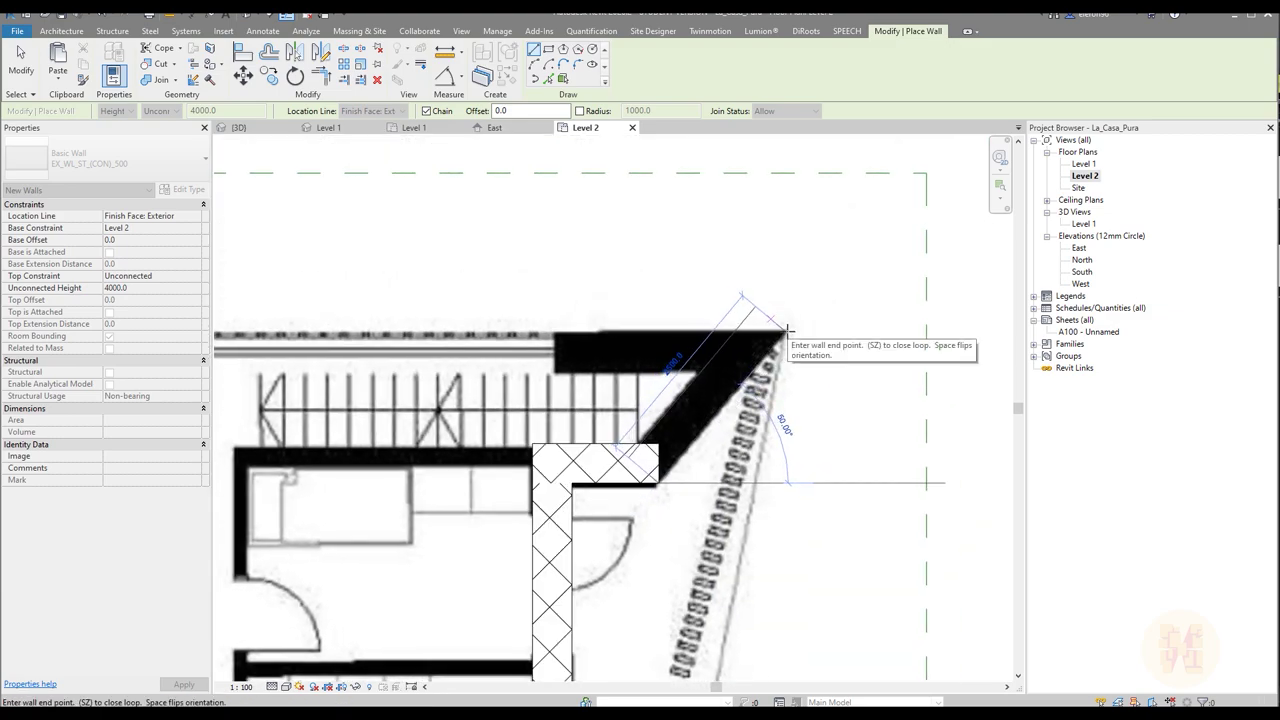
left_click(788, 329)
scroll(788, 329, "down", 2)
key("Escape")
key("Escape")
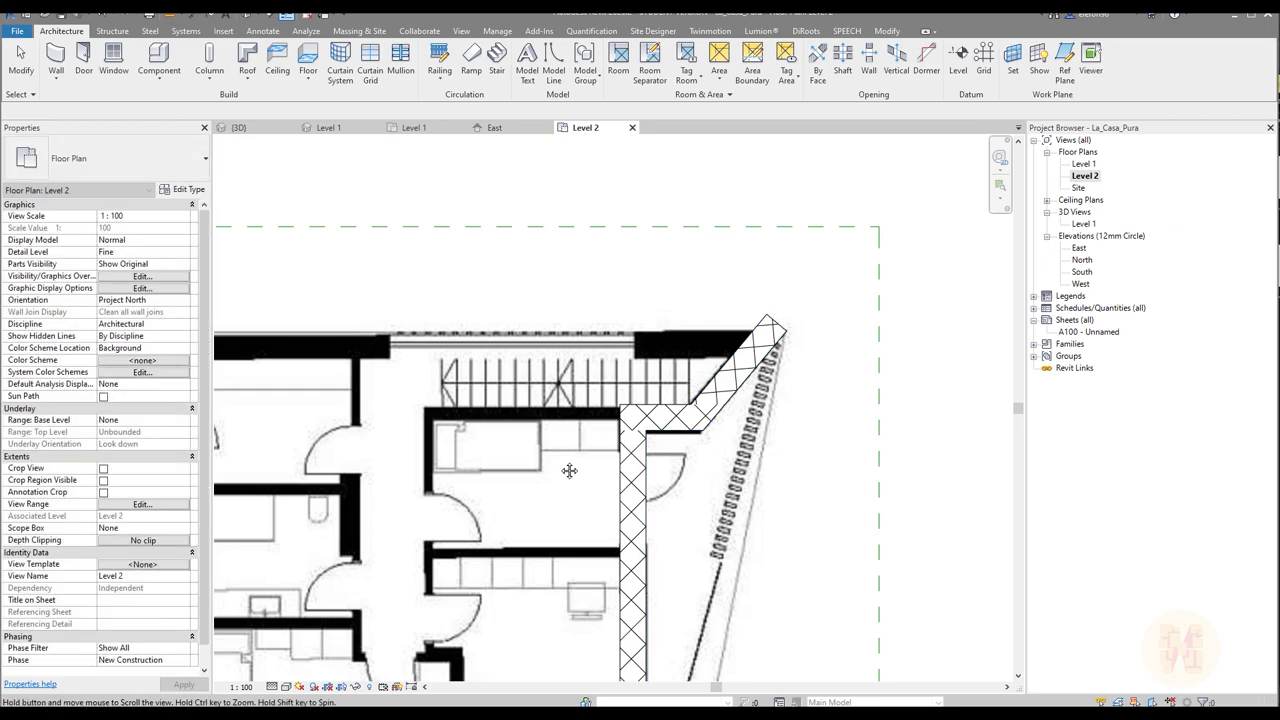
Step: Draw the north exterior wall from the northwest corner to the northeast tip, closing the EX_WL_ST_(CON)_500 outline
middle_click_drag(569, 470, 769, 440)
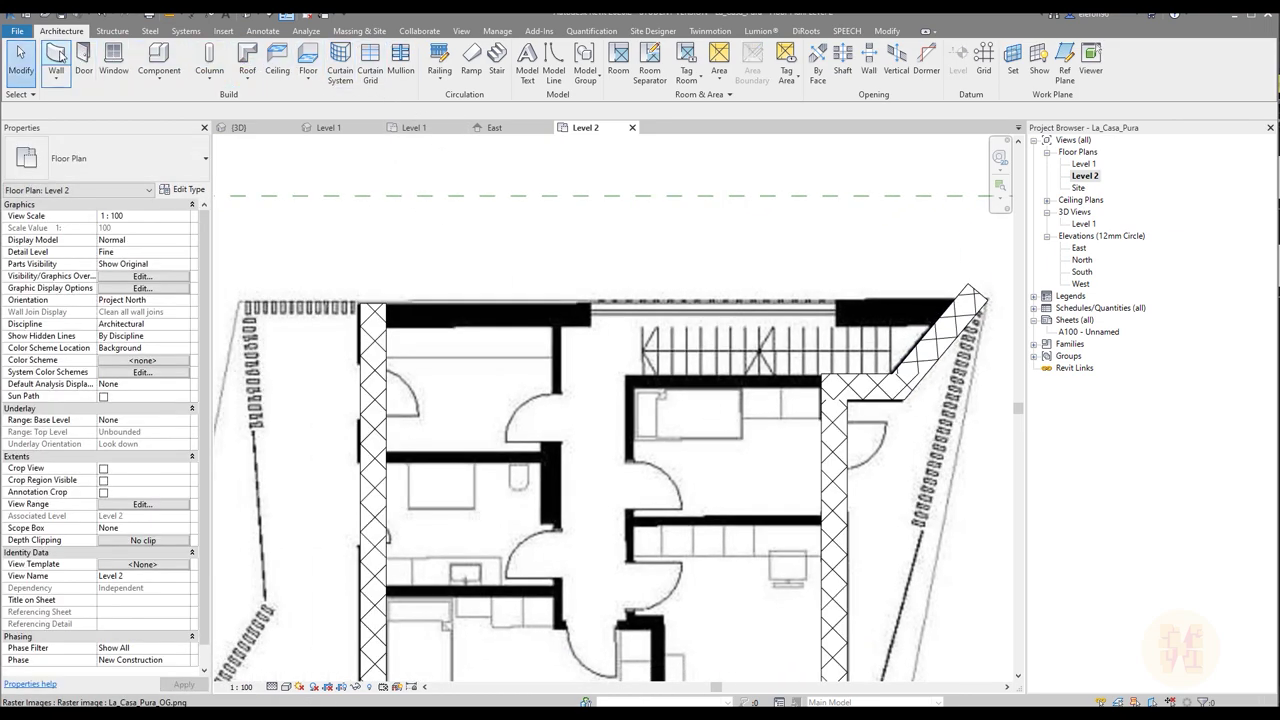
key("w")
key("a")
scroll(474, 258, "up", 2)
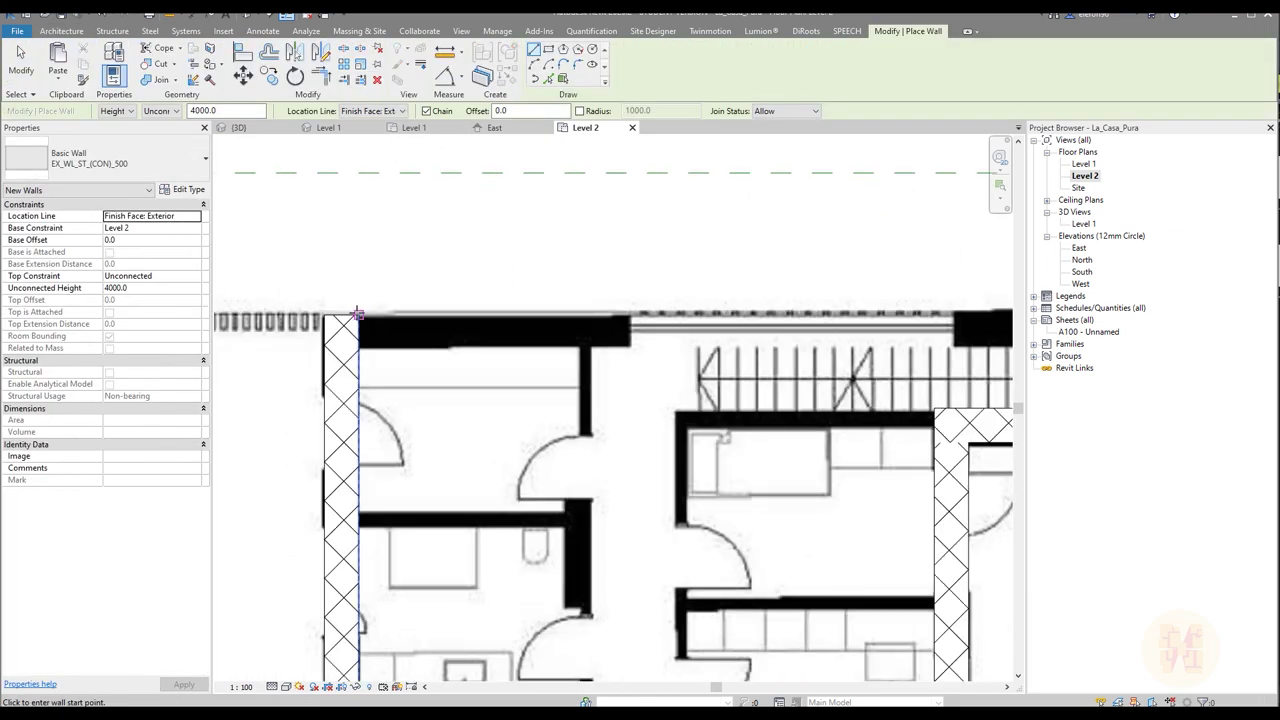
left_click(358, 314)
left_click(572, 314)
middle_click_drag(777, 262, 481, 264)
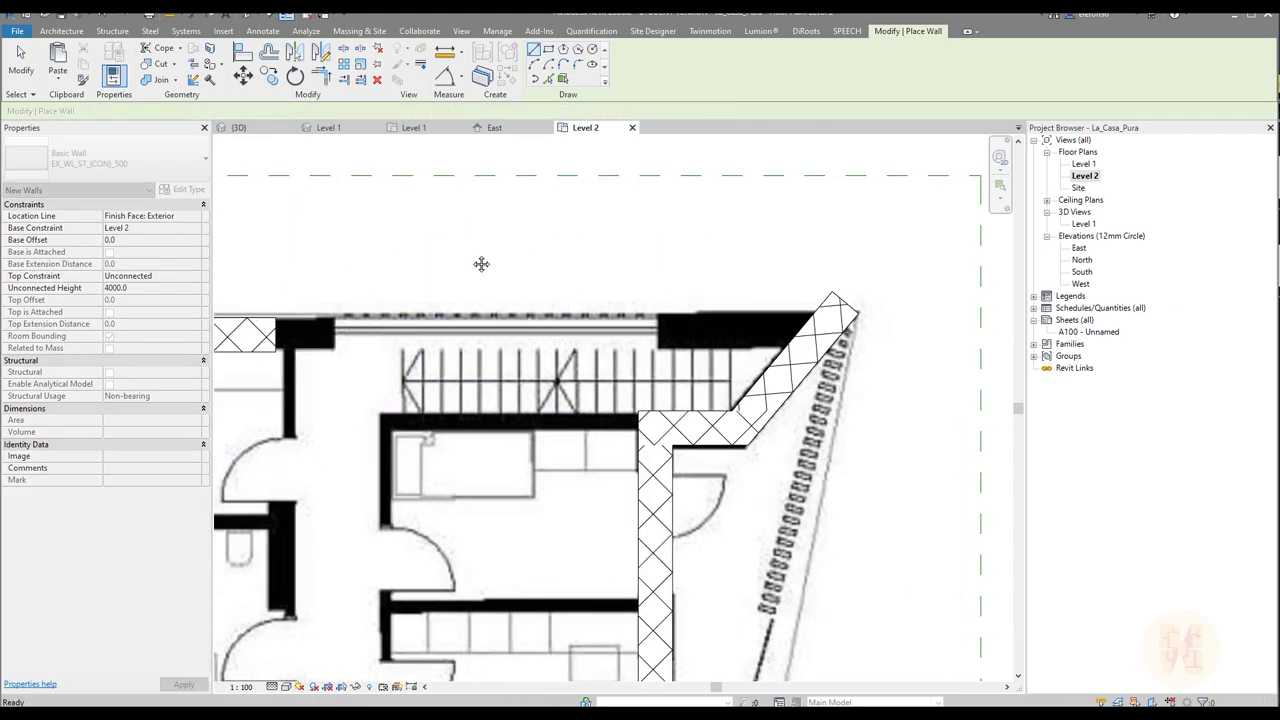
key("Escape")
key("Escape")
scroll(481, 263, "down", 1)
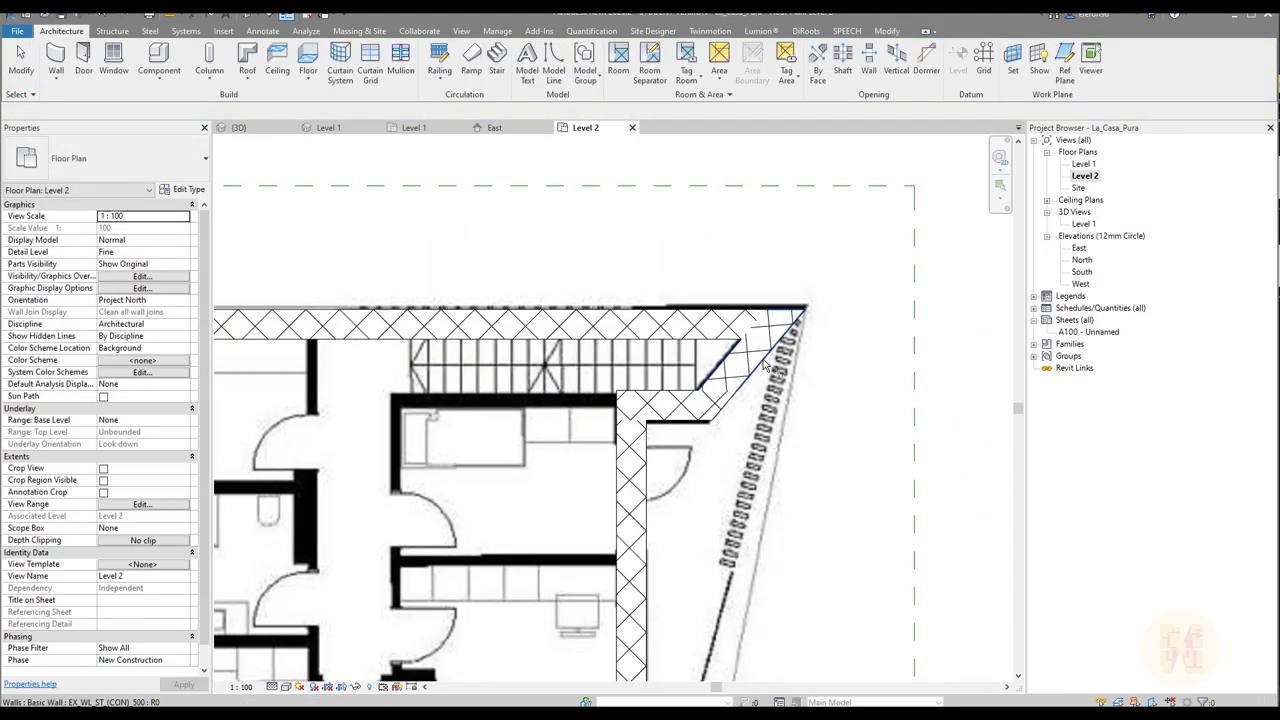
Step: Draw a short vertical EX_WL_ST_(CON)_500 wall about 1420 mm long over the thick block beside the bathroom's toilet
middle_click_drag(843, 285, 875, 251)
scroll(640, 349, "up", 1)
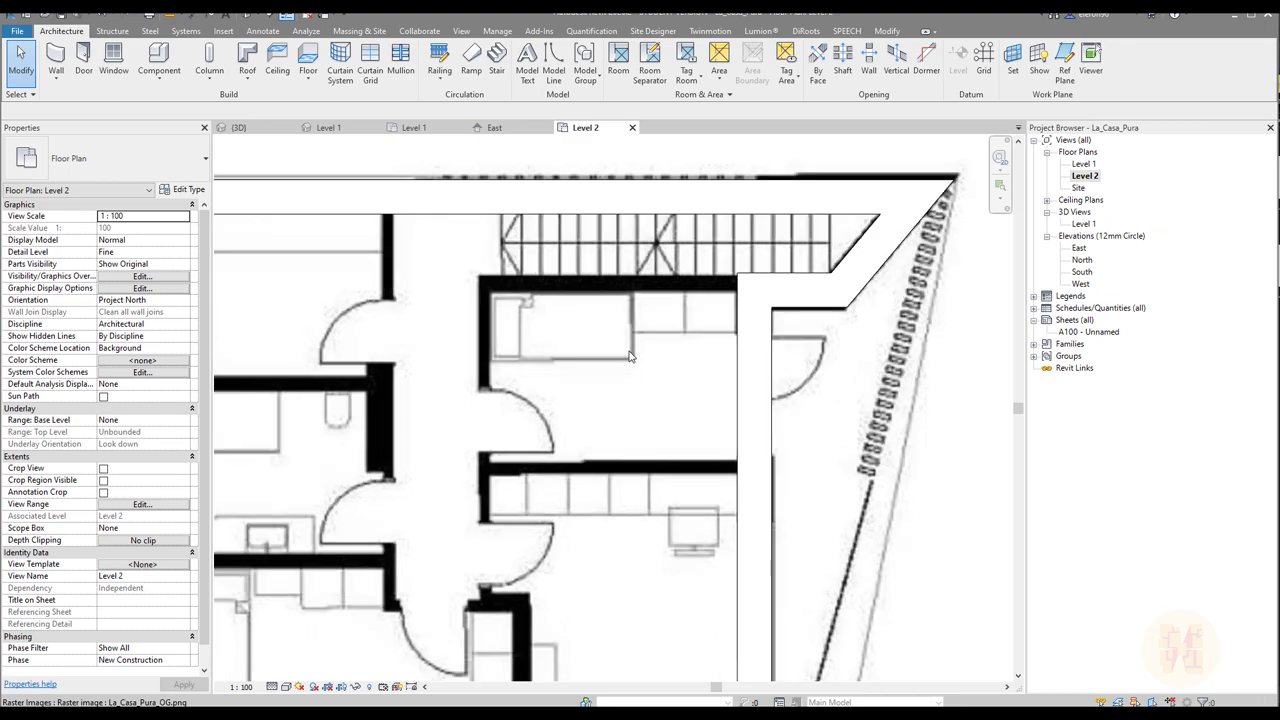
mouse_move(431, 242)
middle_mouse_down()
mouse_move(474, 240)
mouse_move(618, 113)
middle_mouse_up()
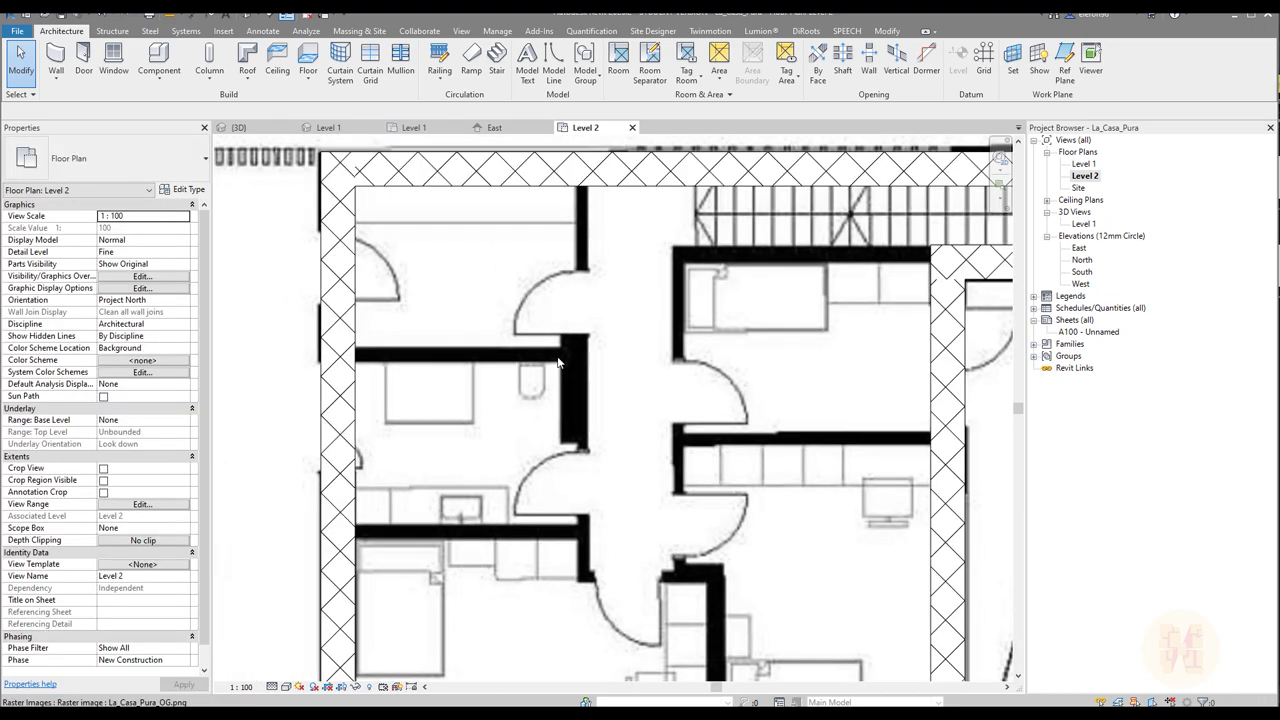
left_click(58, 58)
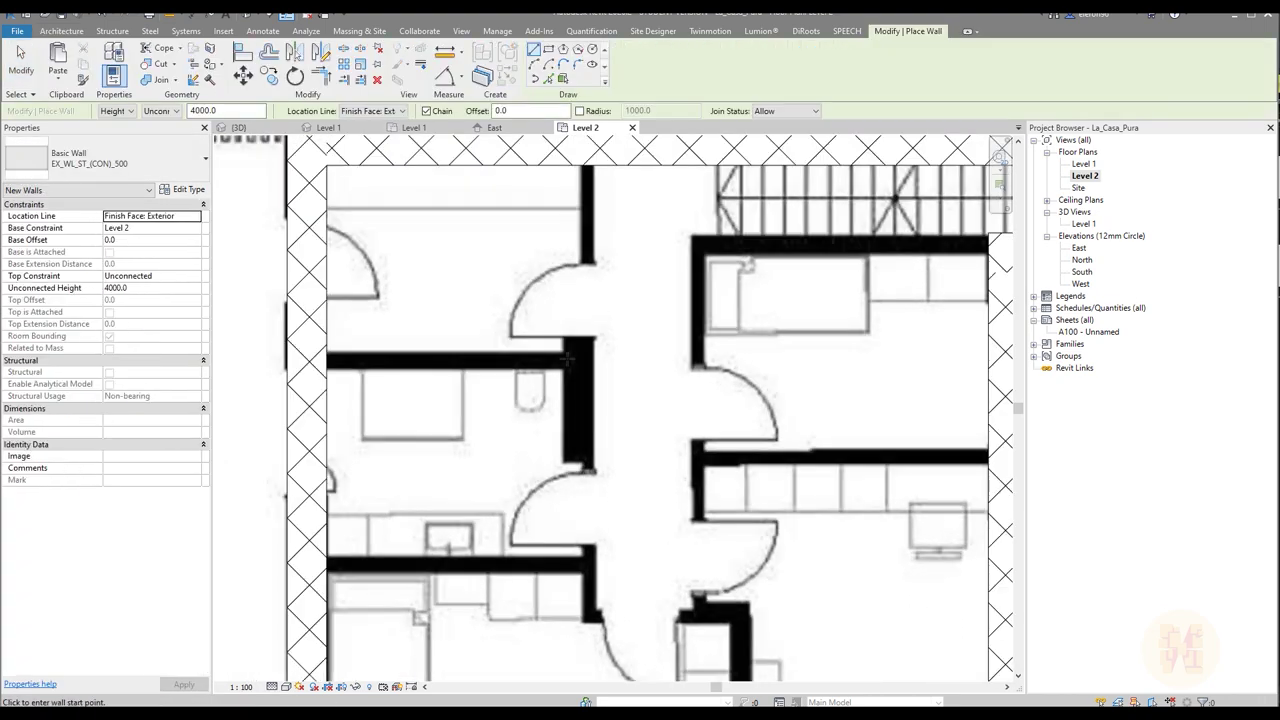
scroll(570, 318, "up", 4)
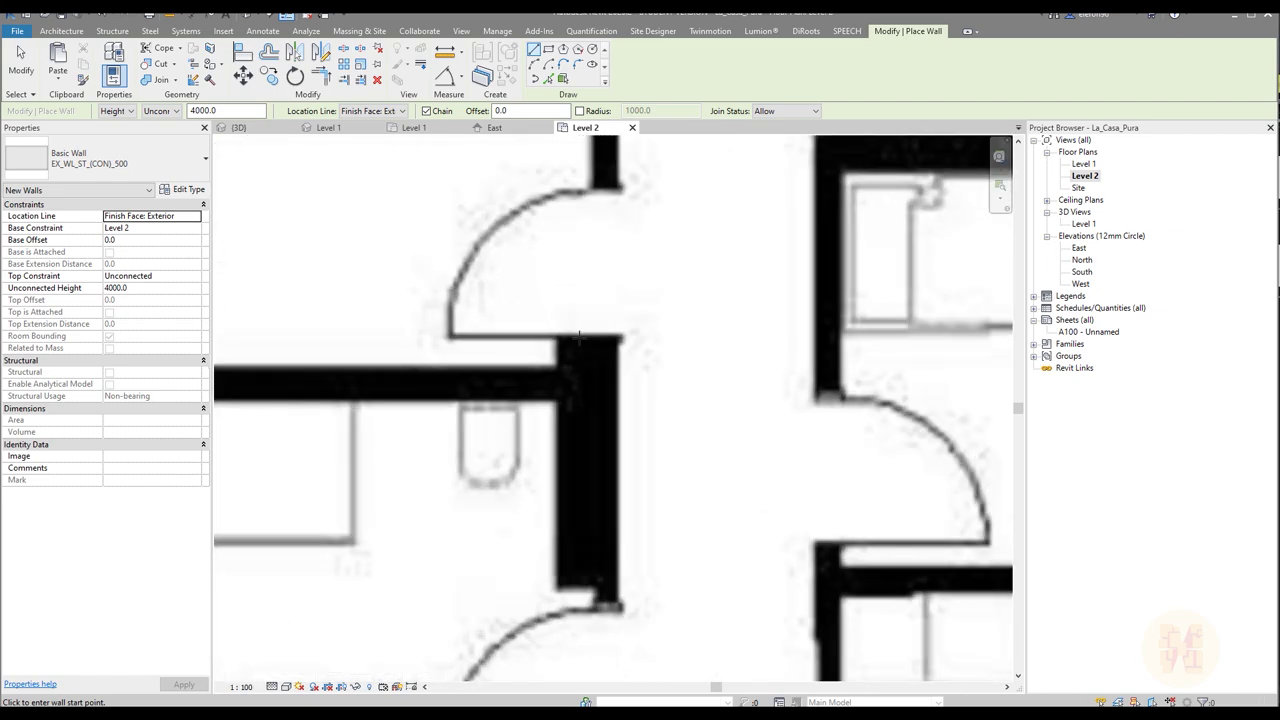
left_click(617, 588)
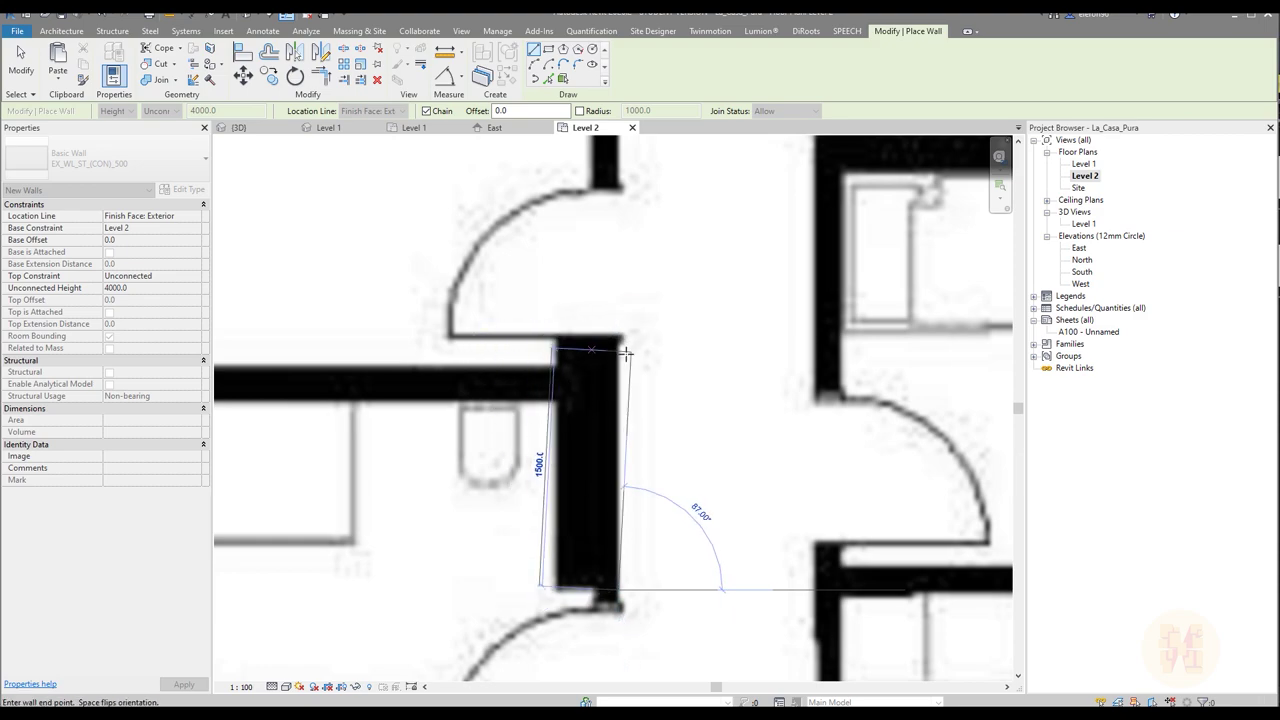
left_click(578, 363)
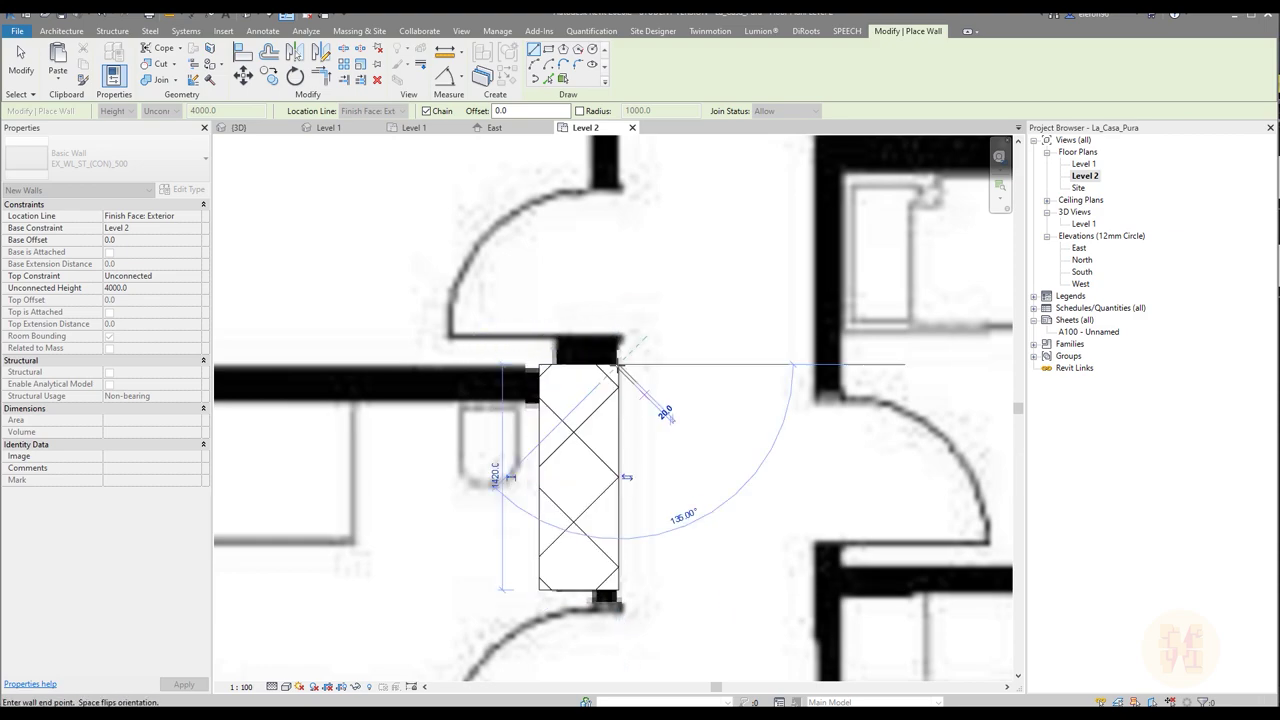
scroll(700, 405, "down", 5)
key("Escape")
key("Escape")
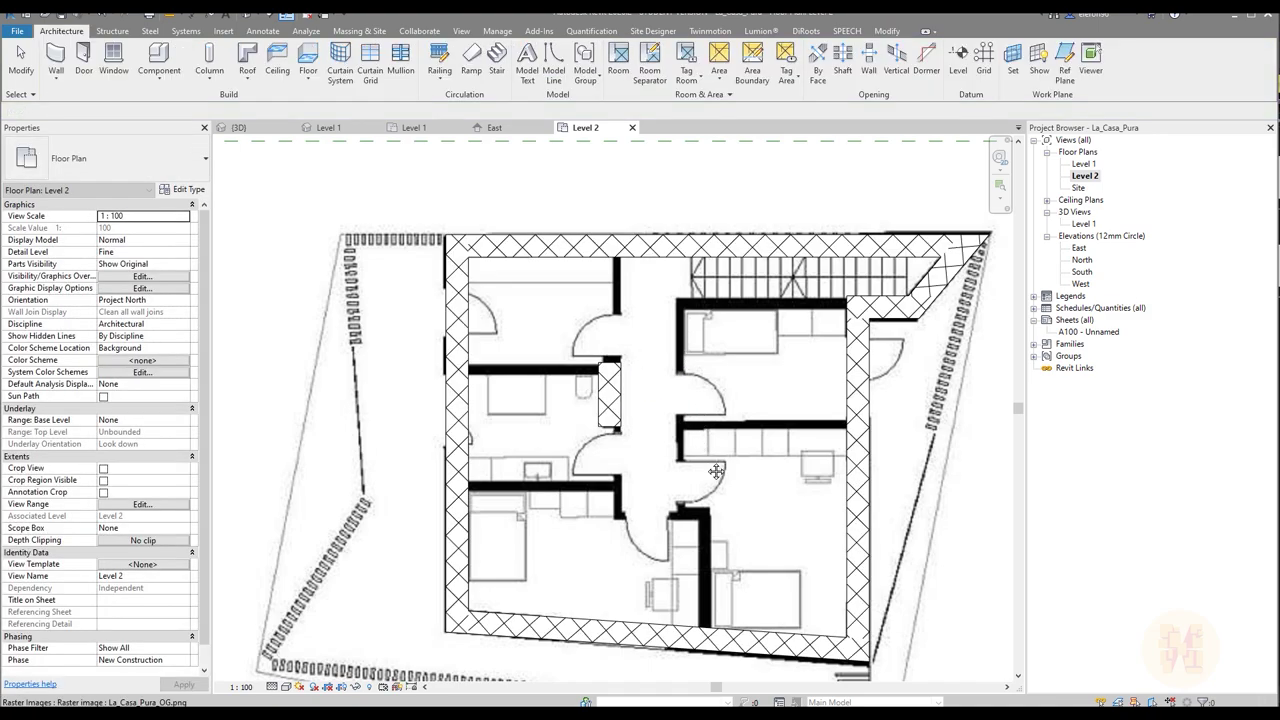
Step: Using wall type IN_WL_ST_(CON)_250, draw the corridor wall from the short thick wall up to the north exterior wall
middle_click_drag(717, 471, 622, 383)
middle_click_drag(253, 184, 313, 248)
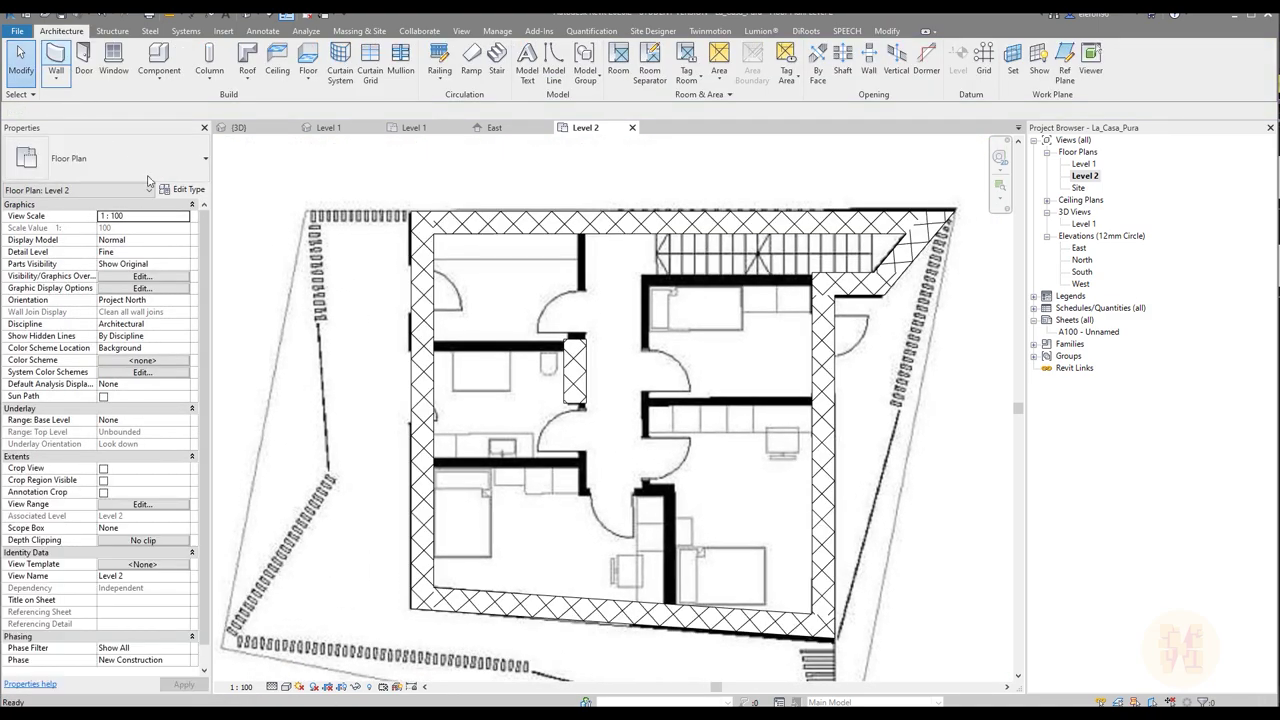
left_click(114, 158)
left_click(125, 261)
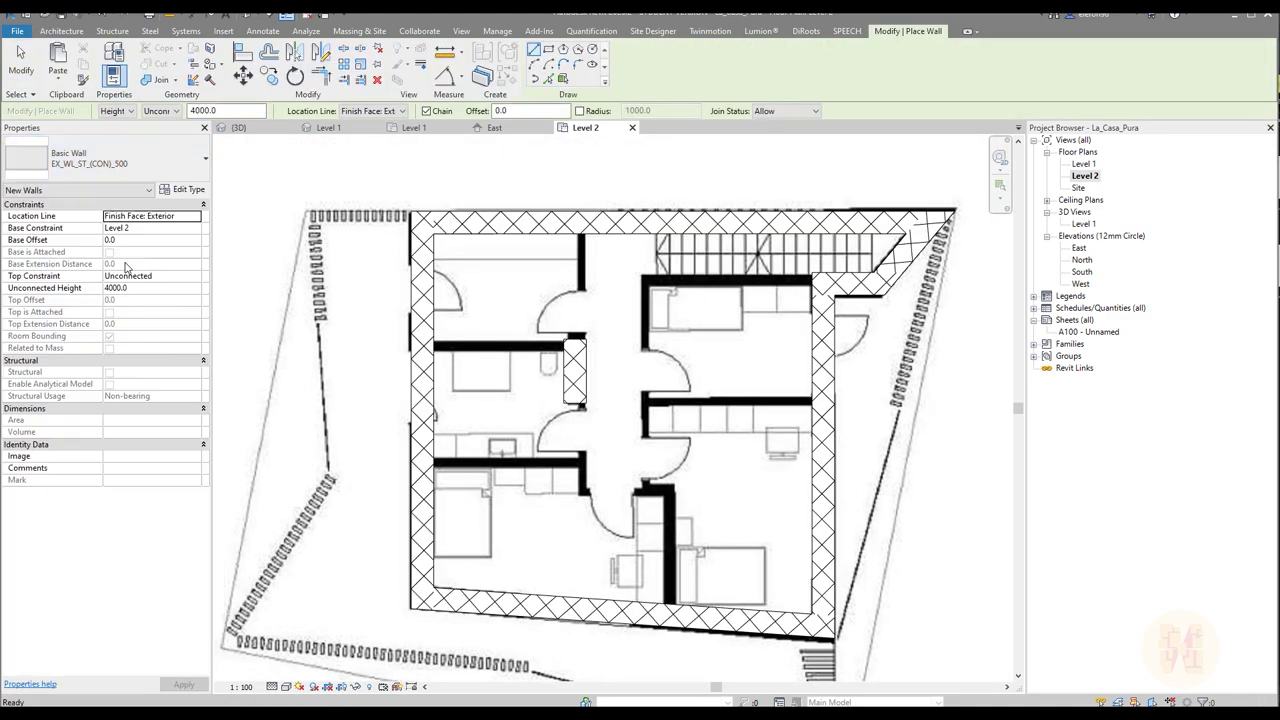
scroll(529, 299, "up", 4)
left_click(637, 393)
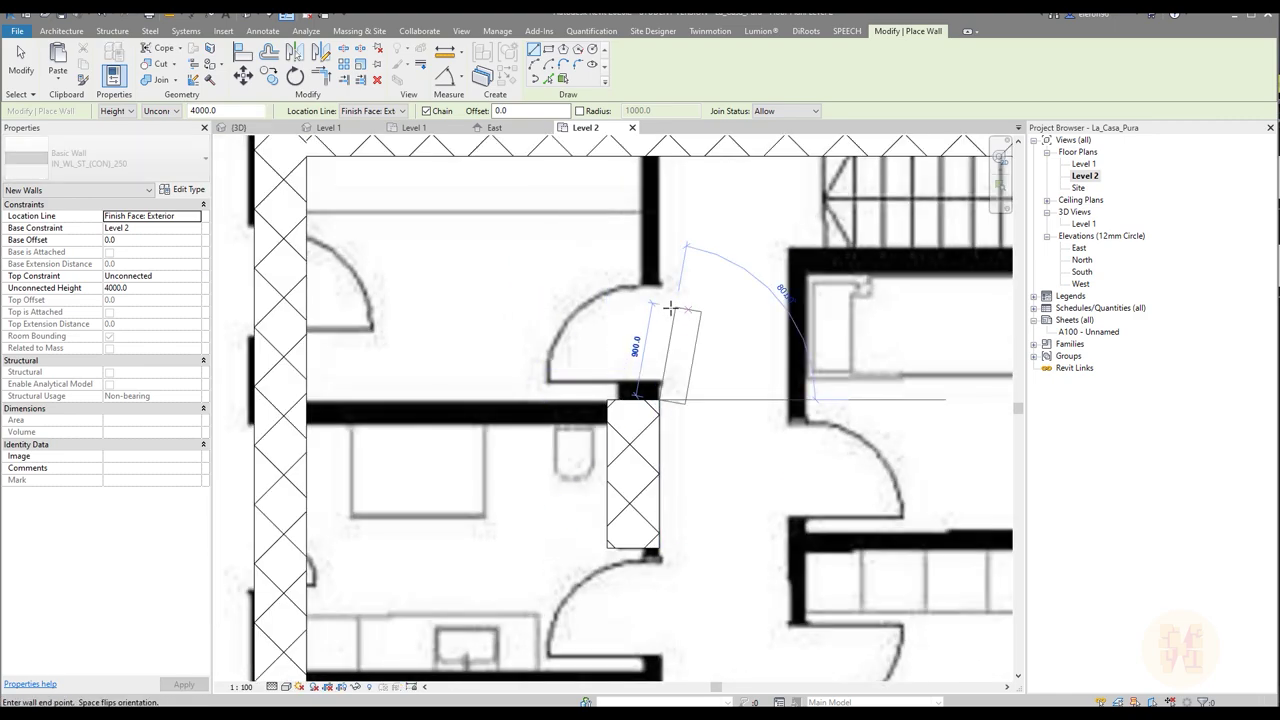
left_click(648, 162)
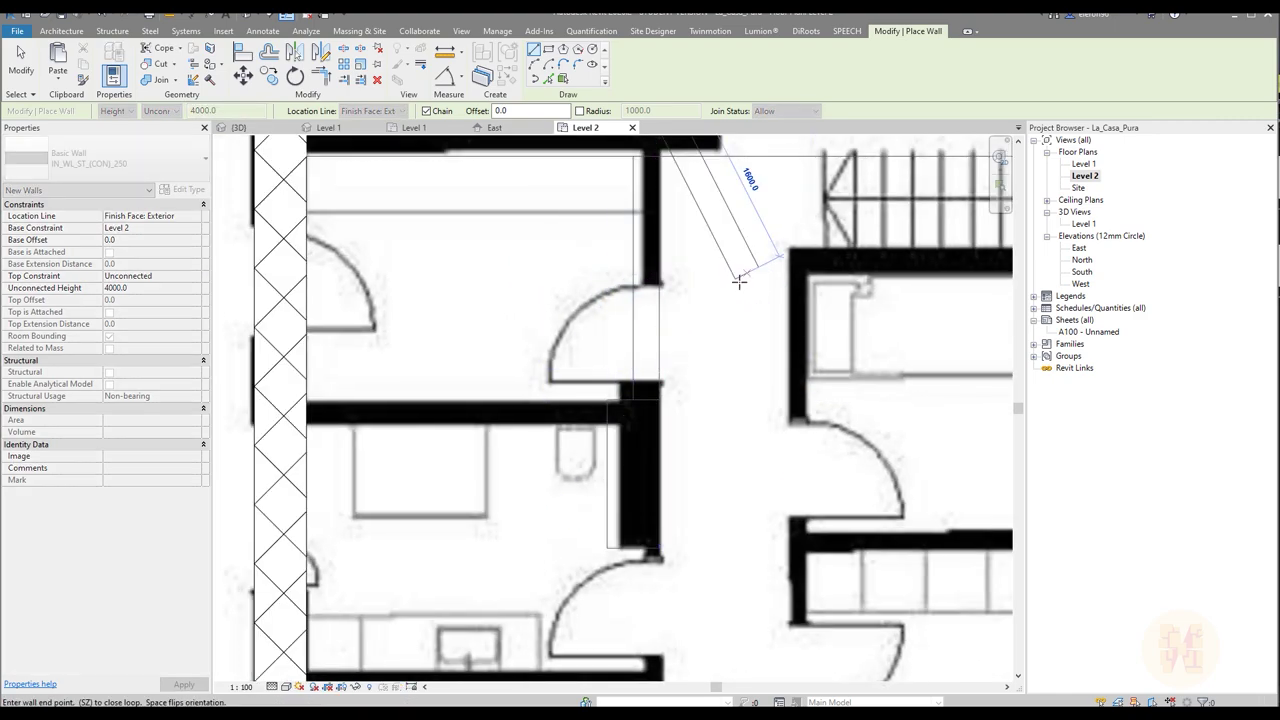
key("Escape")
Step: Draw the IN_WL_ST_(CON)_250 wall about 3800 mm along the stair's south side, then about 4700 mm down the corridor's east side
middle_click_drag(808, 361, 372, 369)
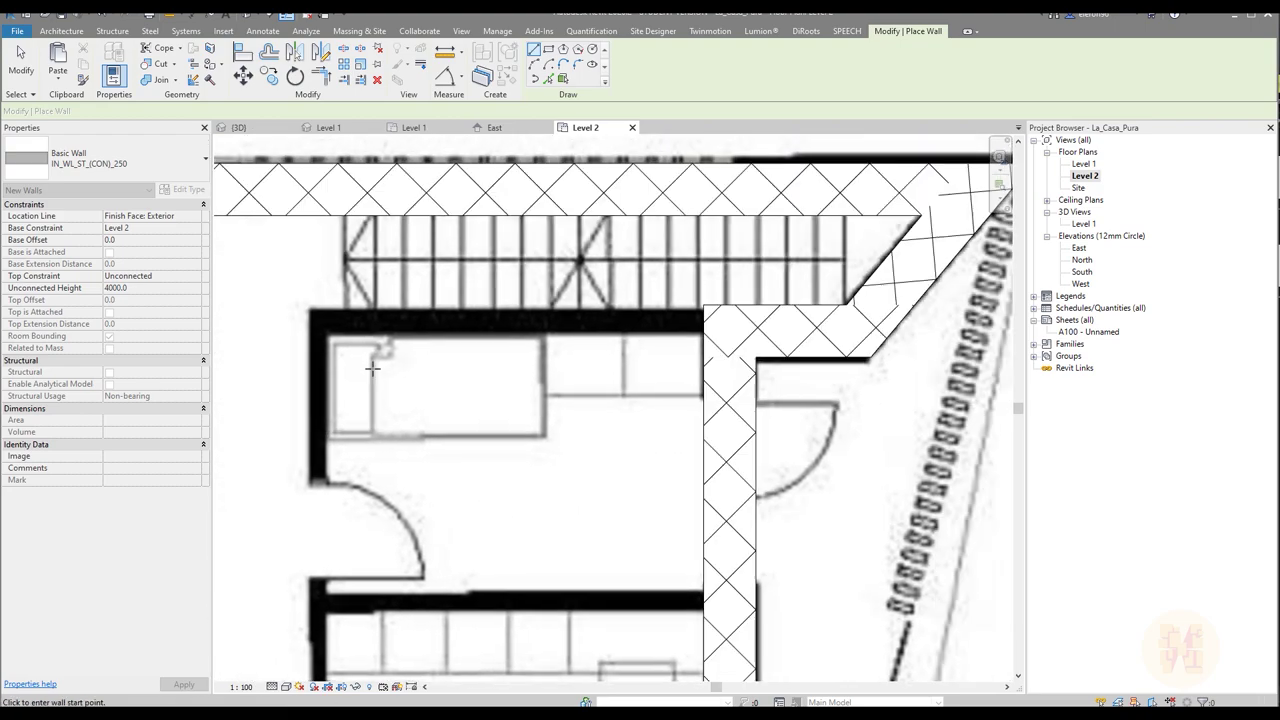
left_click(705, 311)
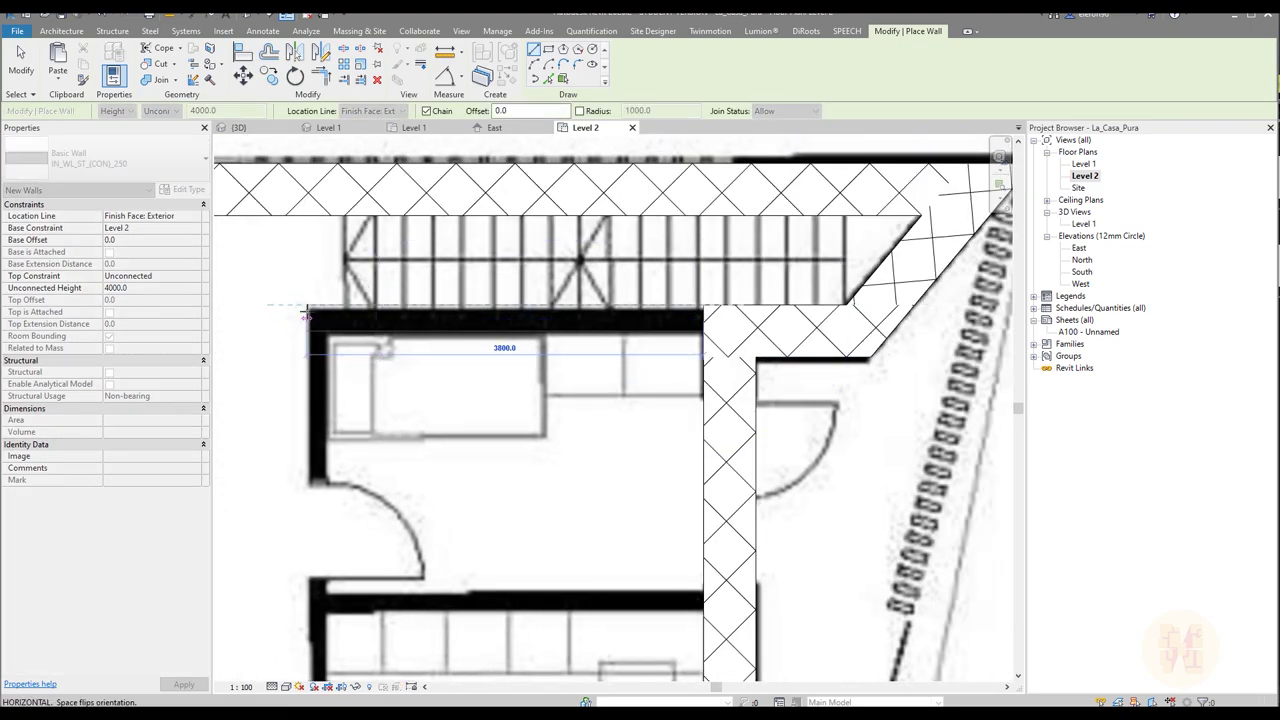
left_click(306, 316)
middle_click_drag(419, 427, 514, 157)
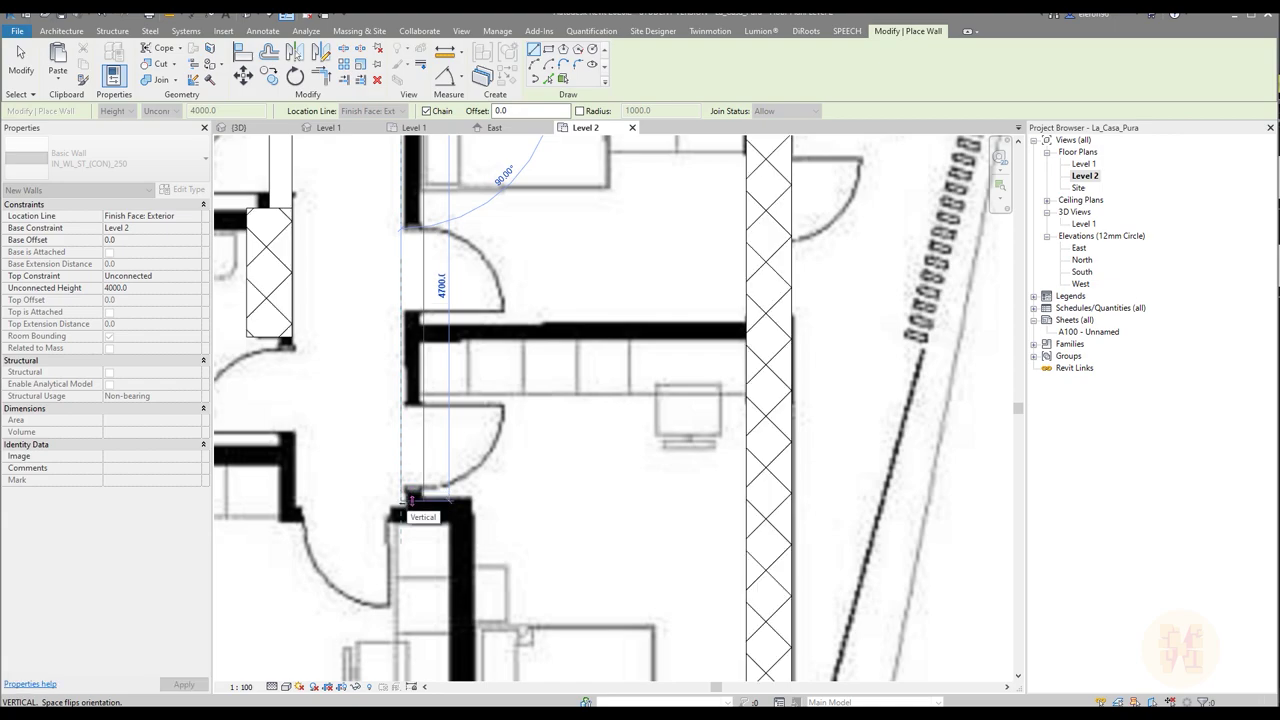
scroll(410, 500, "up", 5)
left_click(405, 490)
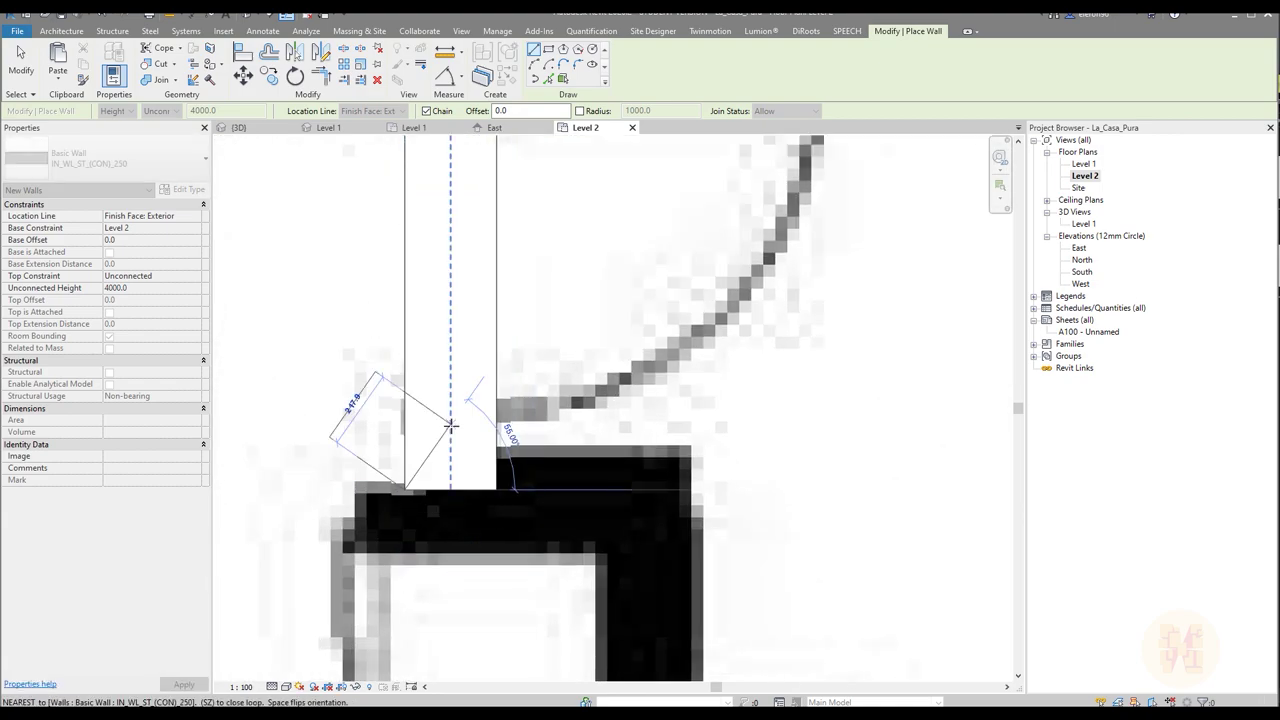
scroll(430, 420, "down", 5)
key("Escape")
Step: Draw the bathroom's south wall from the west exterior wall, and the corridor wall from the thick block down to the bedroom door
middle_click_drag(366, 379, 522, 450)
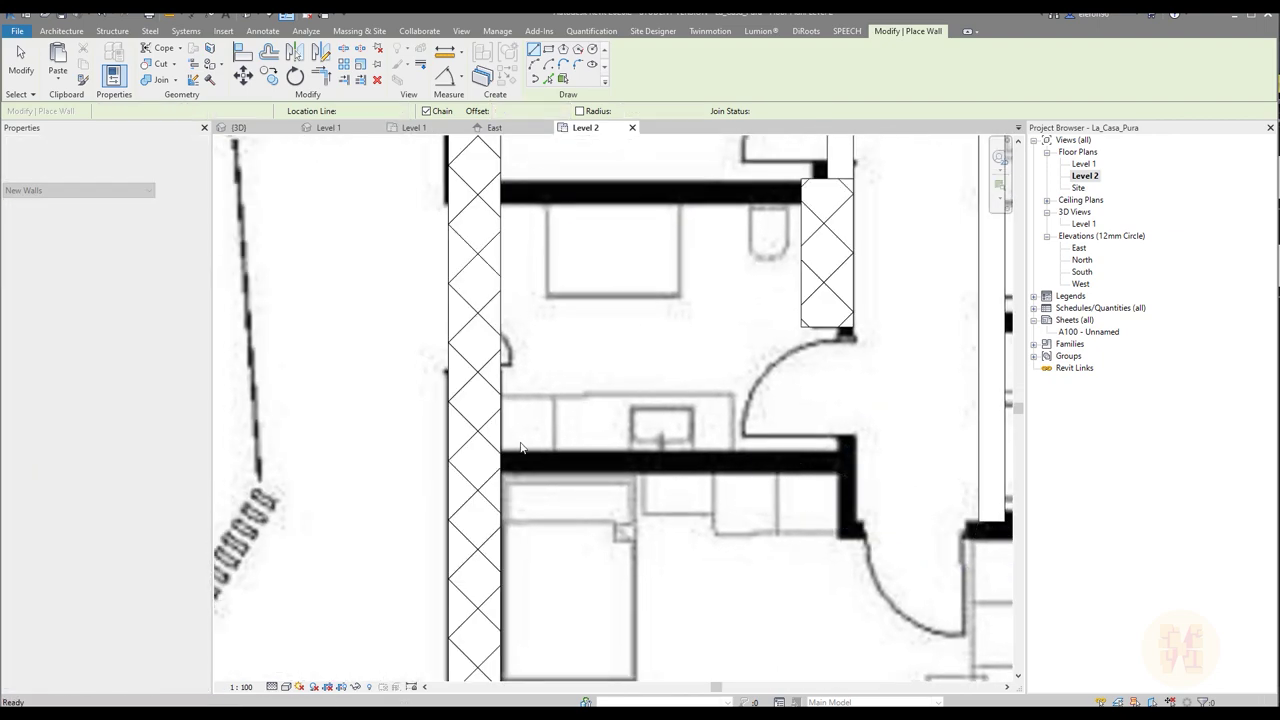
left_click(503, 451)
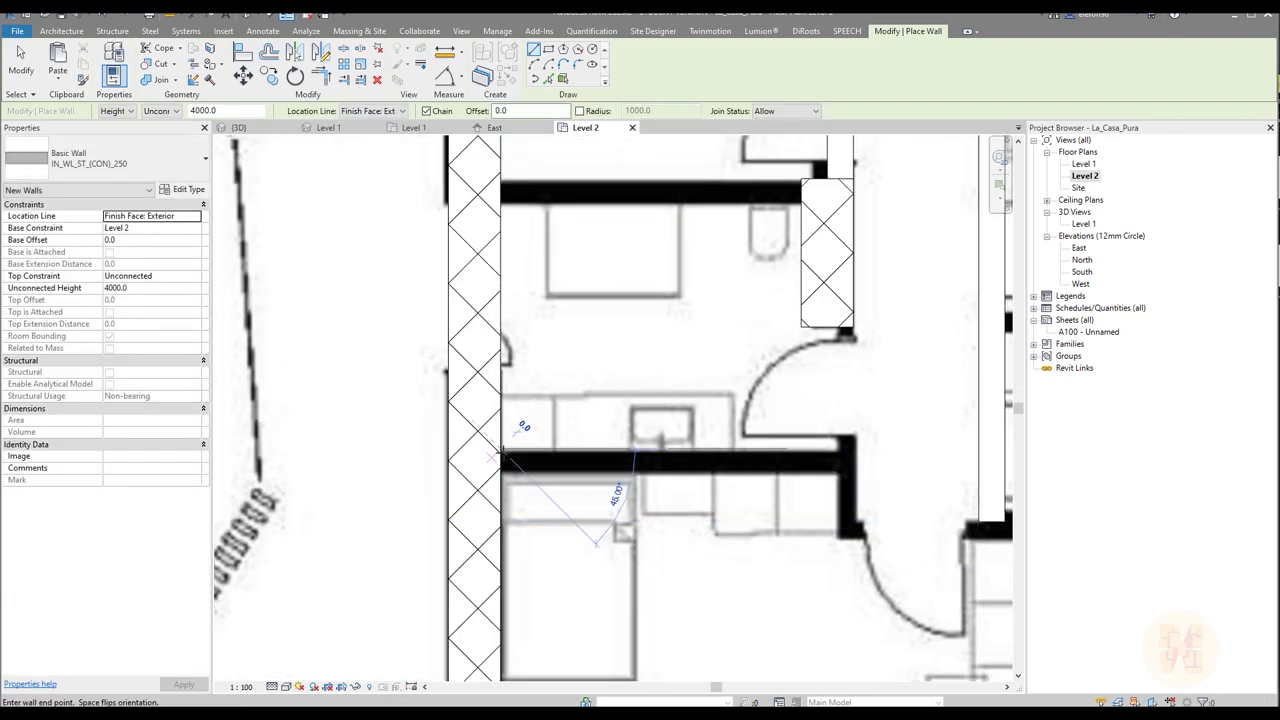
left_click(835, 461)
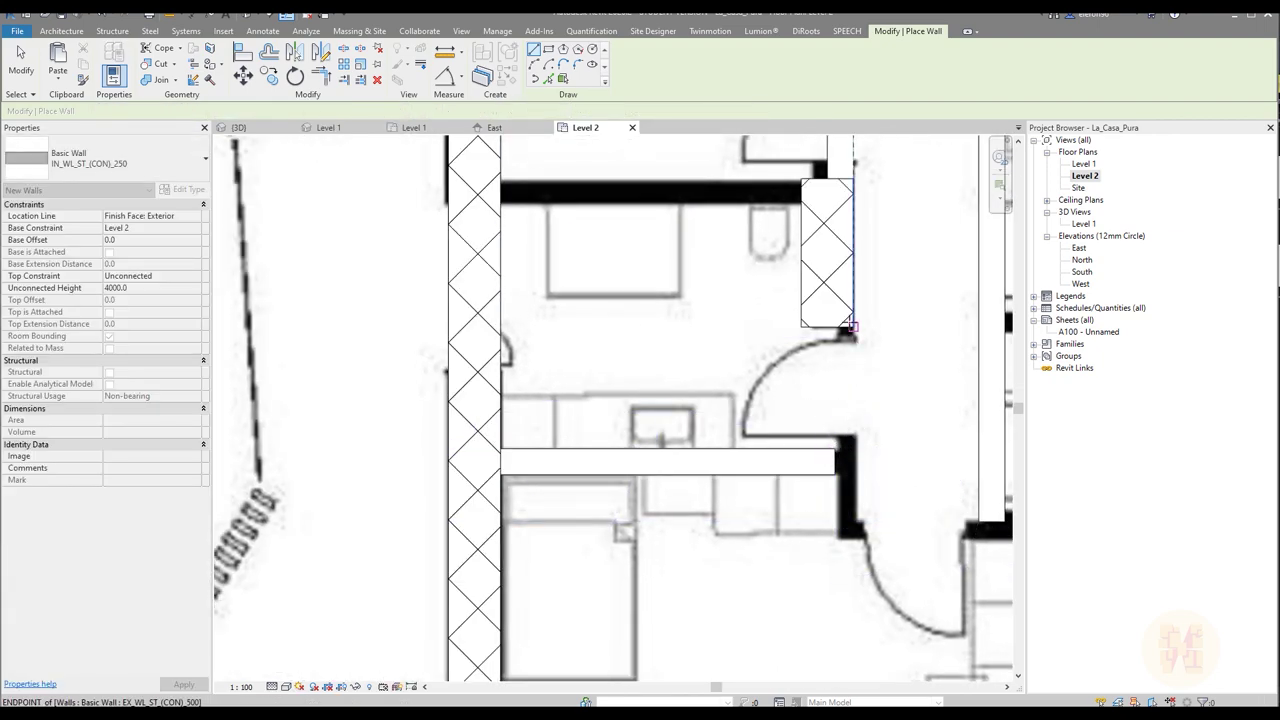
left_click(857, 536)
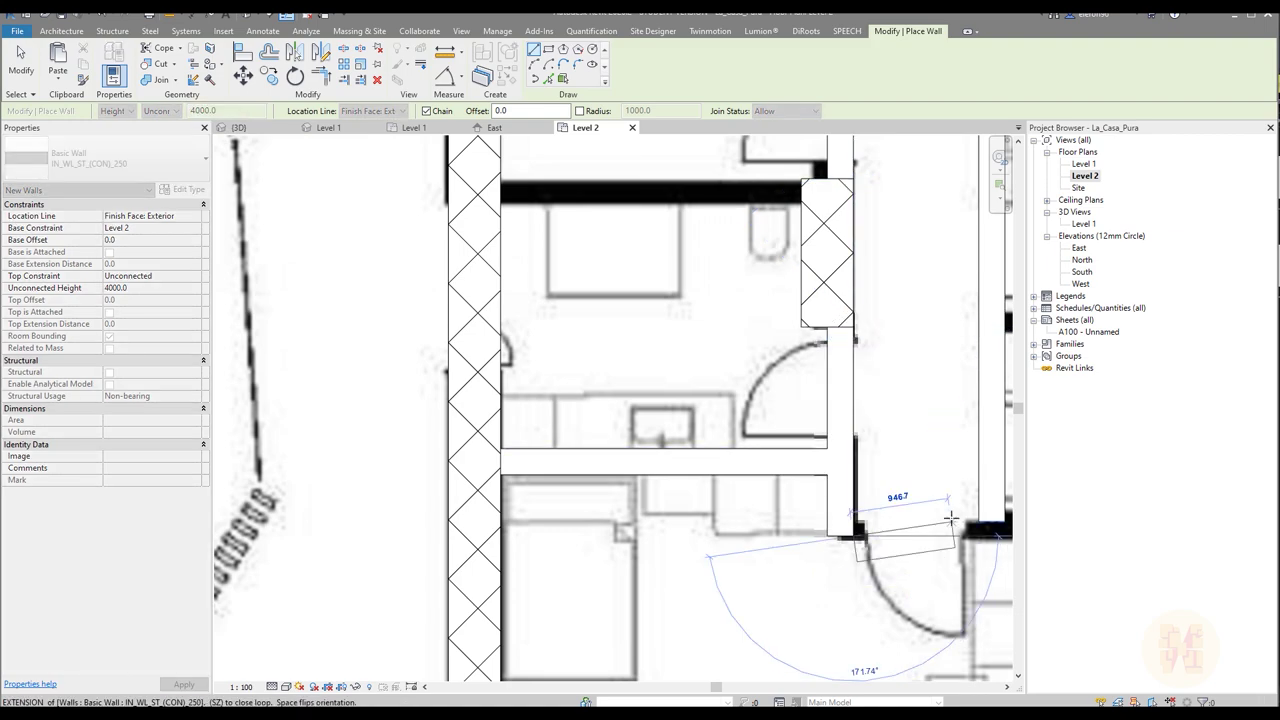
Step: Continue the wall across the corridor's south end and down between the two southern bedrooms to the slanted exterior wall
middle_click_drag(953, 519, 542, 497)
scroll(592, 506, "up", 1)
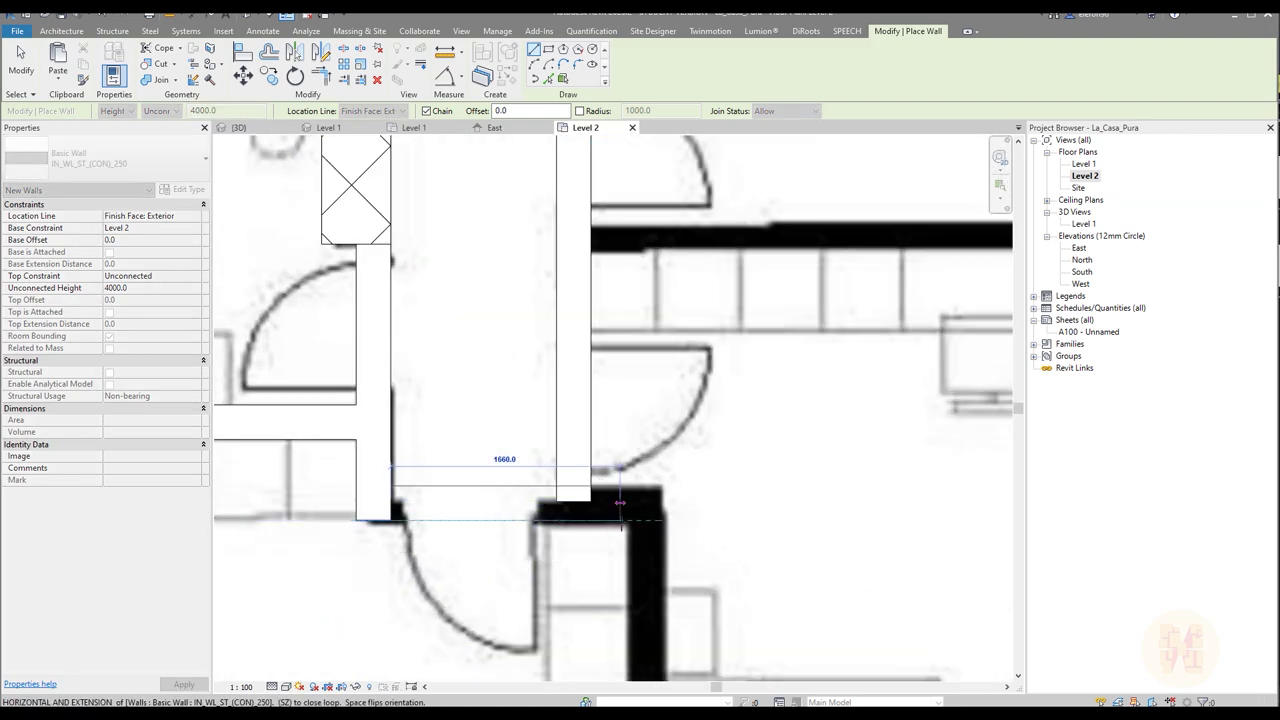
left_click(624, 503)
scroll(624, 503, "down", 3)
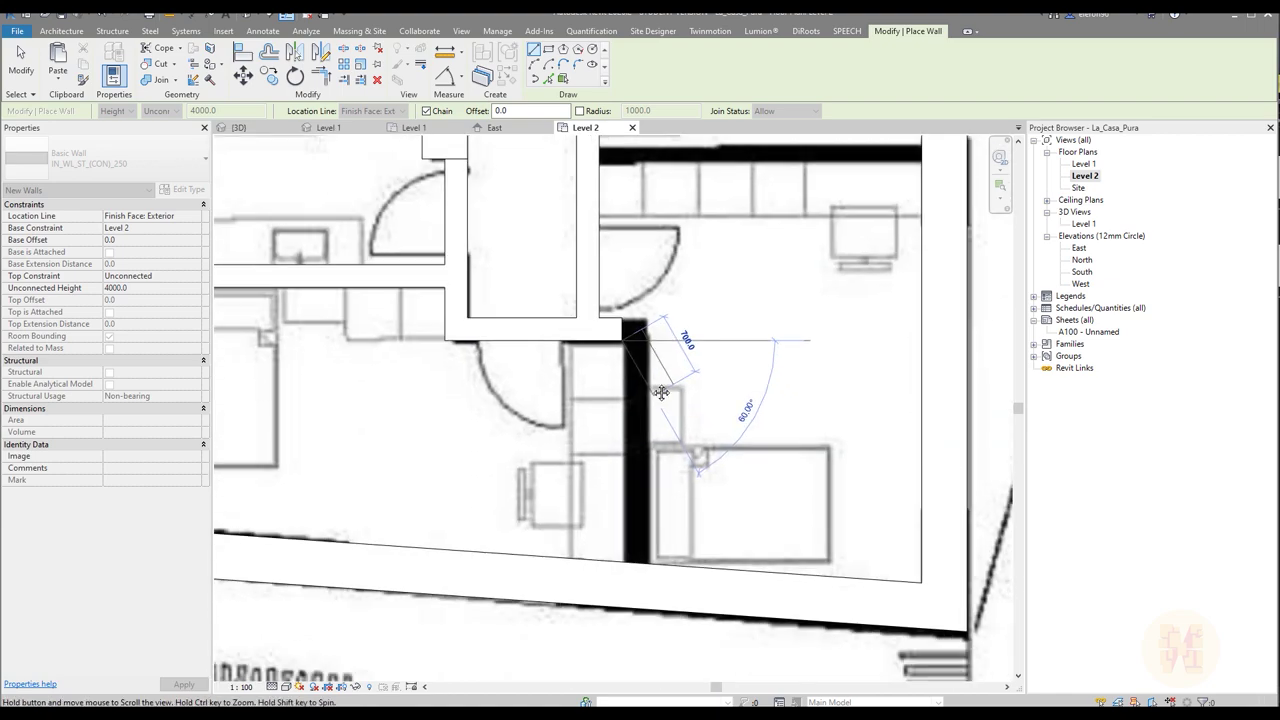
left_click(620, 550)
key("Escape")
scroll(716, 422, "down", 2)
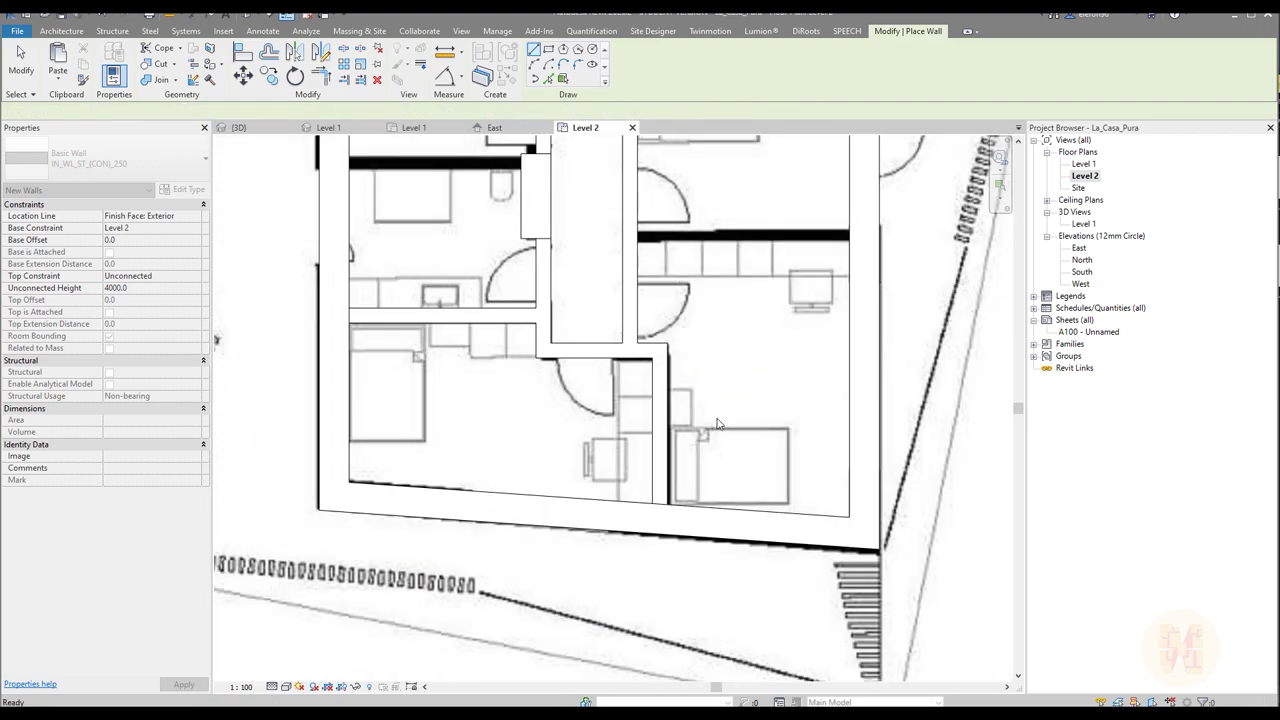
Step: Draw the bathroom's north wall from the short thick wall to the west exterior wall
middle_click_drag(598, 306, 676, 506)
scroll(521, 287, "up", 2)
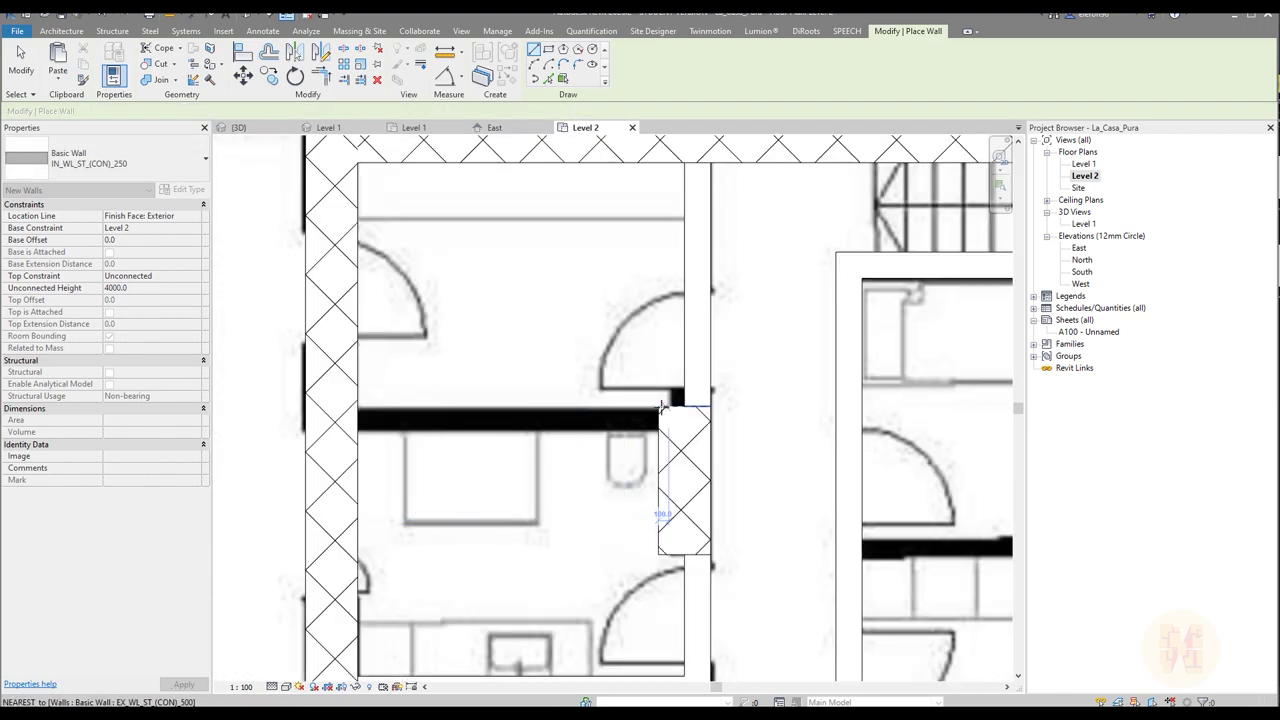
left_click(658, 393)
left_click(386, 393)
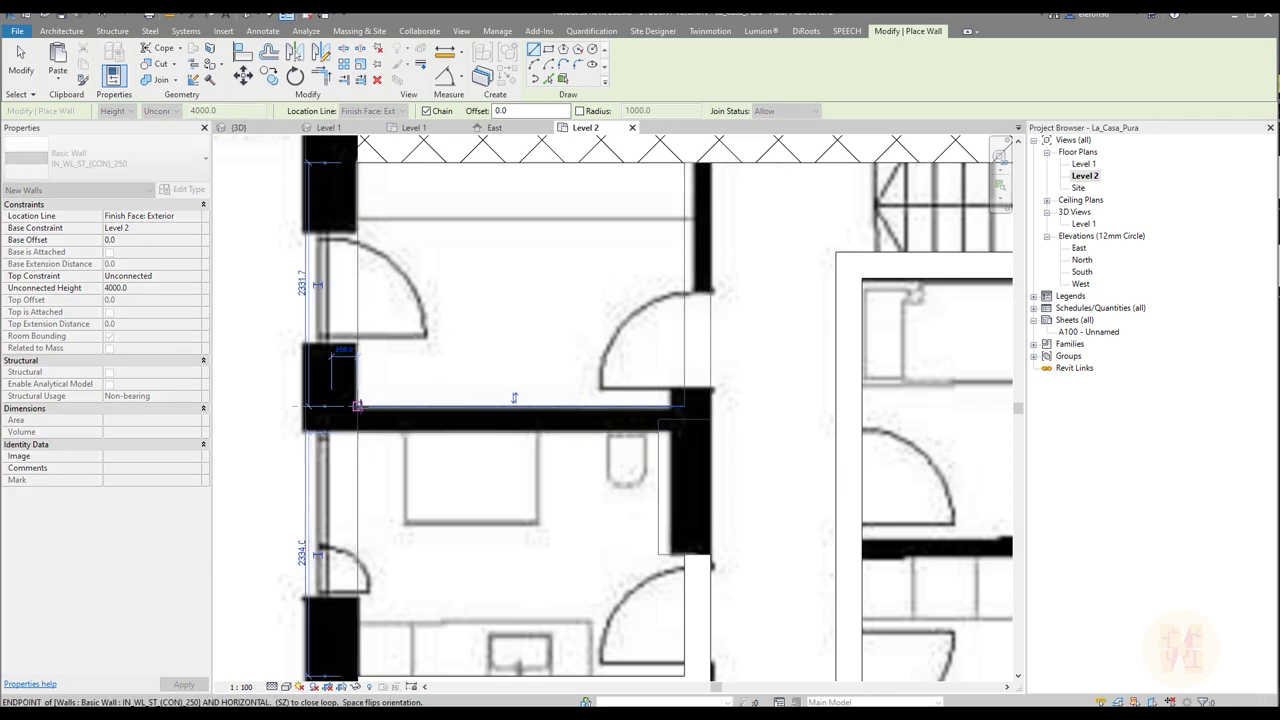
key("Escape")
Step: Draw the dividing wall between the two eastern bedrooms, from the corridor wall to the east exterior wall
middle_click_drag(917, 514, 491, 380)
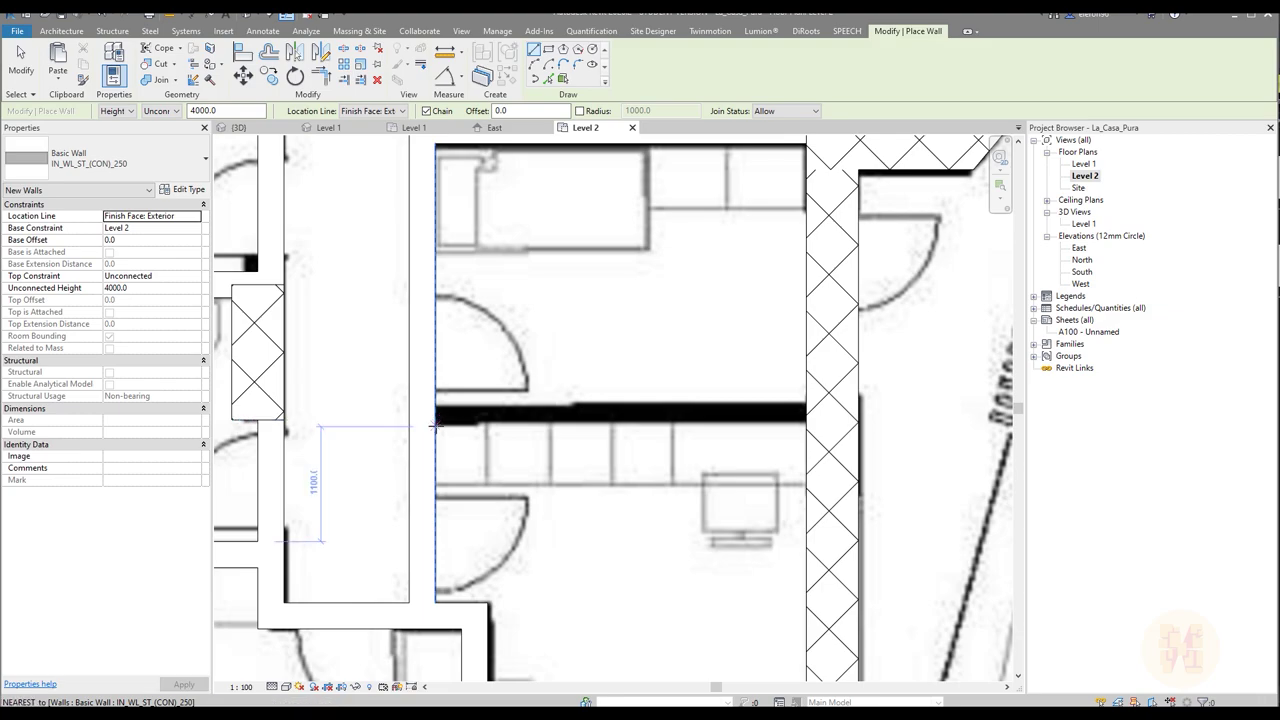
left_click(434, 420)
left_click(807, 427)
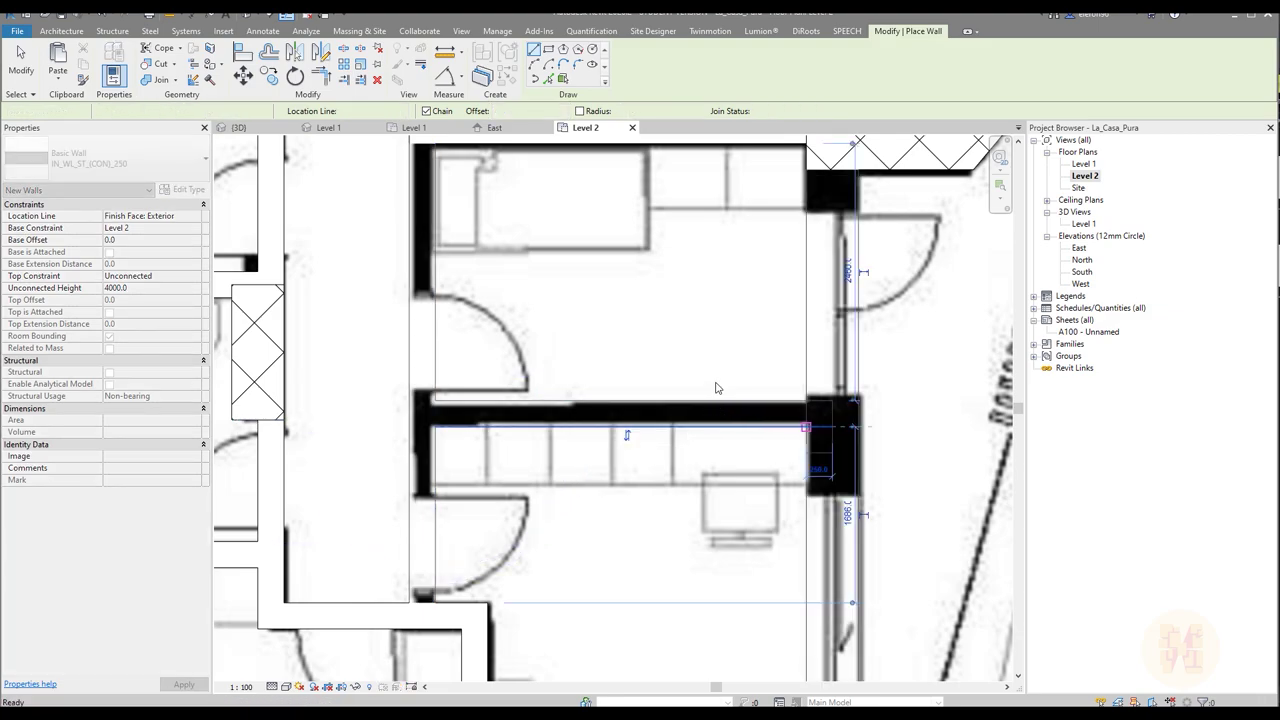
key("Escape")
key("Escape")
scroll(719, 385, "down", 5)
middle_click_drag(716, 376, 729, 386)
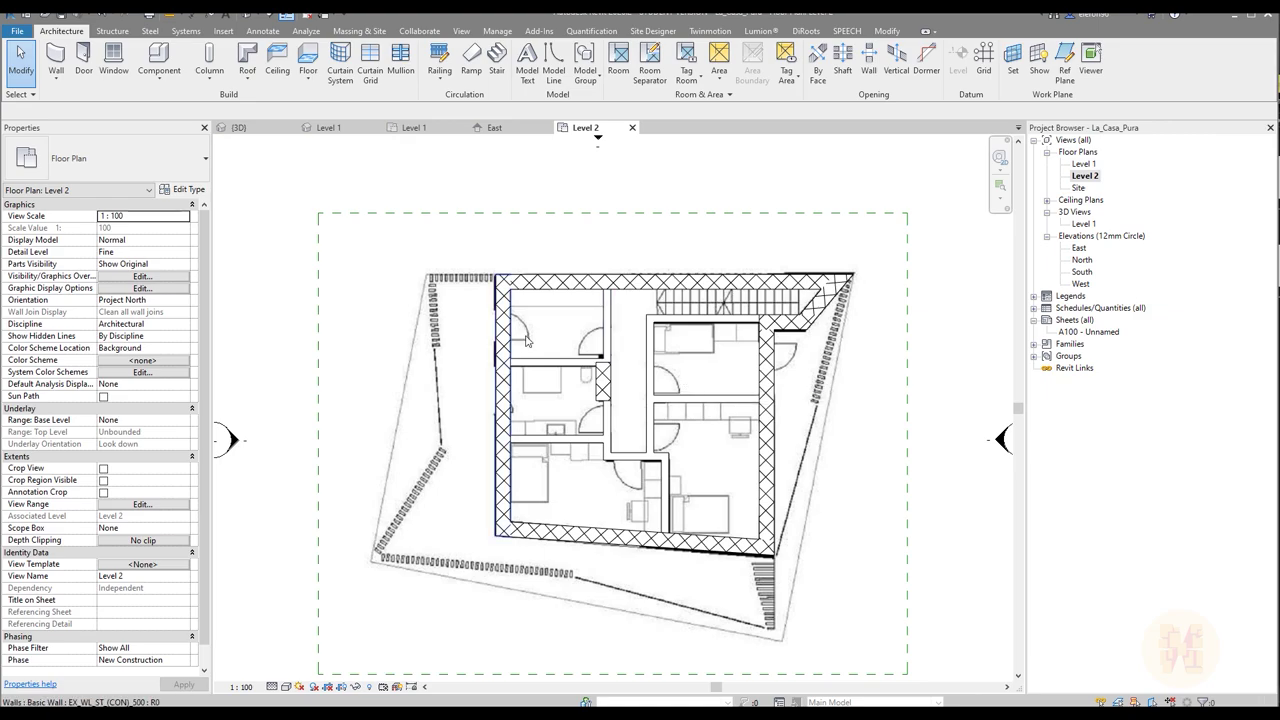
Step: Select all the Level 2 walls and check their height constraints
middle_click_drag(576, 326, 503, 328)
scroll(503, 328, "up", 2)
scroll(503, 328, "down", 3)
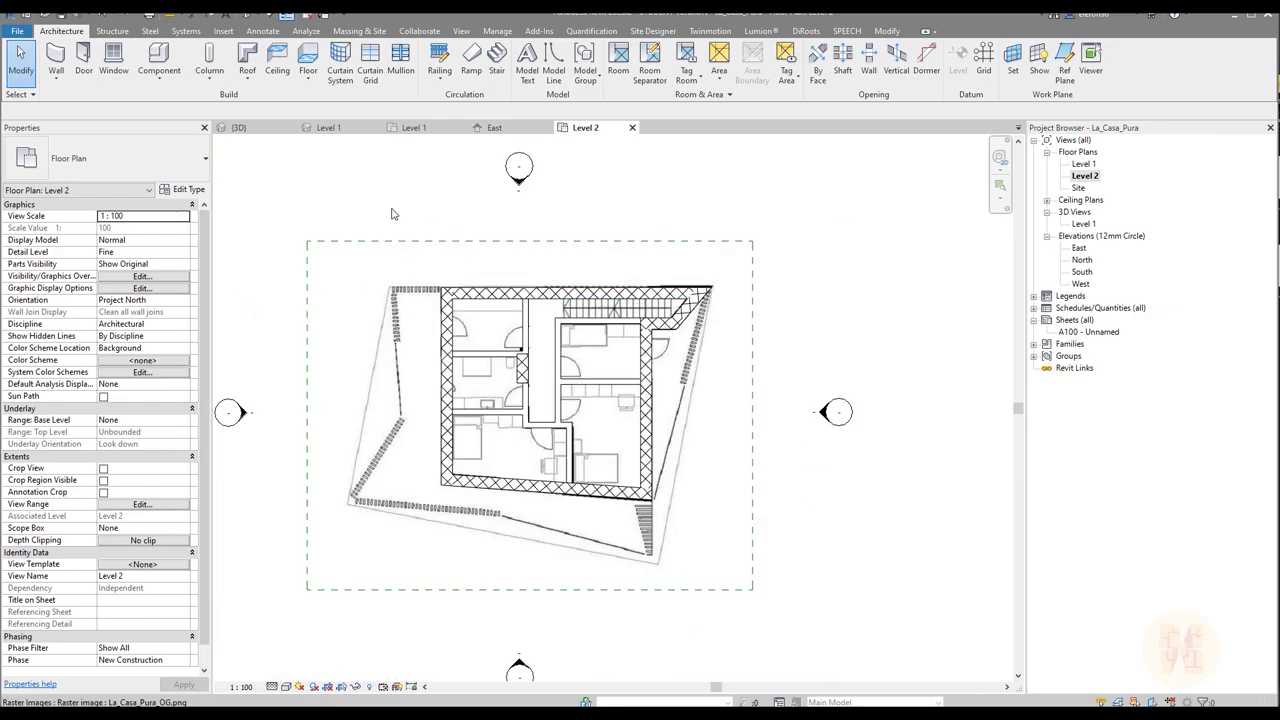
left_click_drag(380, 206, 731, 549)
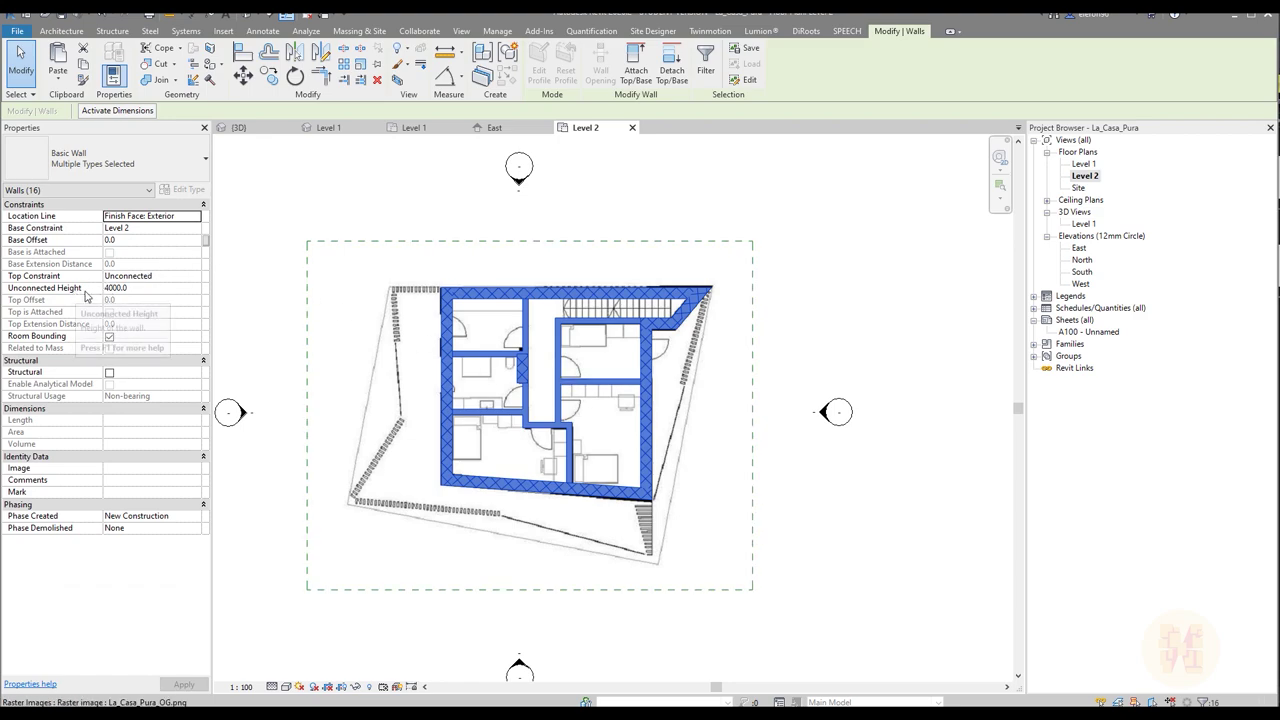
left_click(331, 207)
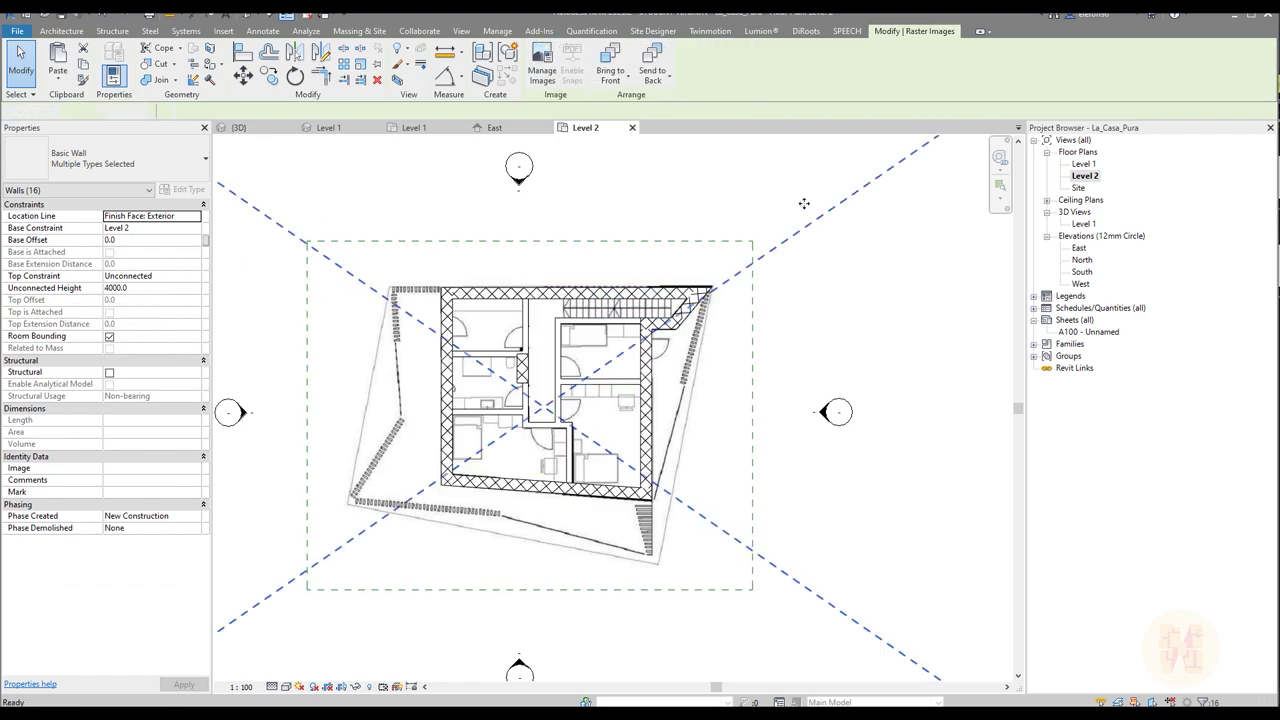
Step: In the East elevation, copy the Level 2 line 4000 mm upward to add a third level at the top of the upper walls
double_click(1079, 248)
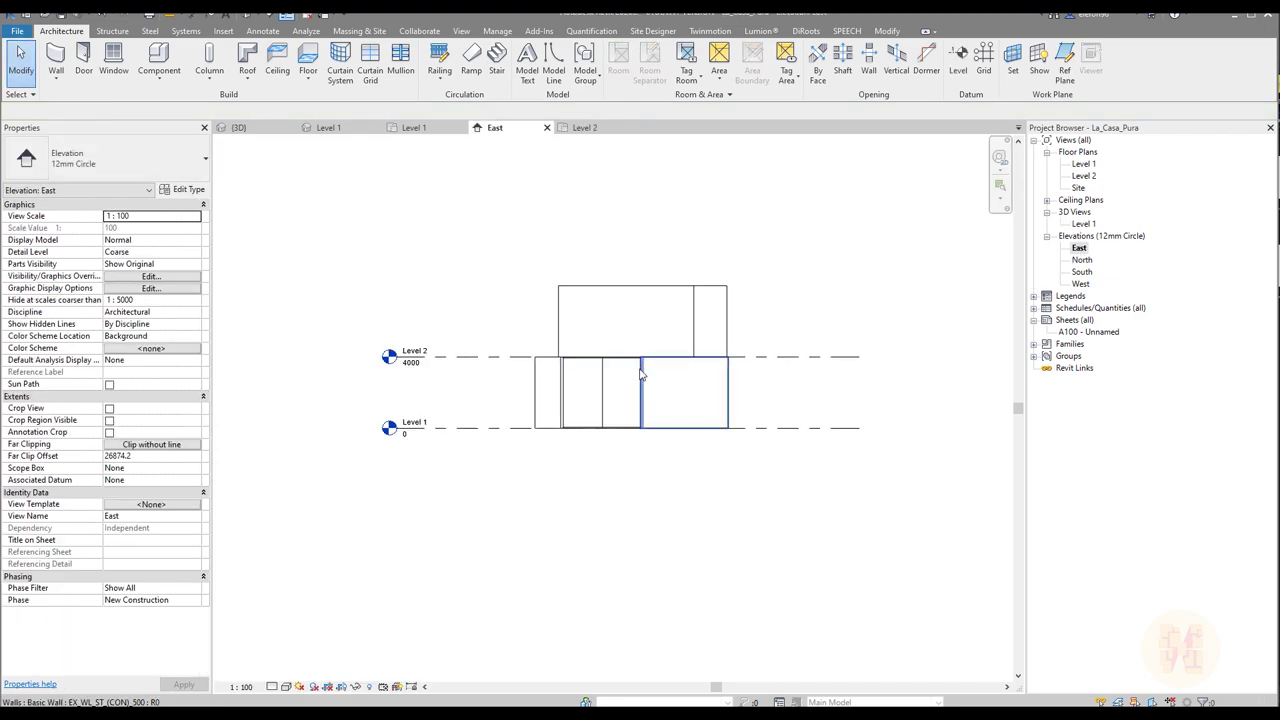
left_click(505, 376)
scroll(495, 365, "up", 3)
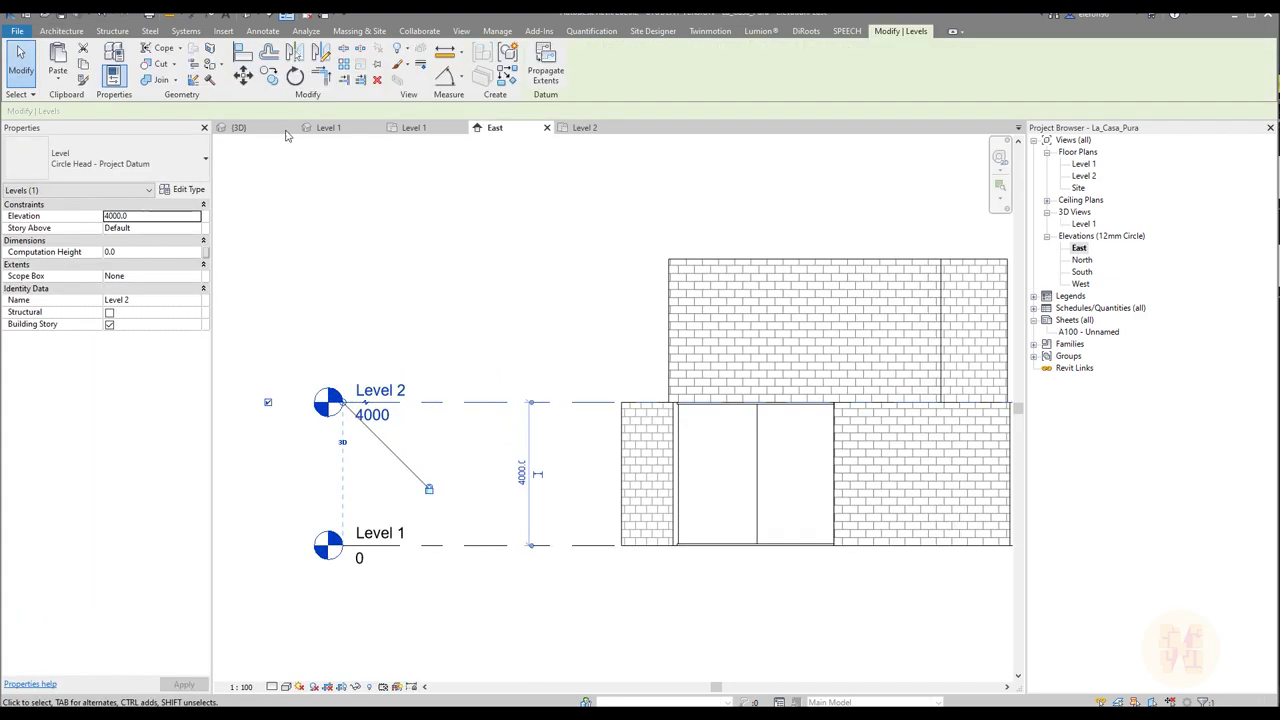
left_click(268, 76)
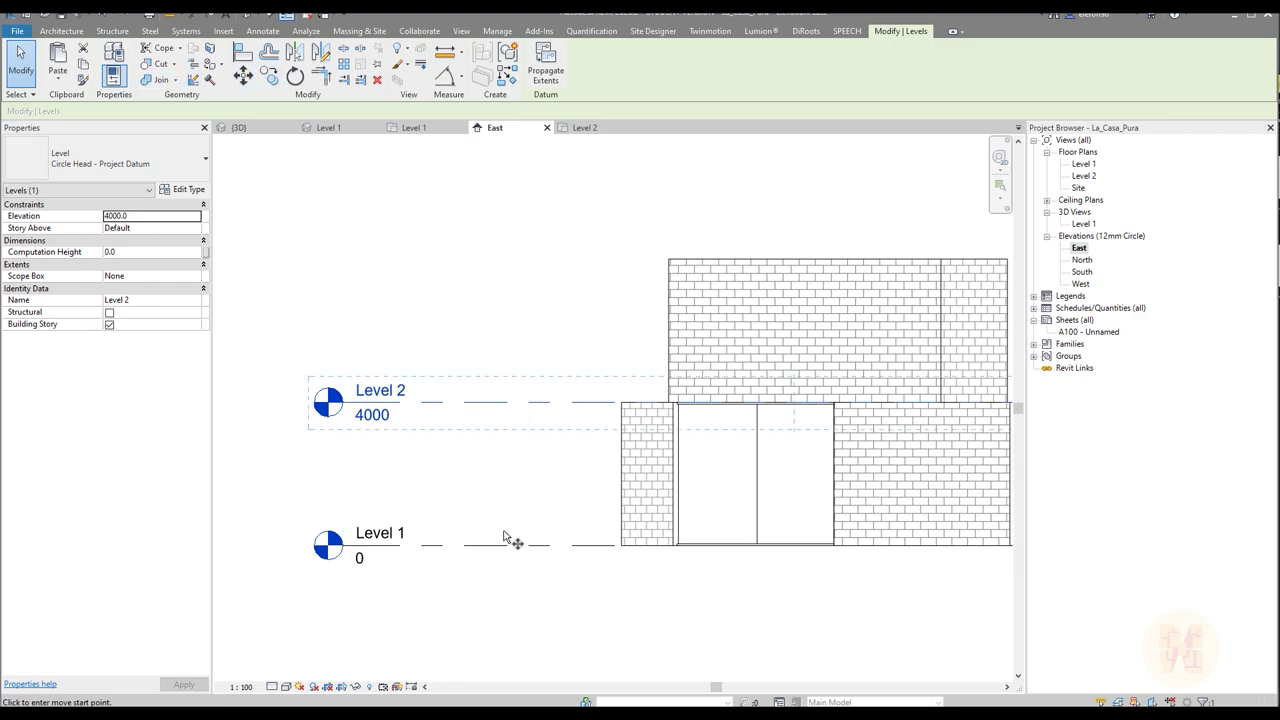
left_click(466, 545)
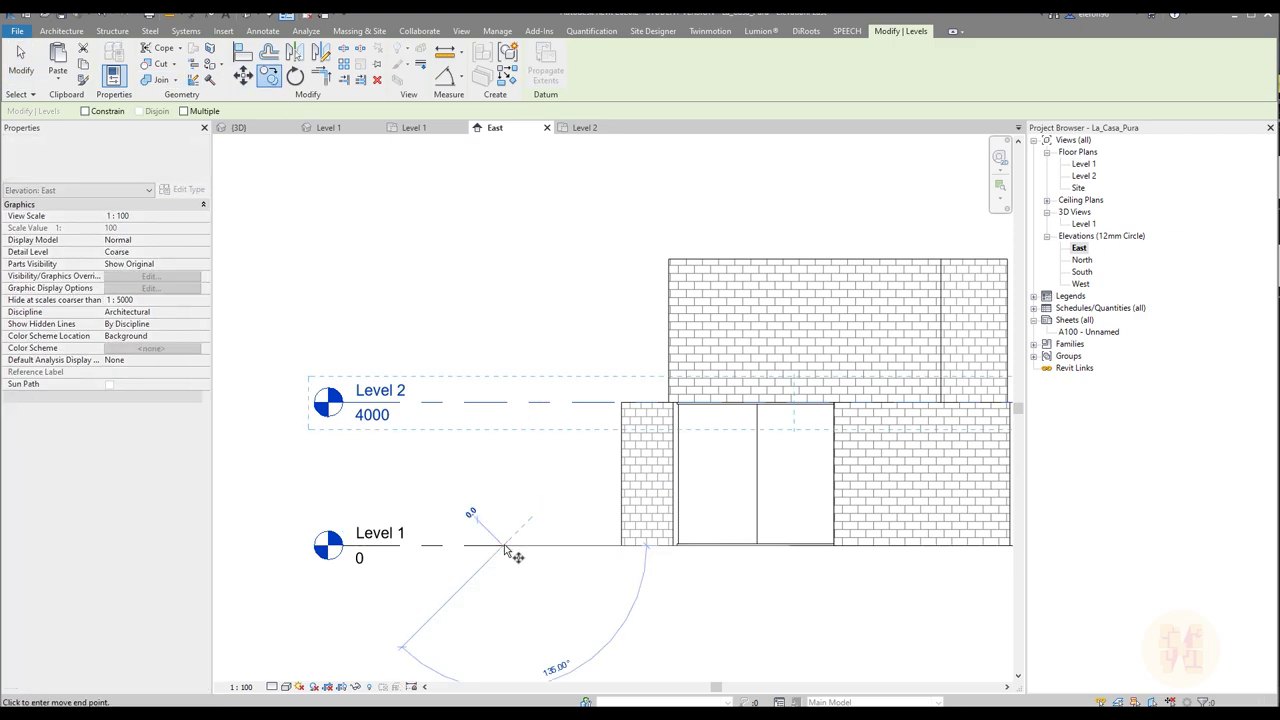
left_click(498, 403)
key("Escape")
middle_click_drag(634, 309, 476, 382)
scroll(449, 348, "down", 2)
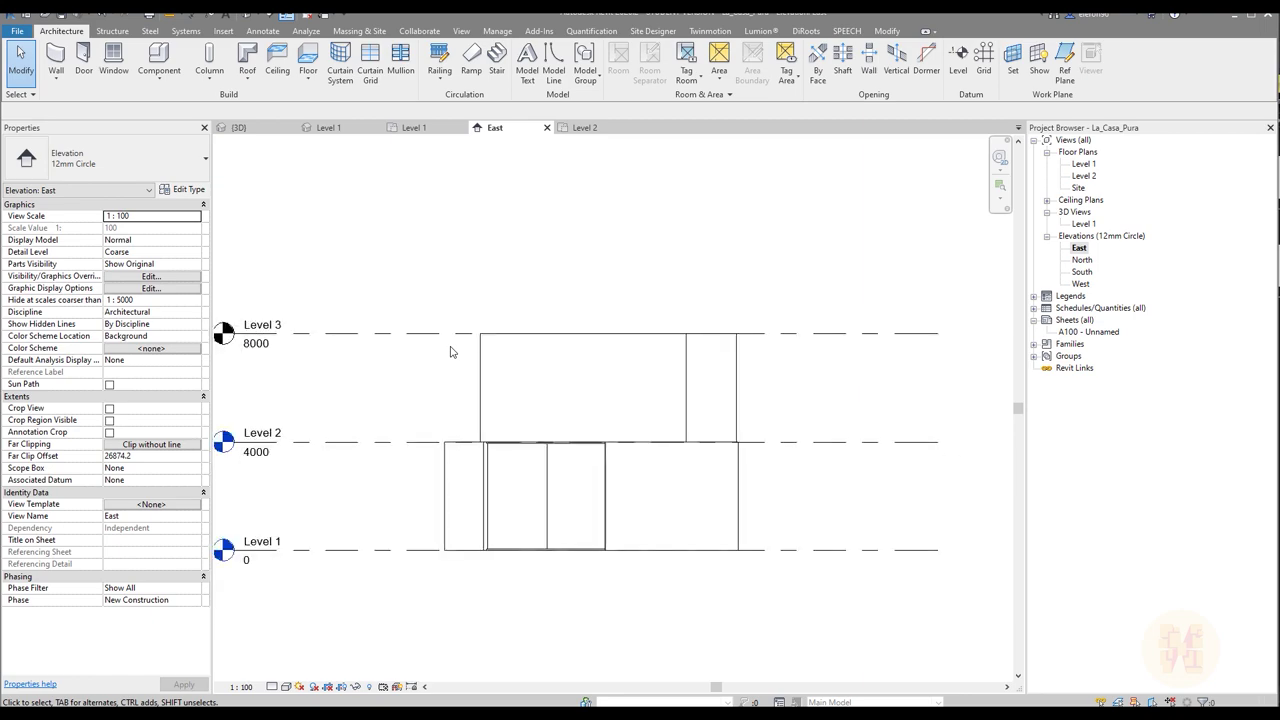
Step: In the Level 2 plan, set the top constraint of all the Level 2 walls to Up to level: Level 3
left_click(396, 130)
left_click(584, 128)
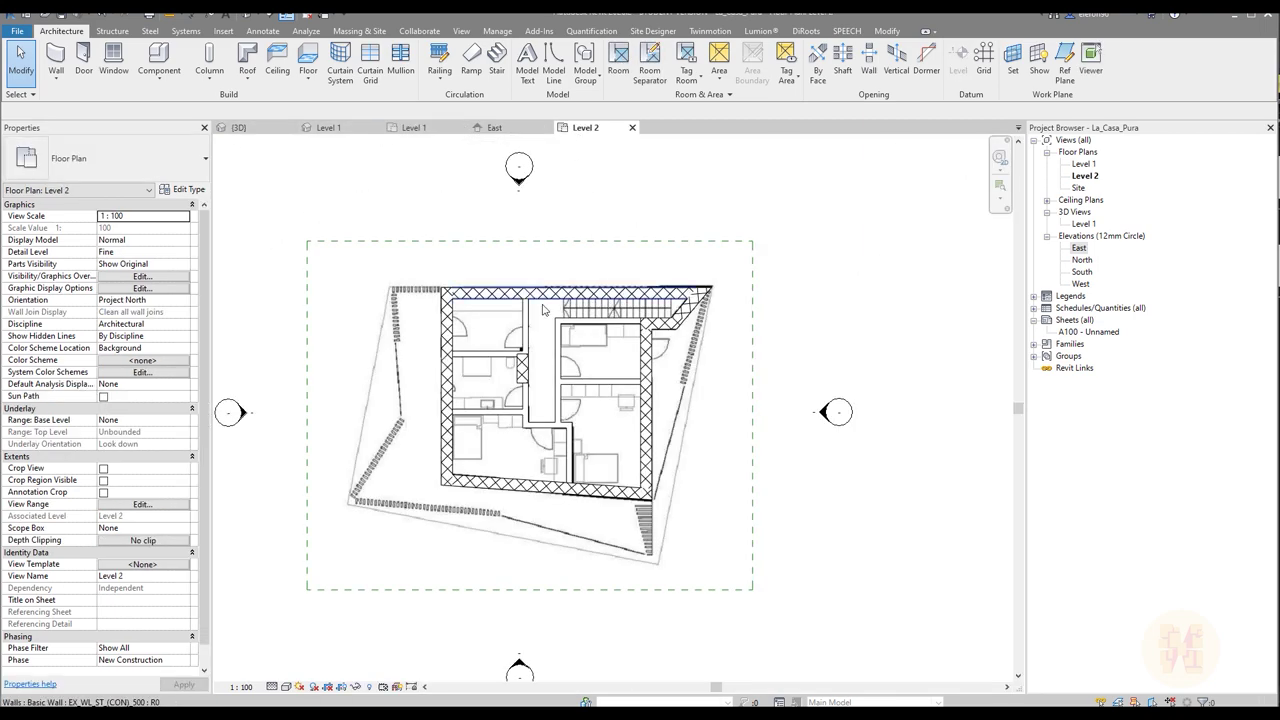
left_click_drag(348, 200, 756, 546)
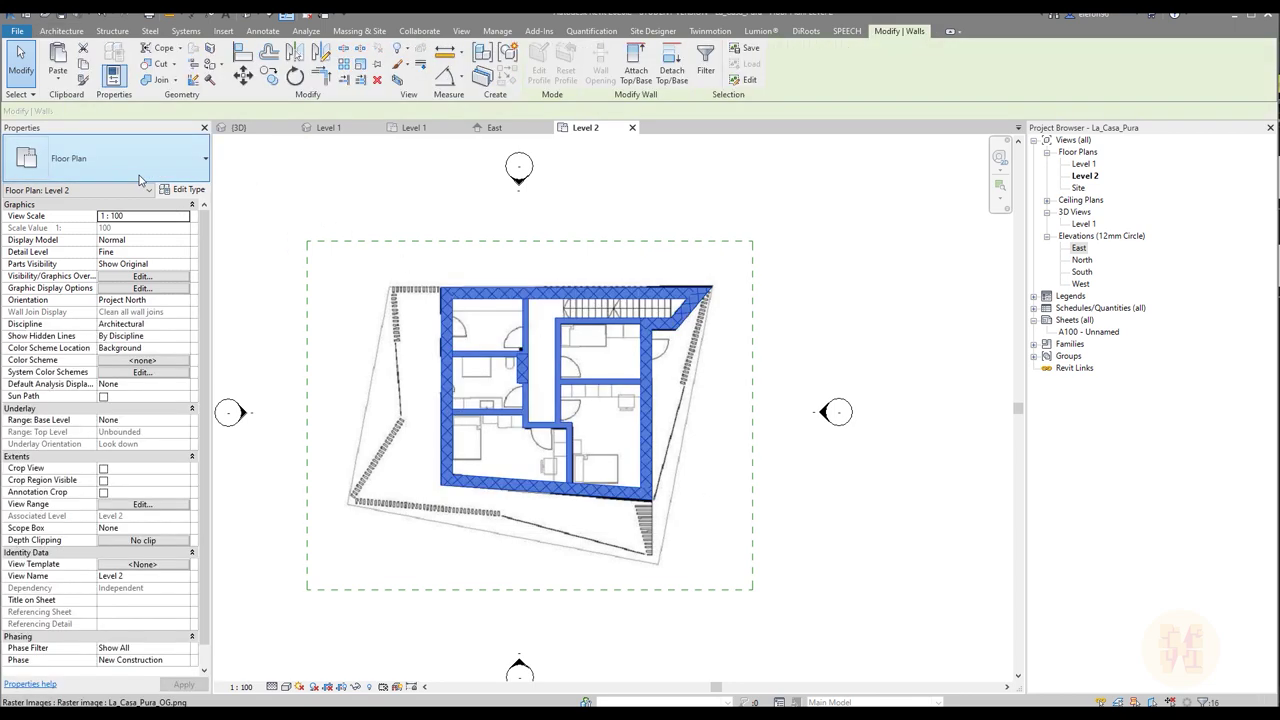
left_click(196, 278)
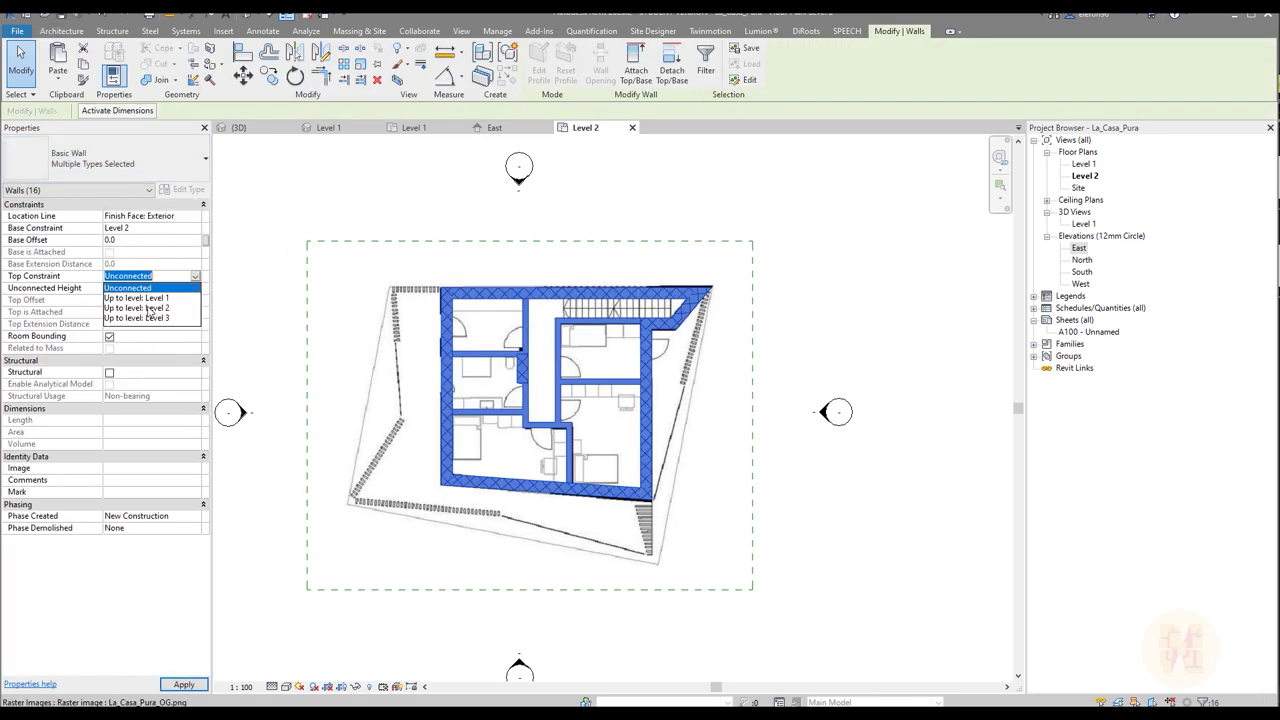
left_click(151, 318)
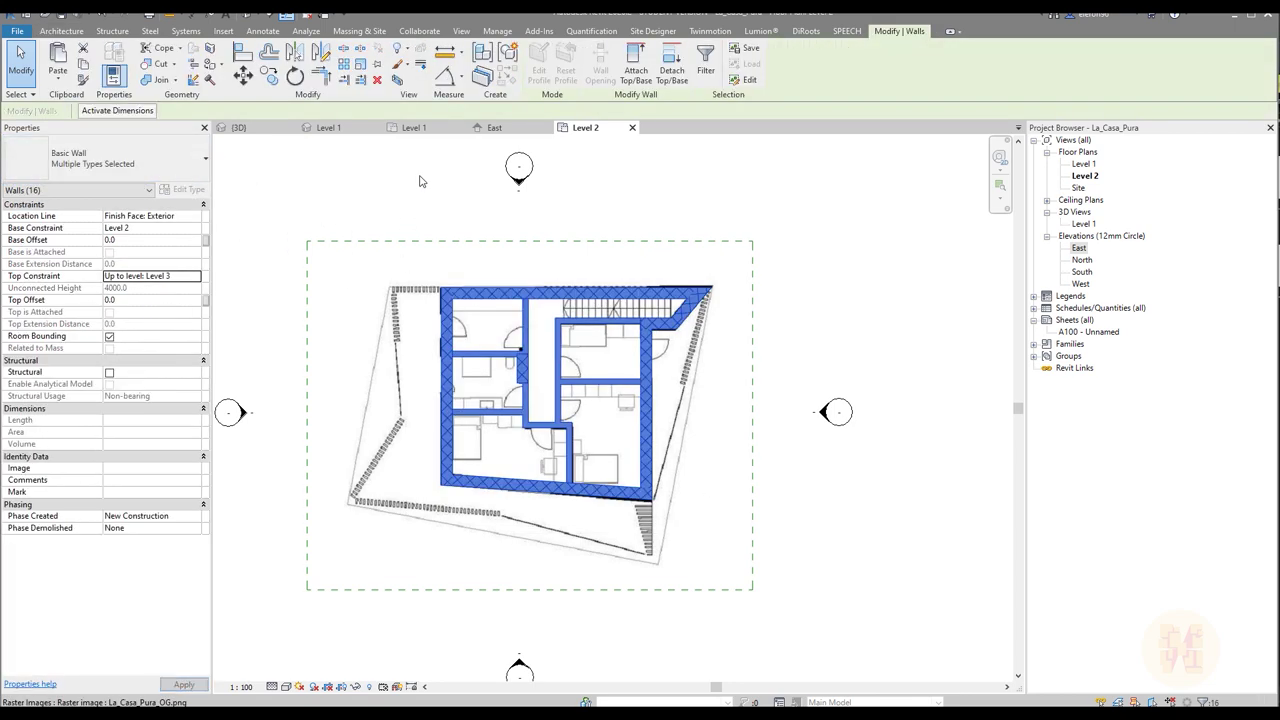
left_click(420, 181)
key("Escape")
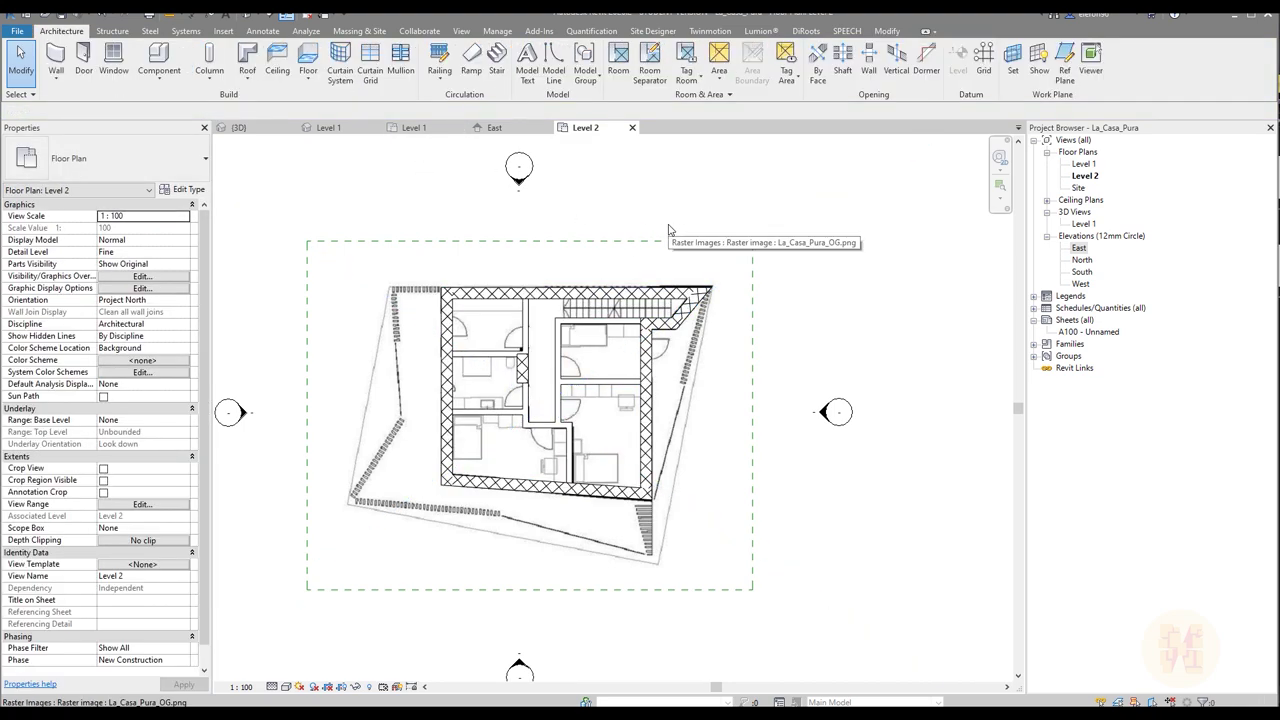
Step: Nudge the wall between the two southern bedrooms two increments east to match the reference image
scroll(545, 450, "up", 5)
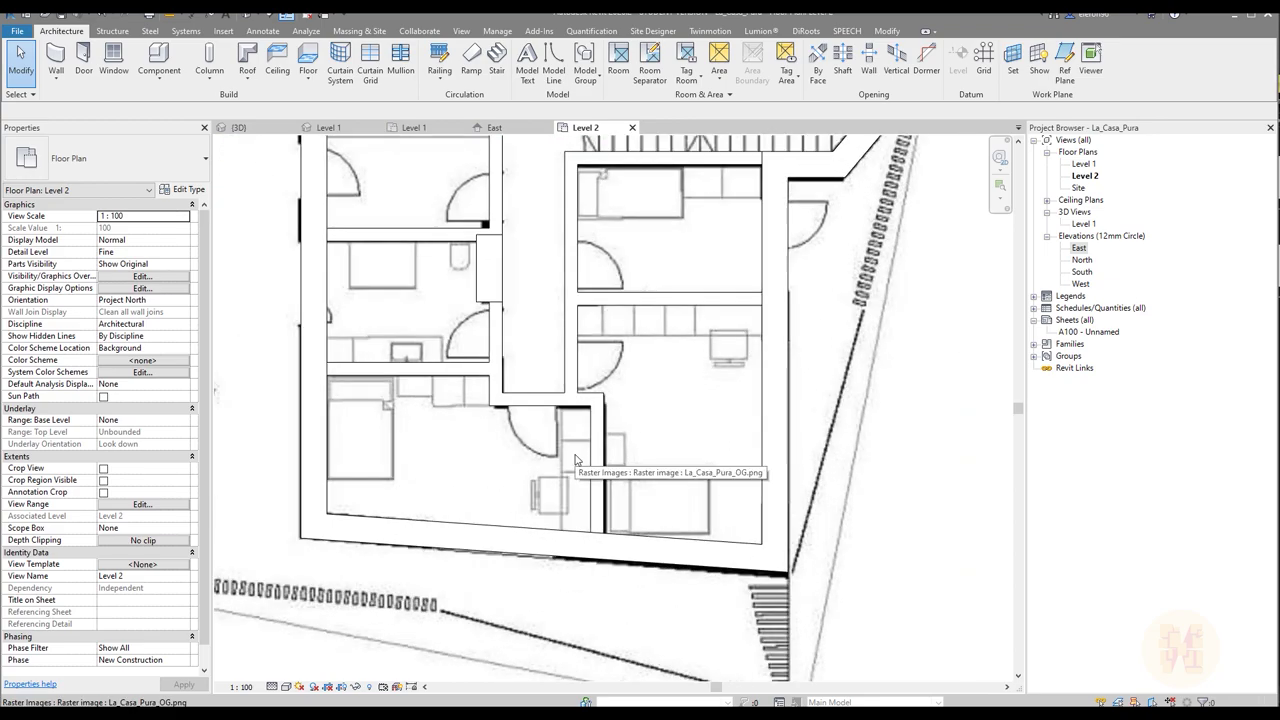
scroll(603, 458, "up", 3)
left_click(607, 456)
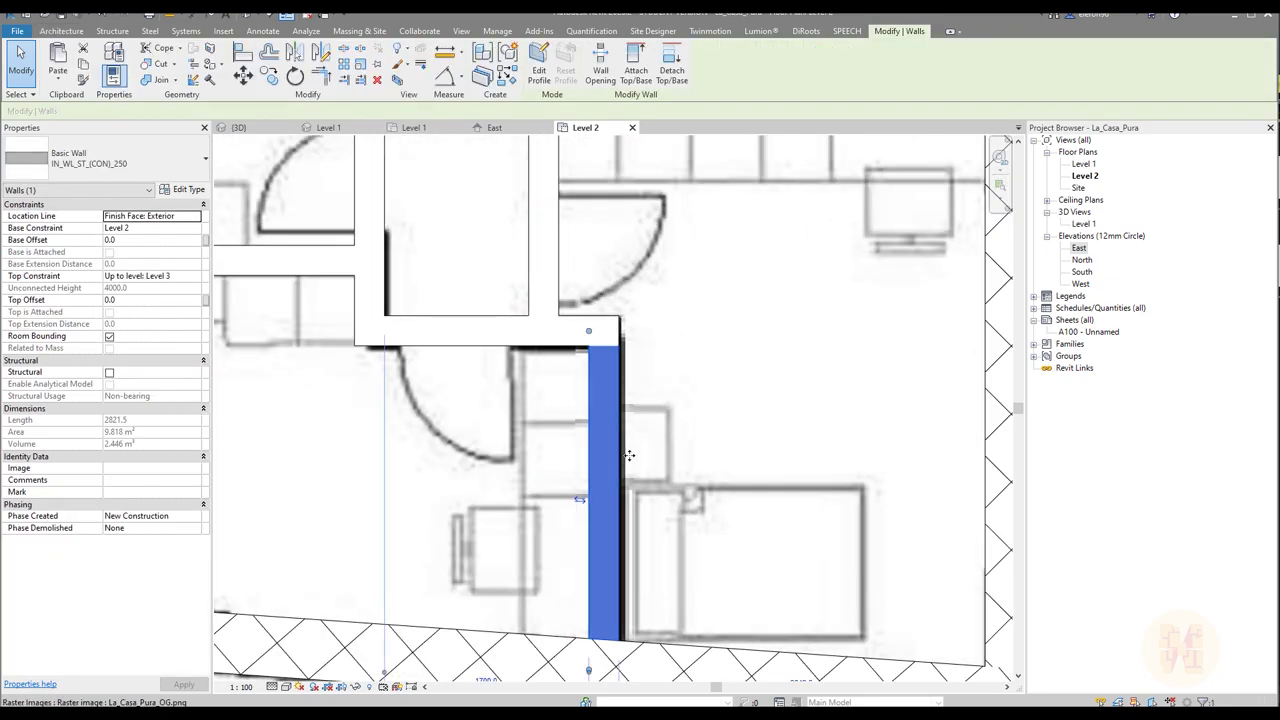
key("Right")
key("Right")
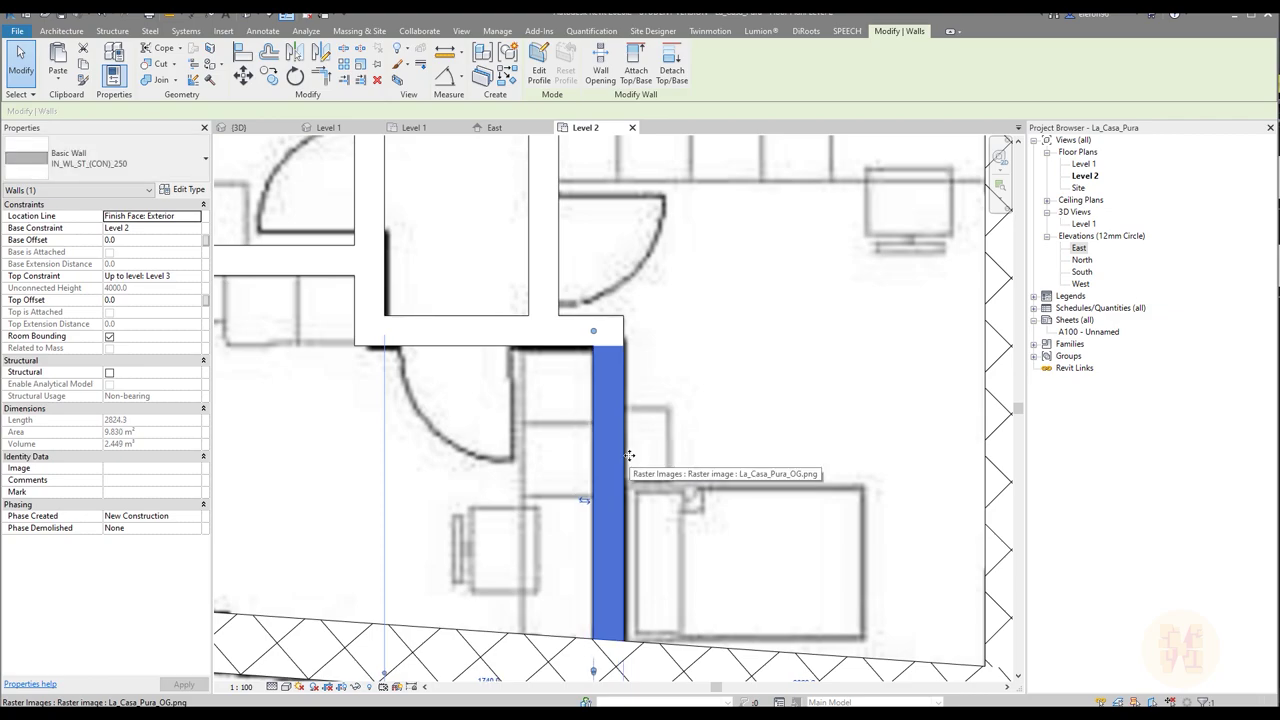
key("Escape")
scroll(629, 456, "down", 5)
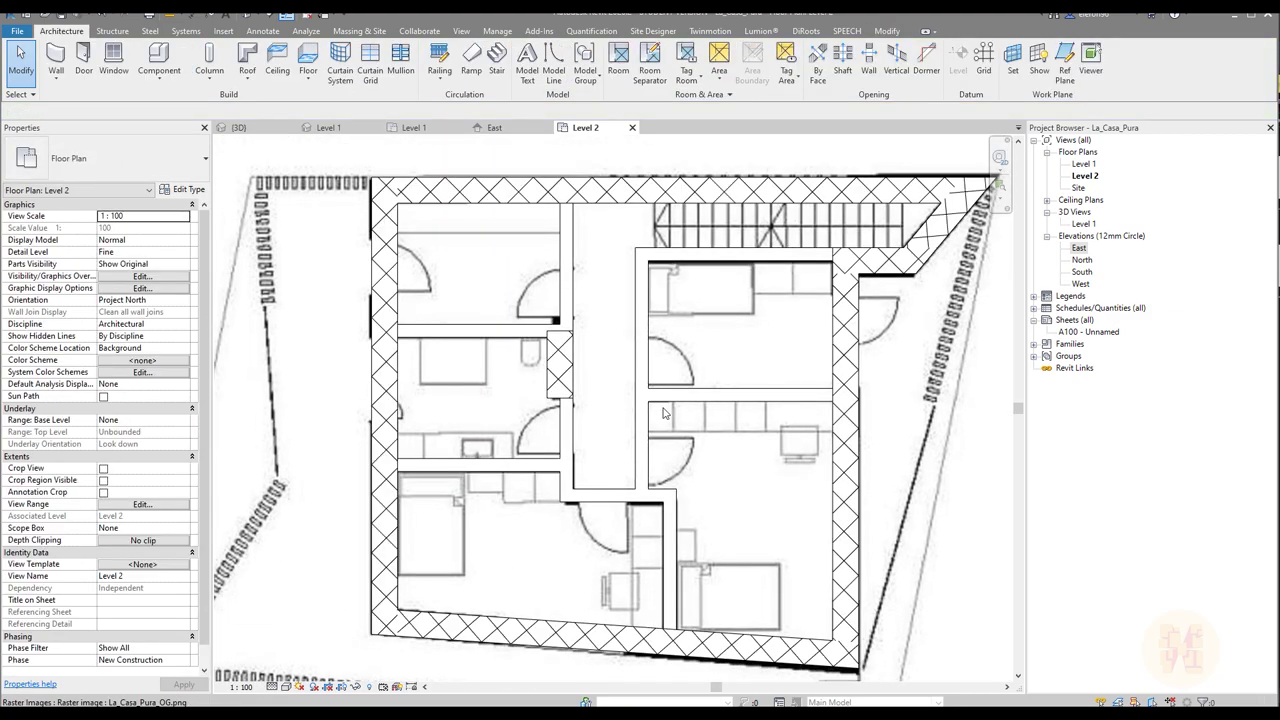
scroll(663, 413, "down", 3)
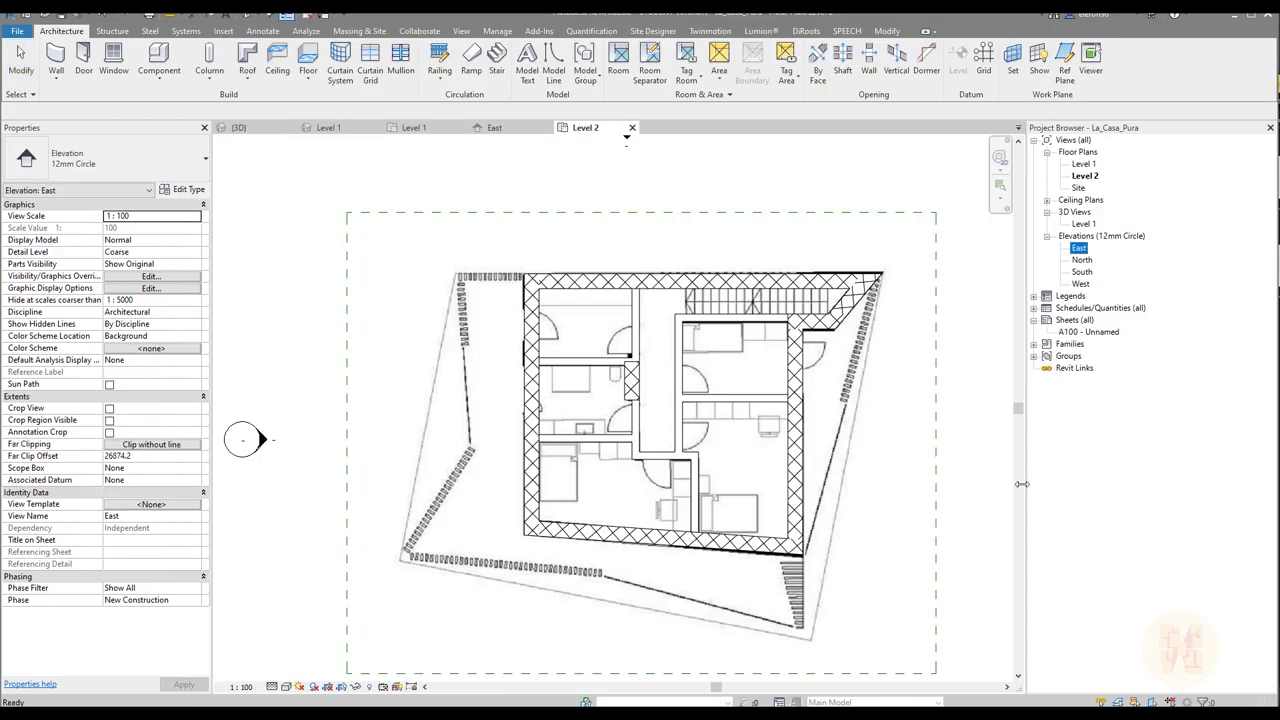
Step: Start a new floor on Level 2 with the type Floor_Timber_22Cbd-225Joist
left_click(313, 62)
left_click(130, 163)
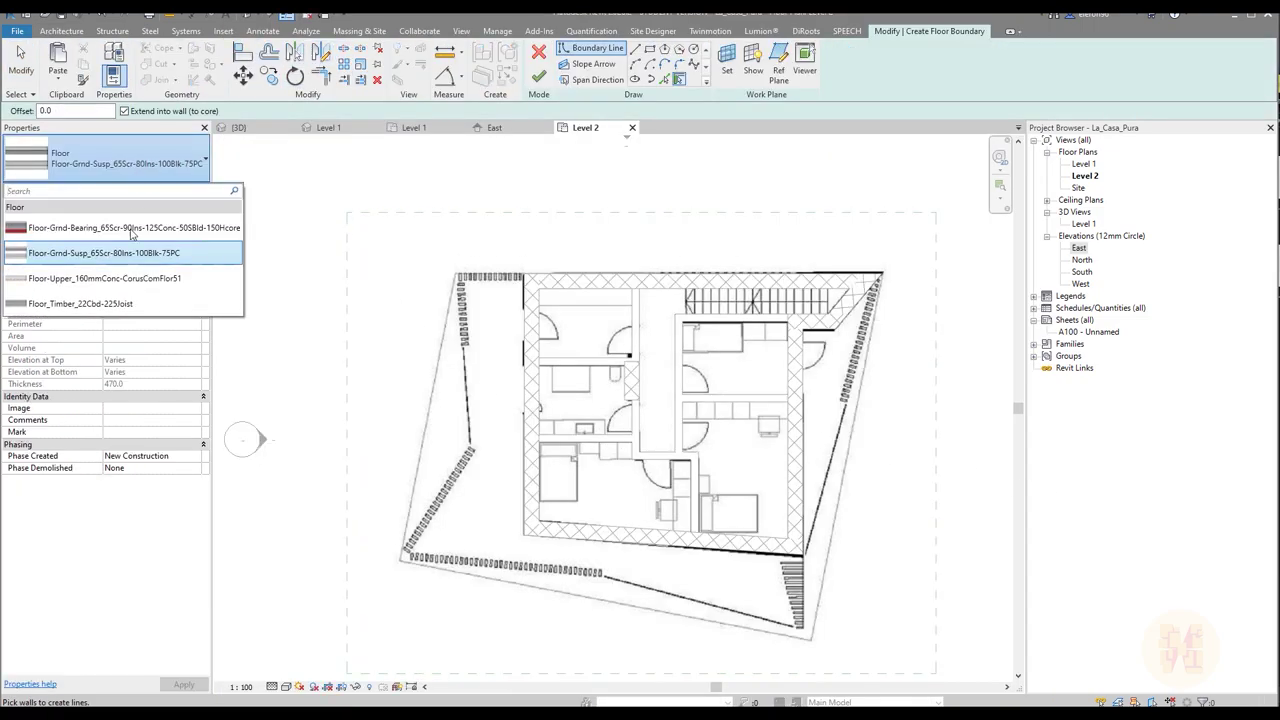
left_click(64, 310)
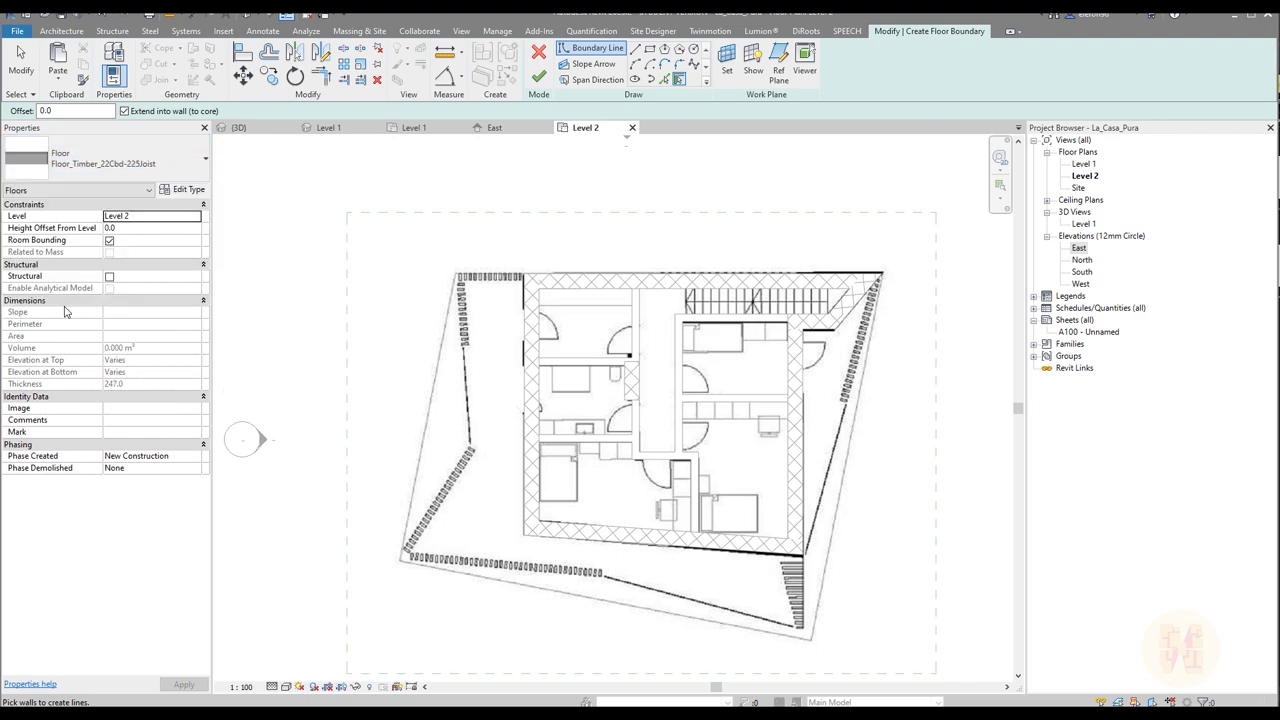
Step: Sketch a closed floor boundary with straight lines along the outermost outline of the reference image
left_click(634, 62)
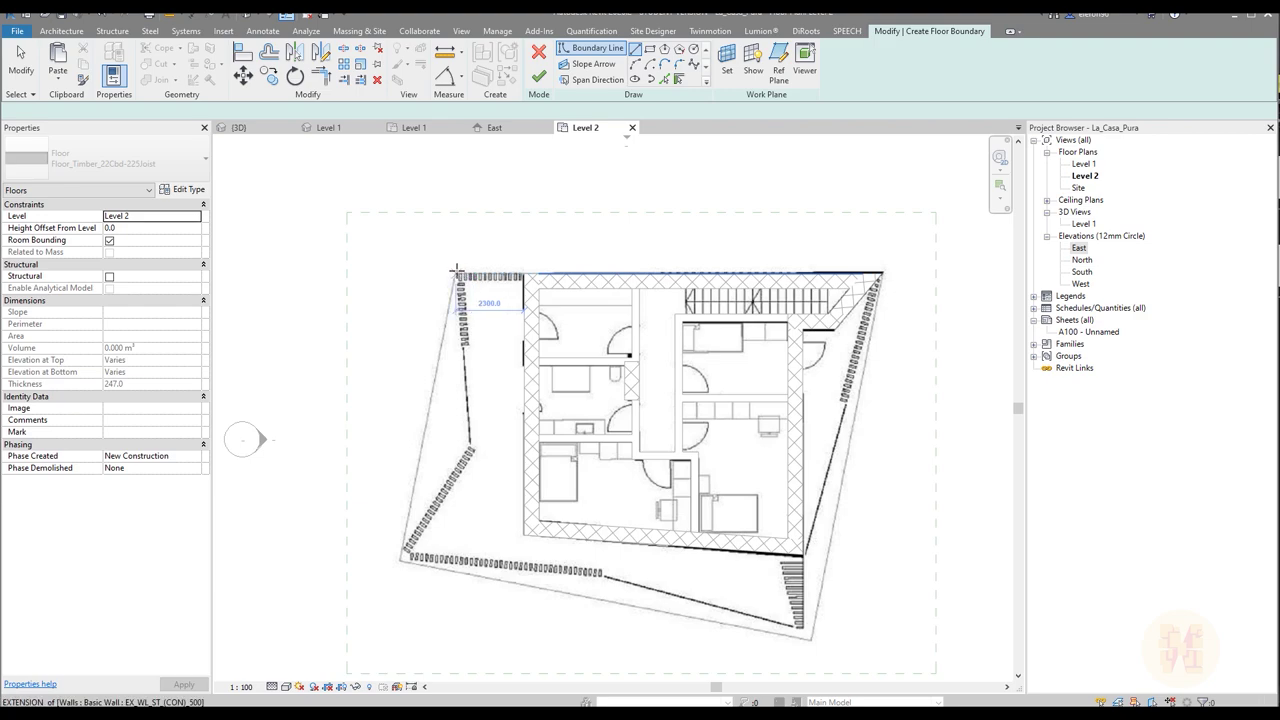
left_click(457, 273)
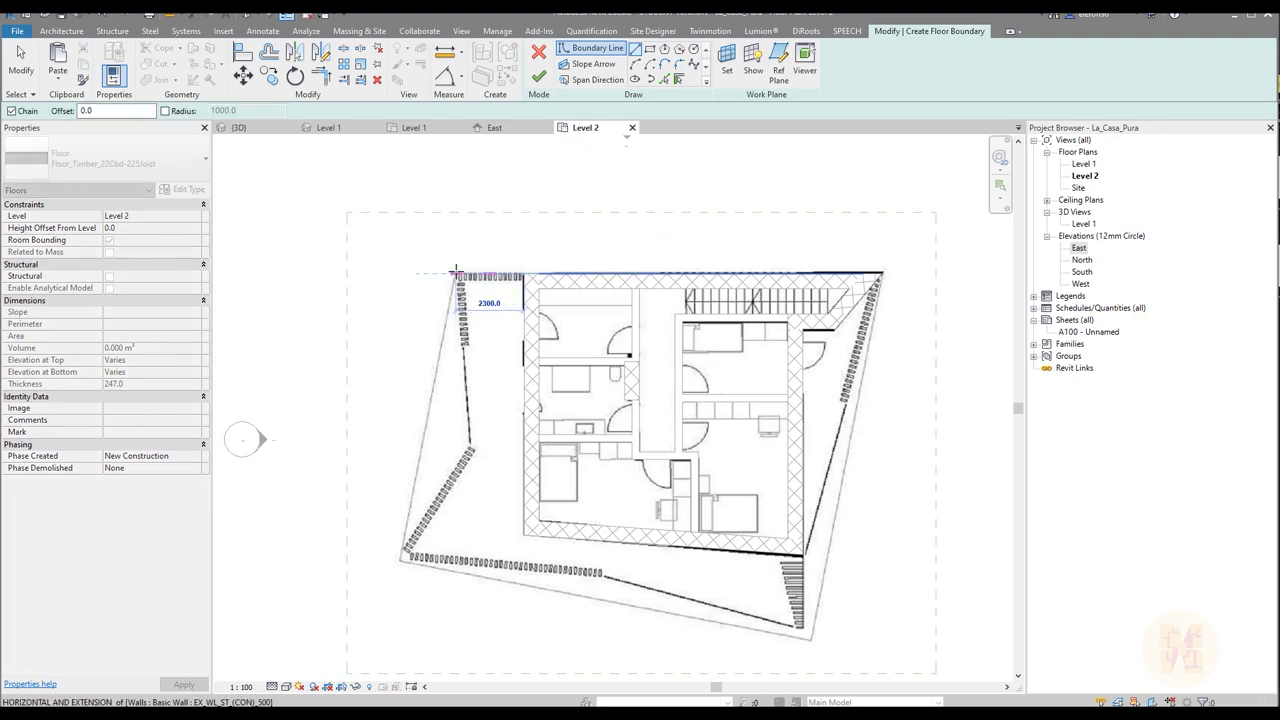
left_click(399, 562)
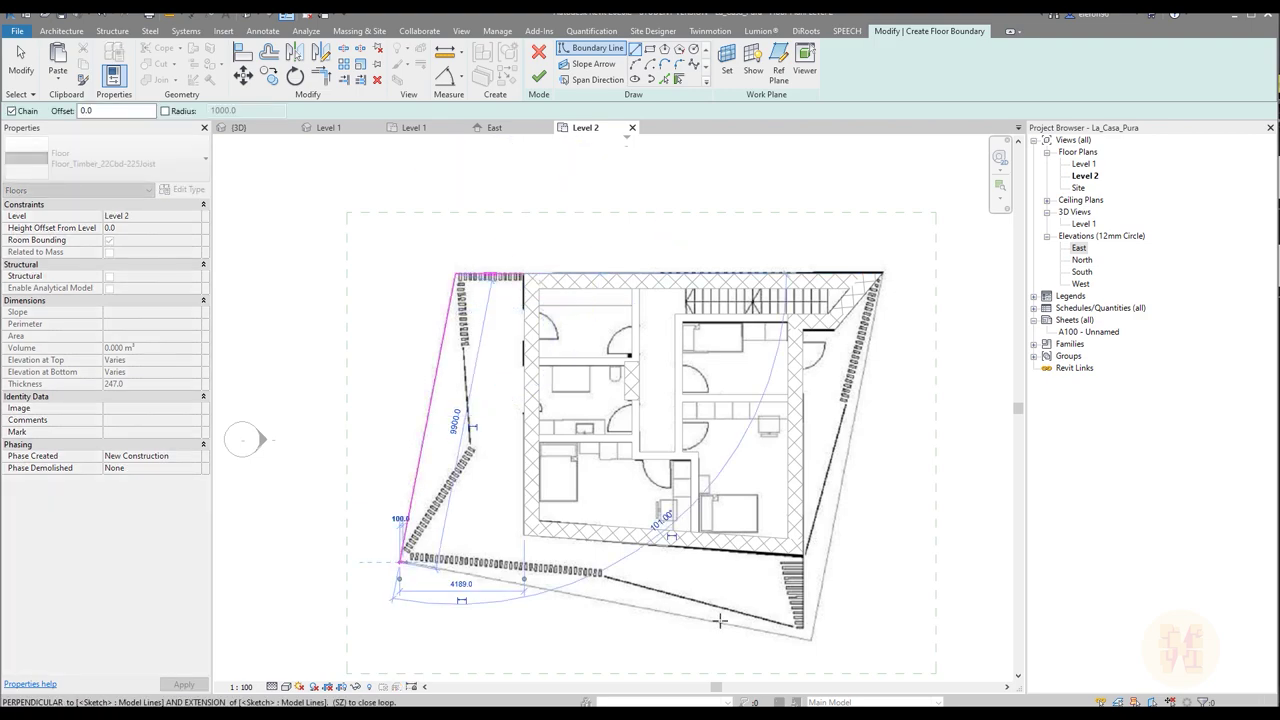
left_click(811, 642)
left_click(881, 273)
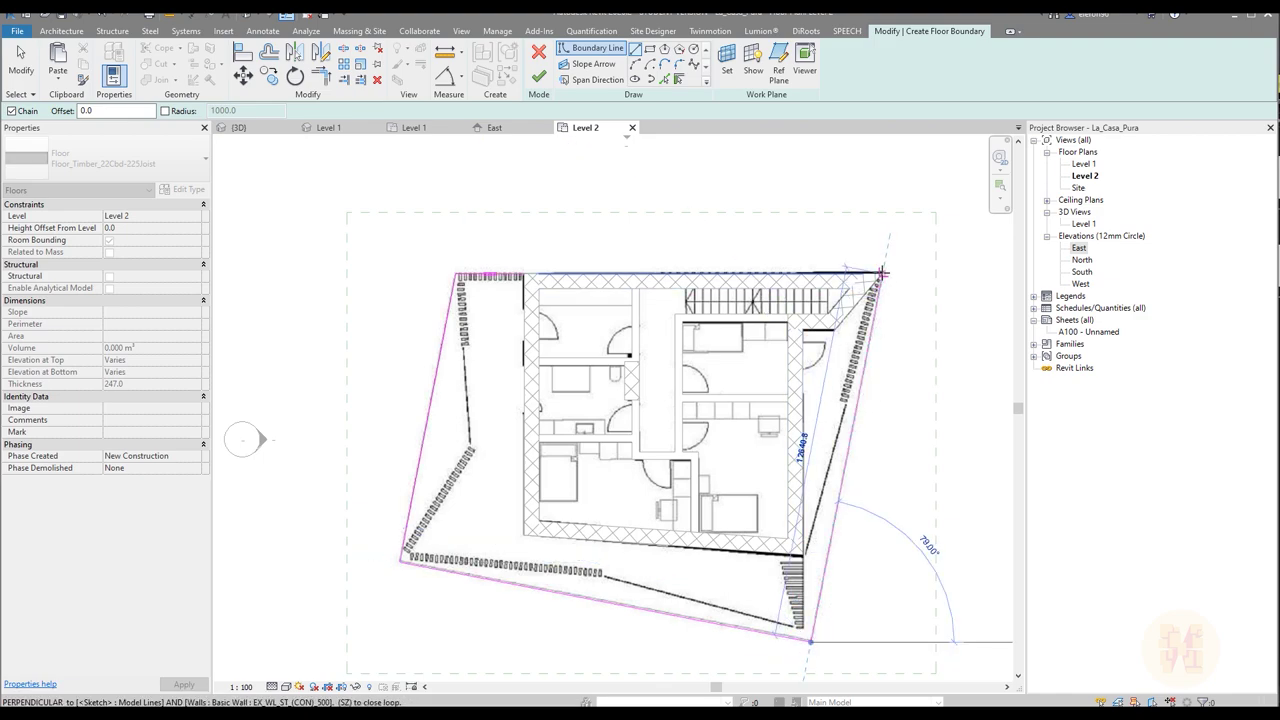
scroll(881, 273, "up", 5)
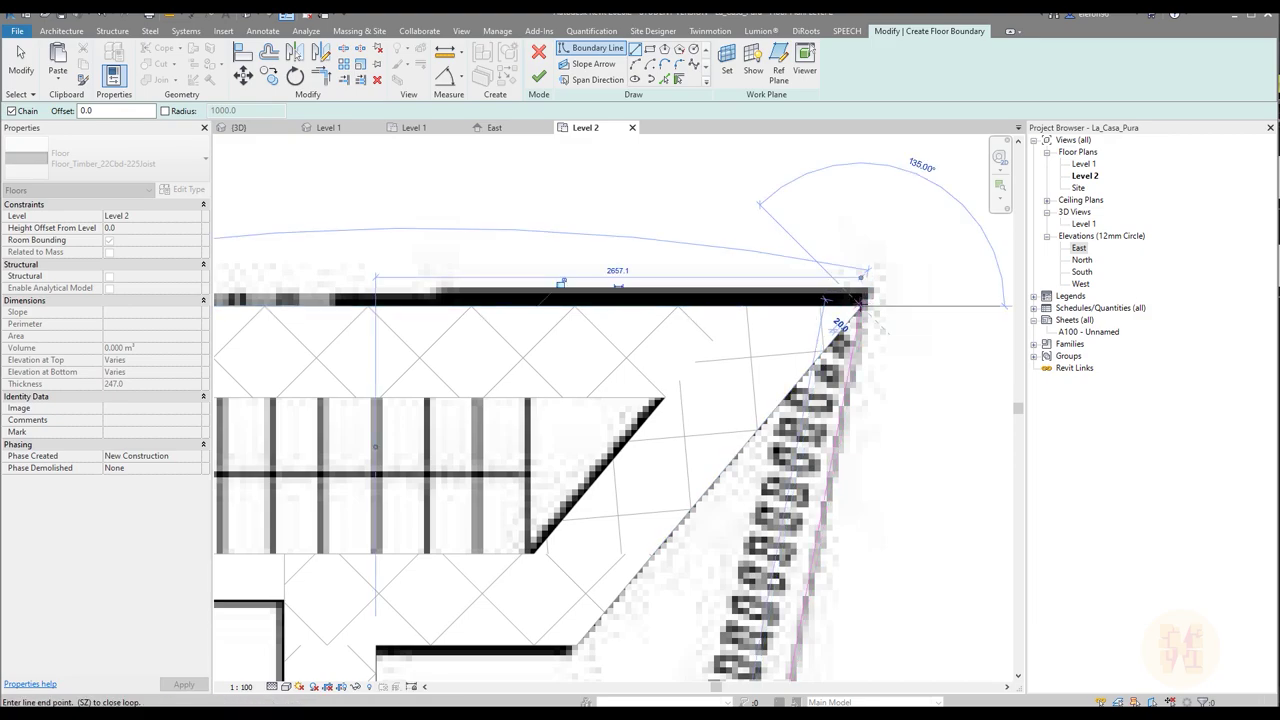
scroll(862, 302, "down", 5)
middle_click_drag(520, 306, 977, 290)
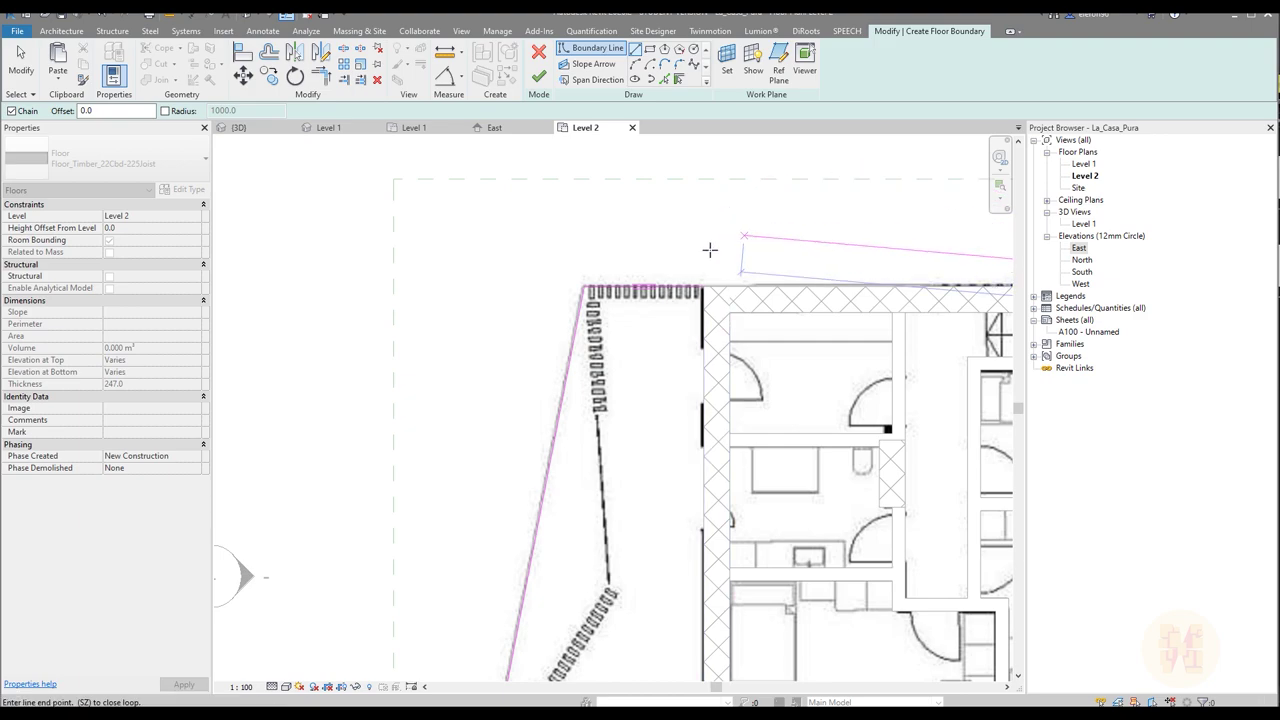
left_click(703, 286)
Step: Finish the floor sketch without attaching the walls below to the floor's underside
left_click(539, 77)
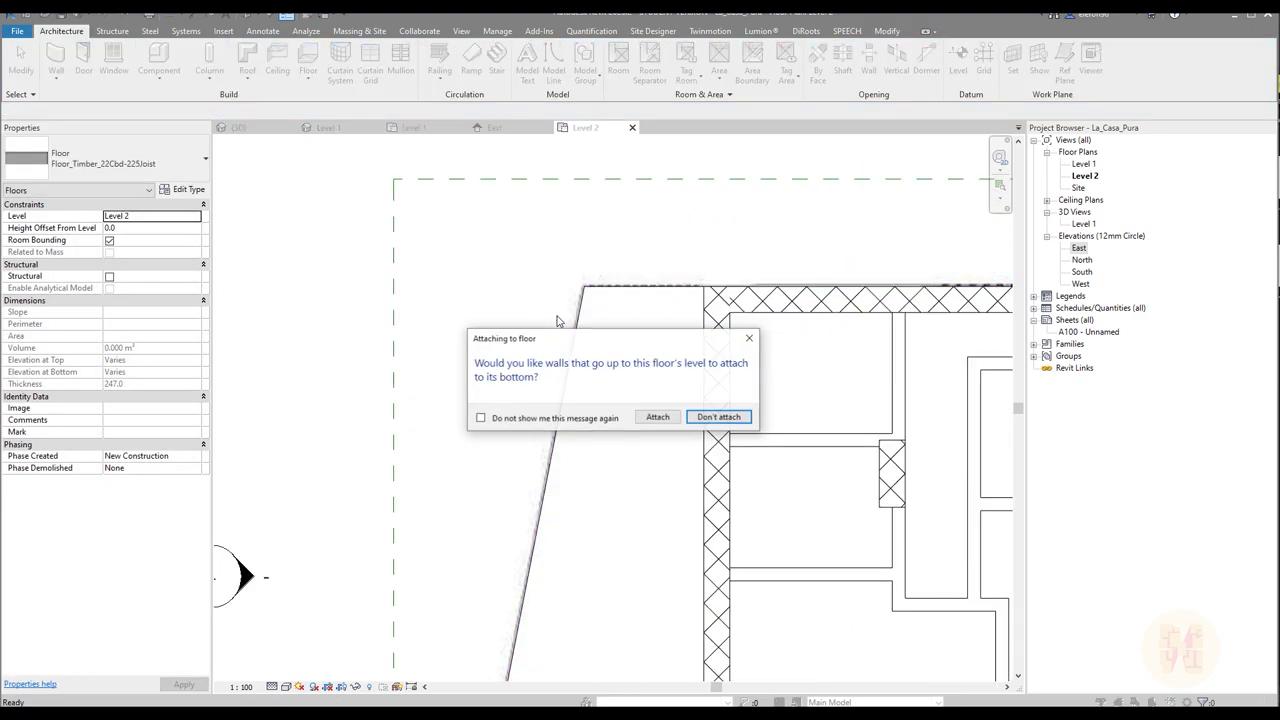
left_click(718, 417)
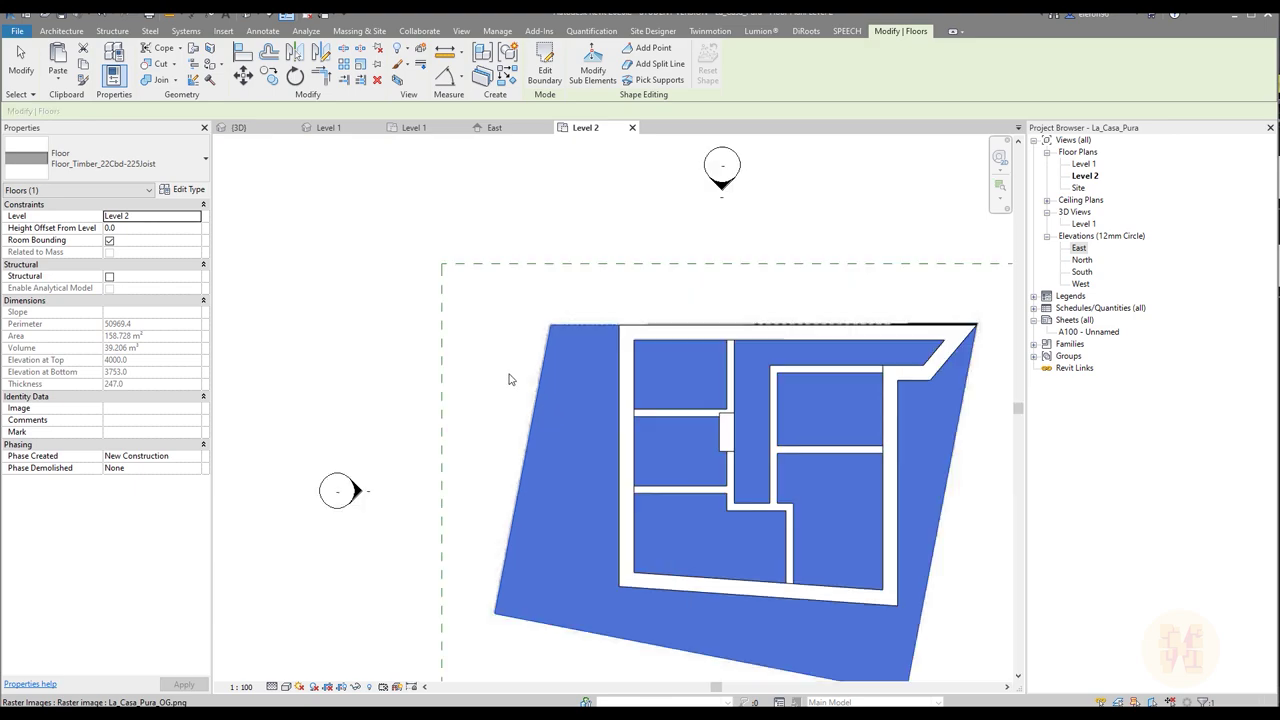
key("Escape")
scroll(703, 388, "down", 4)
scroll(740, 367, "up", 1)
middle_click_drag(777, 400, 810, 387)
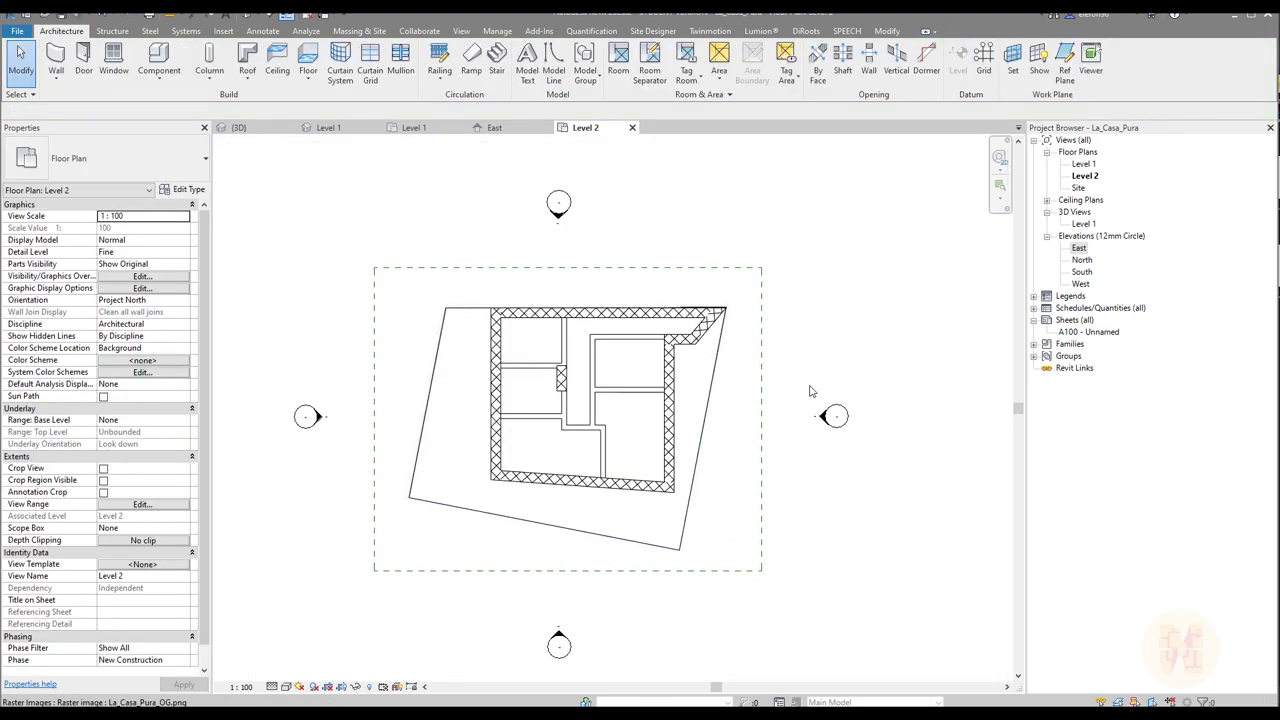
Step: Temporarily hide the new timber floor in the Level 2 plan
left_click(446, 337)
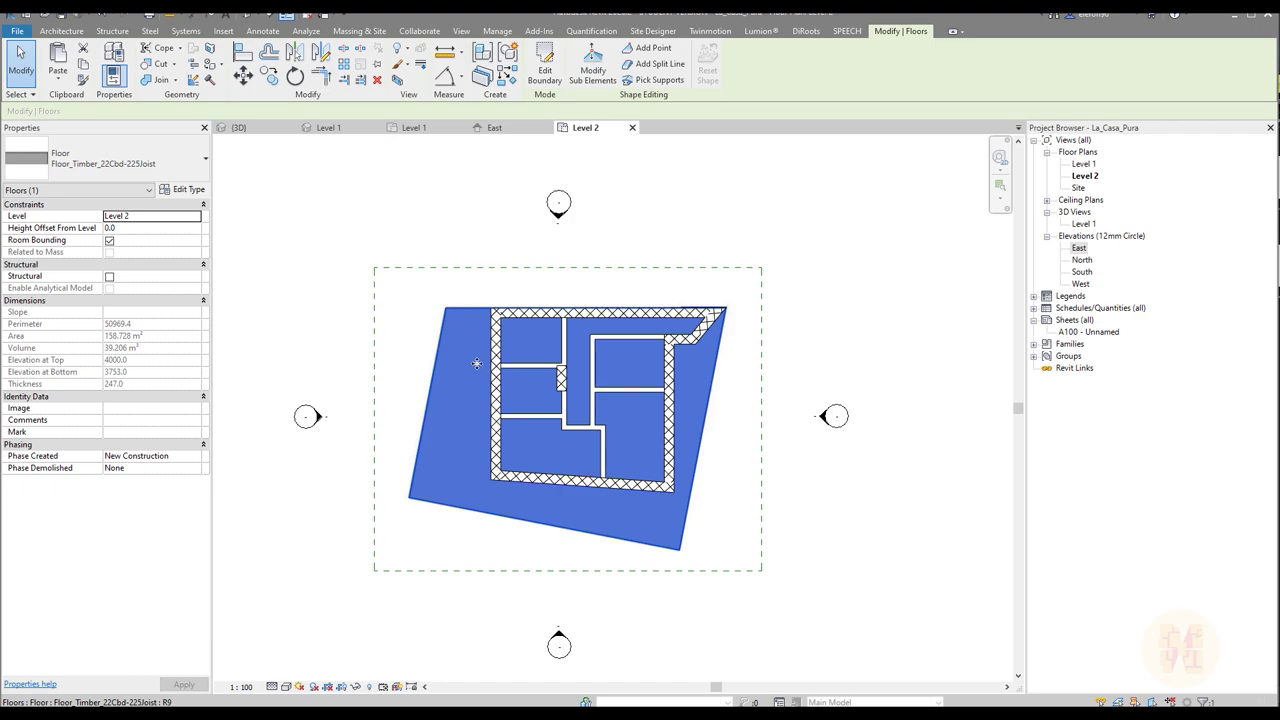
key("h")
key("h")
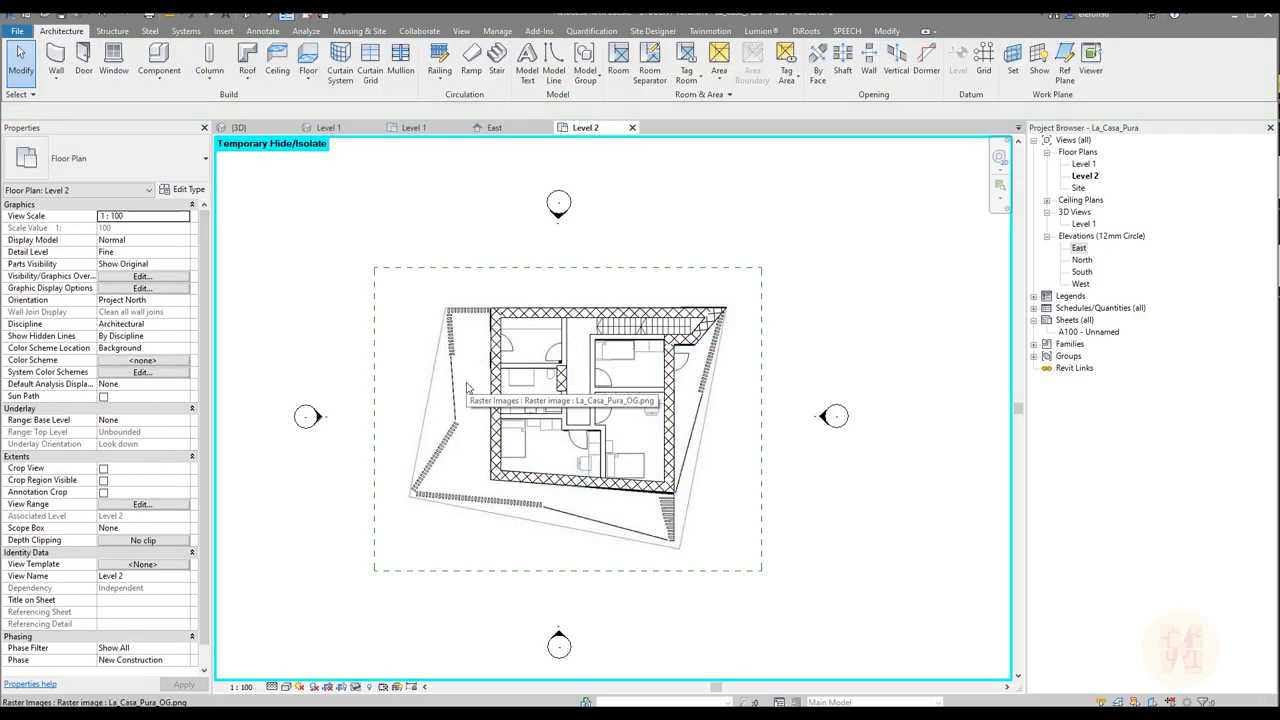
Step: Delete the La_Casa_Pura_OG.png reference image from the Level 2 plan
middle_click_drag(453, 393, 549, 409)
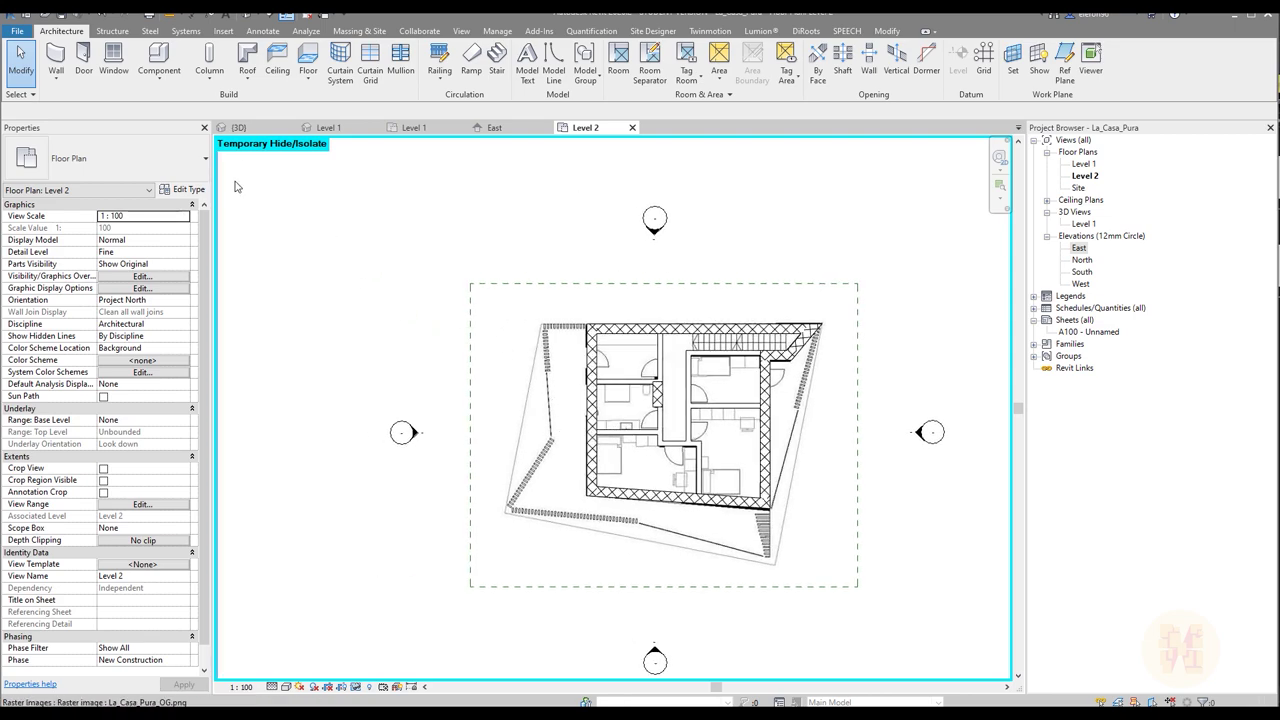
middle_click_drag(624, 338, 661, 332)
left_click(585, 352)
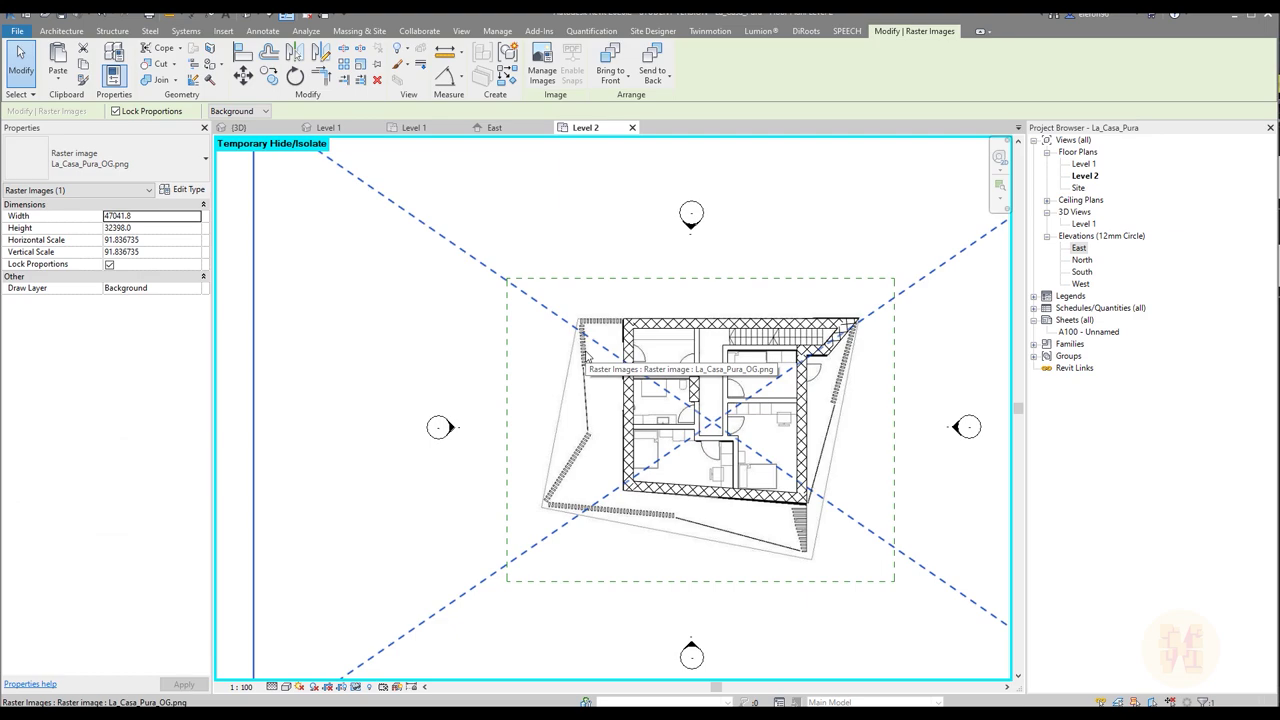
key("Delete")
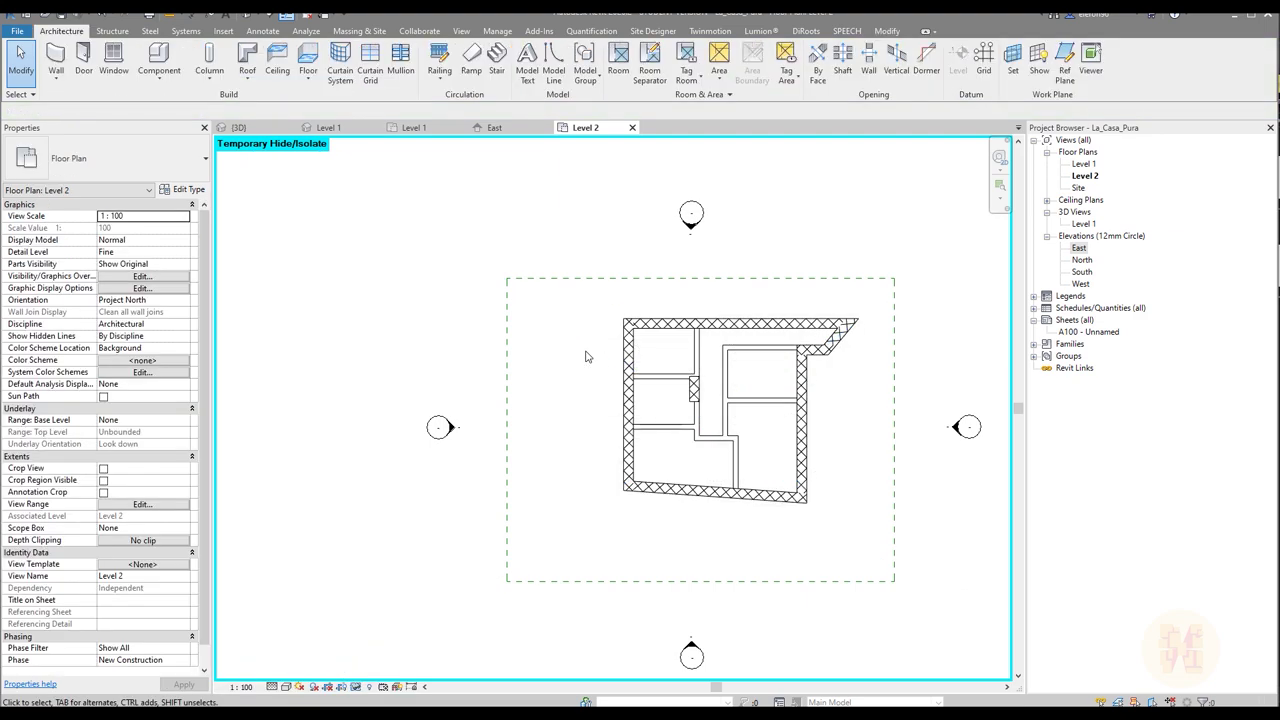
Step: Set the Level 2 plan's underlay base level to Level 1
middle_click_drag(789, 393, 657, 380)
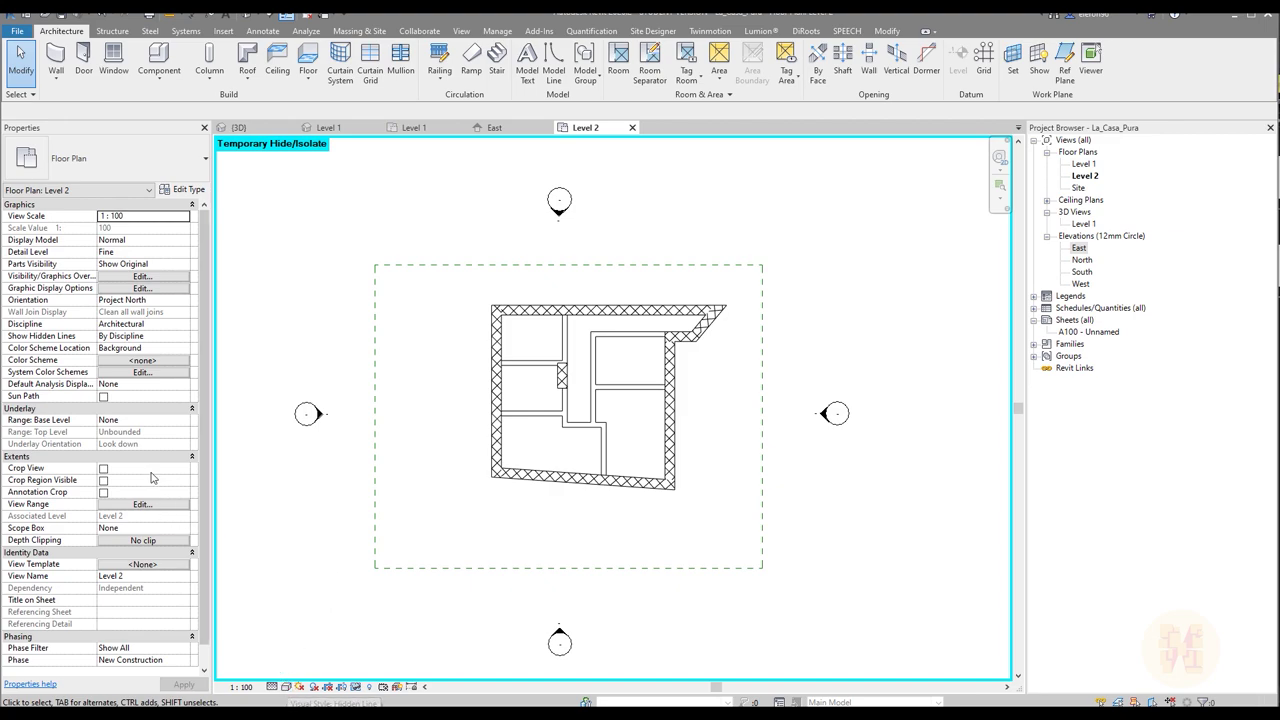
left_click(184, 424)
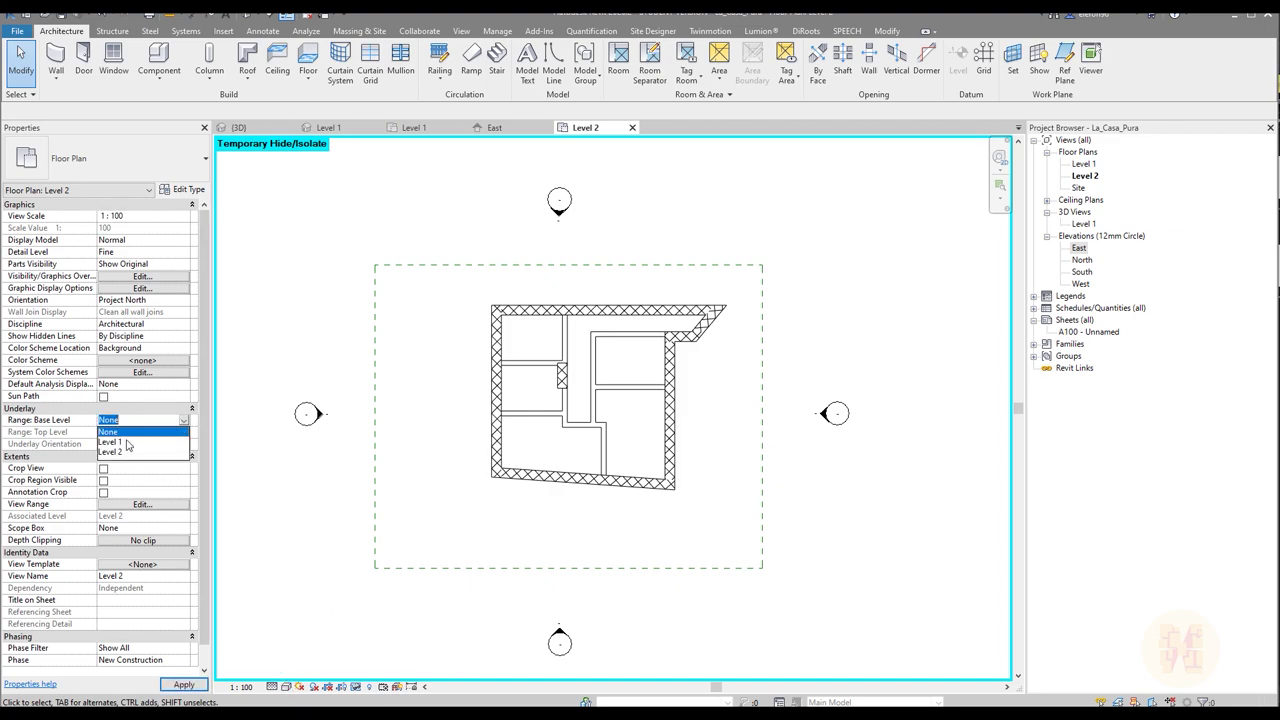
left_click(127, 442)
scroll(505, 310, "up", 5)
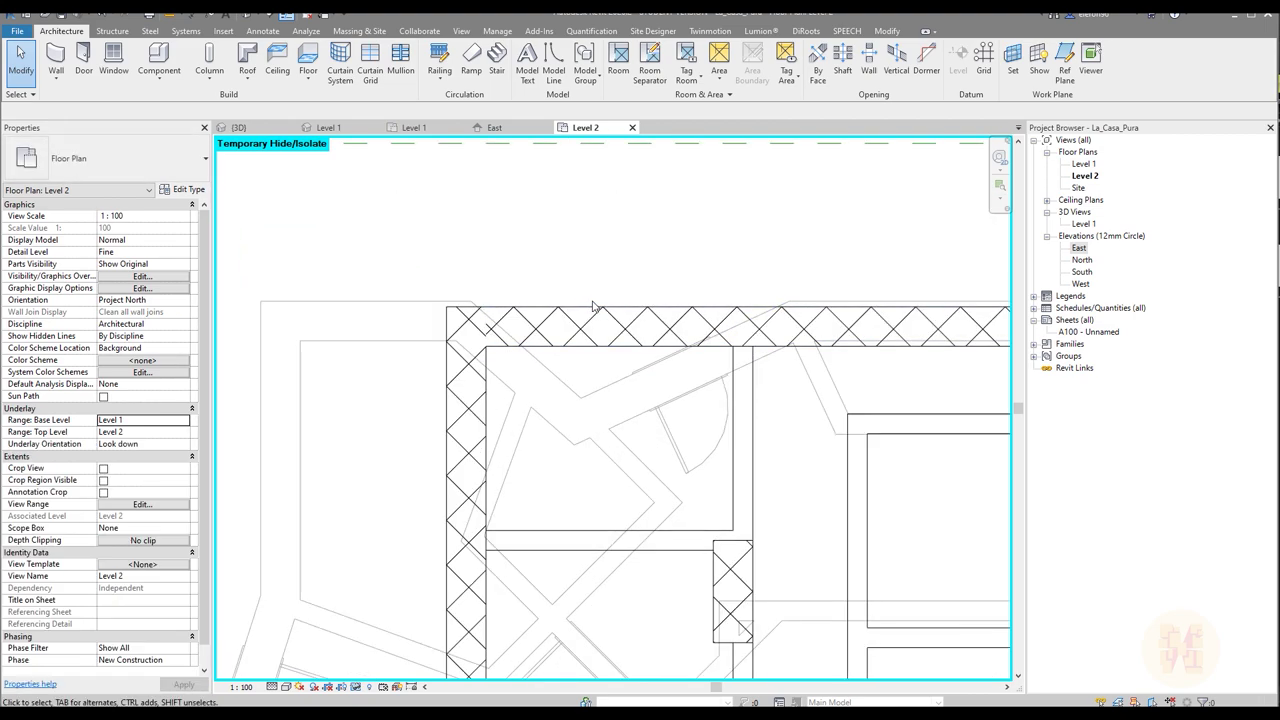
Step: Align the outer face of the Level 2 north exterior wall with the Level 1 north wall face in the underlay
key("a")
key("l")
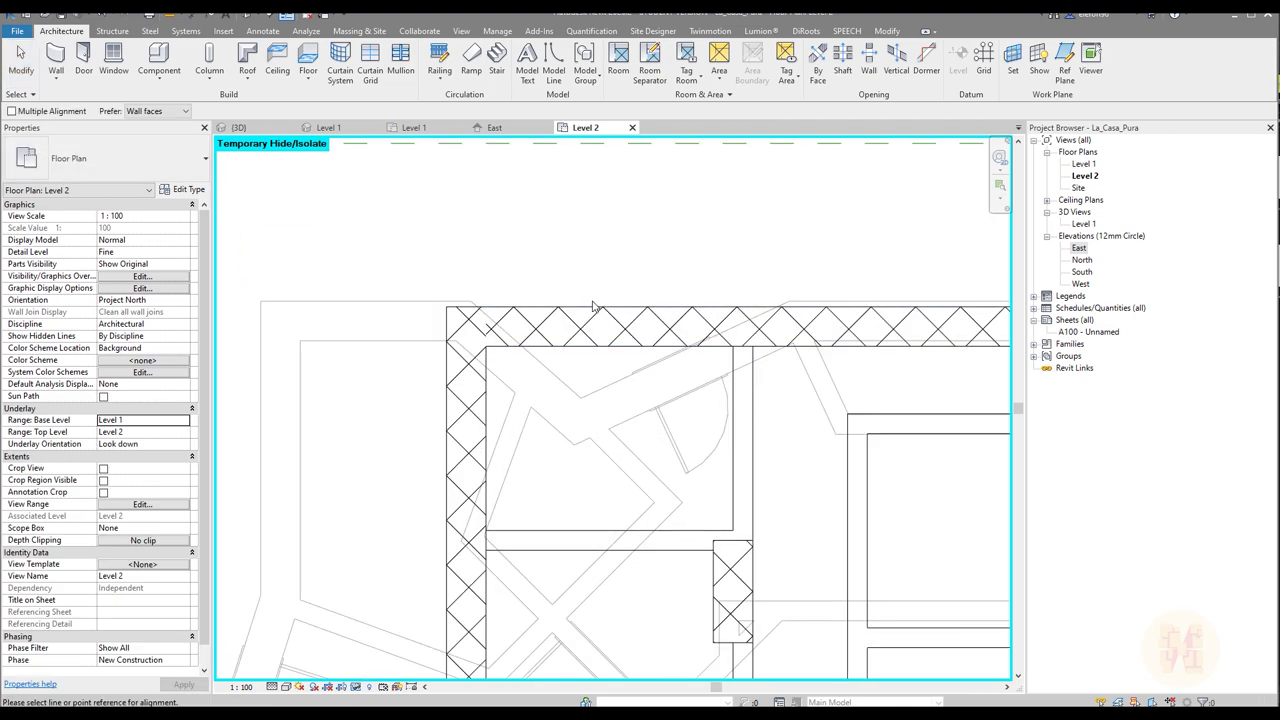
left_click(398, 303)
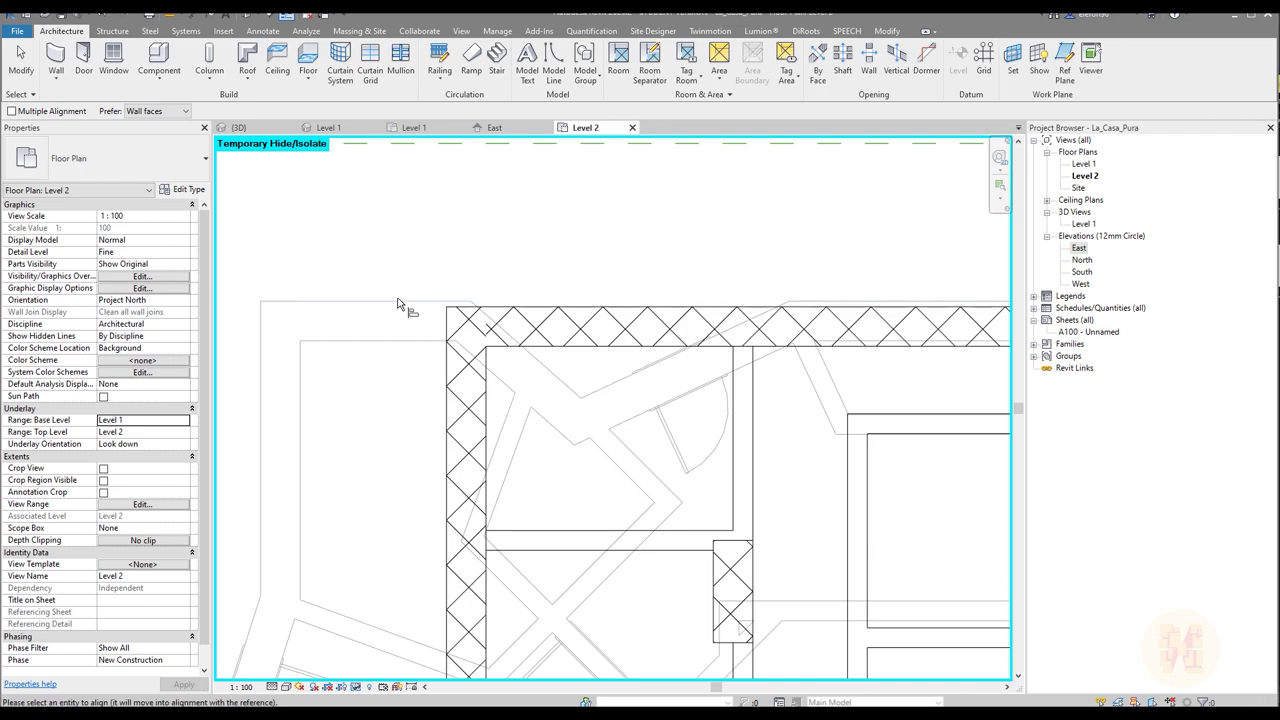
left_click(543, 313)
Step: Examine how the upper and lower north walls line up around the northeast corner
scroll(640, 378, "down", 2)
middle_click_drag(846, 411, 341, 374)
scroll(650, 260, "up", 2)
scroll(647, 273, "up", 3)
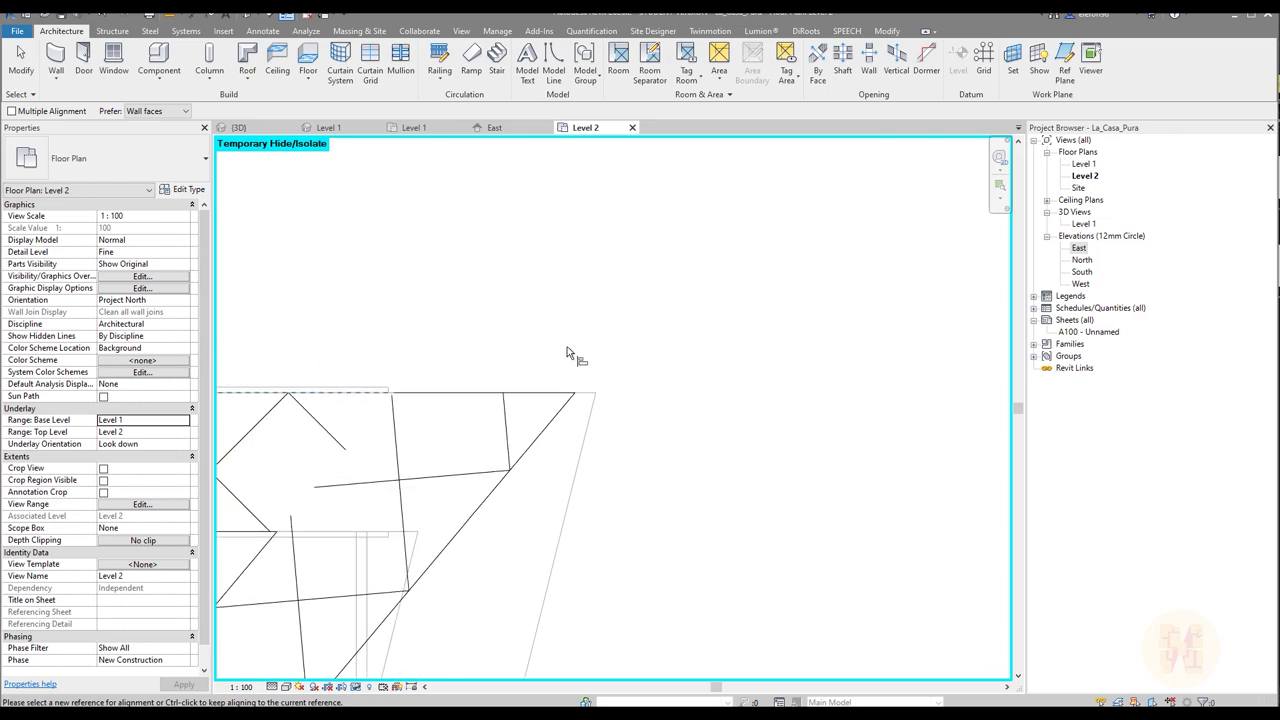
middle_click_drag(443, 343, 655, 303)
scroll(609, 334, "up", 3)
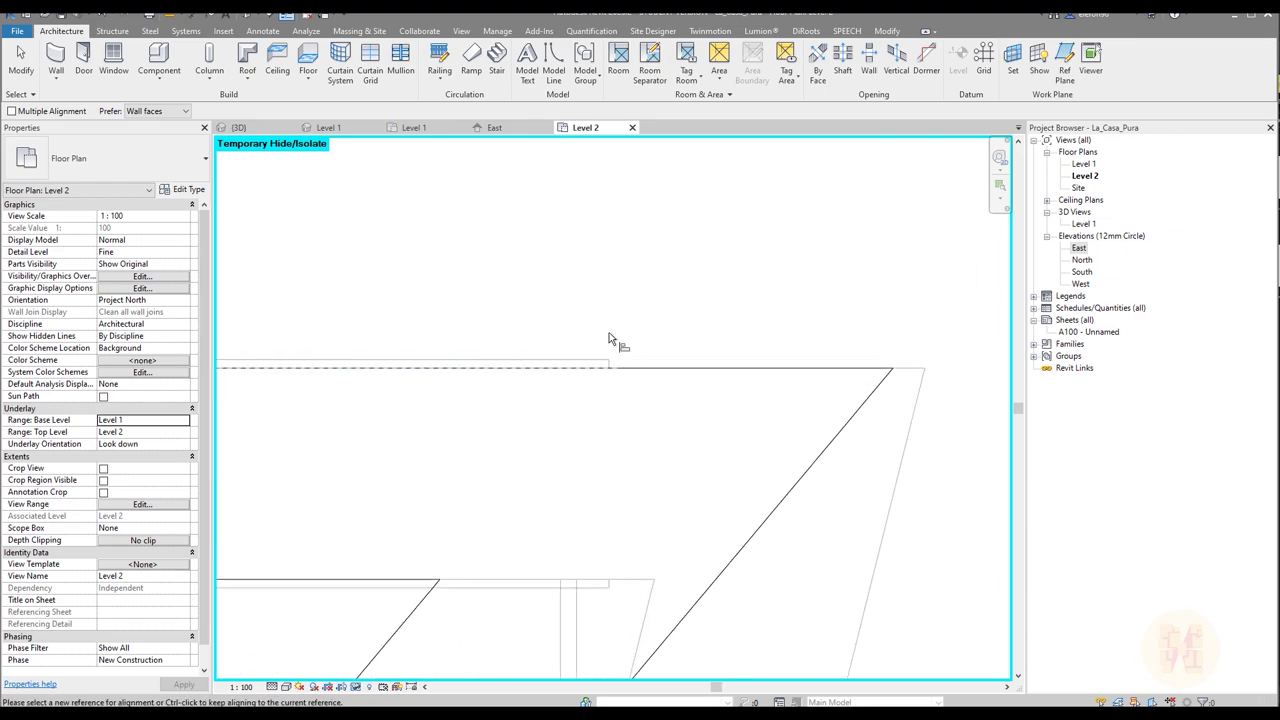
scroll(606, 358, "down", 4)
scroll(642, 360, "down", 5)
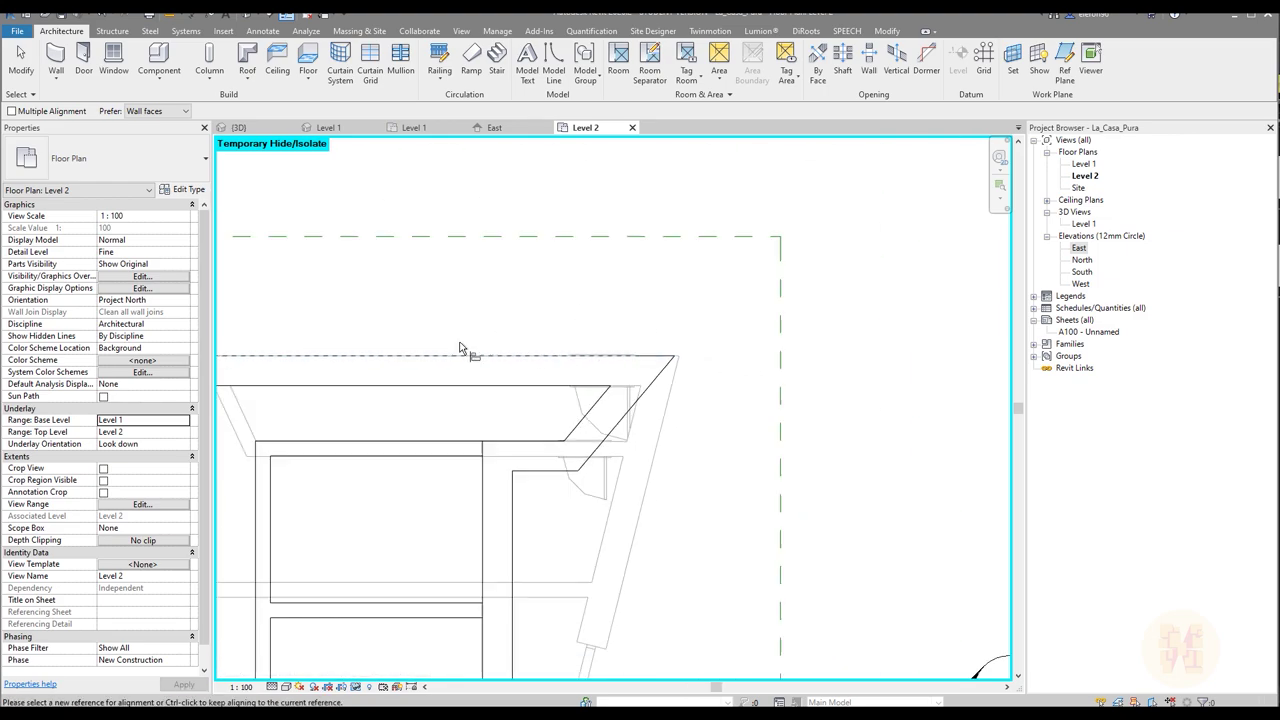
middle_click_drag(416, 351, 346, 376)
scroll(656, 359, "up", 2)
scroll(588, 380, "up", 3)
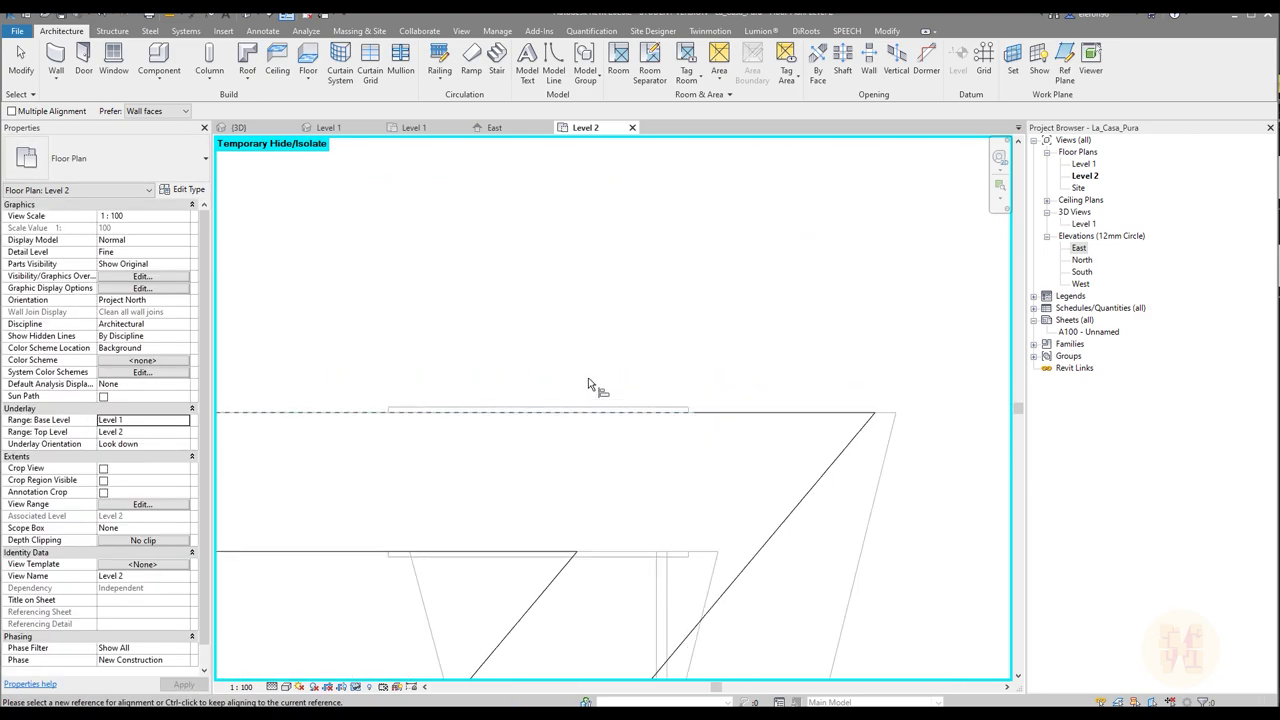
Step: Try to extend the east end of the Level 2 north exterior wall beyond the northeast corner and undo the extension
key("Escape")
middle_click_drag(825, 451, 1004, 412)
left_click(684, 453)
left_click(553, 455)
scroll(557, 449, "down", 5)
middle_click_drag(819, 424, 702, 432)
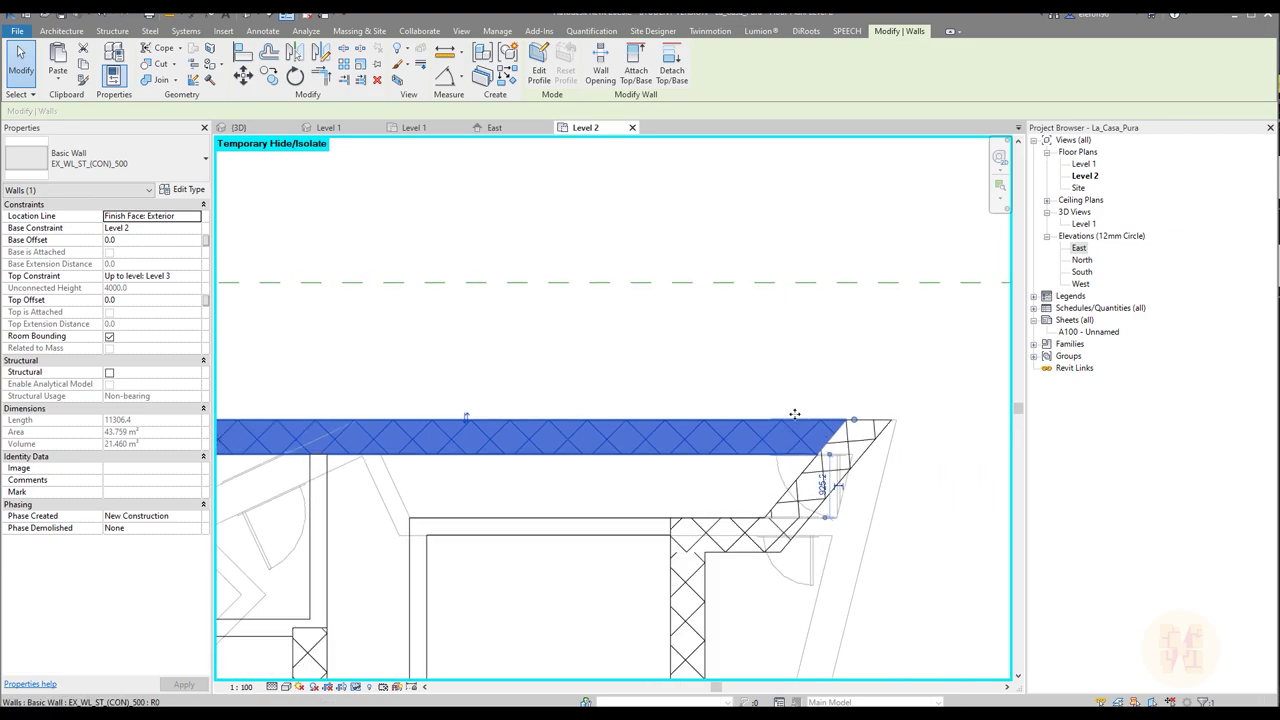
left_click_drag(854, 421, 960, 418)
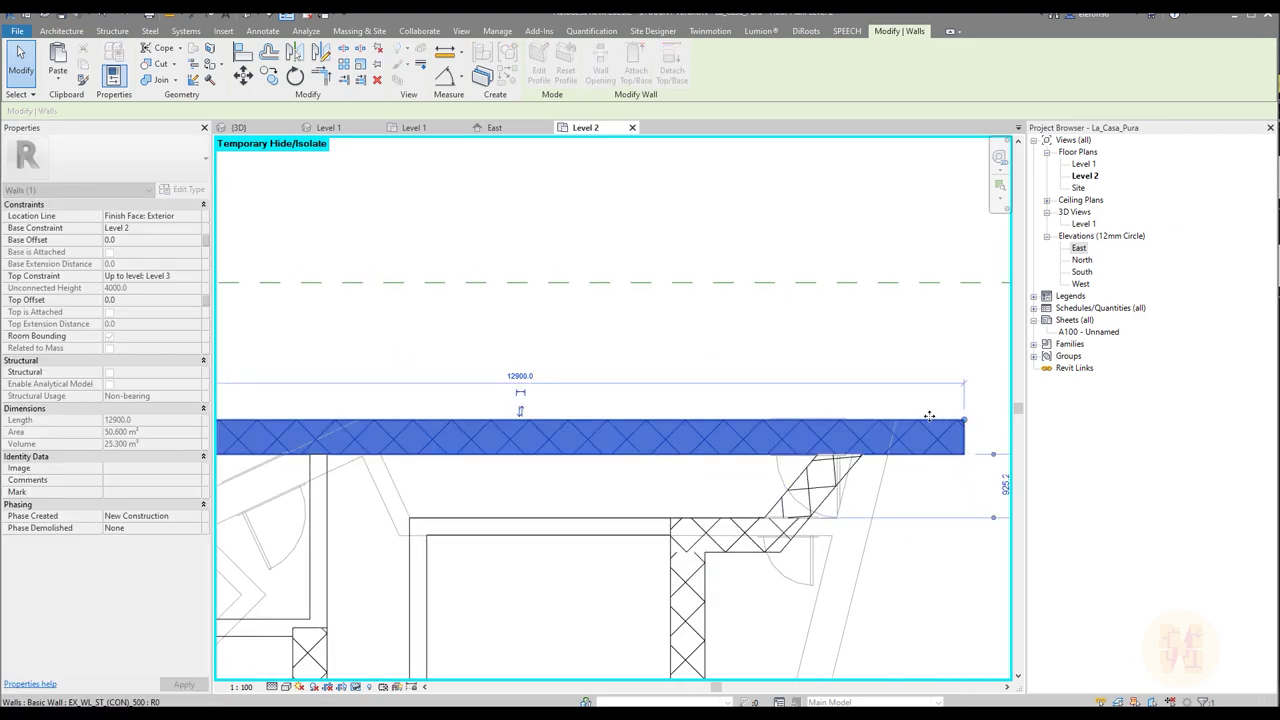
key("ctrl+z")
Step: Set the Level 2 plan's detail level to Coarse
scroll(852, 414, "up", 4)
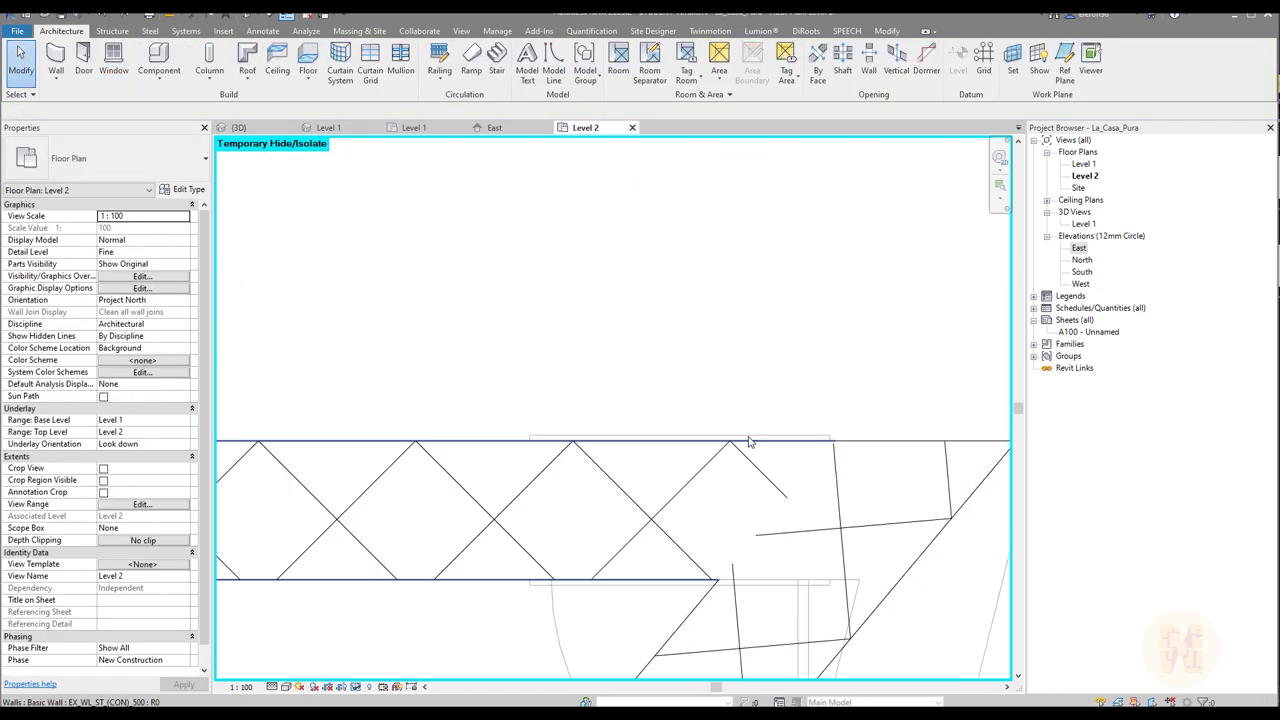
left_click(750, 440)
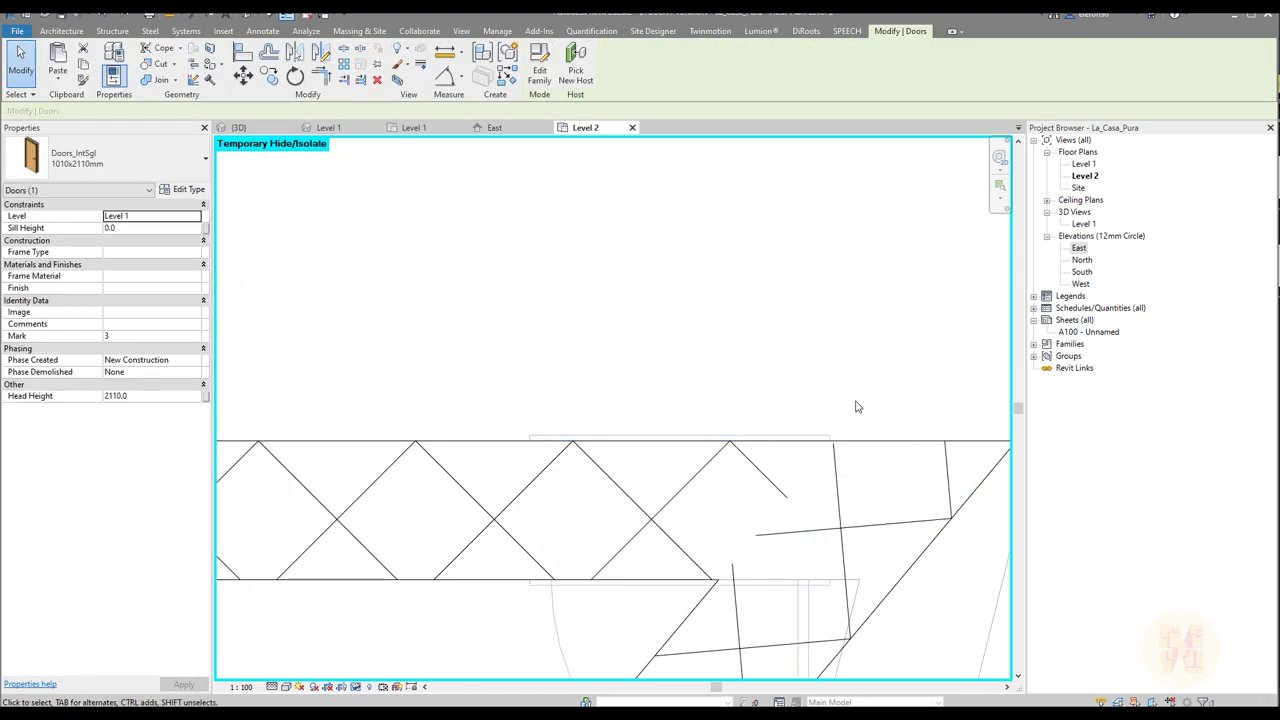
middle_click_drag(856, 402, 749, 376)
left_click(295, 637)
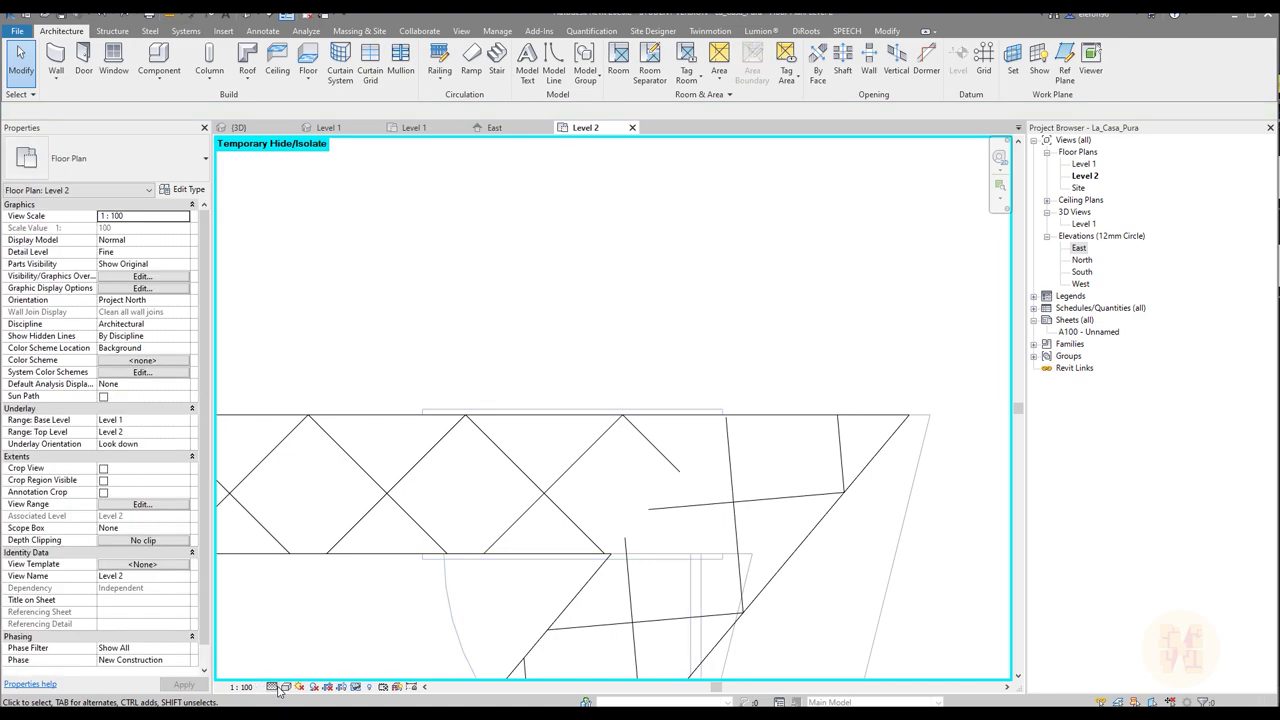
left_click(285, 687)
left_click(290, 645)
scroll(658, 340, "down", 2)
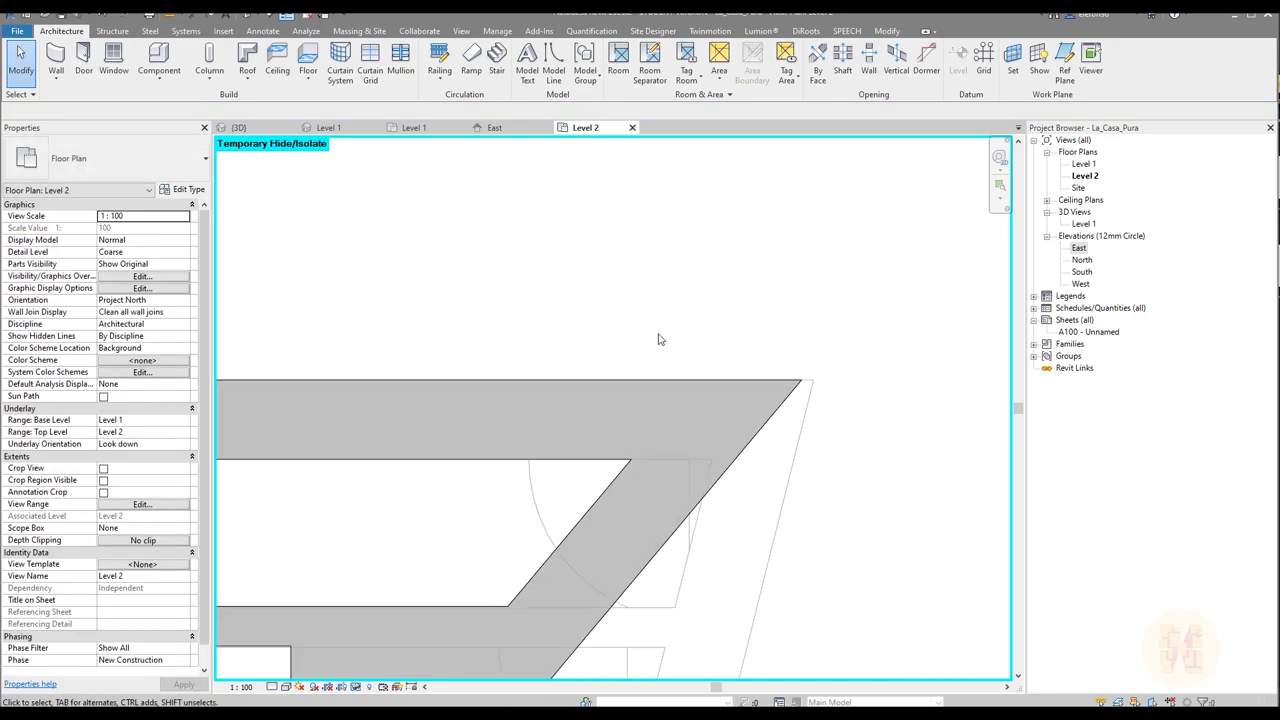
scroll(658, 340, "down", 2)
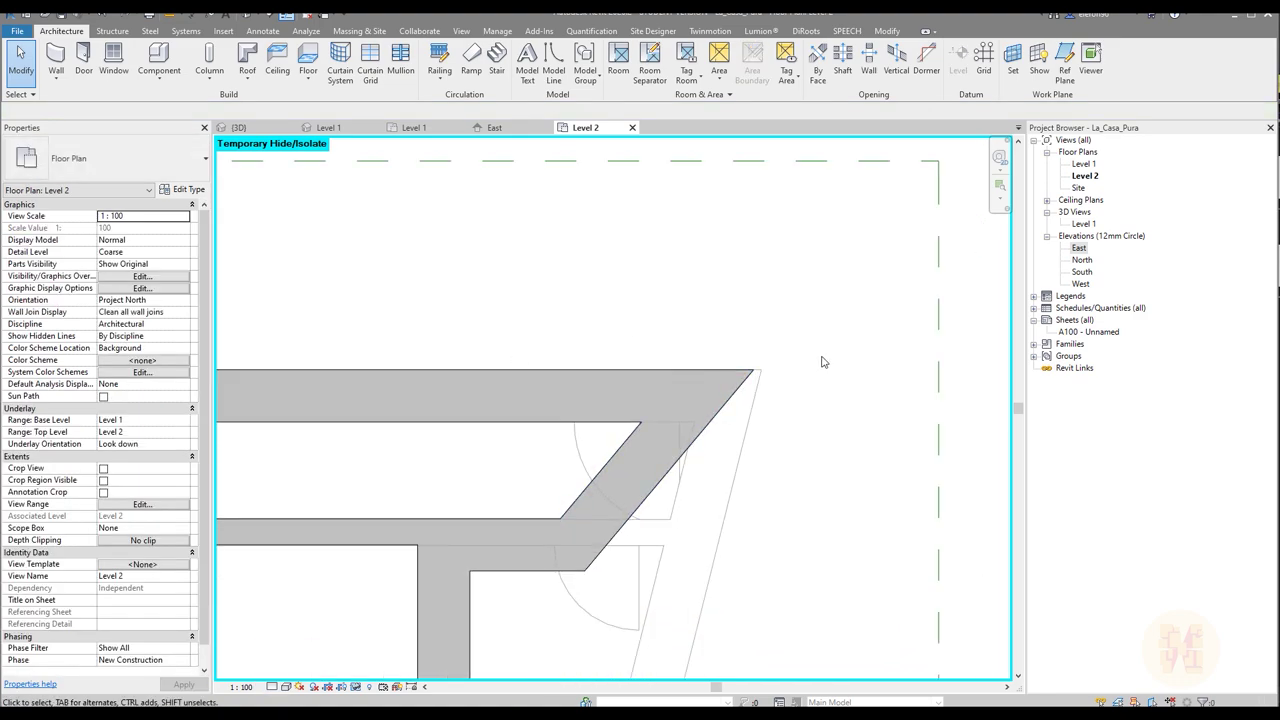
Step: Realign the Level 2 north wall's outer face with the Level 1 wall face in the underlay near the northeast corner
key("a")
key("l")
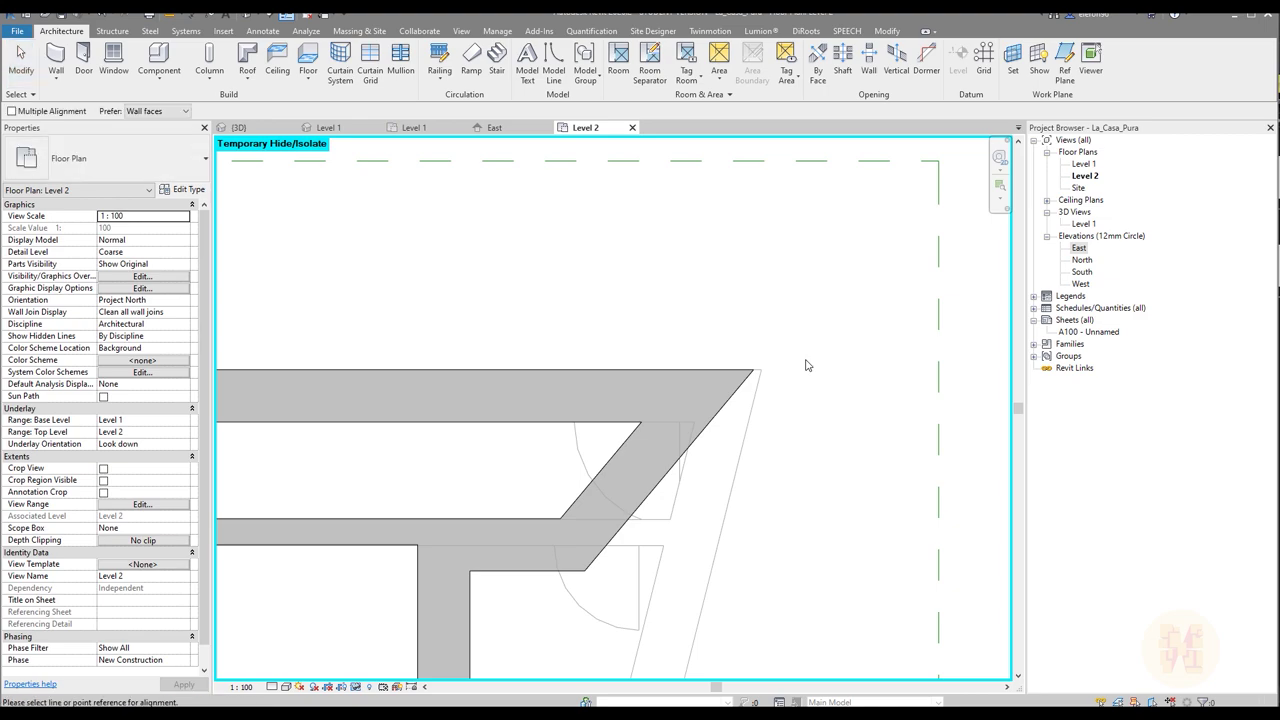
scroll(777, 367, "up", 2)
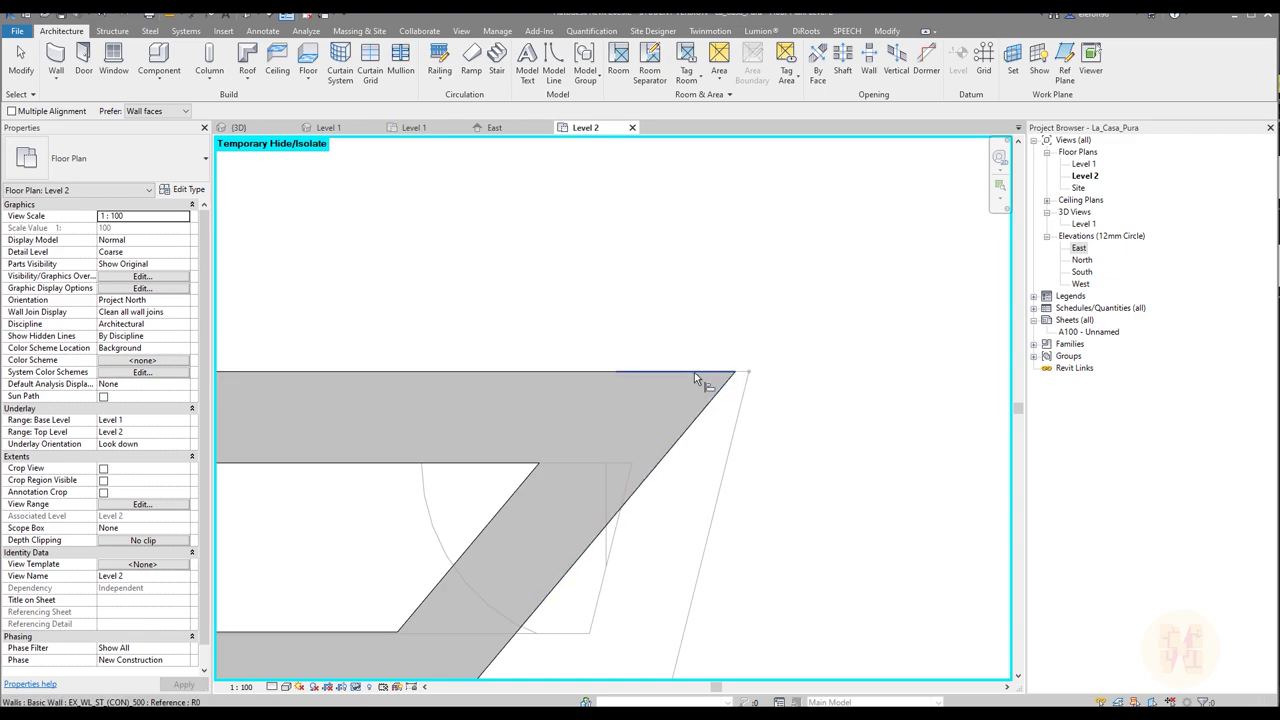
key("Tab")
key("Tab")
key("Tab")
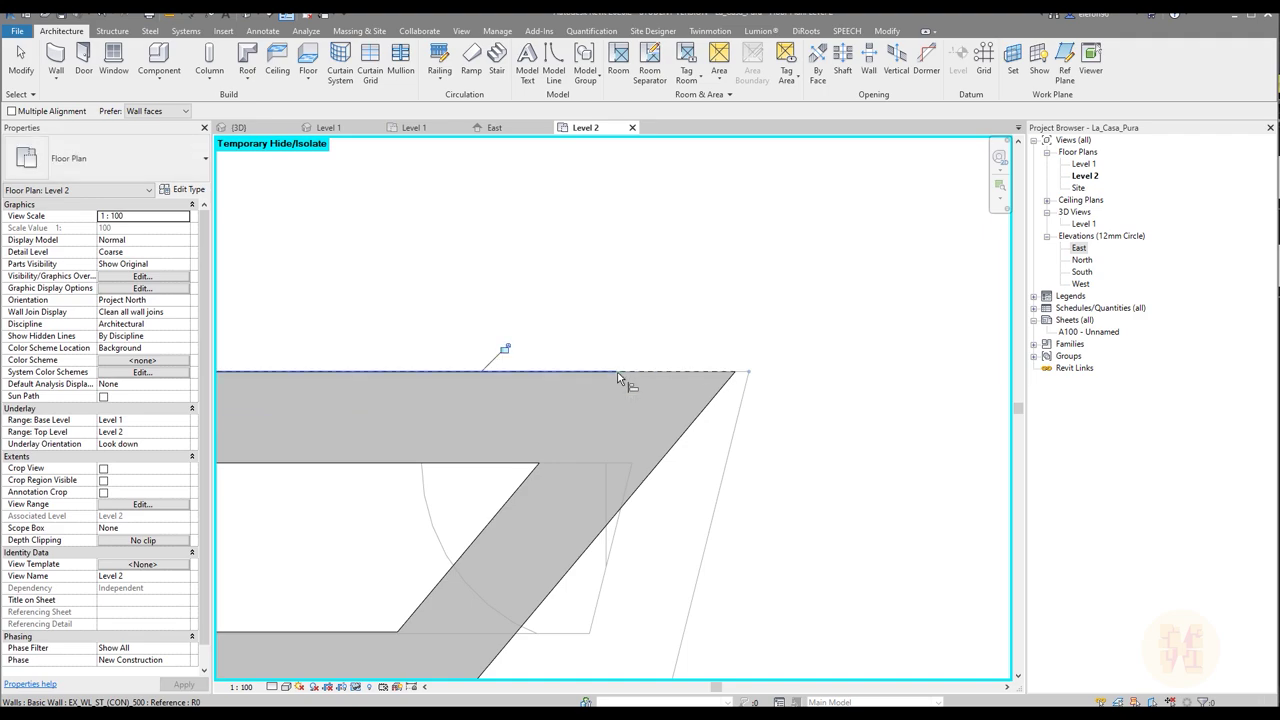
Step: Extend the east end of the north wall and the upper end of the diagonal wall to the Level 1 northeast corner point
left_click(640, 374)
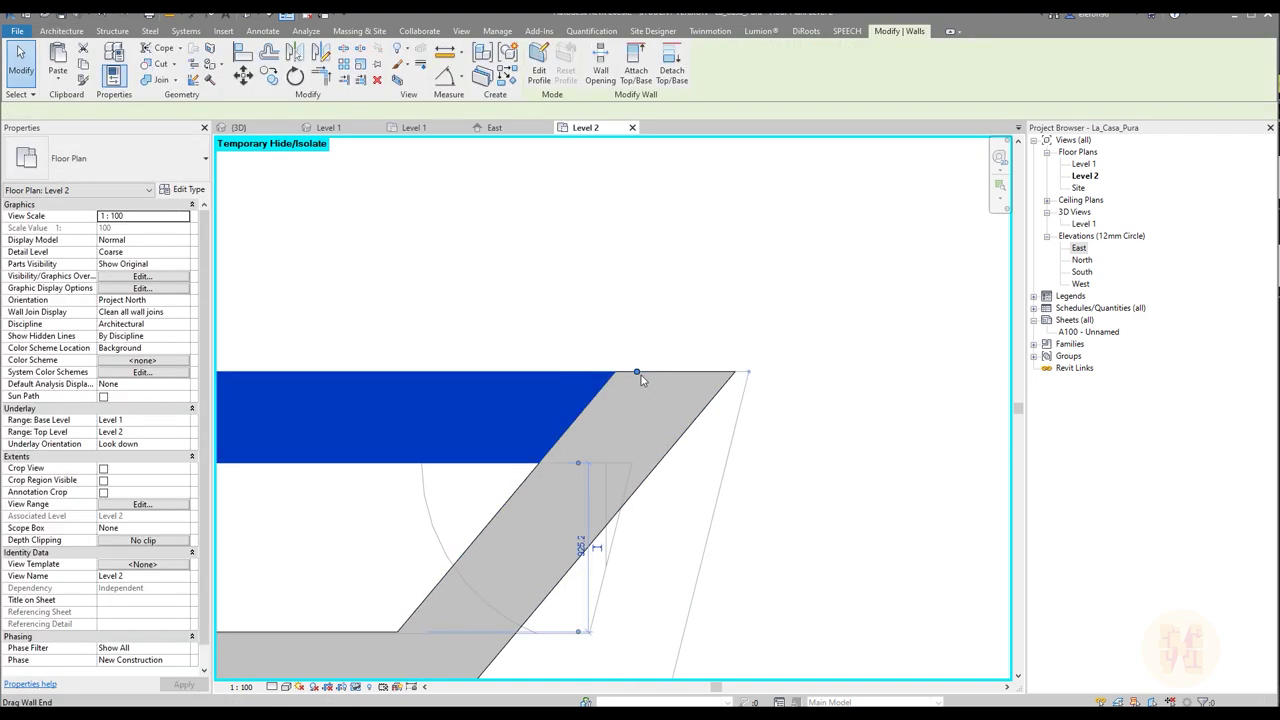
left_click_drag(637, 372, 749, 372)
left_click(823, 486)
left_click(529, 509)
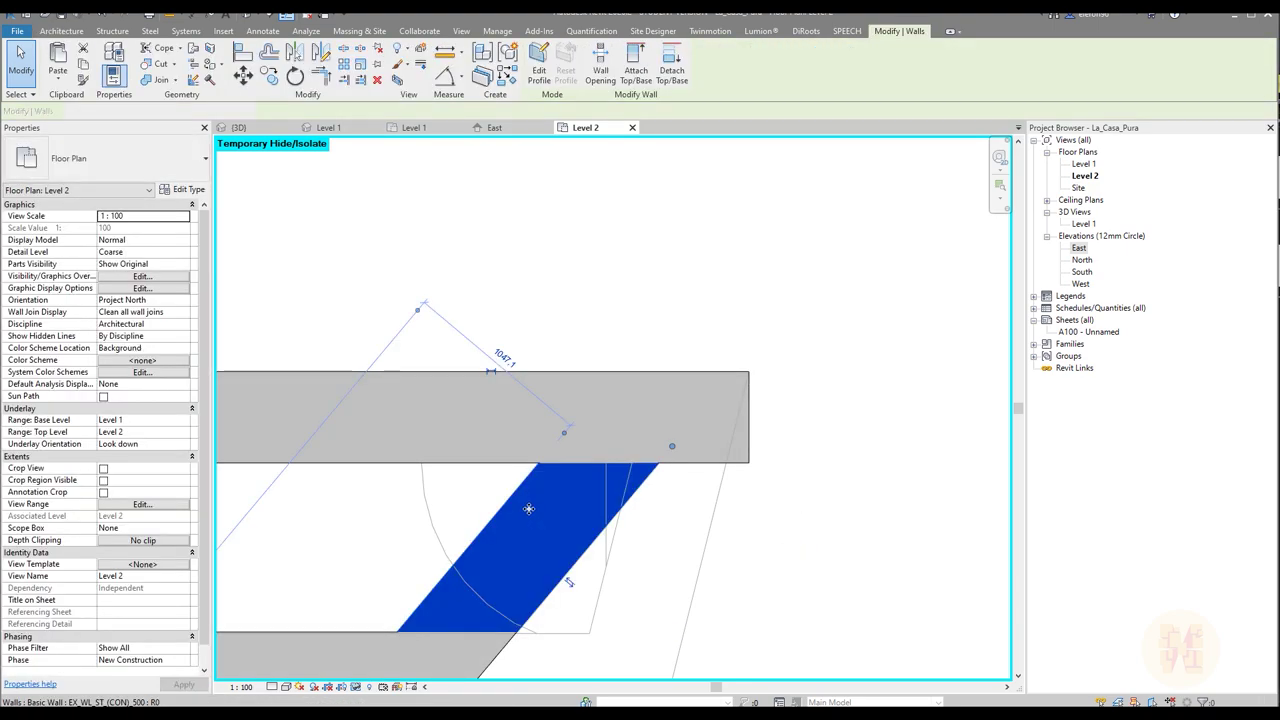
left_click_drag(672, 446, 748, 372)
left_click(737, 408)
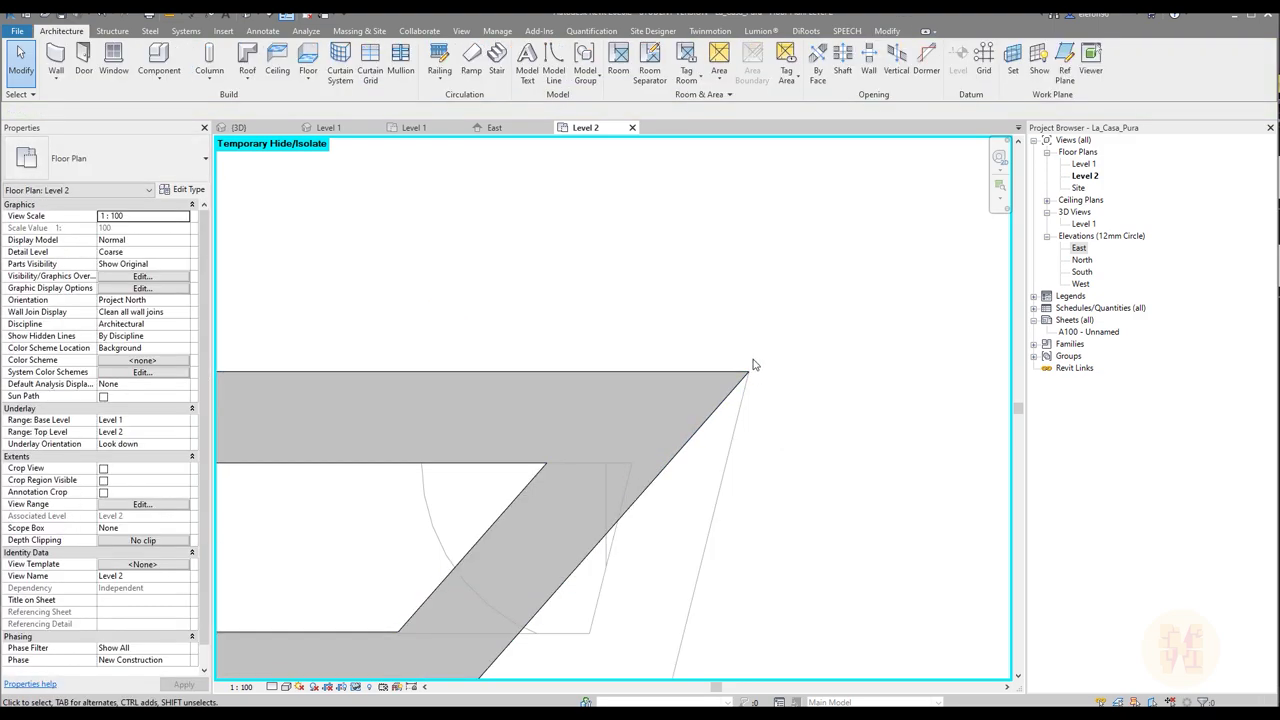
scroll(756, 370, "up", 2)
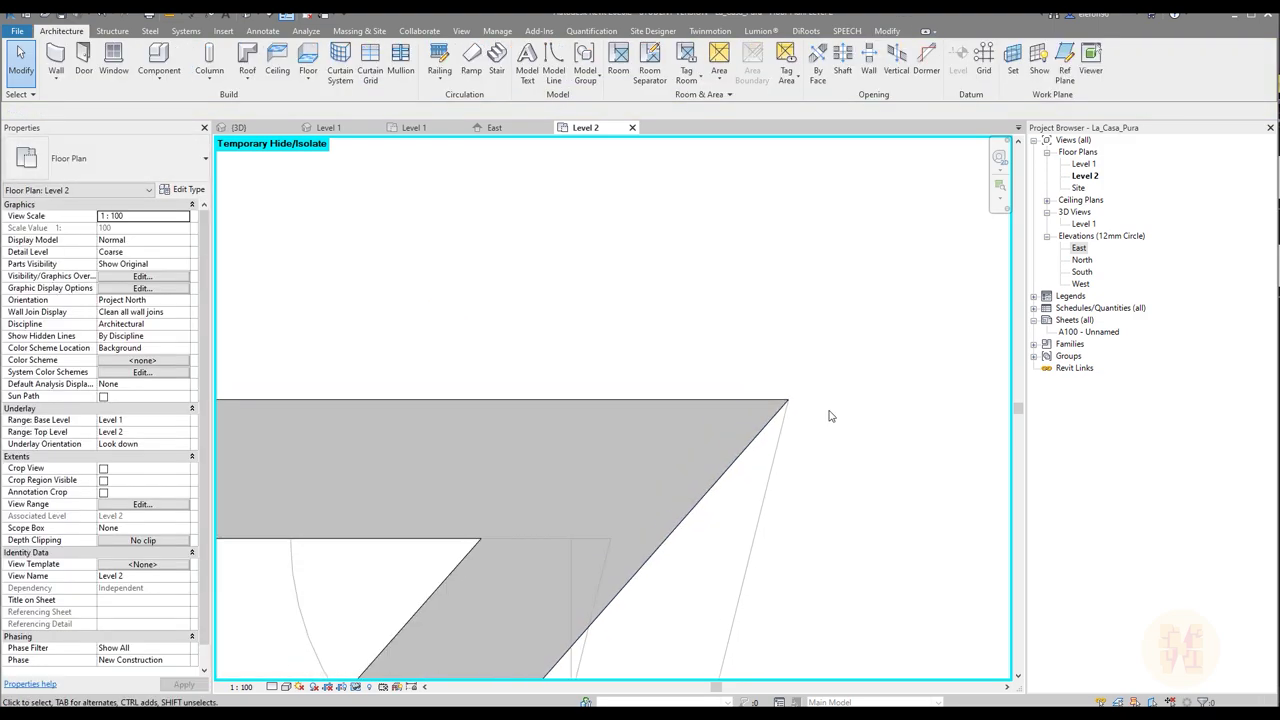
scroll(829, 413, "down", 2)
Step: Align the west face of the short thick wall beside the middle west room with the Level 1 wall face in the underlay
middle_click_drag(490, 415, 980, 364)
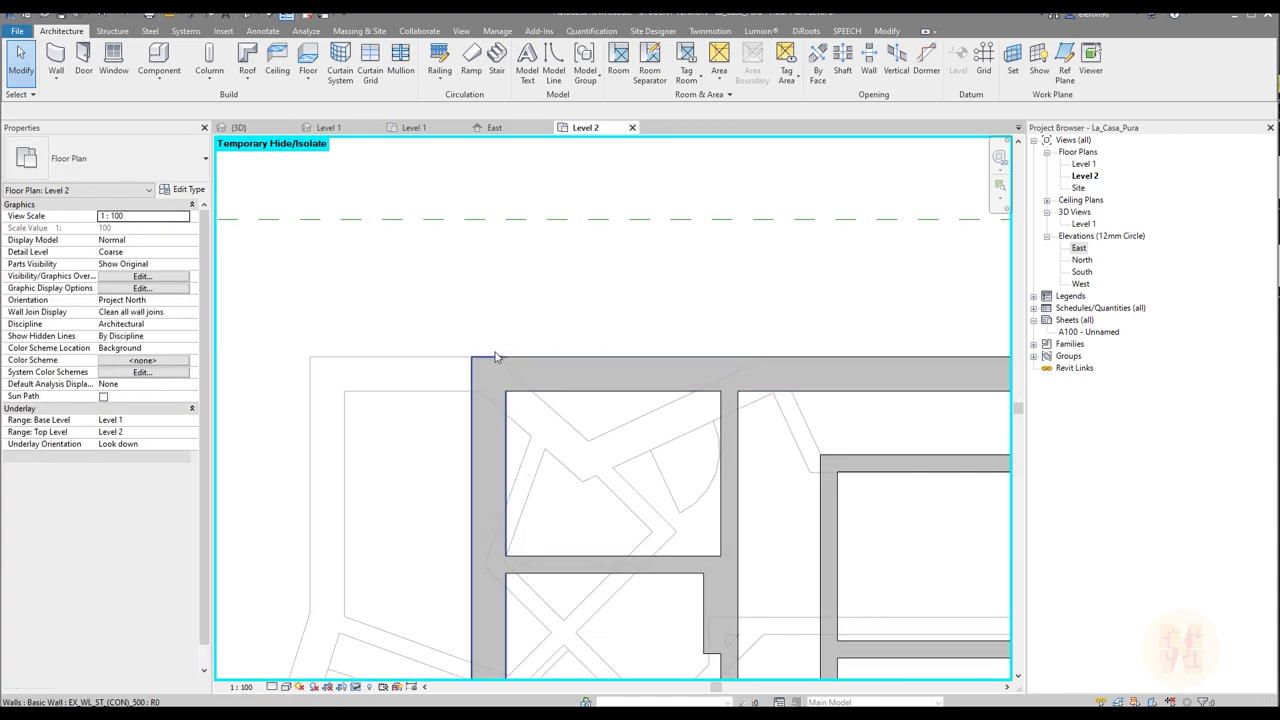
middle_click_drag(455, 359, 534, 377)
scroll(534, 377, "up", 2)
middle_click_drag(654, 485, 659, 180)
middle_click_drag(688, 431, 602, 433)
scroll(731, 470, "down", 2)
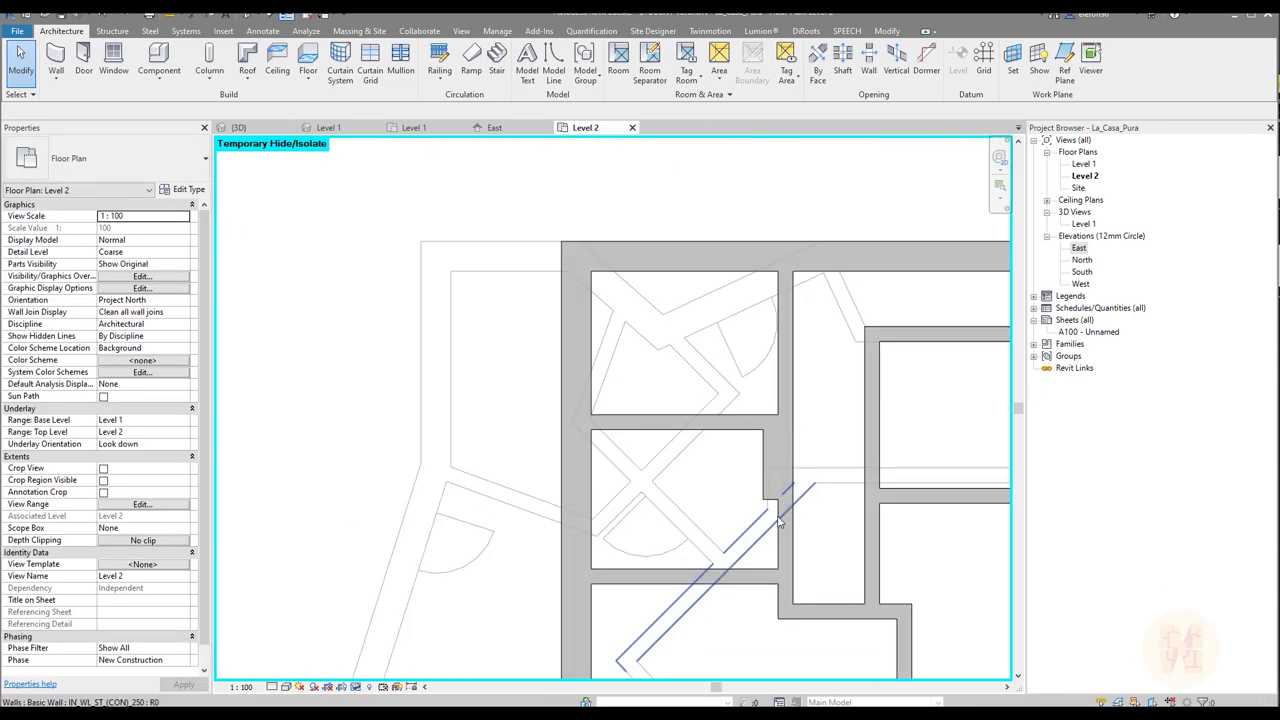
middle_click_drag(812, 460, 729, 423)
scroll(722, 436, "up", 3)
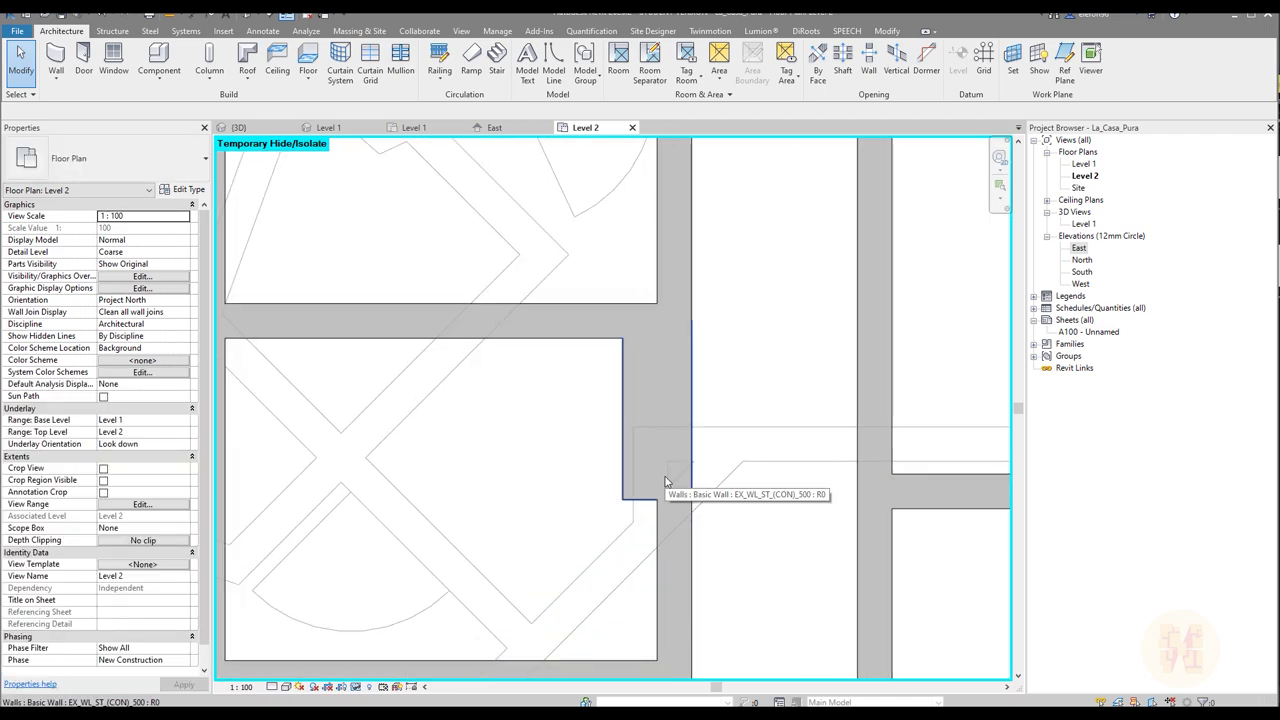
key("a")
key("l")
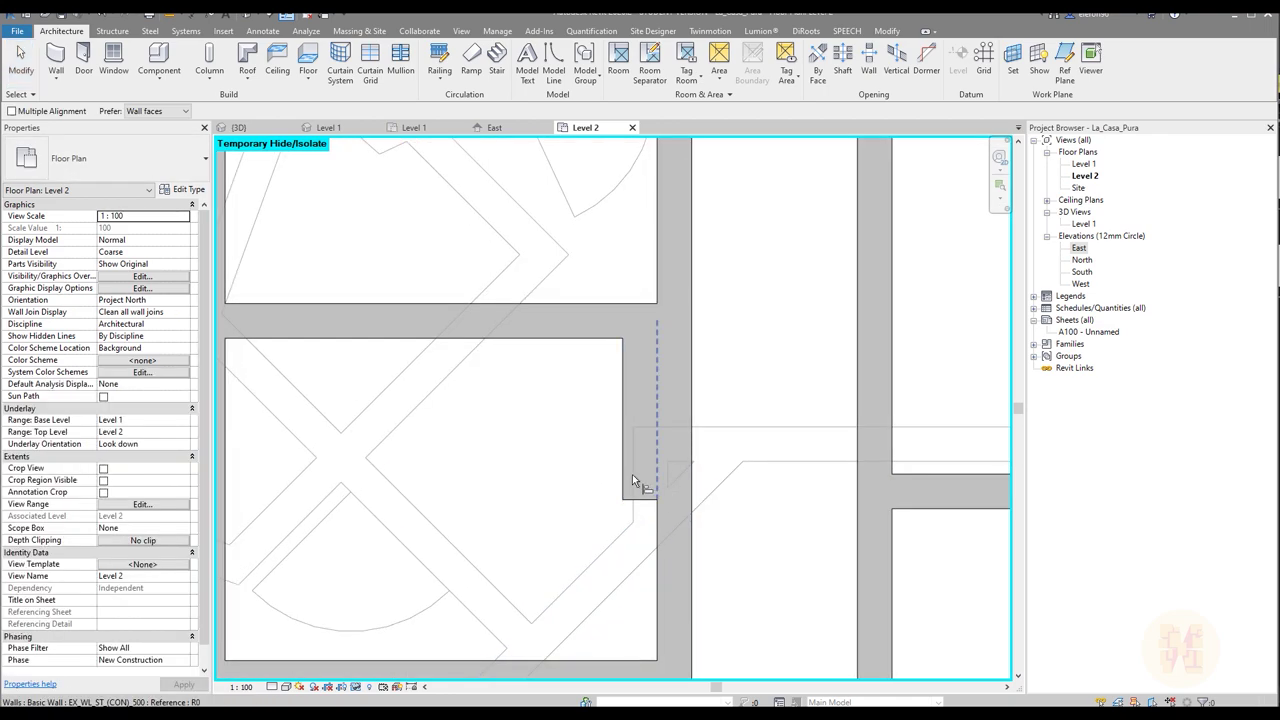
left_click(633, 481)
left_click(626, 479)
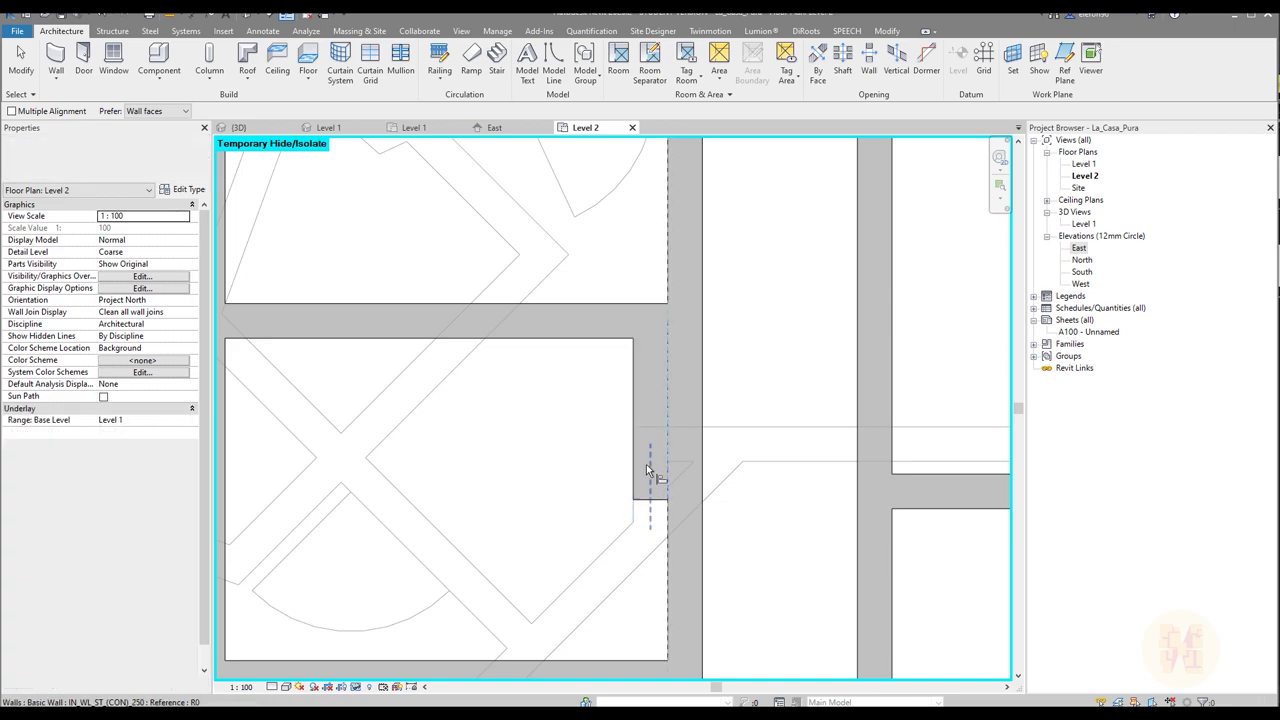
key("Escape")
Step: Extend the short thick wall's south end and align its end face with the Level 1 wall corner point in the underlay
scroll(634, 531, "up", 2)
left_click(765, 468)
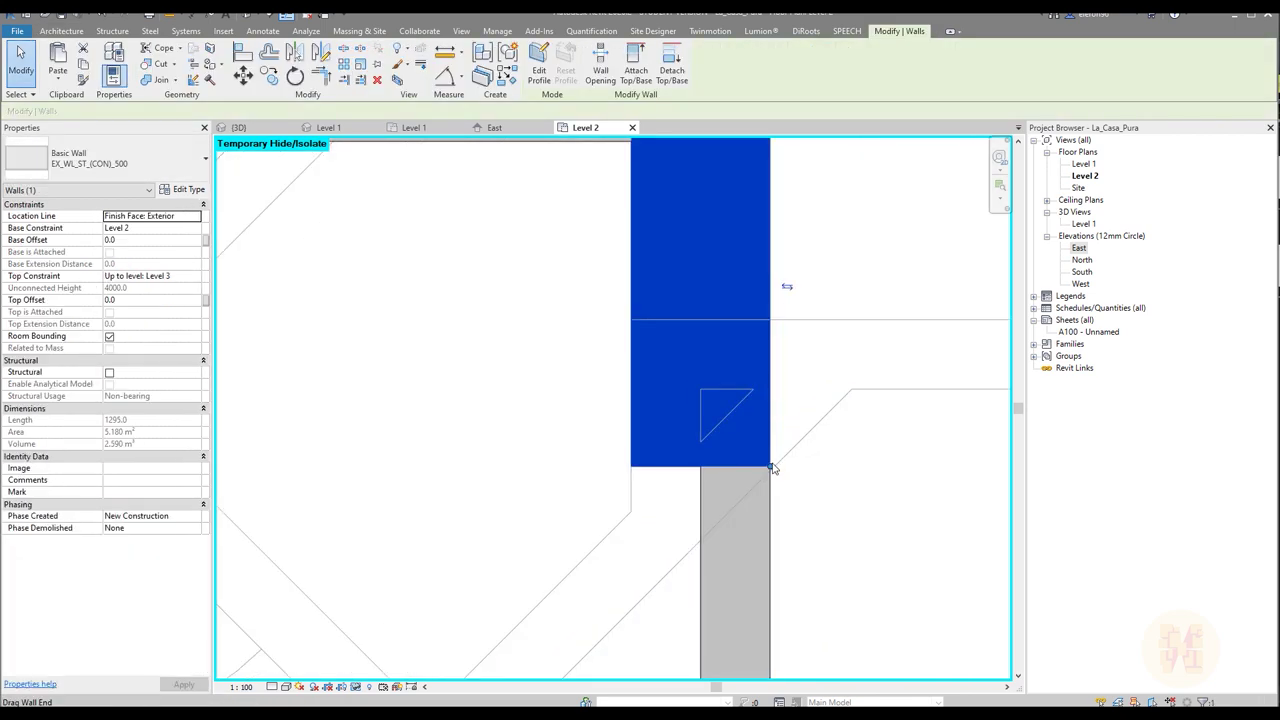
left_click_drag(771, 467, 771, 506)
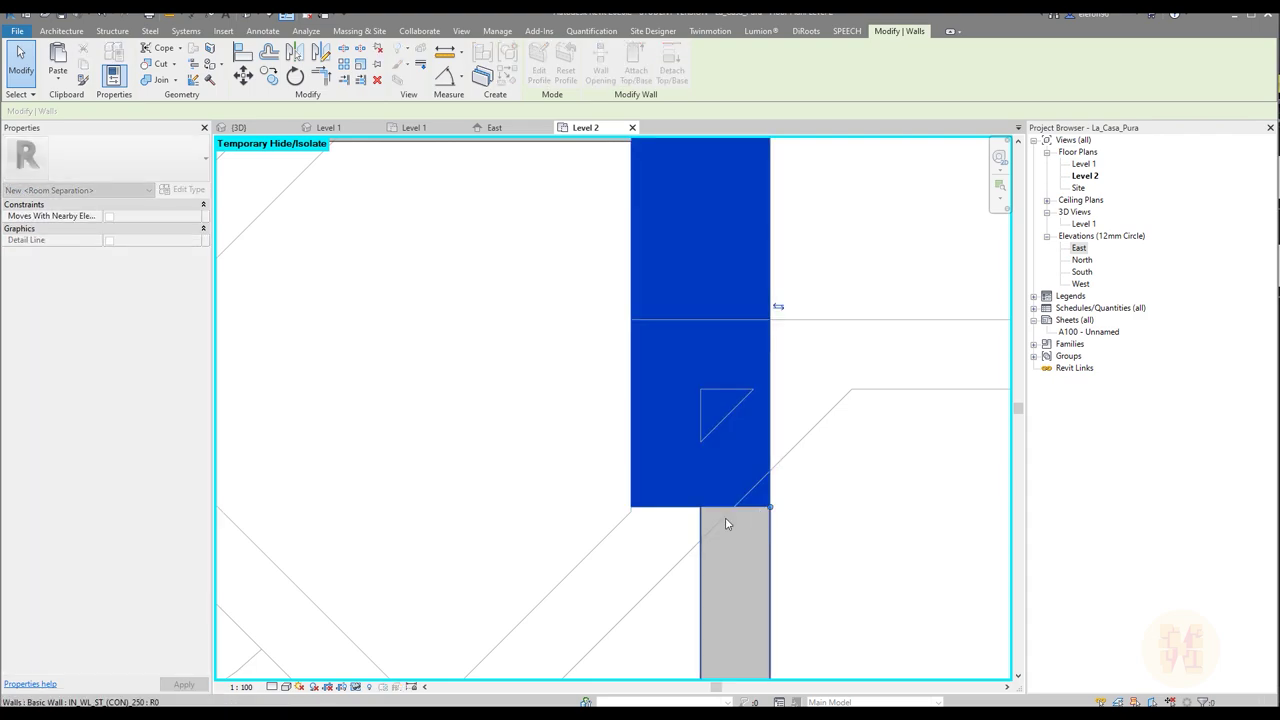
key("Escape")
key("a")
key("l")
key("a")
key("l")
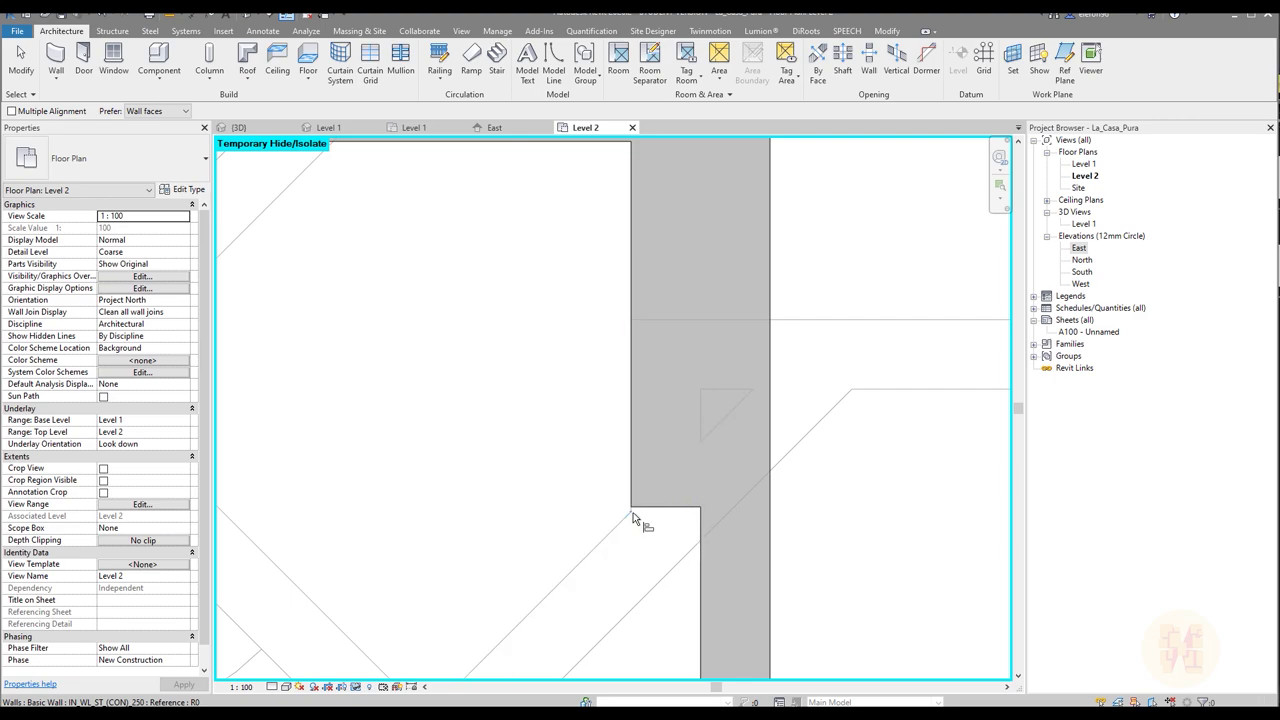
left_click(670, 525)
key("Escape")
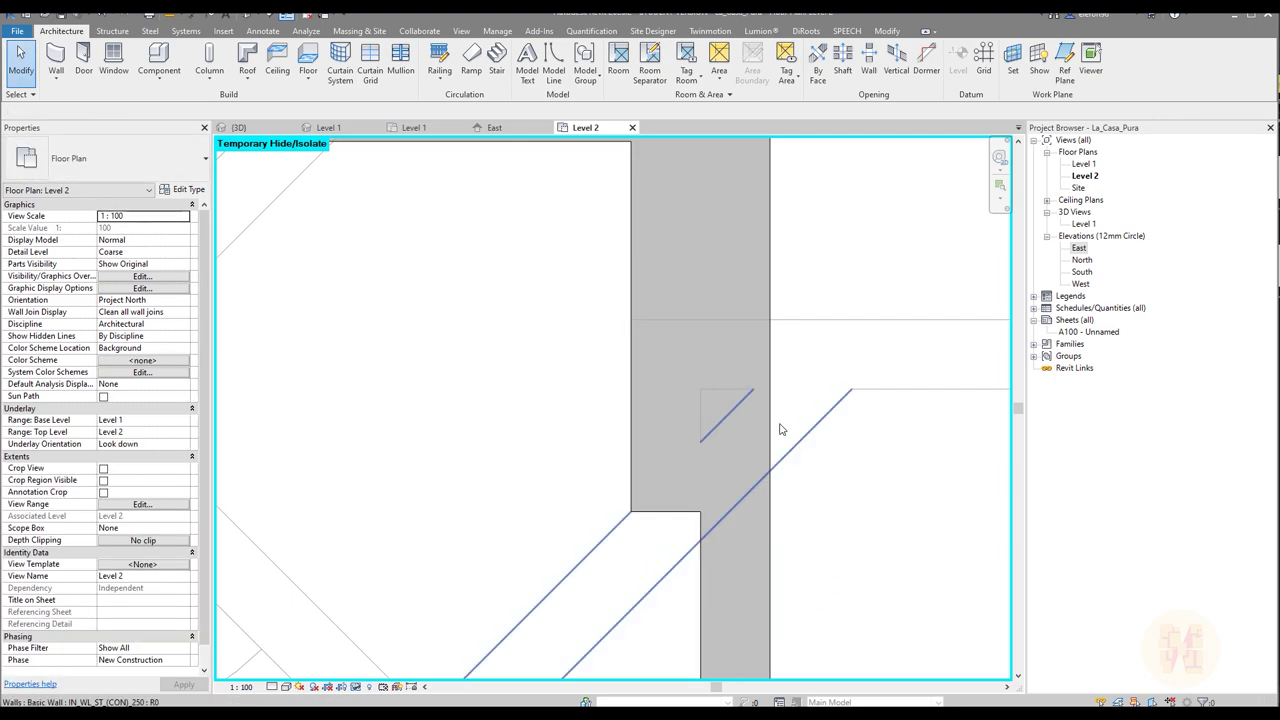
Step: Align the north face of the horizontal partition between the two east rooms with the Level 1 wall face in the underlay
scroll(795, 437, "down", 5)
middle_click_drag(777, 529, 587, 445)
scroll(629, 509, "down", 4)
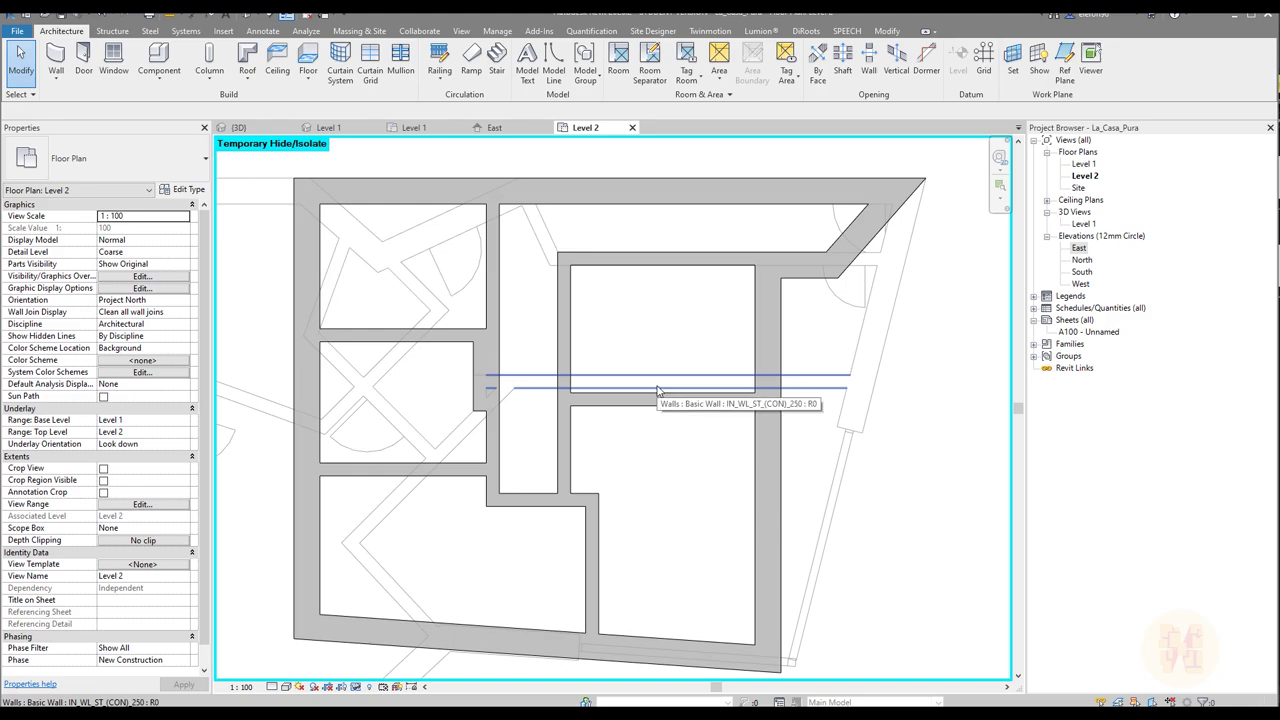
key("a")
key("l")
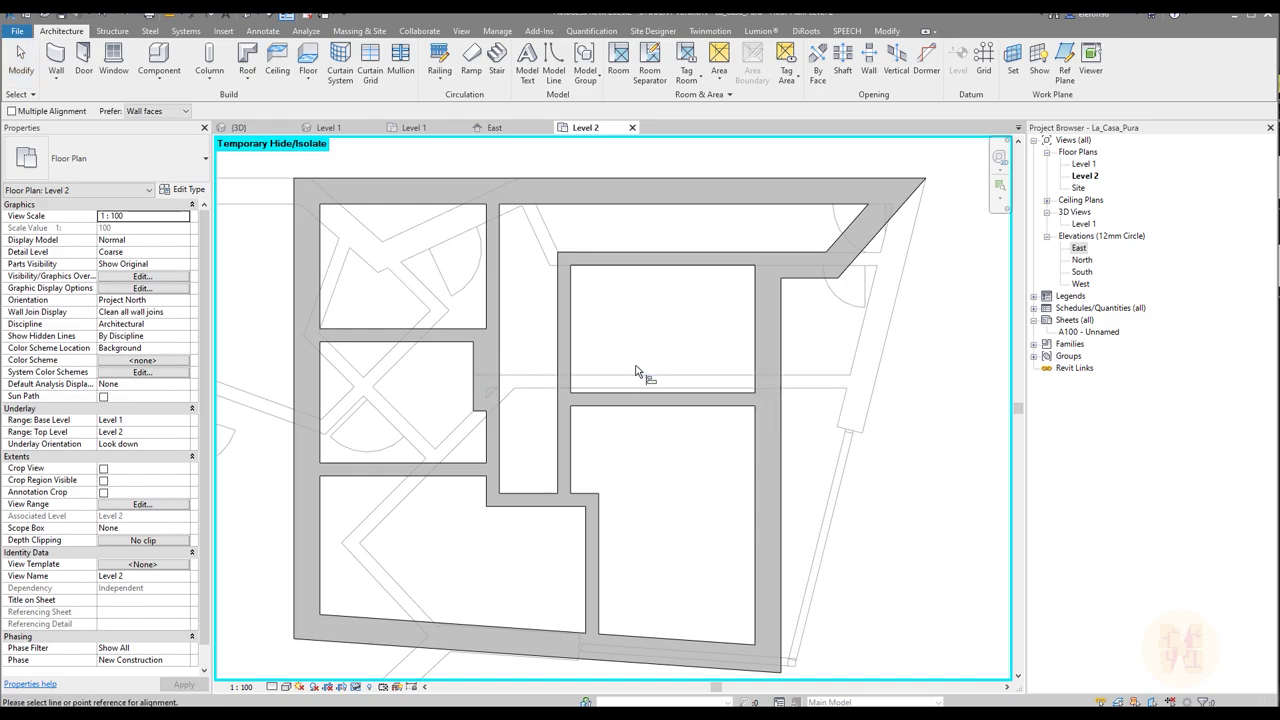
left_click(645, 377)
left_click(650, 392)
key("Escape")
key("Escape")
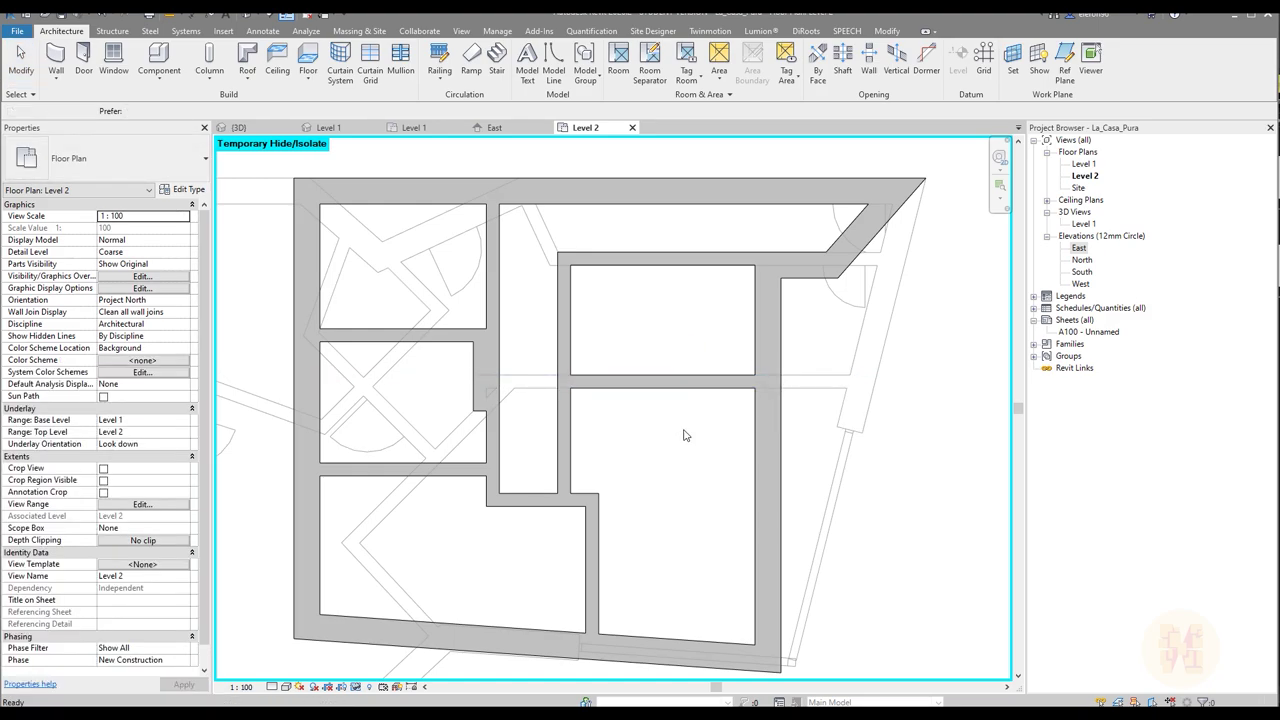
Step: Align the outer face of the sloping Level 2 south exterior wall with the Level 1 south wall face in the underlay
middle_click_drag(771, 563, 787, 455)
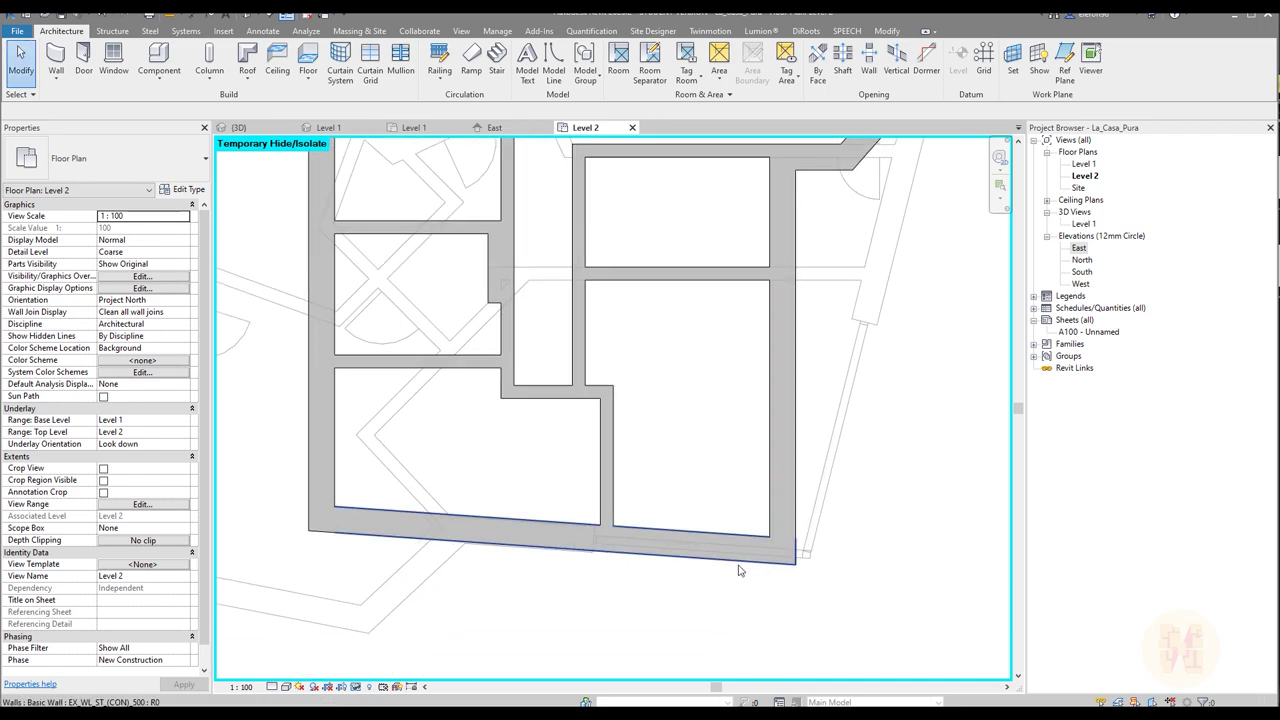
middle_click_drag(599, 541, 645, 493)
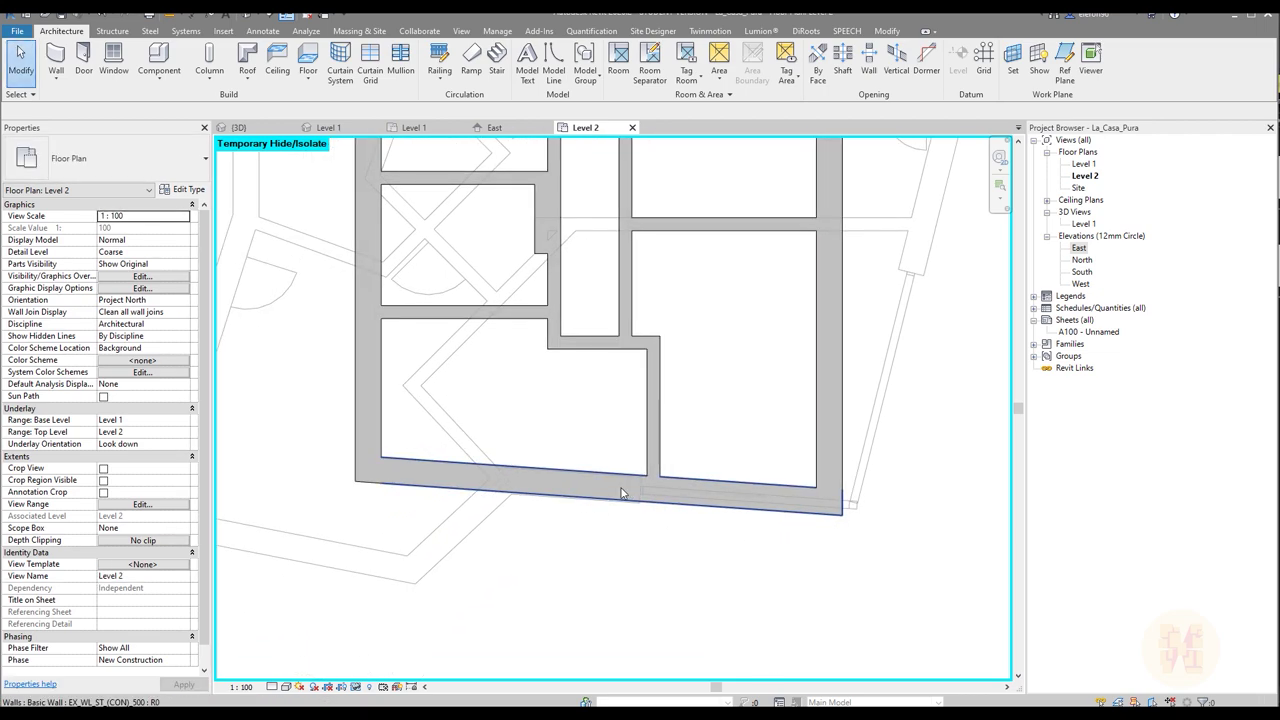
key("a")
key("l")
left_click(621, 492)
scroll(567, 490, "up", 4)
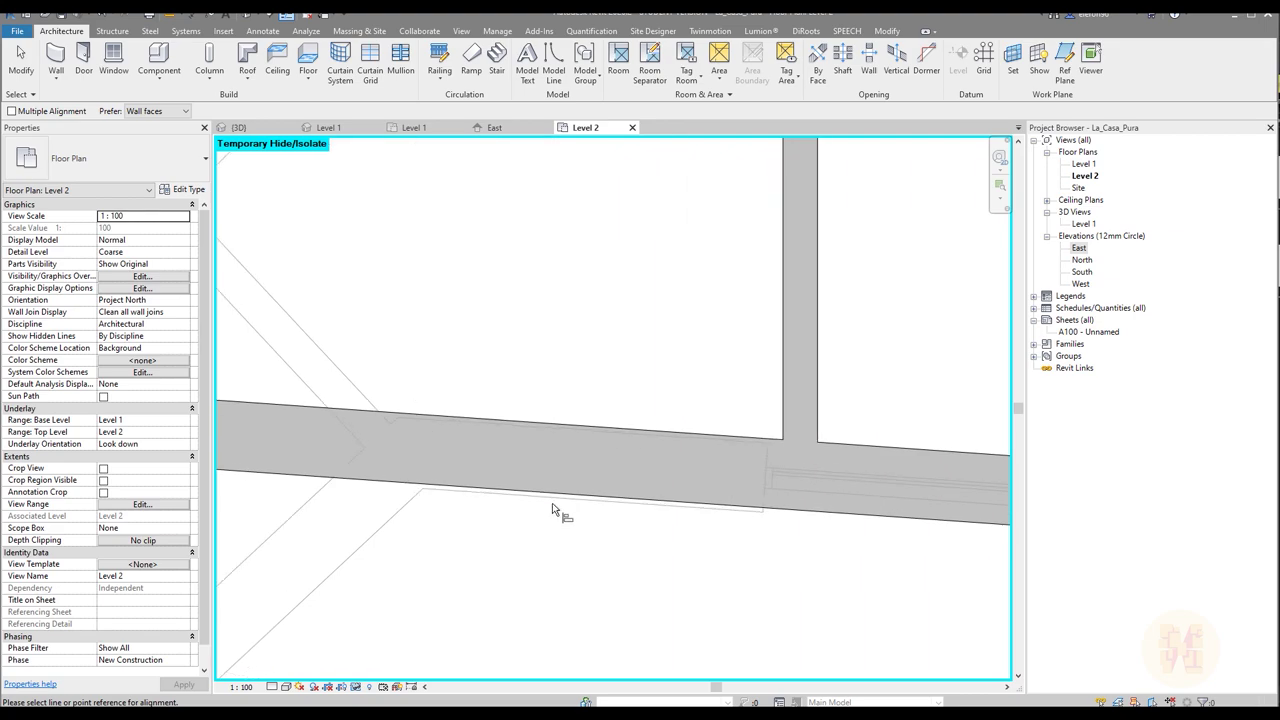
left_click(561, 500)
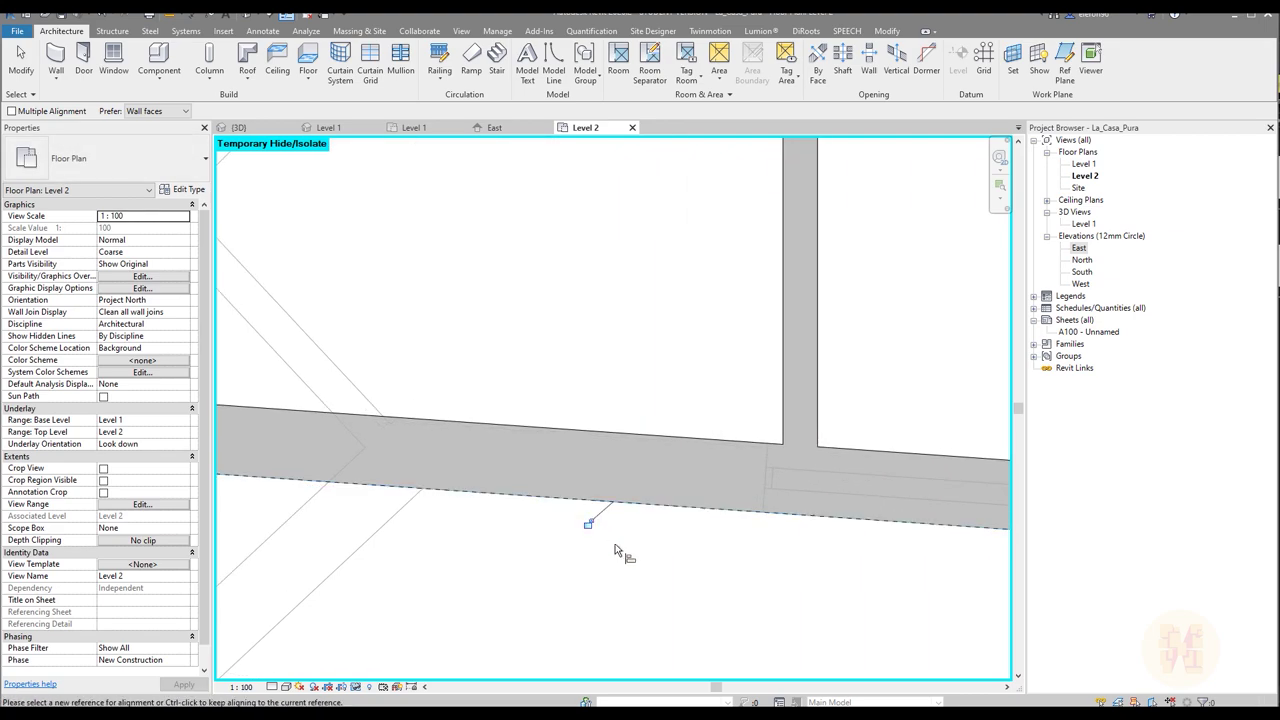
scroll(615, 549, "down", 4)
key("Escape")
key("Escape")
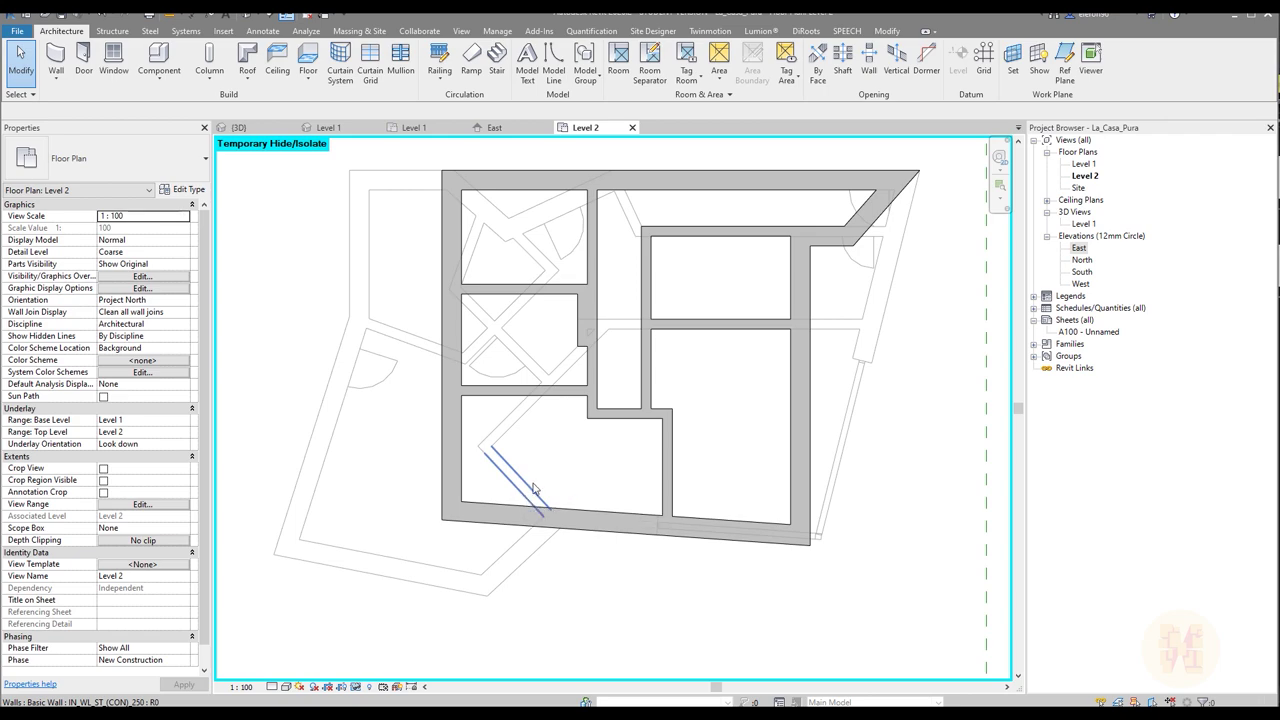
Step: Align the north face of the horizontal wall above the northeast room with the matching Level 1 wall face in the underlay
scroll(857, 190, "up", 5)
key("a")
key("l")
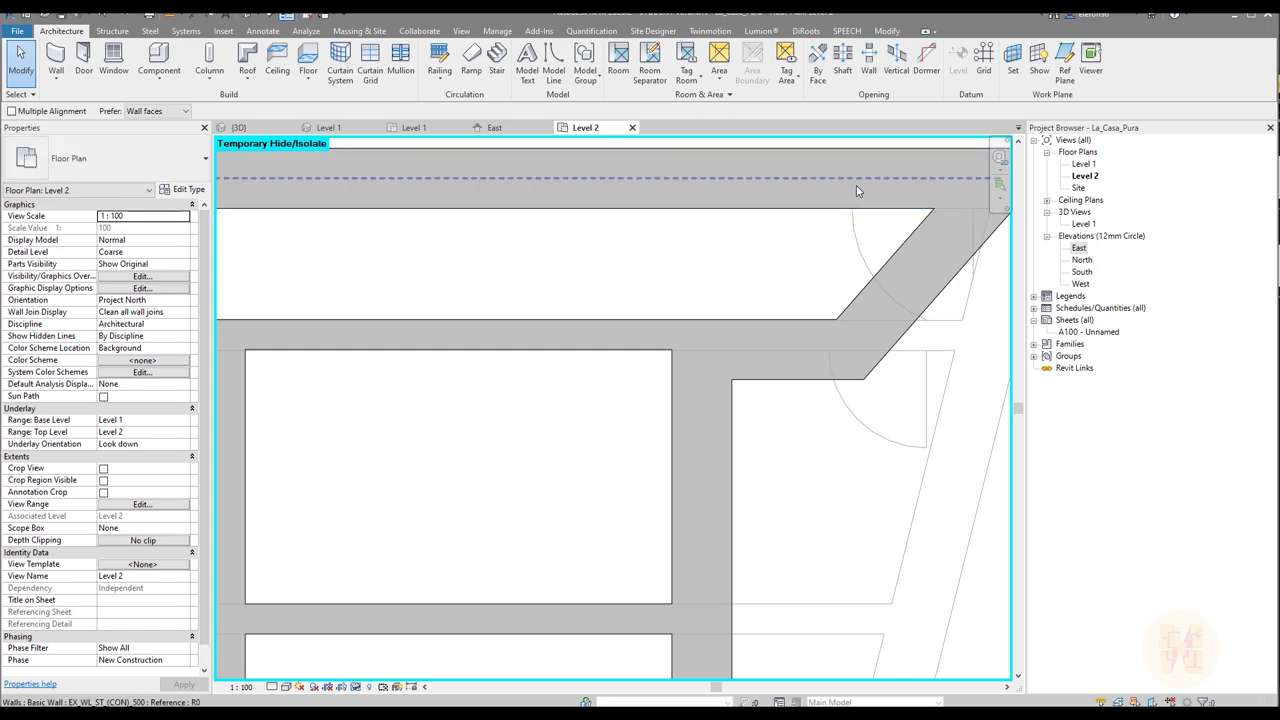
left_click(945, 321)
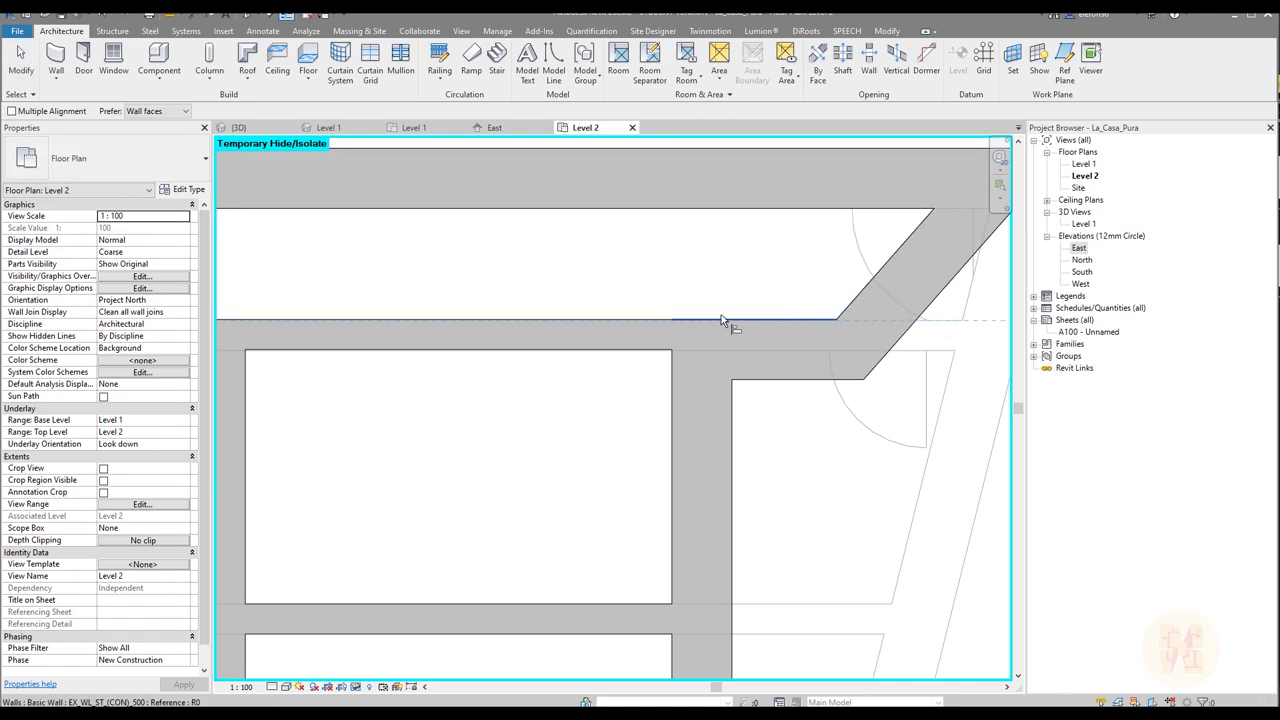
key("Escape")
key("Escape")
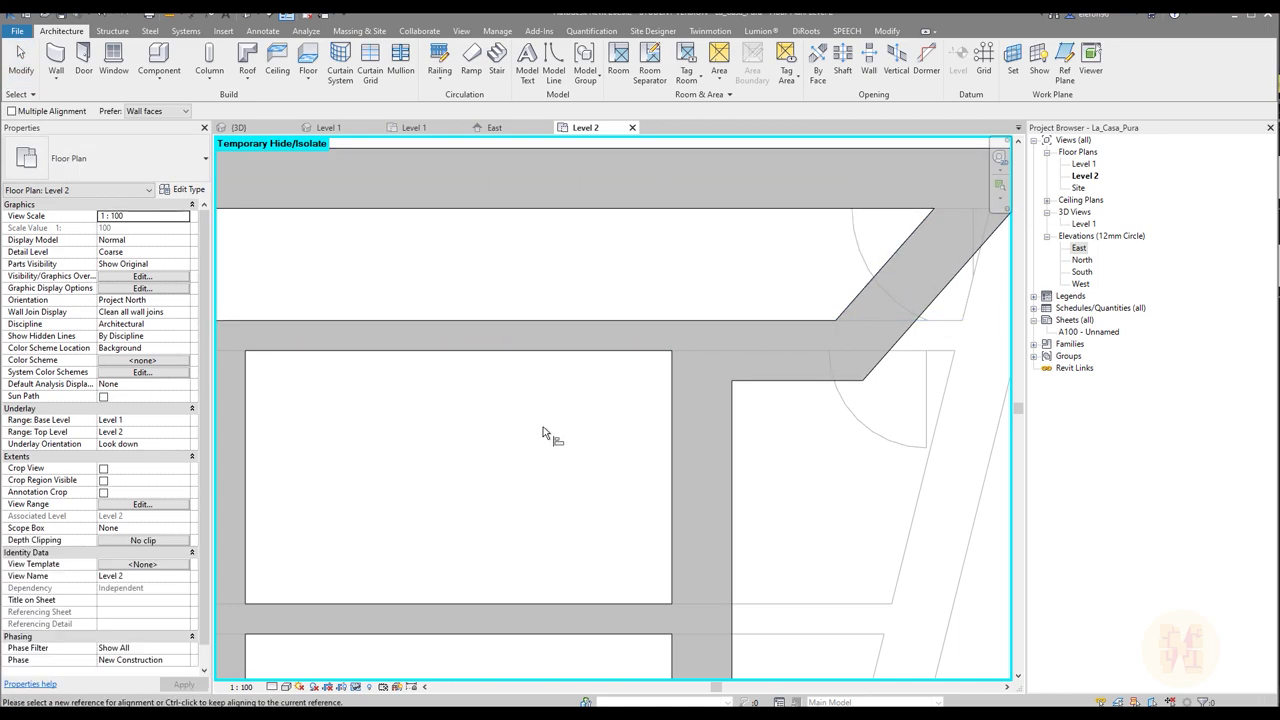
scroll(600, 400, "down", 3)
mouse_move(606, 400)
middle_mouse_down()
mouse_move(837, 340)
mouse_move(849, 319)
middle_mouse_up()
middle_click_drag(731, 395, 790, 326)
mouse_move(799, 430)
middle_mouse_down()
mouse_move(834, 411)
mouse_move(951, 413)
middle_mouse_up()
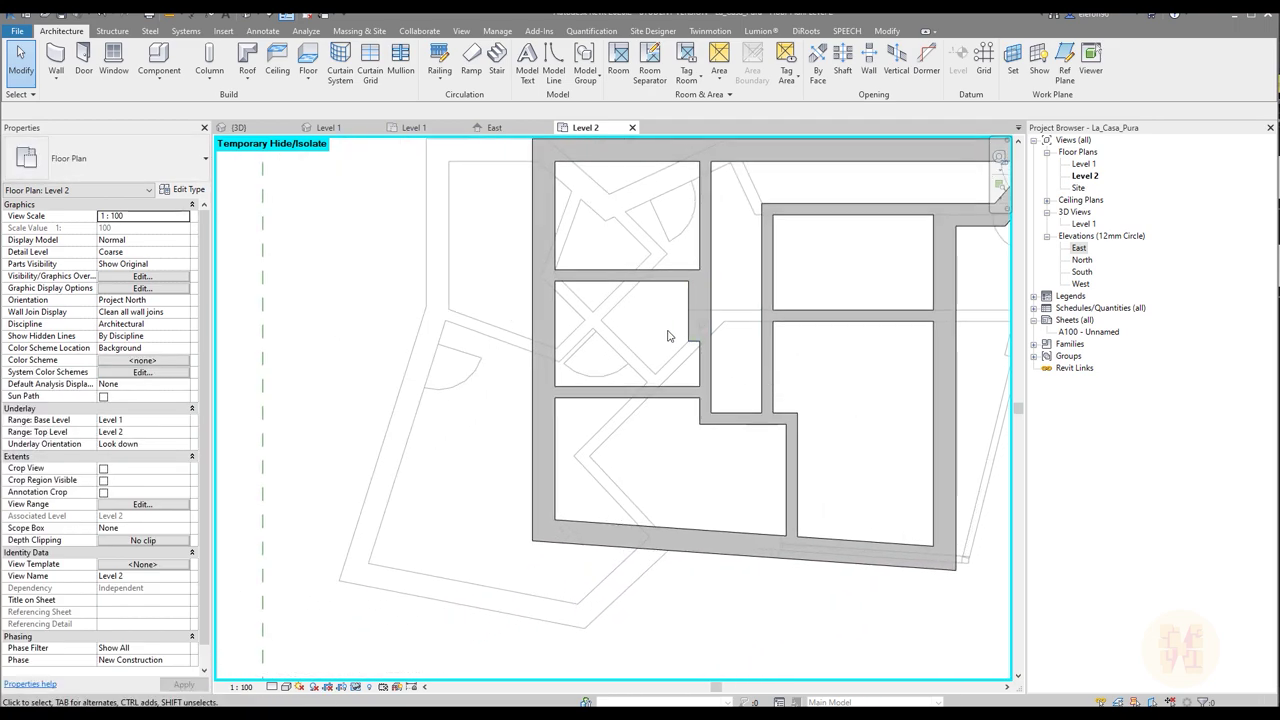
Step: Nudge the vertical partition on the west side of the two east rooms slightly east in five small increments
middle_click_drag(676, 337, 660, 455)
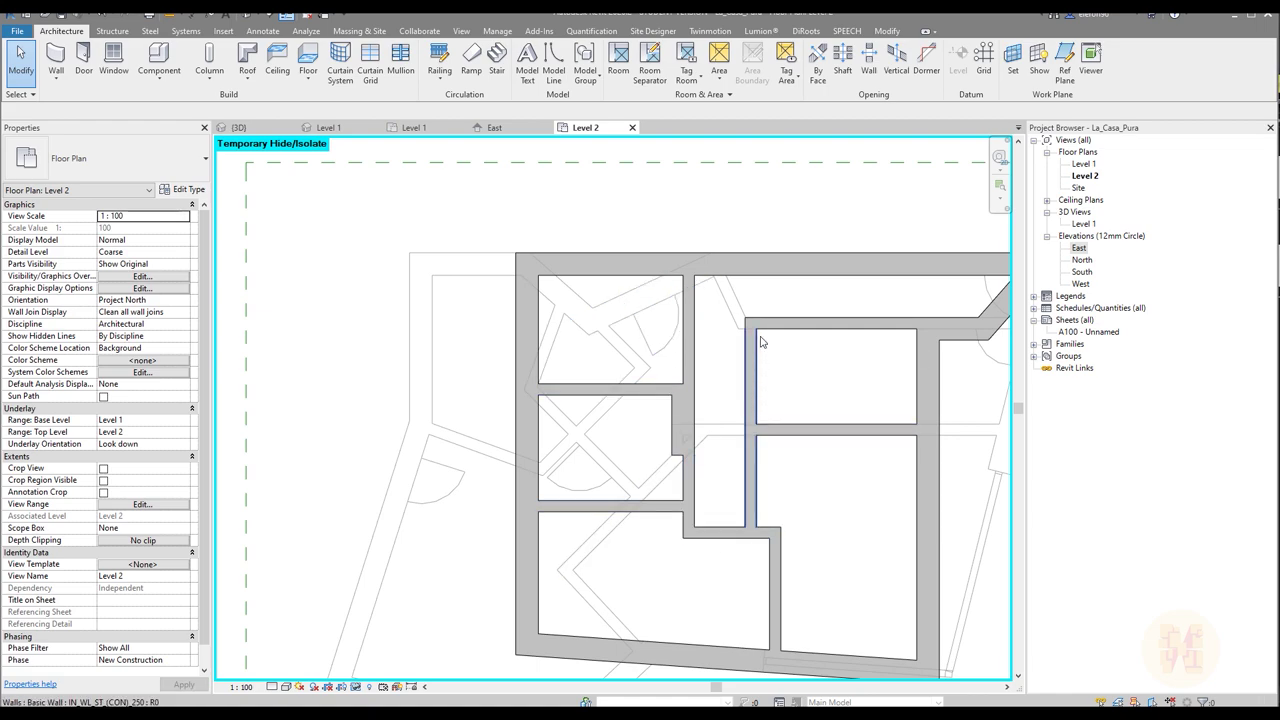
scroll(760, 340, "up", 6)
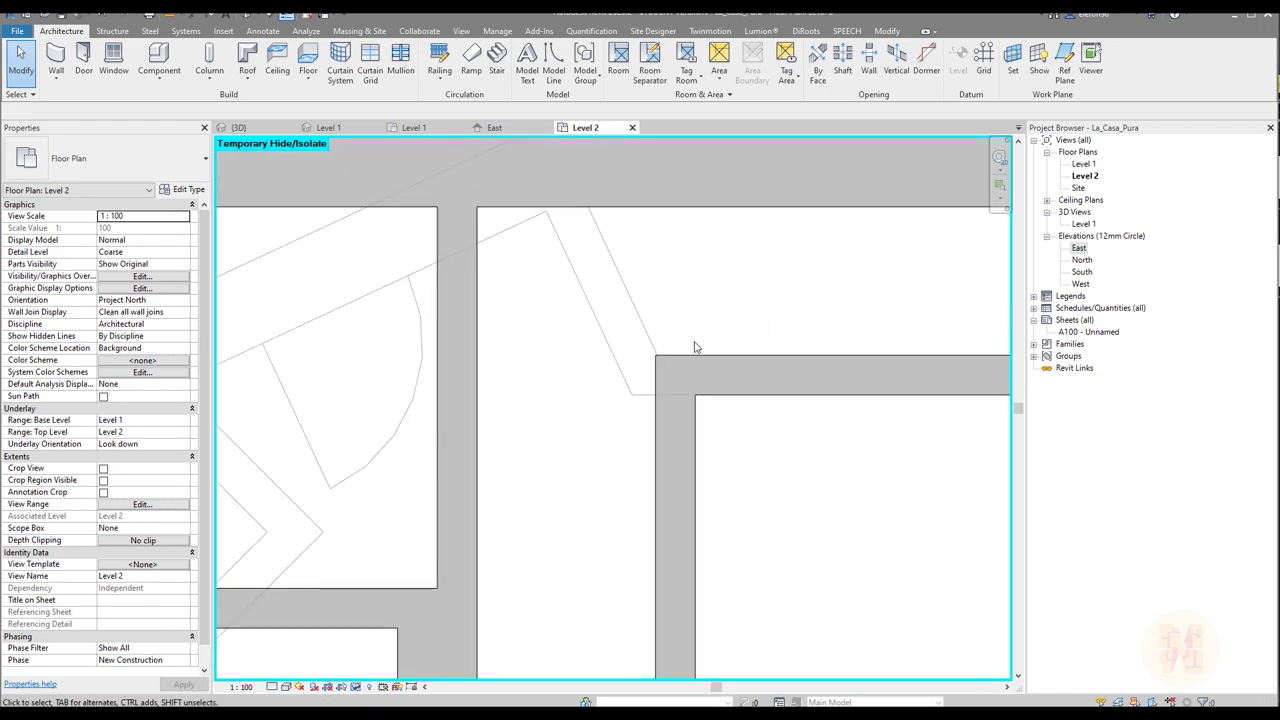
left_click(612, 572)
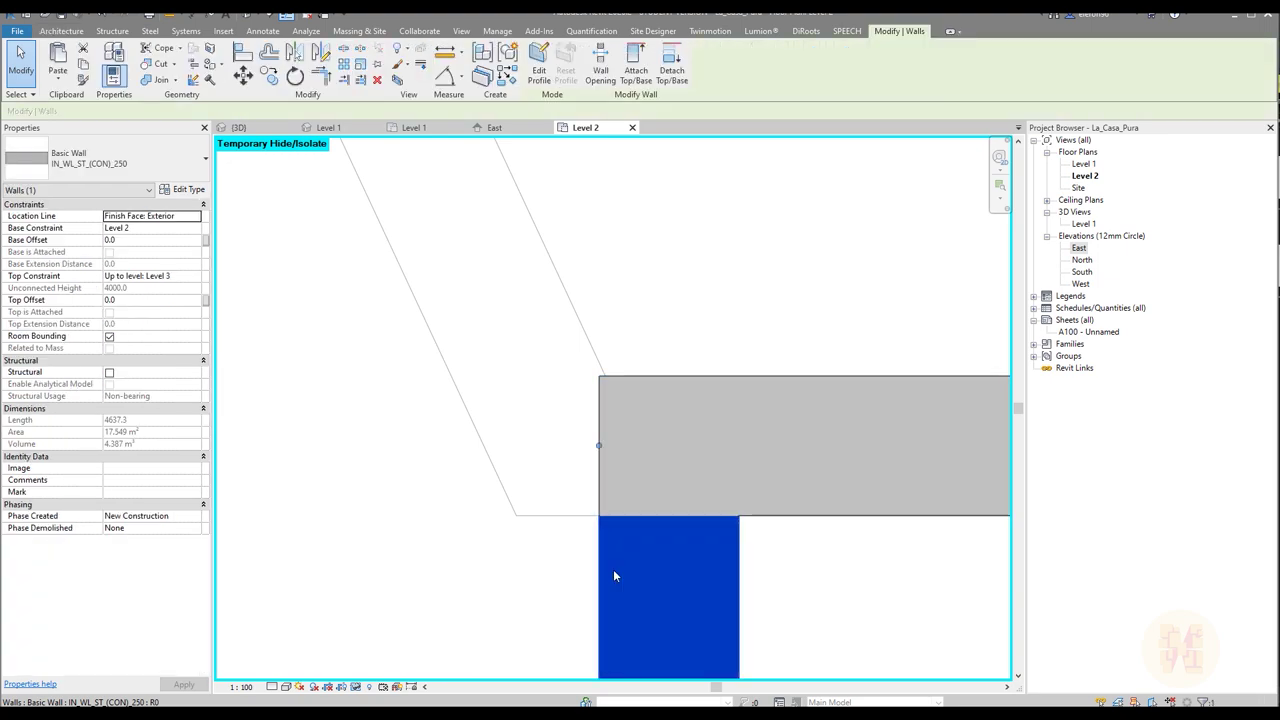
key("Right")
key("Right")
key("Right")
key("Right")
key("Right")
key("Escape")
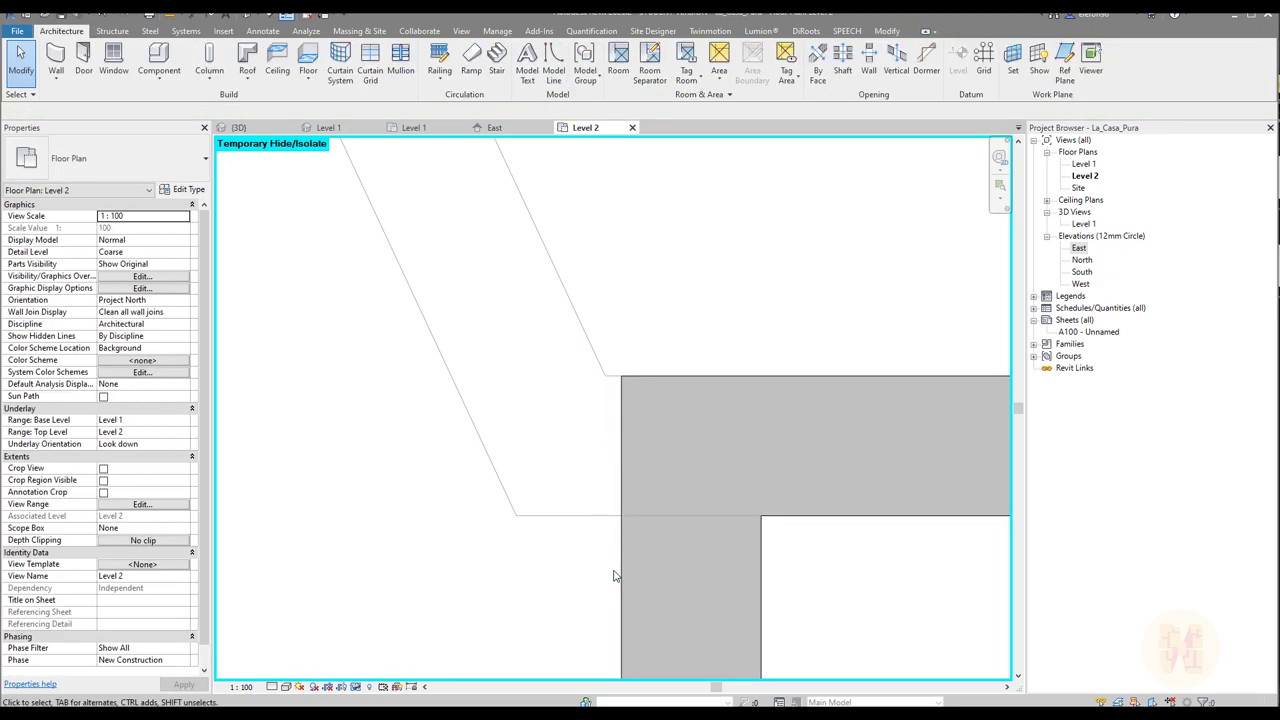
Step: Try to align the partition corner's west end with the Level 1 wall corner in the underlay, and undo the alignment
key("a")
key("l")
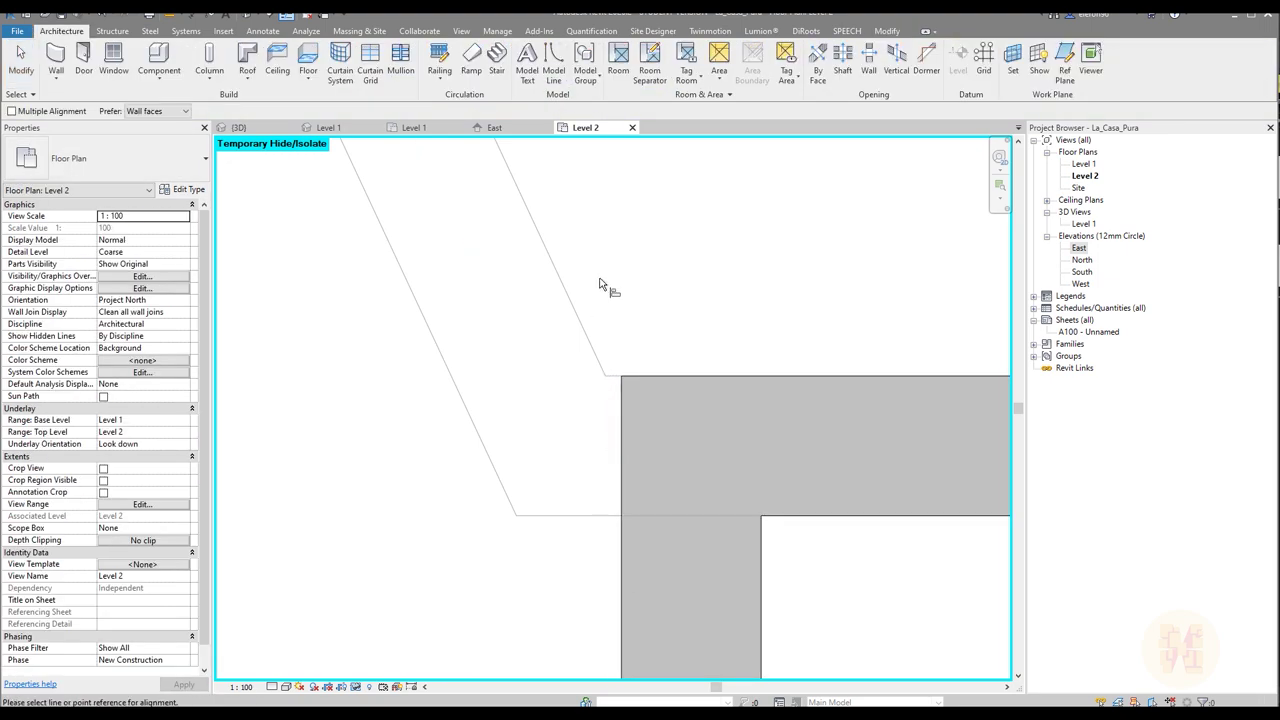
left_click(606, 376)
left_click(622, 418)
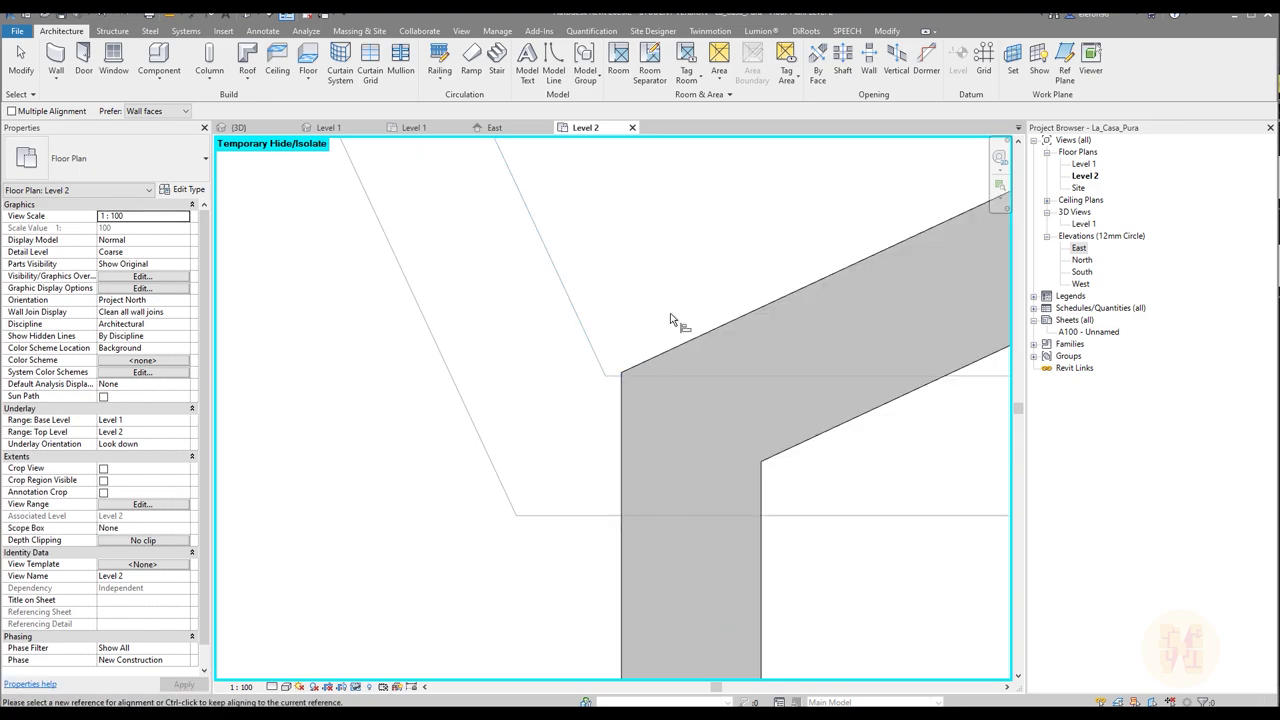
key("ctrl+z")
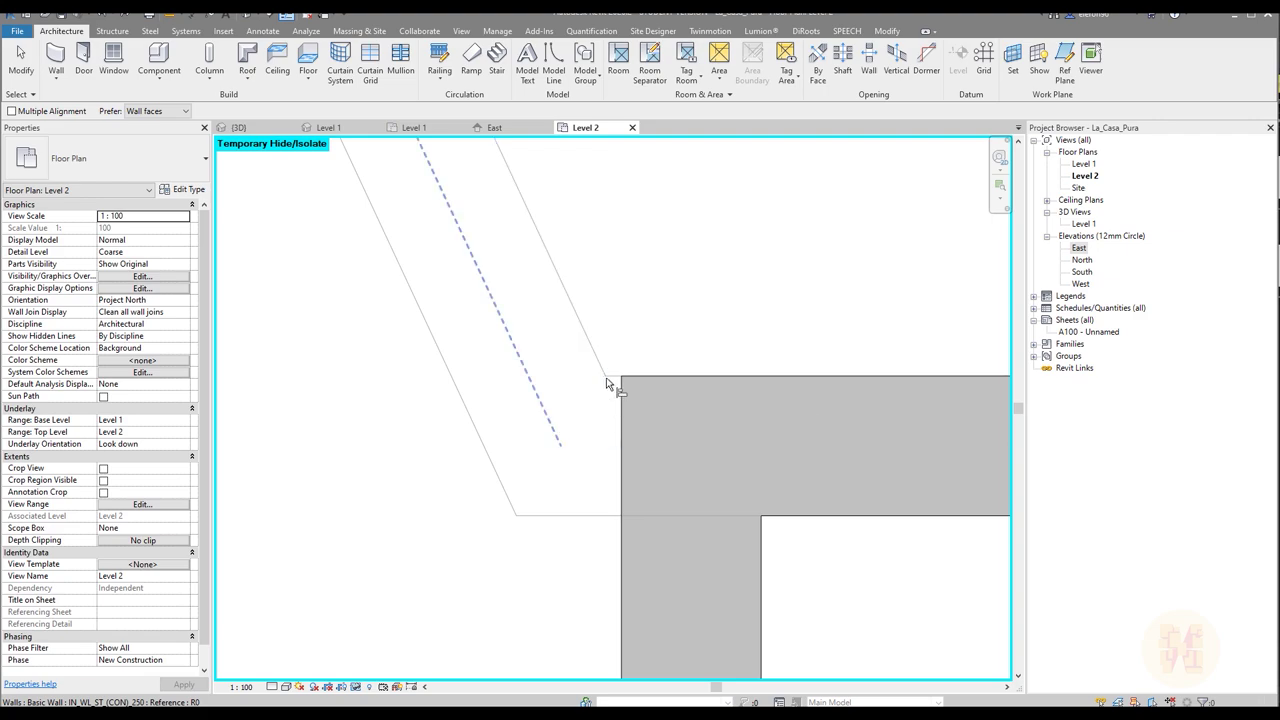
key("Tab")
key("Tab")
key("Escape")
scroll(635, 287, "down", 5)
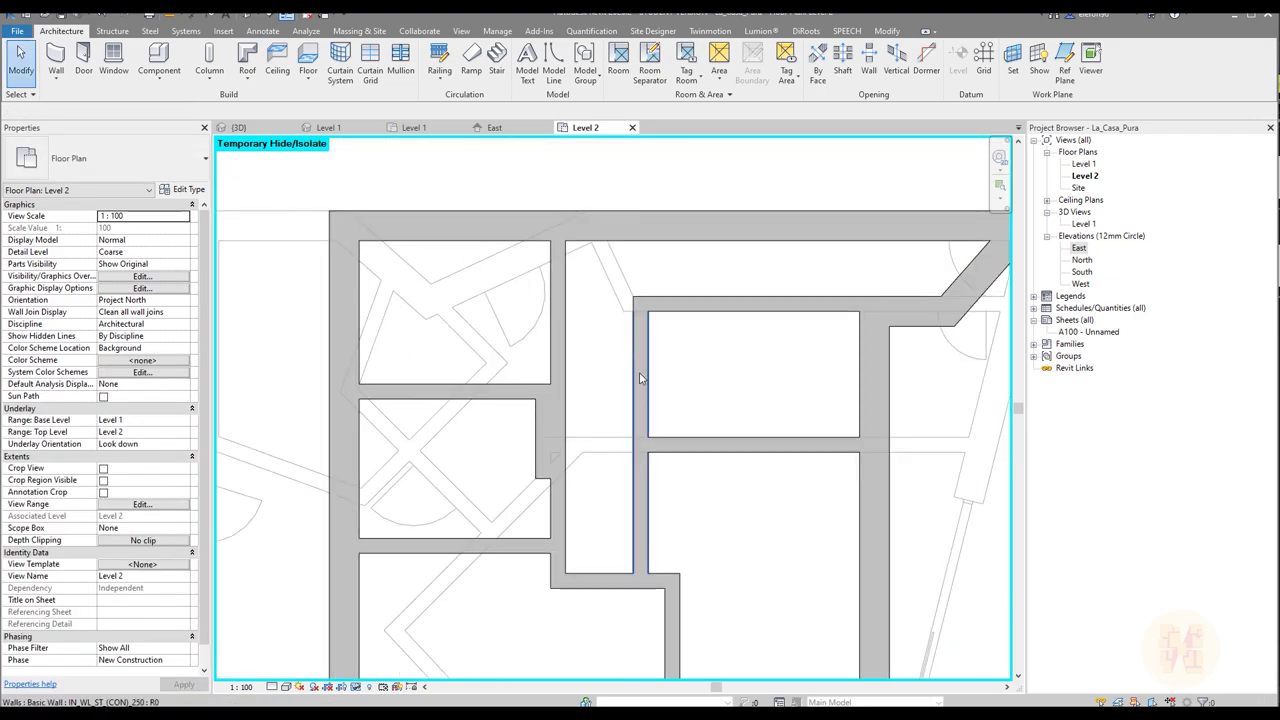
Step: Dimension the clear distance between the lower vertical partition's east face and the east exterior wall's inner face
middle_click_drag(749, 551, 608, 453)
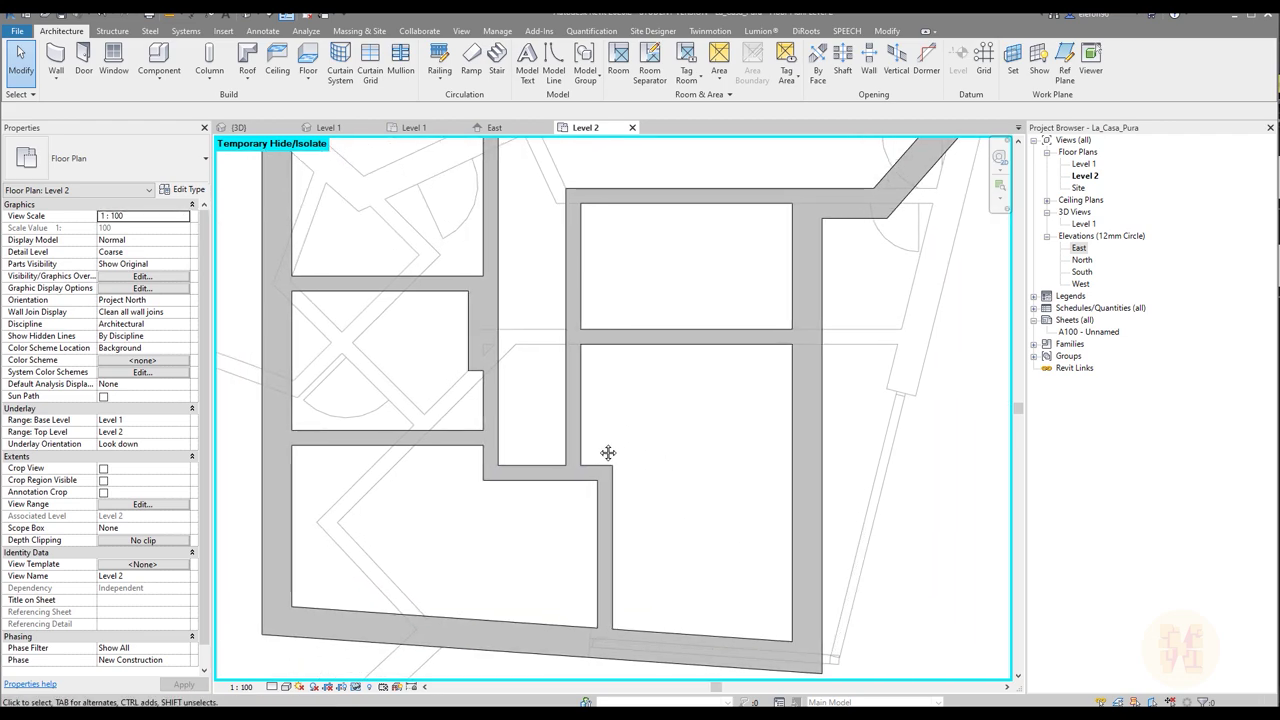
key("d")
key("i")
scroll(728, 486, "up", 4)
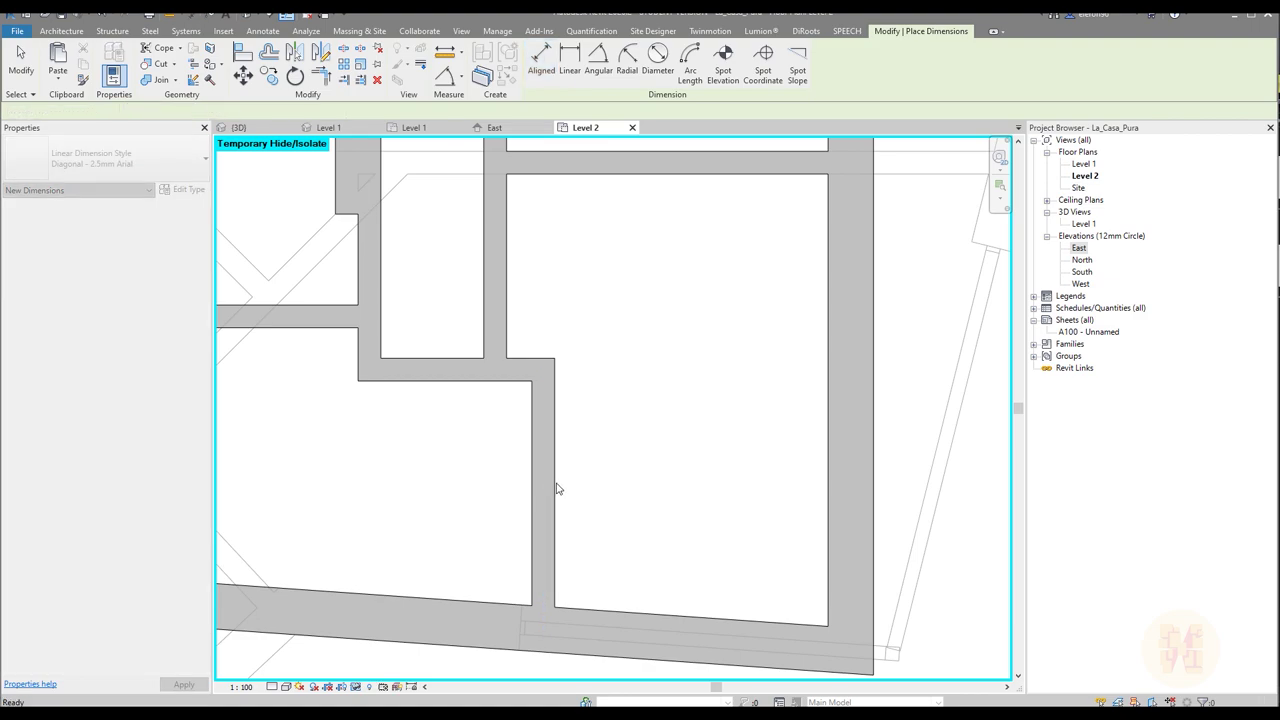
left_click(560, 488)
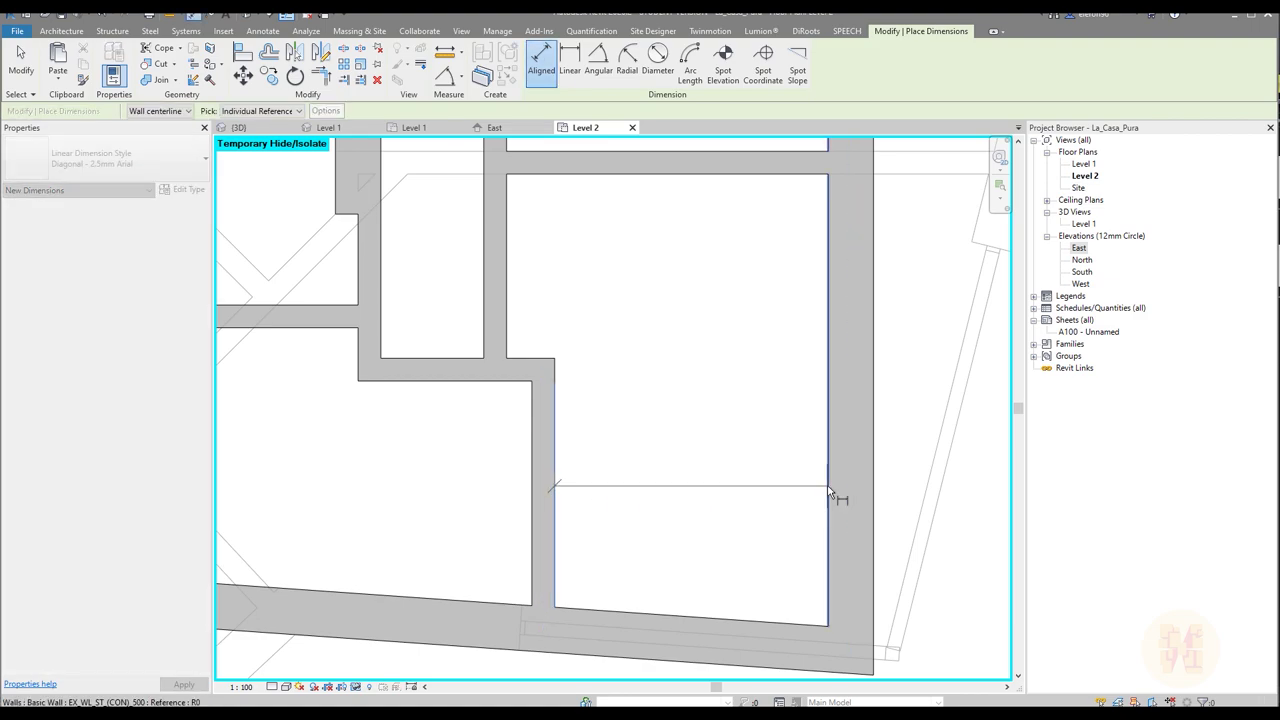
left_click(833, 494)
left_click(750, 296)
key("Escape")
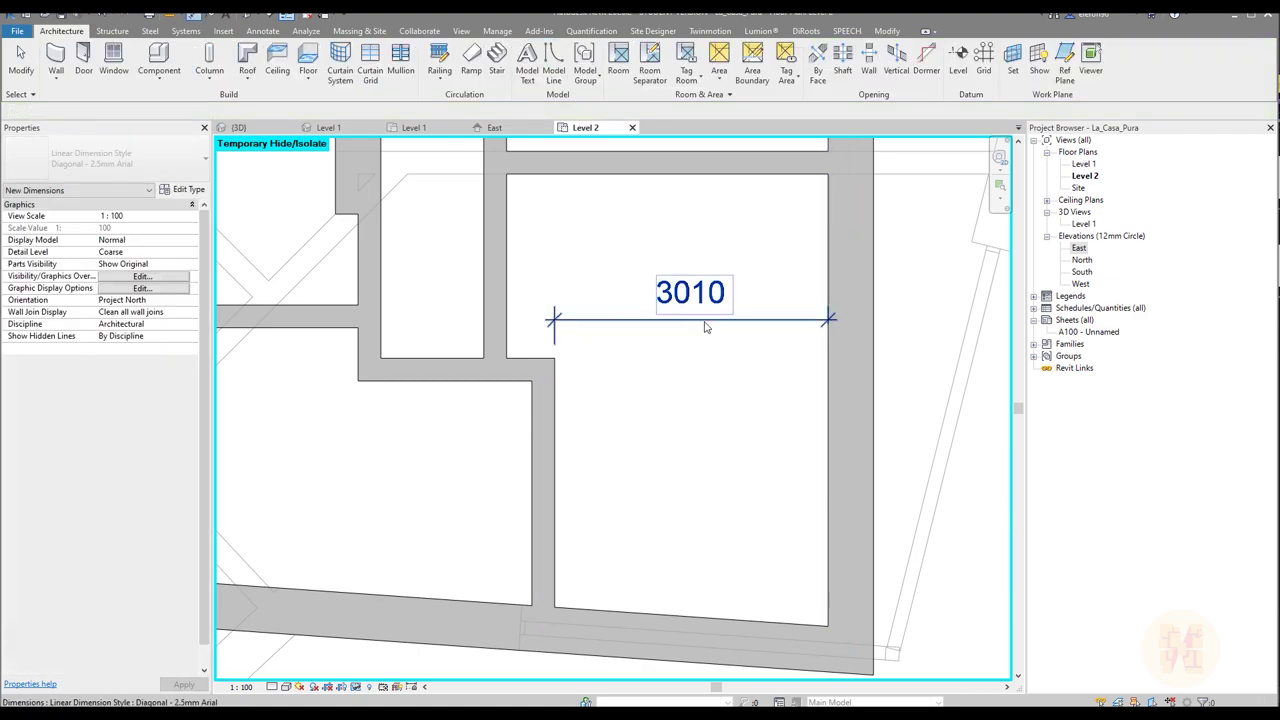
Step: Override the project units in the Diagonal - 2.5mm Arial dimension type and set its rounding to 3 decimal places
left_click(689, 321)
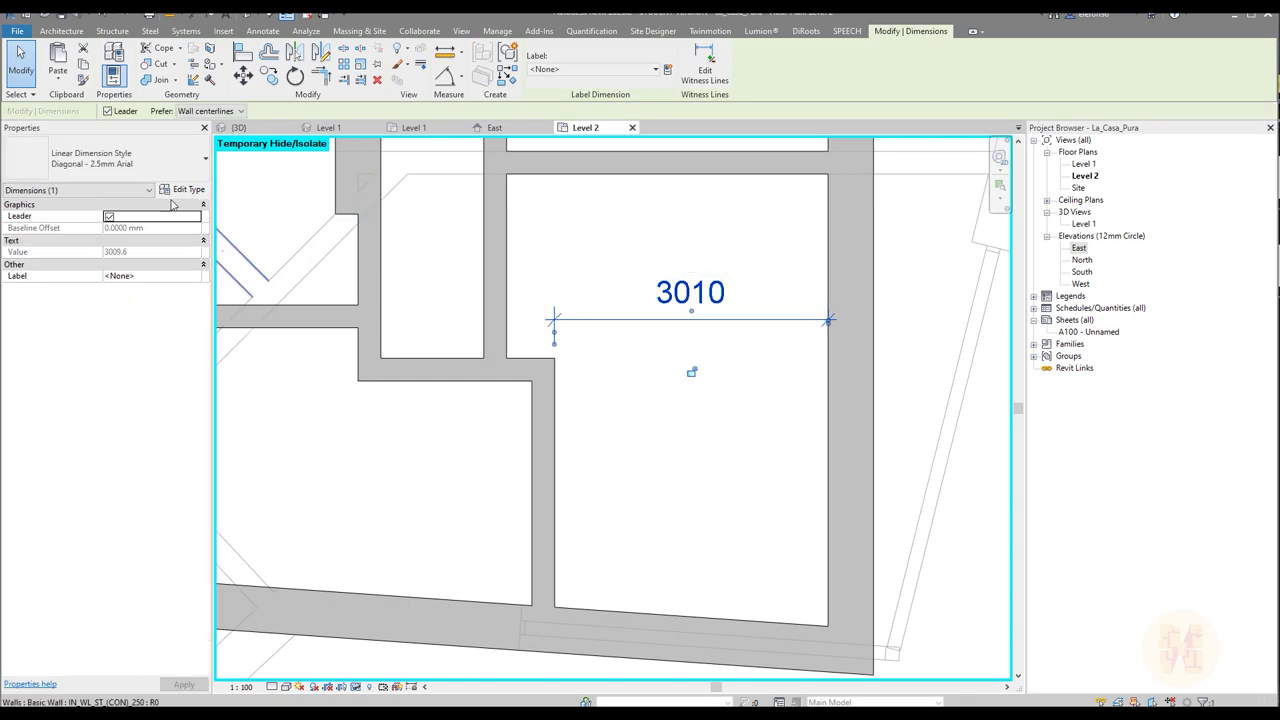
left_click(183, 190)
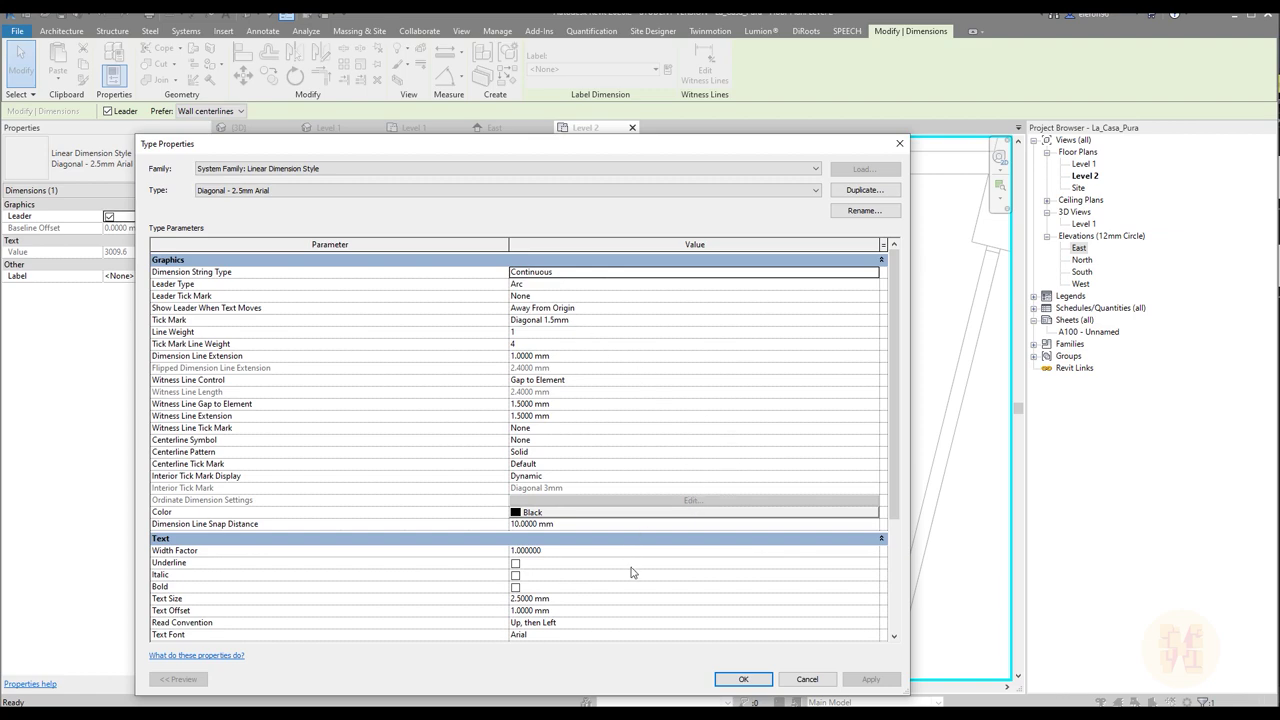
scroll(622, 455, "down", 3)
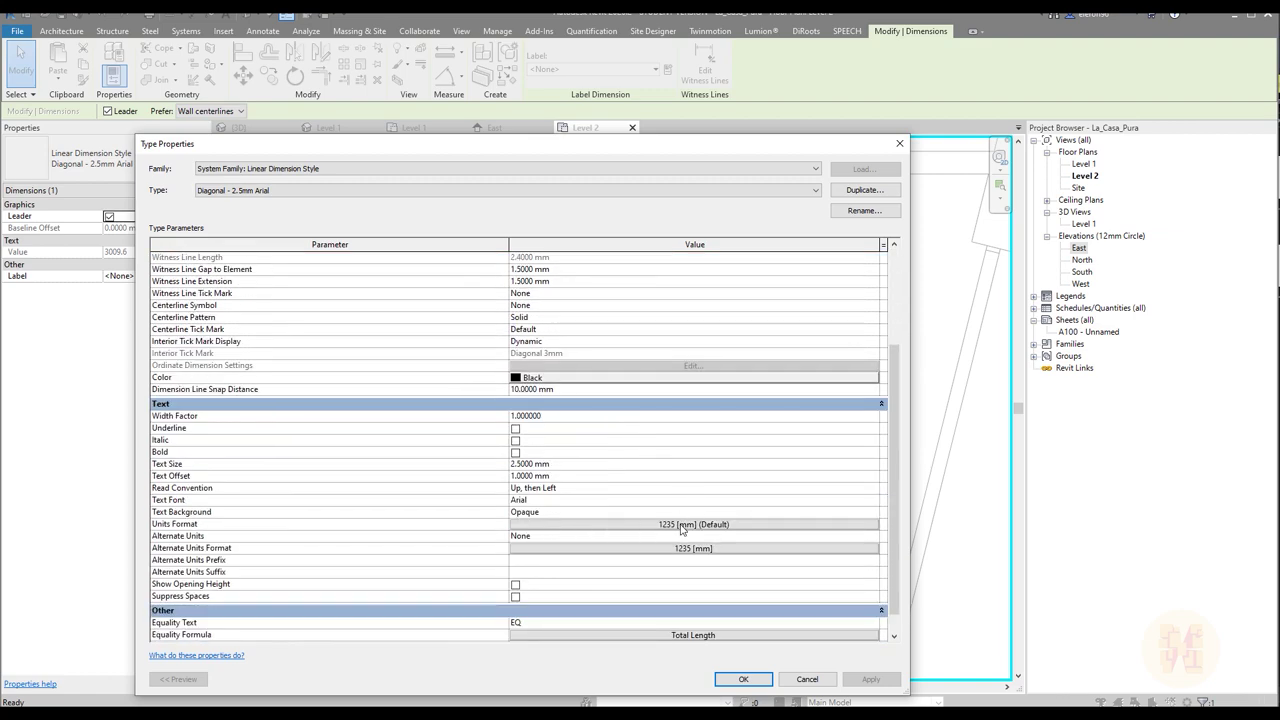
left_click(683, 525)
left_click(725, 344)
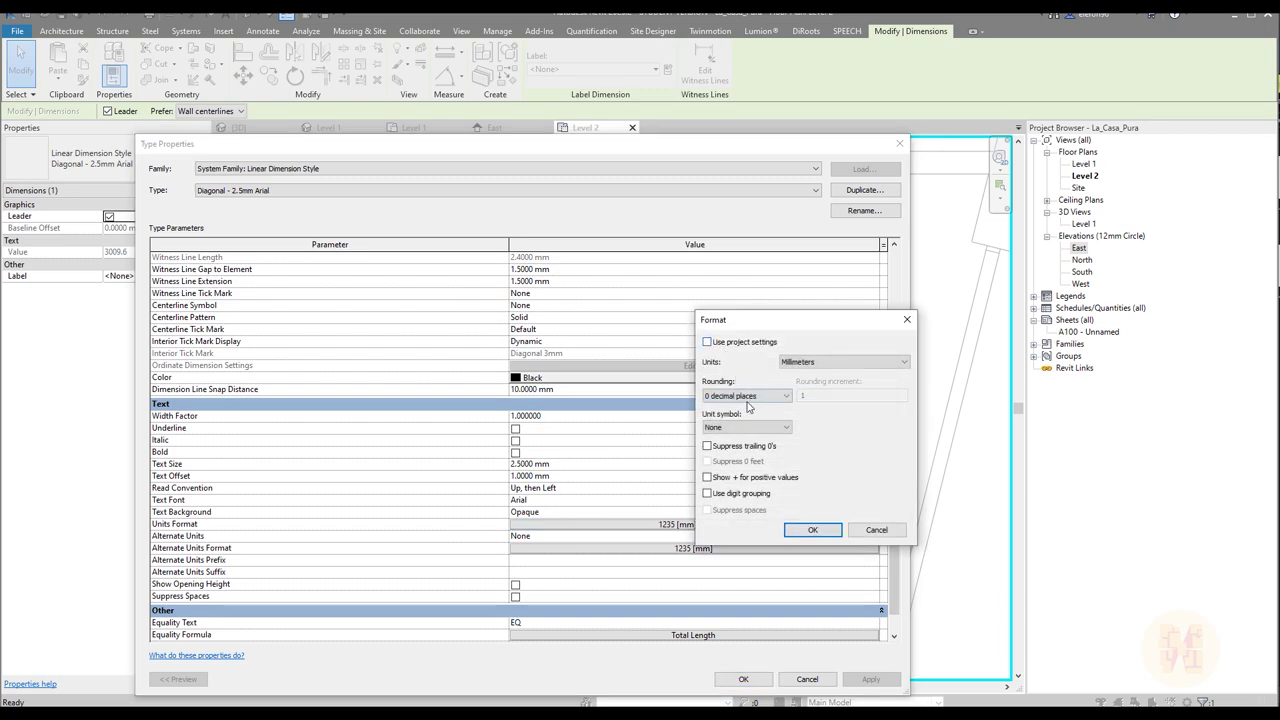
left_click(746, 396)
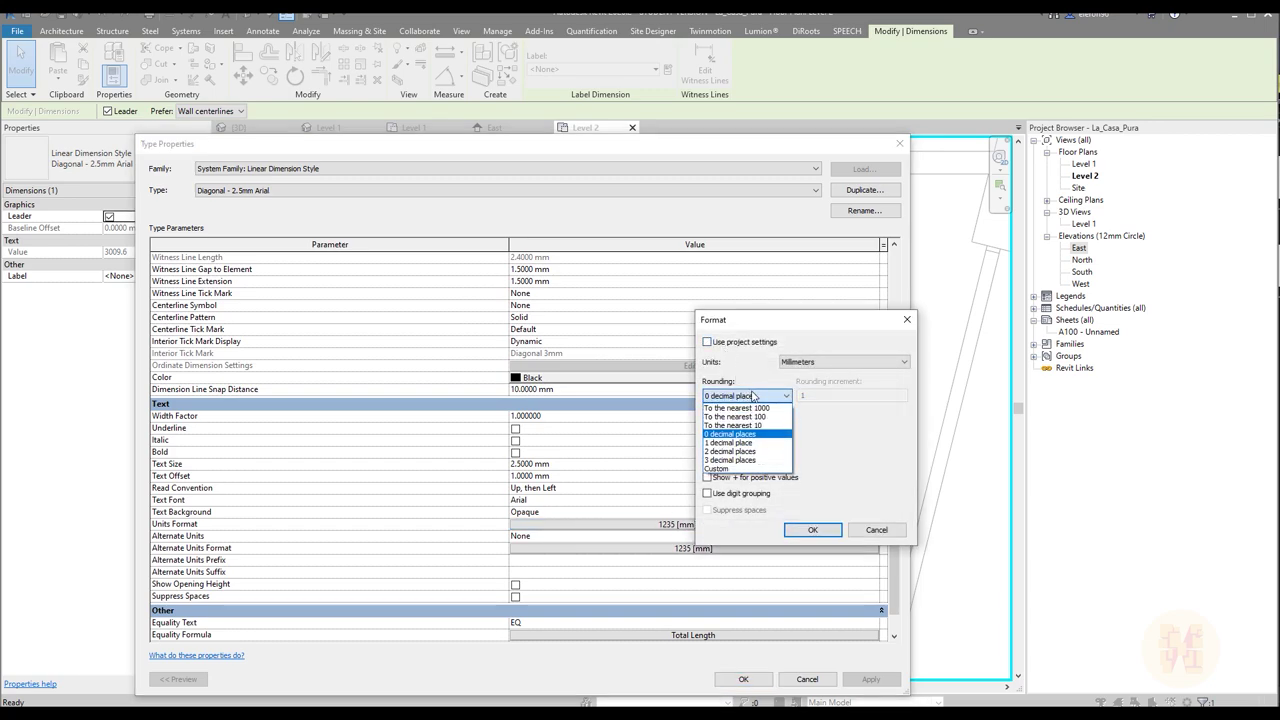
left_click(767, 461)
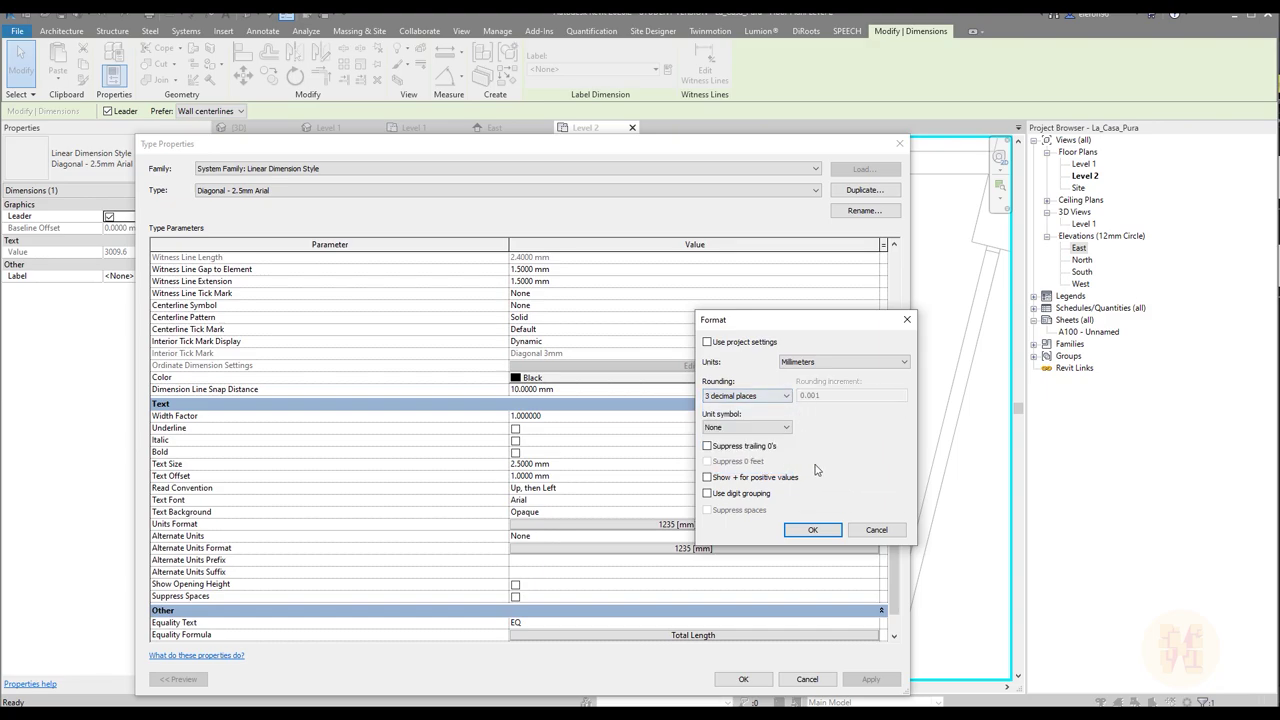
left_click(812, 530)
left_click(743, 679)
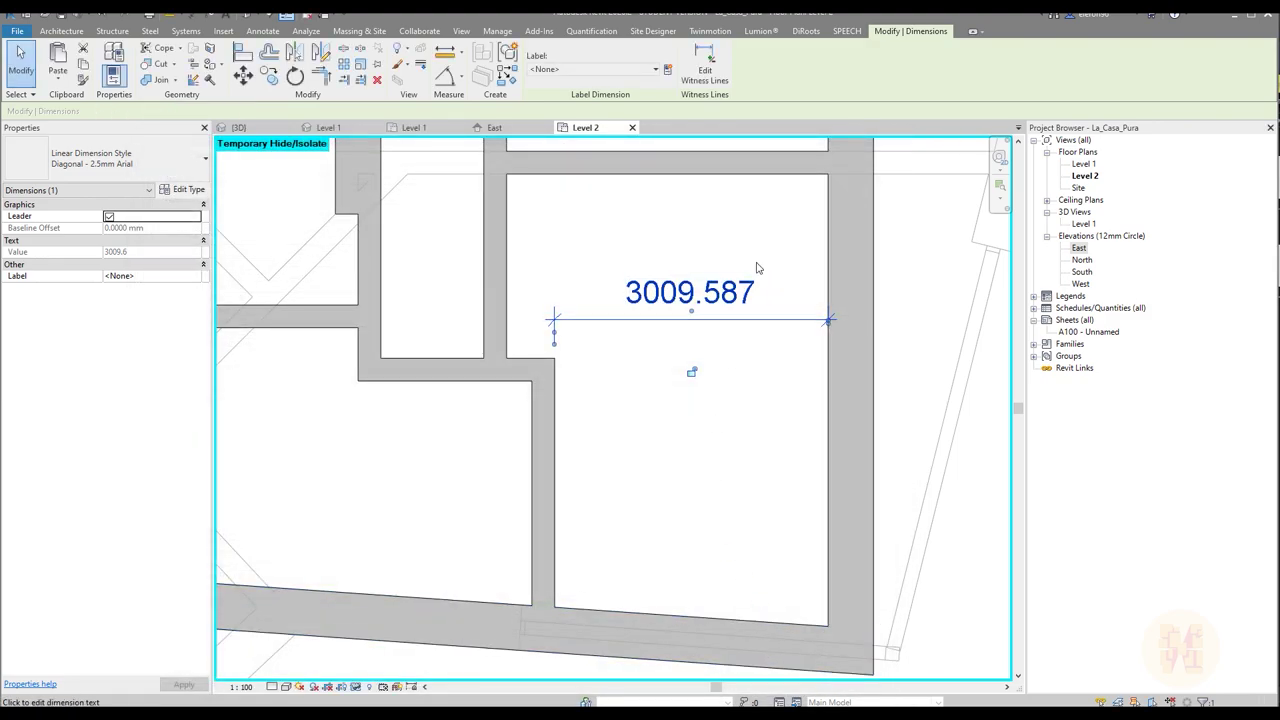
Step: Try to move the lower vertical partition by setting its dimension to the east exterior wall to 3000 mm
middle_click_drag(690, 337, 691, 374)
key("Escape")
left_click(553, 504)
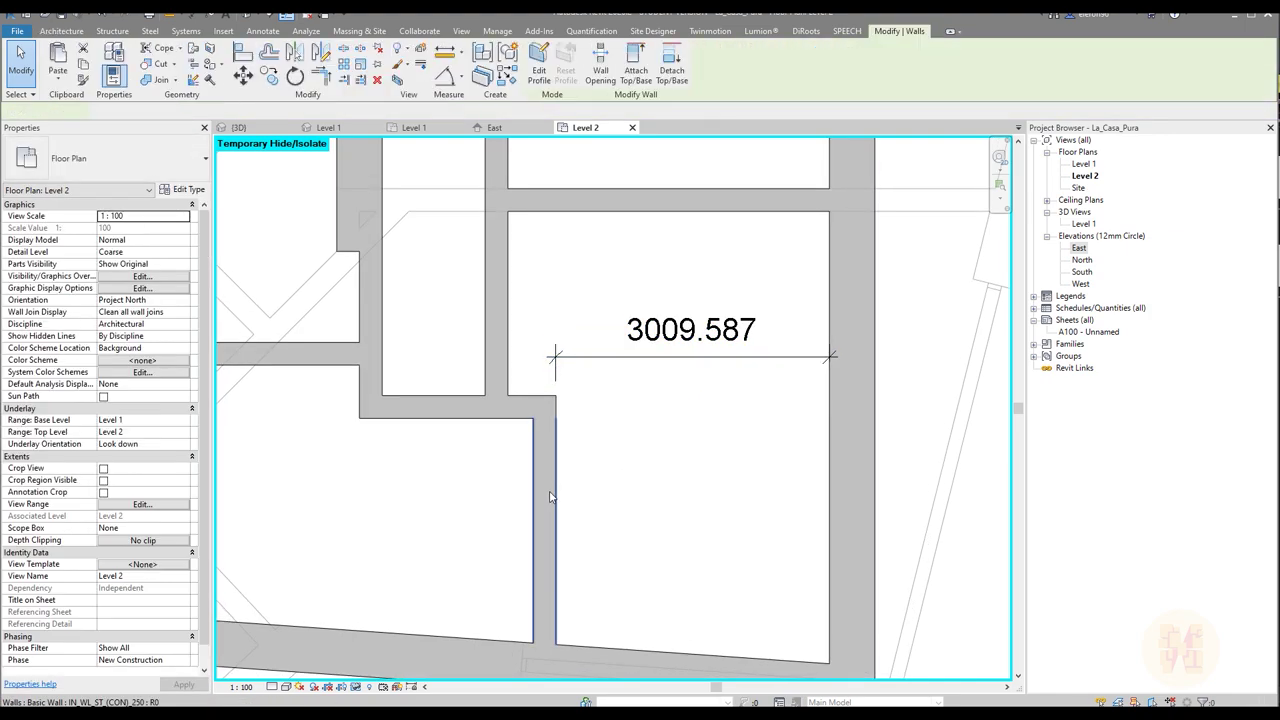
left_click(697, 342)
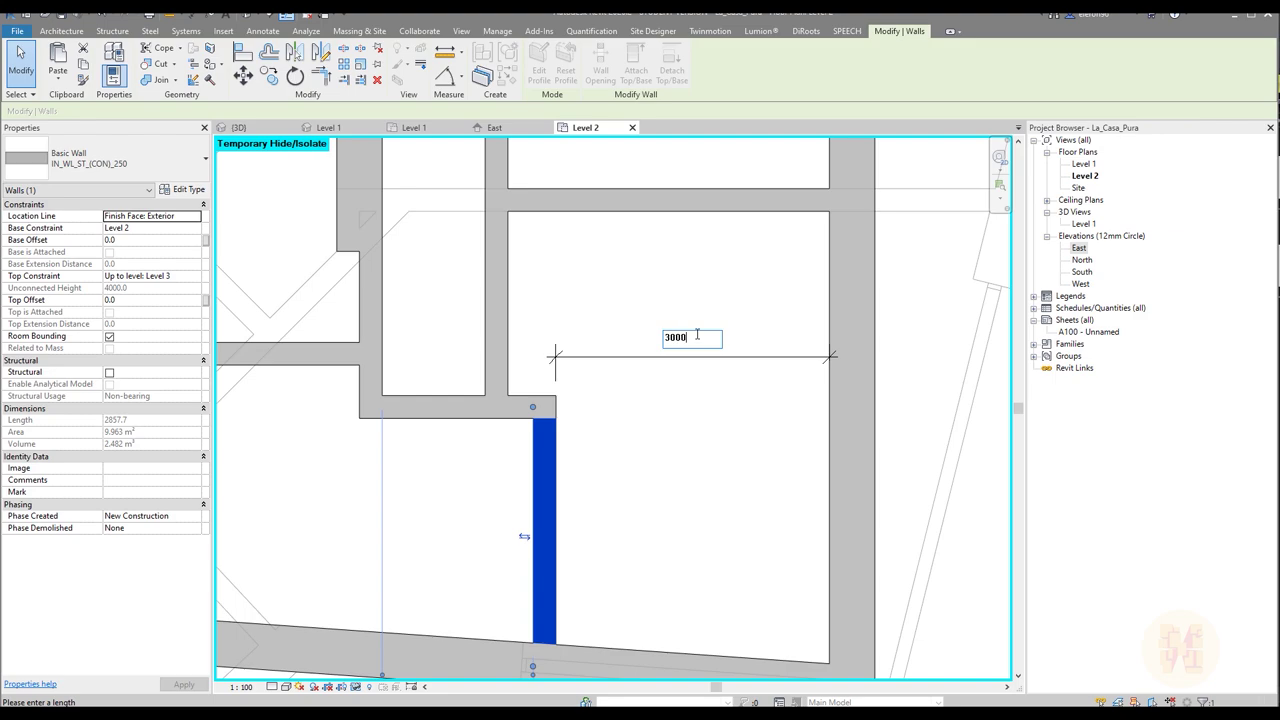
key("Return")
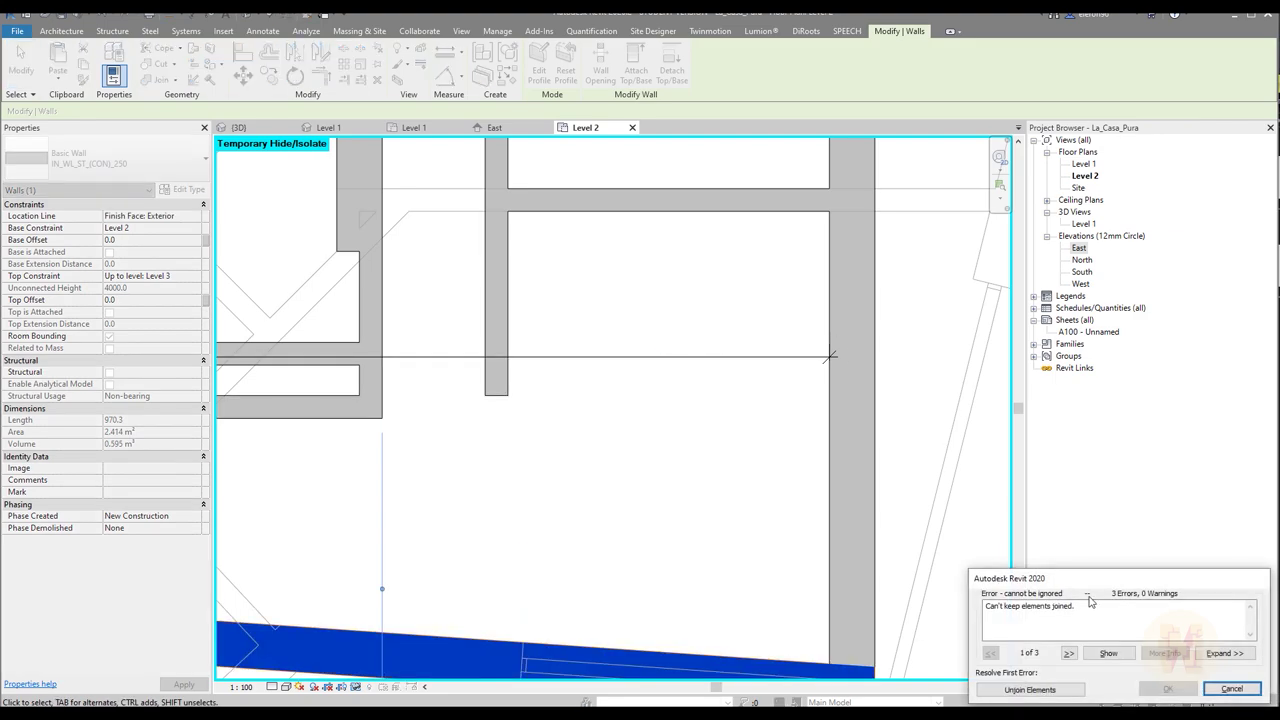
left_click(1230, 690)
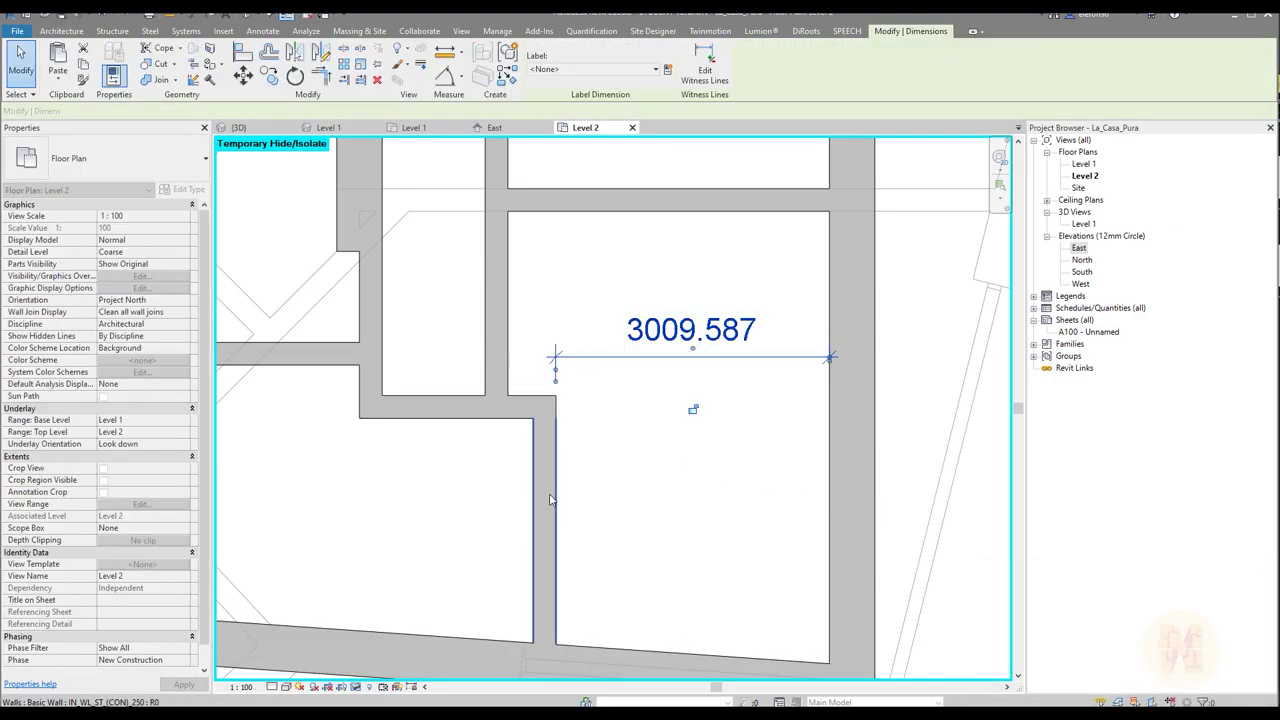
Step: Set the lower vertical partition's clear distance to the east exterior wall to 3000 mm and delete the dimension
left_click(673, 346)
type("300")
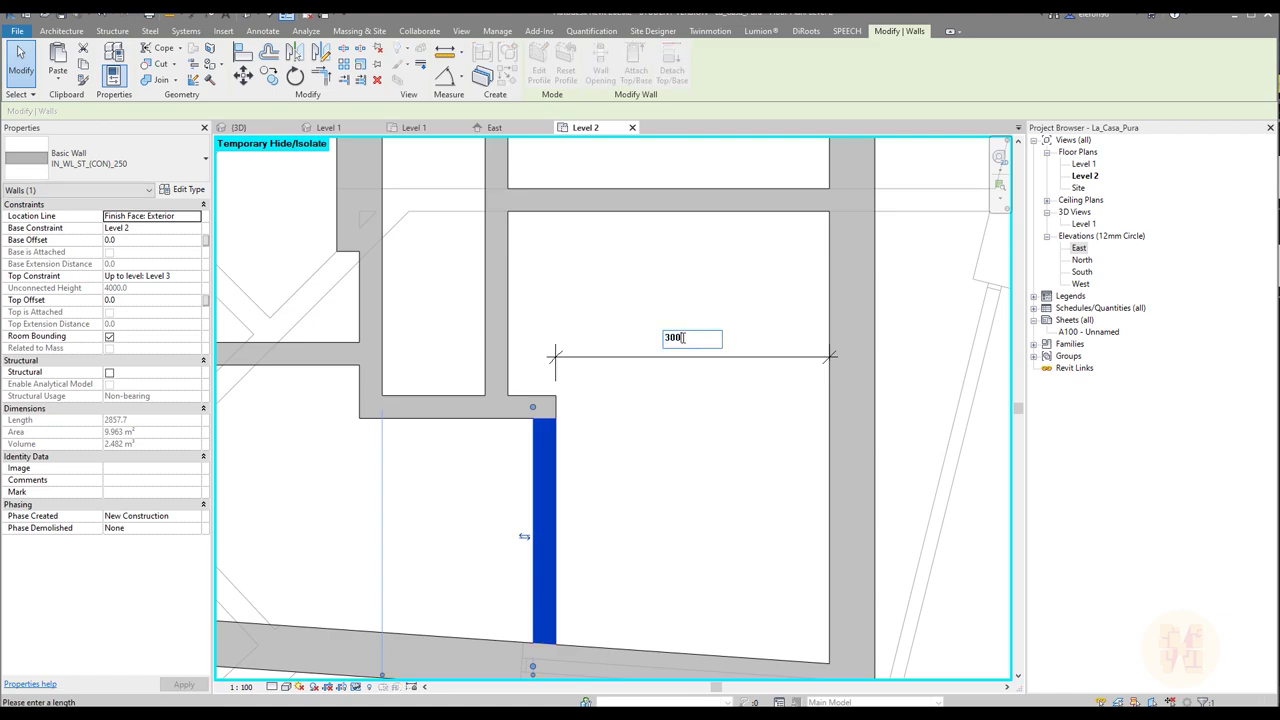
type("0")
key("Return")
key("Escape")
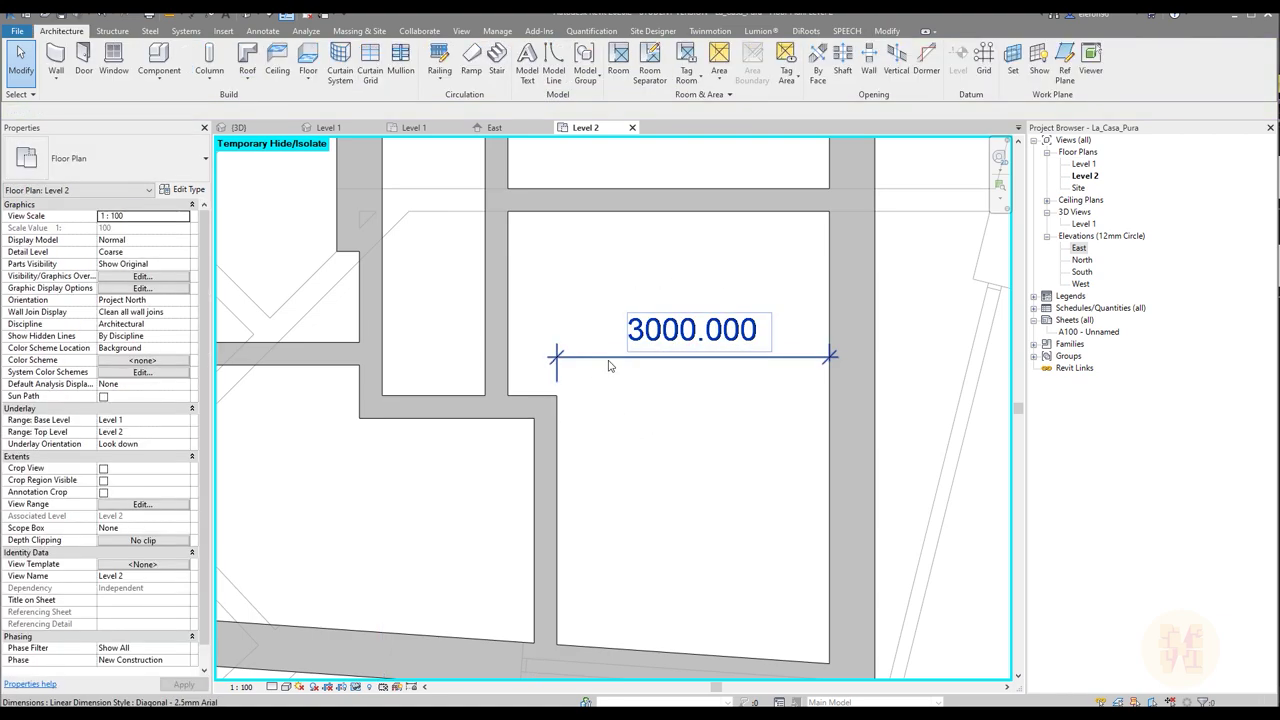
left_click(610, 366)
key("Delete")
Step: Dimension the distance between the short horizontal stepped wall's north face and the south face of the partition between the east rooms
middle_click_drag(572, 371, 655, 386)
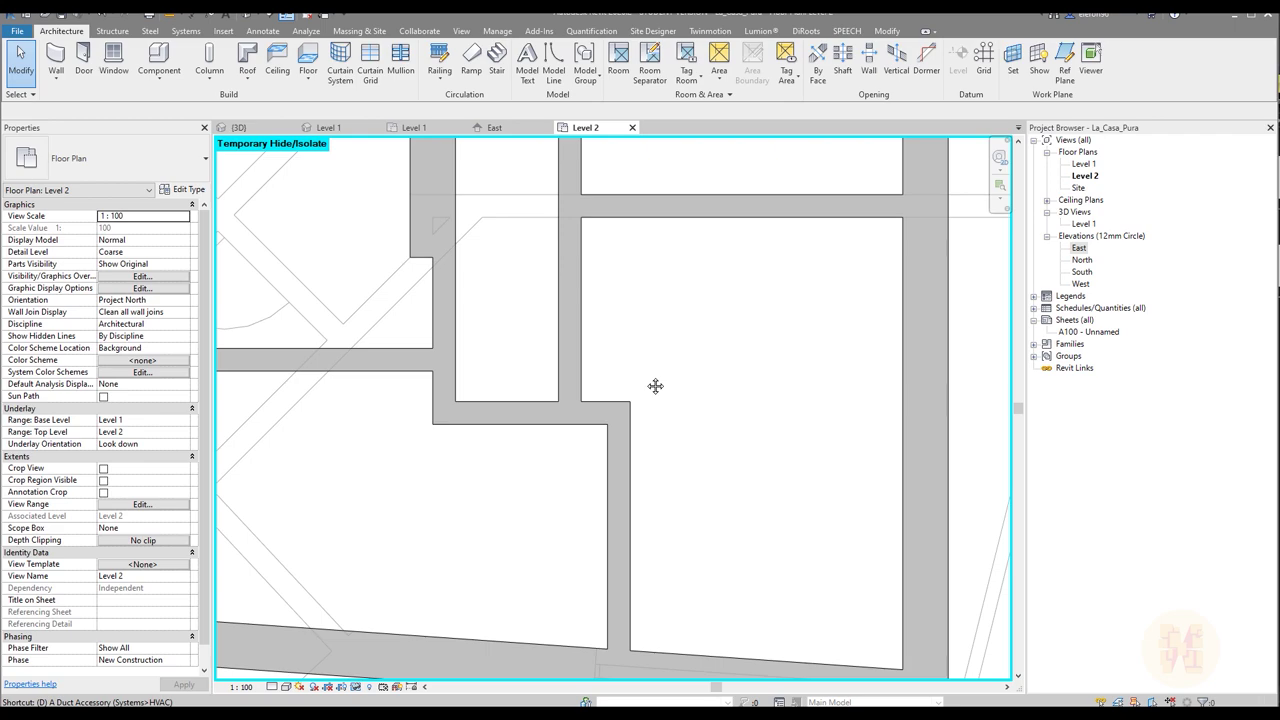
key("i")
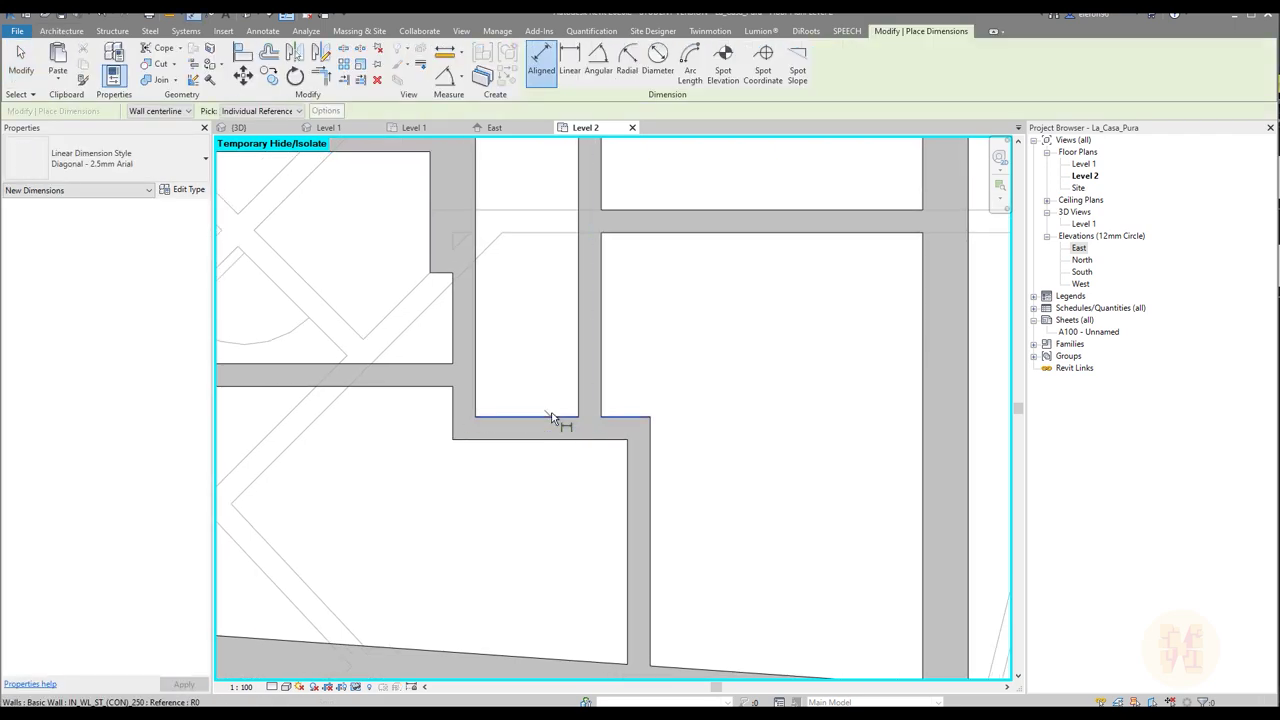
left_click(552, 418)
left_click(665, 245)
left_click(770, 290)
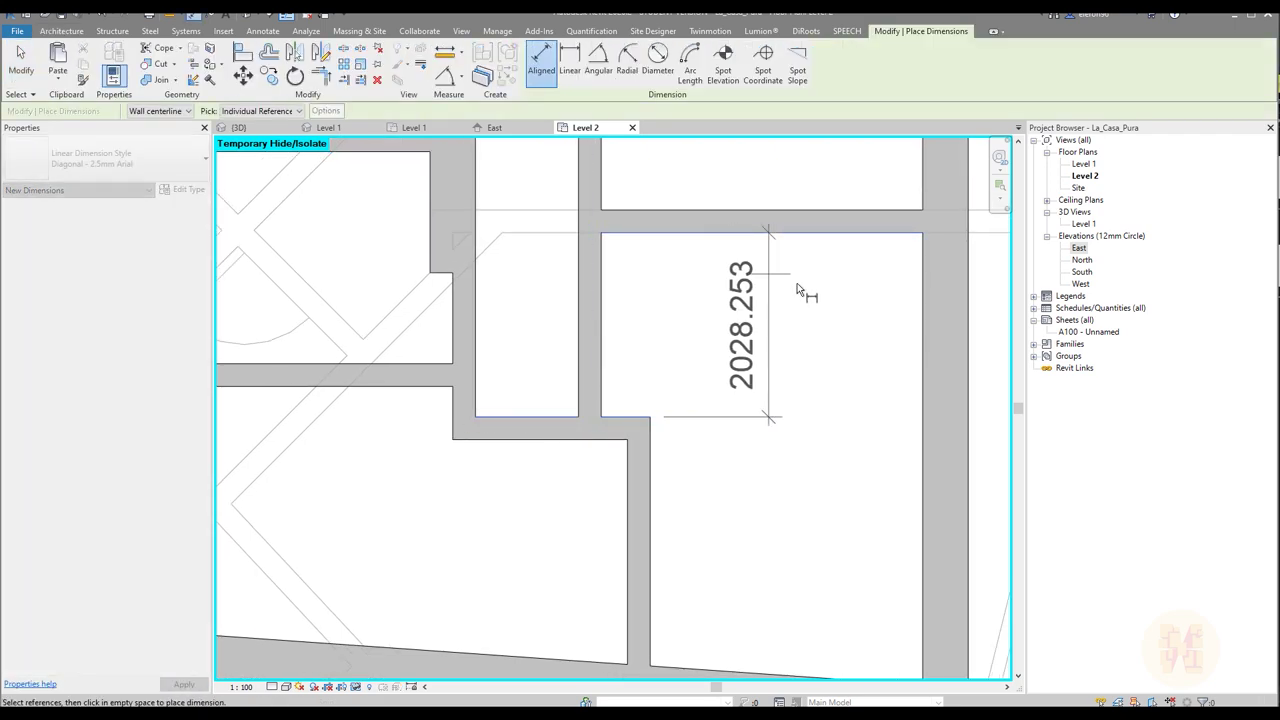
left_click(833, 329)
key("Escape")
Step: Set the short horizontal stepped wall's distance to the partition above it to 2000 mm and delete the dimension
left_click(525, 427)
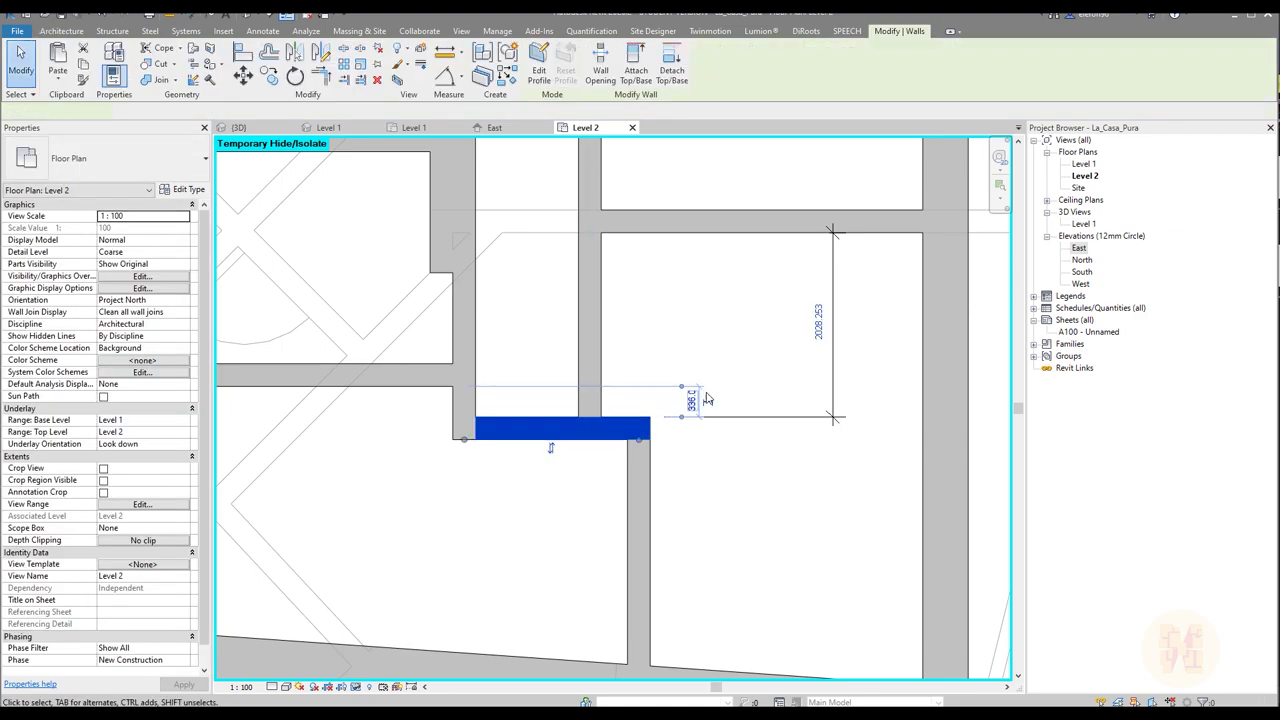
left_click(819, 327)
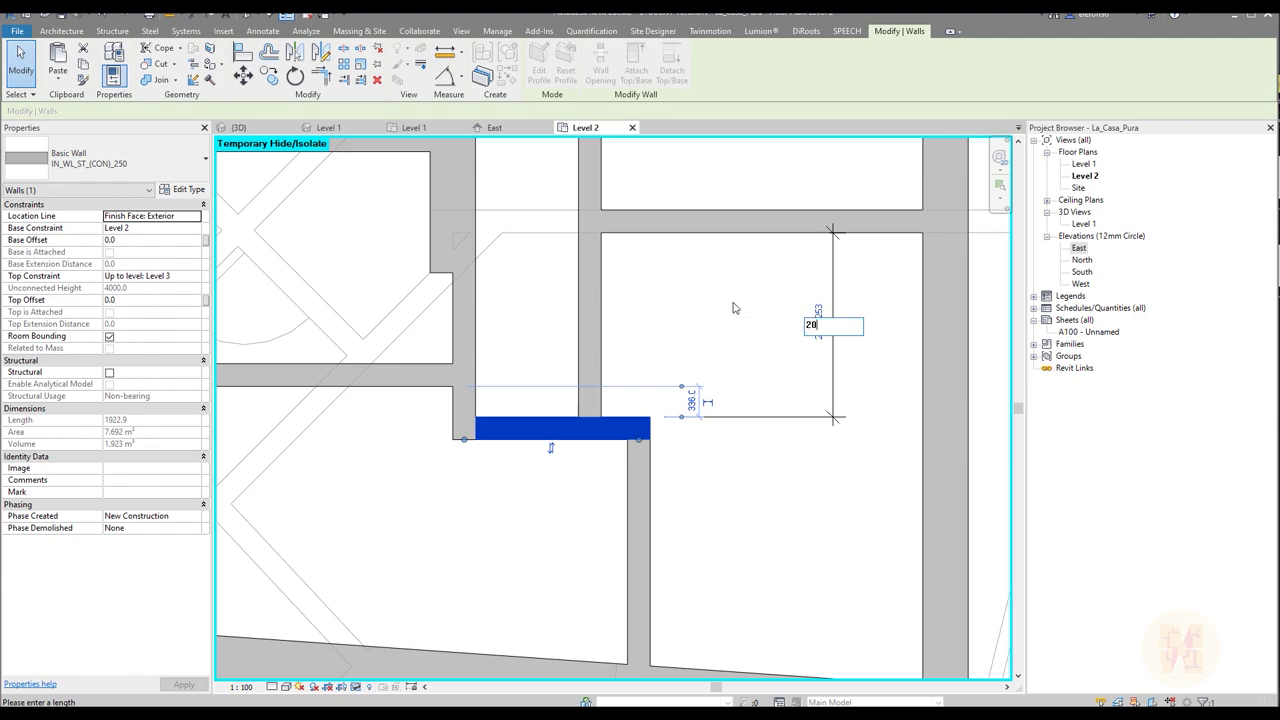
key("Return")
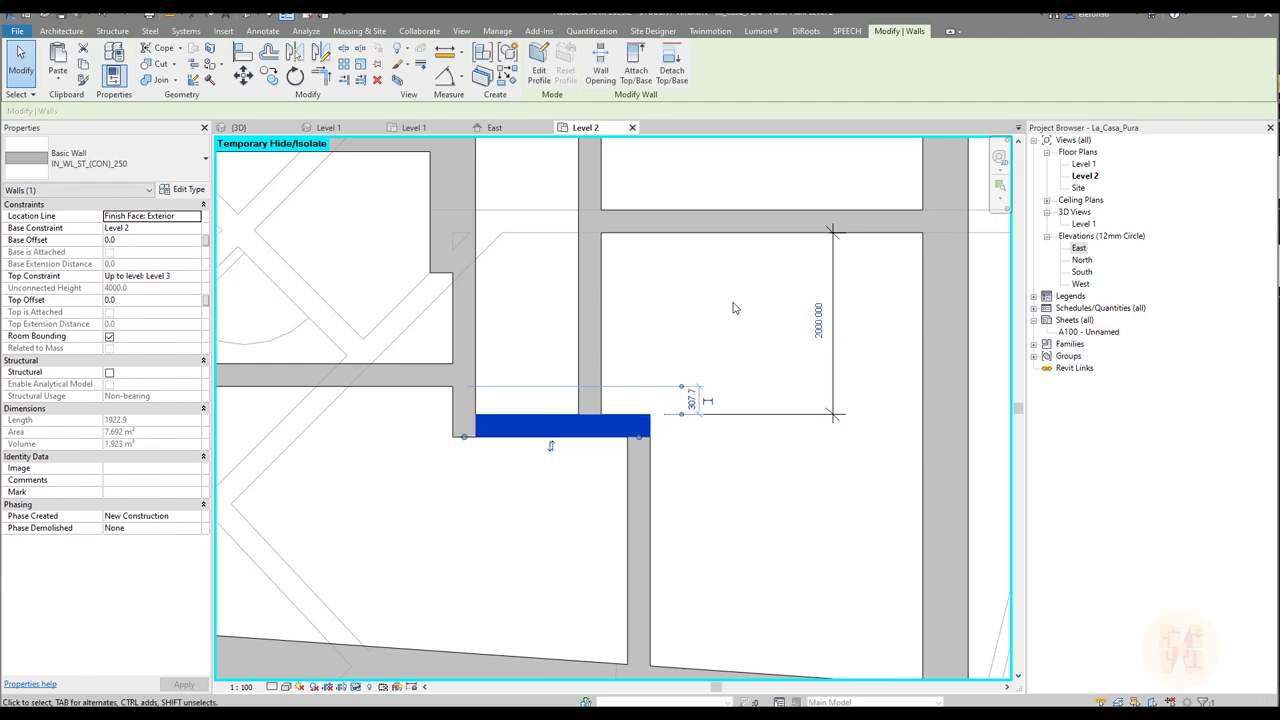
key("Escape")
middle_click_drag(759, 388, 810, 402)
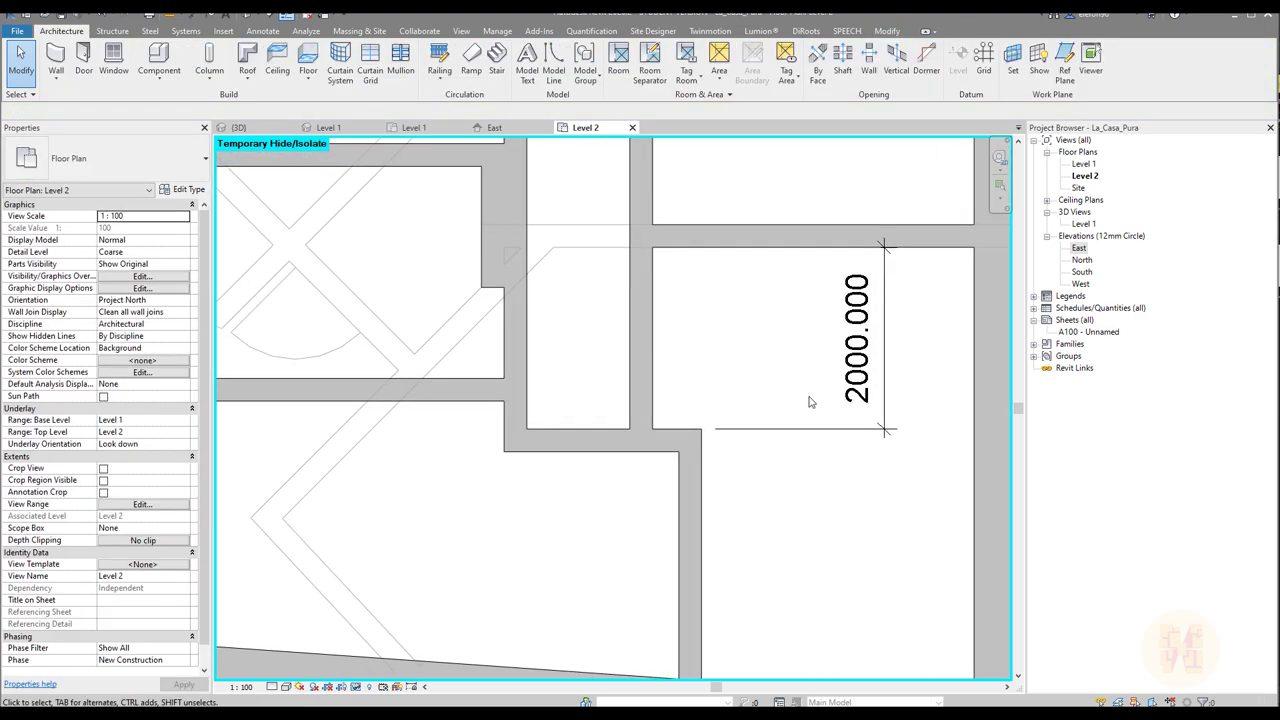
left_click(880, 425)
key("Delete")
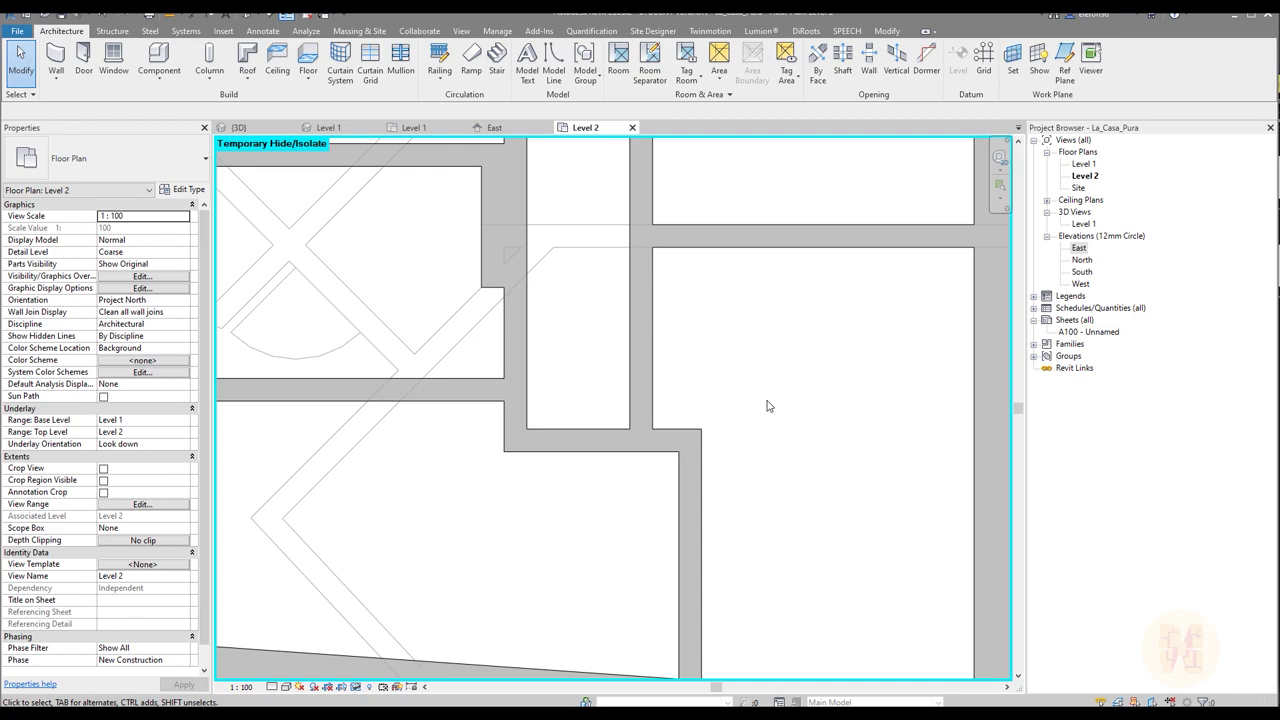
Step: Dimension the horizontal offset between the east faces of the lower vertical partition and the vertical partition above it
key("d")
key("i")
left_click(703, 481)
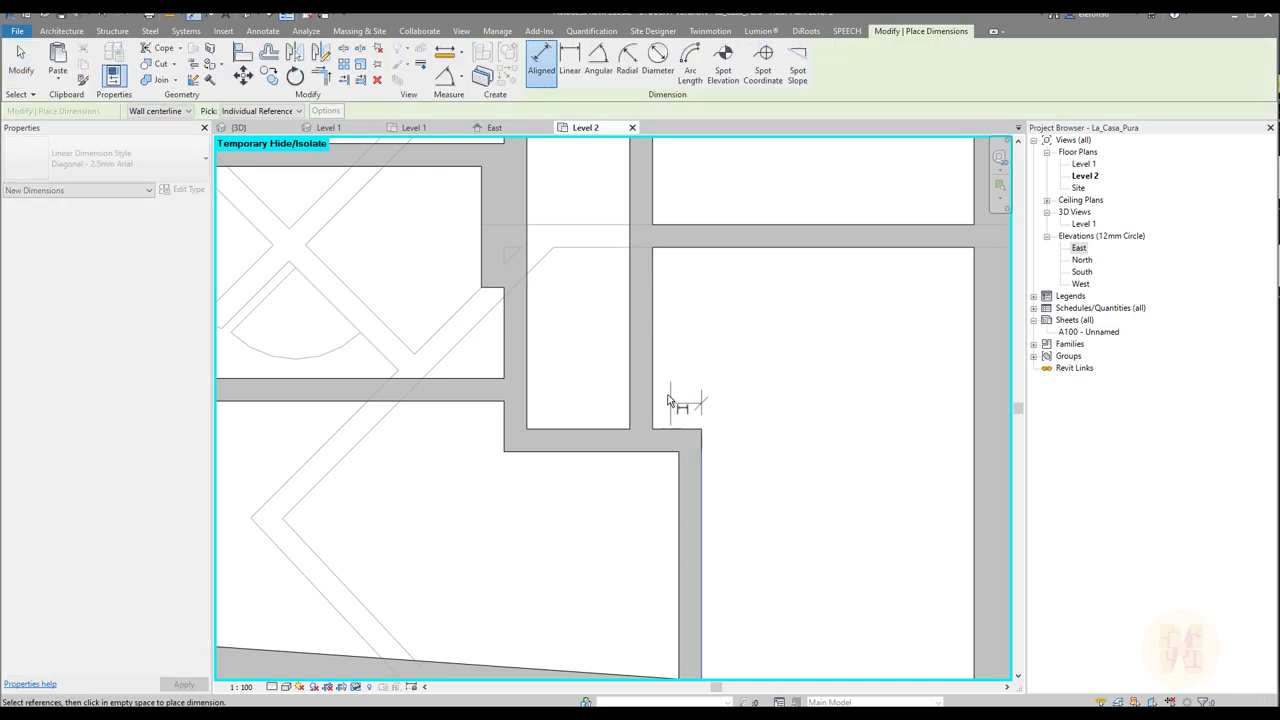
left_click(653, 400)
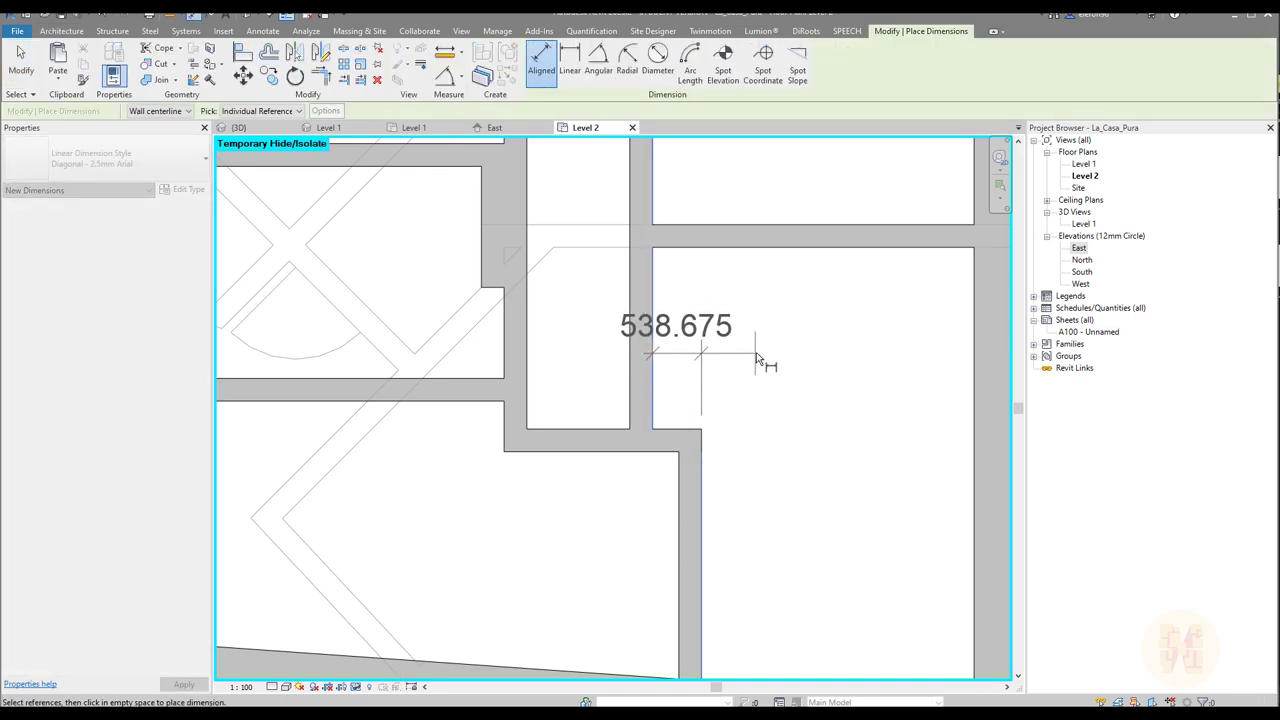
left_click(757, 362)
middle_click_drag(765, 320, 771, 383)
scroll(771, 383, "down", 3)
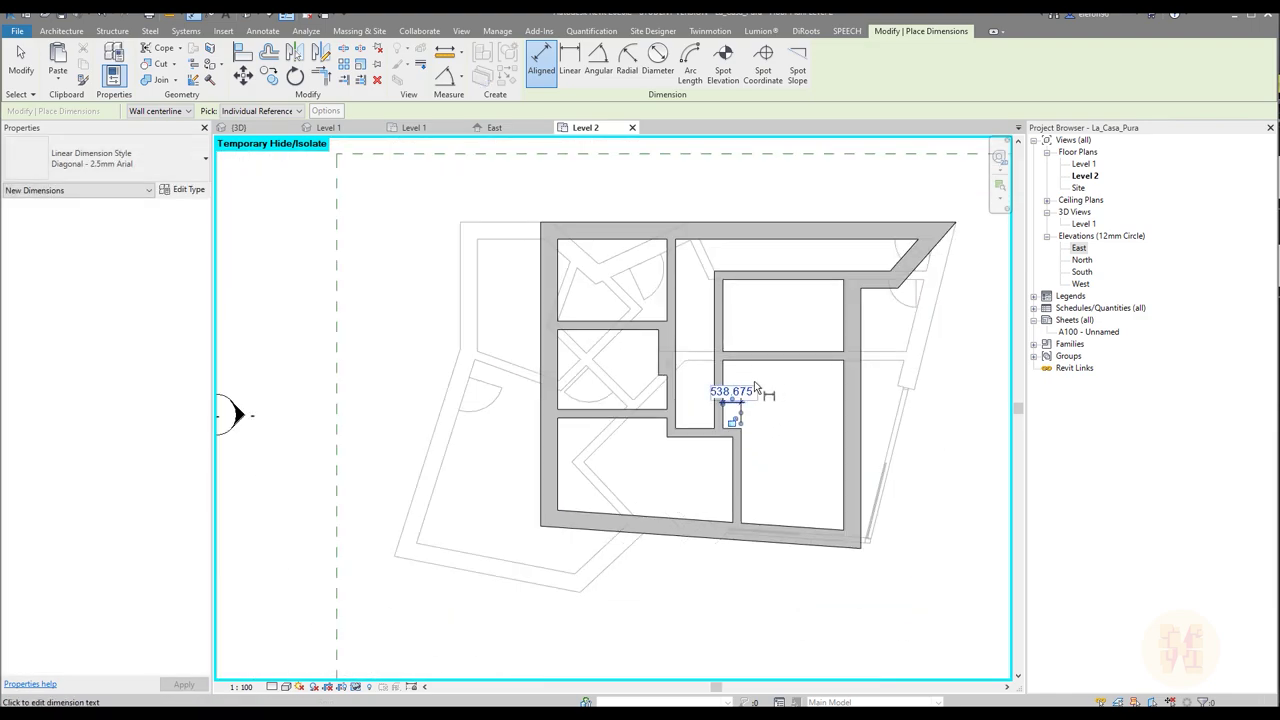
scroll(760, 394, "up", 3)
key("Escape")
key("Escape")
Step: Set the upper vertical partition's offset from the lower partition's east face to 550 mm and delete the dimension
left_click(661, 398)
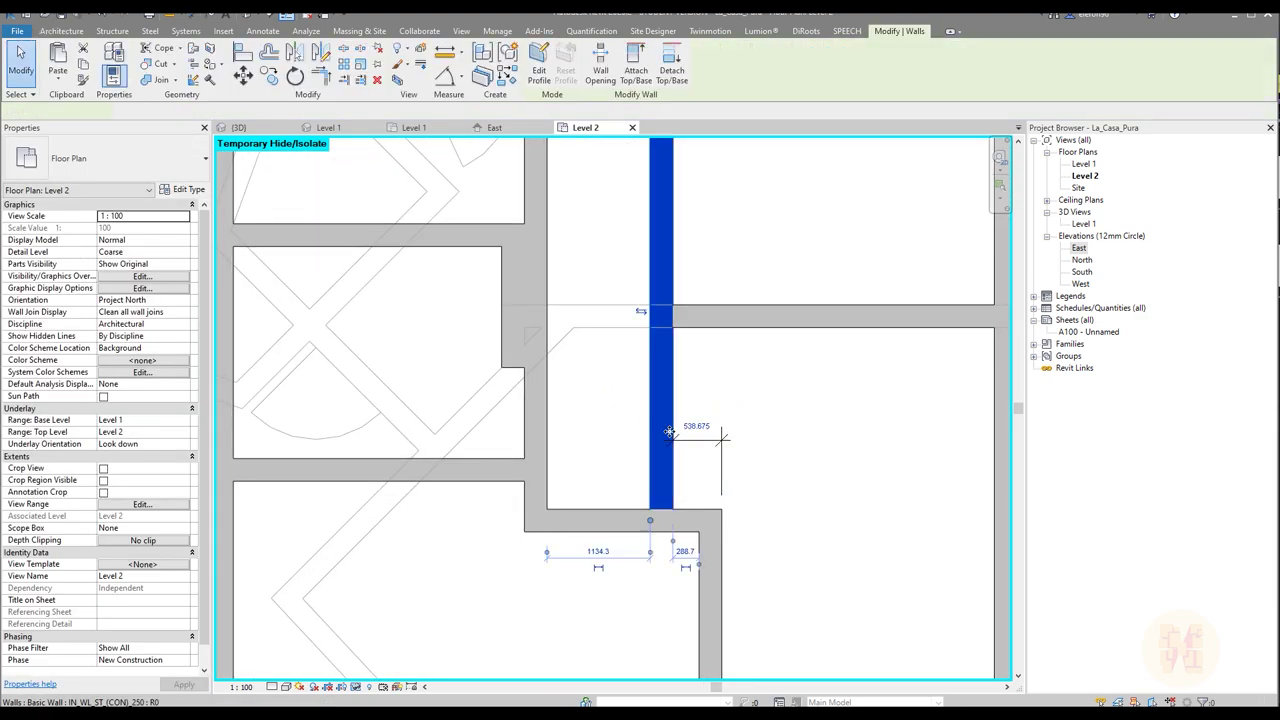
left_click(697, 424)
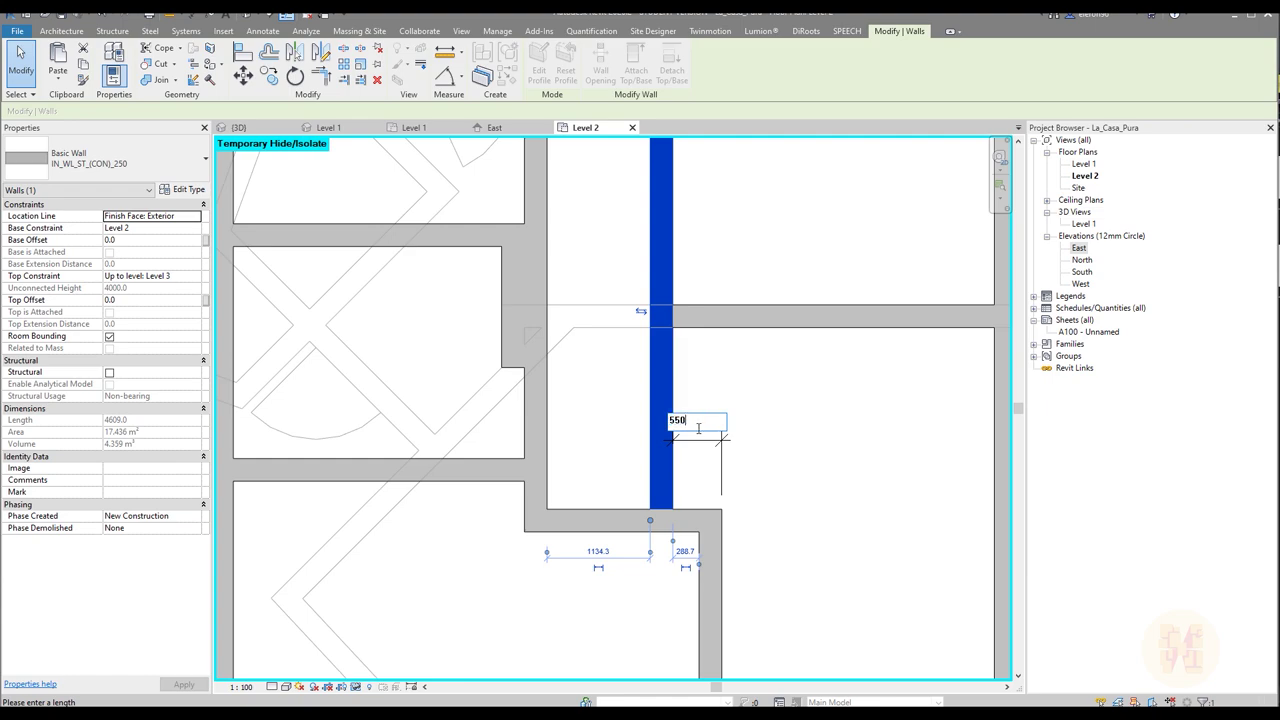
type("550")
key("Return")
key("Escape")
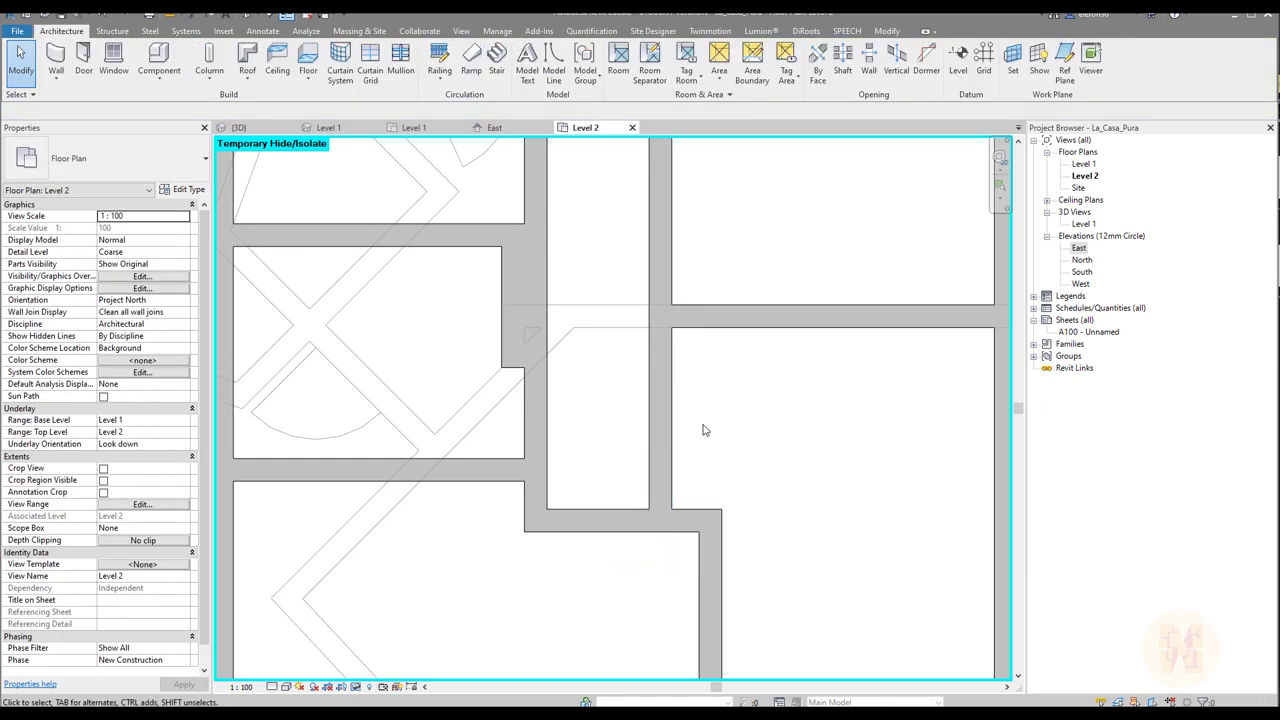
Step: Nudge the underlying angled Level 1 wall sideways until its corner meets the northwest corner of the northeast room's walls
scroll(700, 420, "up", 5)
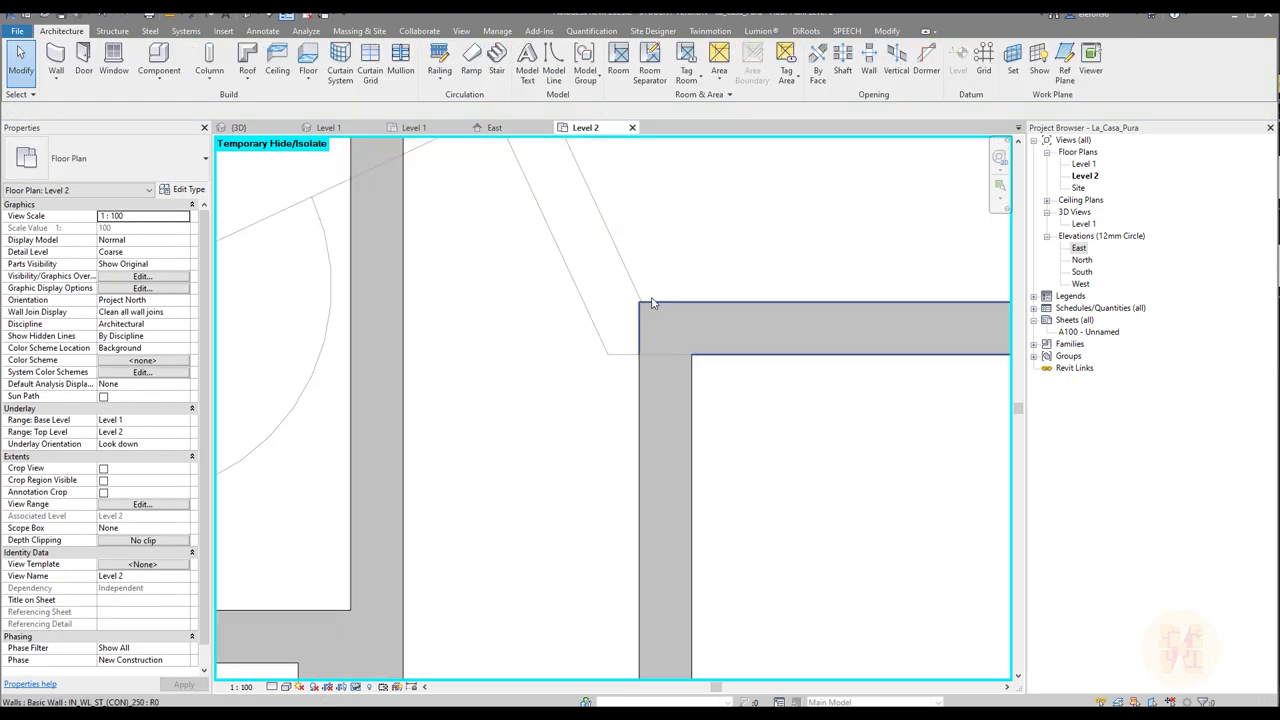
left_click(625, 280)
middle_click_drag(625, 280, 662, 350)
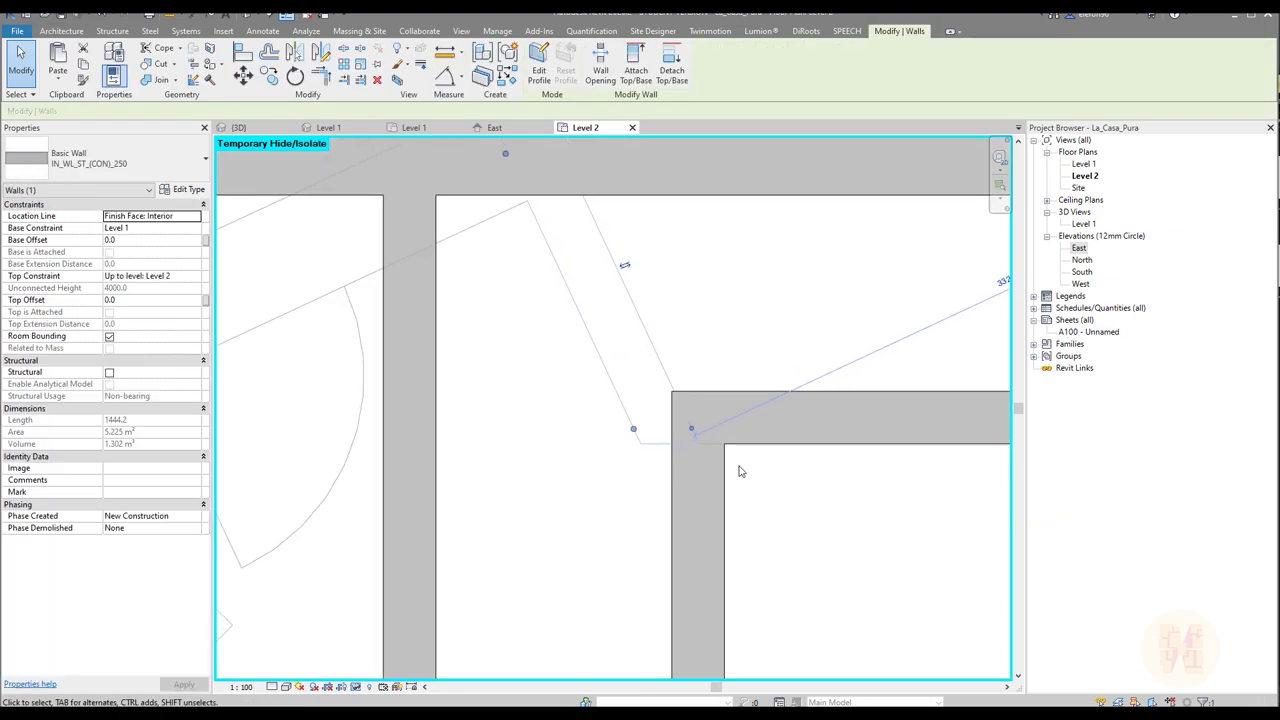
key("Escape")
left_click(645, 432)
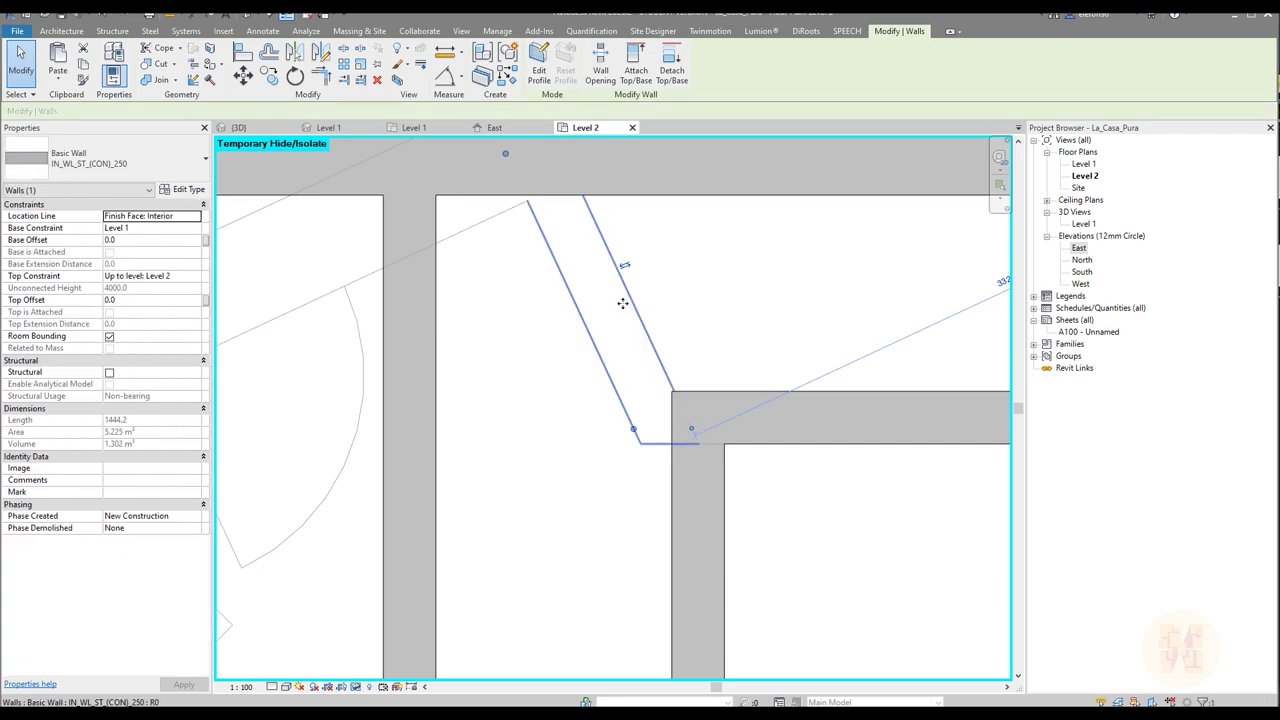
key("Left")
key("Left")
key("Left")
key("Left")
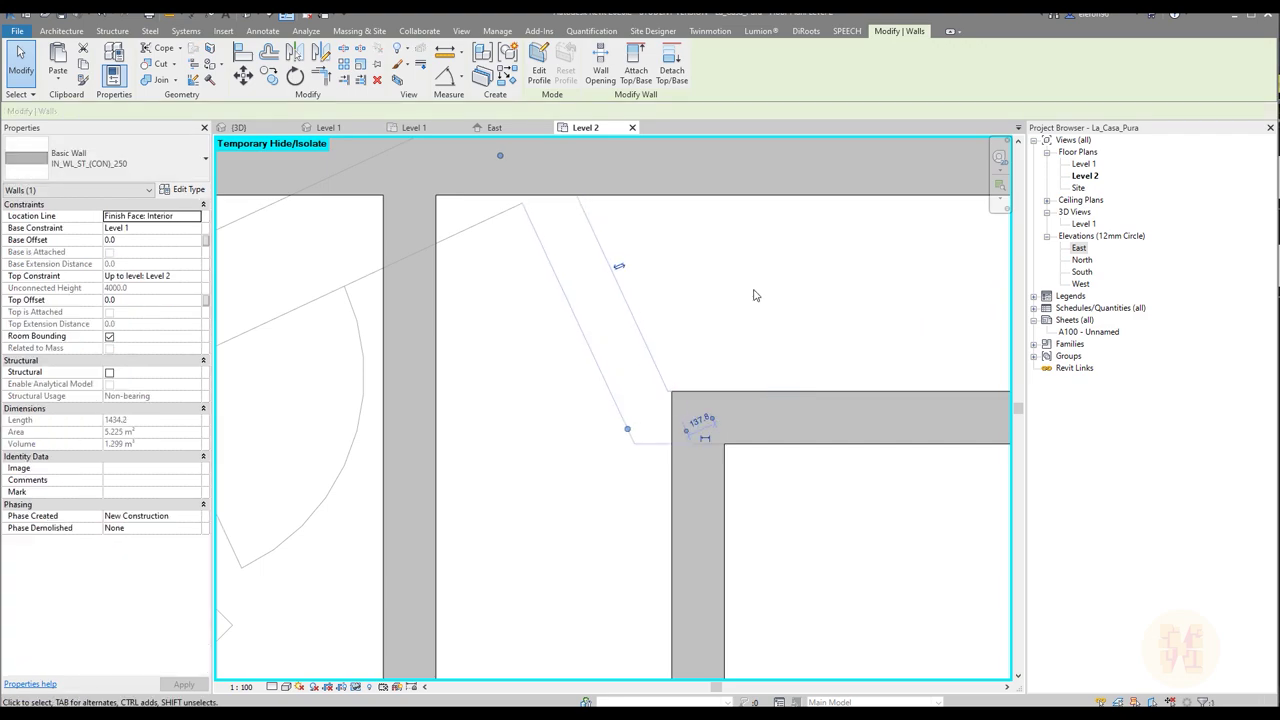
key("Right")
key("Right")
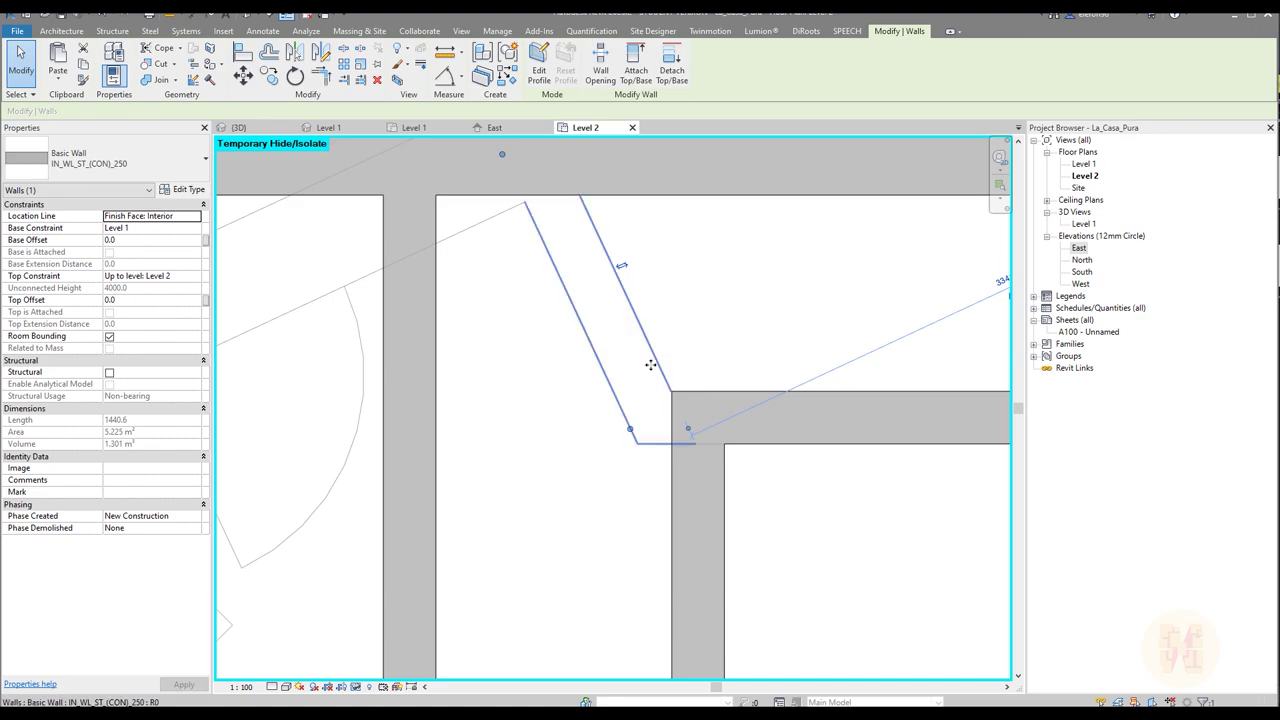
left_click(696, 350)
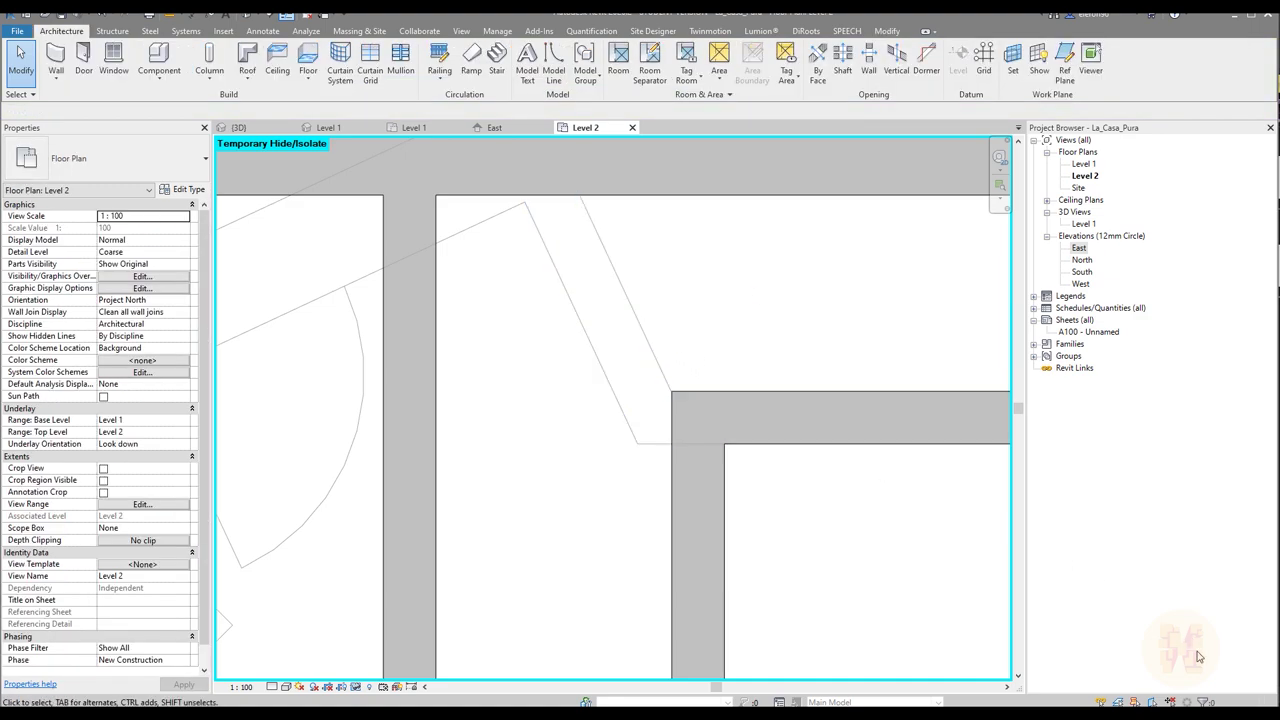
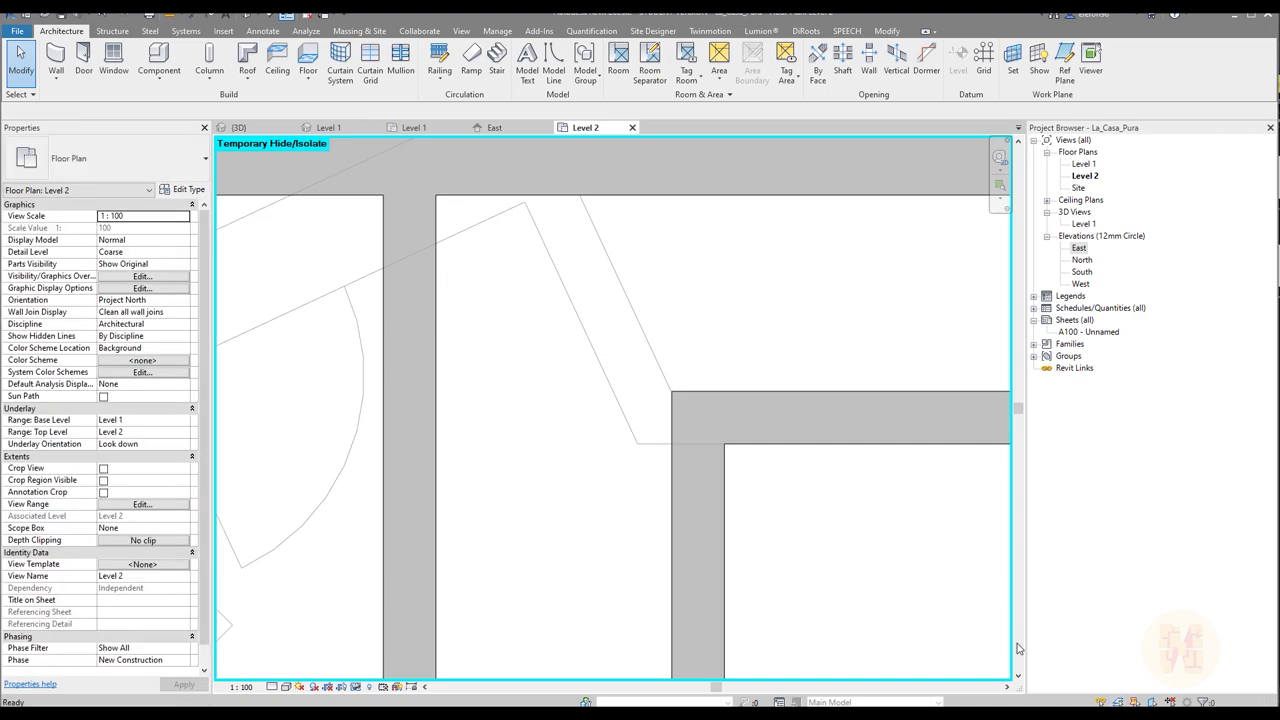
left_click(643, 335)
left_click(740, 322)
Step: Dimension the distance between the short horizontal stepped wall's south face and the inner southwest corner of the exterior walls
scroll(680, 298, "down", 5)
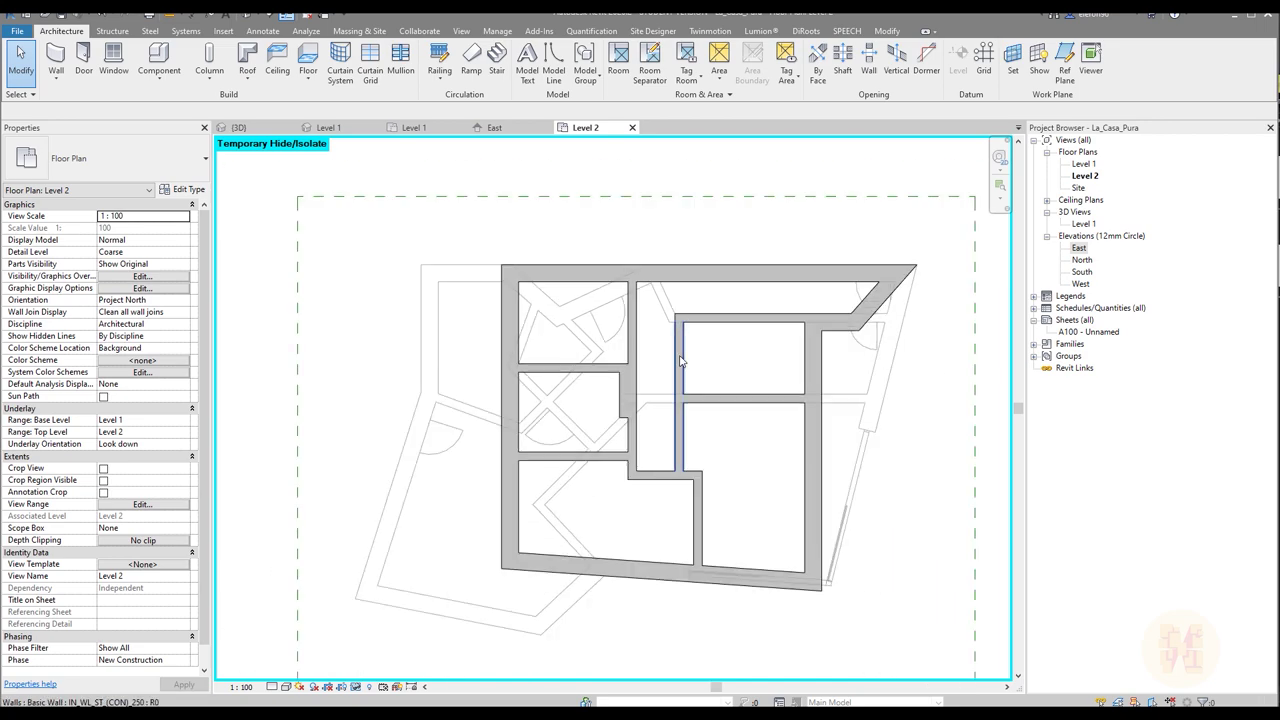
scroll(680, 361, "up", 4)
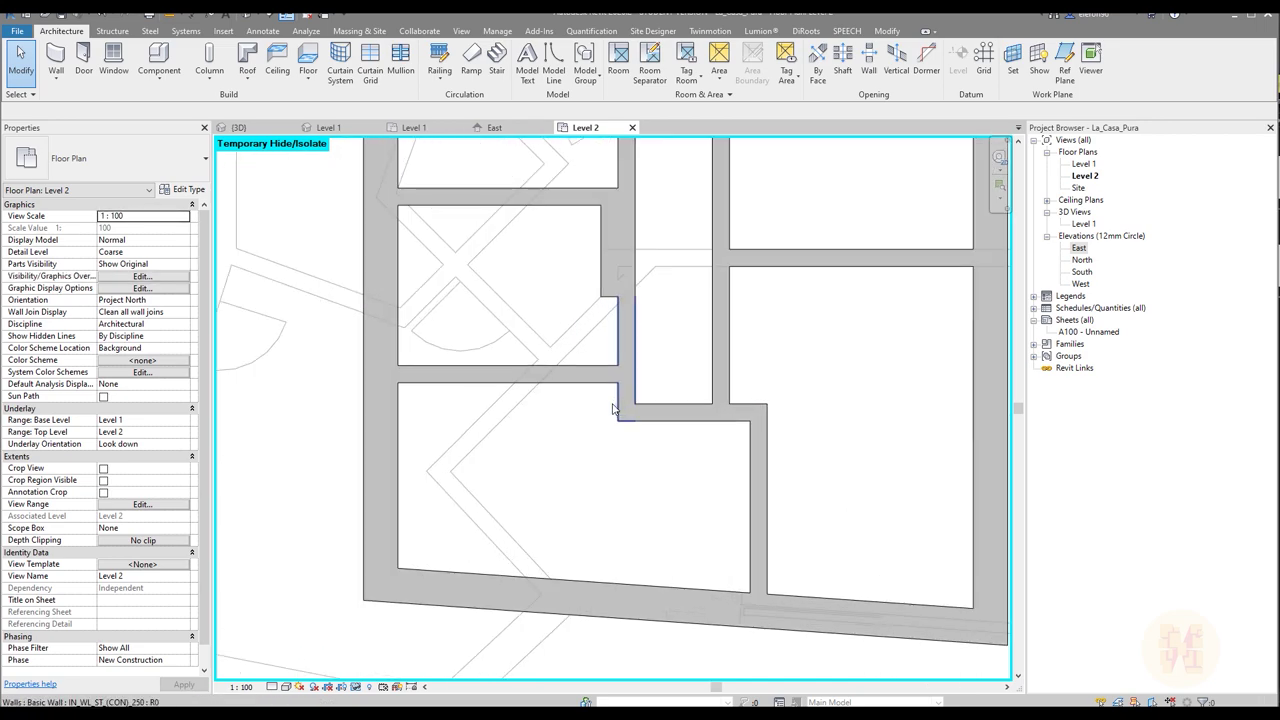
scroll(613, 408, "up", 1)
key("d")
key("i")
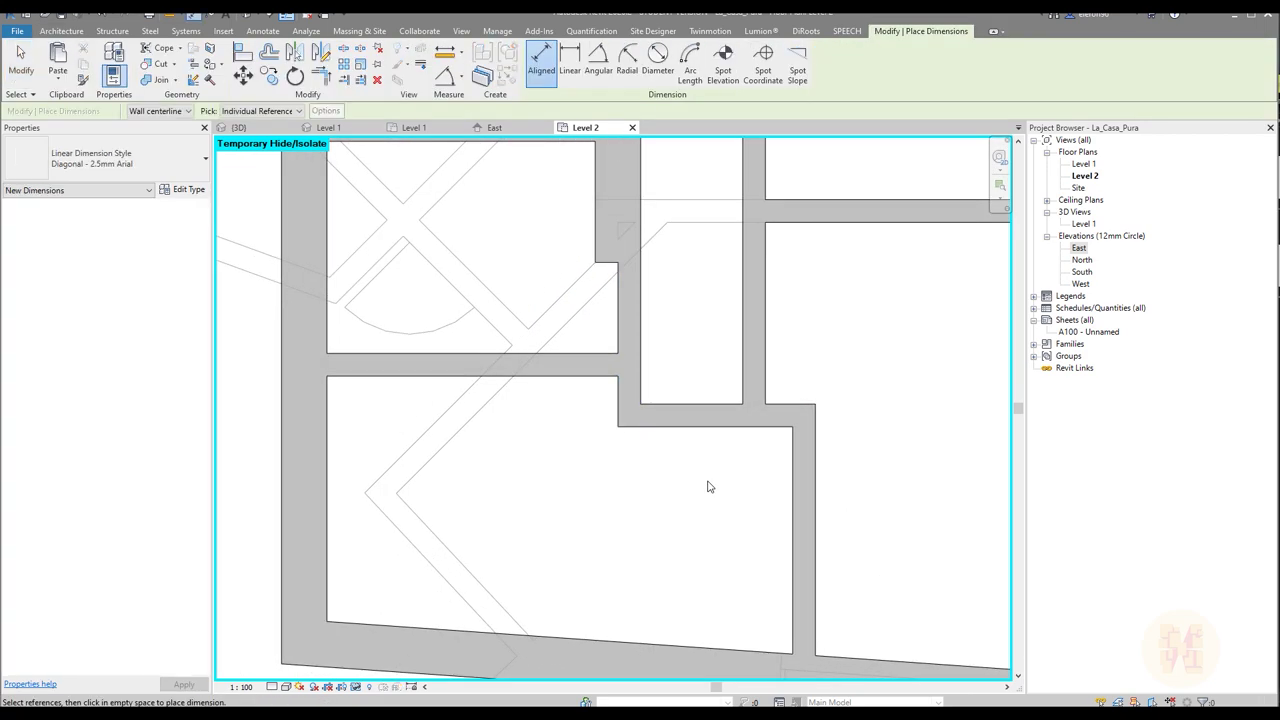
left_click(687, 427)
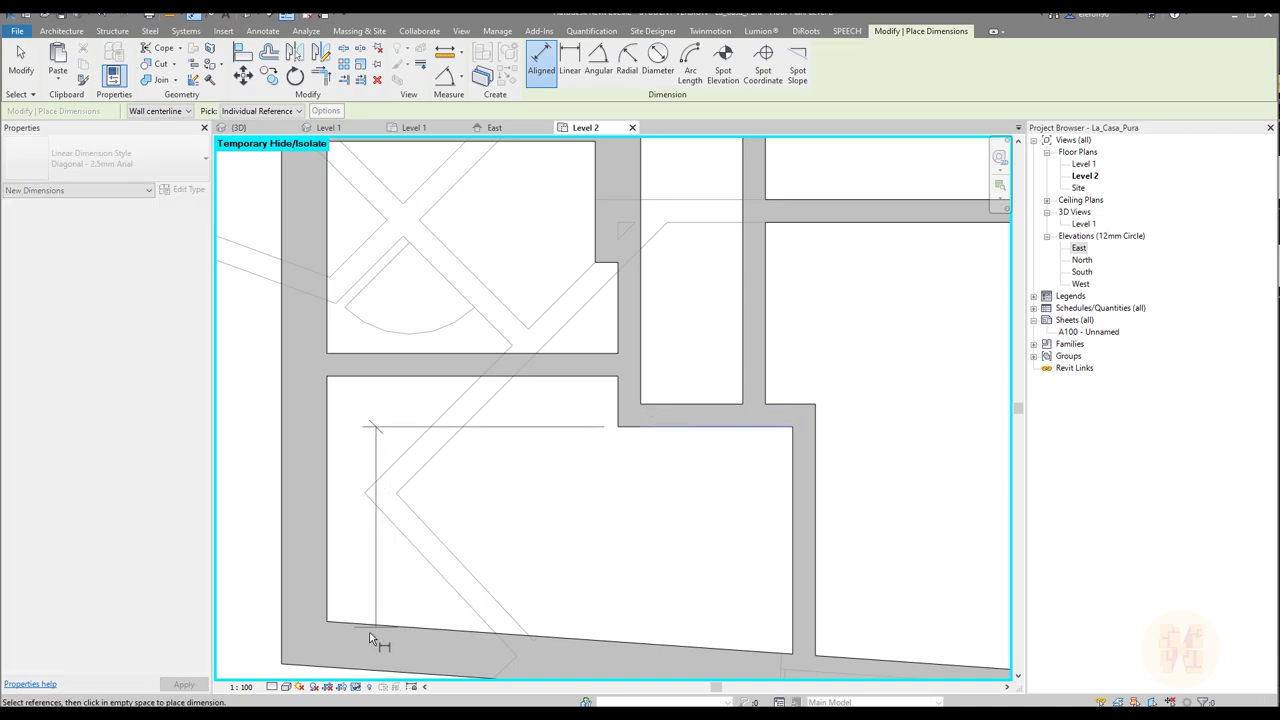
left_click(335, 622)
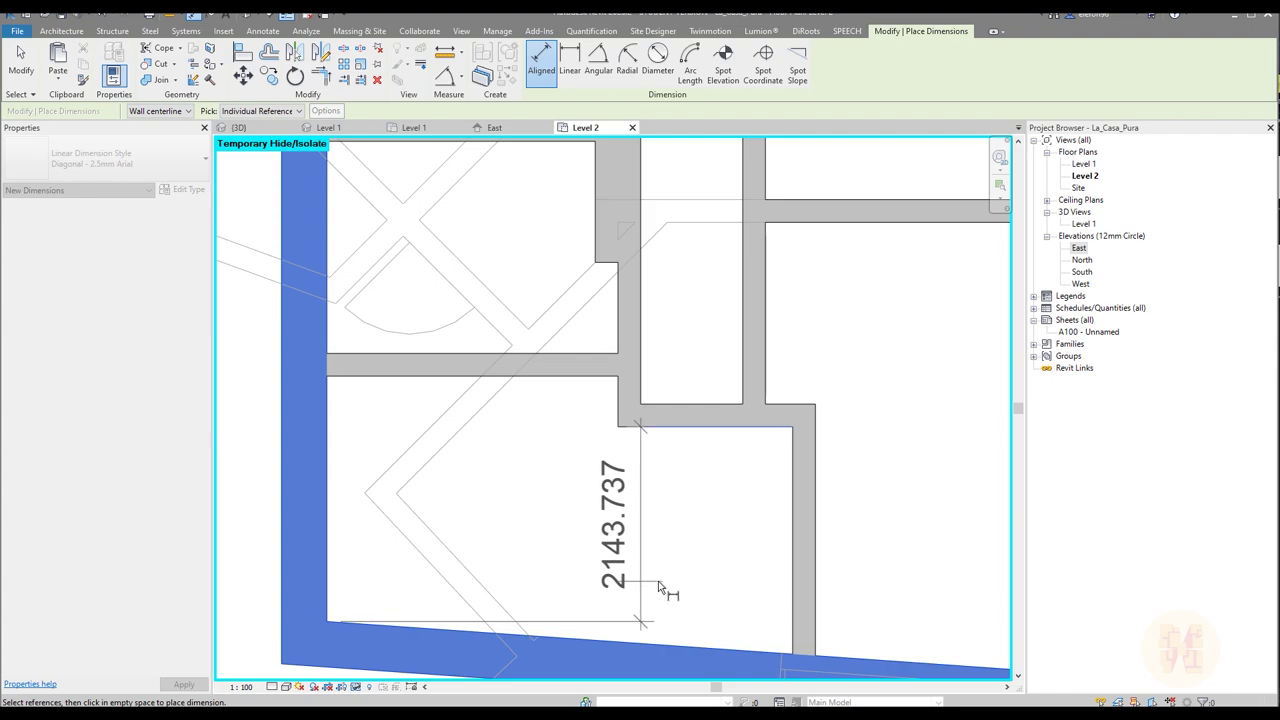
left_click(668, 570)
key("Escape")
key("Escape")
middle_click_drag(706, 470, 628, 495)
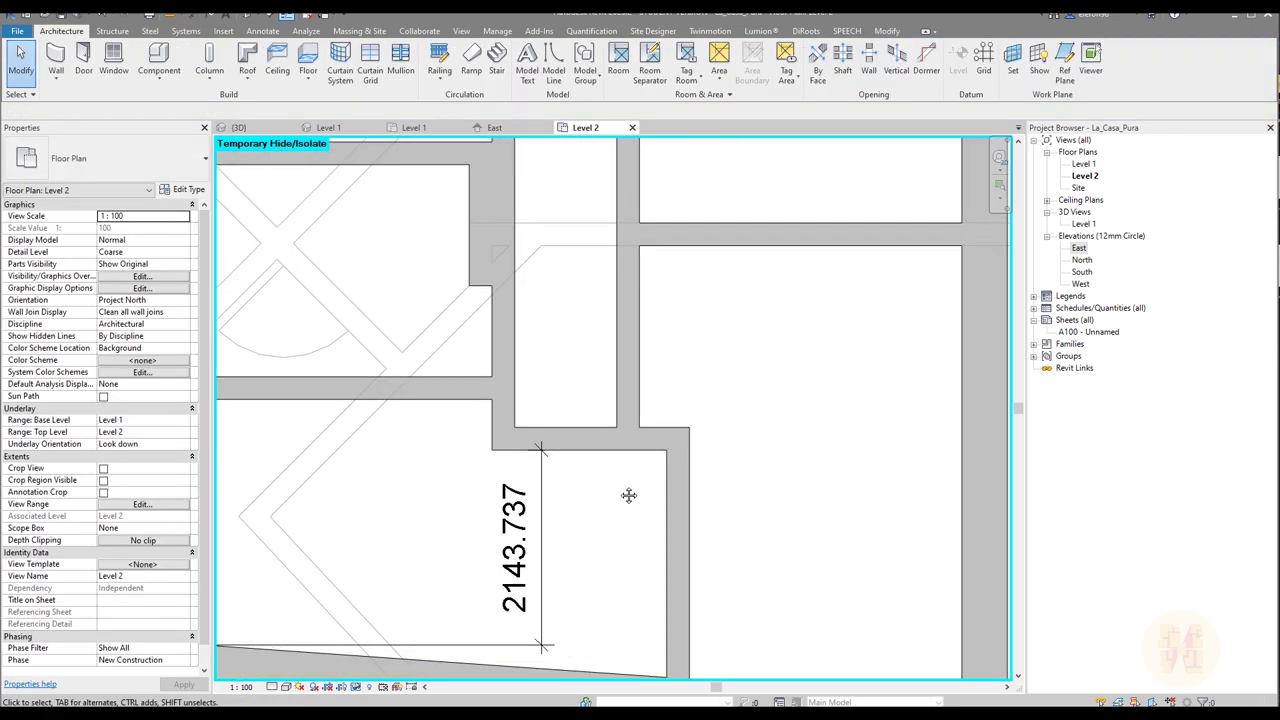
Step: Dimension the distance between the east rooms' partition and the north face of the short horizontal stepped wall
key("i")
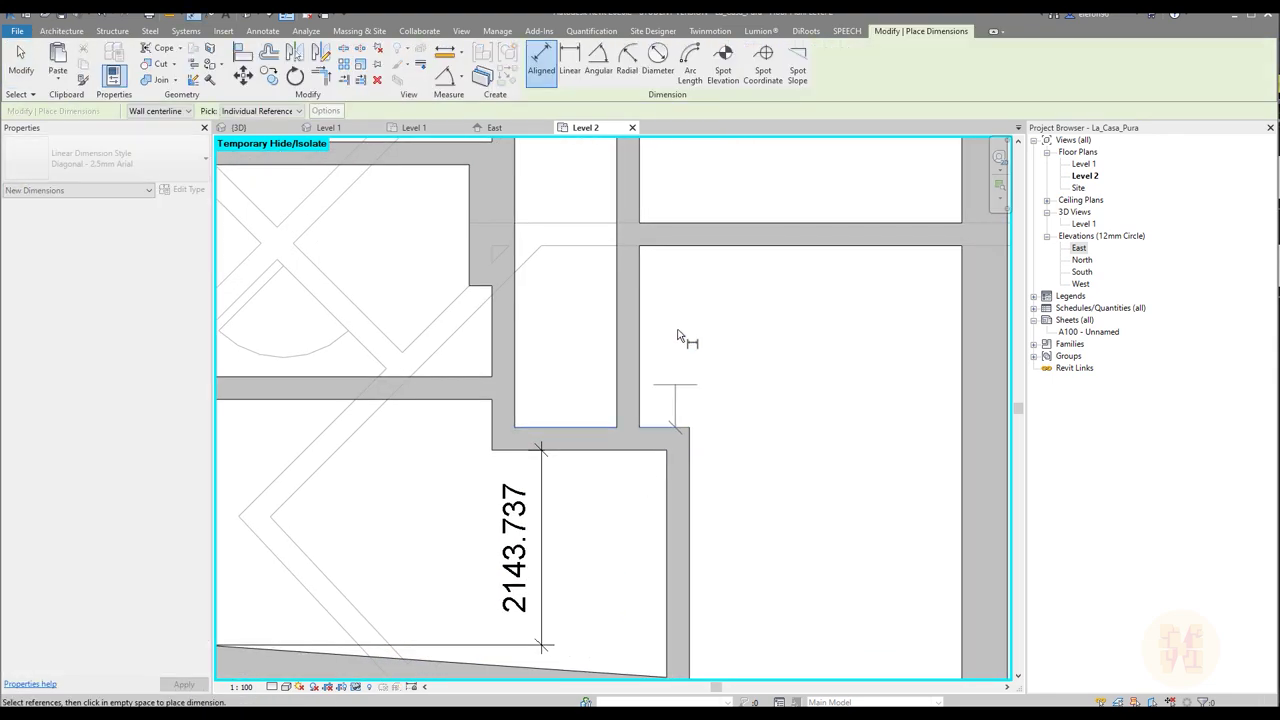
left_click(679, 252)
left_click(700, 427)
left_click(813, 330)
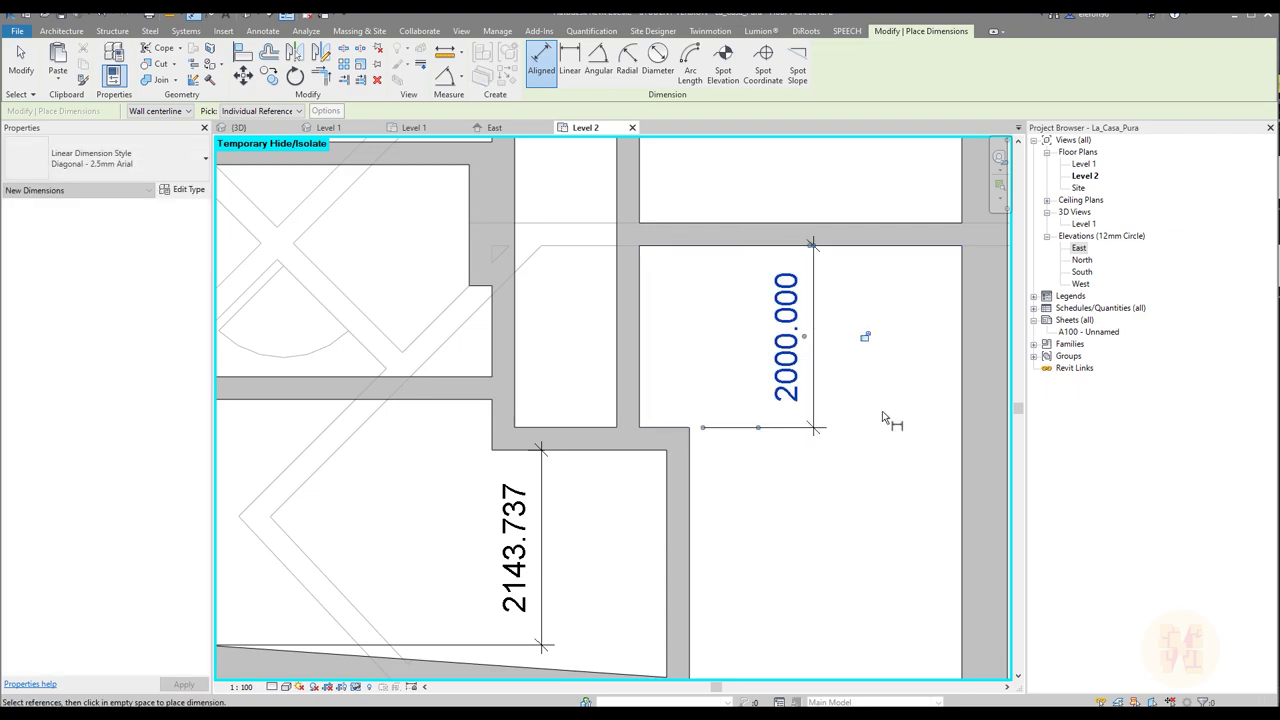
Step: Delete the dimension between the short horizontal stepped wall and the inner southwest corner
middle_click_drag(635, 527, 781, 411)
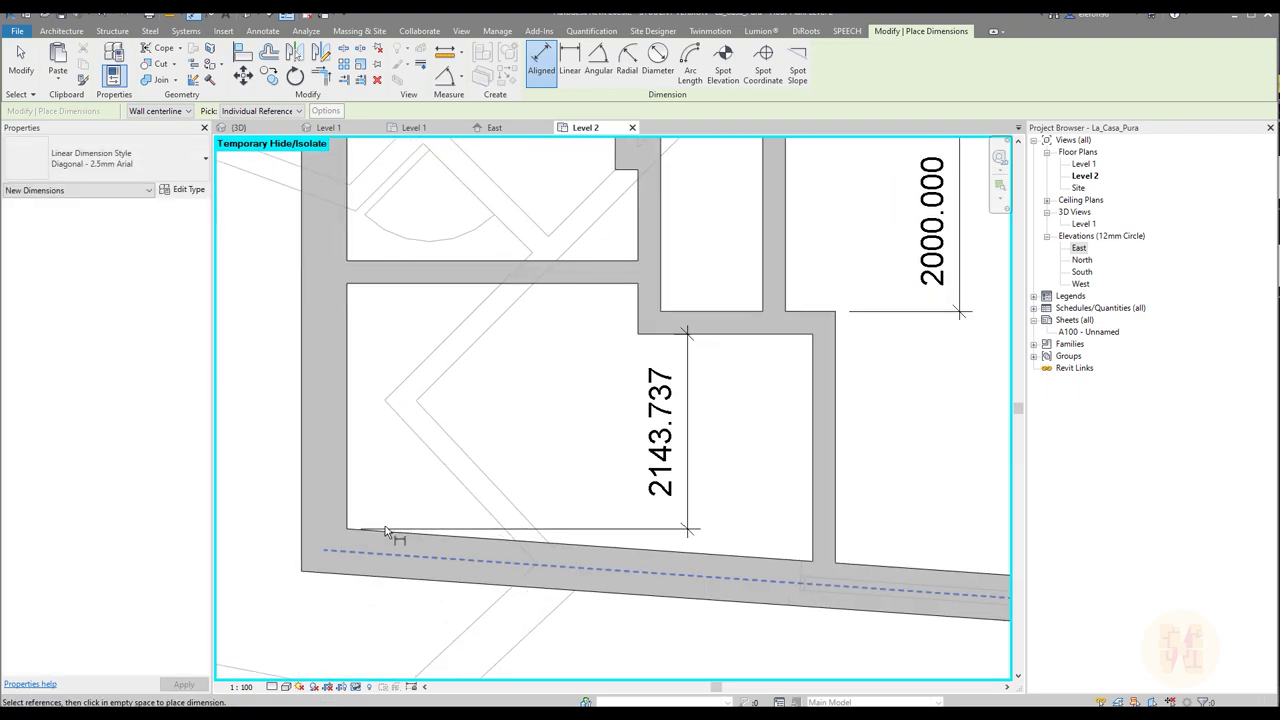
key("Escape")
key("Escape")
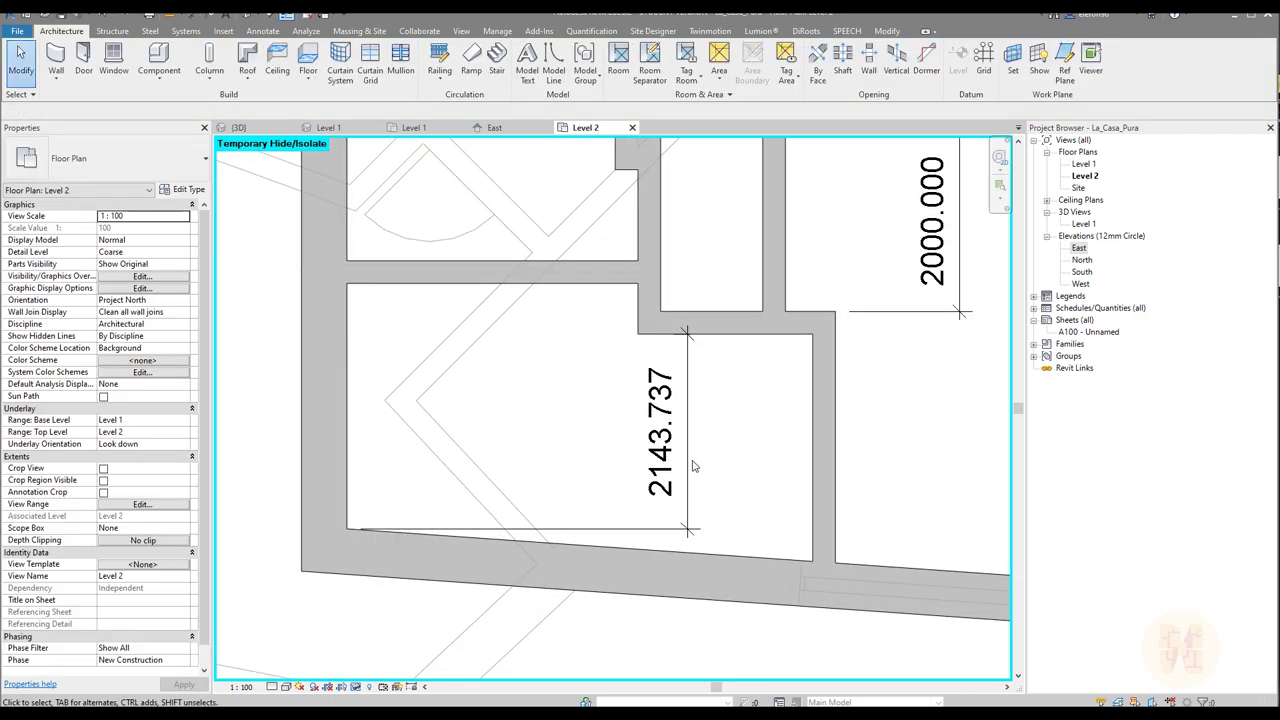
left_click(686, 462)
key("Delete")
Step: Dimension the clear distance between the west exterior wall's inner face and the west face of the short vertical stepped wall
middle_click_drag(570, 352, 700, 480)
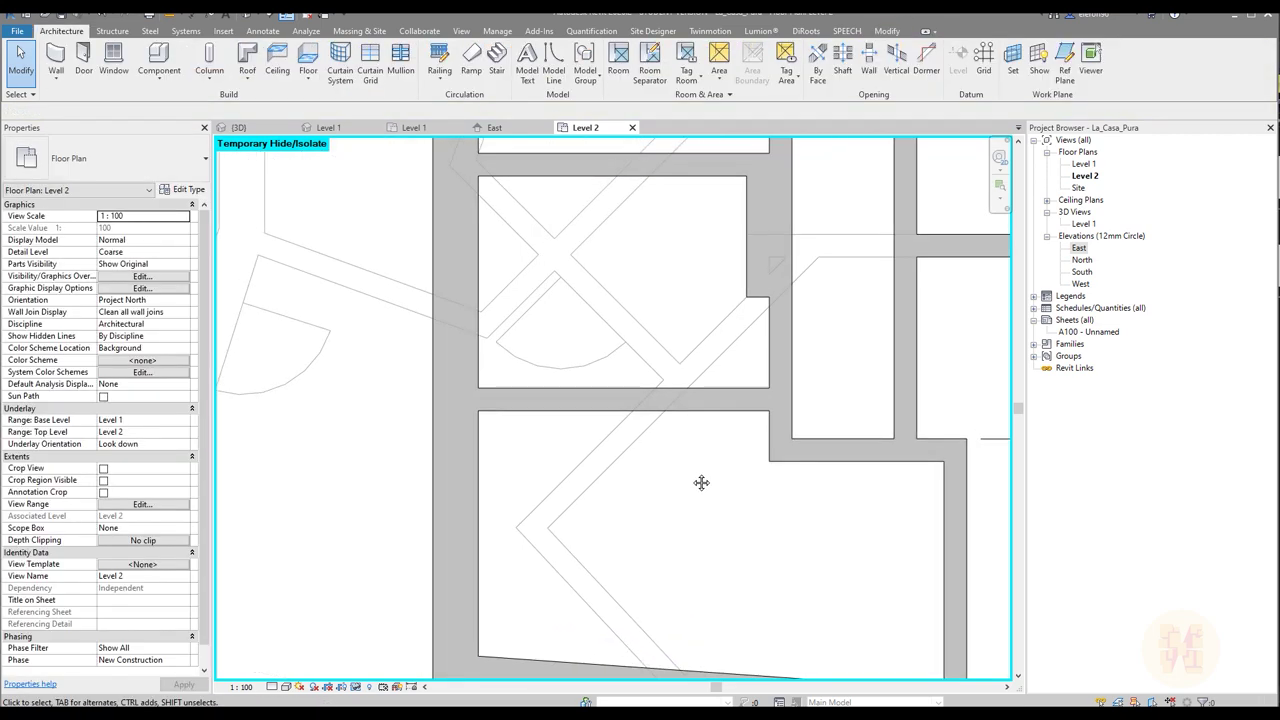
key("d")
key("i")
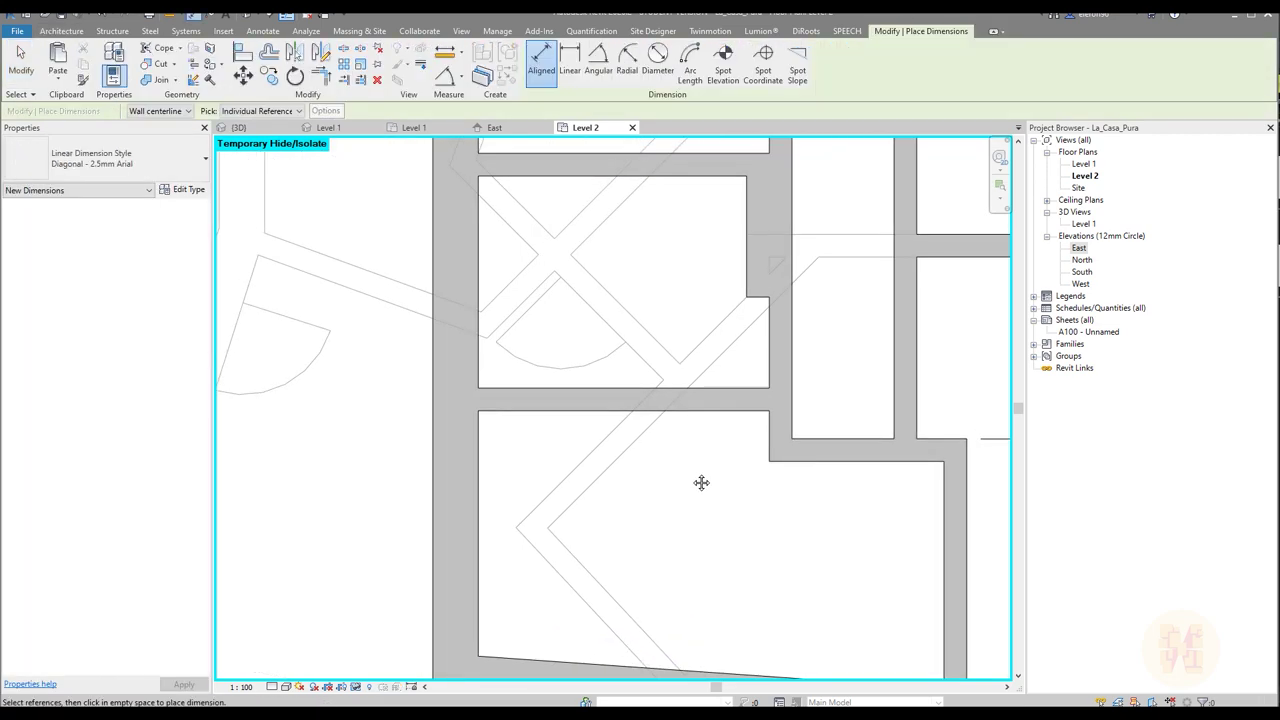
left_click(767, 432)
left_click(480, 436)
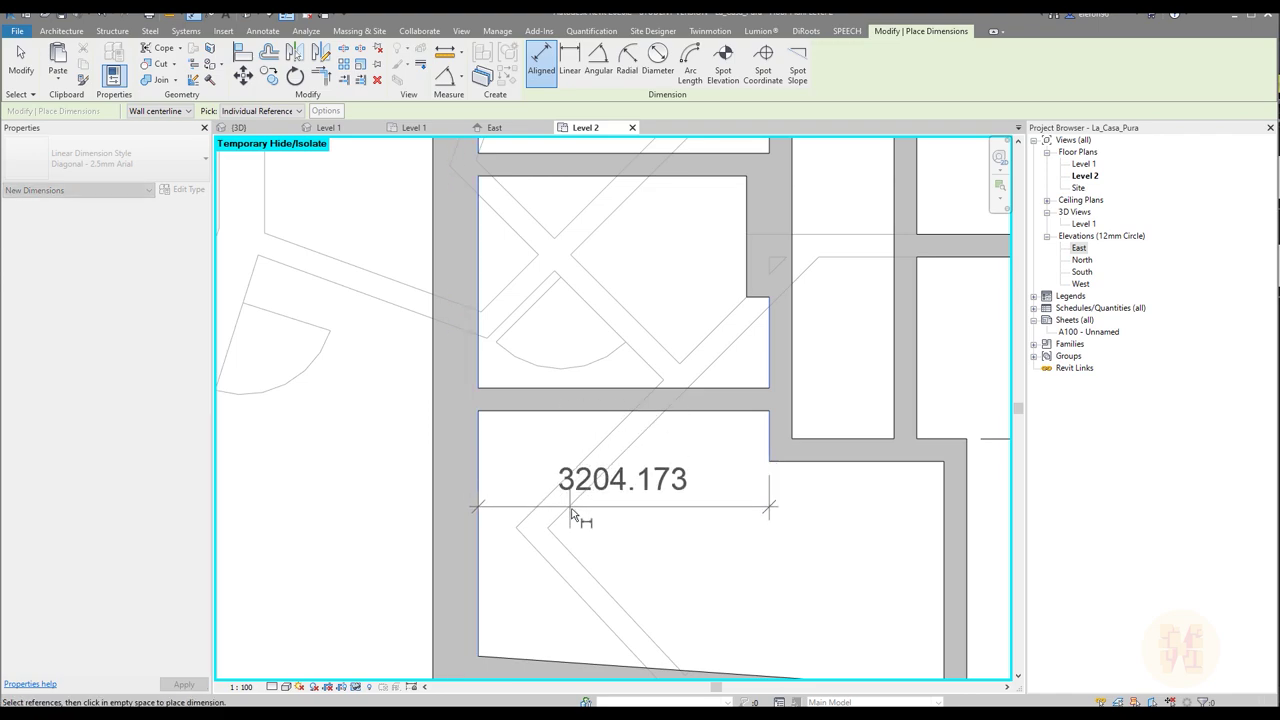
left_click(588, 543)
key("Escape")
key("Escape")
Step: Enter a new clear distance between the short vertical stepped wall and the west exterior wall
left_click(780, 333)
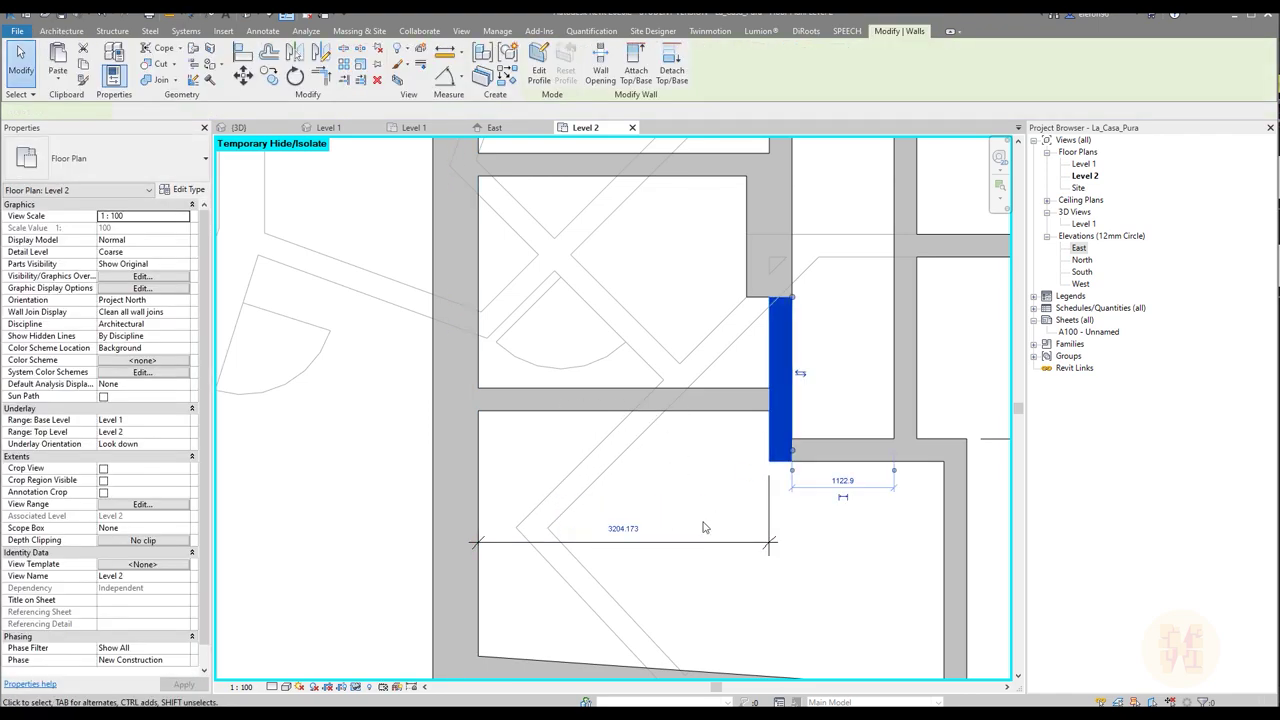
left_click(633, 530)
type("320")
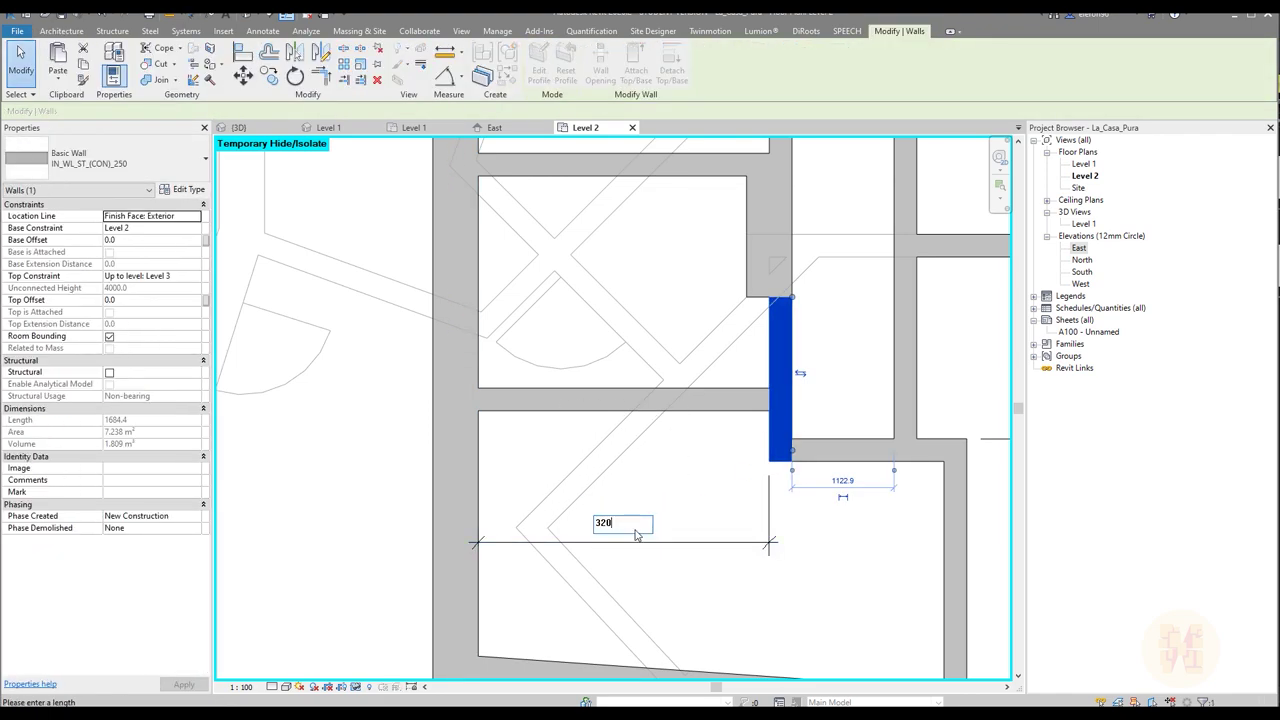
Step: Set the lower-left room's width to 3200 mm by repositioning the selected vertical 250 mm wall, and delete the helper dimension
type("0")
key("Return")
key("Escape")
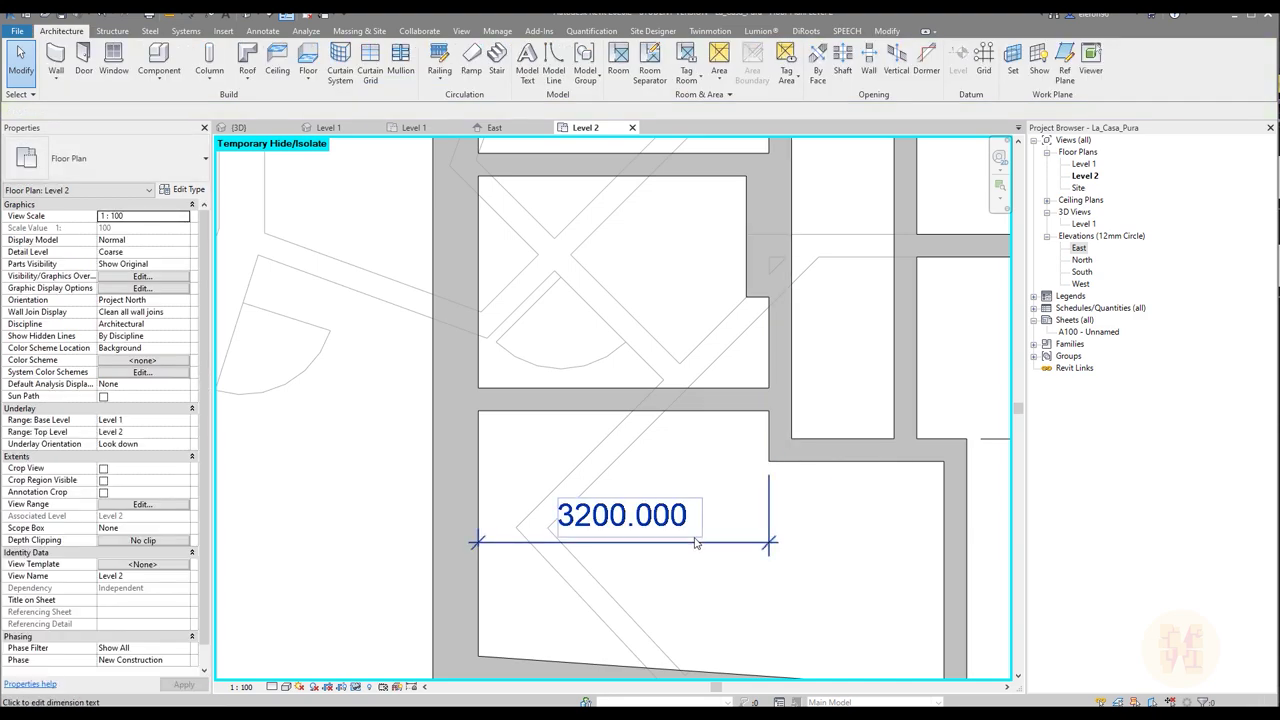
left_click(697, 541)
key("Delete")
Step: Add an aligned dimension between the lower faces of the horizontal partition and the stepped wall below it
middle_click_drag(681, 460, 697, 502)
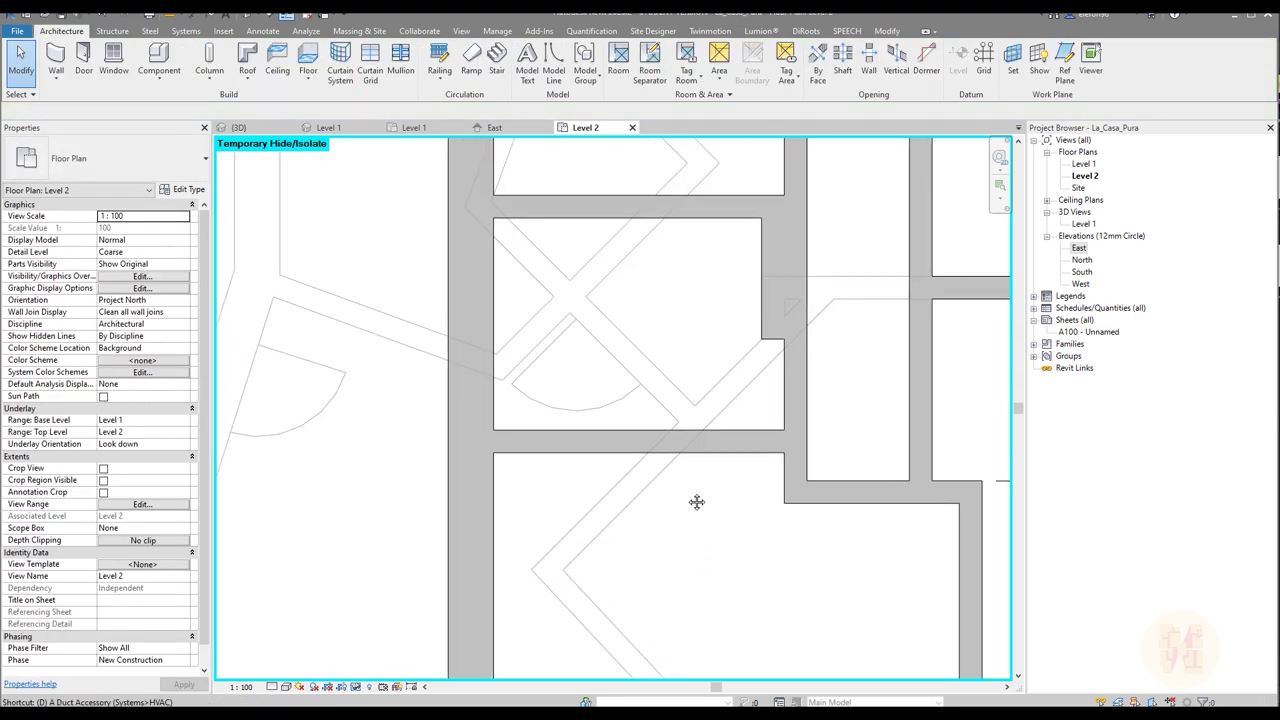
key("i")
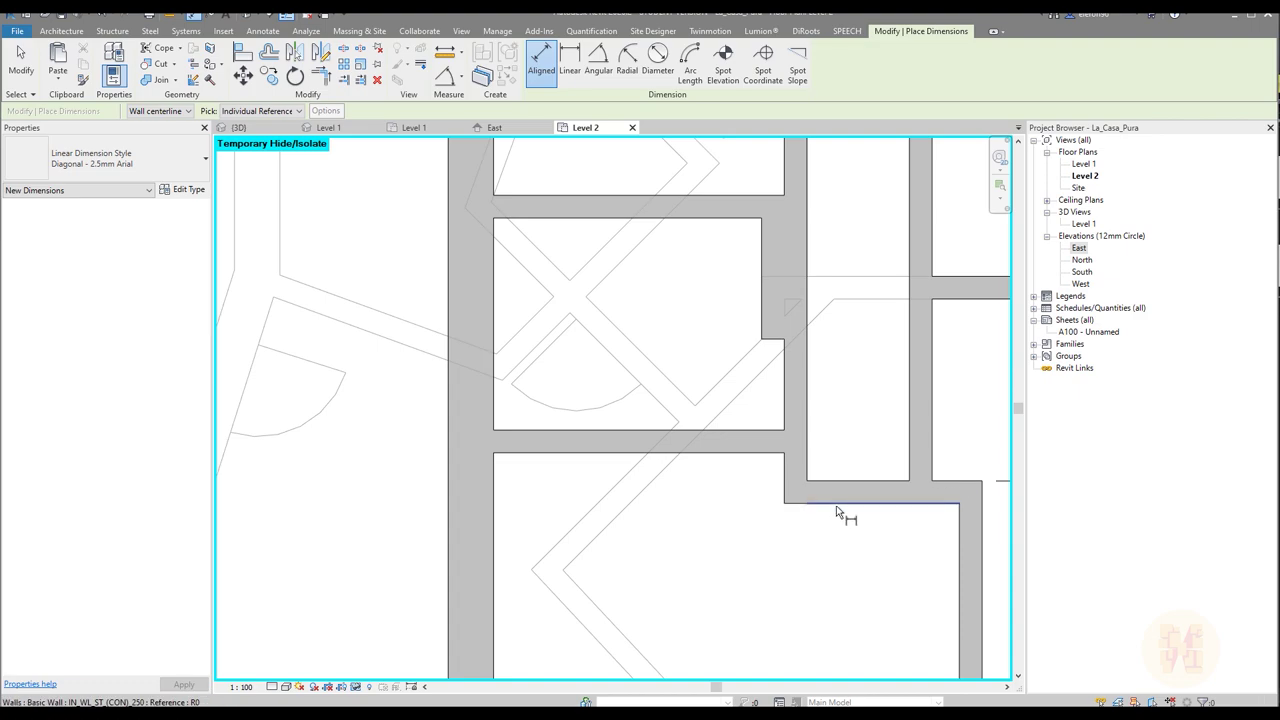
left_click(838, 508)
left_click(715, 455)
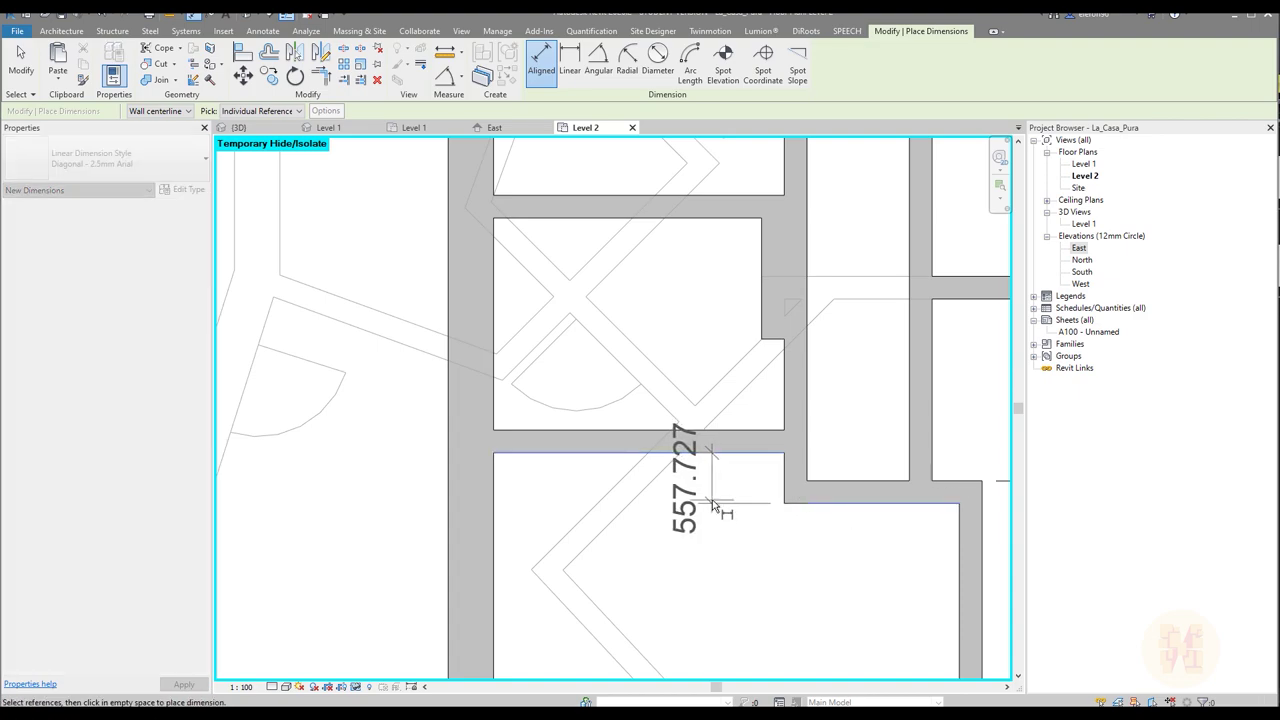
left_click(713, 507)
key("Escape")
key("Escape")
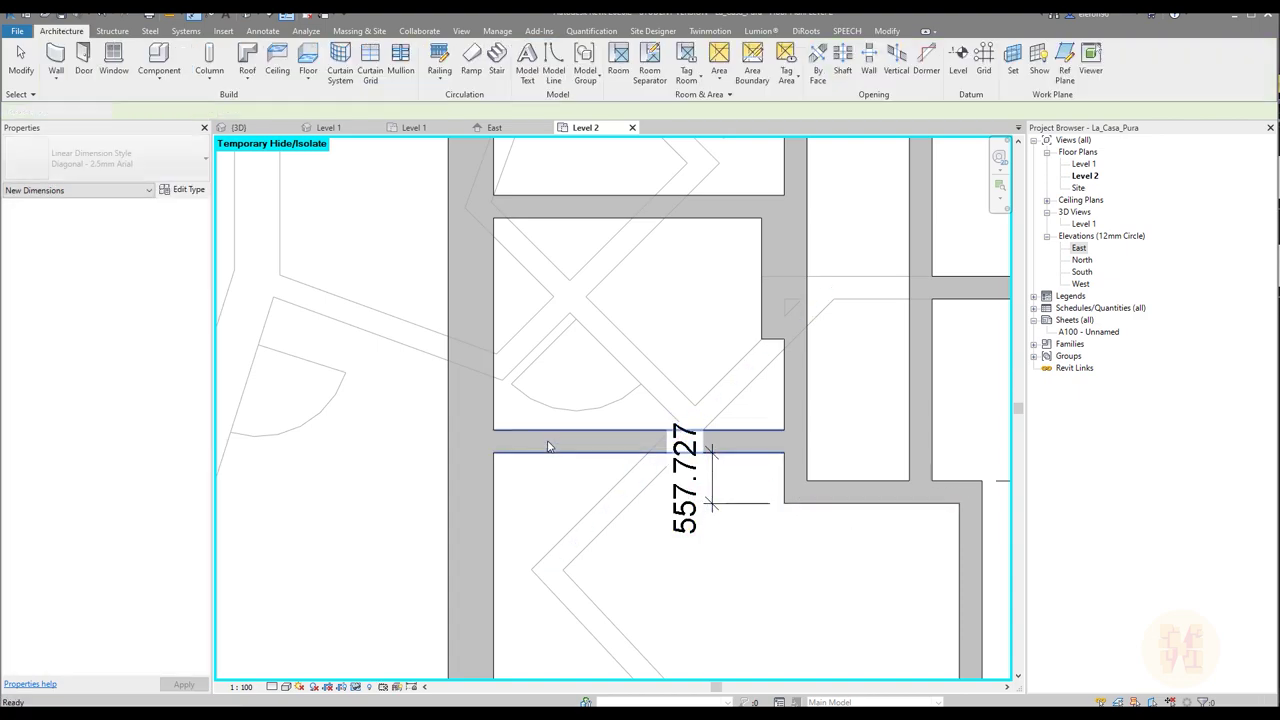
Step: Move the horizontal partition so its offset from the stepped wall is 550 mm, and delete the helper dimension
left_click(640, 442)
left_click(700, 480)
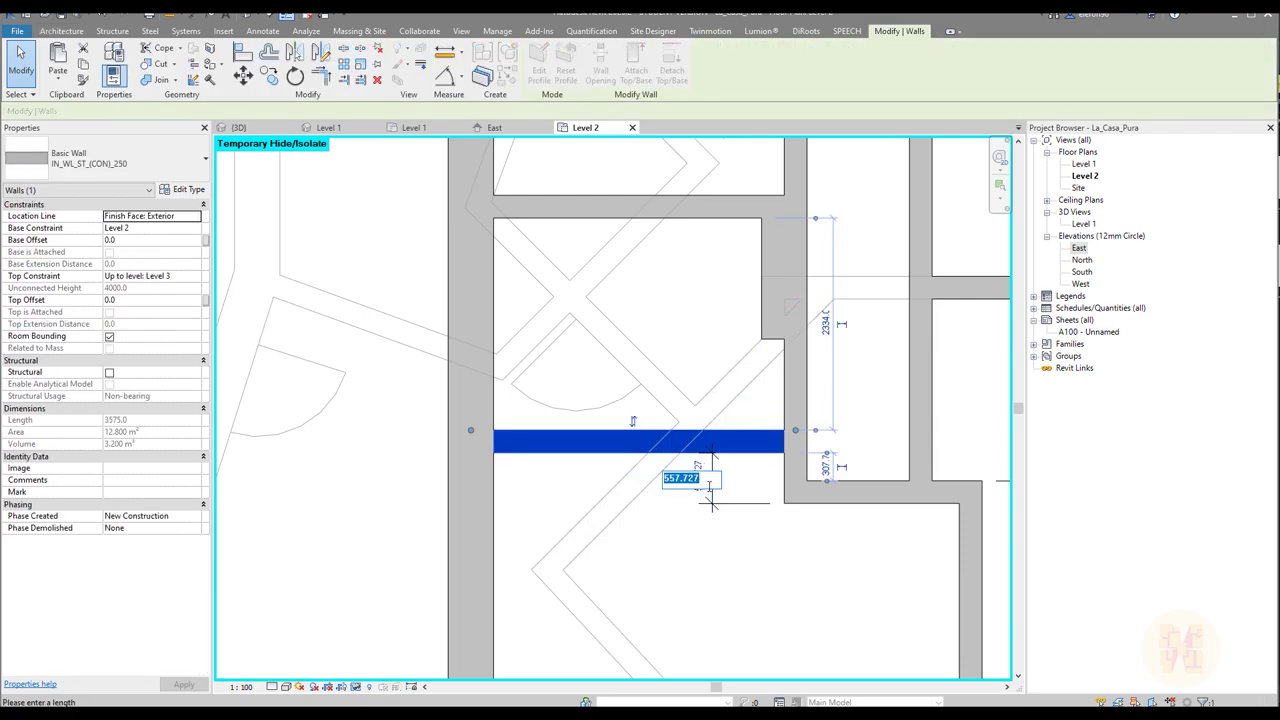
type("550")
key("Return")
key("Escape")
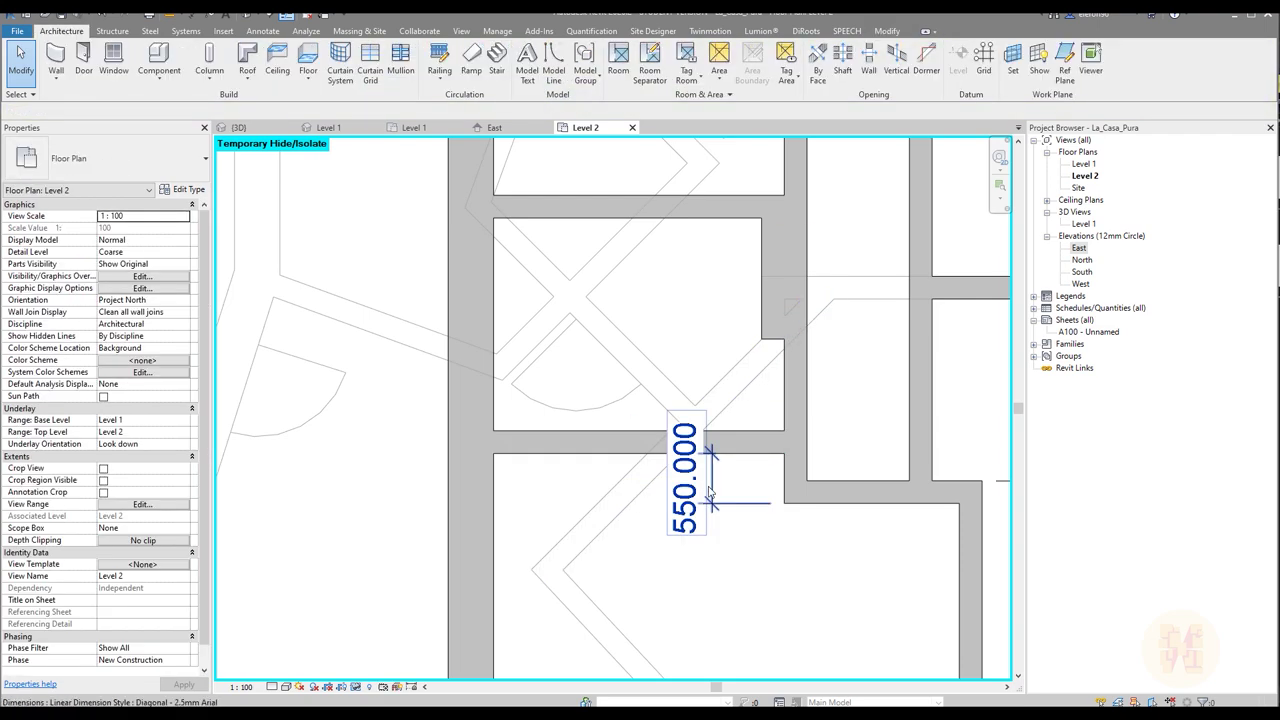
left_click(711, 484)
key("Delete")
key("Escape")
Step: Add an aligned dimension from the horizontal partition's upper face to the lower end of the short 500 mm thick wall
middle_click_drag(745, 436, 684, 519)
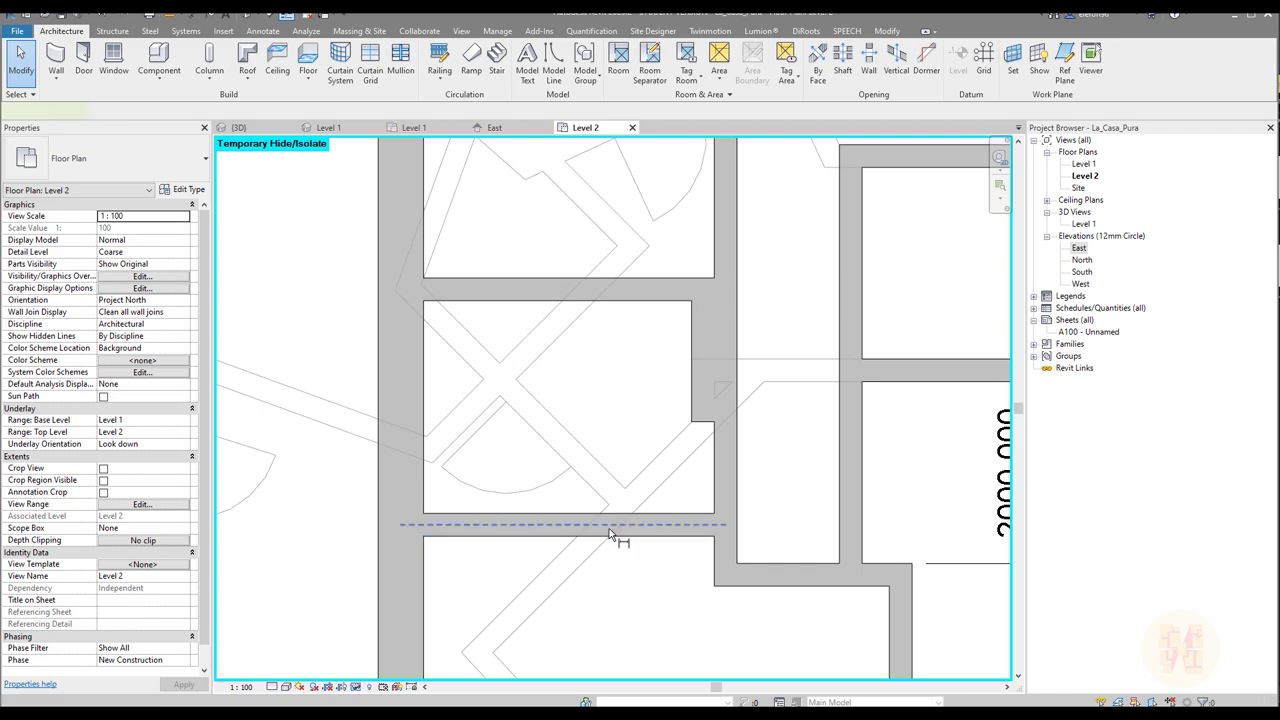
key("d")
key("i")
left_click(699, 427)
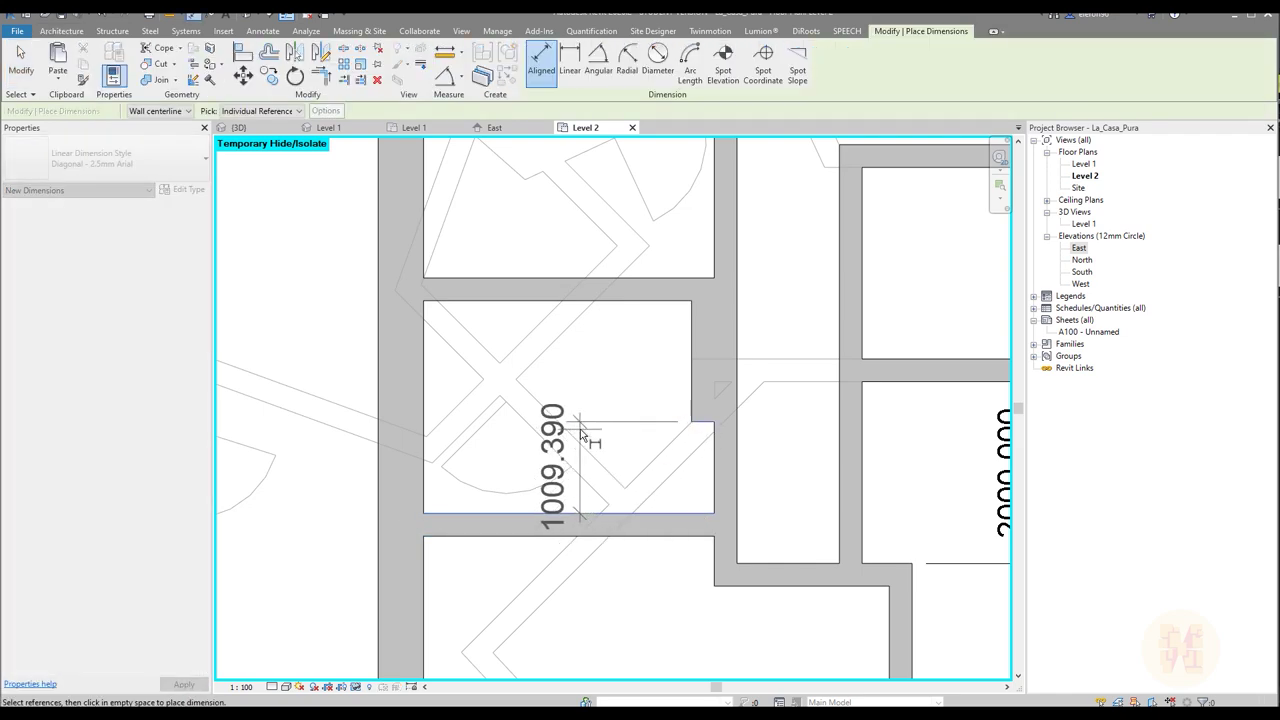
left_click(580, 434)
key("Escape")
key("Escape")
Step: Set the distance between the thick wall's end and the partition to 1000 mm, and delete the helper dimension
left_click(700, 393)
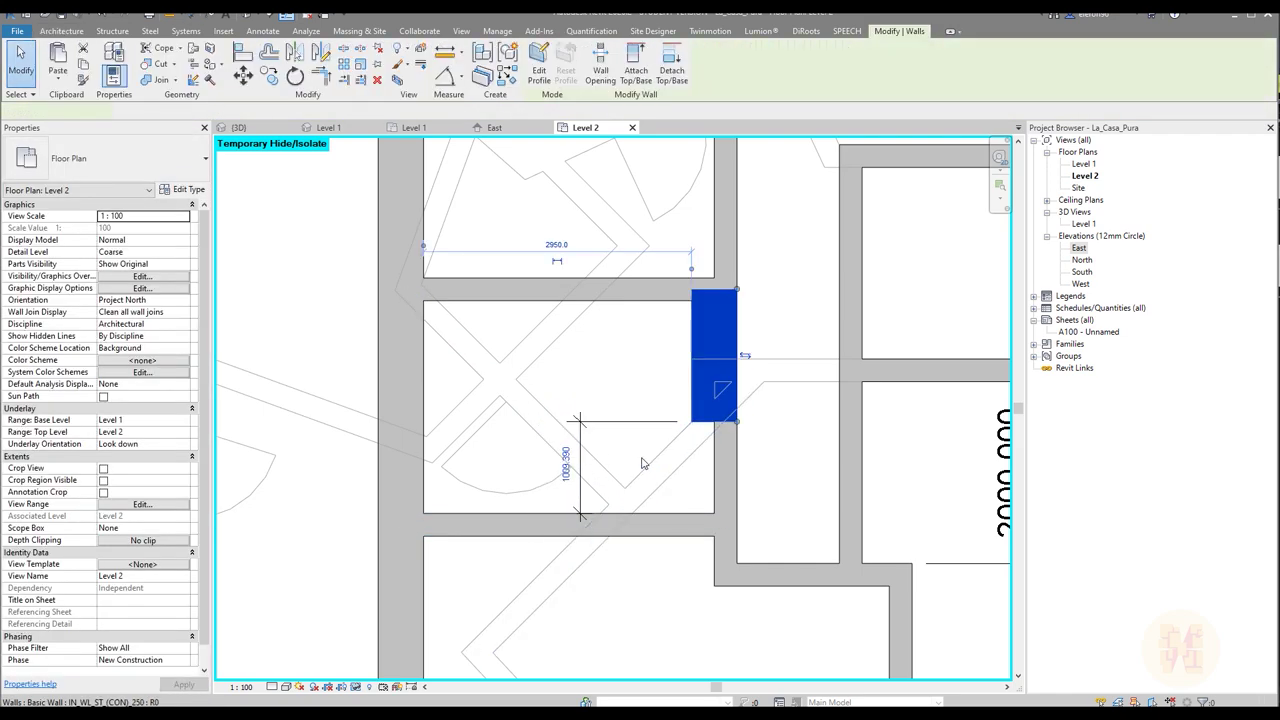
left_click(561, 466)
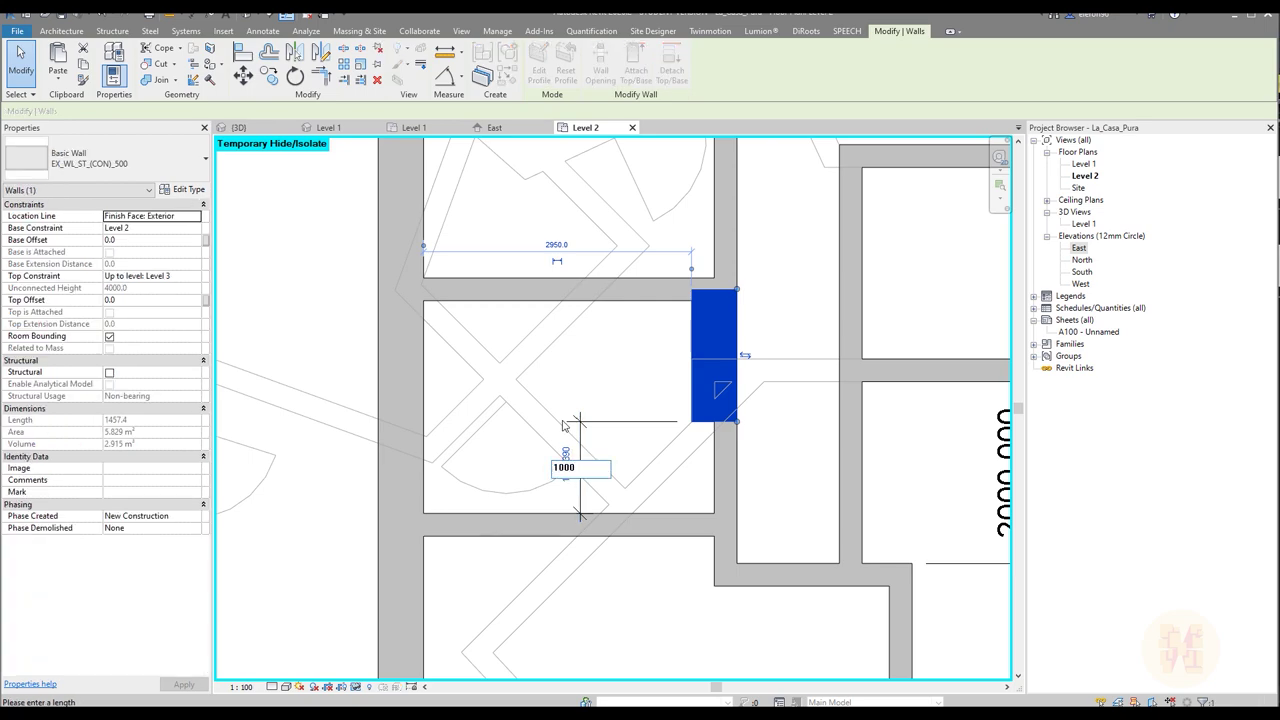
key("Return")
left_click(697, 474)
left_click(604, 427)
key("Delete")
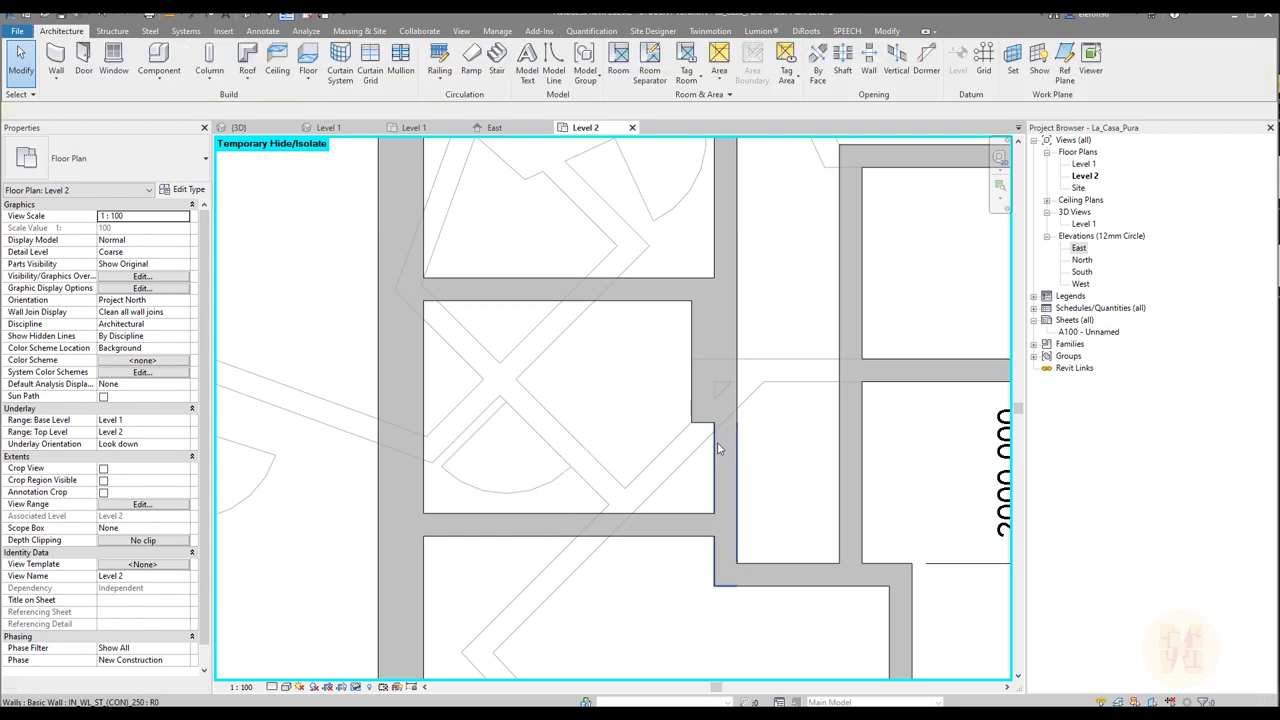
Step: Dimension the clear height of the middle room between the inner faces of its two horizontal partitions
middle_click_drag(607, 469, 613, 590)
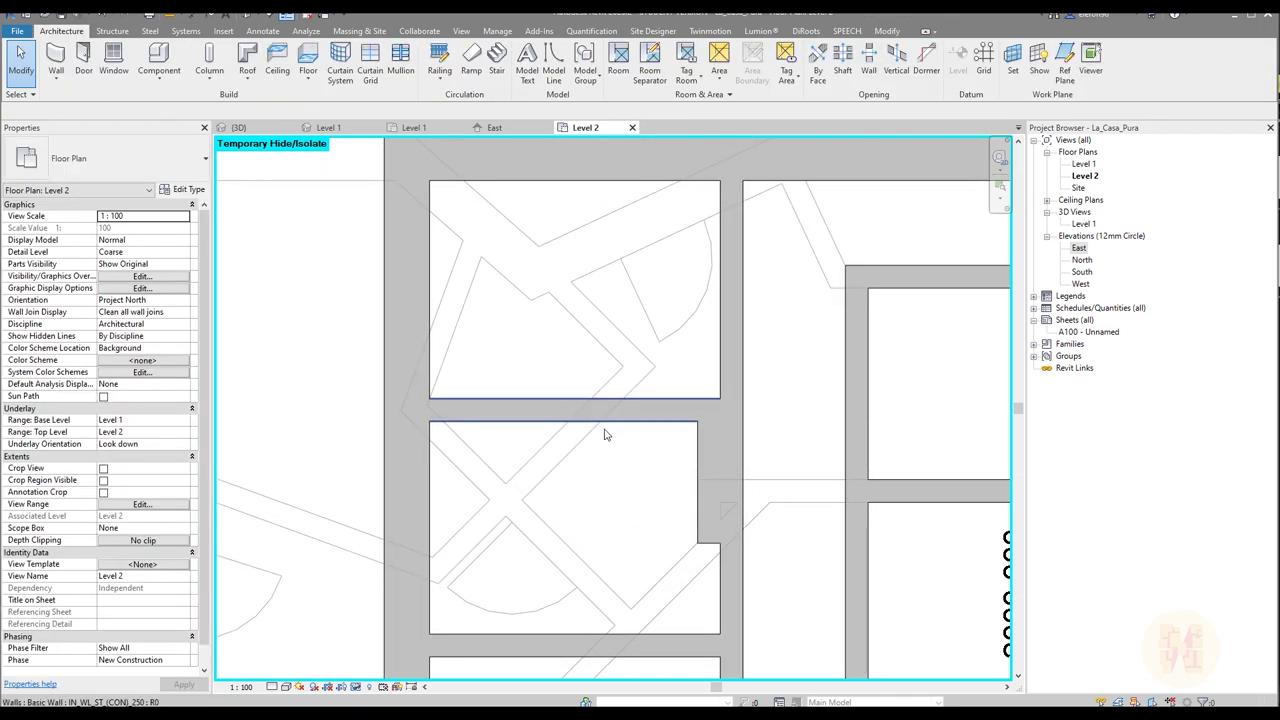
key("d")
key("i")
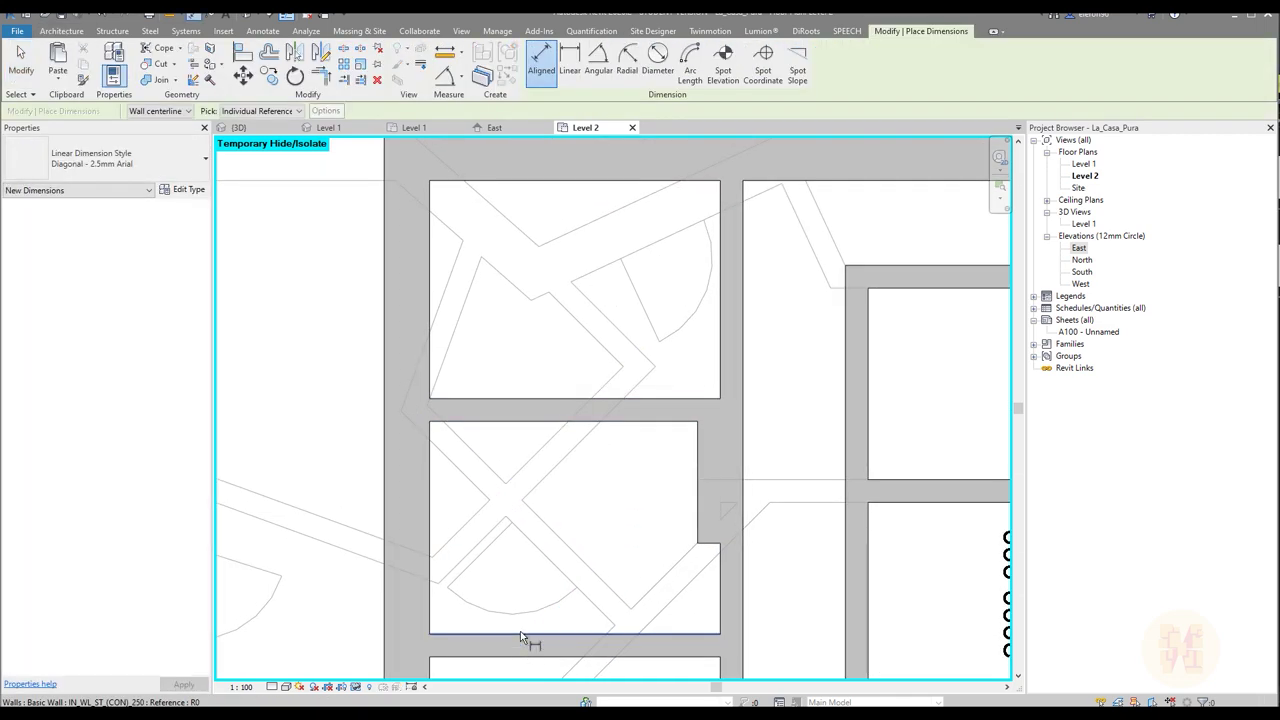
left_click(520, 632)
left_click(502, 426)
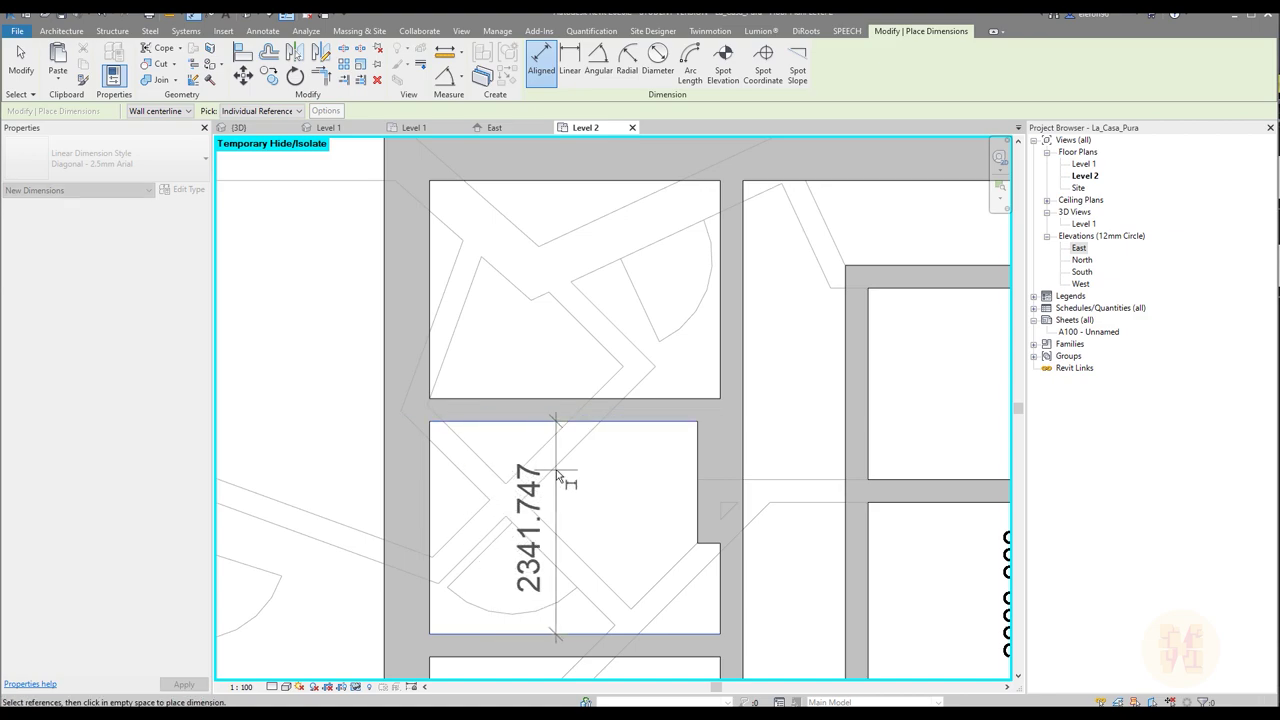
left_click(556, 469)
key("Escape")
key("Escape")
Step: Move the middle room's upper partition to make the clear height 2300 mm, and delete the helper dimension
left_click(602, 420)
left_click(542, 526)
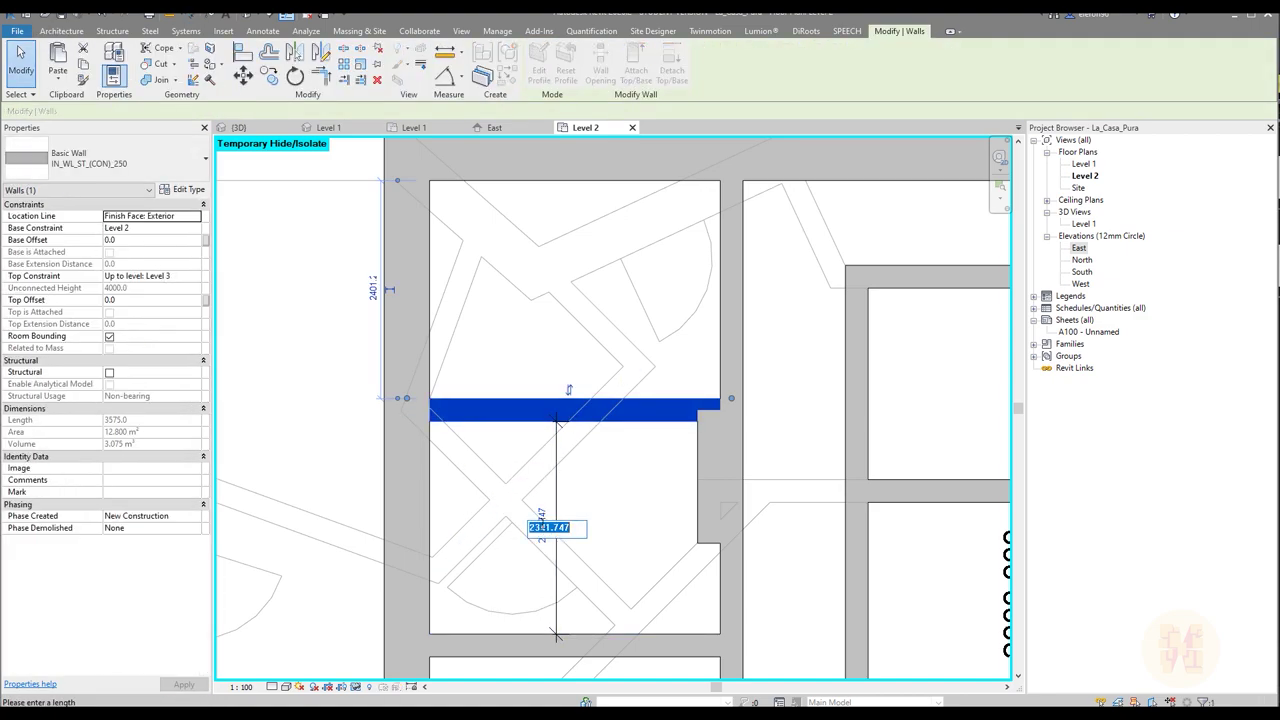
type("2300")
key("Return")
key("Escape")
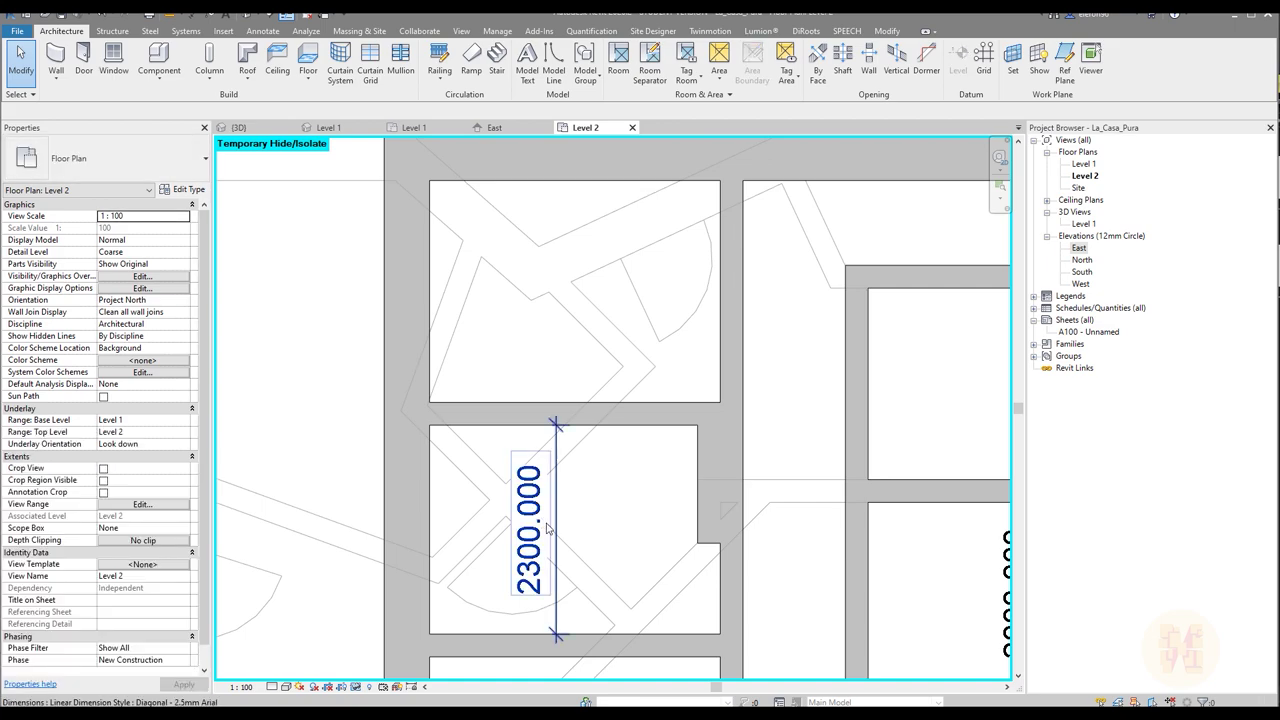
left_click(544, 549)
key("Delete")
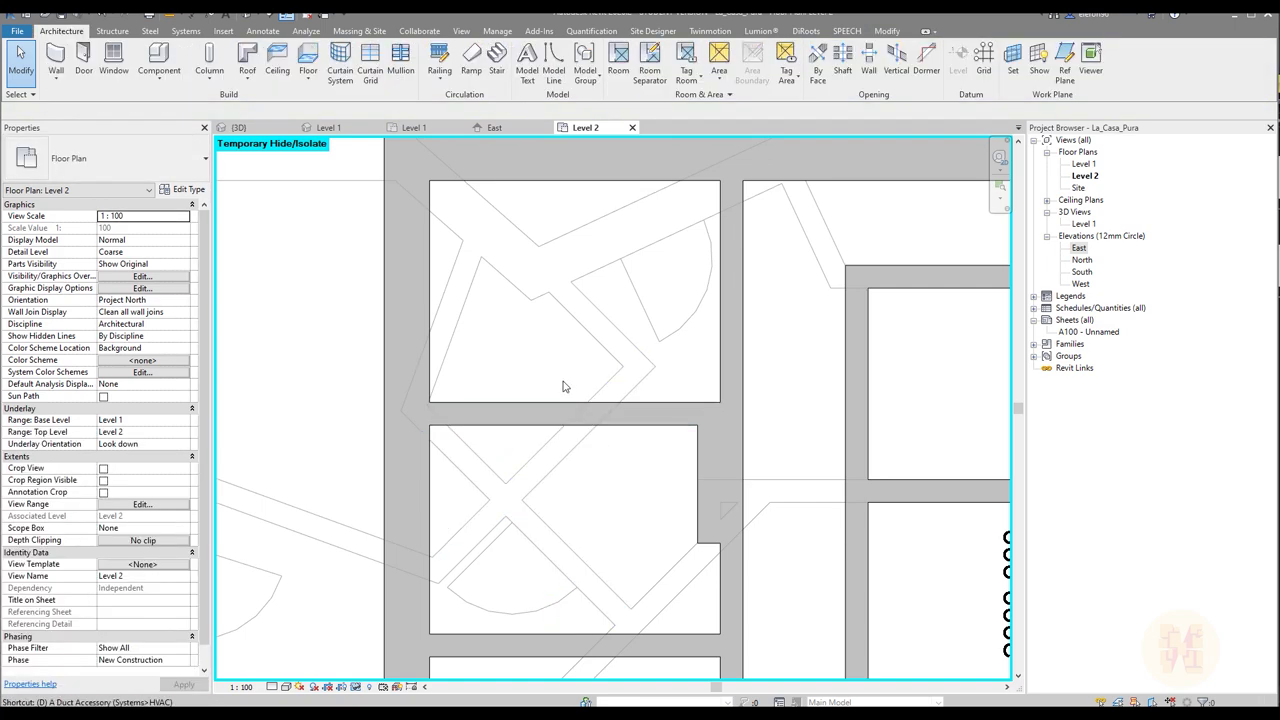
Step: Dimension the top room's clear height from its lower partition to the inner face of the top exterior wall
key("i")
left_click(510, 403)
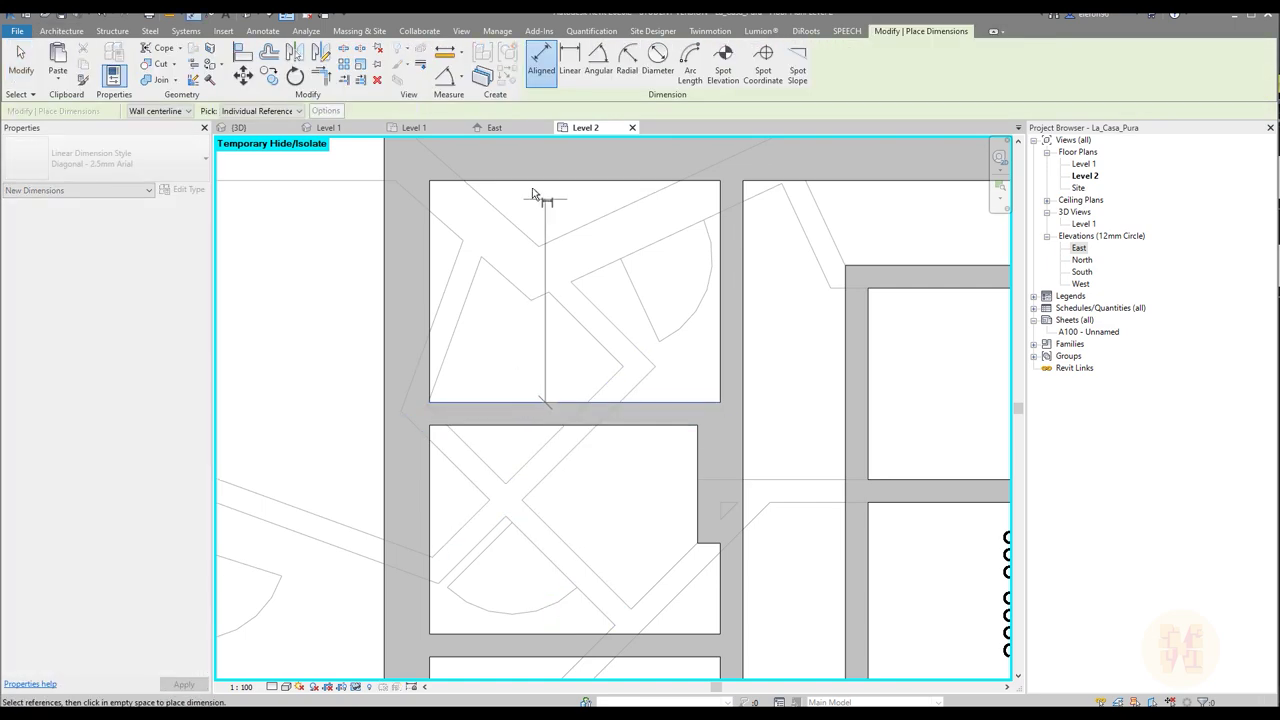
left_click(536, 192)
left_click(530, 237)
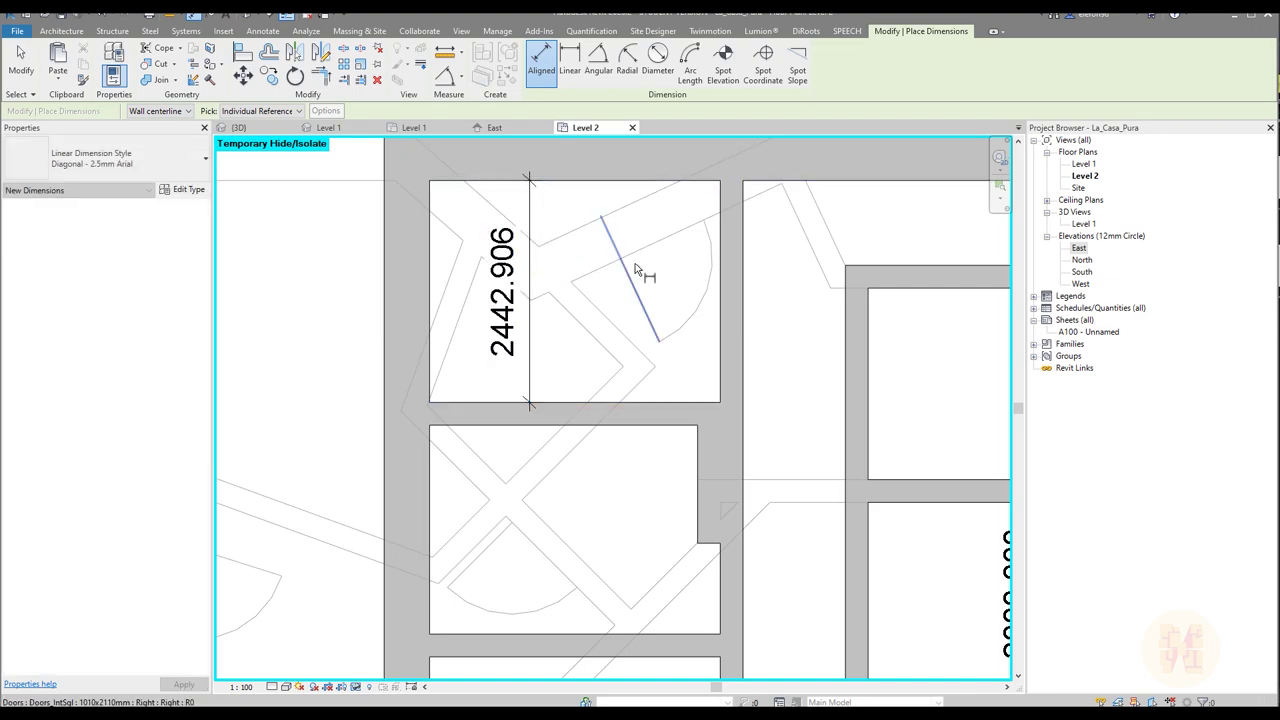
key("Escape")
key("Escape")
Step: Move the top exterior wall so the top room's clear height is 2500 mm
middle_click_drag(654, 266, 640, 317)
middle_click_drag(546, 300, 534, 357)
middle_click_drag(488, 455, 574, 453)
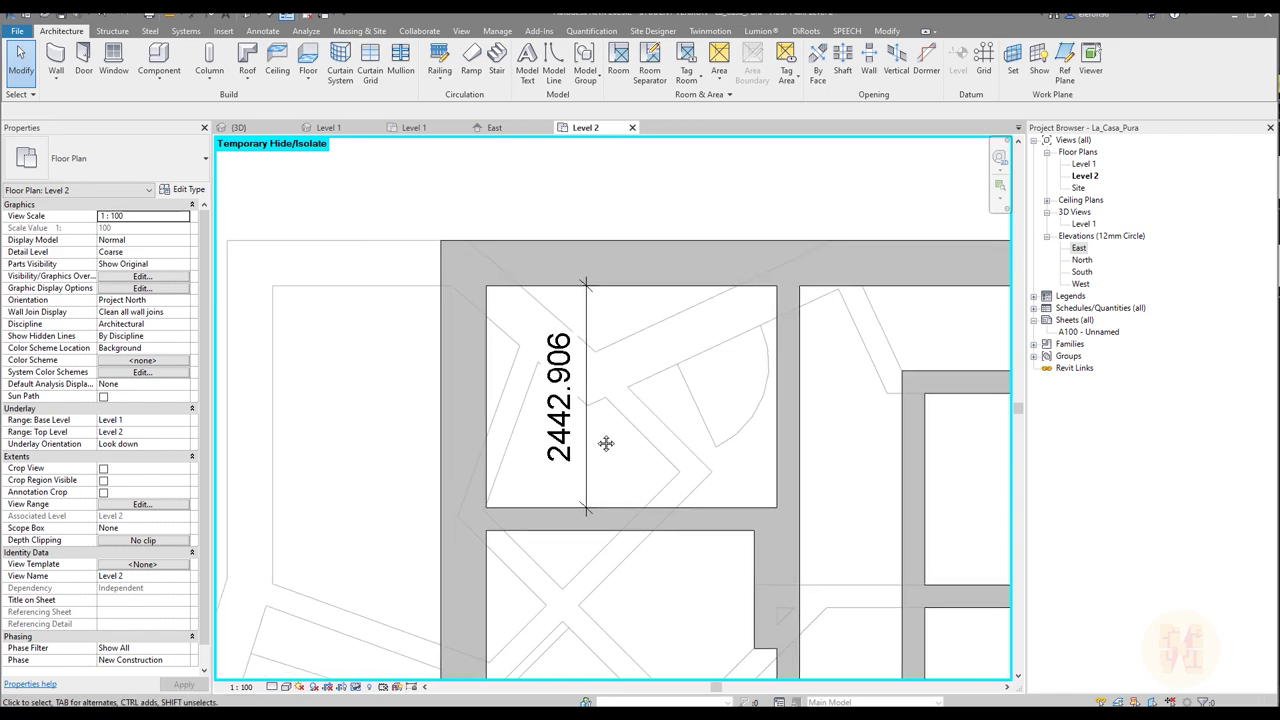
left_click(626, 287)
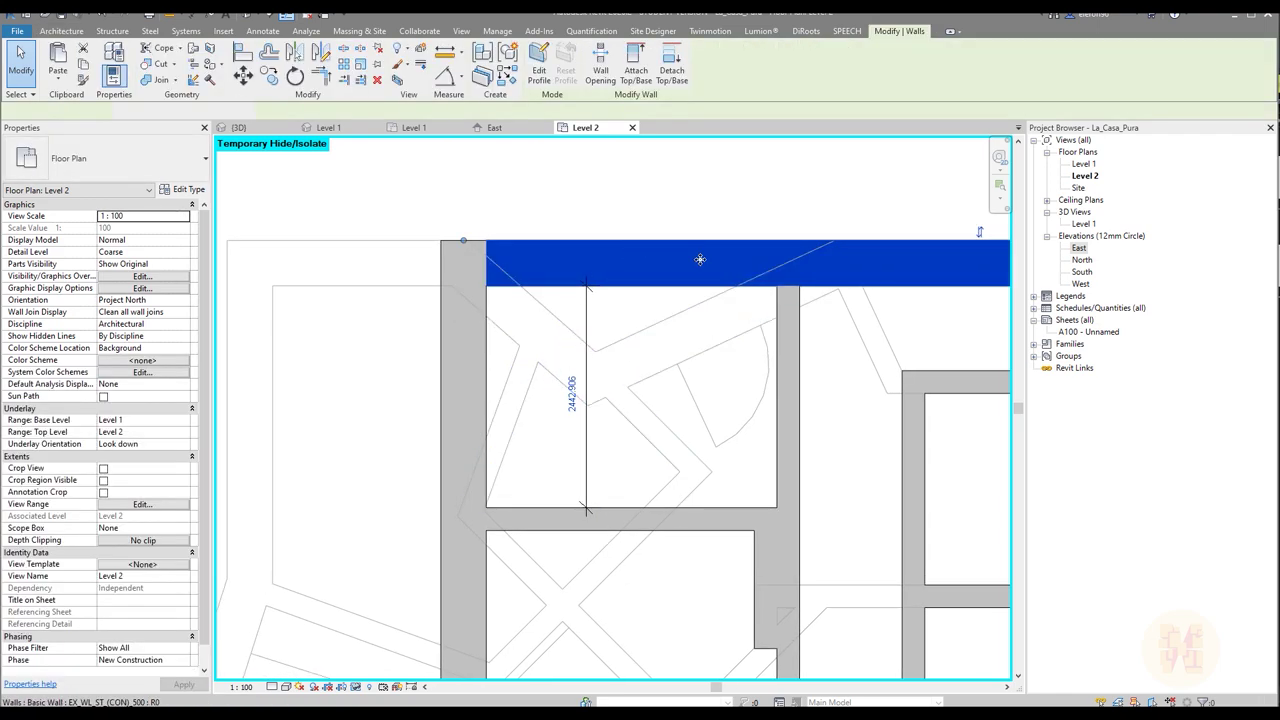
left_click(558, 397)
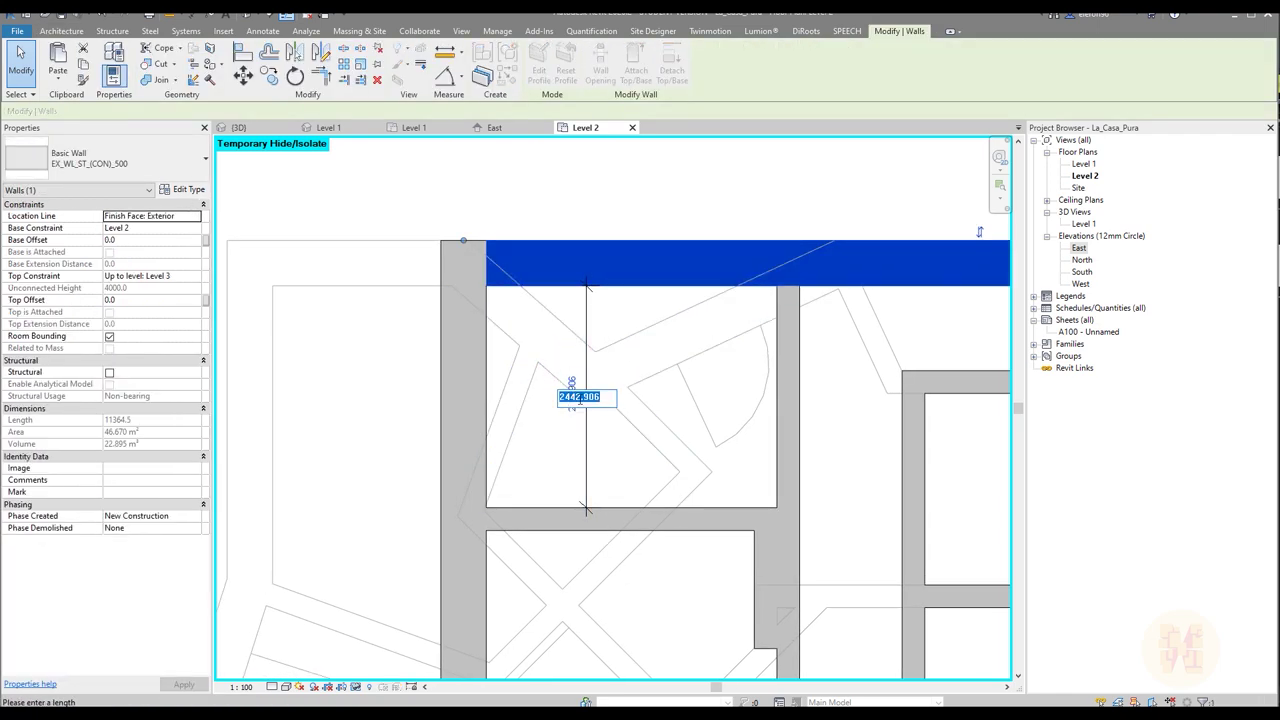
type("2500")
key("Return")
key("Escape")
Step: Align the top exterior walls of the Level 1 underlay to the outer face of the Level 2 top wall
middle_click_drag(500, 283, 544, 365)
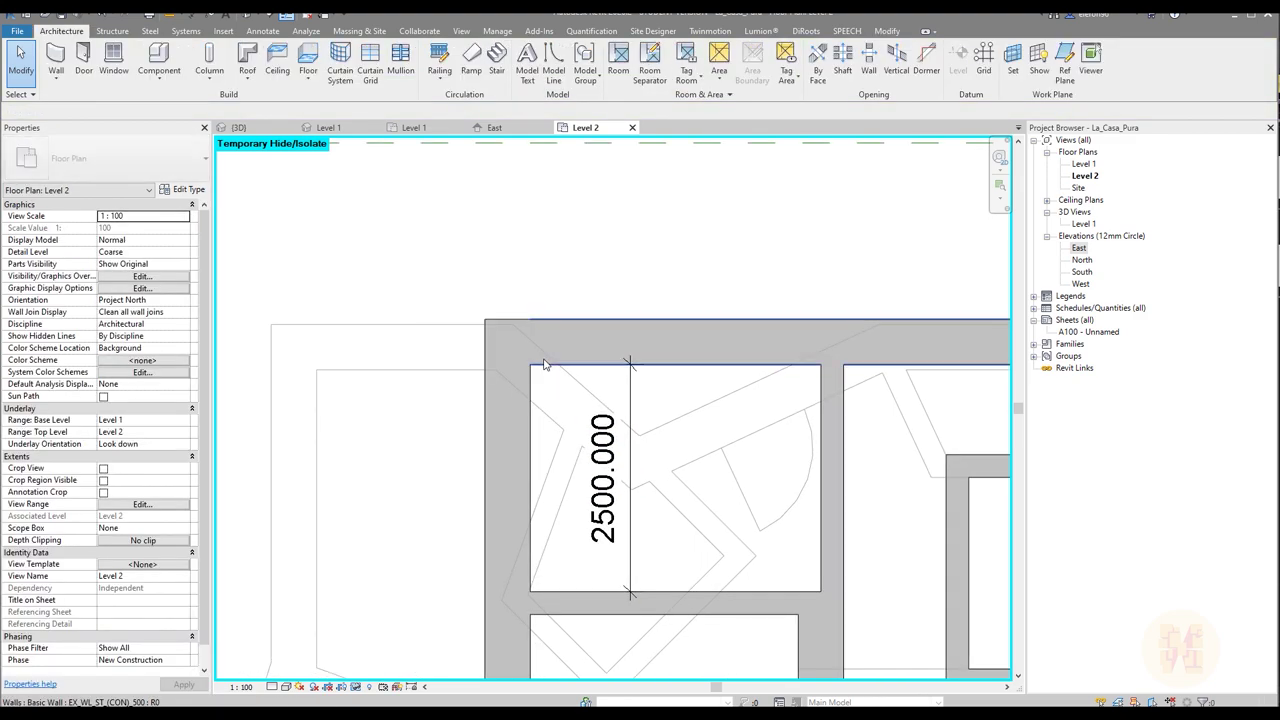
key("a")
key("l")
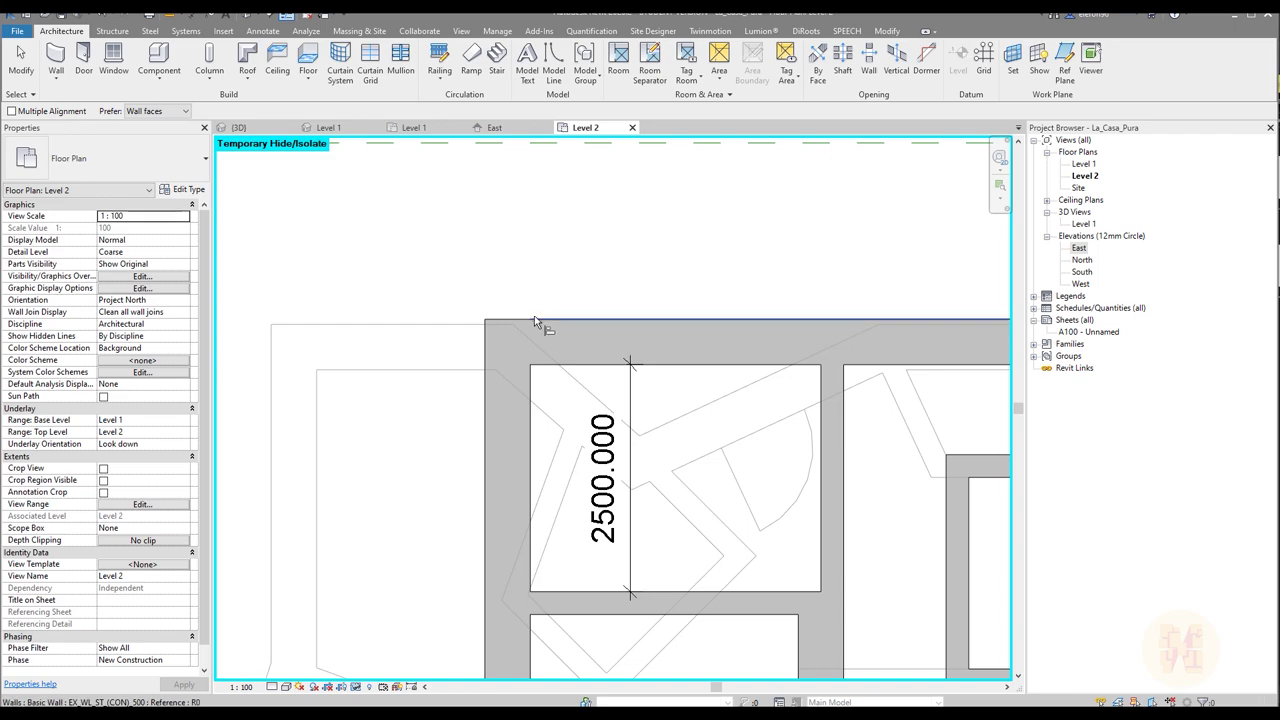
left_click(535, 320)
left_click(435, 330)
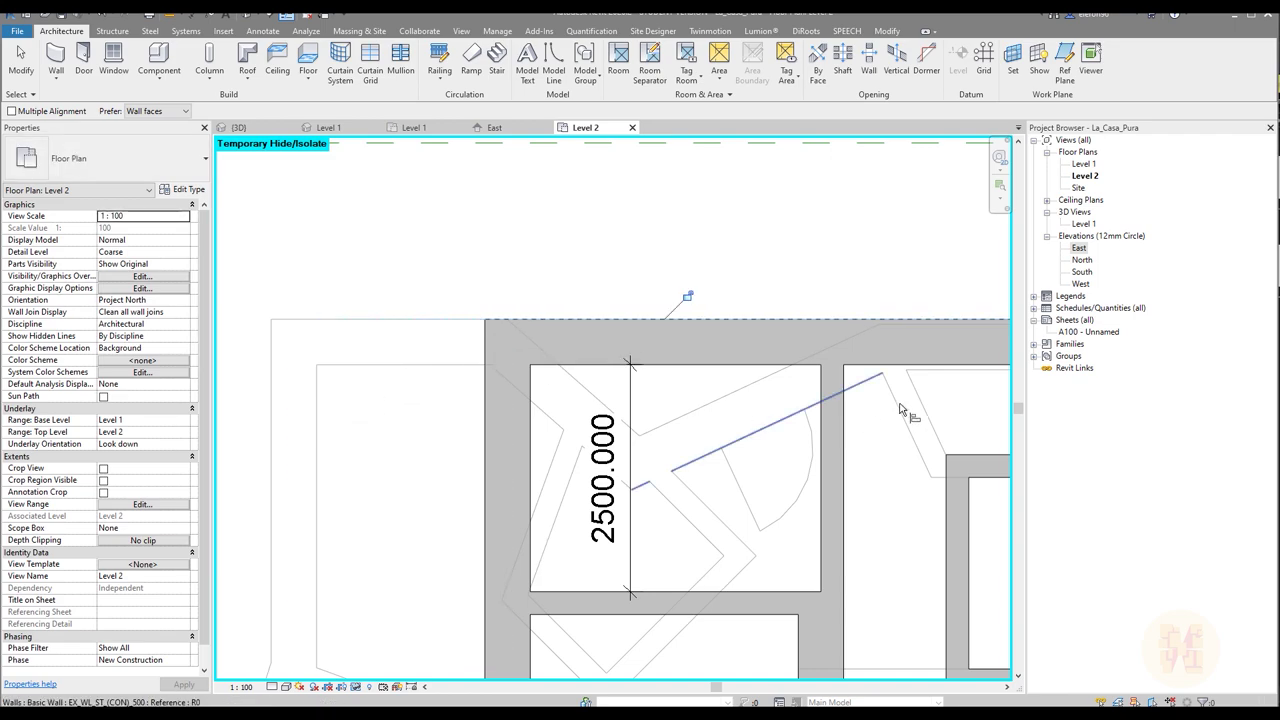
middle_click_drag(930, 400, 458, 407)
left_click(670, 335)
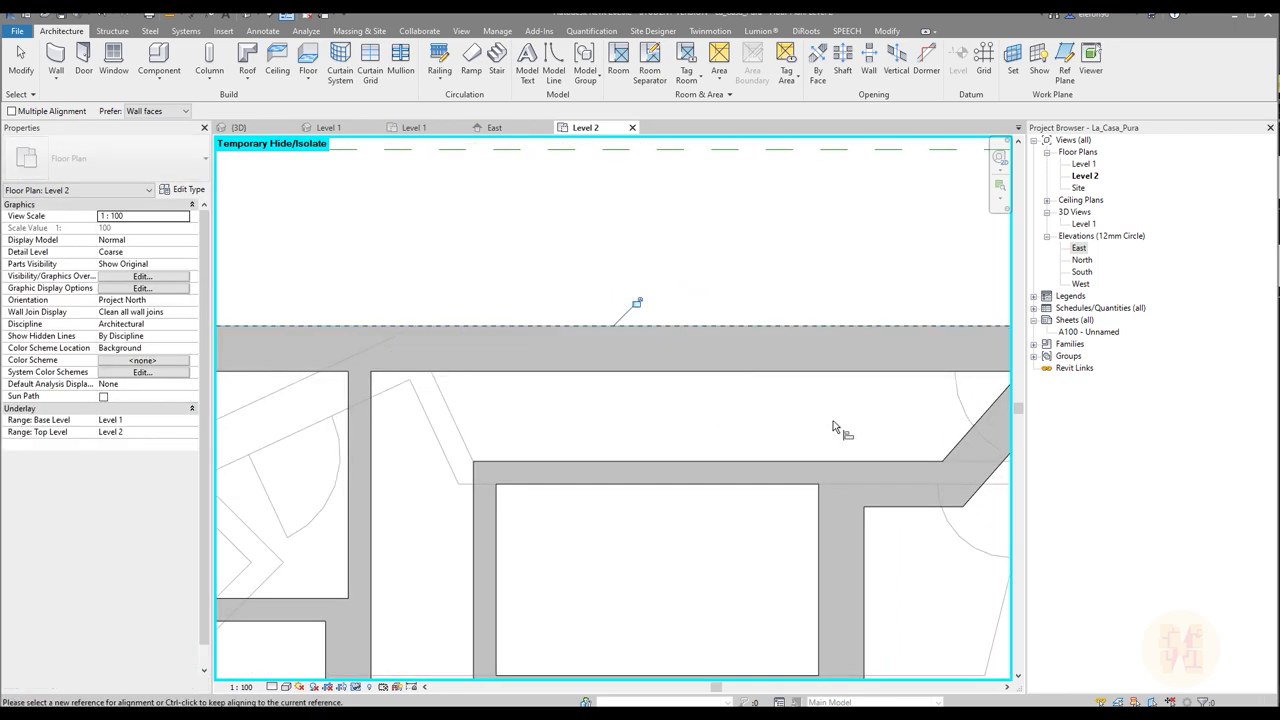
middle_click_drag(920, 425, 516, 428)
key("Escape")
key("Escape")
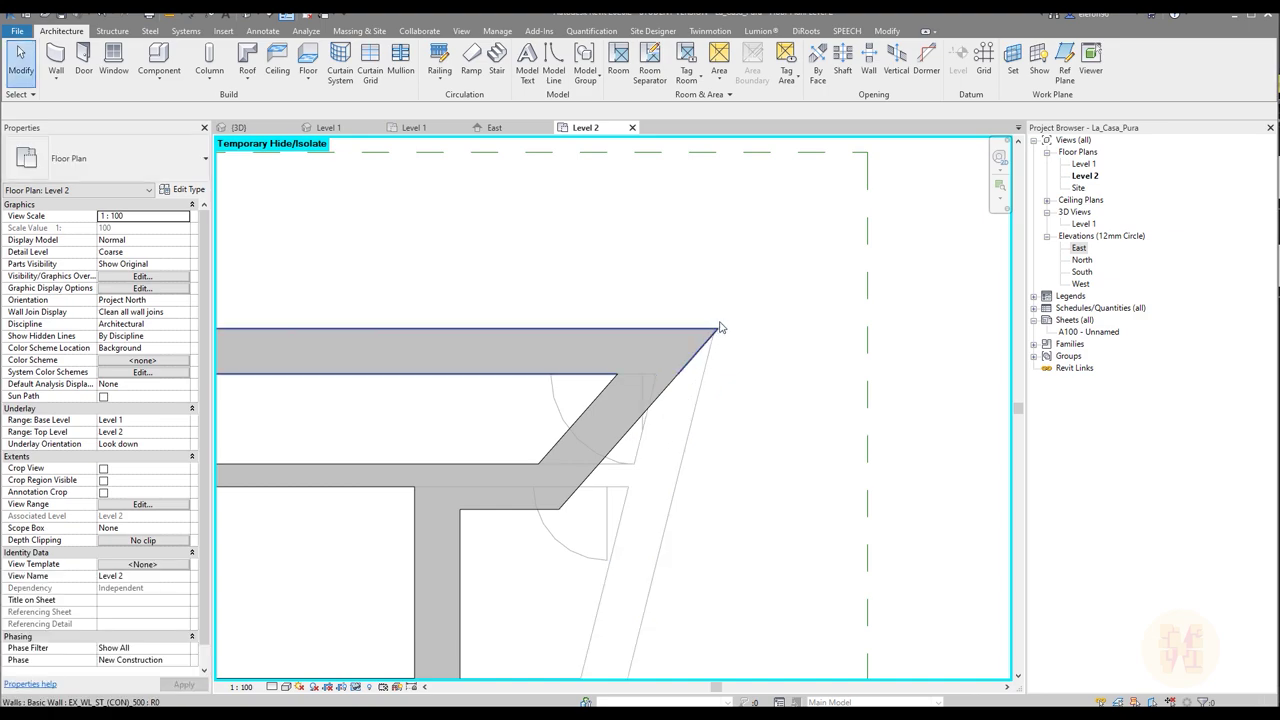
scroll(700, 378, "up", 3)
left_click(702, 362)
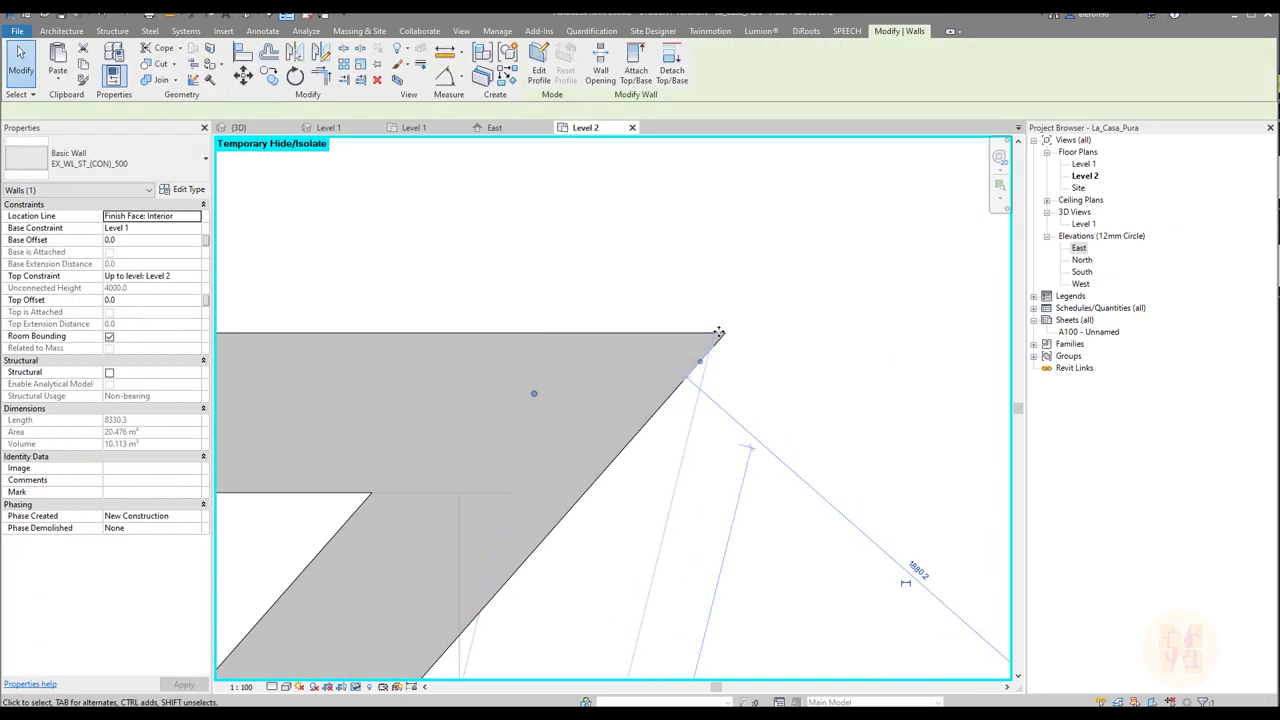
scroll(718, 358, "down", 2)
key("Escape")
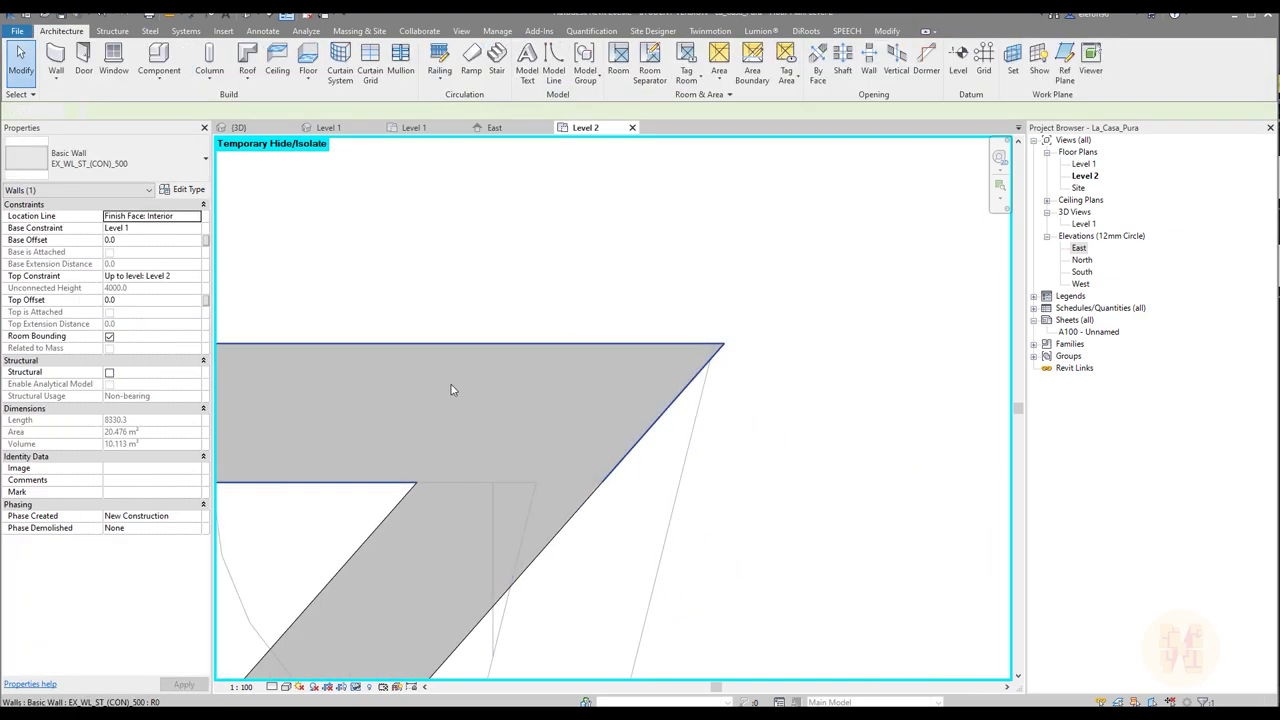
Step: Extend the Level 2 top exterior wall's end to the corner endpoint of the Level 1 wall
left_click(290, 422)
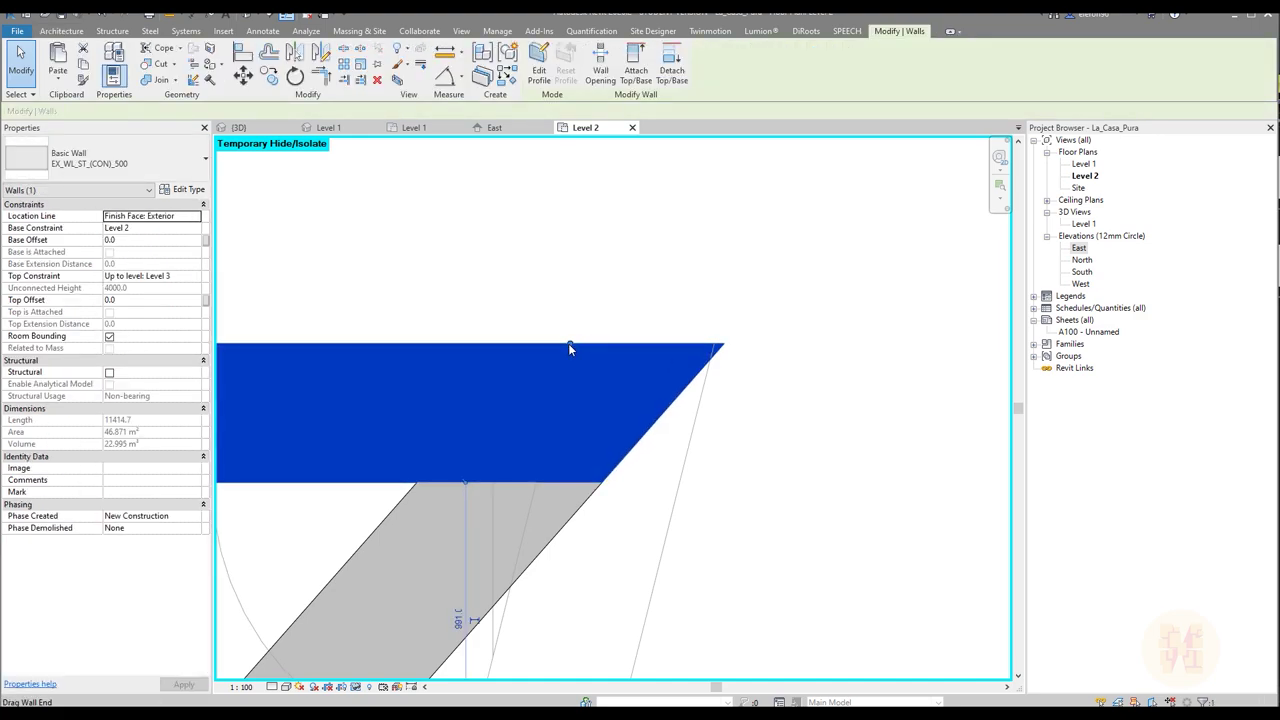
left_click_drag(570, 346, 704, 337)
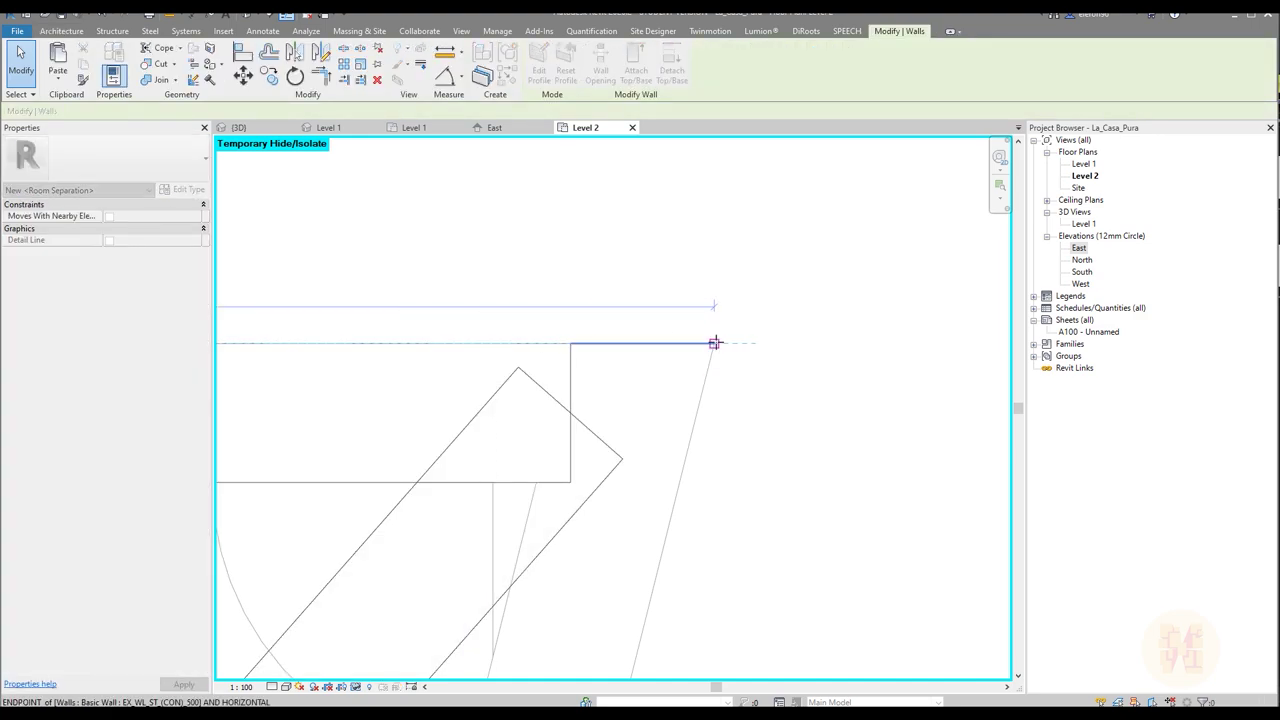
key("Escape")
key("Escape")
Step: Extend the Level 2 diagonal exterior wall's upper end to the same Level 1 corner endpoint
left_click(443, 520)
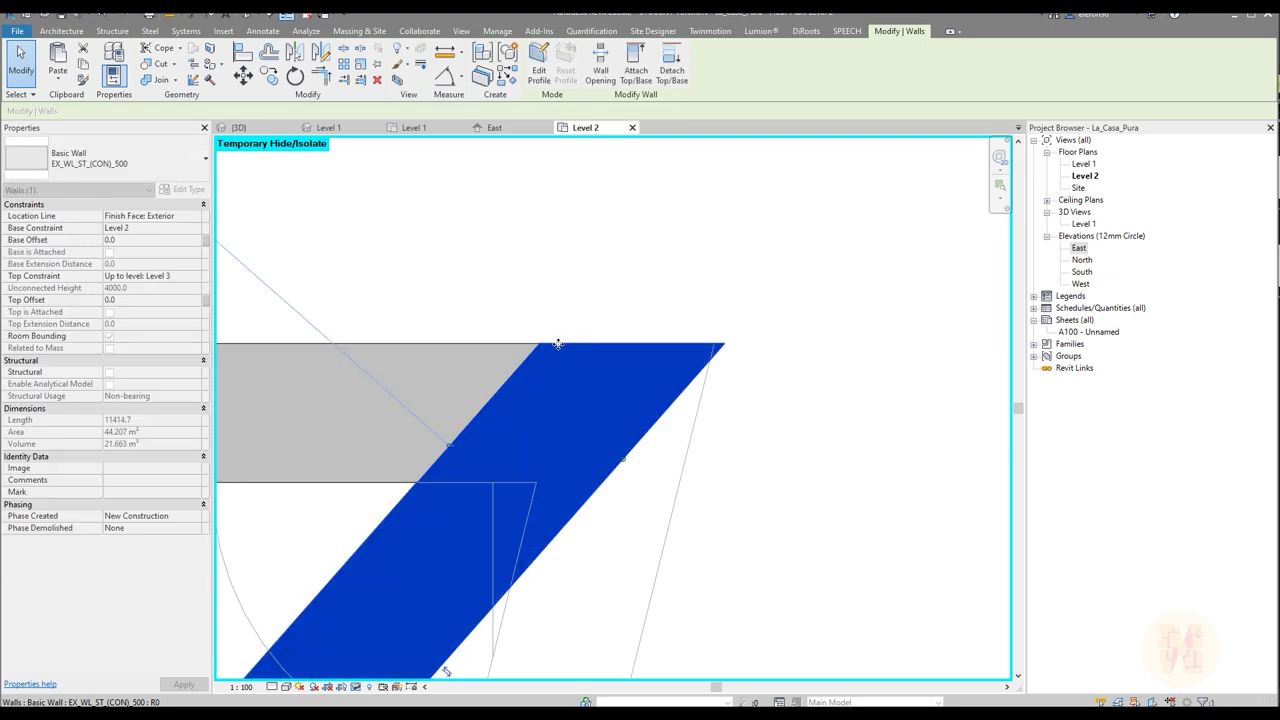
key("r")
key("s")
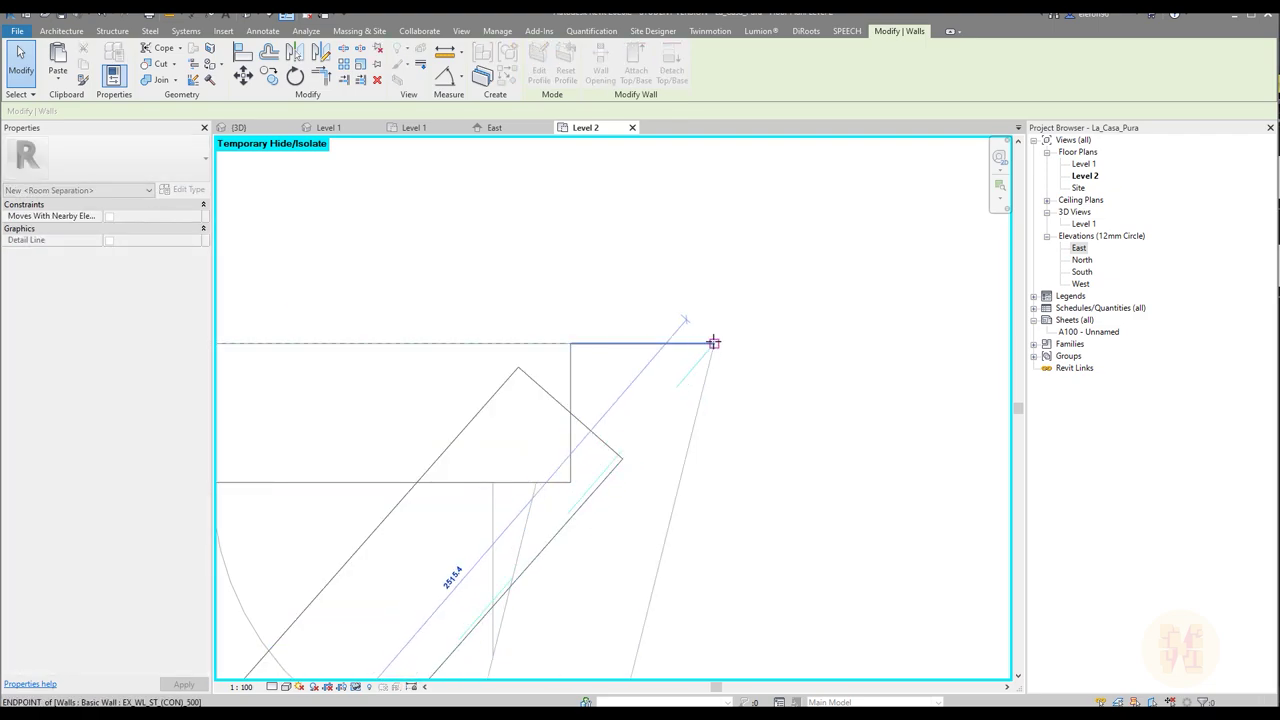
left_click_drag(713, 343, 710, 343)
key("Escape")
key("Escape")
scroll(766, 440, "down", 5)
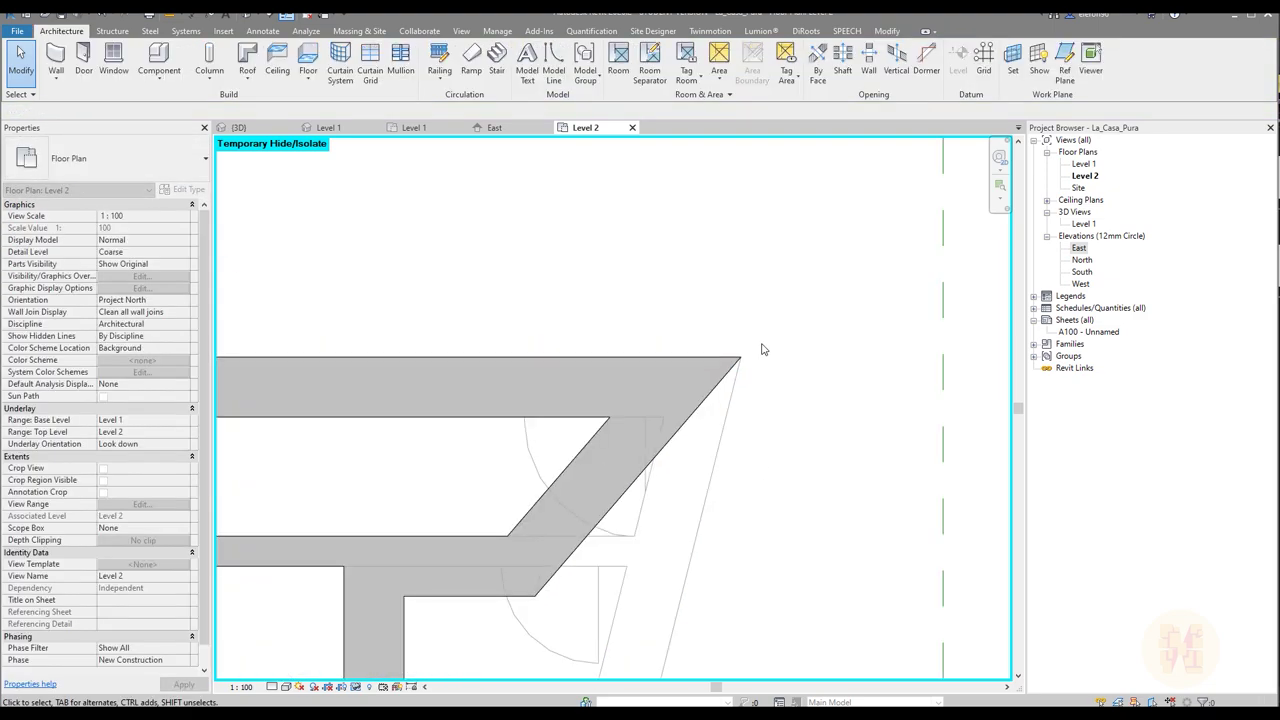
Step: Add an aligned dimension between the top exterior wall's inner face and the upper face of the interior wall below it
scroll(779, 324, "up", 3)
middle_click_drag(560, 337, 624, 334)
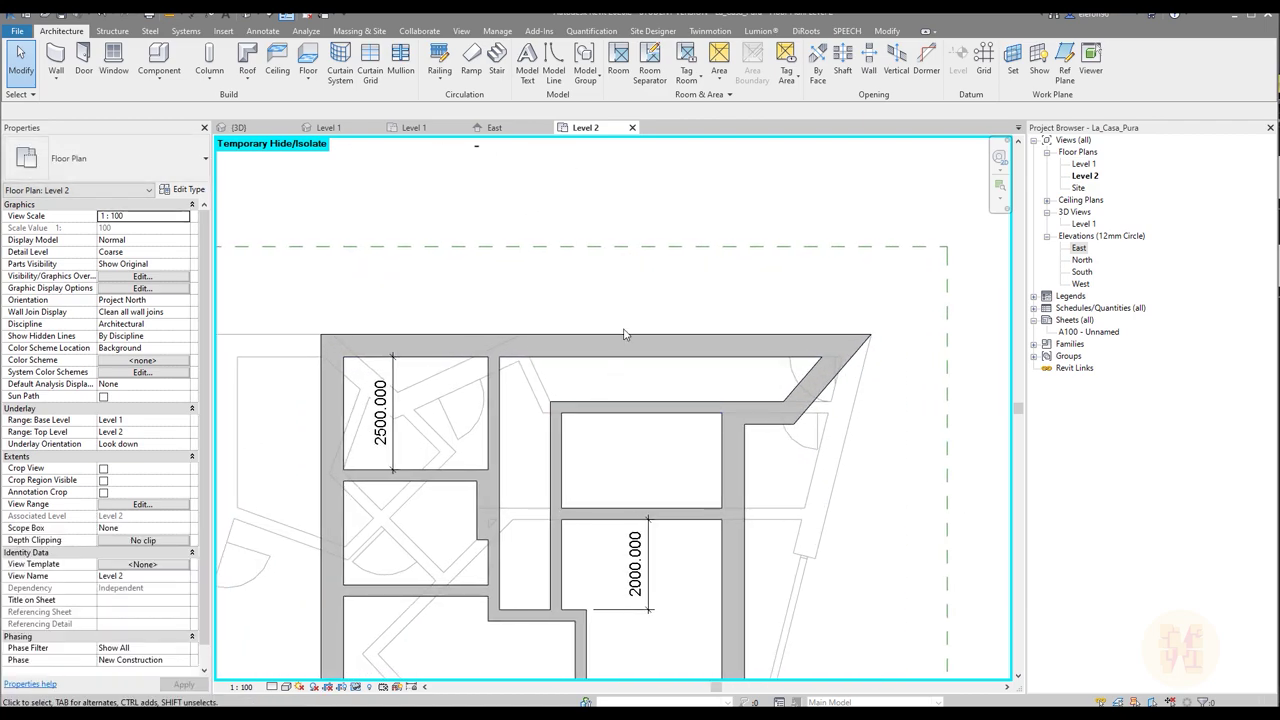
scroll(596, 386, "up", 2)
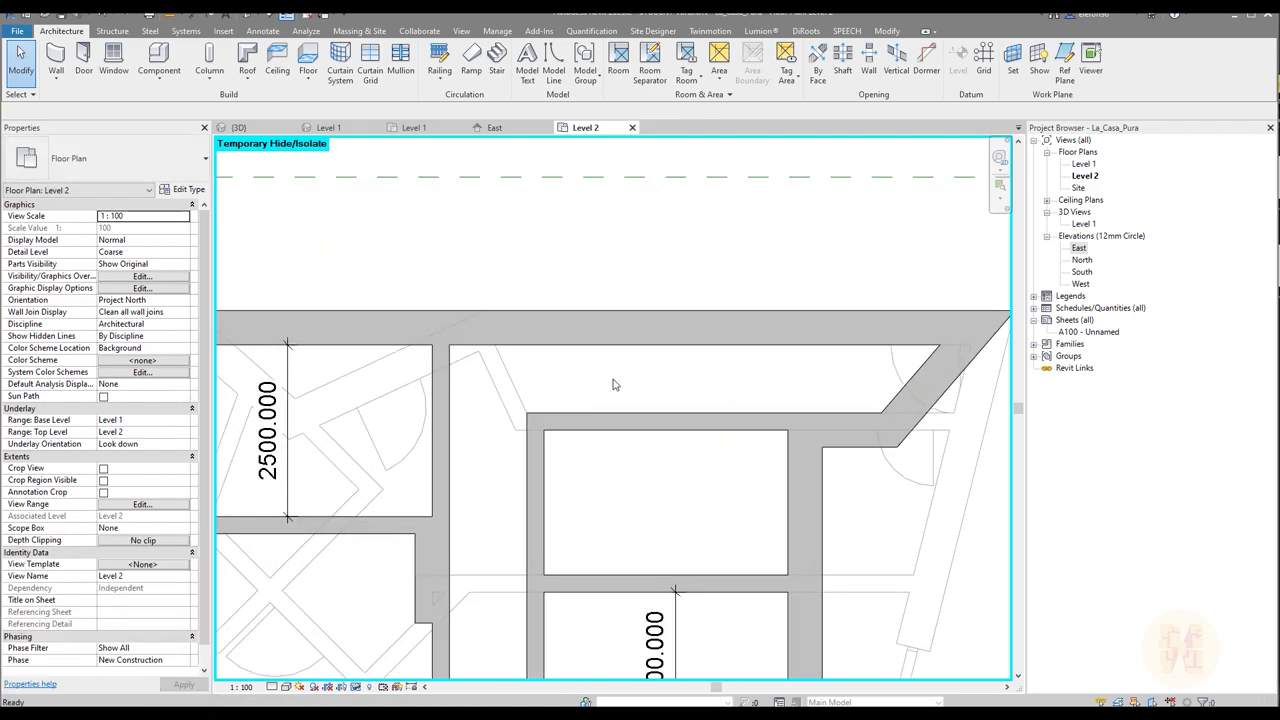
key("d")
key("i")
left_click(651, 346)
left_click(655, 414)
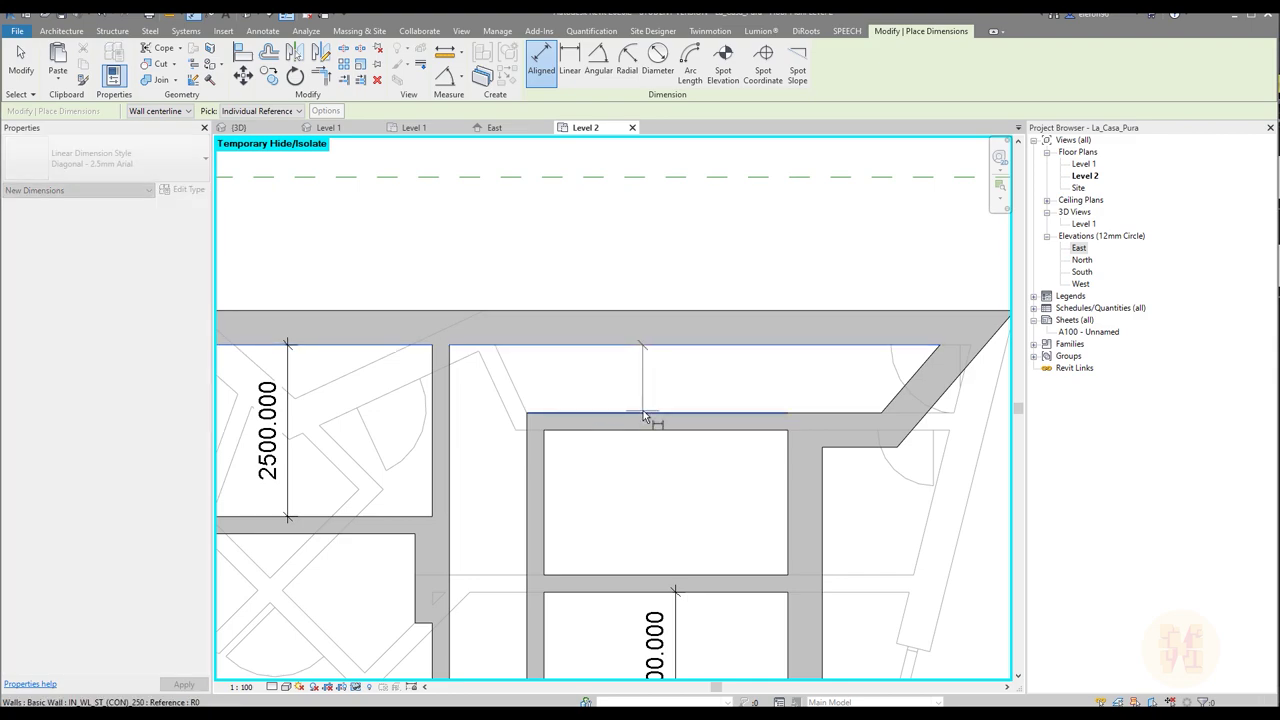
left_click(630, 388)
scroll(735, 398, "up", 2)
key("Escape")
key("Escape")
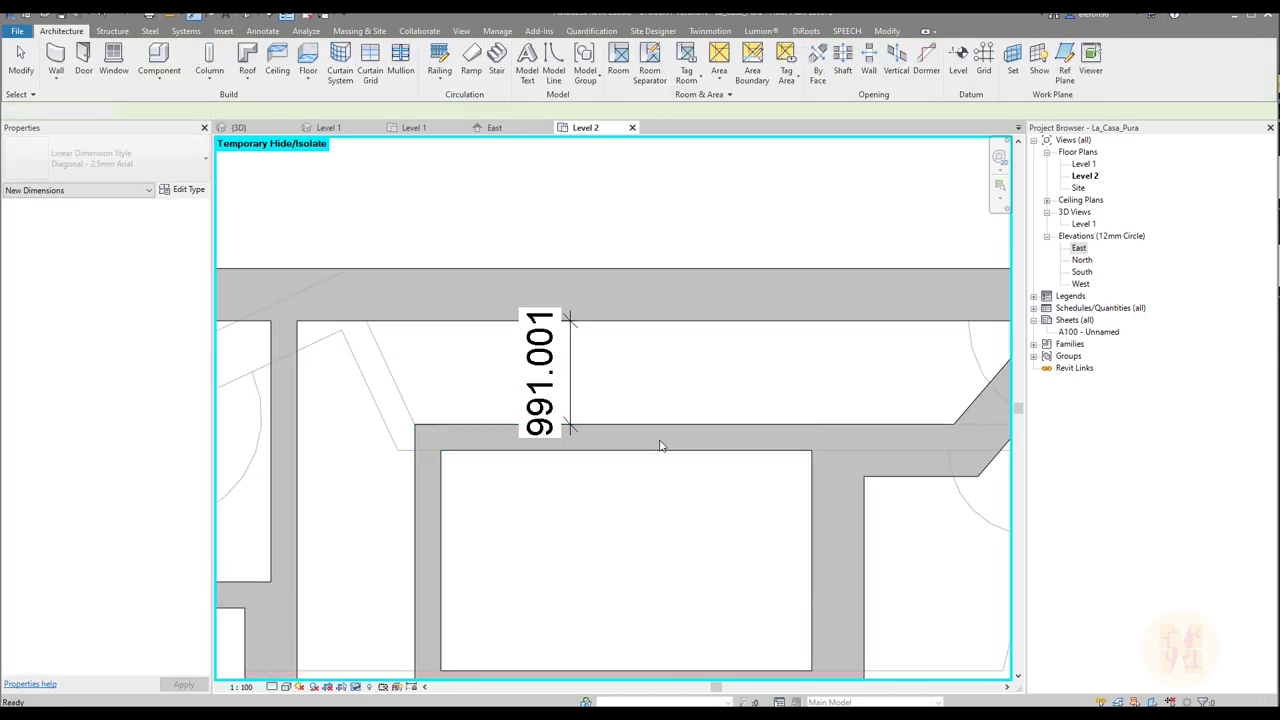
Step: Move the interior wall below the top exterior wall so the clear width between them is 1000 mm
left_click(600, 430)
left_click(556, 372)
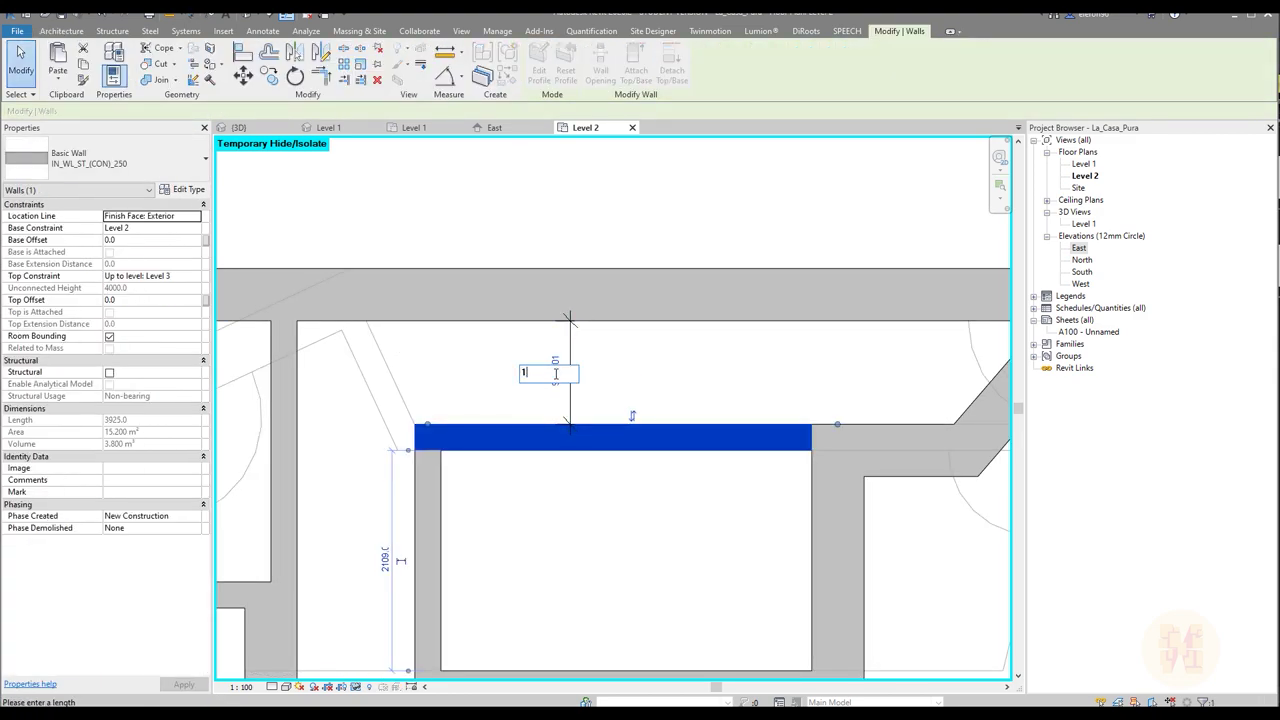
key("Return")
key("Escape")
Step: Align the upper face of the short exterior wall beside the diagonal wall with the adjoining interior wall's upper face
scroll(560, 320, "up", 5)
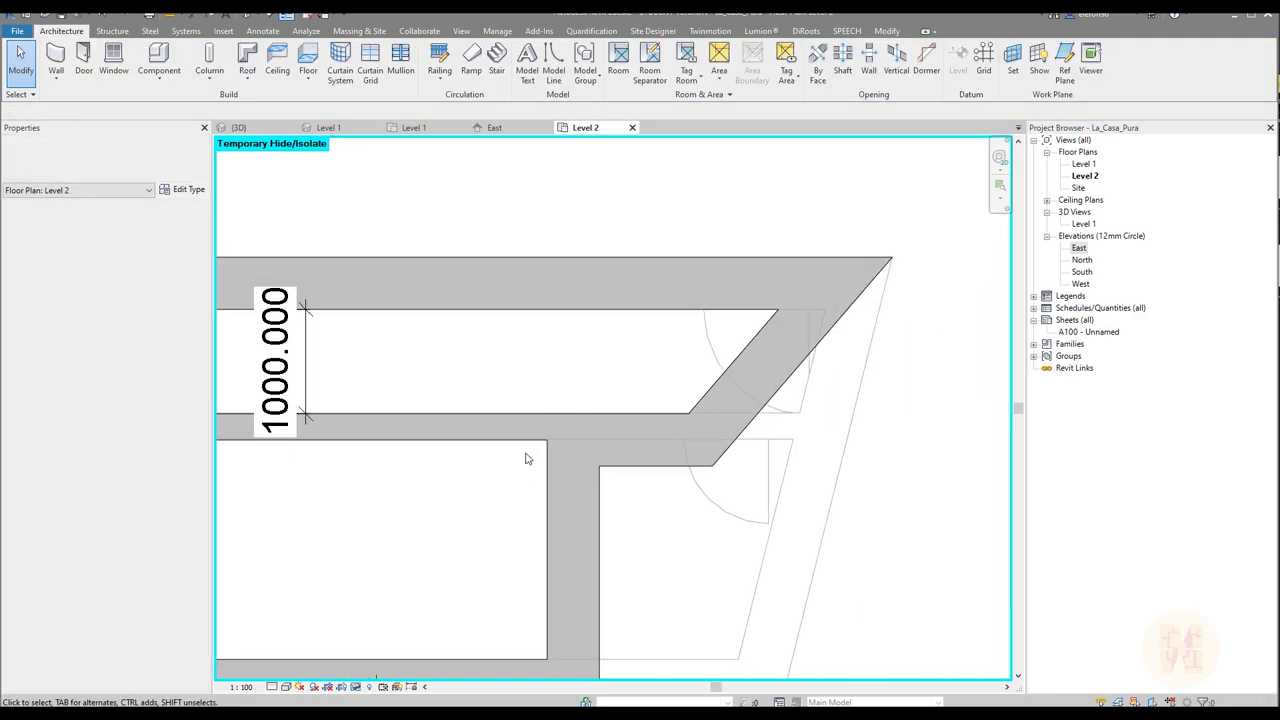
key("a")
key("l")
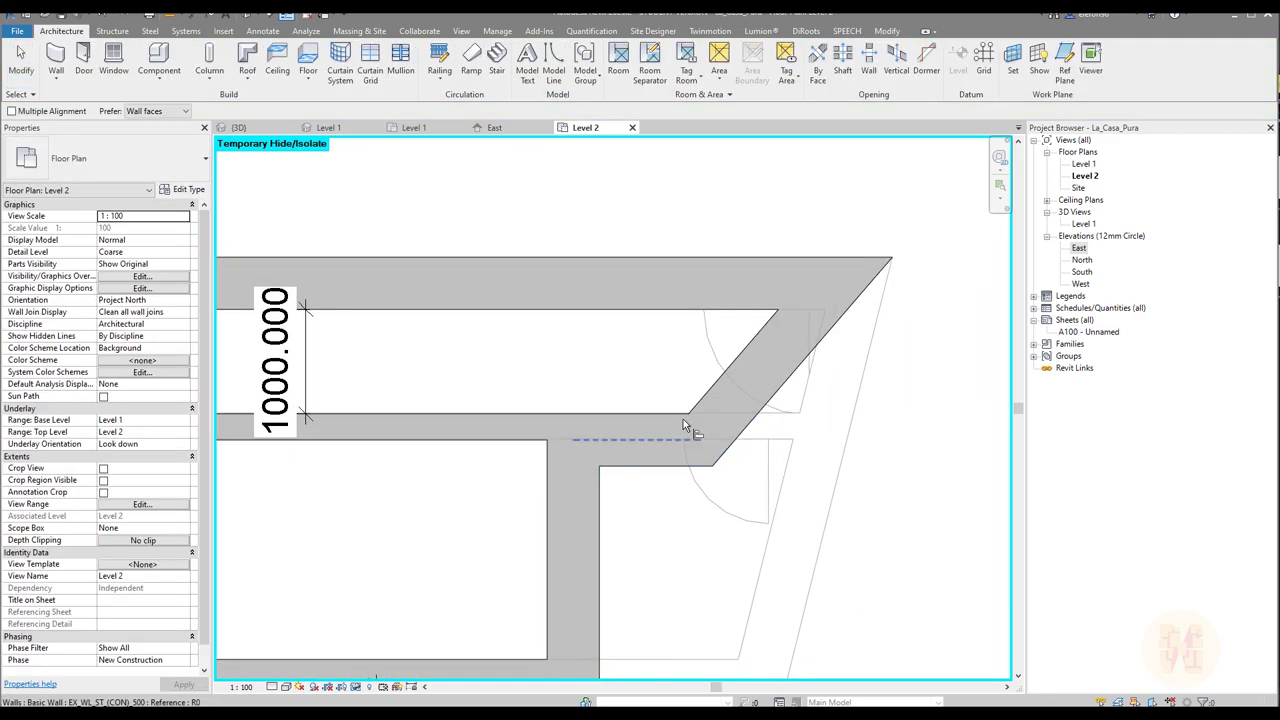
scroll(683, 419, "up", 2)
scroll(606, 410, "up", 2)
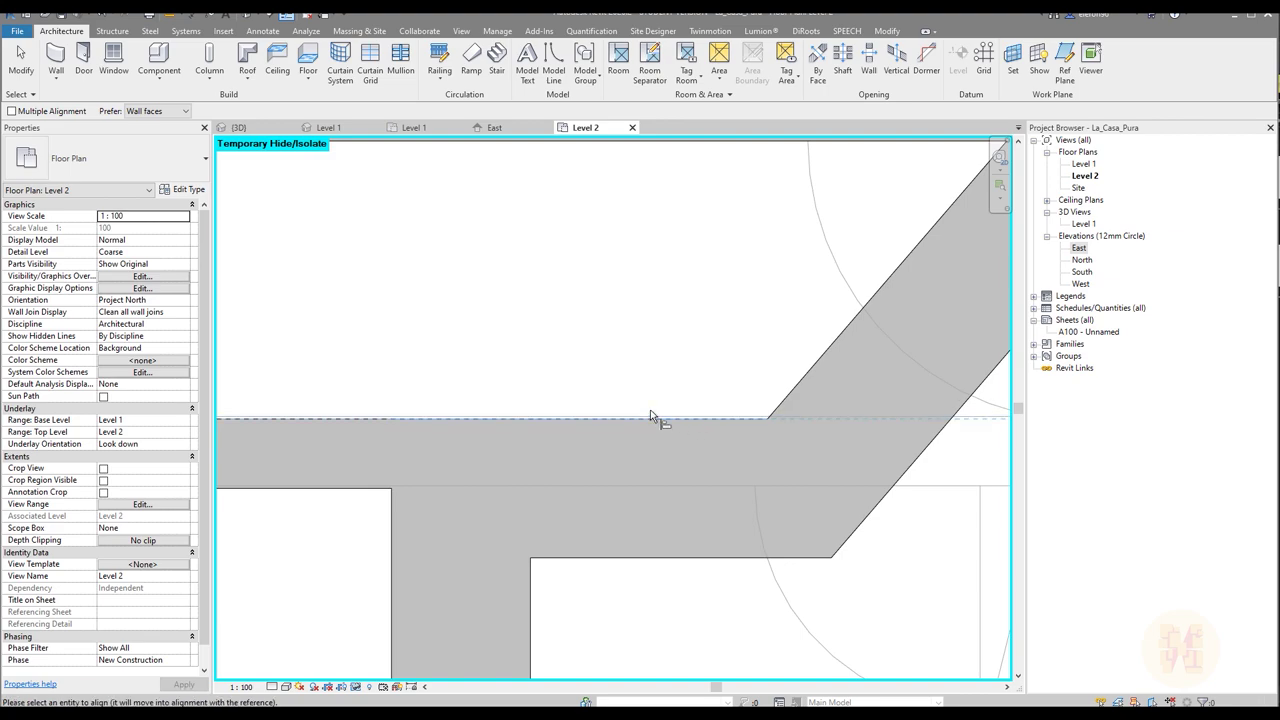
left_click(653, 415)
scroll(566, 345, "down", 3)
middle_click_drag(567, 341, 729, 346)
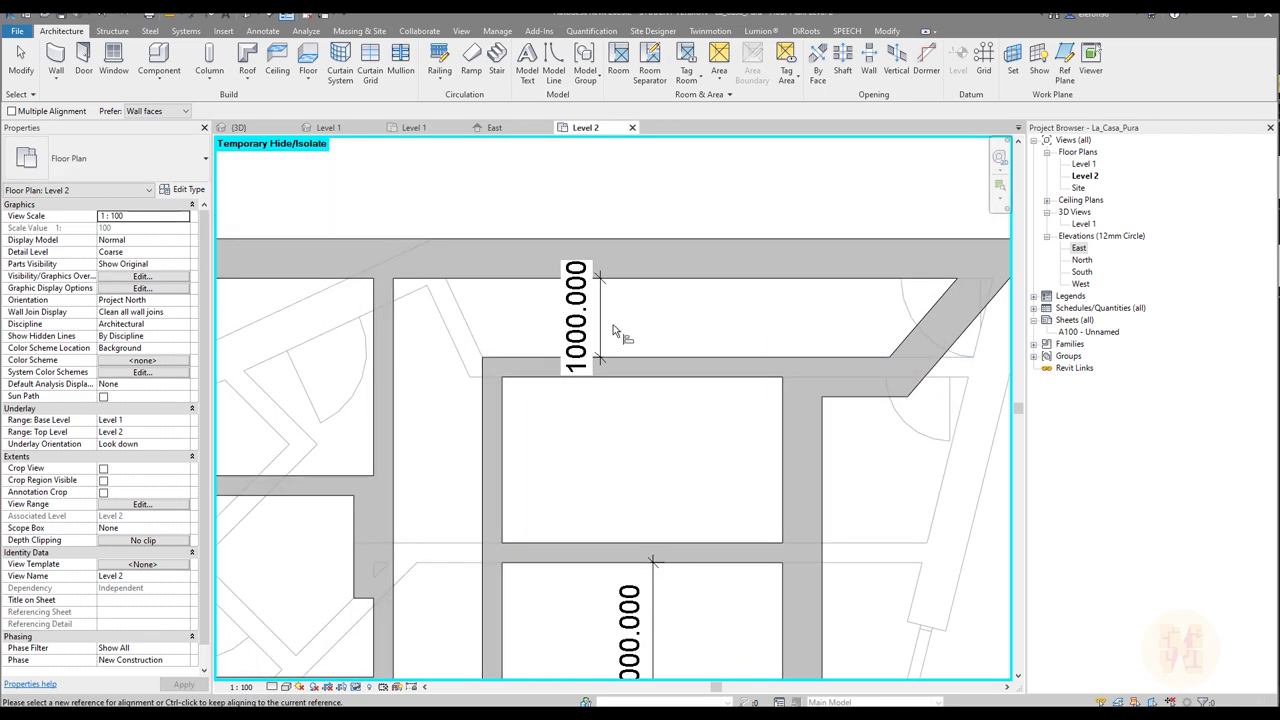
key("Escape")
key("Escape")
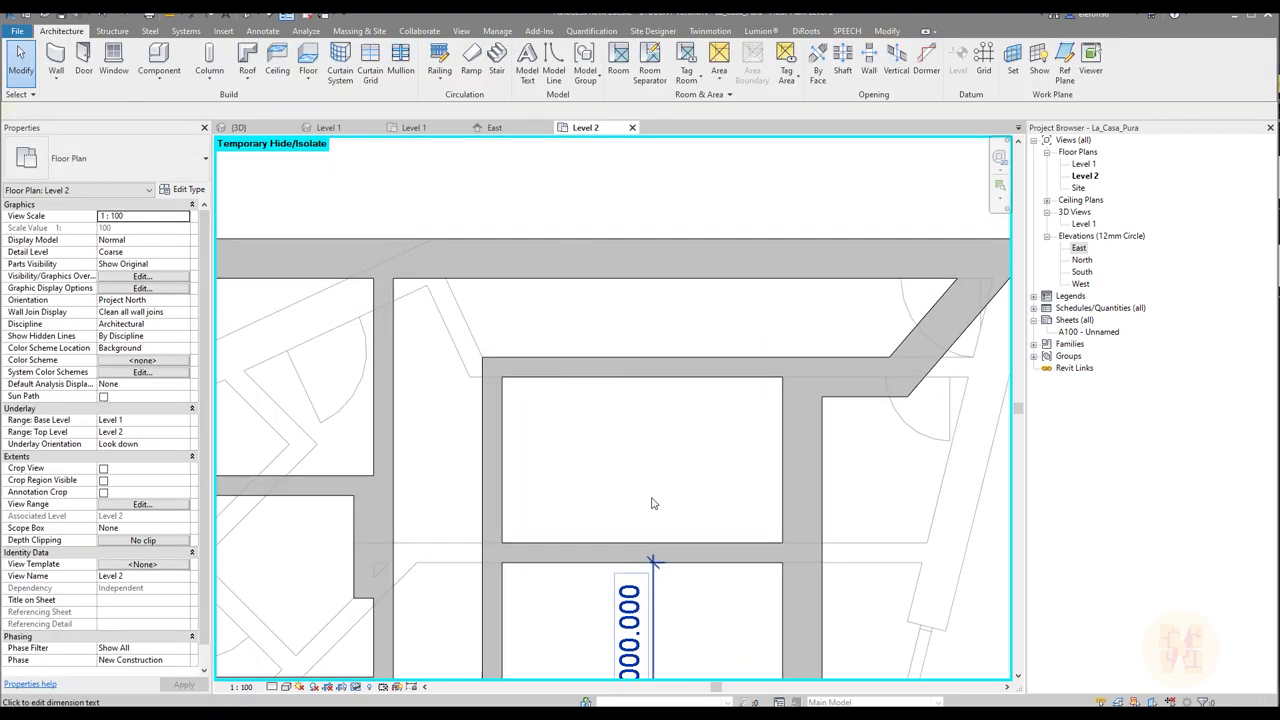
Step: Delete the 1000, 2000 and 2500 mm dimensions from the Level 2 floor plan
key("Delete")
scroll(653, 488, "down", 3)
left_click(434, 468)
key("Delete")
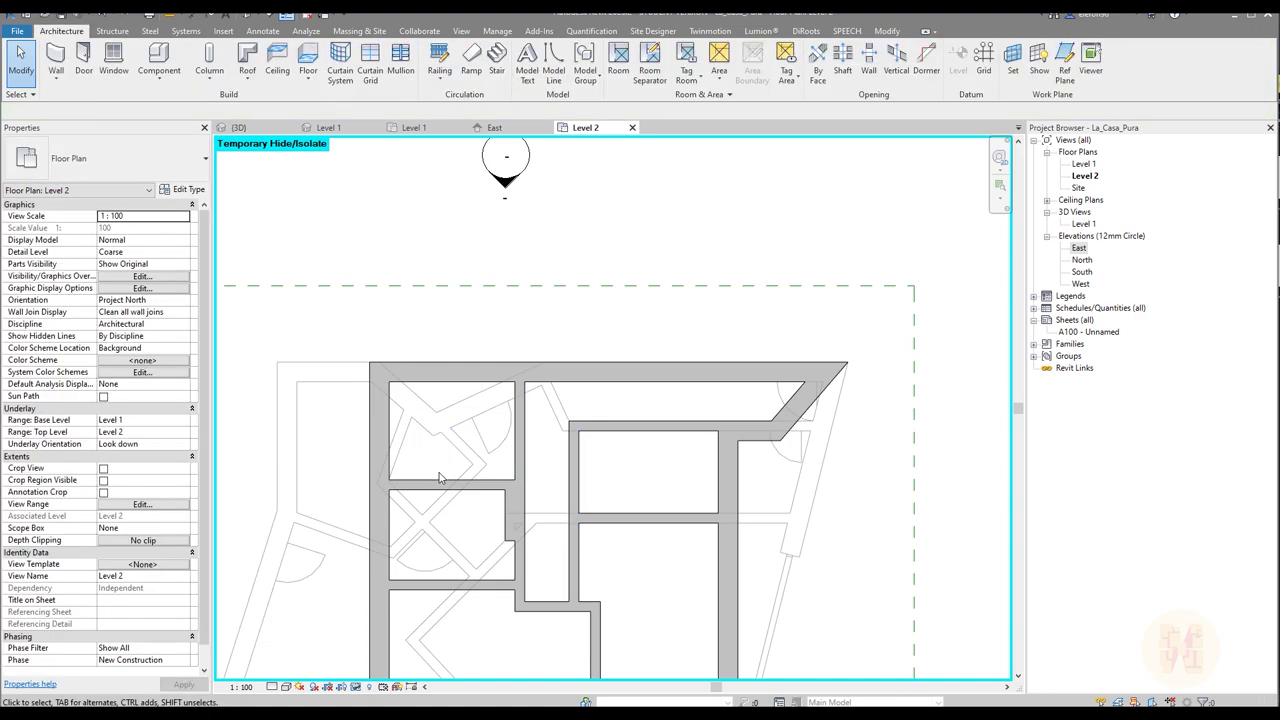
Step: Examine the extents of the Level 1 scope box around the whole floor plan
middle_click_drag(439, 478, 543, 326)
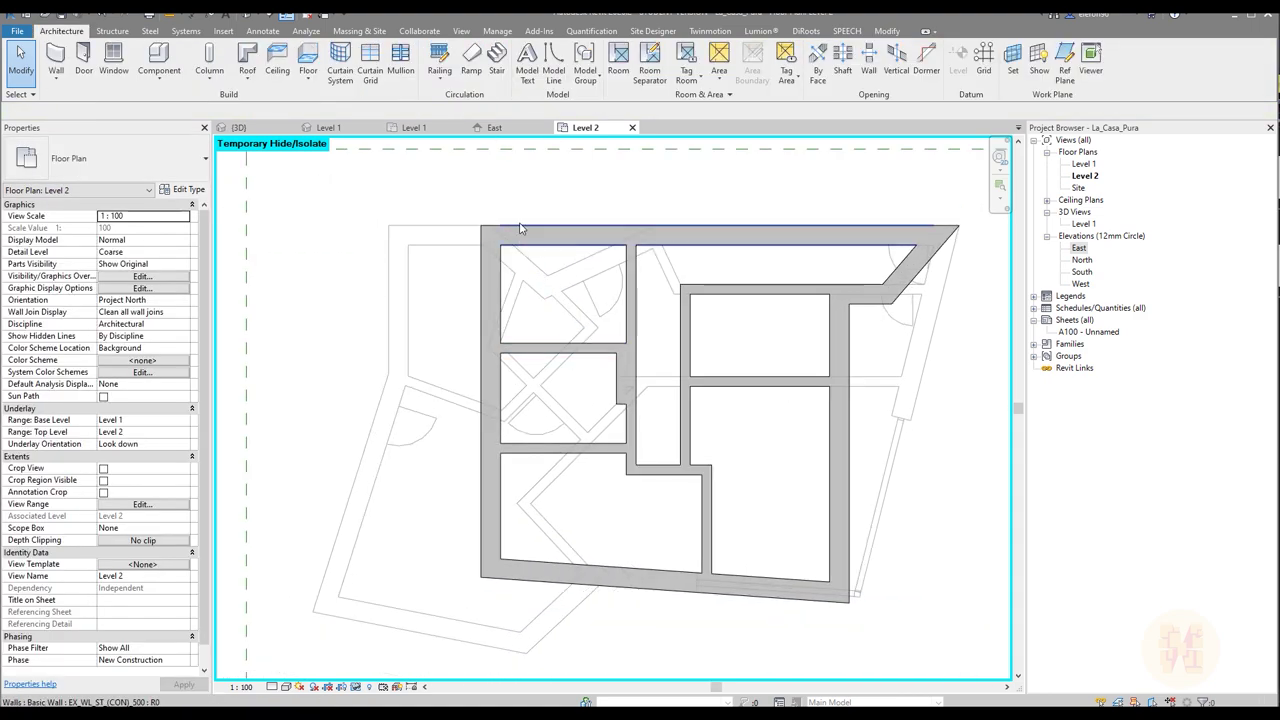
scroll(600, 216, "down", 3)
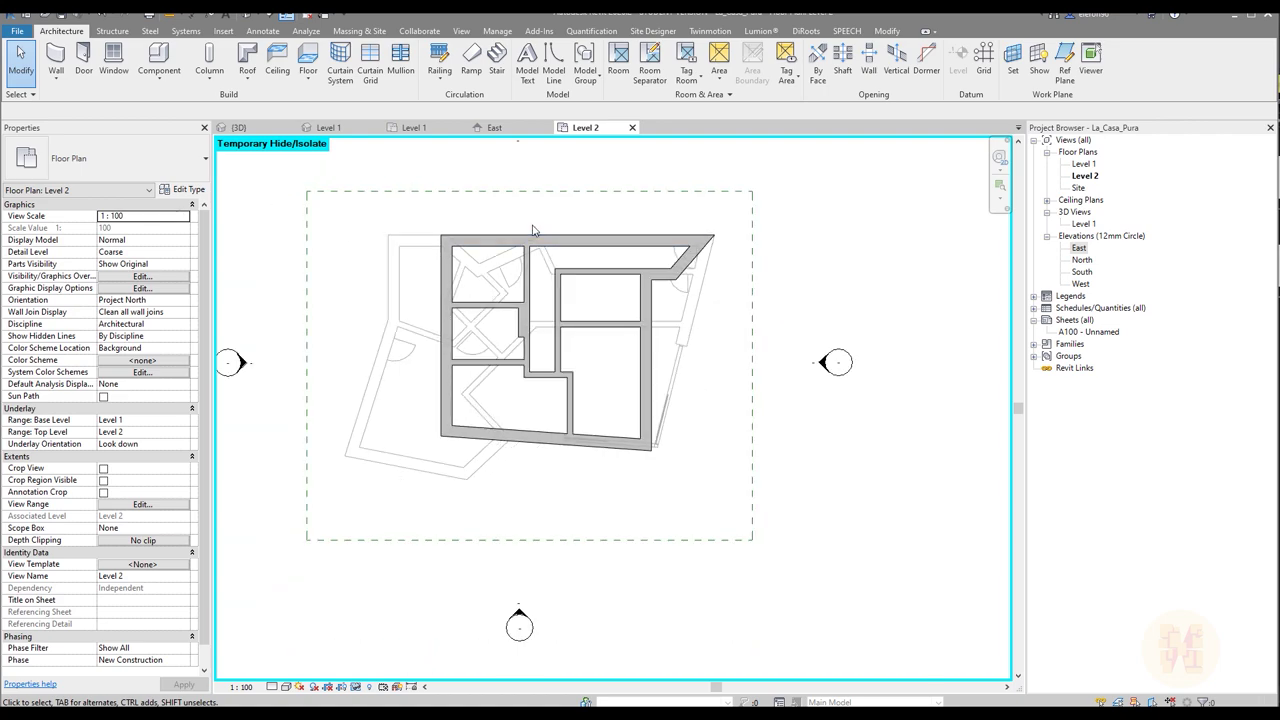
left_click(307, 287)
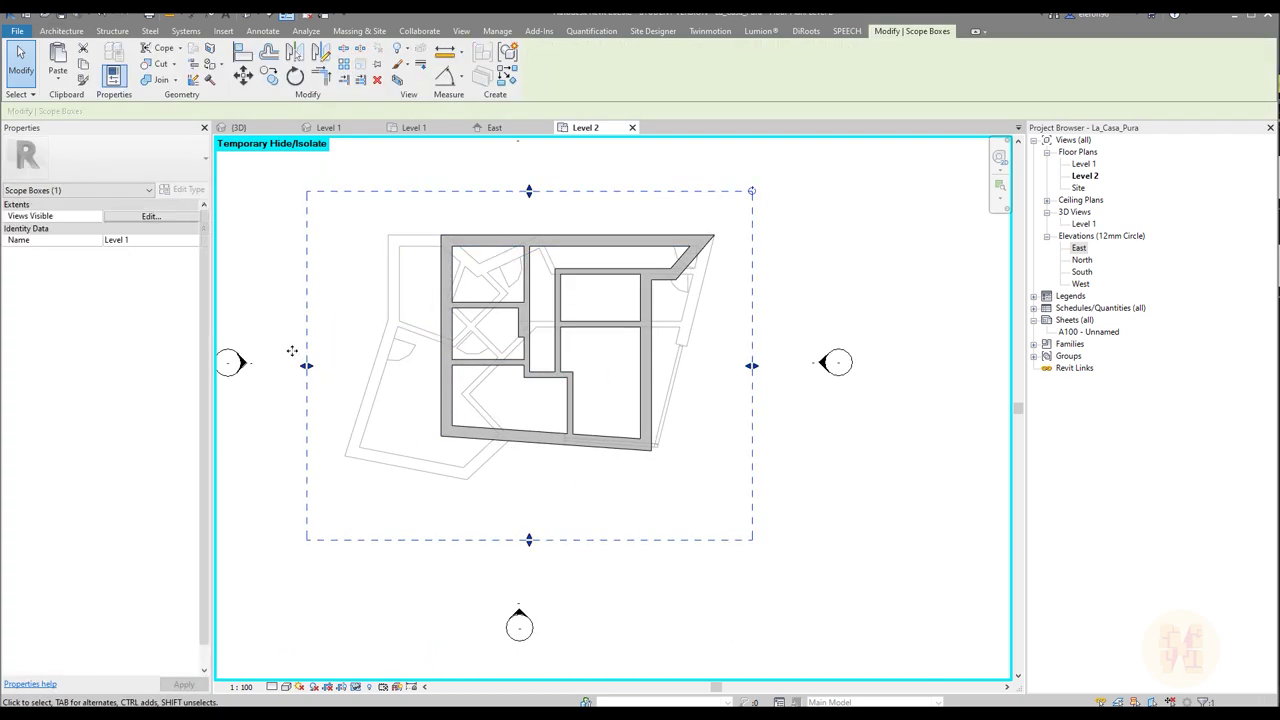
left_click(812, 555)
middle_click_drag(524, 441, 608, 460)
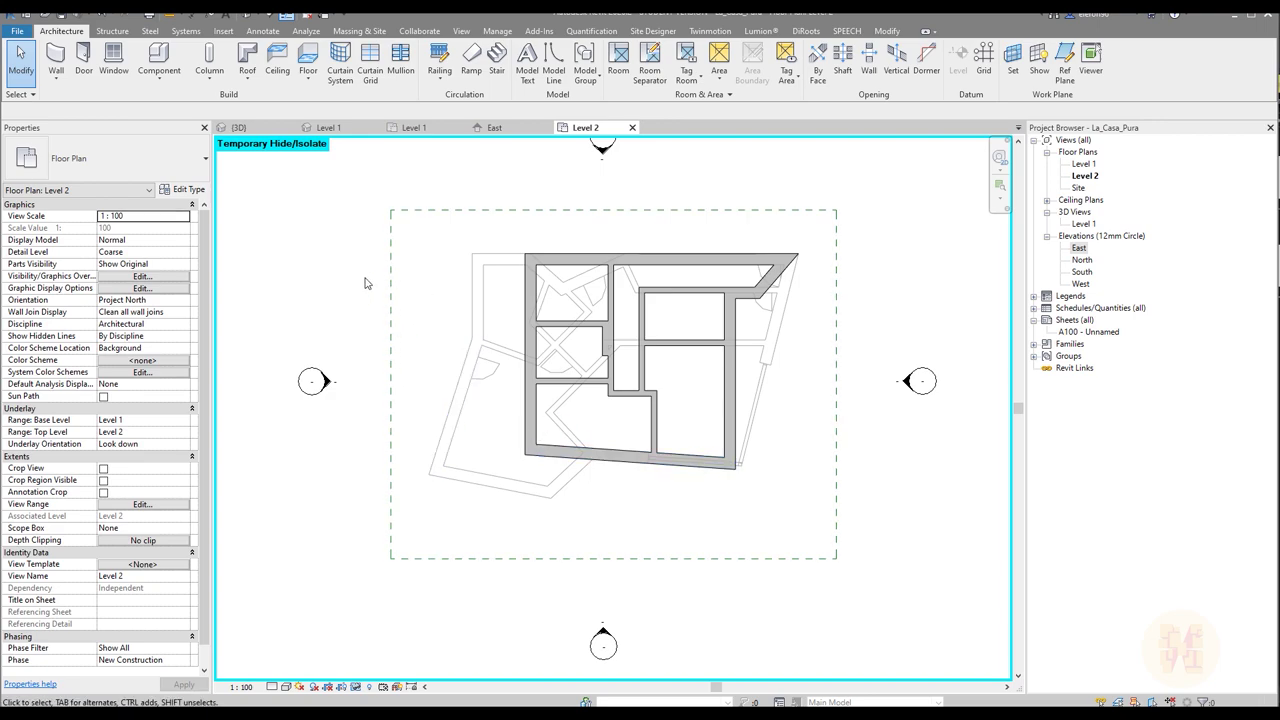
left_click(392, 335)
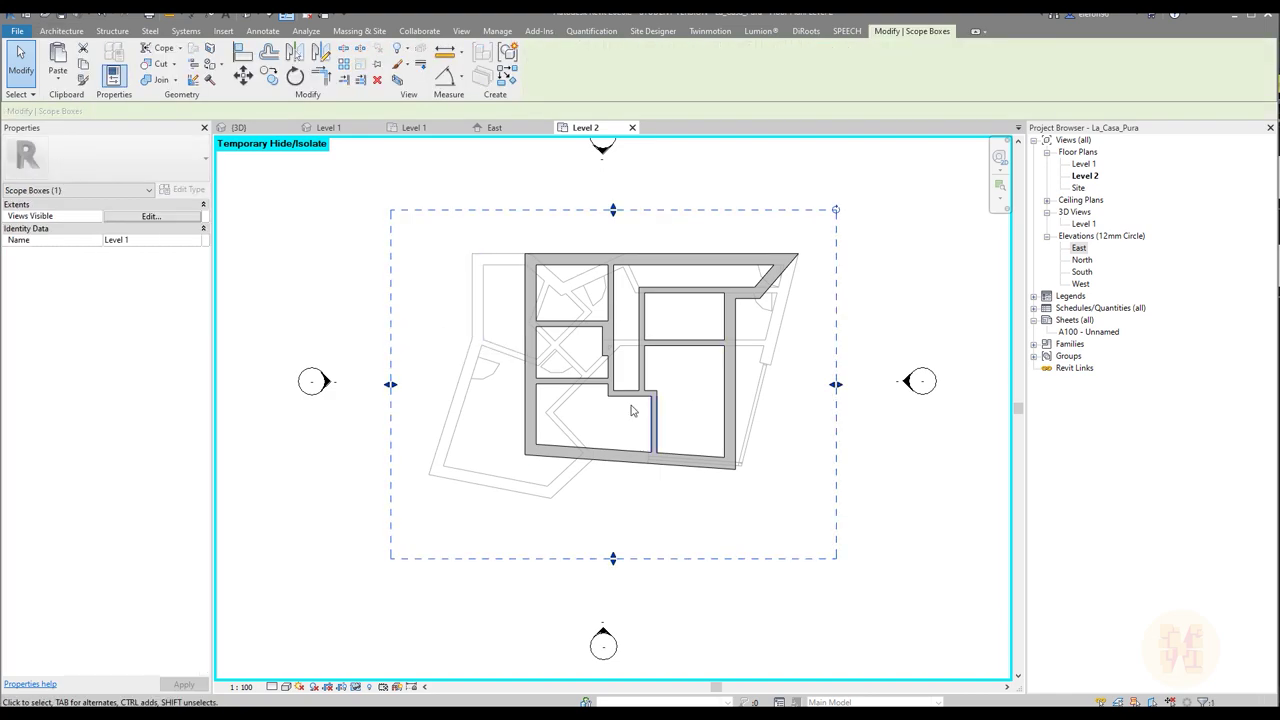
key("Escape")
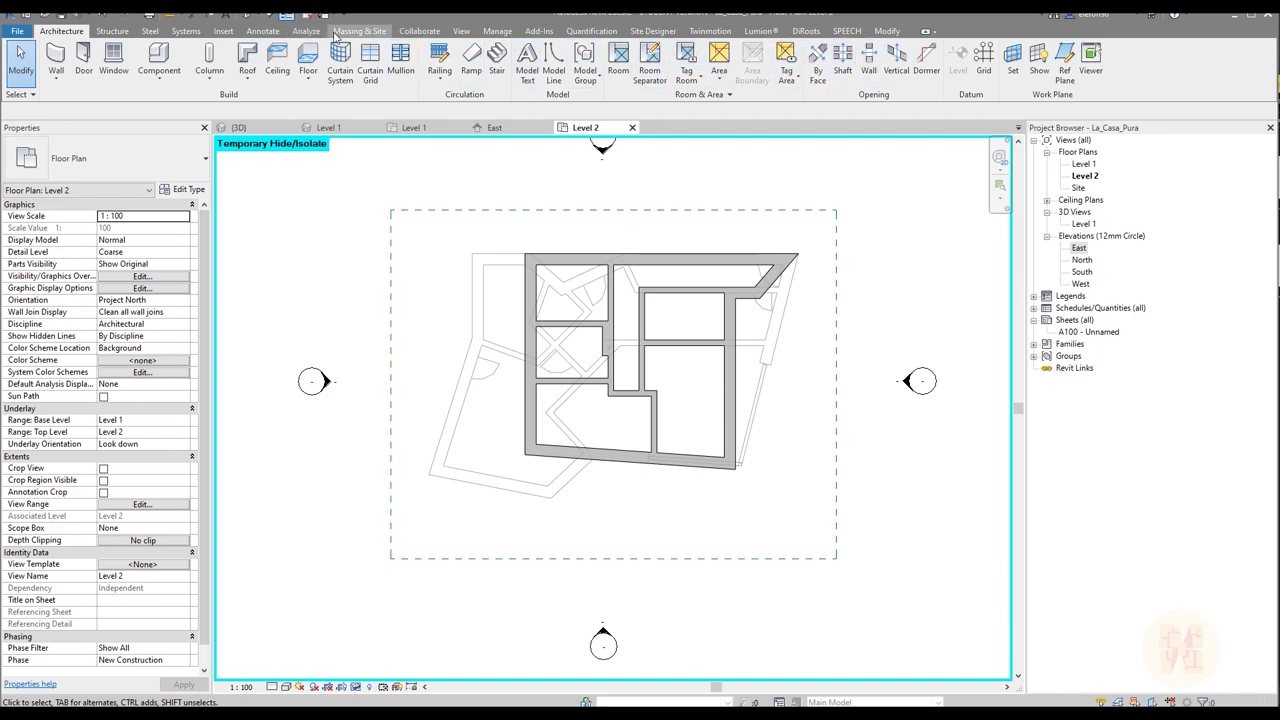
Step: Create a scope box named Level 2 with a height of 4000, covering the same plan area as the Level 1 scope box
left_click(460, 31)
left_click(762, 60)
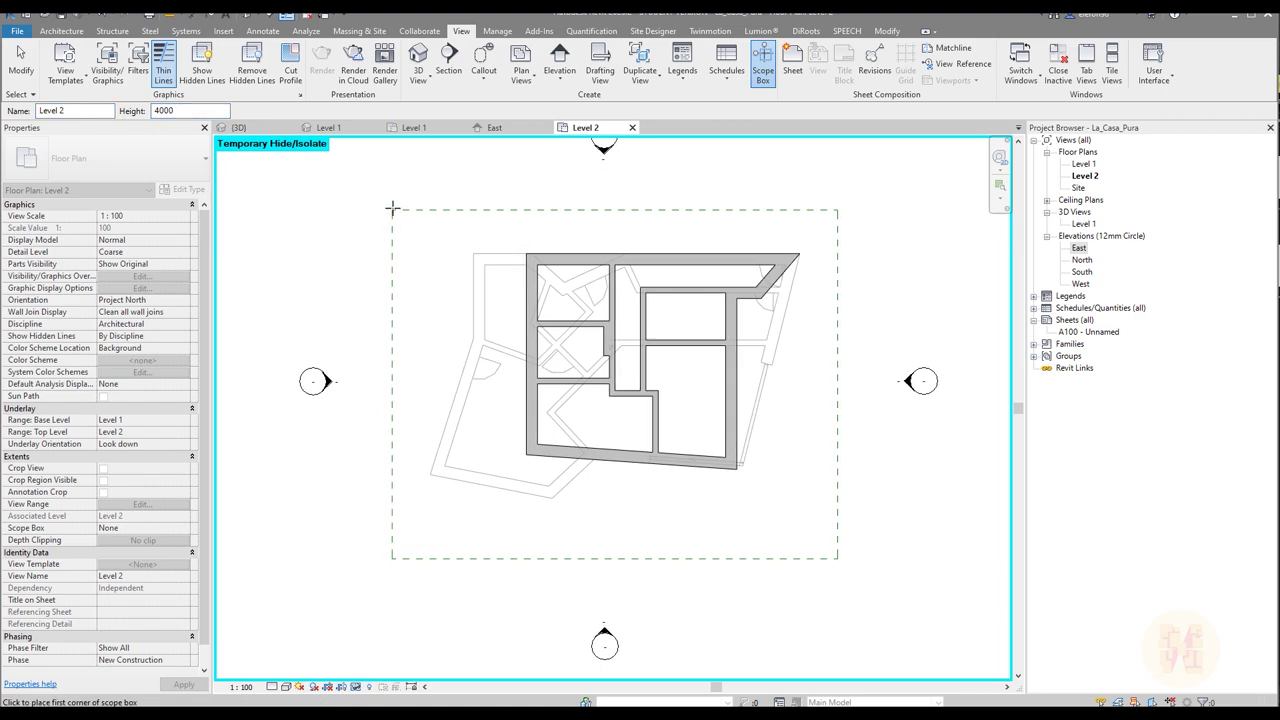
left_click(838, 560)
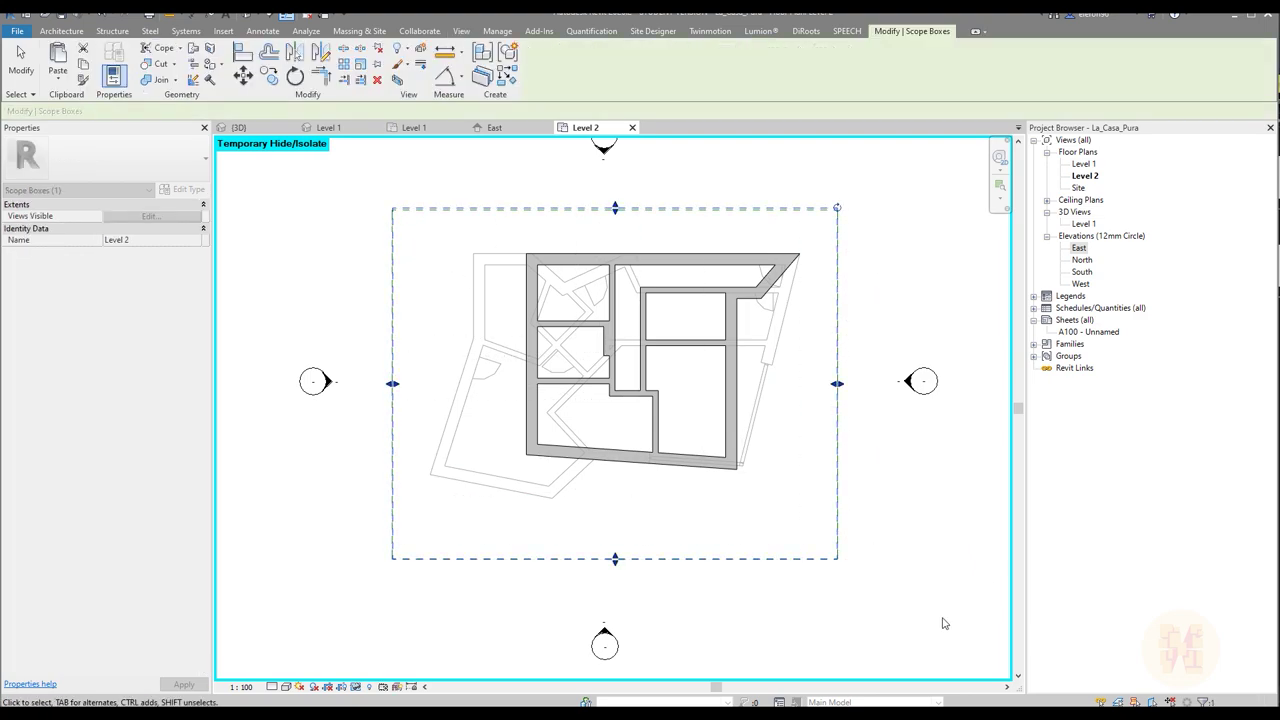
key("Escape")
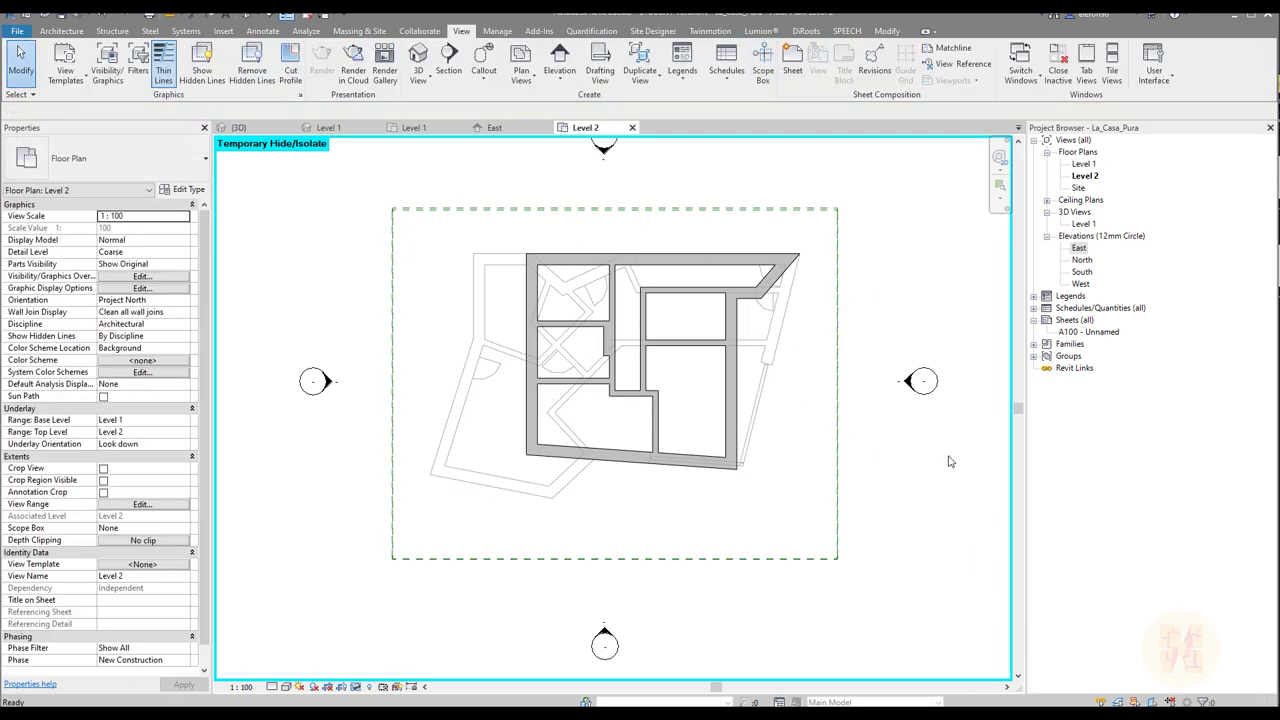
Step: Duplicate the Level 1 3D view and rename the copy as Level 2
left_click(1083, 224)
right_click(1083, 224)
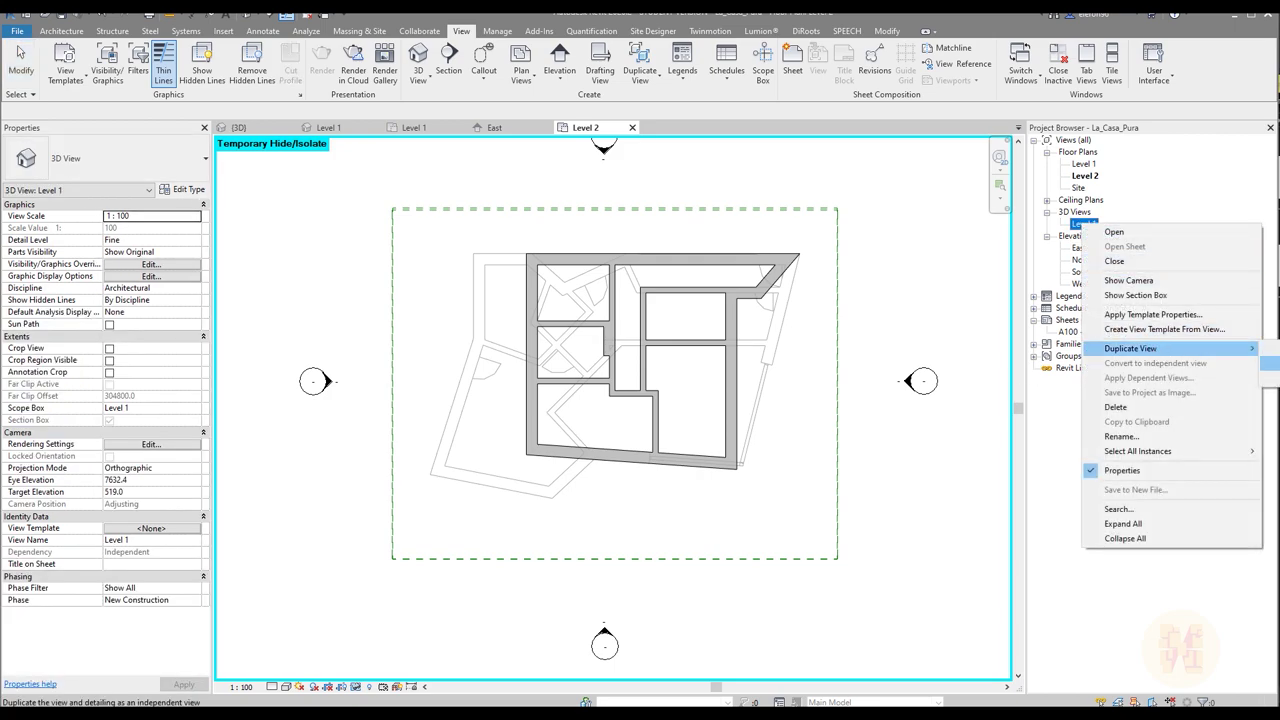
left_click(1268, 363)
right_click(1105, 237)
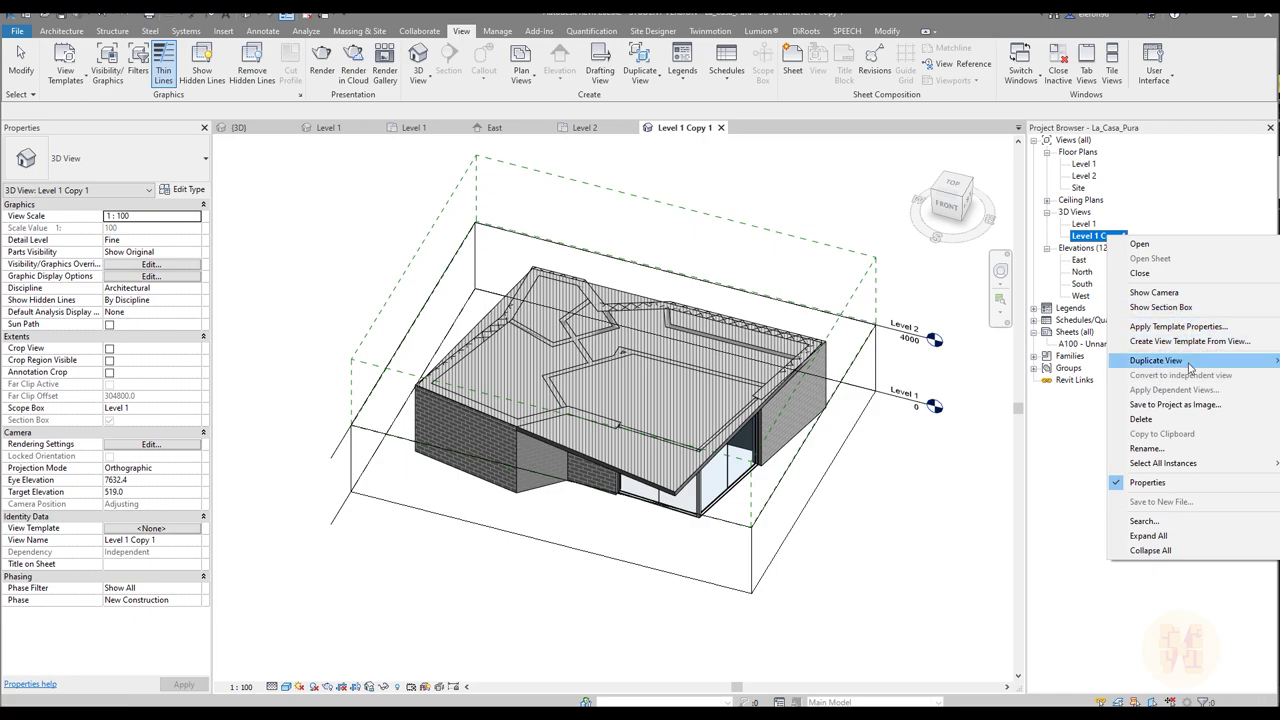
left_click(1160, 448)
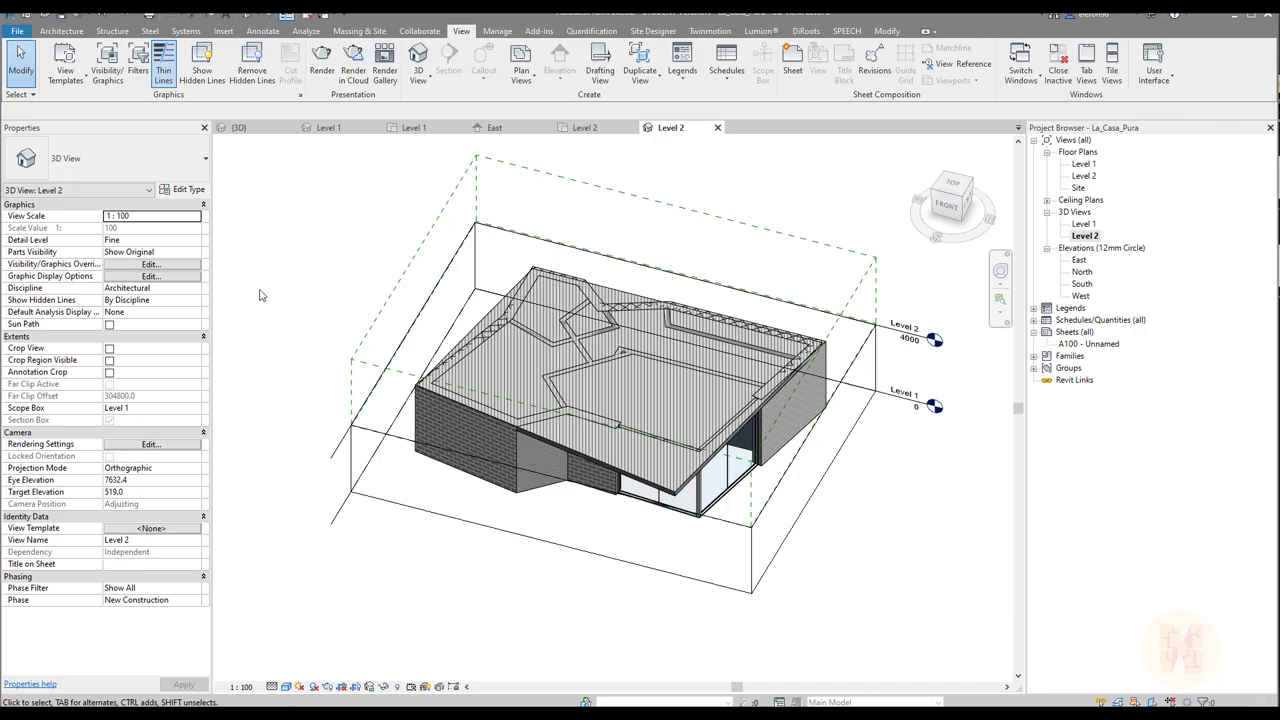
Step: Assign the Level 2 scope box to the Level 2 3D view and inspect the cropped storey from behind
left_click(195, 408)
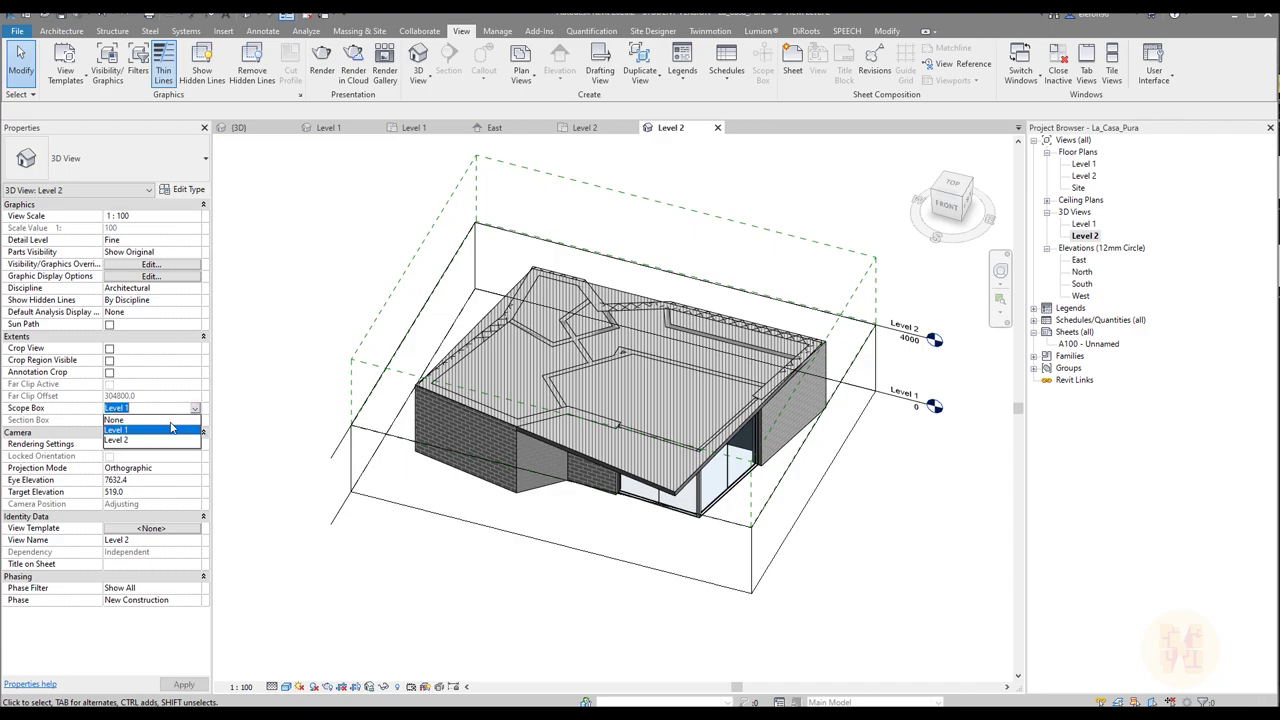
left_click(117, 441)
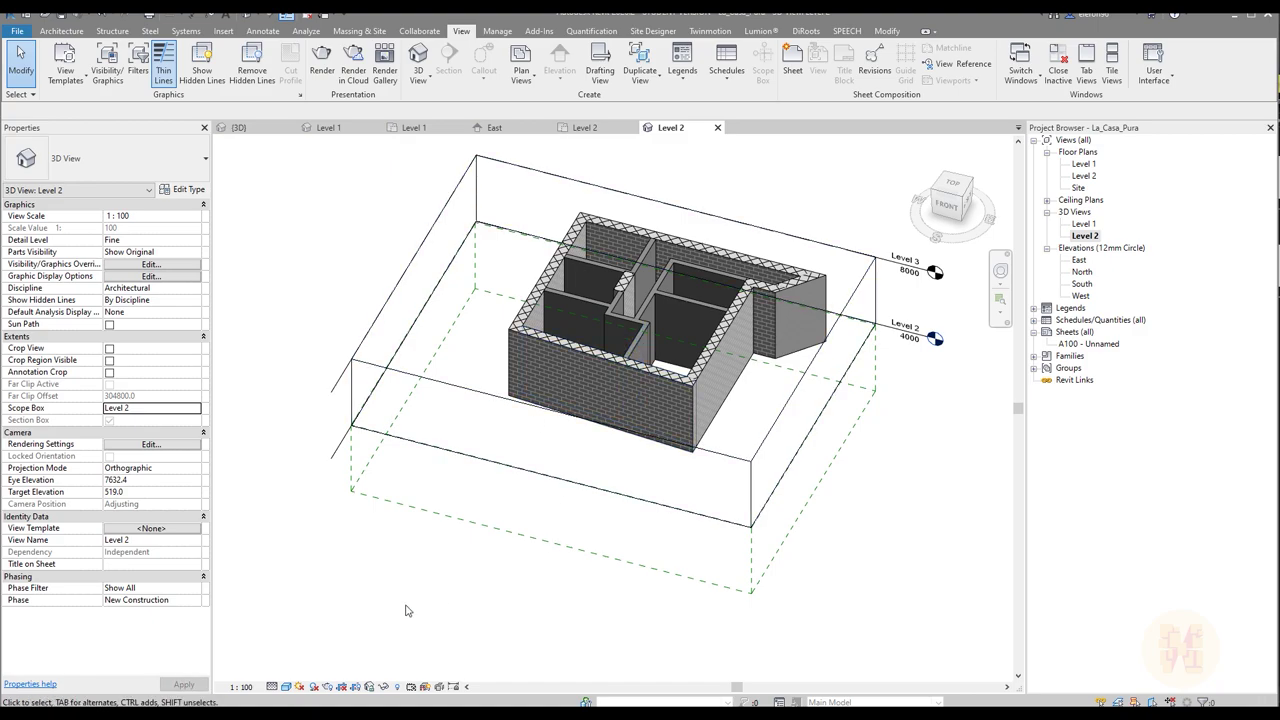
middle_click_drag(347, 601, 562, 590, "shift")
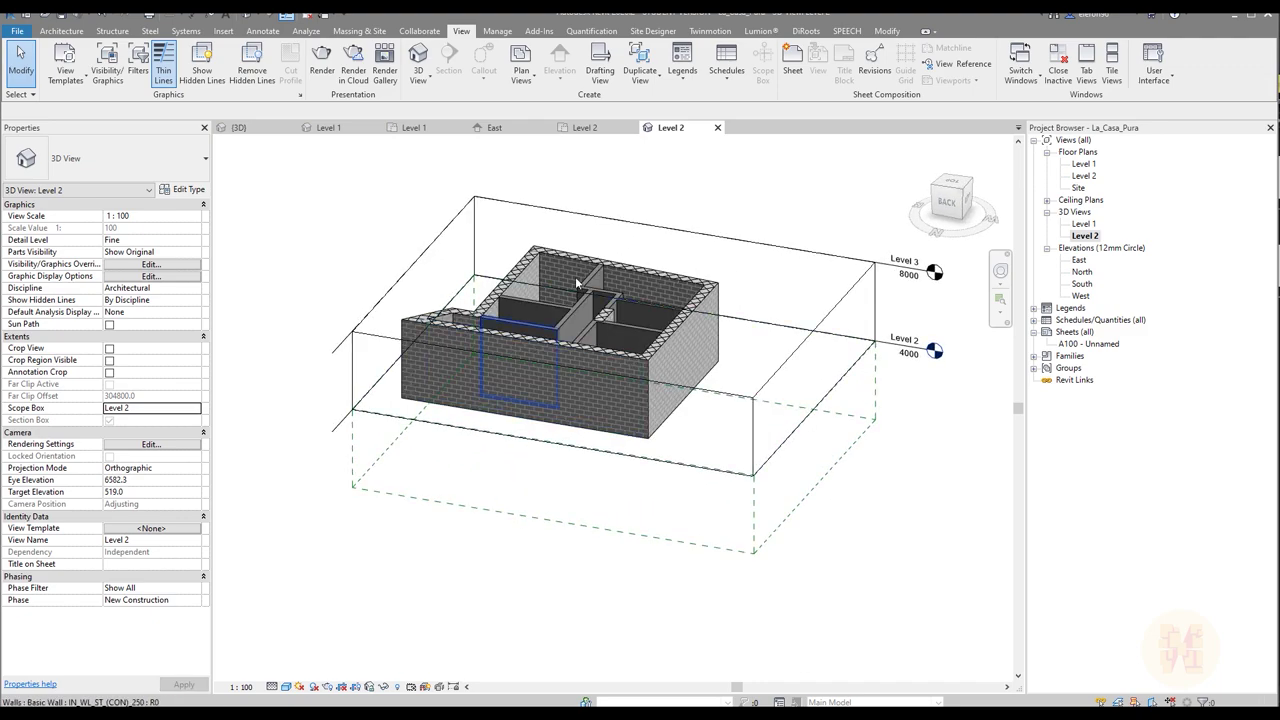
Step: Return to the Level 2 floor plan and reset its temporary hide/isolate
left_click(592, 128)
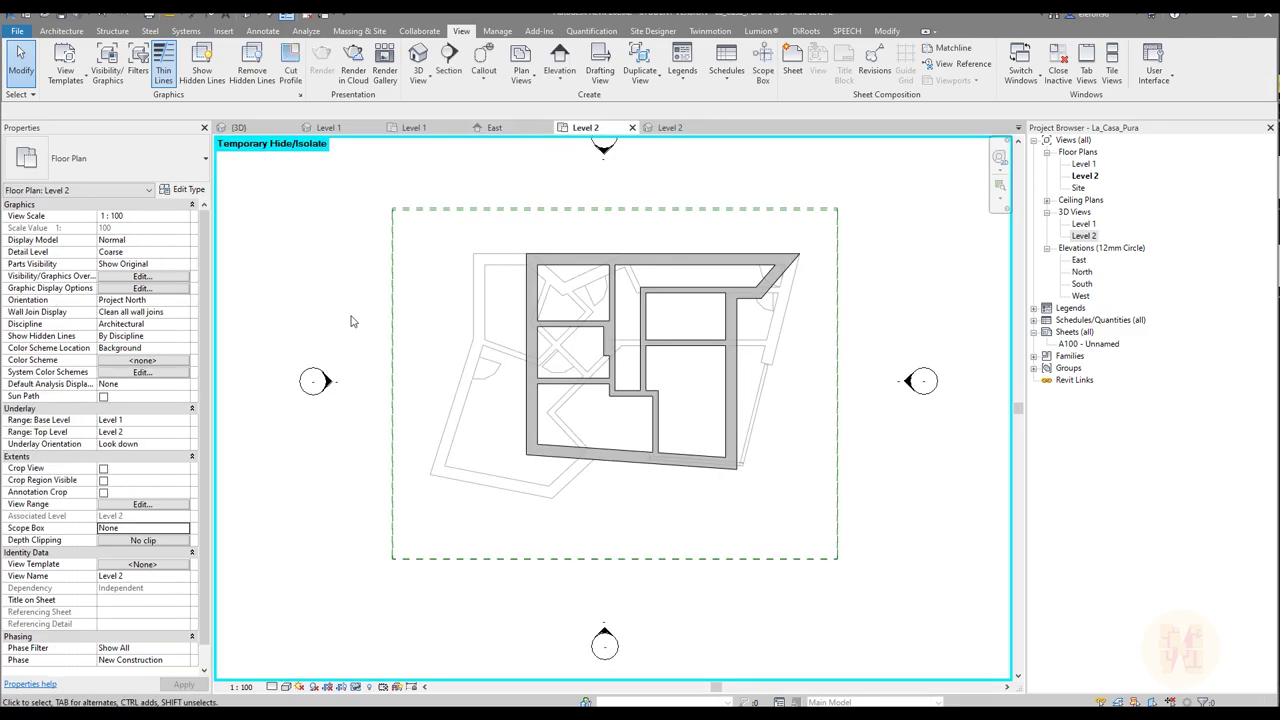
left_click(370, 686)
left_click(380, 676)
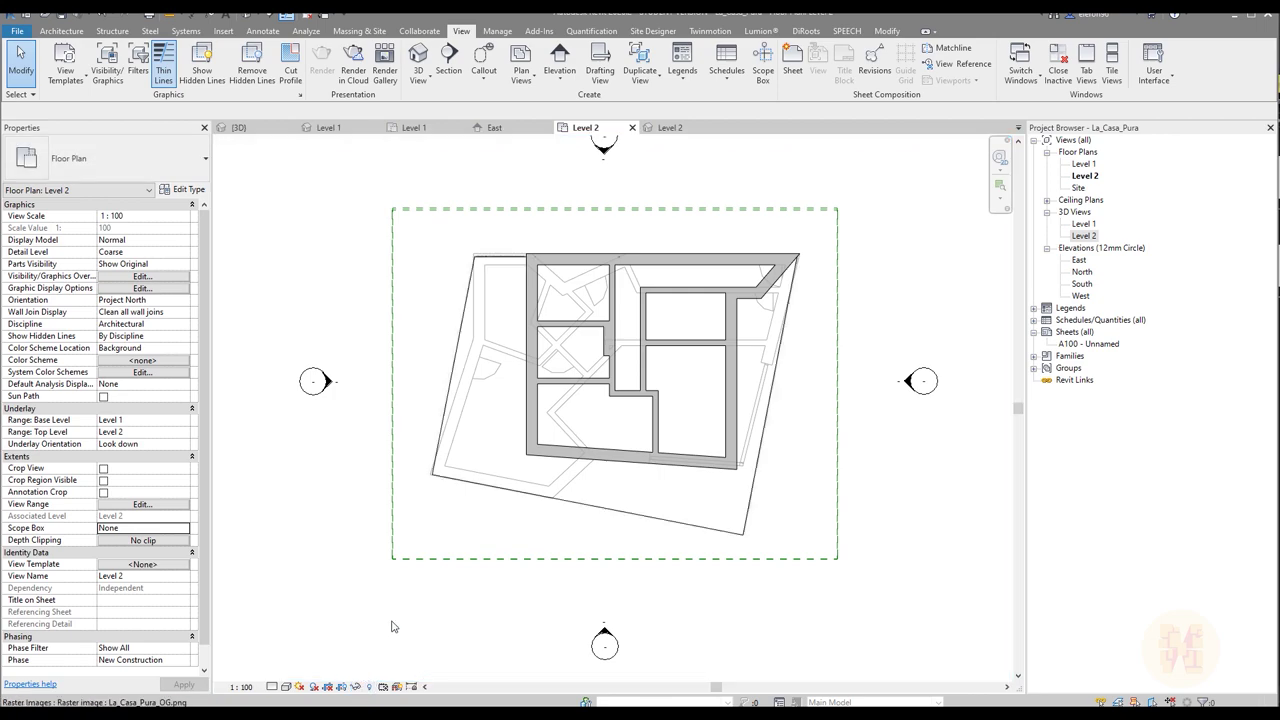
Step: Select the Level 2 timber floor and show it in a 3D view cropped with Selection Box
left_click(528, 477)
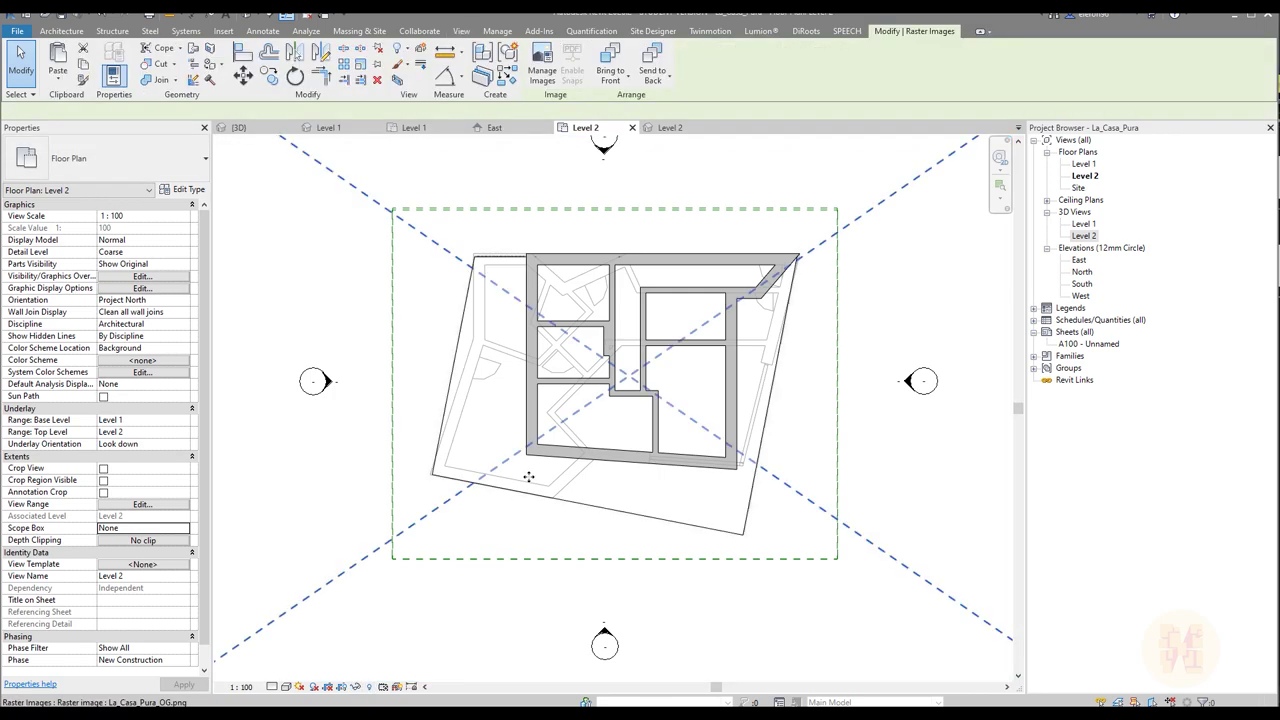
left_click(452, 356)
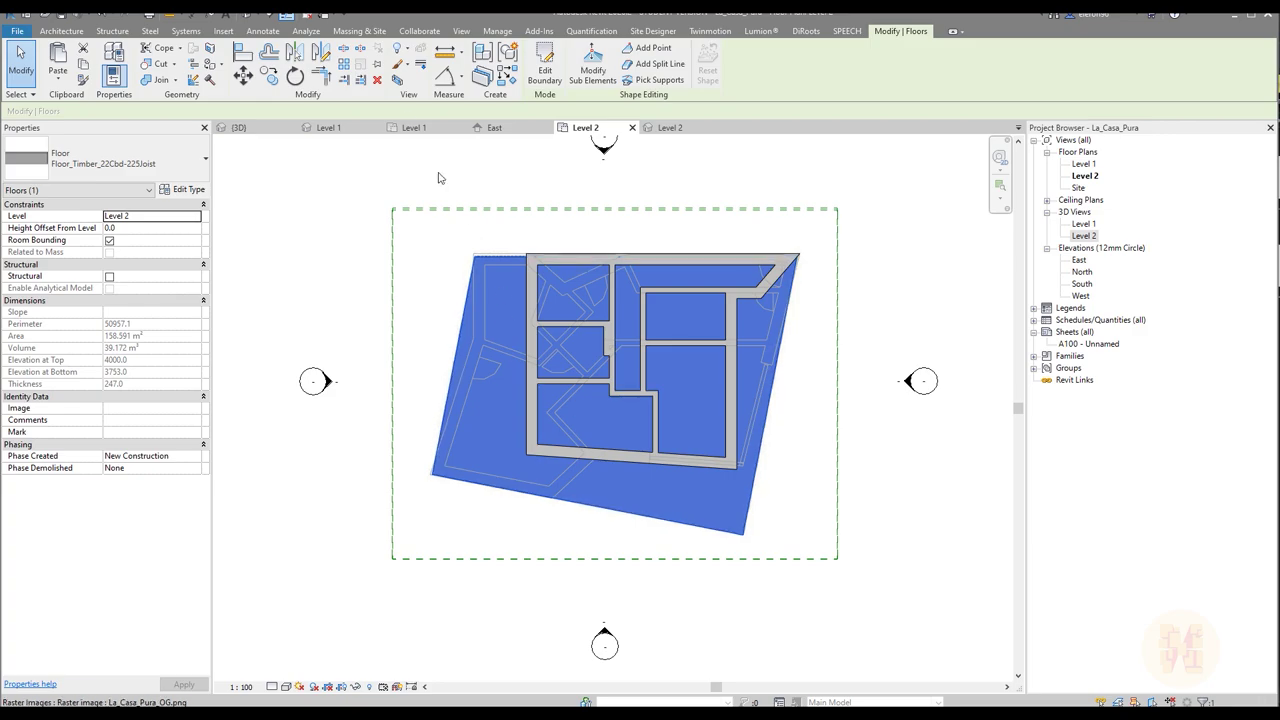
left_click(398, 82)
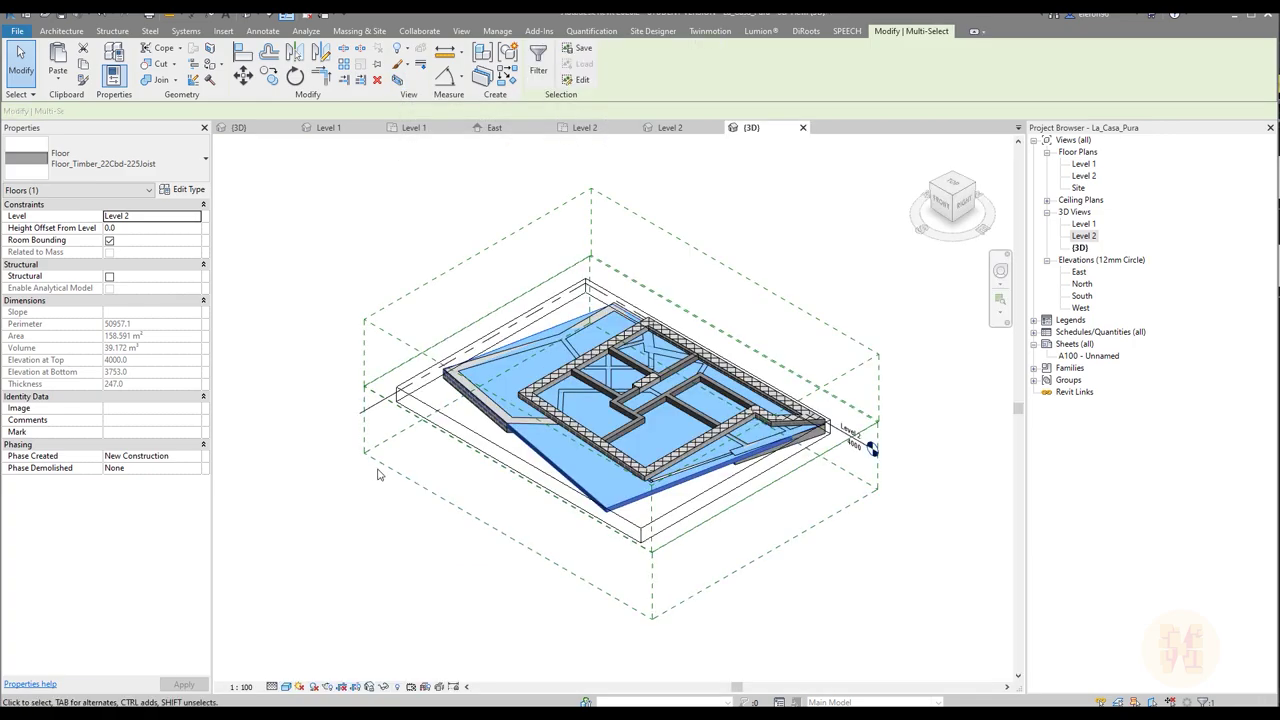
Step: From the front of the 3D view, lower the base of the Level 2 scope box to just below the timber floor
middle_click_drag(876, 436, 858, 458, "shift")
middle_click_drag(639, 515, 606, 358, "shift")
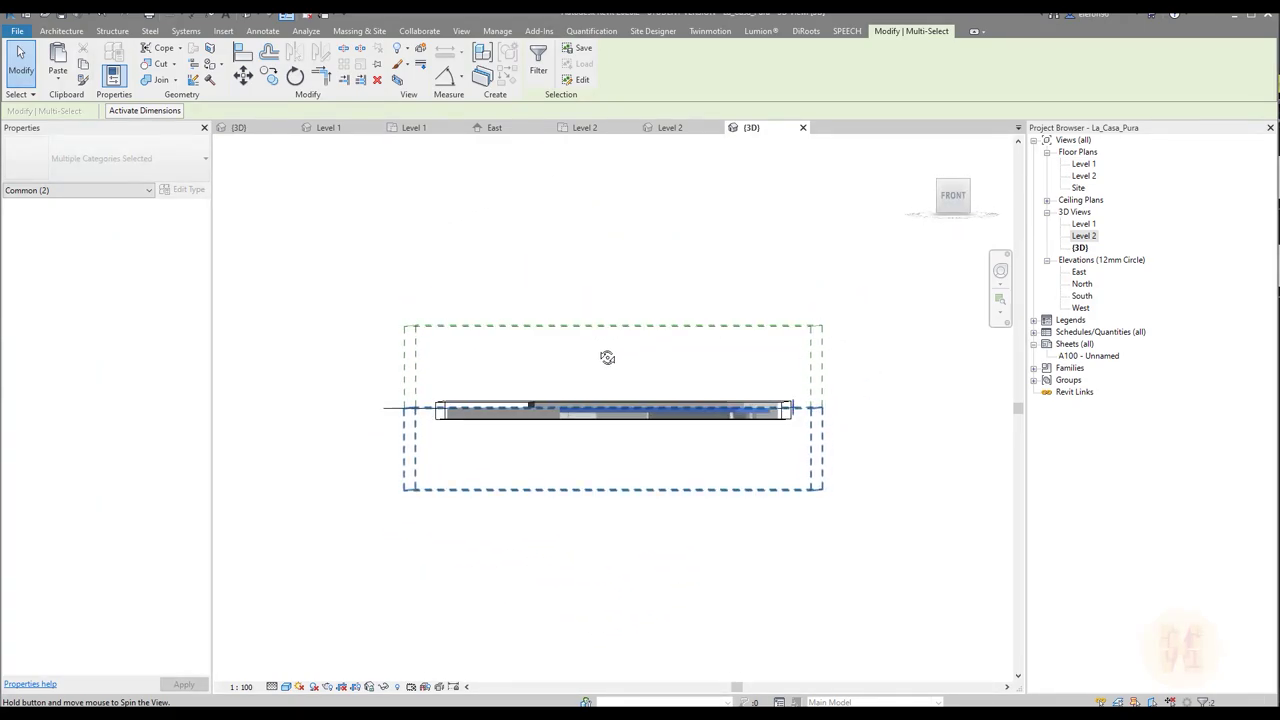
scroll(465, 385, "up", 2)
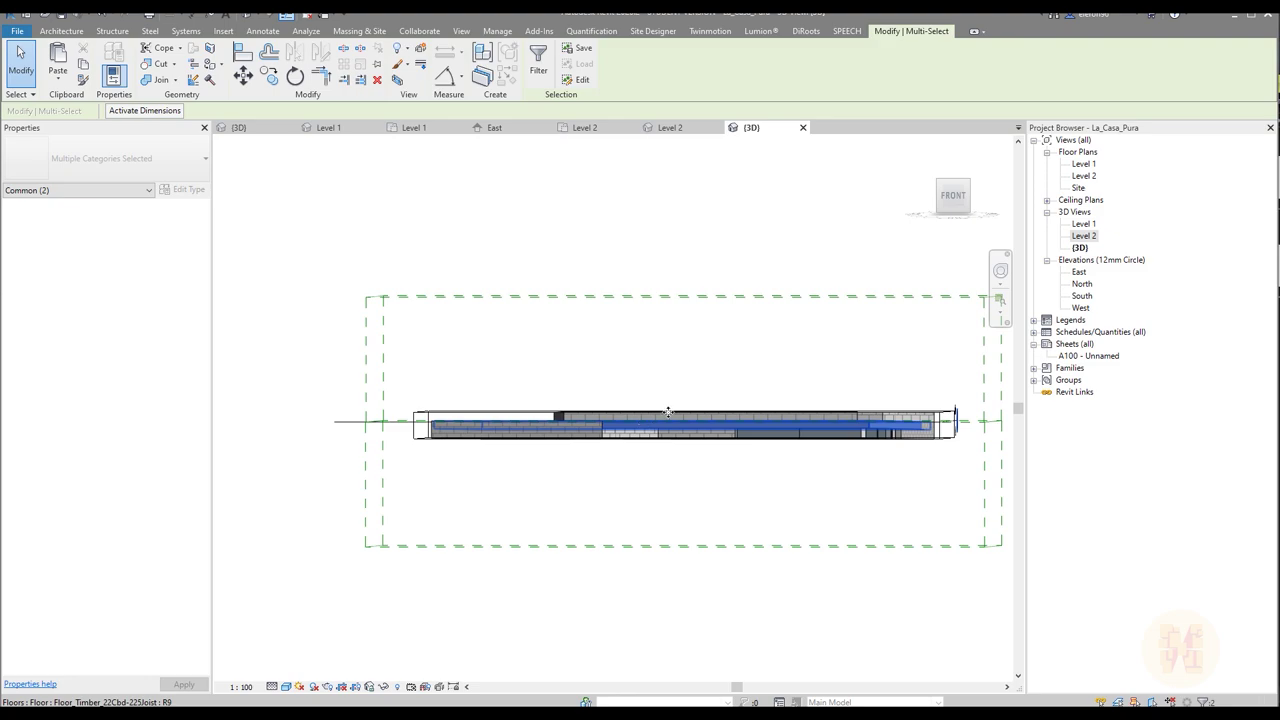
left_click(955, 207)
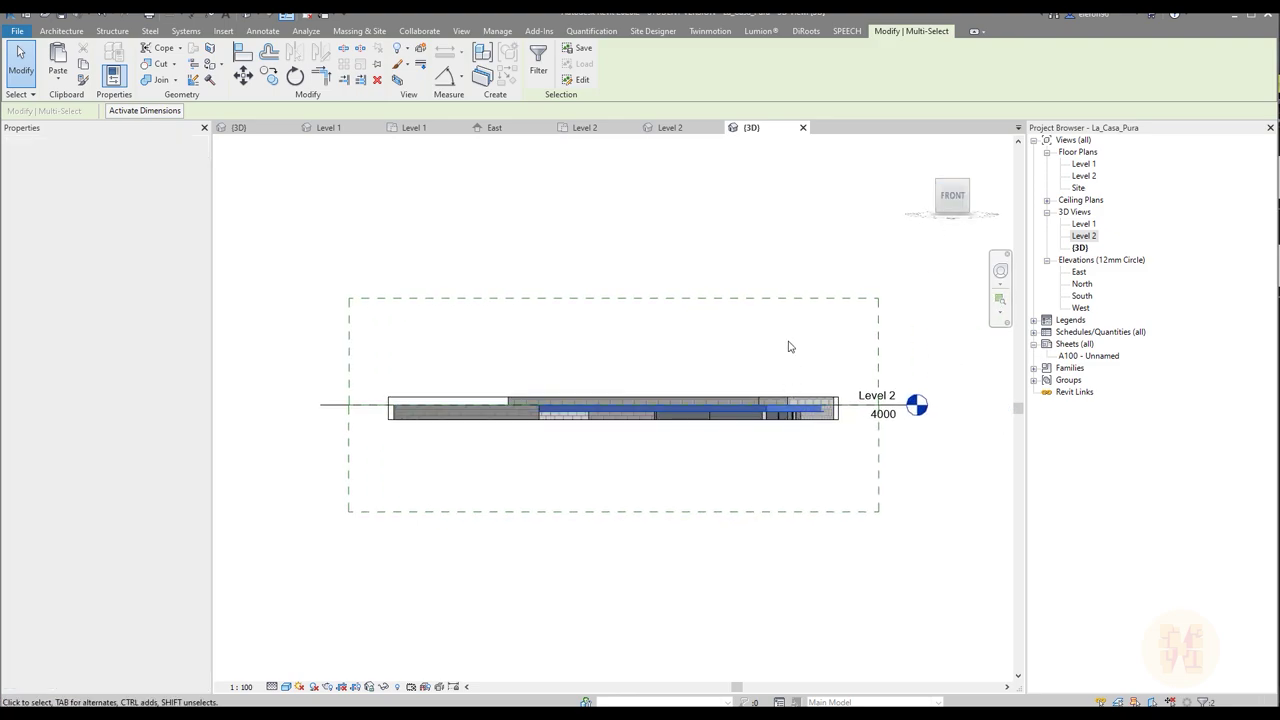
left_click(724, 271)
left_click(691, 297)
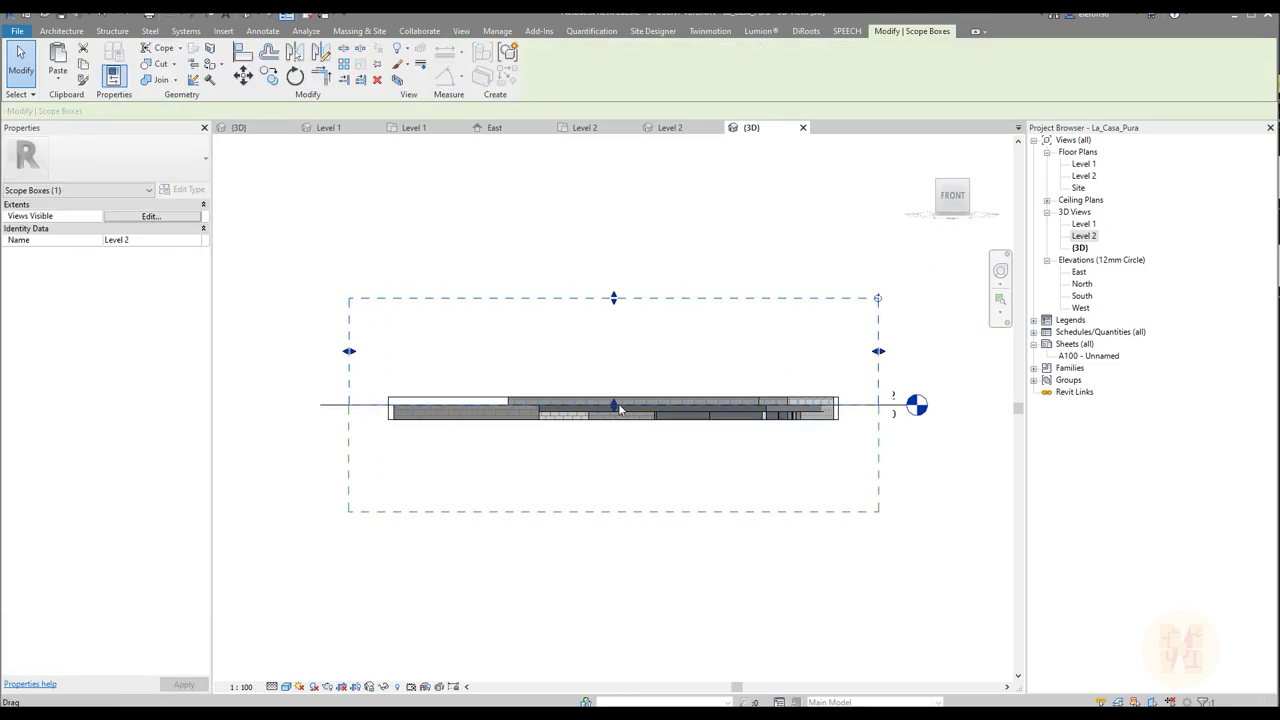
left_click_drag(614, 405, 617, 425)
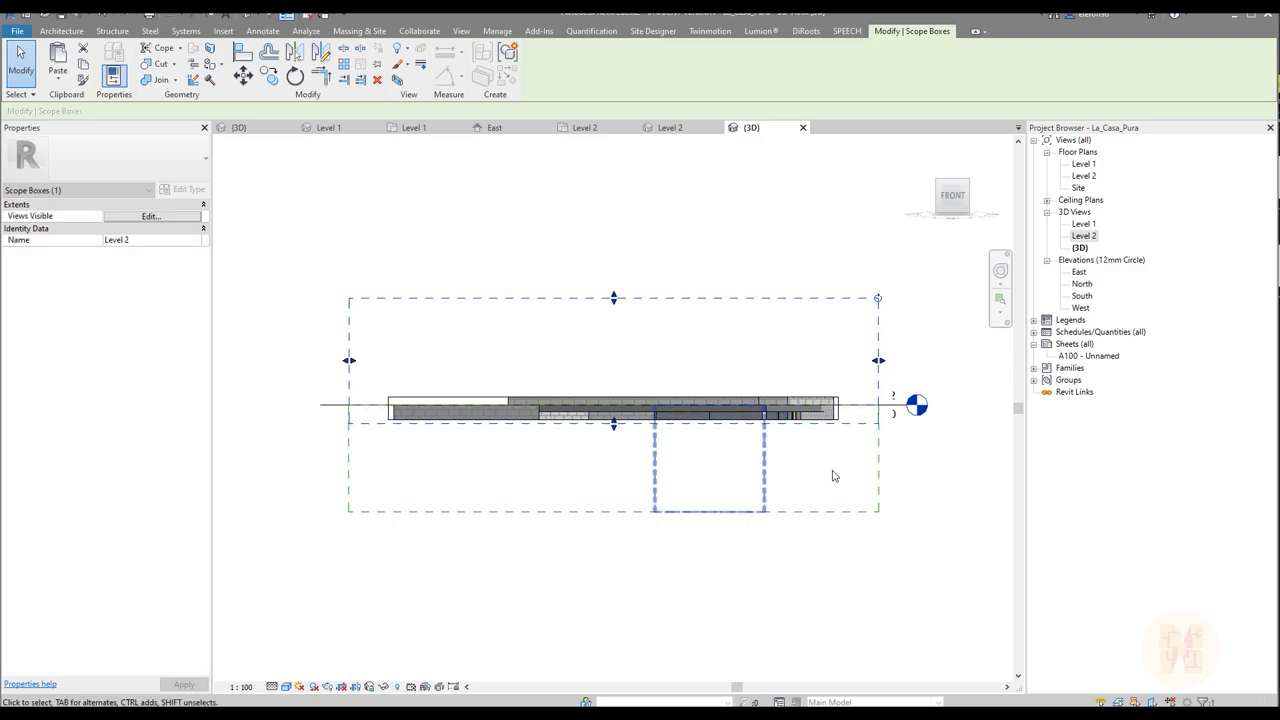
left_click(905, 565)
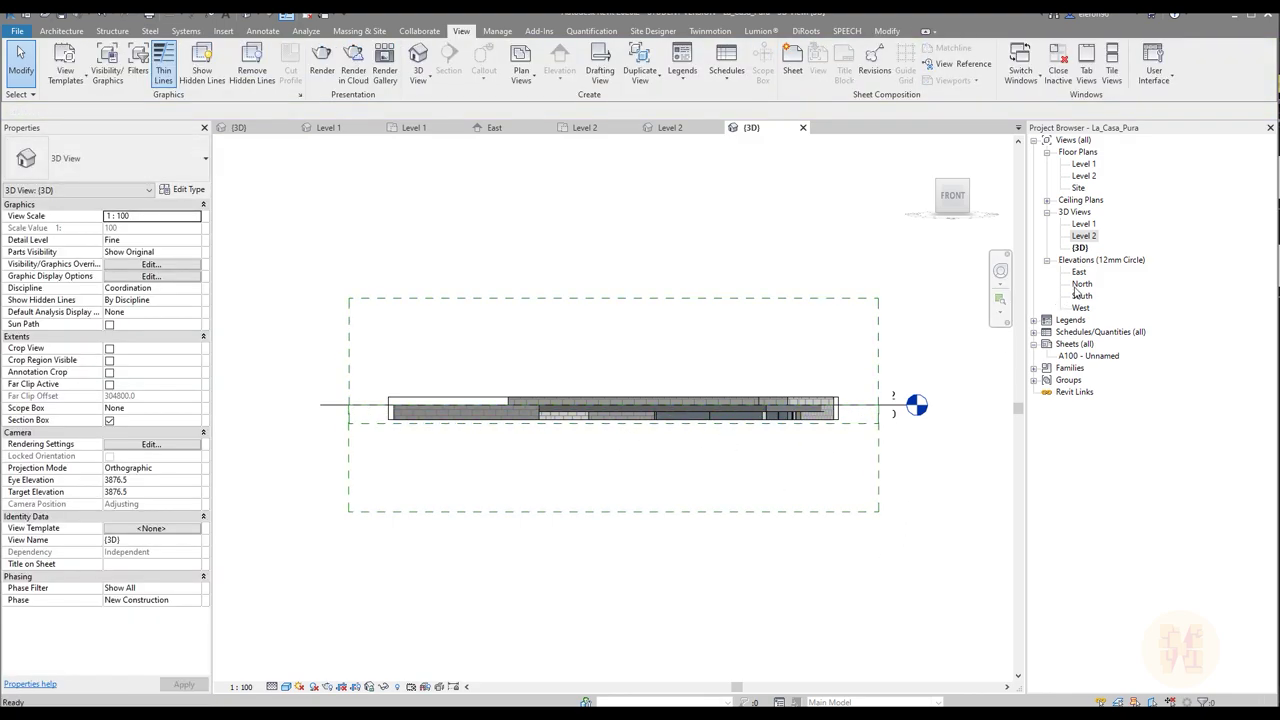
Step: Open the Level 2 3D view and select the chain of Level 1 walls beneath the timber floor
double_click(1086, 237)
middle_click_drag(720, 514, 666, 352, "shift")
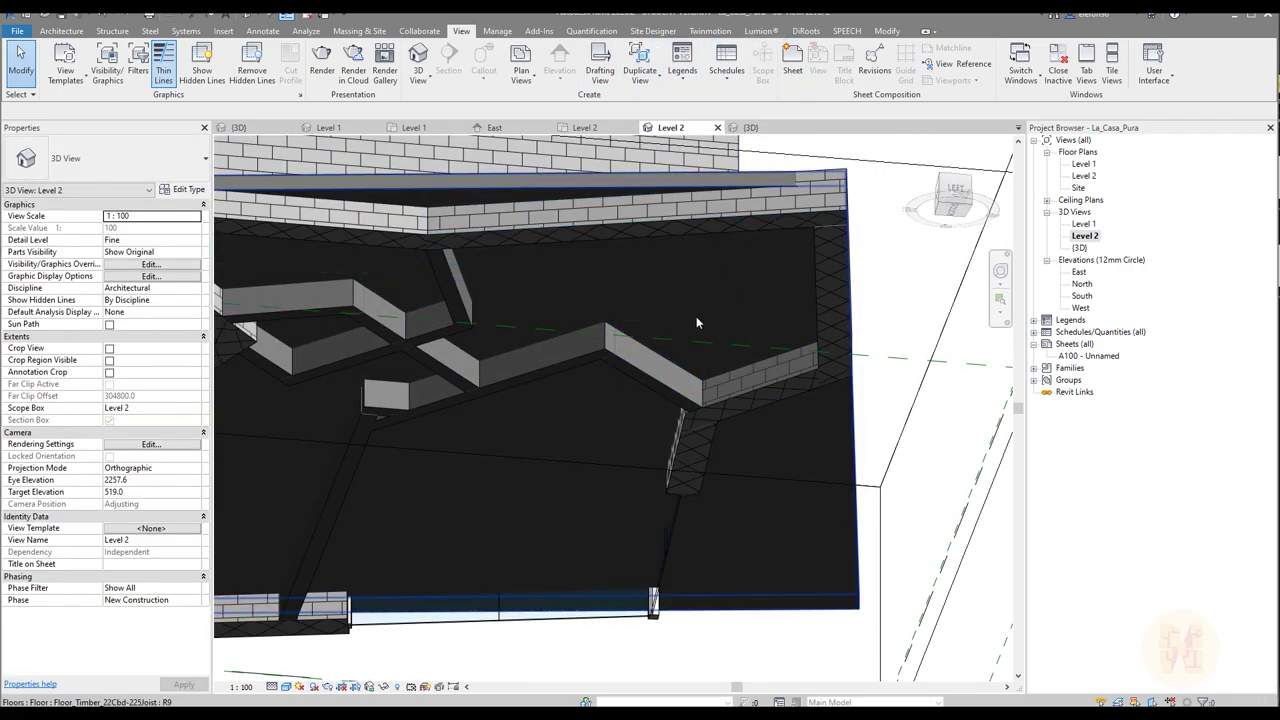
key("Tab")
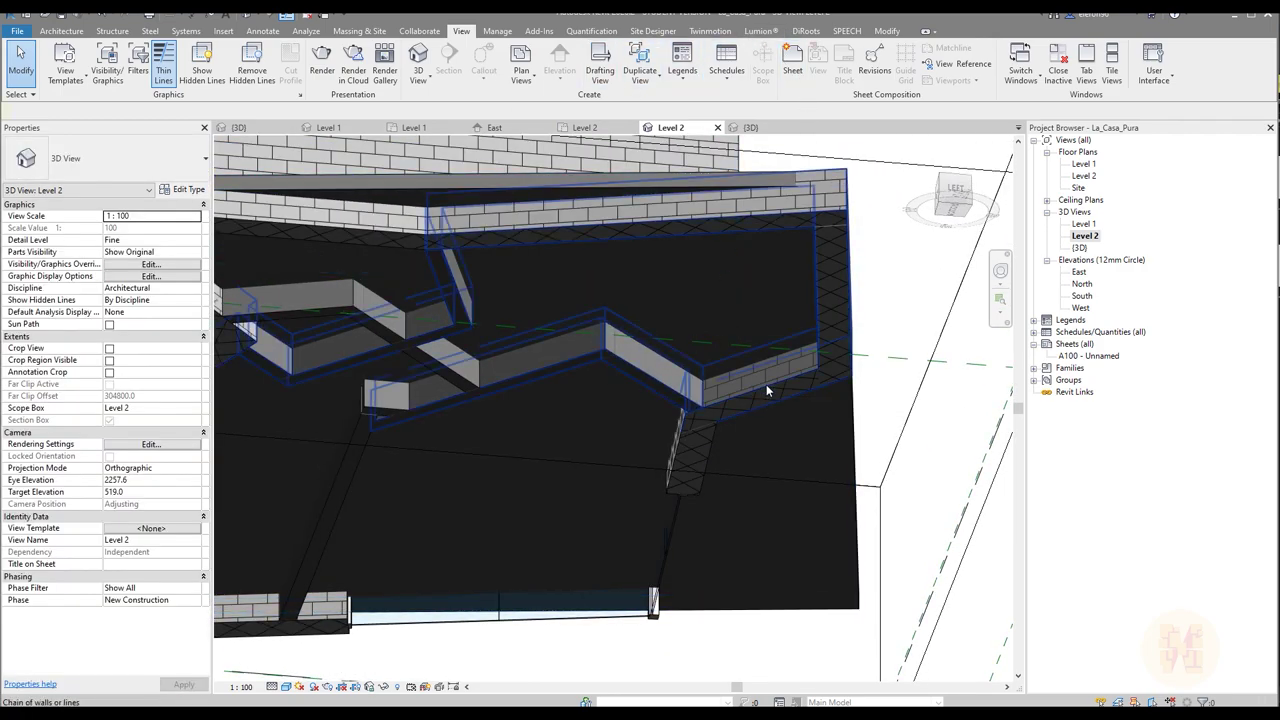
left_click(766, 384)
middle_click_drag(766, 384, 720, 338, "shift")
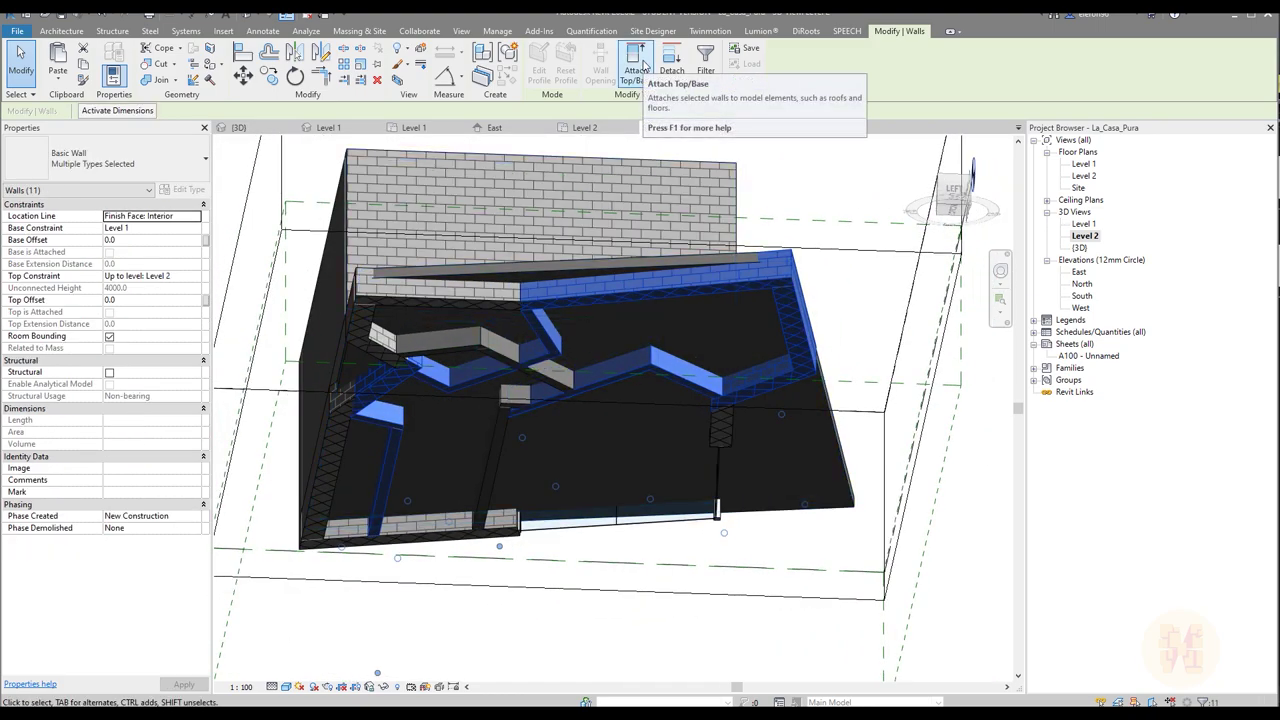
key("Escape")
Step: Try to re-finish the timber floor's boundary with the walls below attached to its underside, unjoining and deleting the conflicting elements
left_click(731, 328)
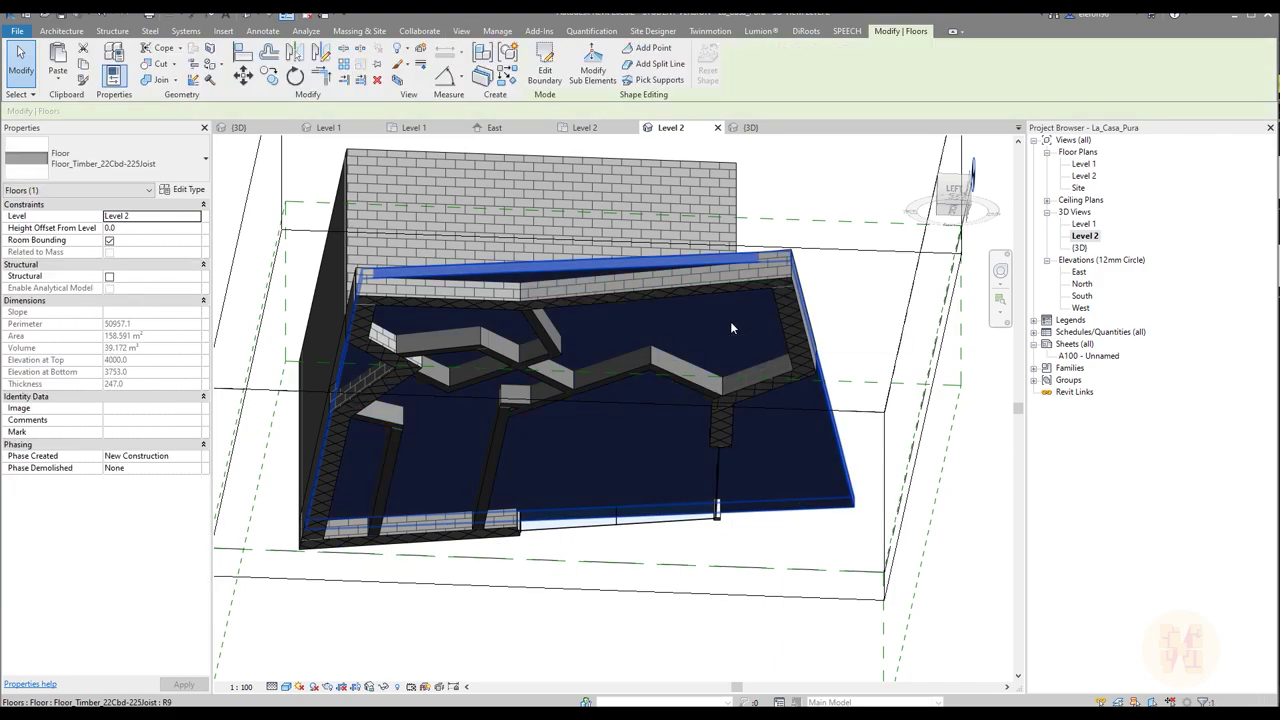
double_click(731, 327)
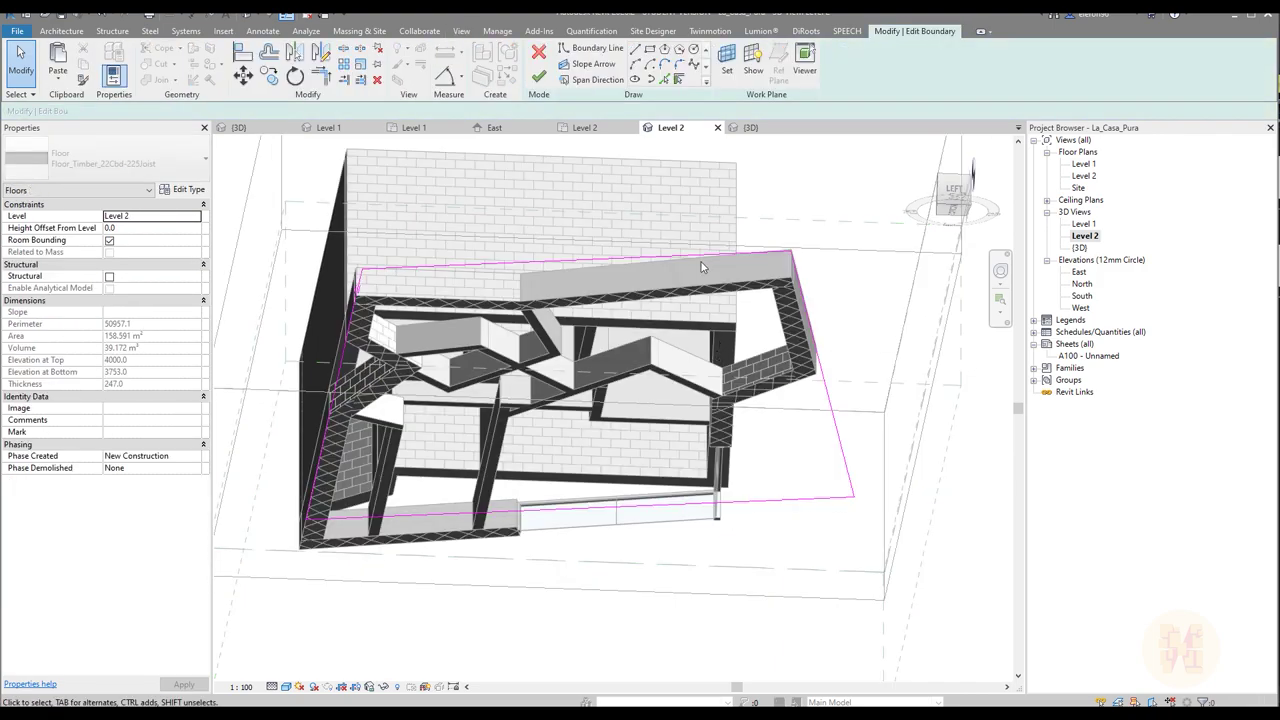
left_click(534, 80)
scroll(688, 326, "down", 2)
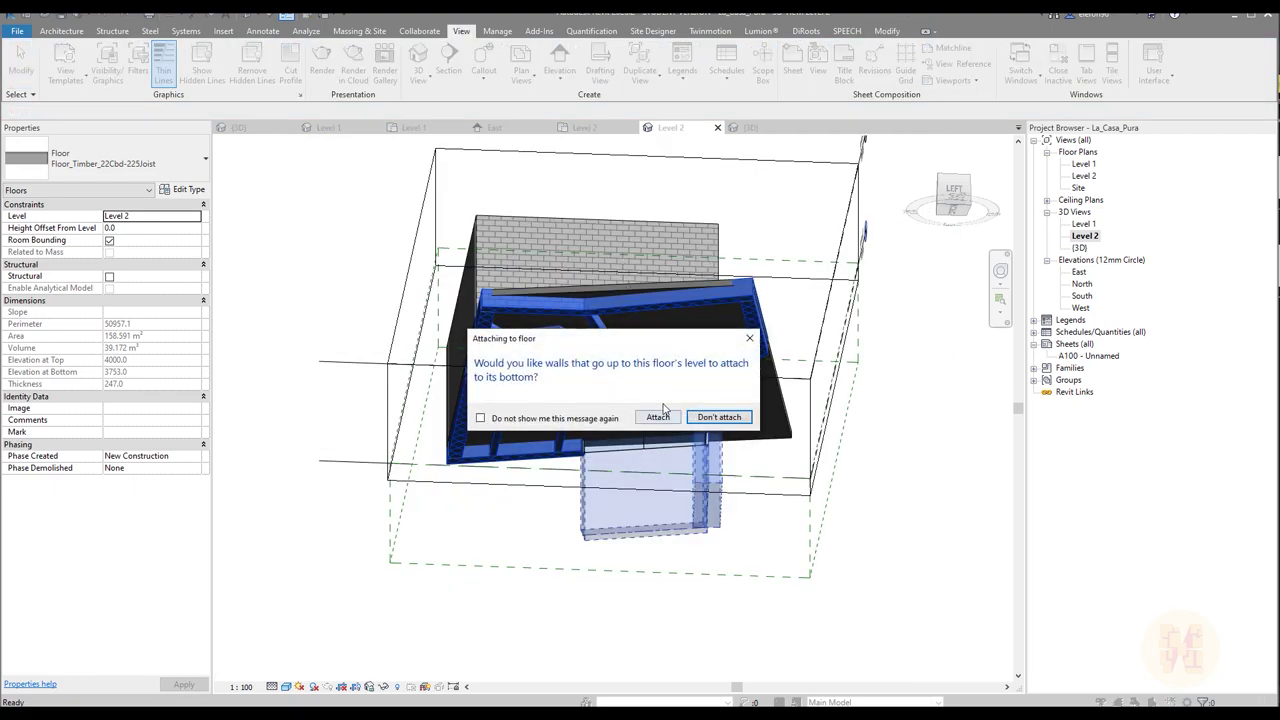
left_click(719, 417)
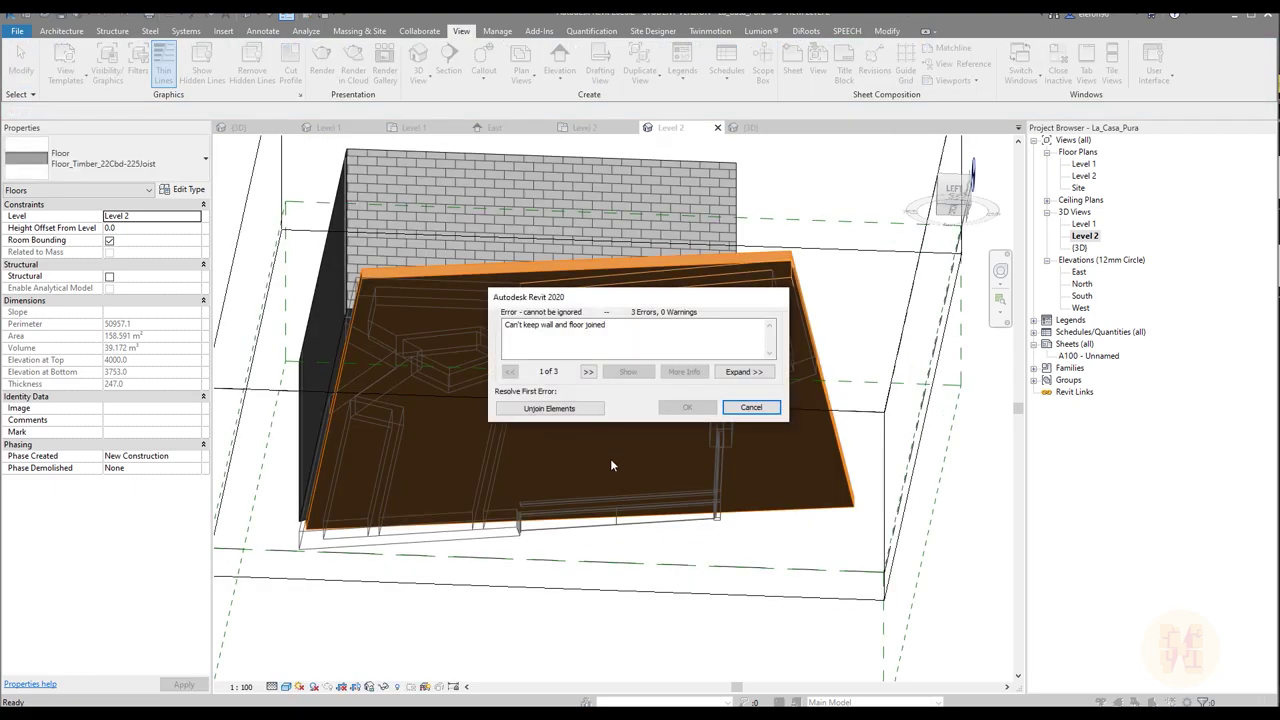
left_click(560, 408)
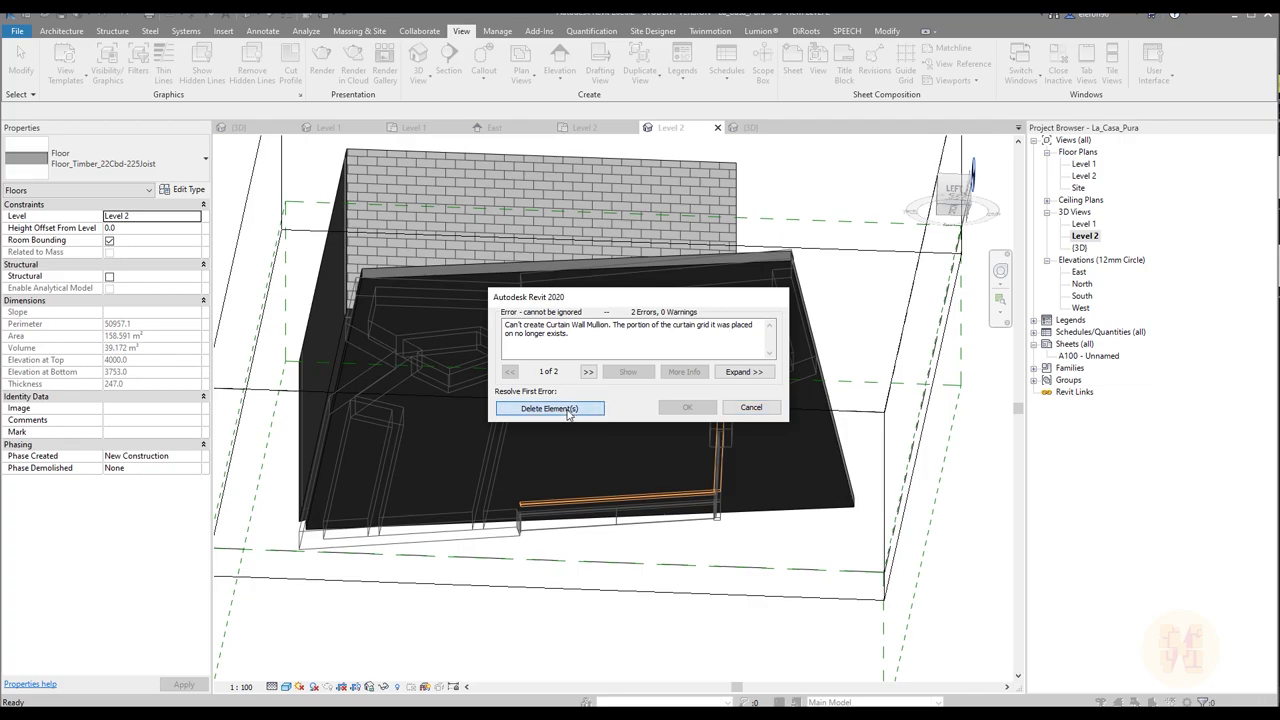
left_click(550, 408)
Step: Try to attach the top of the EX_WL_ST_(CON)_500 exterior wall on the left side to the timber floor
middle_click_drag(850, 400, 745, 478, "shift")
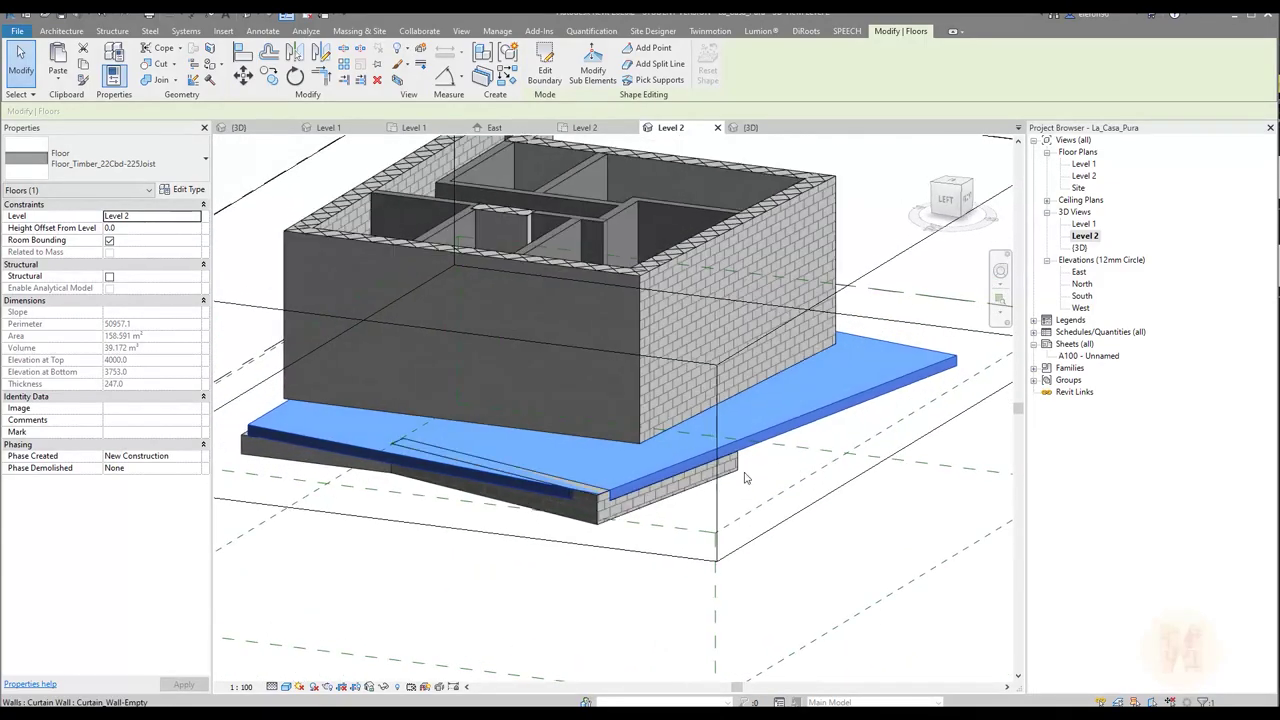
left_click(558, 510)
middle_click_drag(558, 510, 480, 500, "shift")
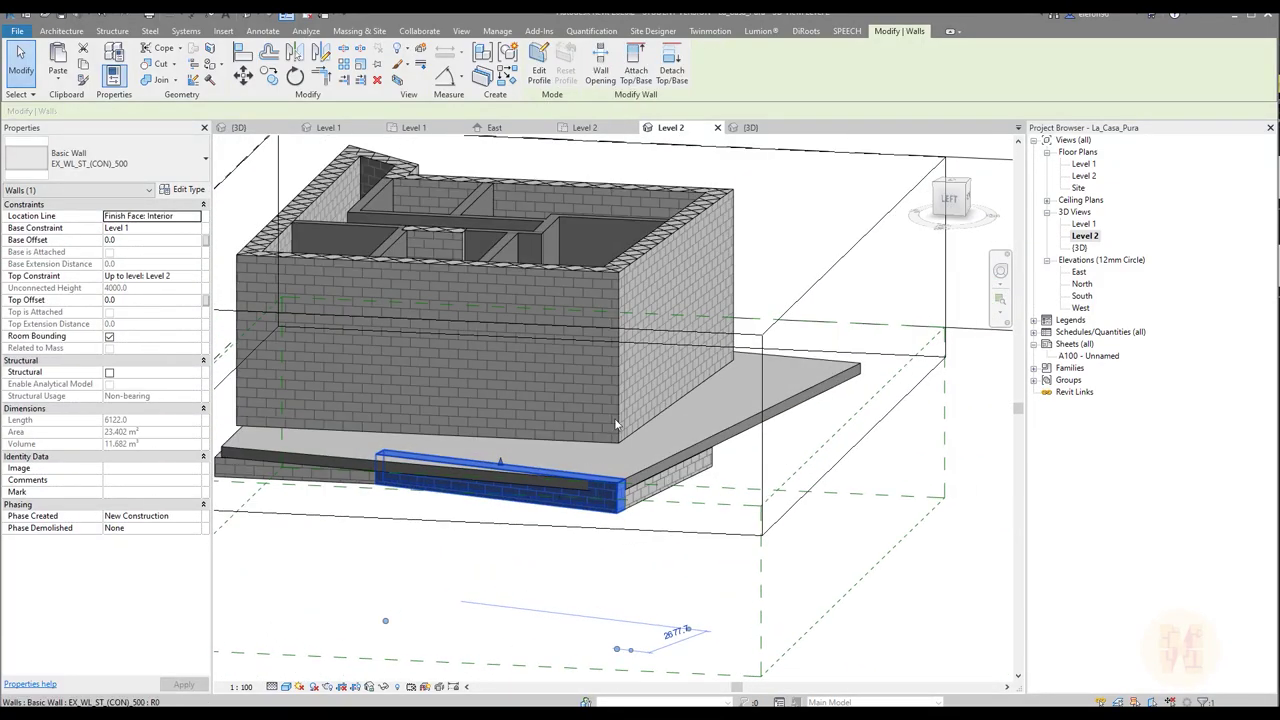
left_click(636, 70)
left_click(320, 456)
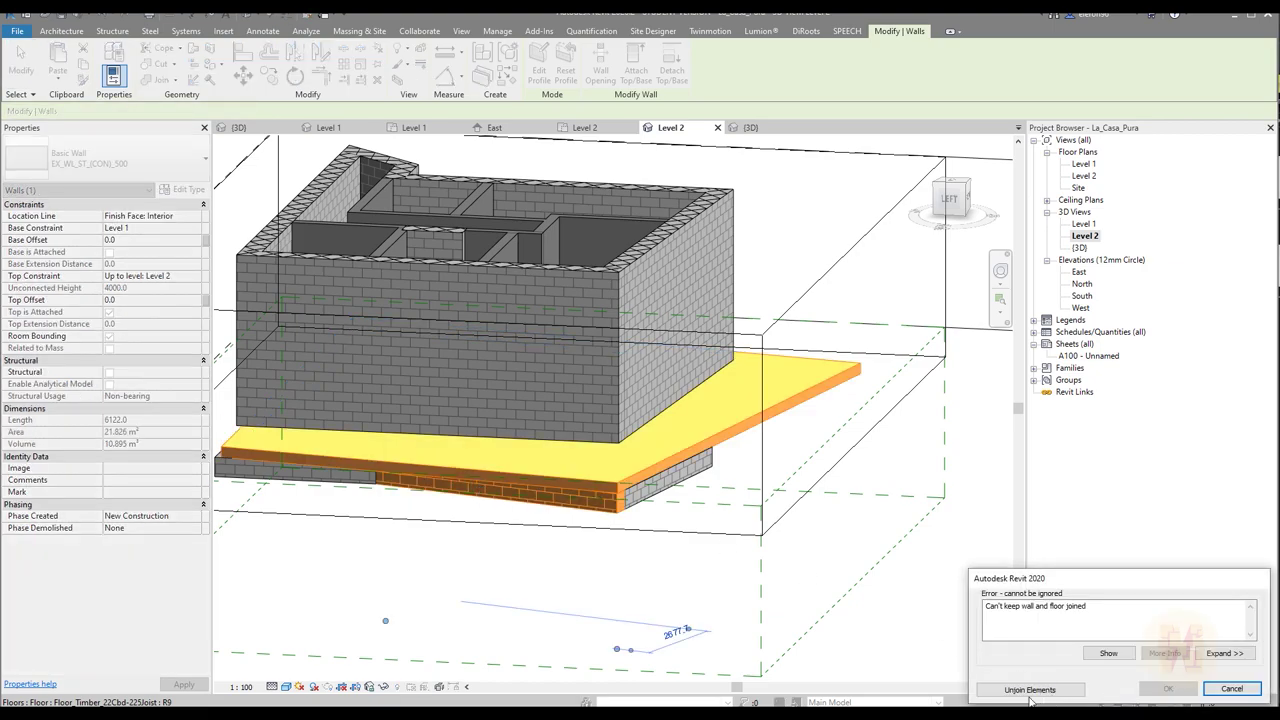
key("Escape")
Step: Edit the Level 2 timber floor's boundary and align its back line with the outer face of the exterior wall
middle_click_drag(680, 543, 449, 514, "shift")
scroll(360, 491, "up", 2)
middle_click_drag(360, 491, 591, 505, "shift")
middle_click_drag(591, 505, 677, 448)
scroll(677, 448, "down", 5)
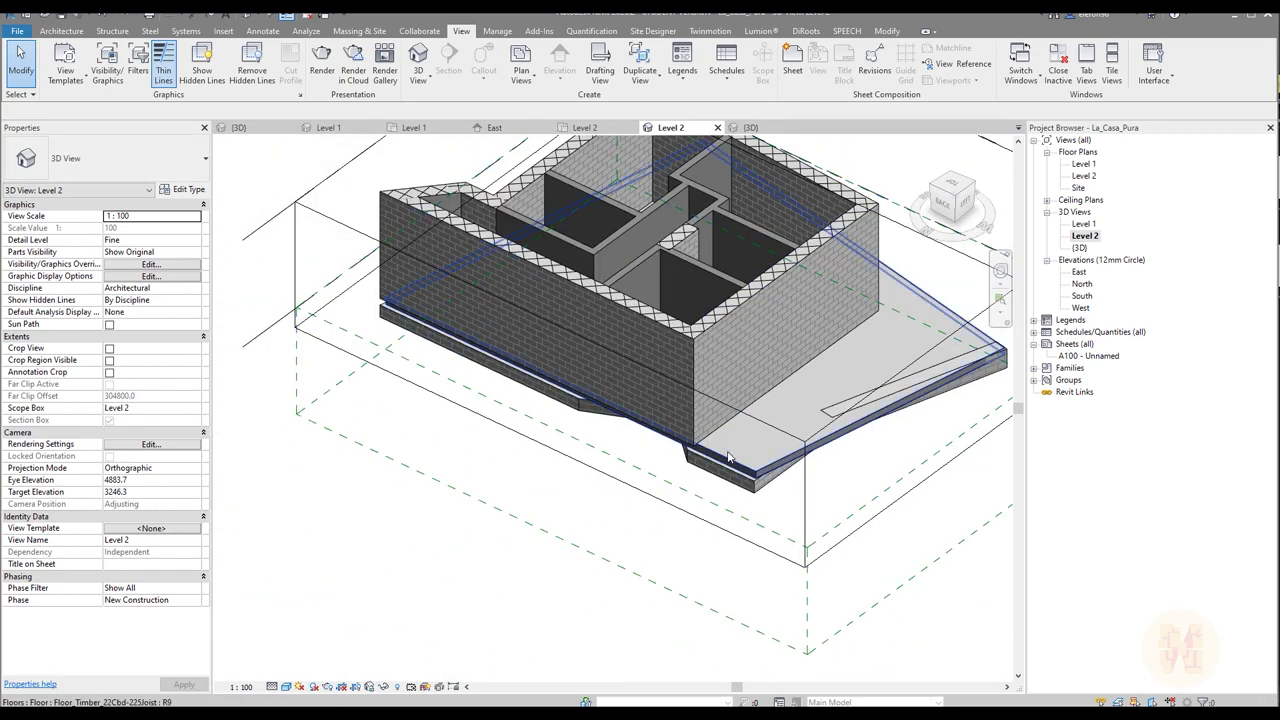
double_click(751, 446)
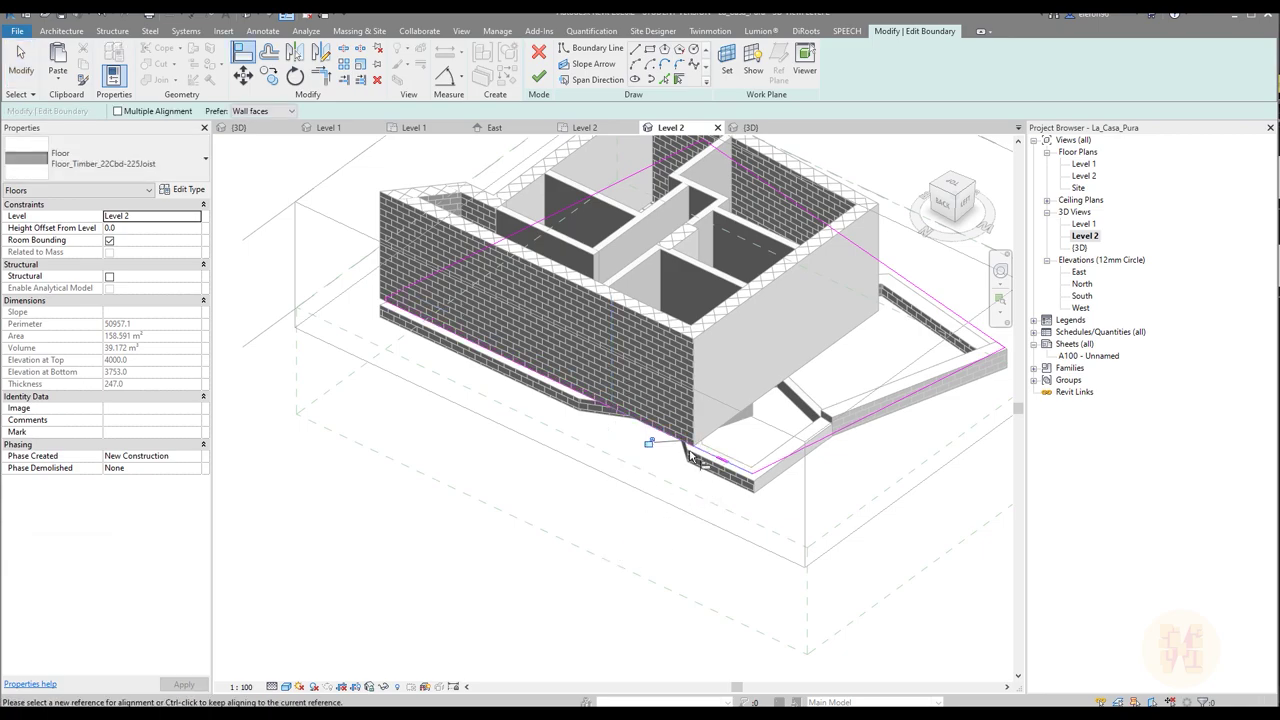
scroll(597, 397, "up", 4)
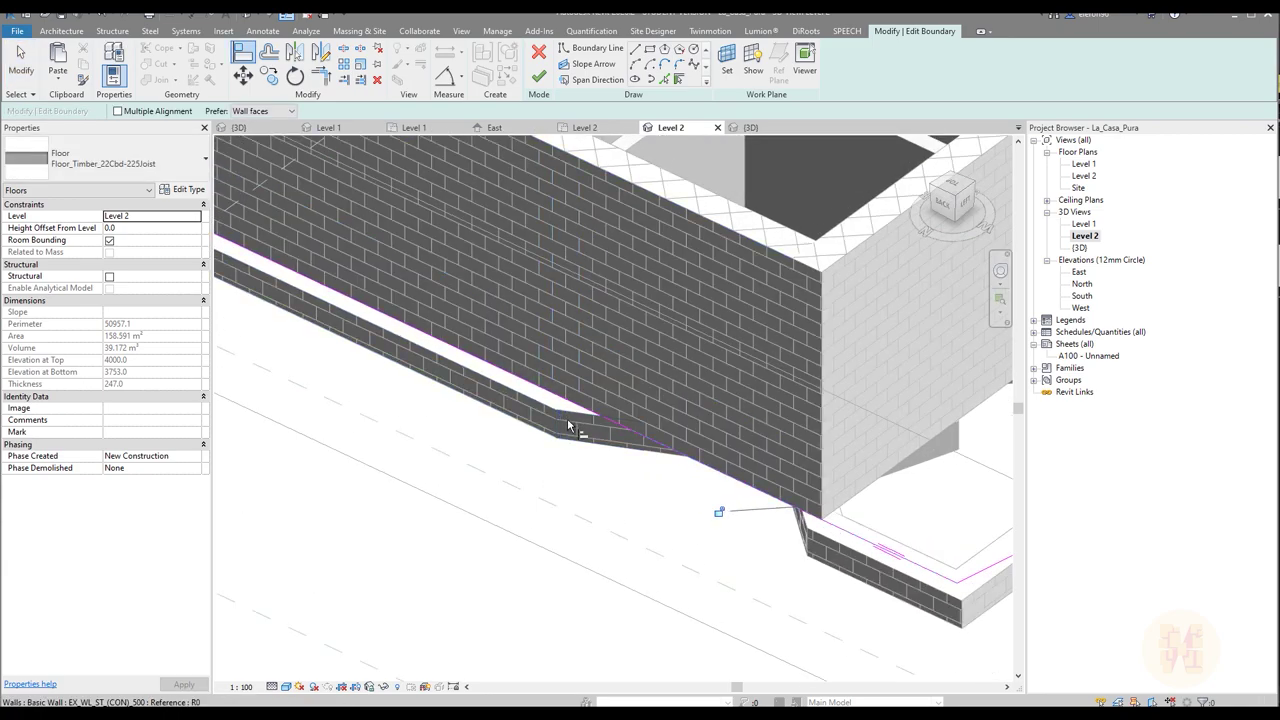
scroll(845, 423, "down", 4)
Step: Align the floor's right and front boundary lines with the outer faces of the exterior walls
middle_click_drag(845, 423, 633, 619, "shift")
scroll(501, 474, "up", 4)
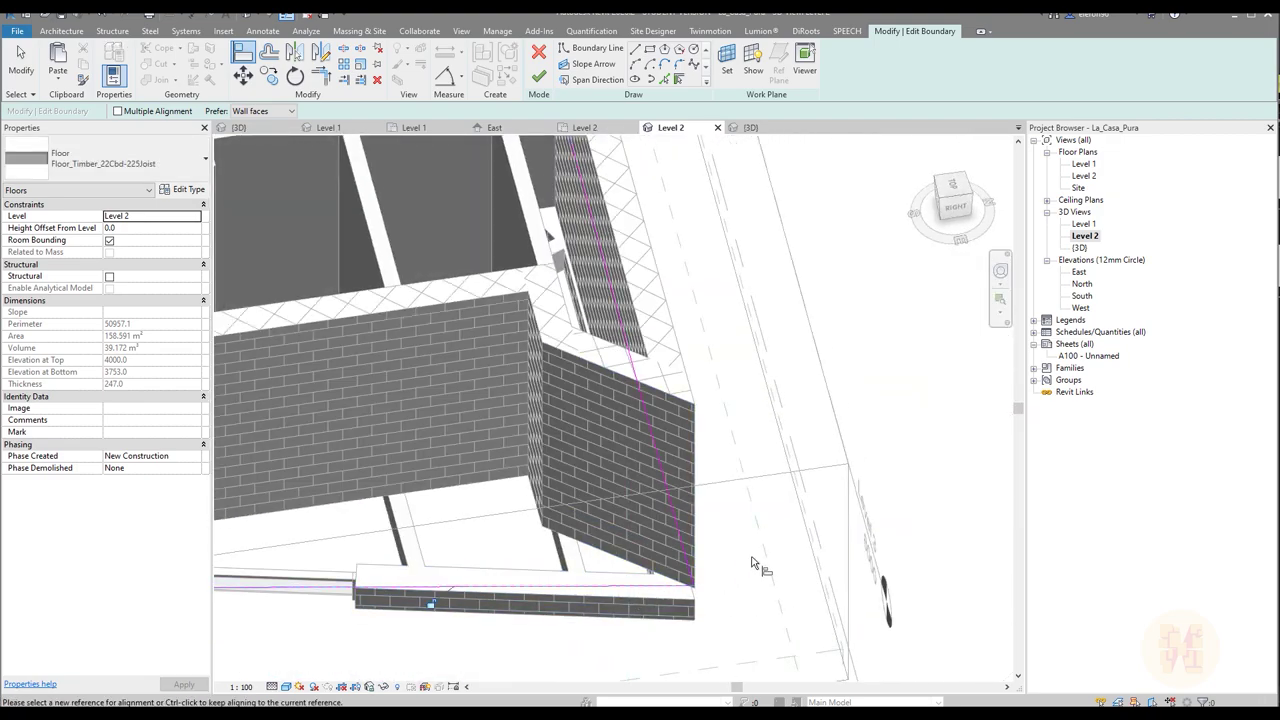
scroll(610, 558, "down", 5)
middle_click_drag(610, 552, 646, 484, "shift")
scroll(498, 585, "up", 4)
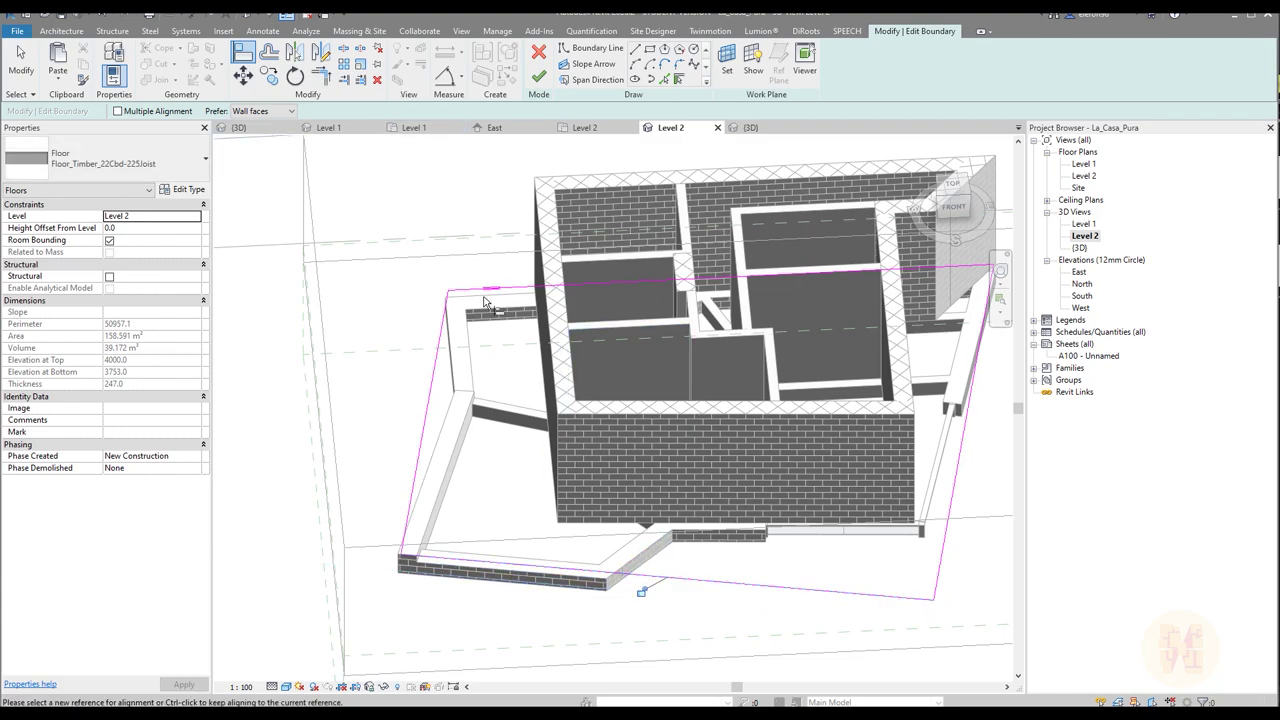
middle_click_drag(494, 306, 715, 475, "shift")
middle_click_drag(715, 475, 768, 190)
scroll(664, 403, "up", 3)
Step: In a top view, move the boundary endpoint onto the left-front outer wall corner and trim the two boundary lines together
left_click(953, 187)
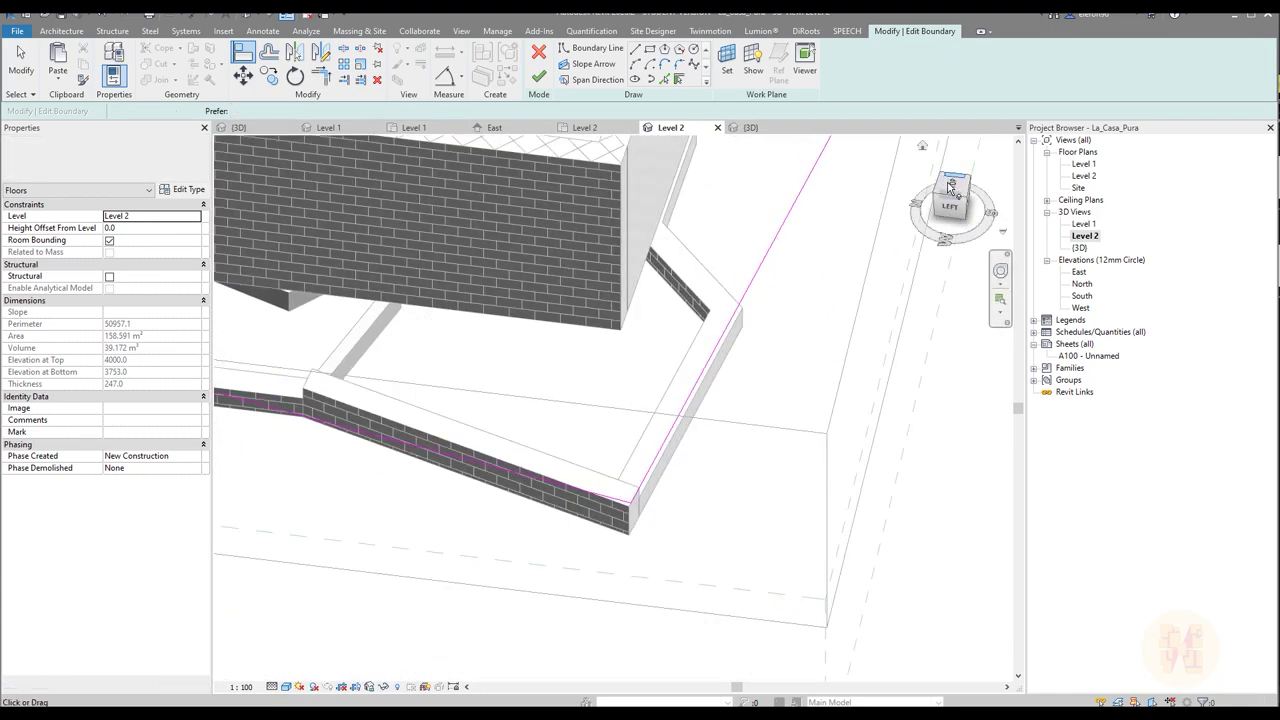
middle_click_drag(828, 351, 820, 440, "shift")
scroll(657, 534, "up", 6)
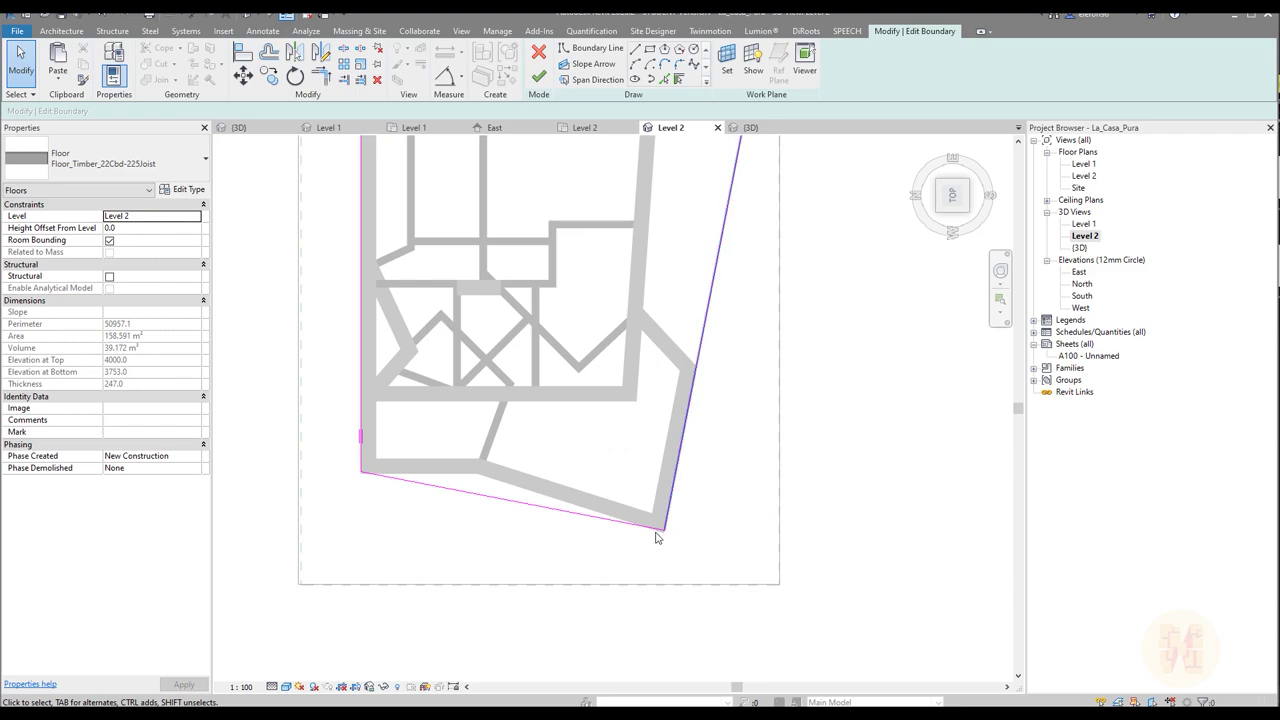
scroll(662, 530, "up", 1)
left_click(676, 524)
left_click_drag(697, 526, 700, 544)
left_click(748, 545)
key("t")
key("r")
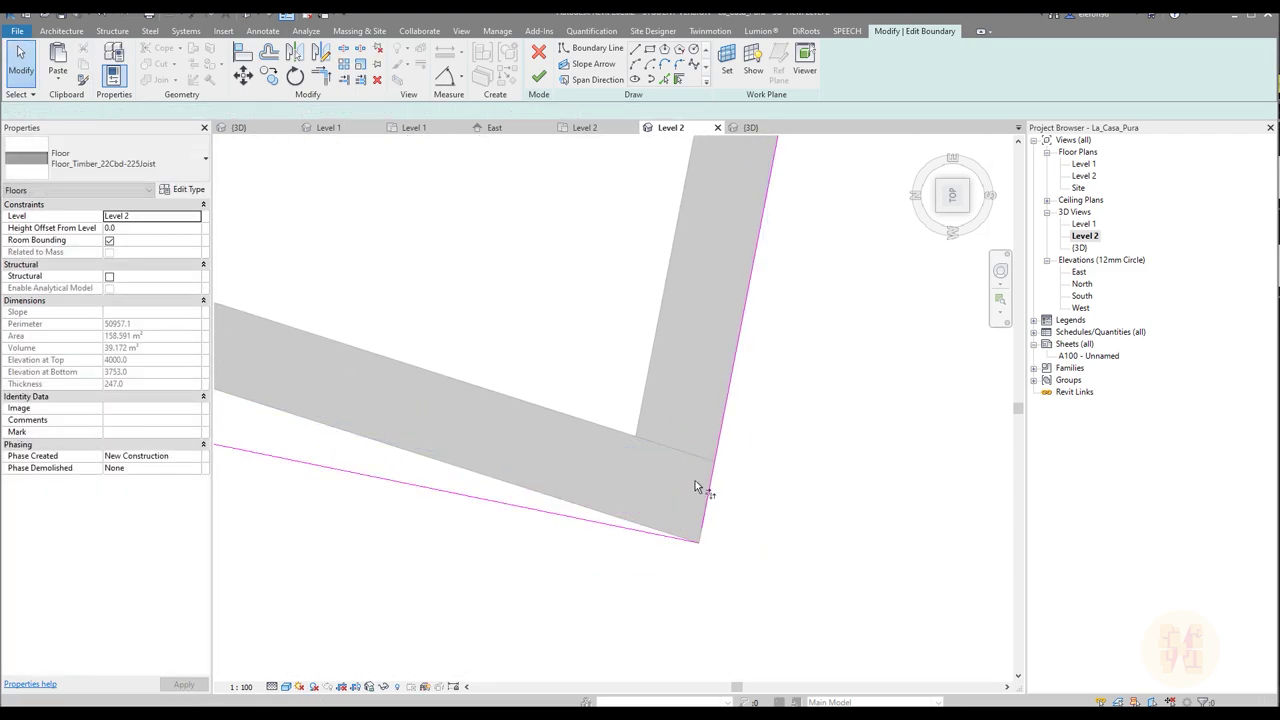
scroll(766, 509, "down", 5)
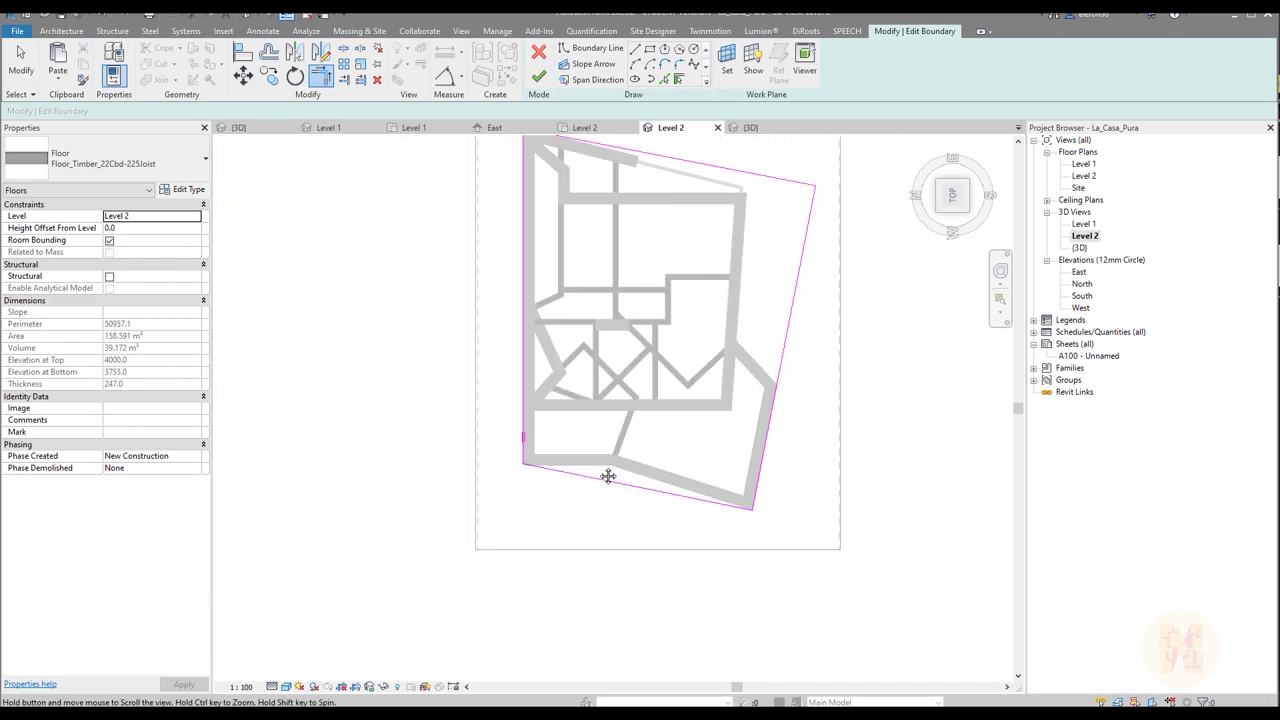
Step: Move the left boundary line's end onto the left-back outer wall corner and trim the back boundary line to meet it
scroll(553, 465, "up", 3)
scroll(553, 465, "up", 3)
left_click(544, 466)
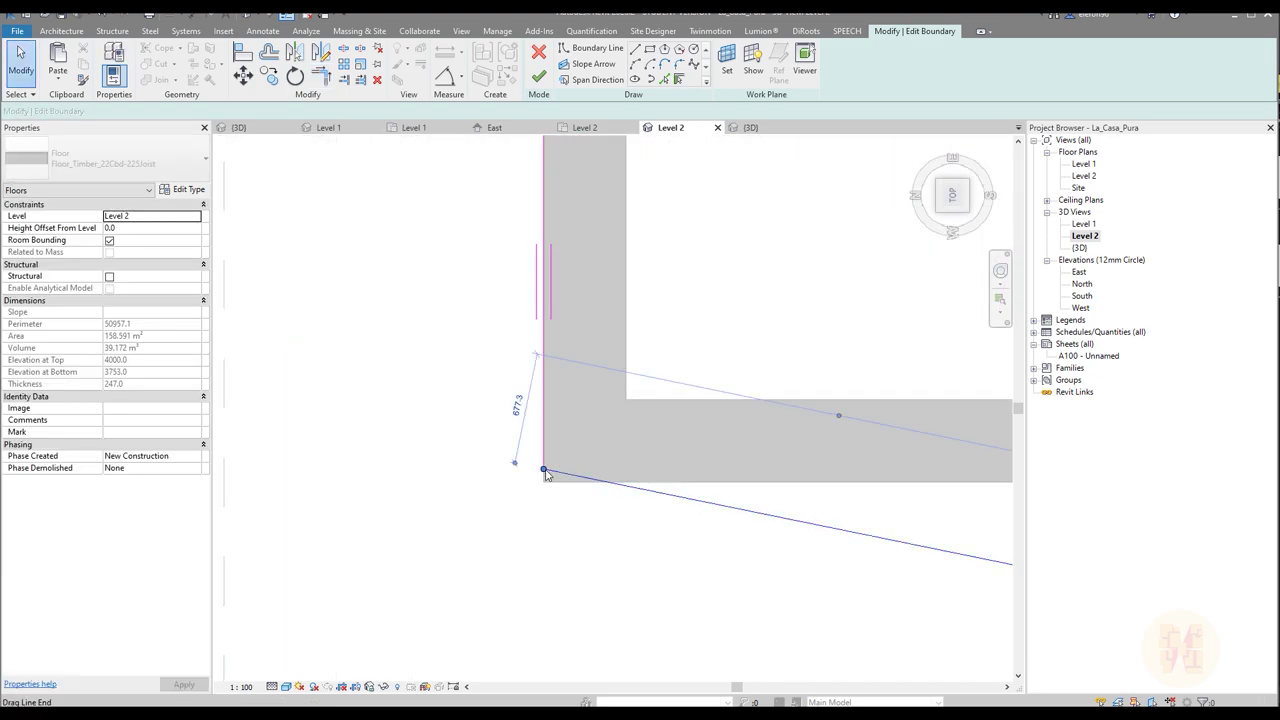
left_click_drag(546, 470, 543, 483)
left_click(621, 517)
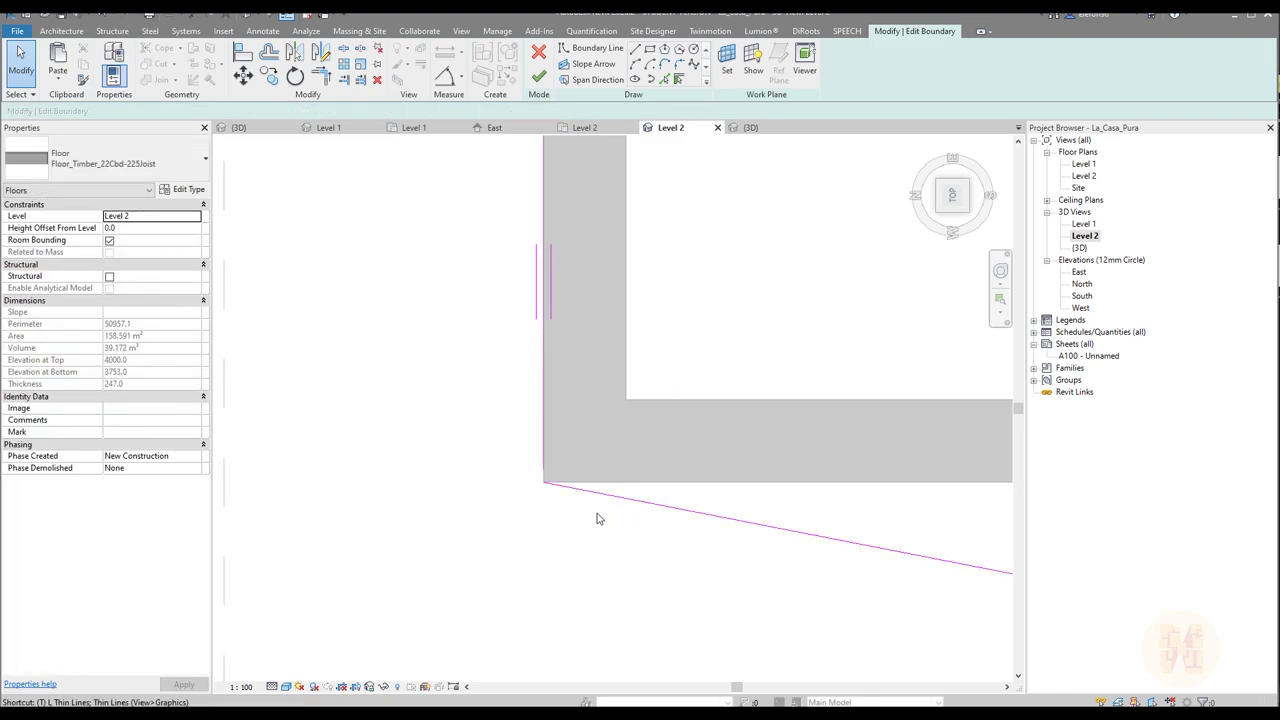
key("t")
key("r")
left_click(545, 440)
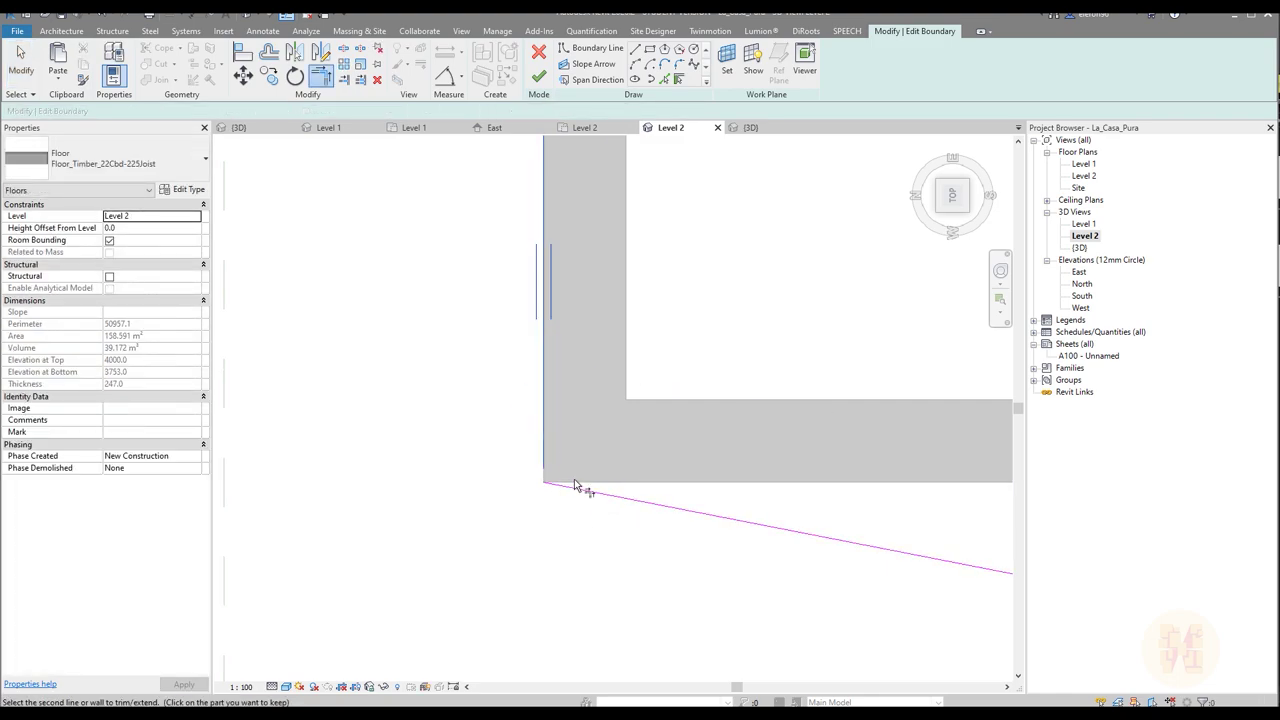
left_click(577, 488)
key("Escape")
scroll(594, 488, "down", 7)
middle_click_drag(610, 176, 600, 316)
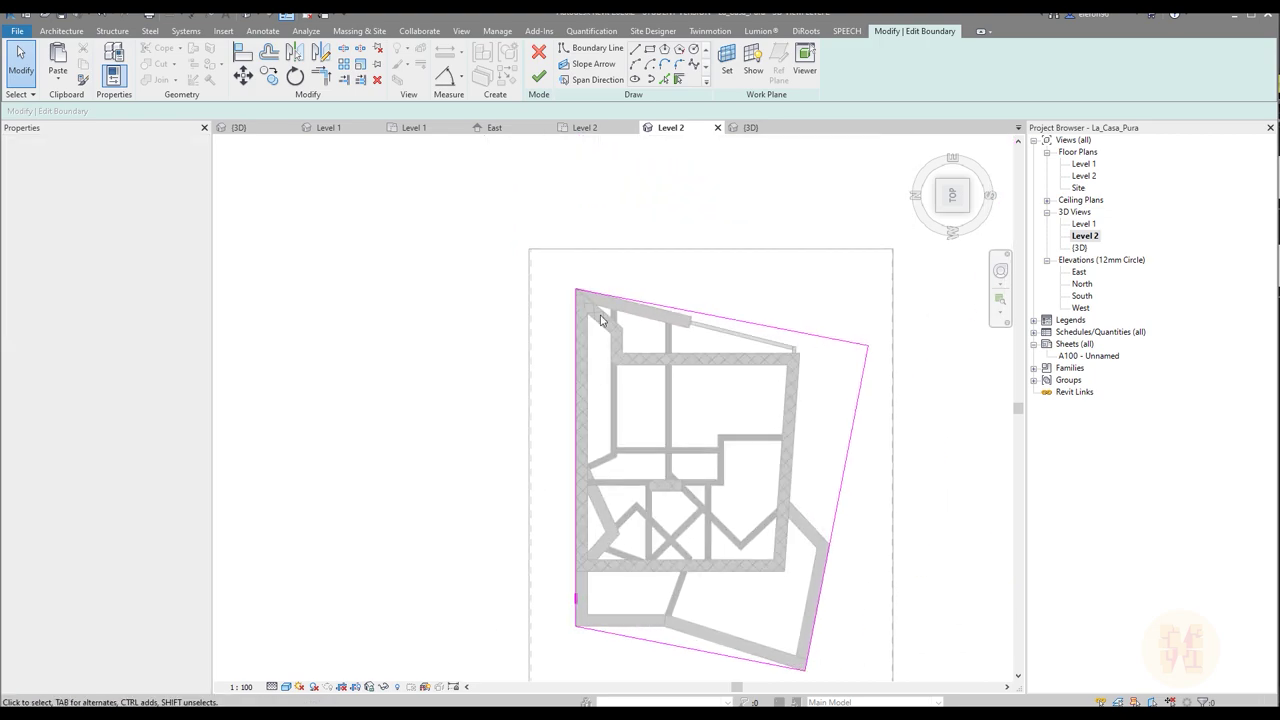
Step: Move the right boundary line's end onto the right-back outer wall corner and trim the back boundary line to meet it
scroll(575, 292, "up", 8)
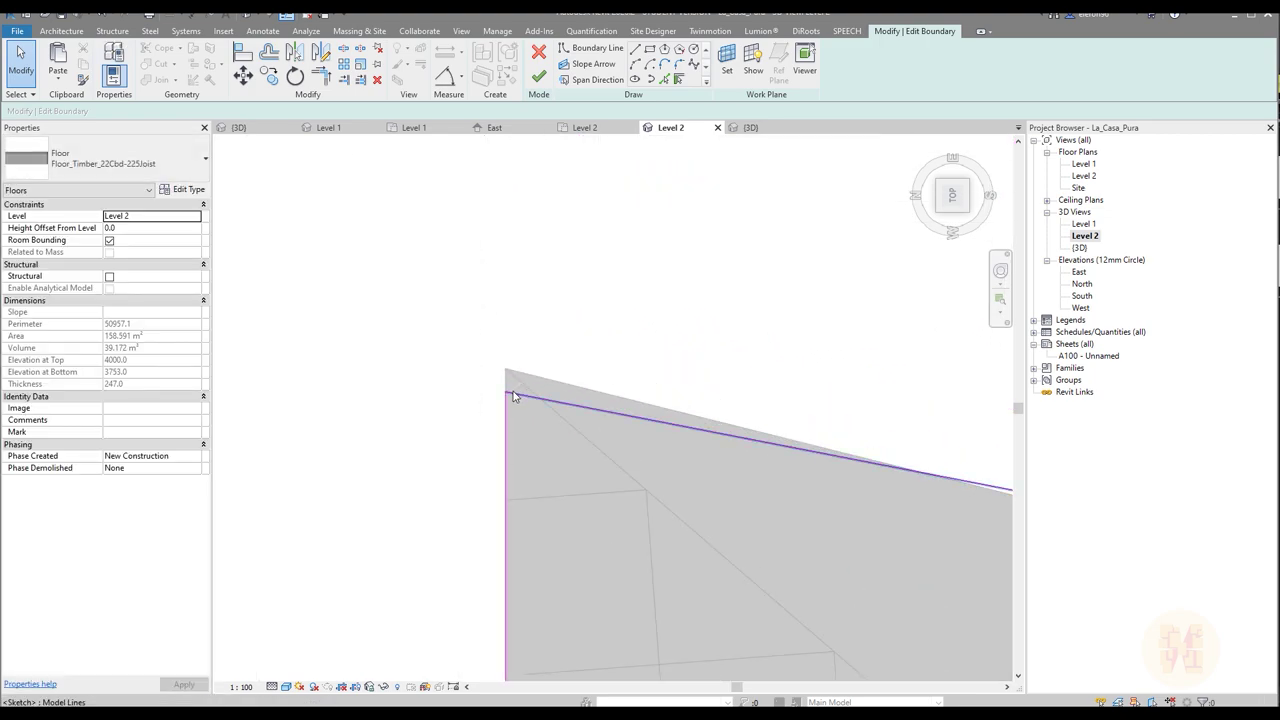
left_click(514, 396)
left_click_drag(507, 392, 507, 371)
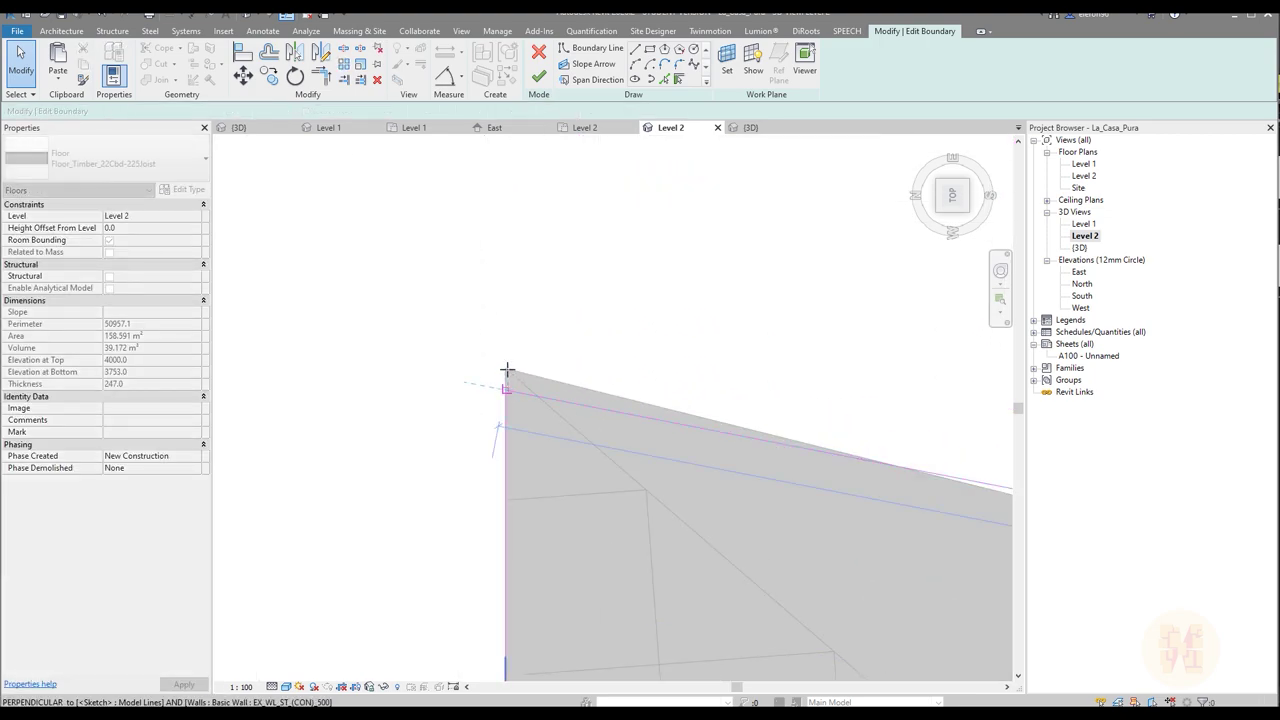
left_click(506, 369)
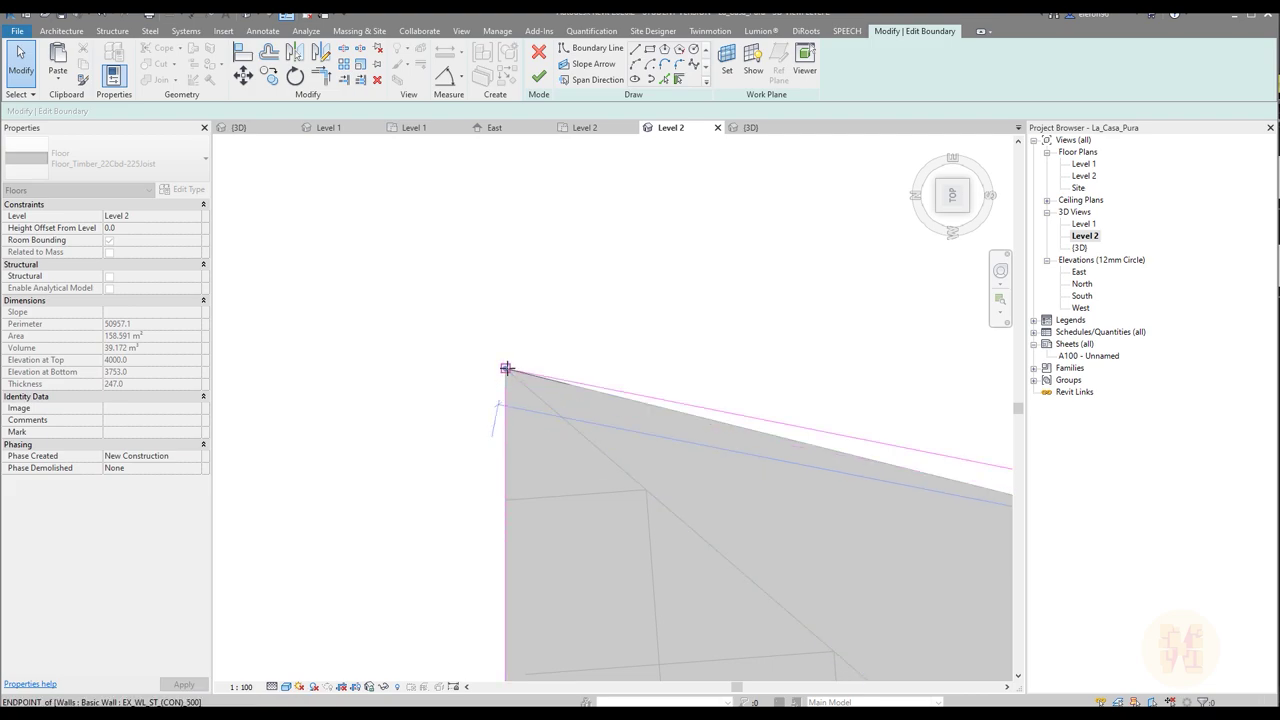
key("Escape")
key("t")
key("r")
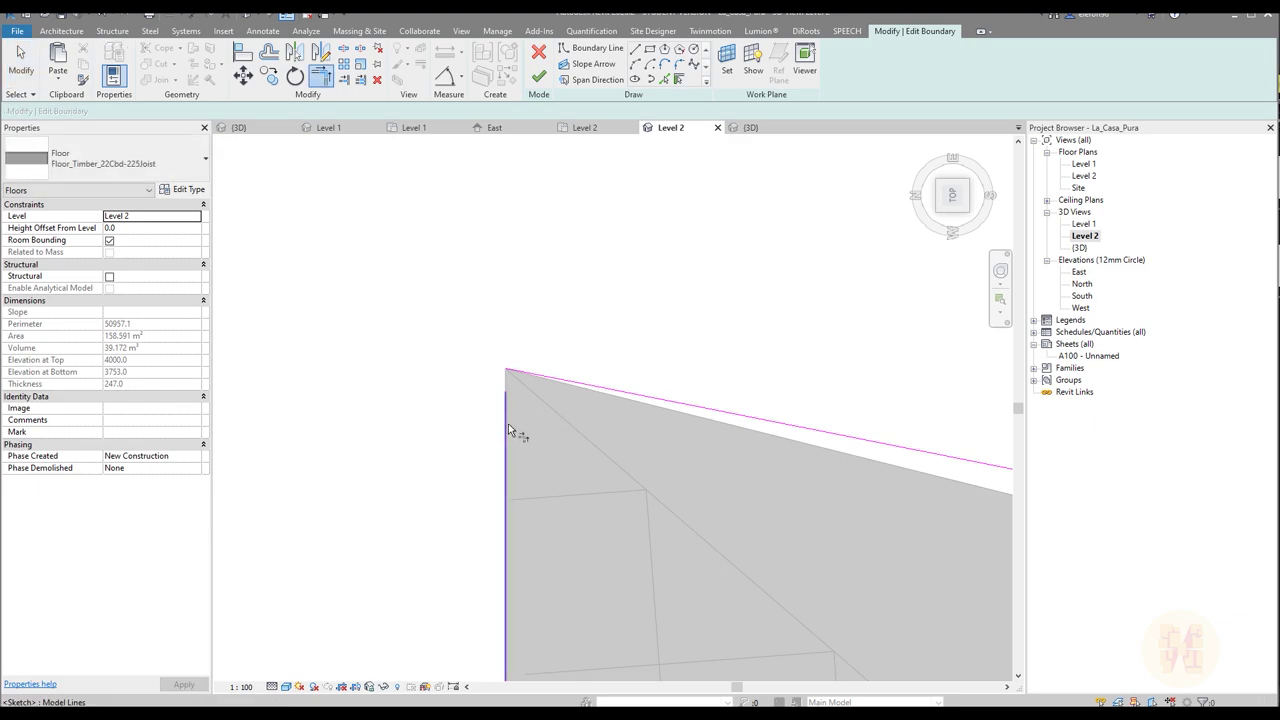
left_click(534, 375)
key("Escape")
scroll(530, 317, "down", 5)
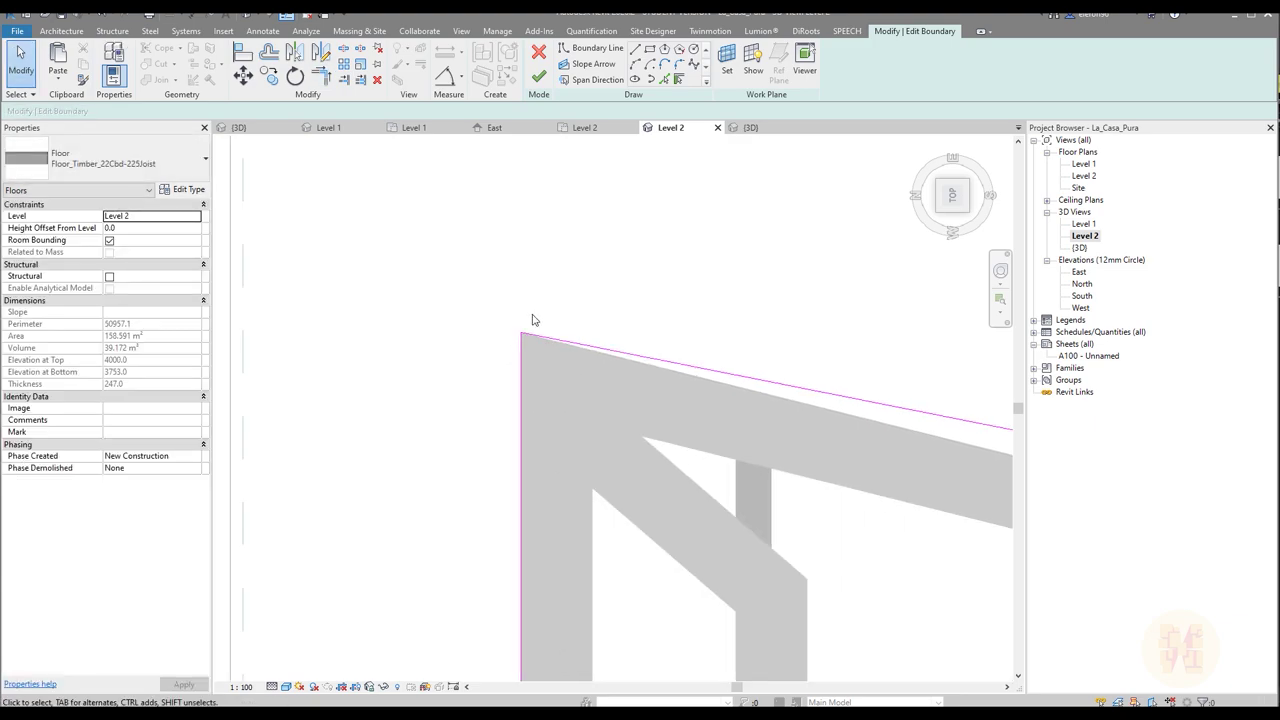
Step: Finish editing the Level 2 timber floor's boundary and apply the reshaped outline
mouse_move(550, 353)
middle_mouse_down()
mouse_move(419, 351)
mouse_move(260, 319)
middle_mouse_up()
middle_click_drag(791, 411, 432, 355)
scroll(586, 361, "down", 3)
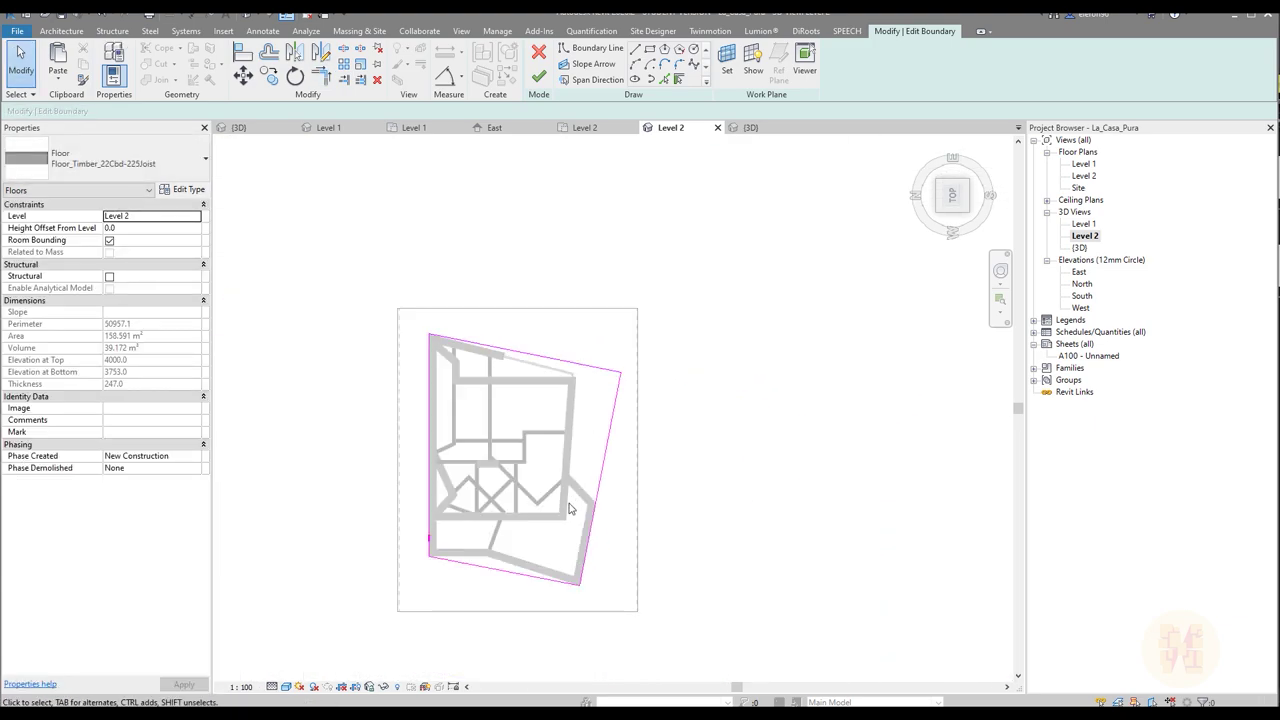
middle_click_drag(586, 361, 537, 300, "shift")
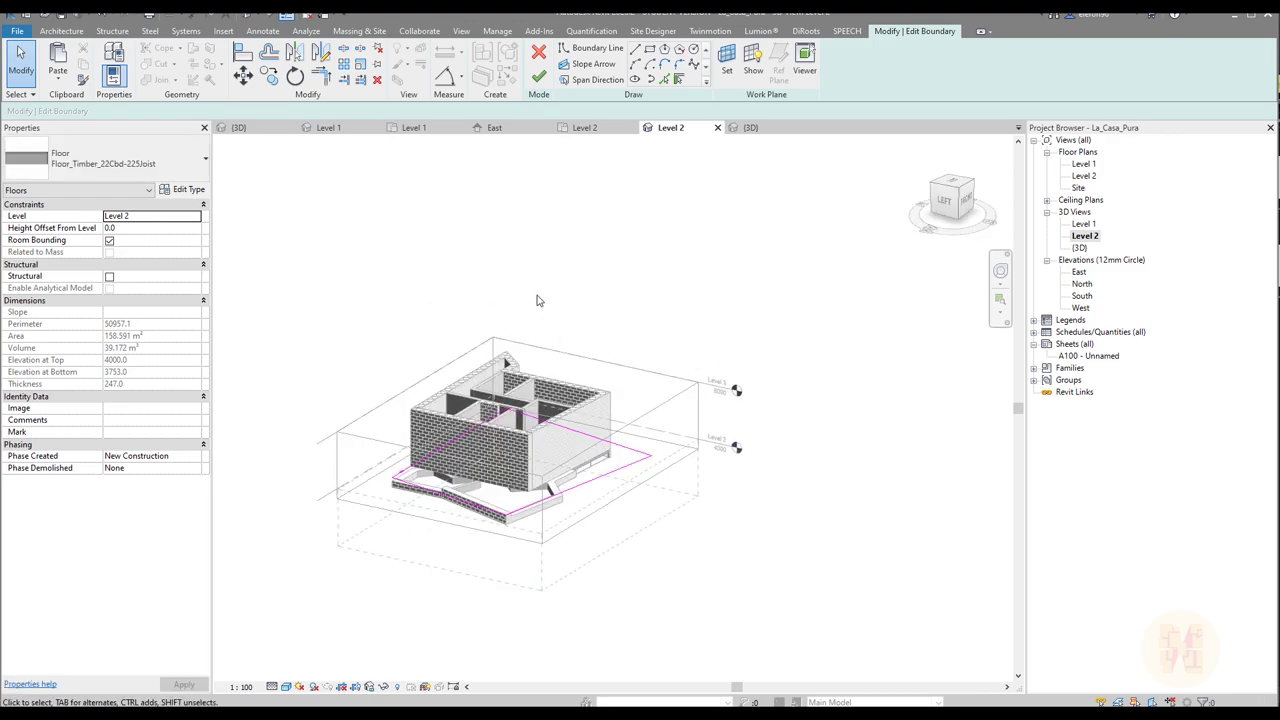
left_click(540, 77)
Step: Examine the reshaped floor and how its edges meet the exterior walls from several sides
left_click(657, 417)
scroll(677, 563, "down", 3)
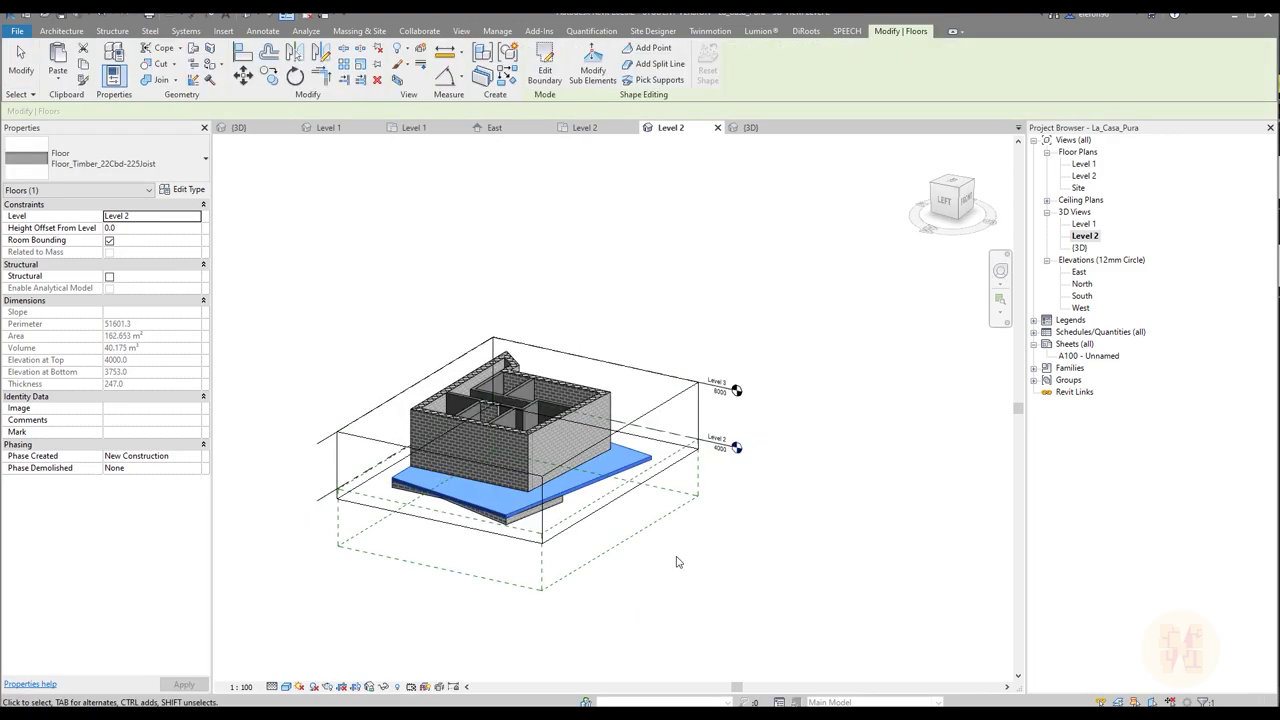
left_click(830, 580)
middle_click_drag(563, 535, 708, 522, "shift")
scroll(540, 484, "up", 5)
mouse_move(593, 491)
middle_mouse_down("shift")
mouse_move(628, 577)
mouse_move(615, 570)
middle_mouse_up("shift")
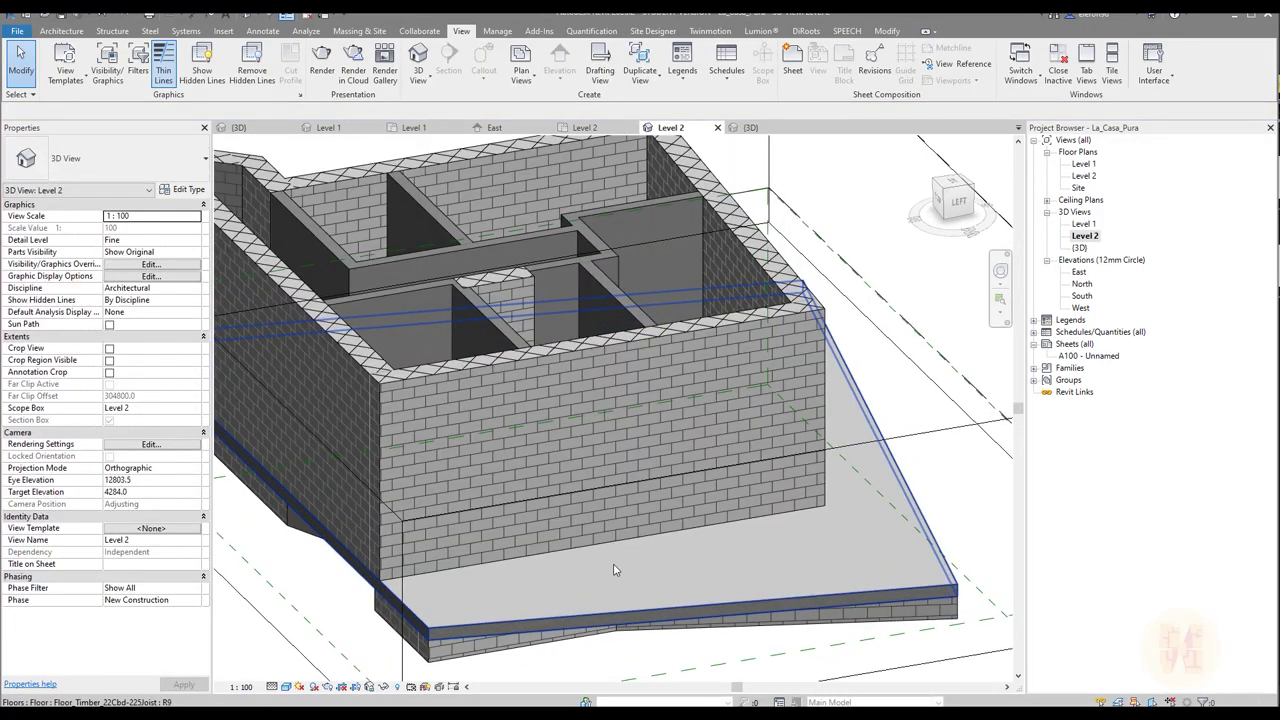
middle_click_drag(700, 557, 784, 481, "shift")
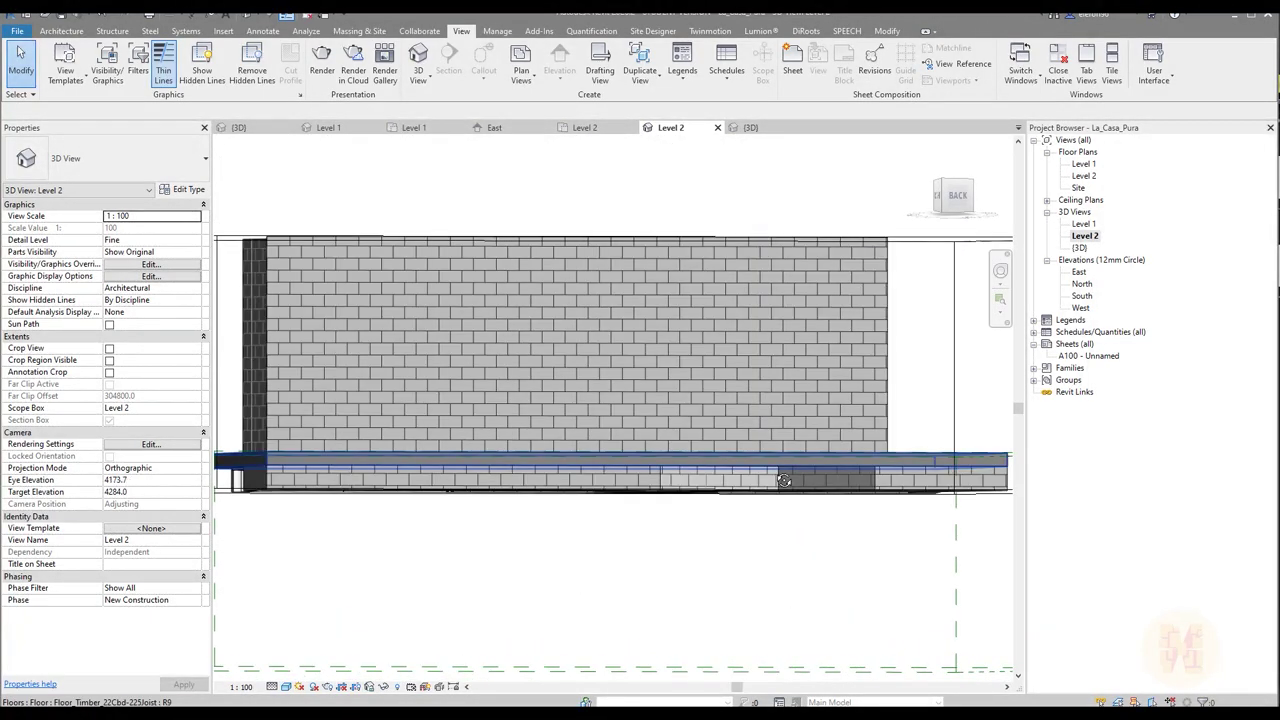
left_click(727, 472)
middle_click_drag(736, 456, 740, 547, "shift")
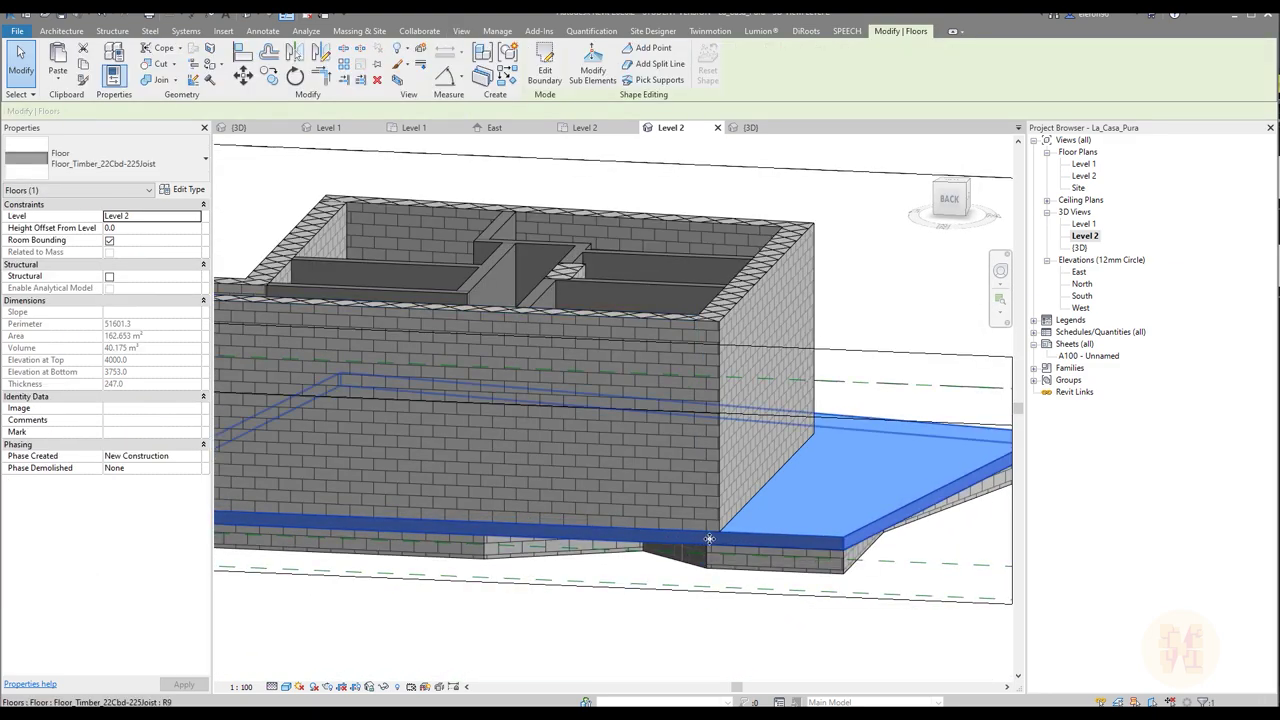
middle_click_drag(703, 542, 596, 415, "shift")
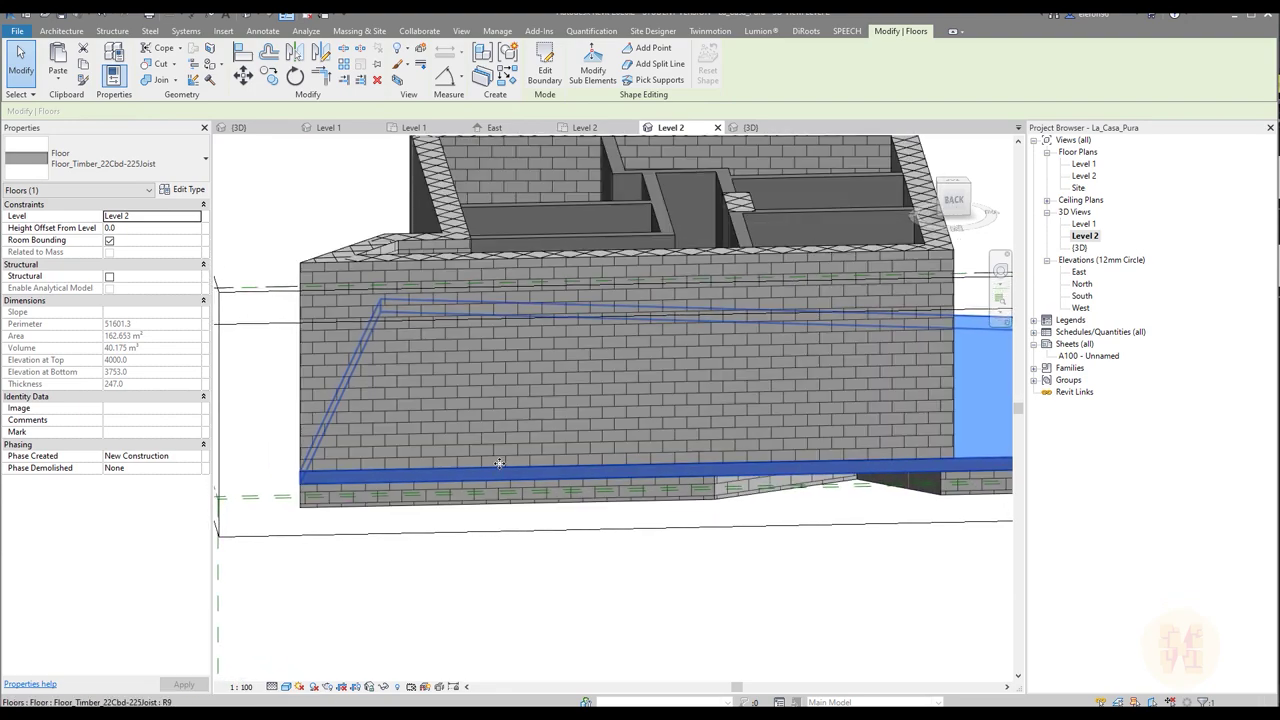
Step: Try to stretch the upper back exterior wall's base down past the floor edge, with a base offset of -400
left_click(597, 413)
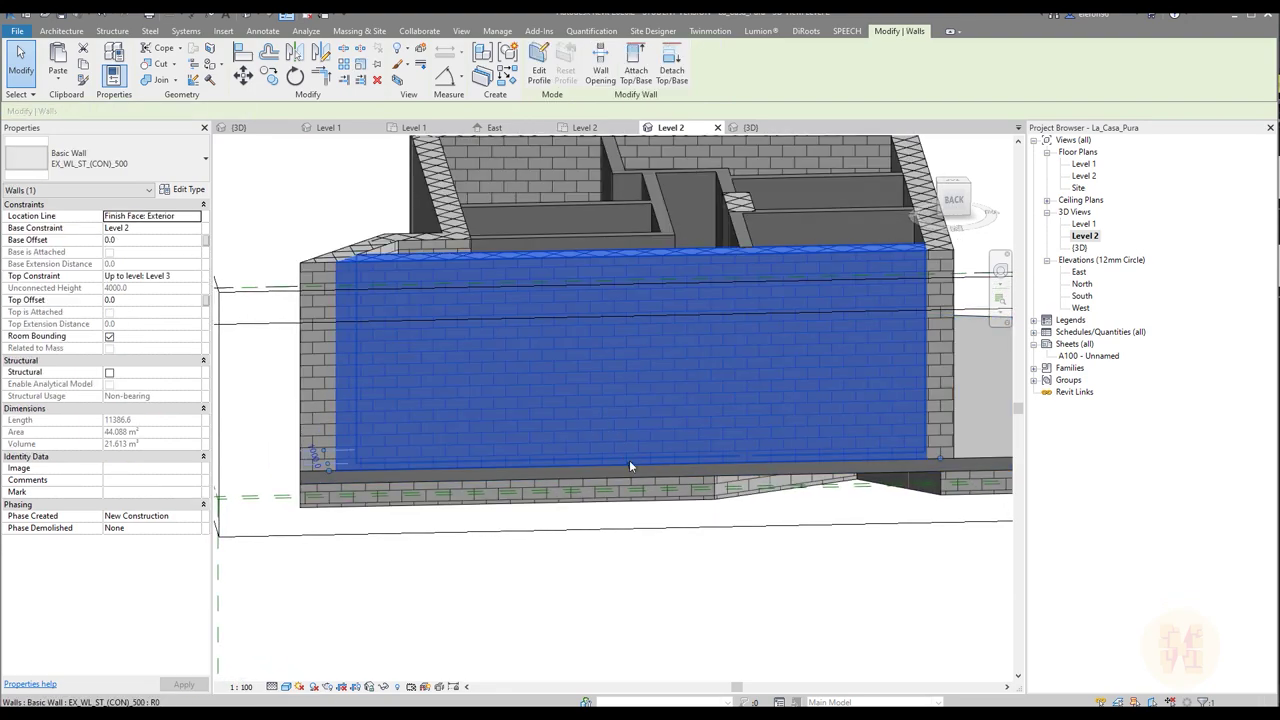
left_click_drag(628, 476, 628, 485)
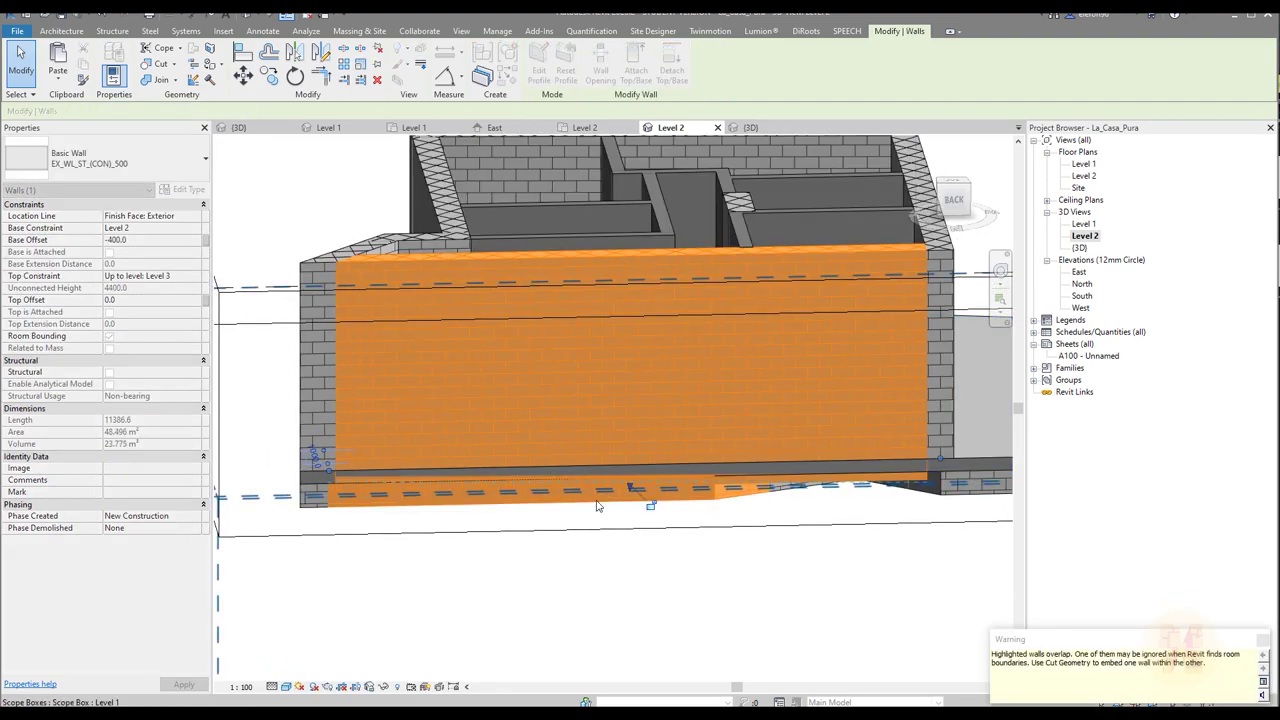
left_click(743, 583)
key("Escape")
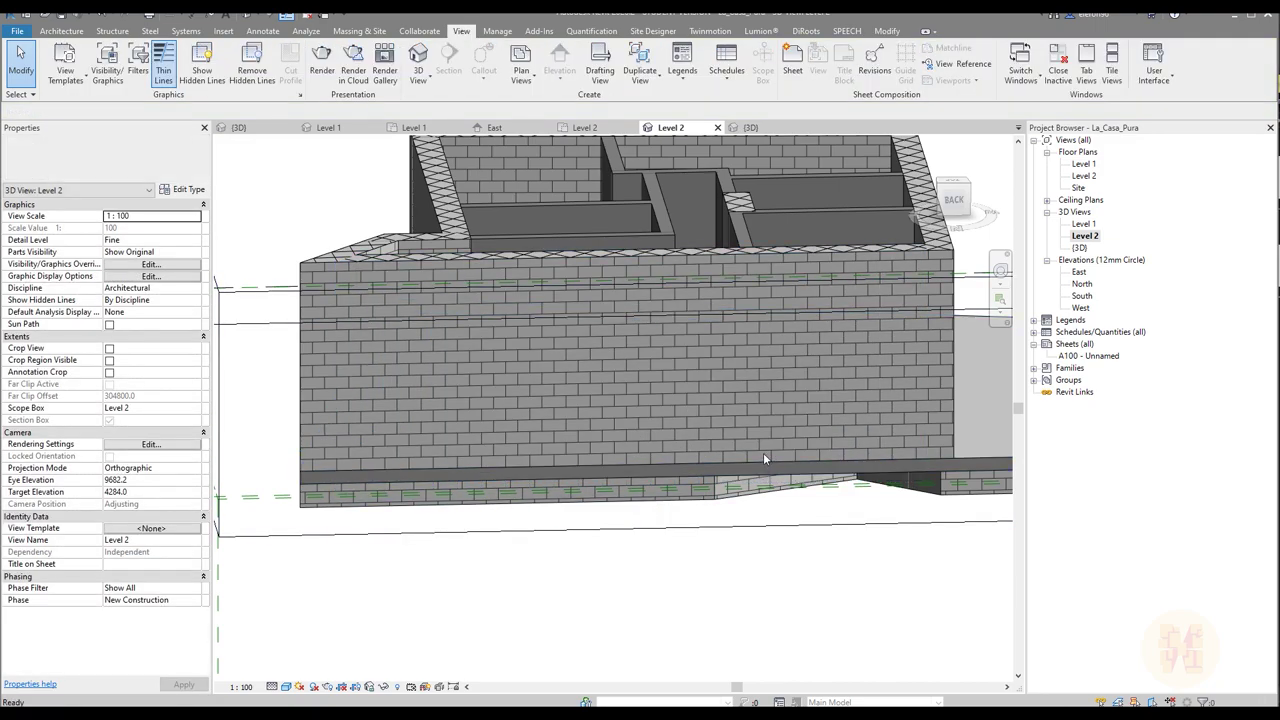
left_click(826, 480)
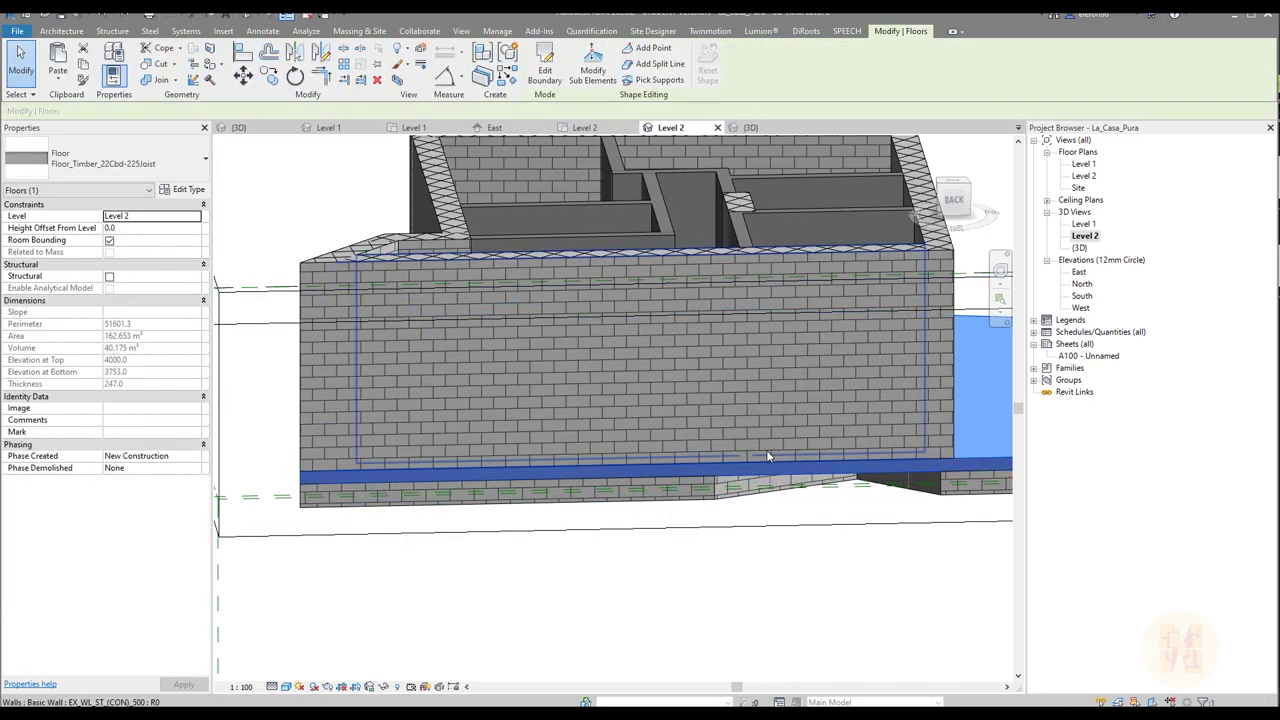
left_click(177, 80)
left_click(195, 130)
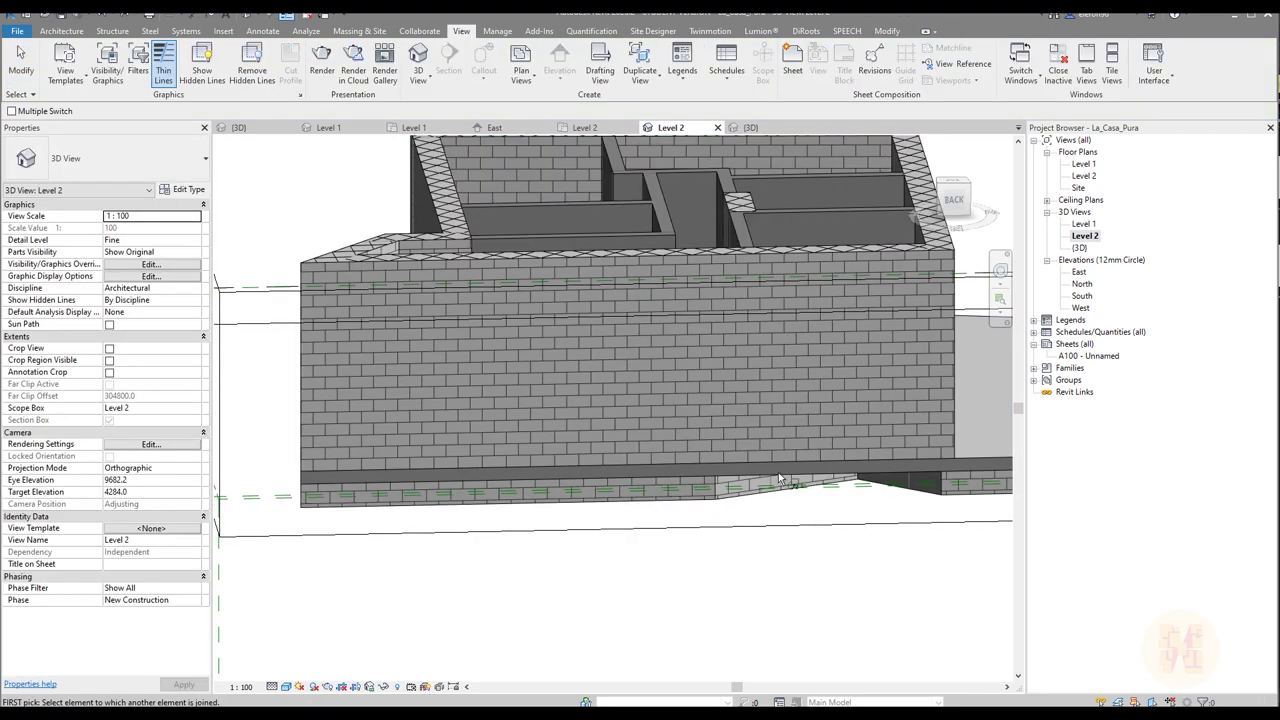
middle_click_drag(950, 466, 558, 427)
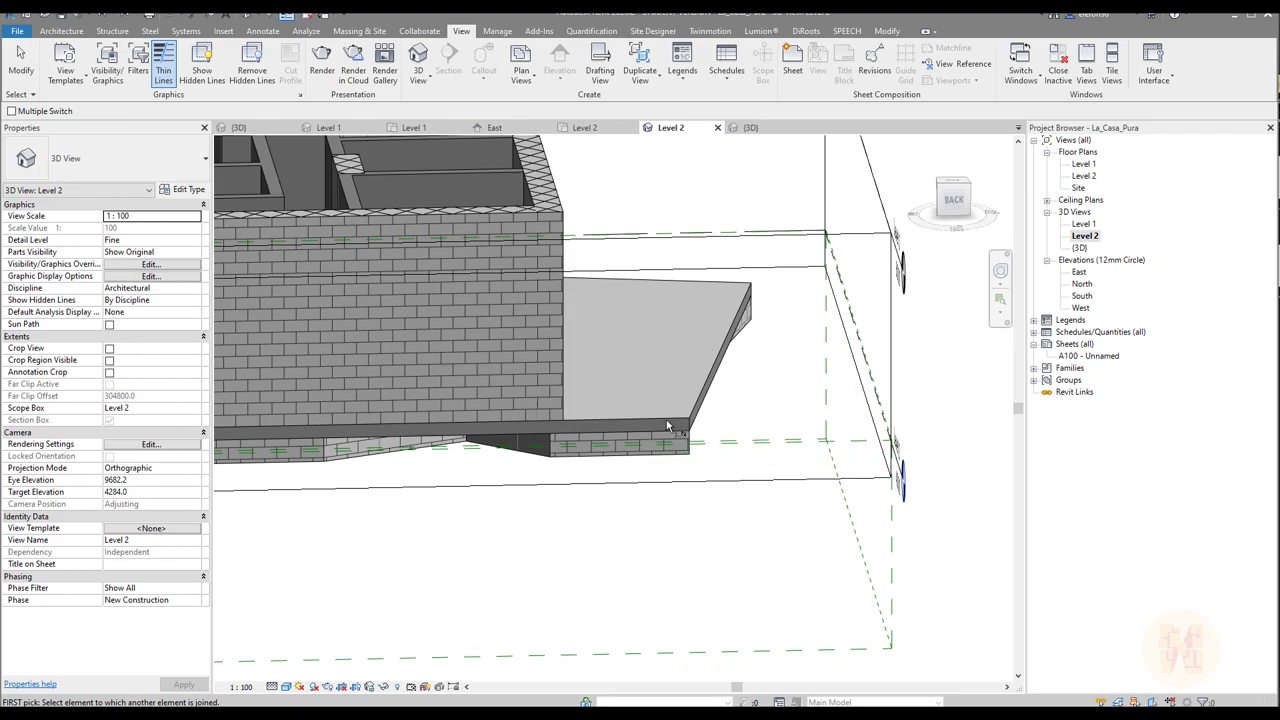
middle_click_drag(336, 251, 548, 358, "shift")
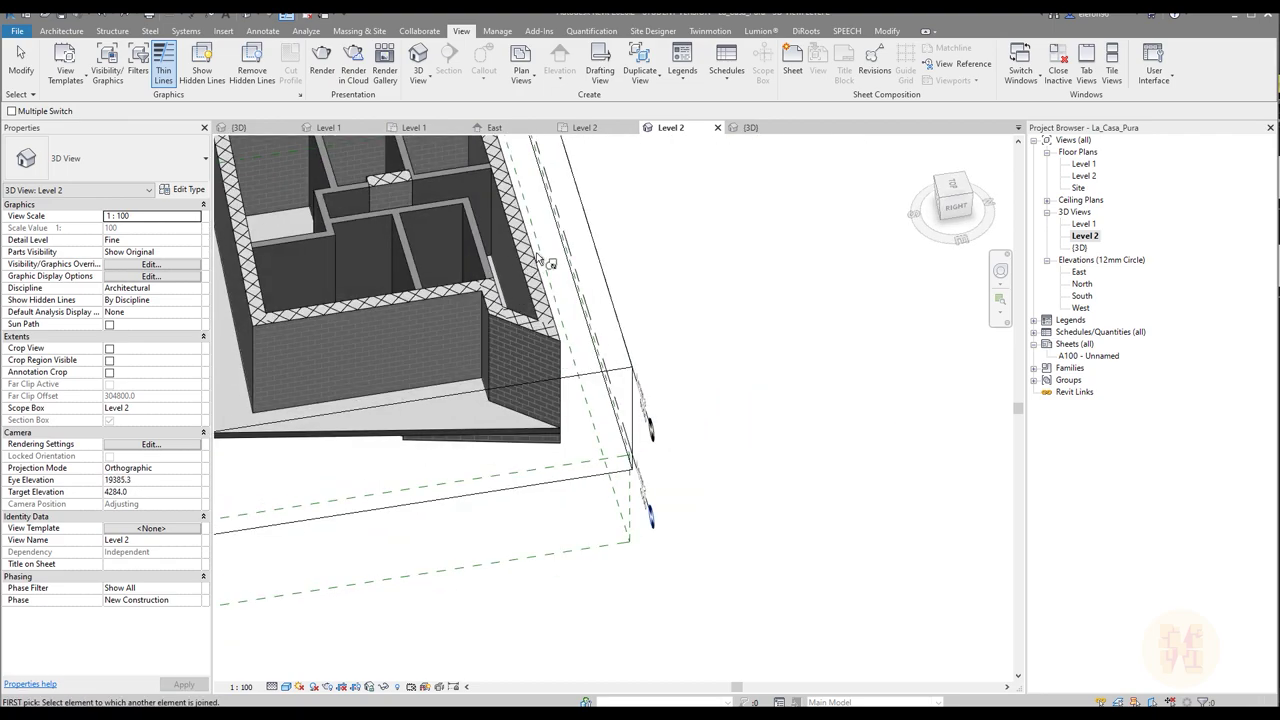
middle_click_drag(549, 263, 509, 309, "shift")
key("Escape")
left_click(315, 301)
scroll(497, 265, "up", 1)
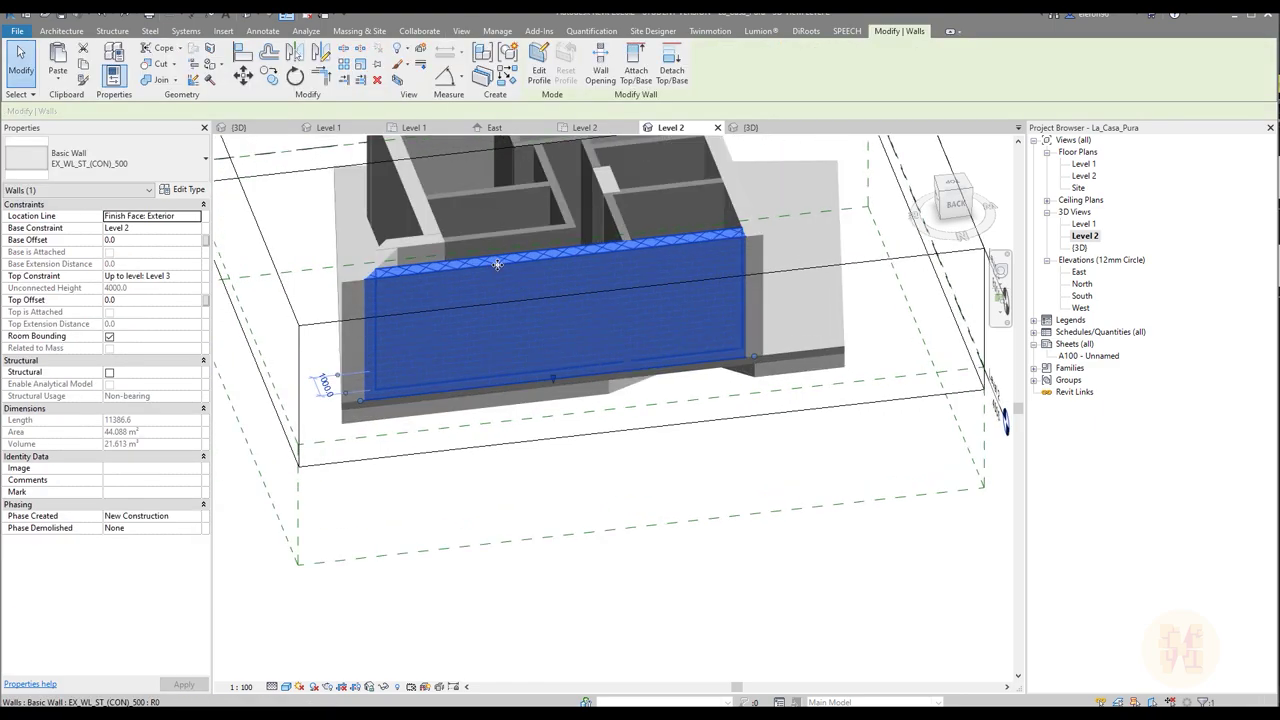
scroll(497, 264, "up", 4)
left_click(174, 80)
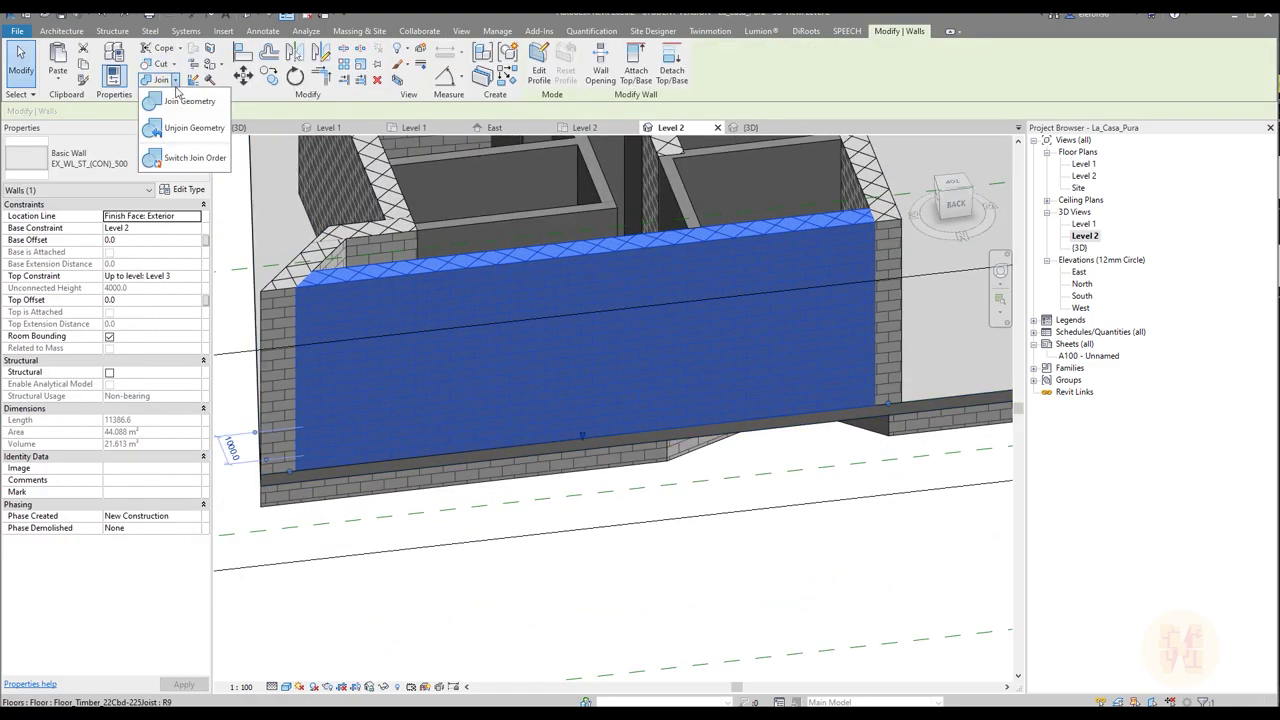
left_click(194, 158)
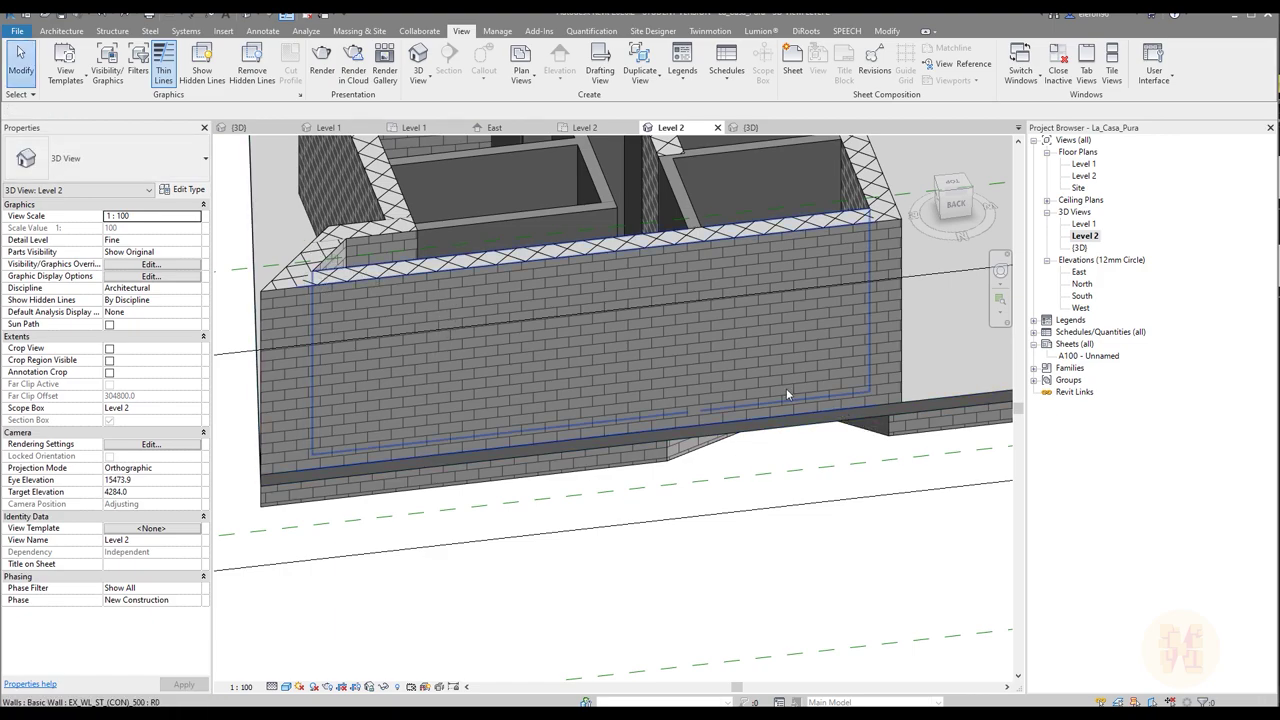
Step: Try to move the base of the upper back exterior wall with its shape handle
left_click(760, 379)
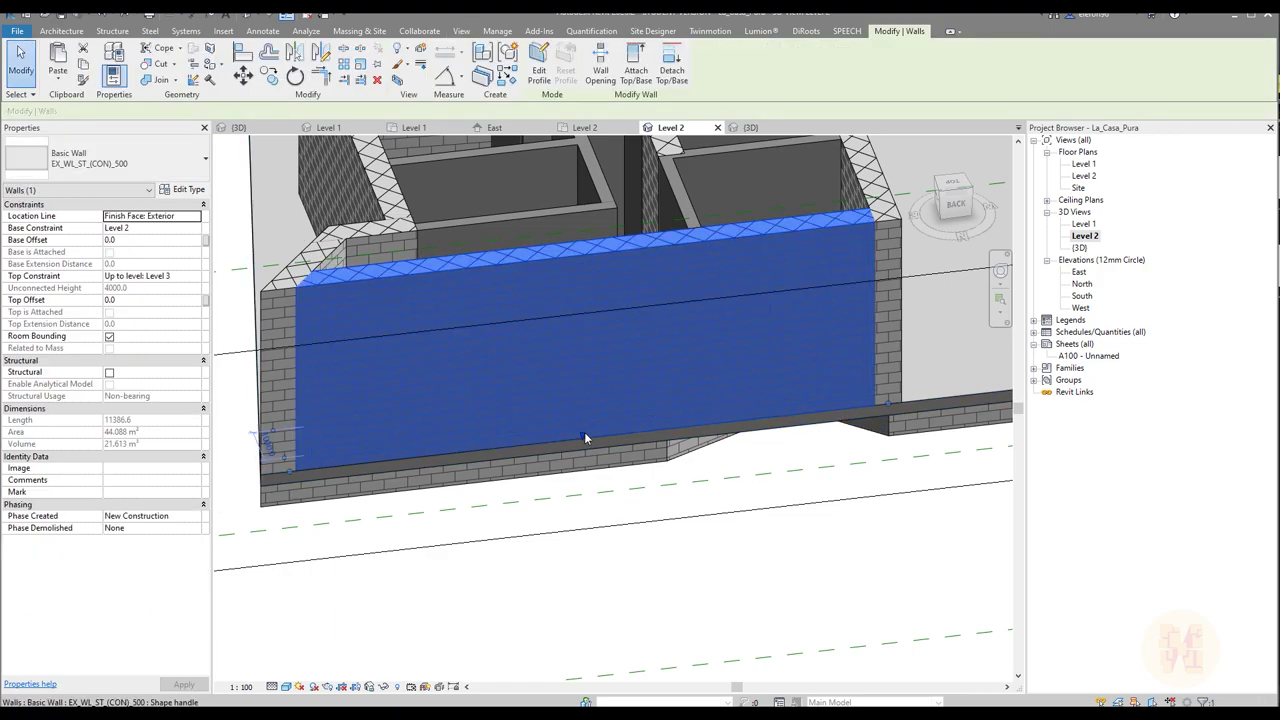
left_click_drag(584, 437, 578, 434)
key("Escape")
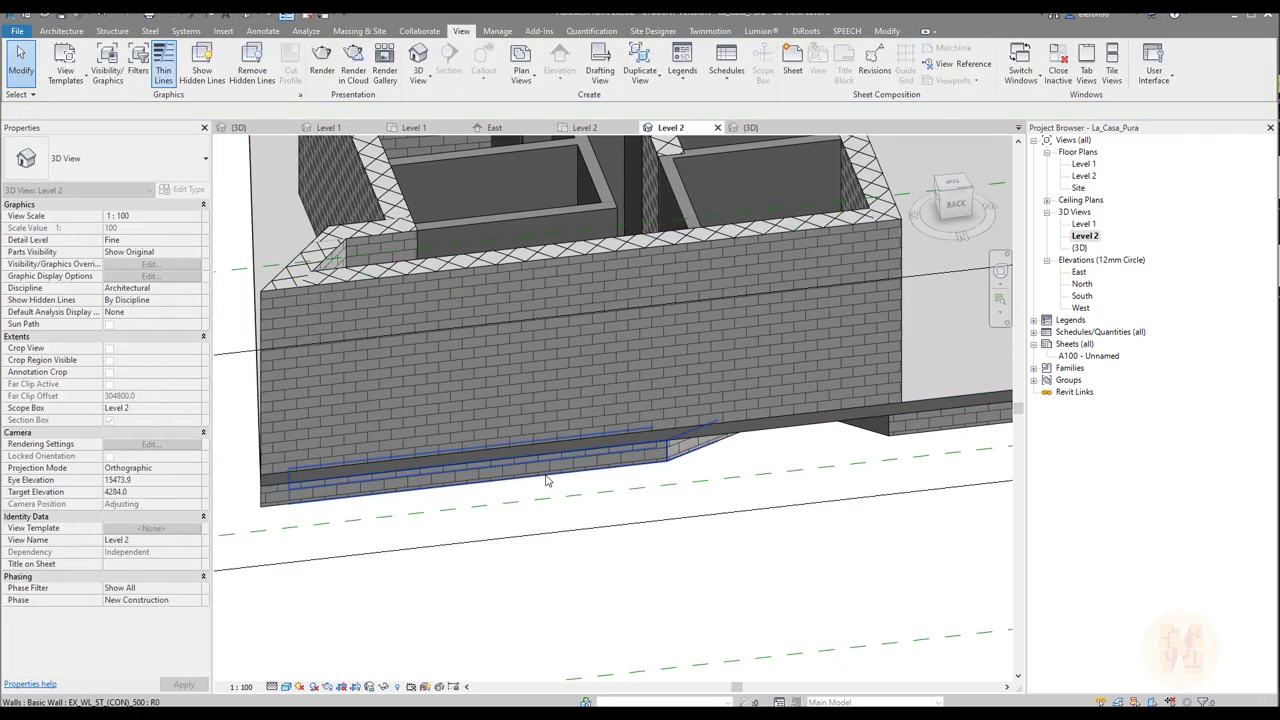
left_click(627, 438)
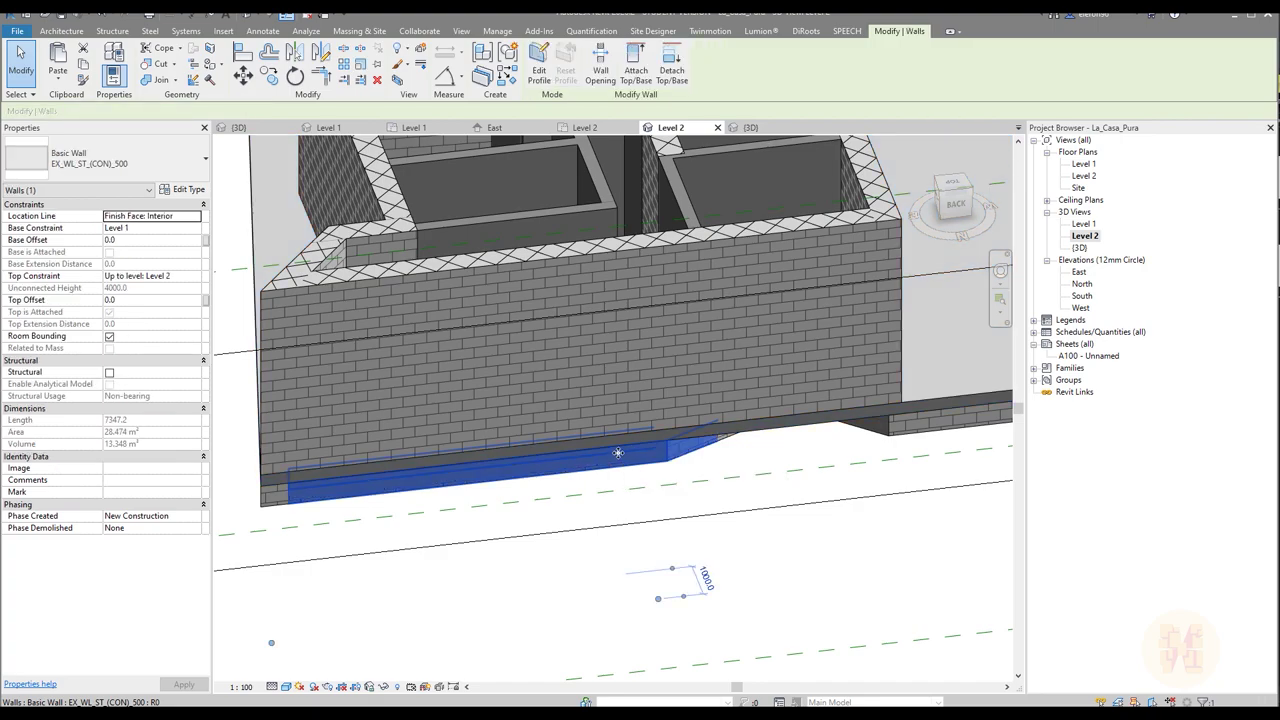
key("Escape")
left_click(887, 31)
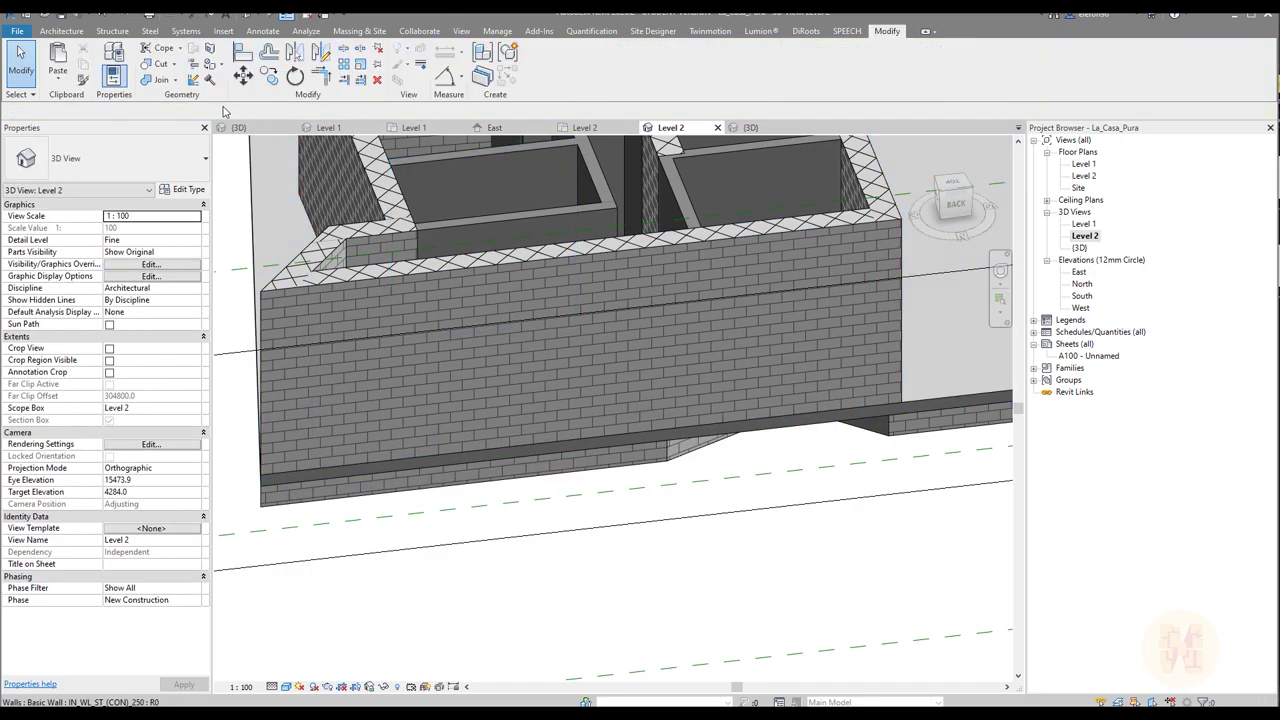
left_click(176, 87)
left_click(185, 160)
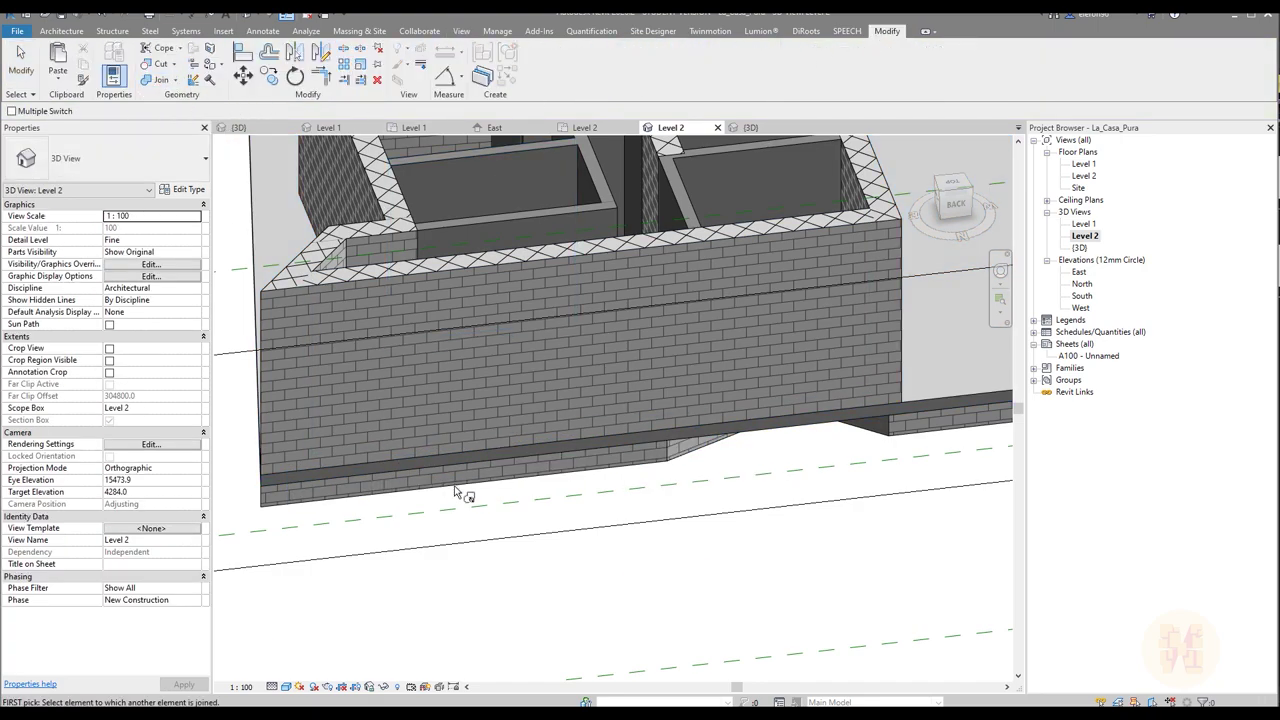
key("Escape")
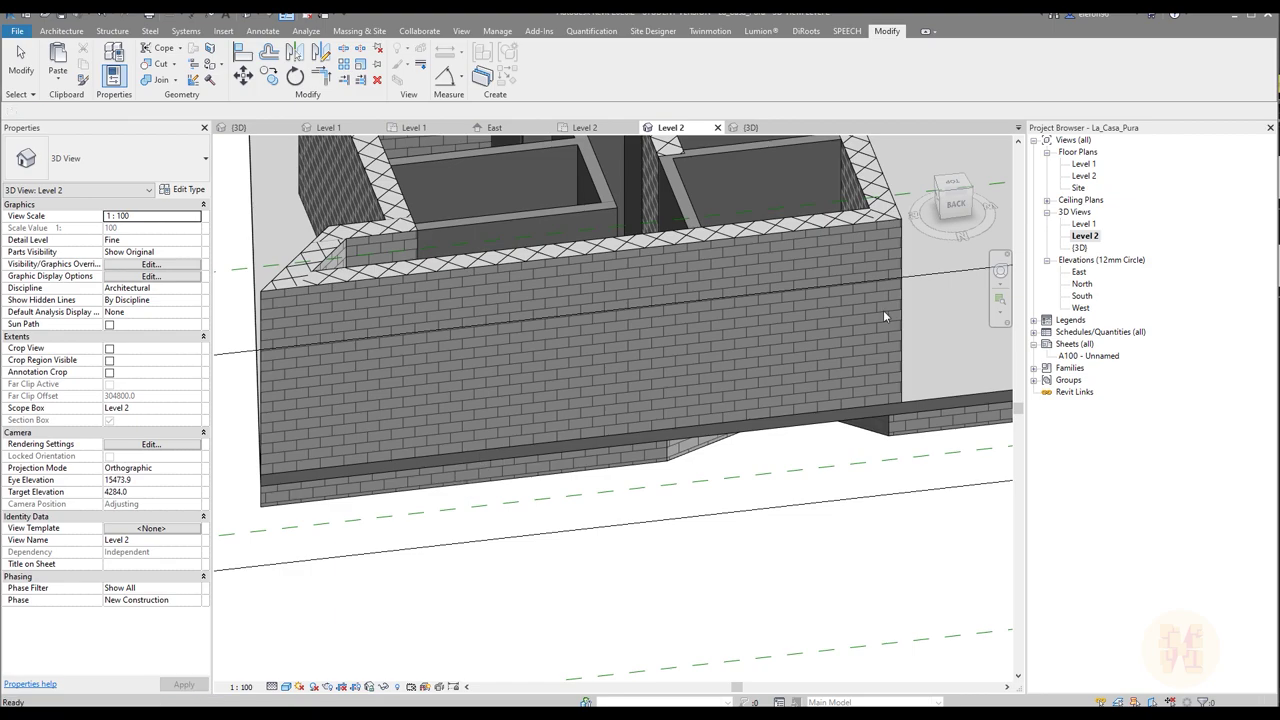
Step: Turn off the section box in the {3D} view and look at the whole house from above
double_click(1080, 247)
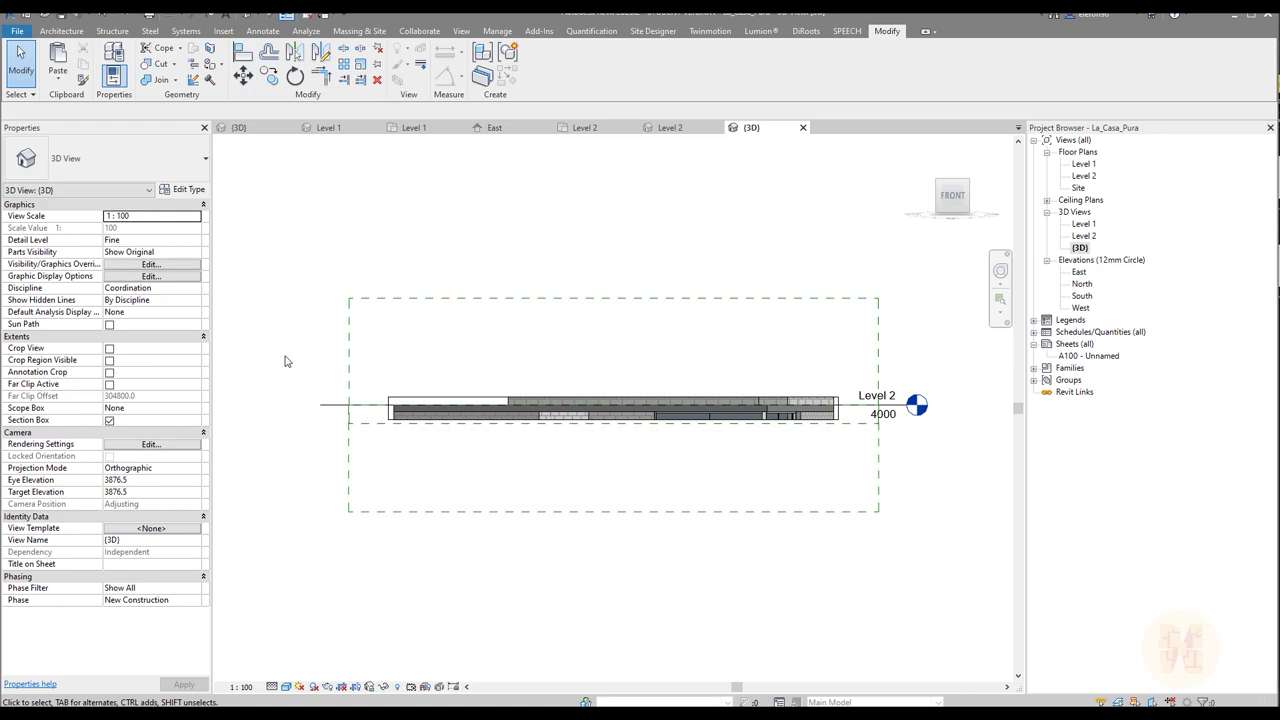
left_click(110, 421)
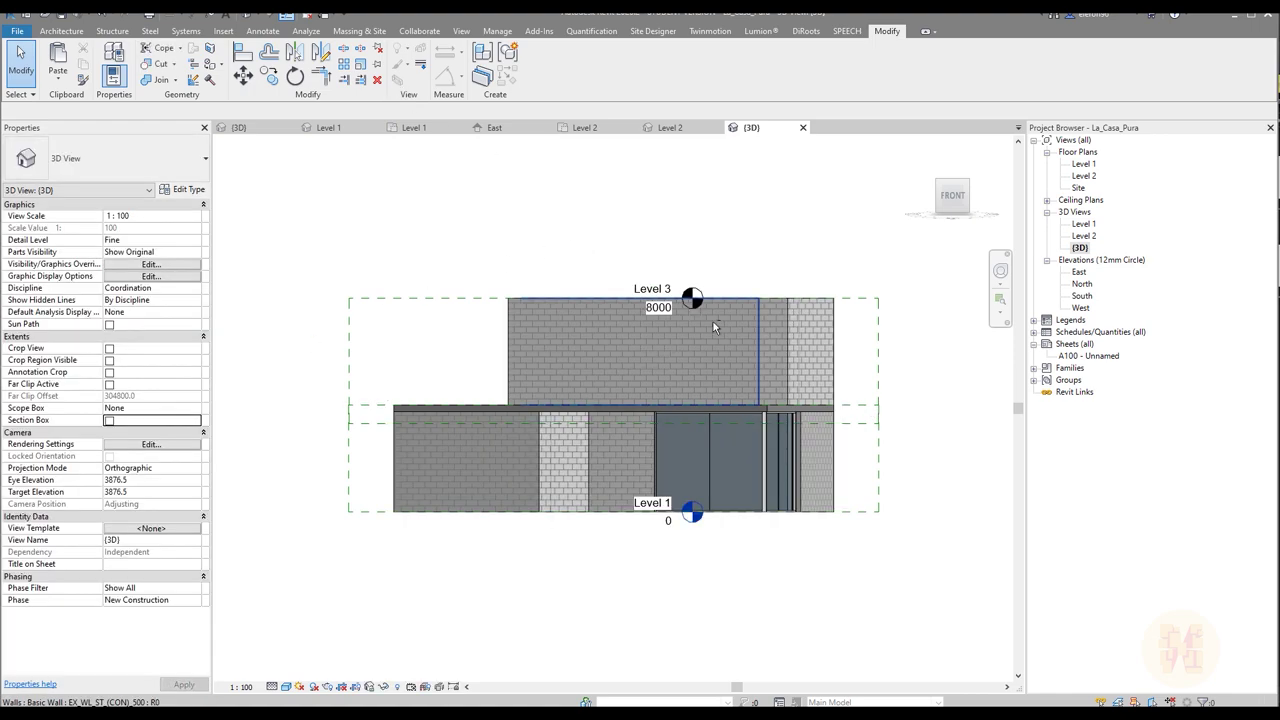
middle_click_drag(652, 342, 694, 387, "shift")
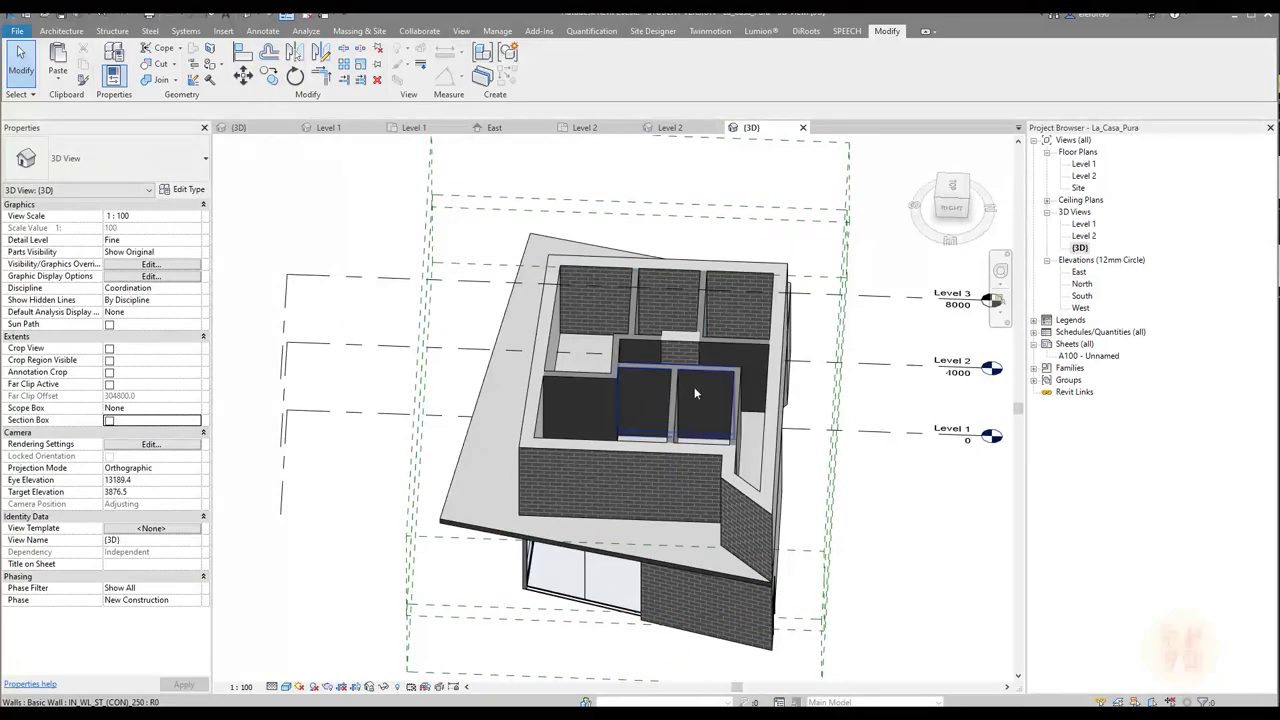
Step: In the Level 2 floor plan, set the underlay's base level to None
left_click(670, 128)
left_click(585, 127)
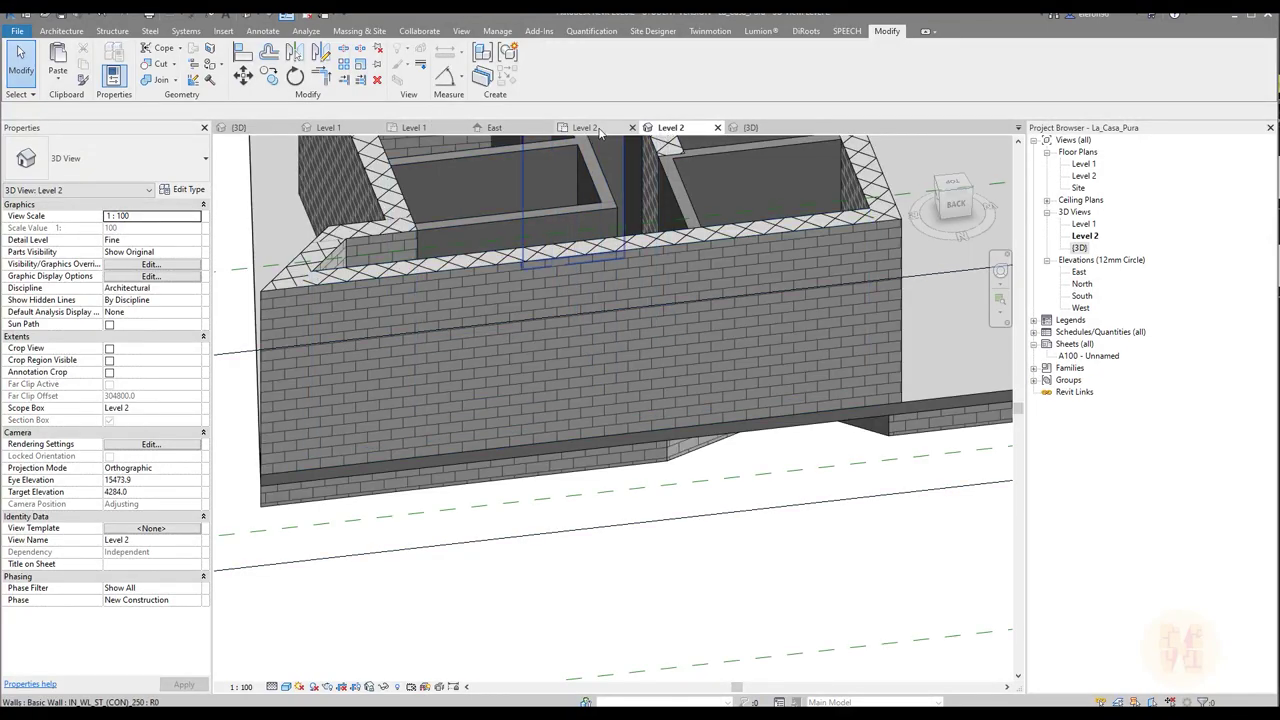
scroll(648, 371, "up", 2)
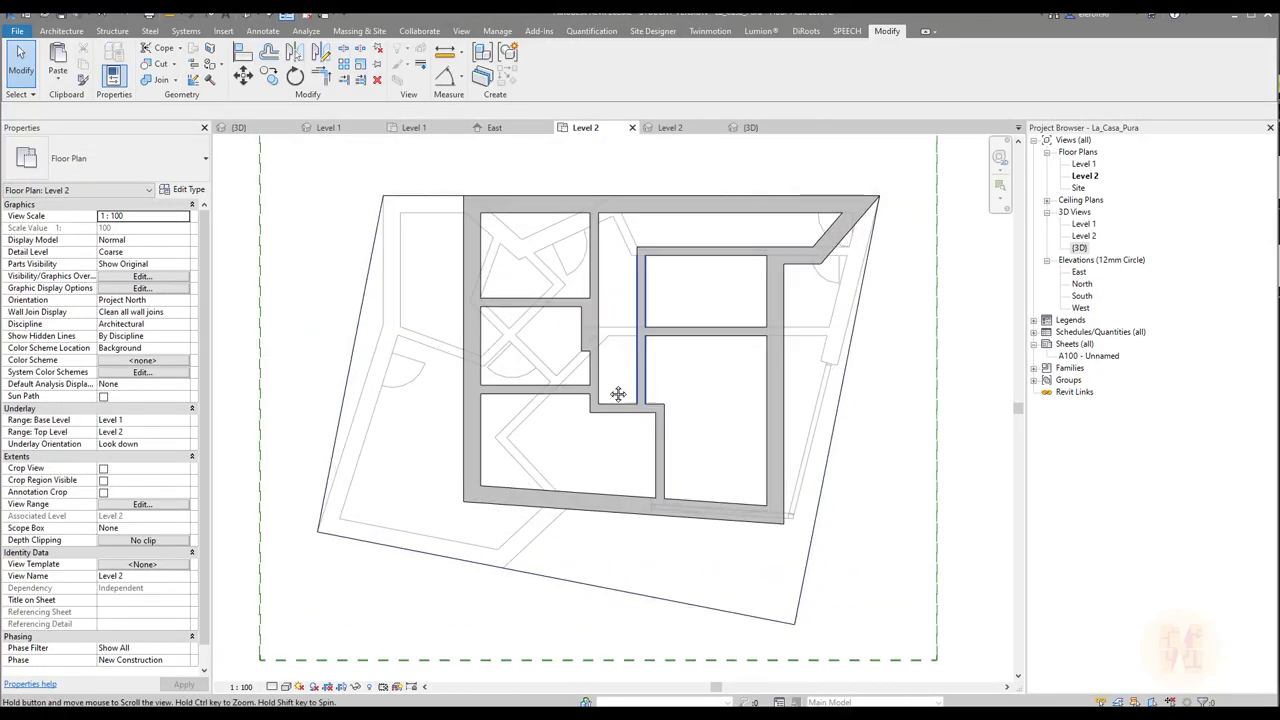
scroll(618, 394, "down", 4)
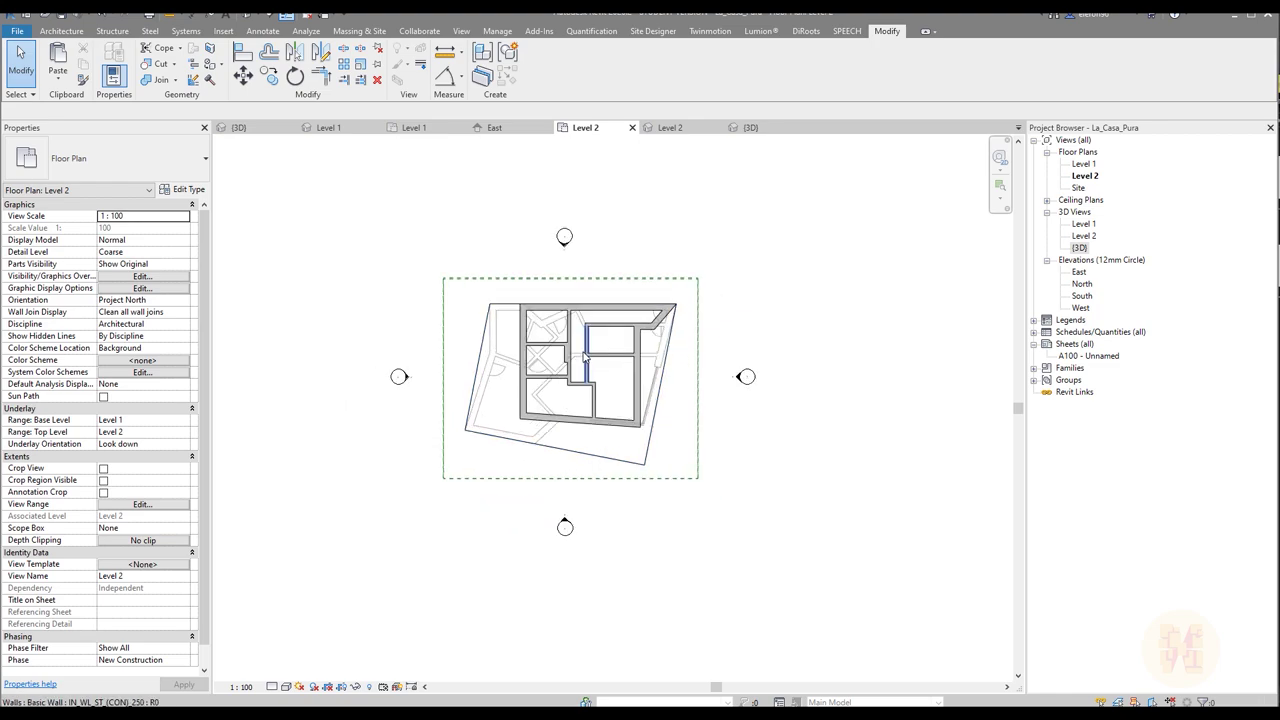
scroll(587, 357, "up", 4)
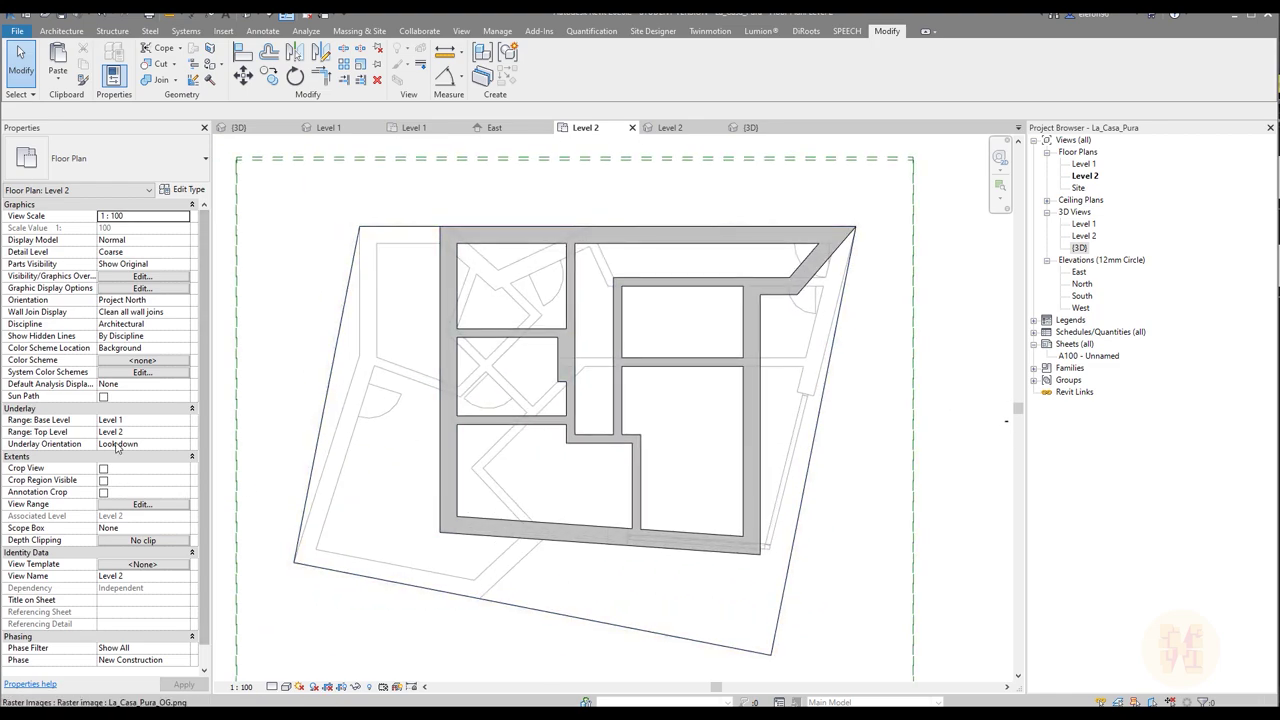
left_click(181, 420)
left_click(128, 436)
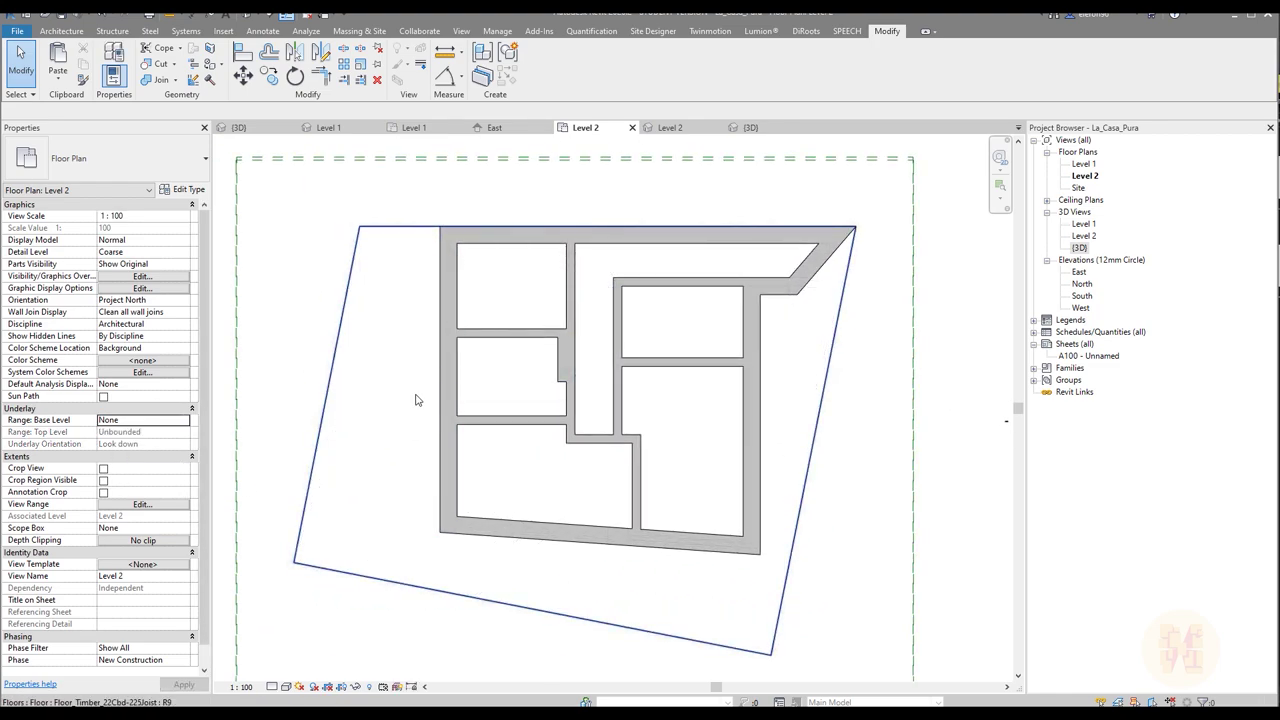
Step: Hide the timber floor element in the Level 2 floor plan and view the bedrooms on the underlying plan image
left_click(374, 389)
right_click(370, 384)
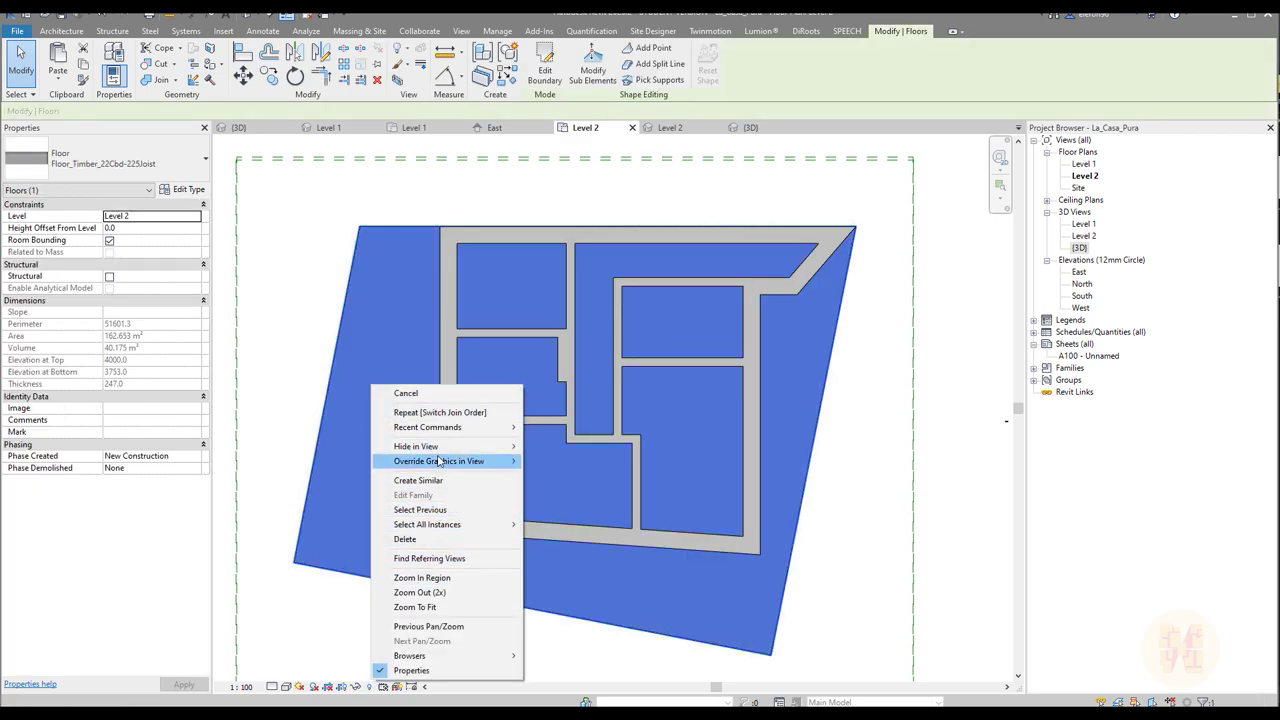
mouse_move(446, 450)
left_click(548, 443)
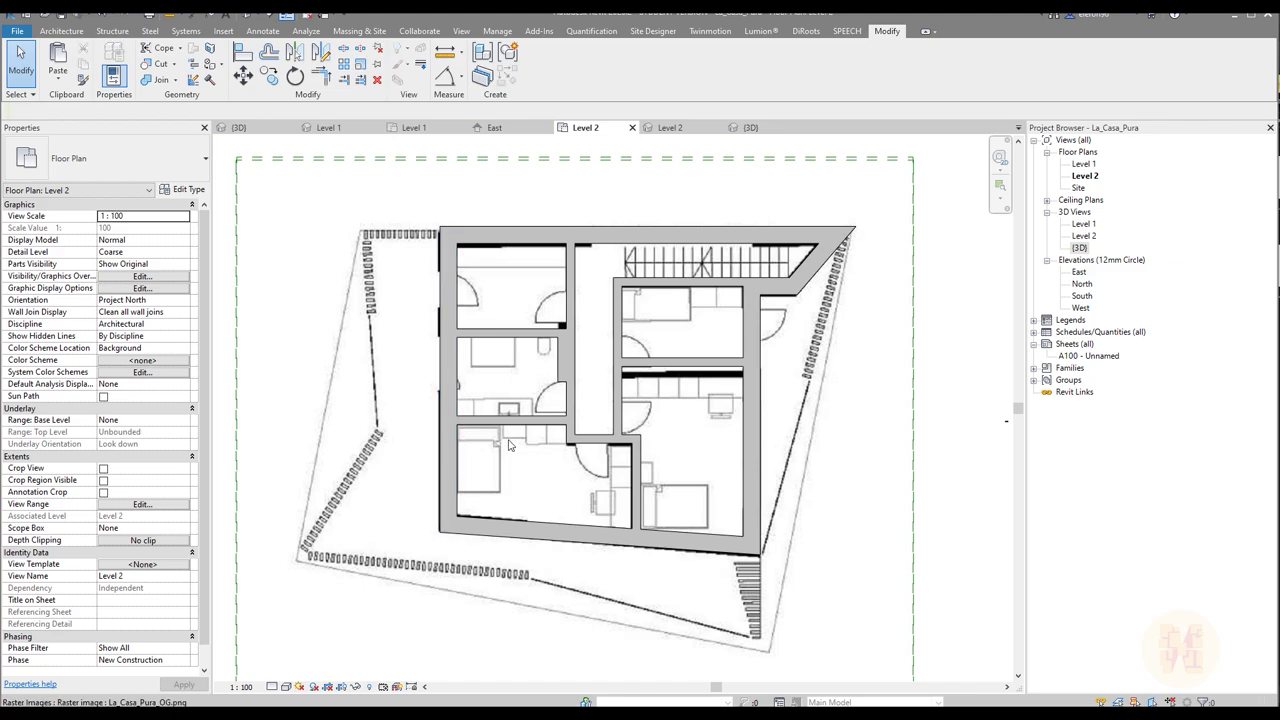
scroll(510, 445, "up", 5)
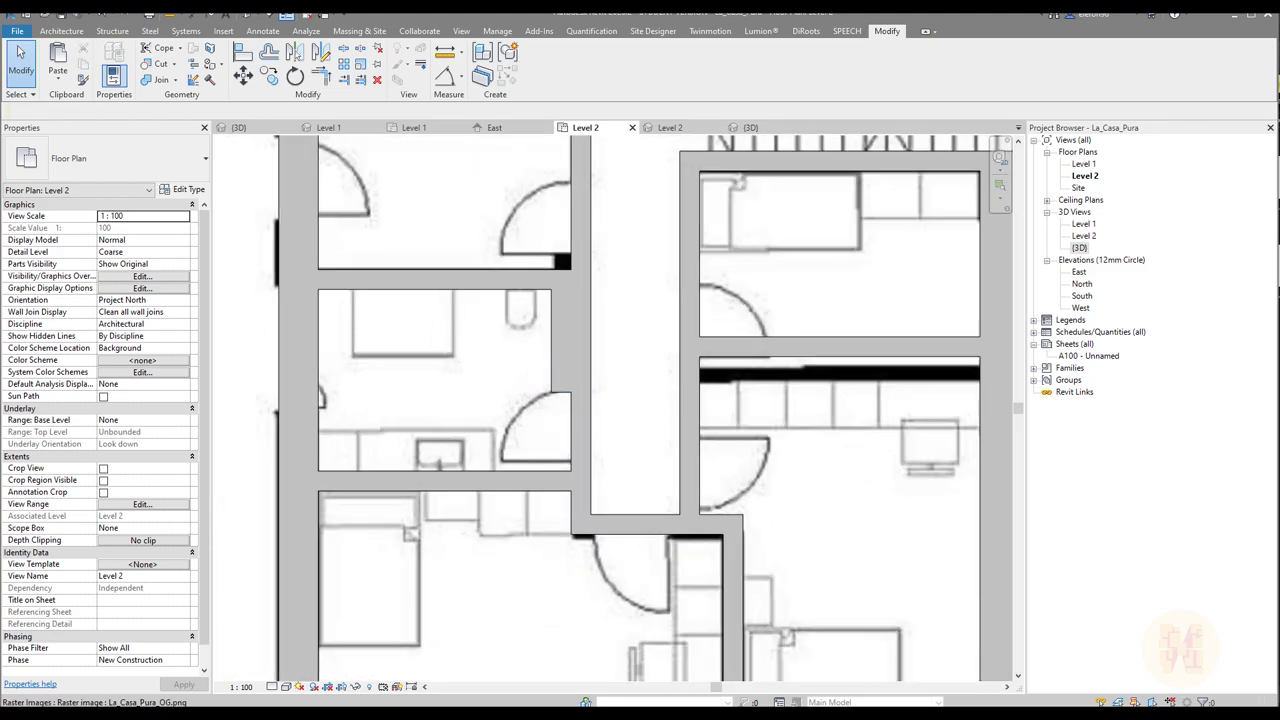
middle_click_drag(579, 581, 542, 446)
middle_click_drag(690, 518, 635, 464)
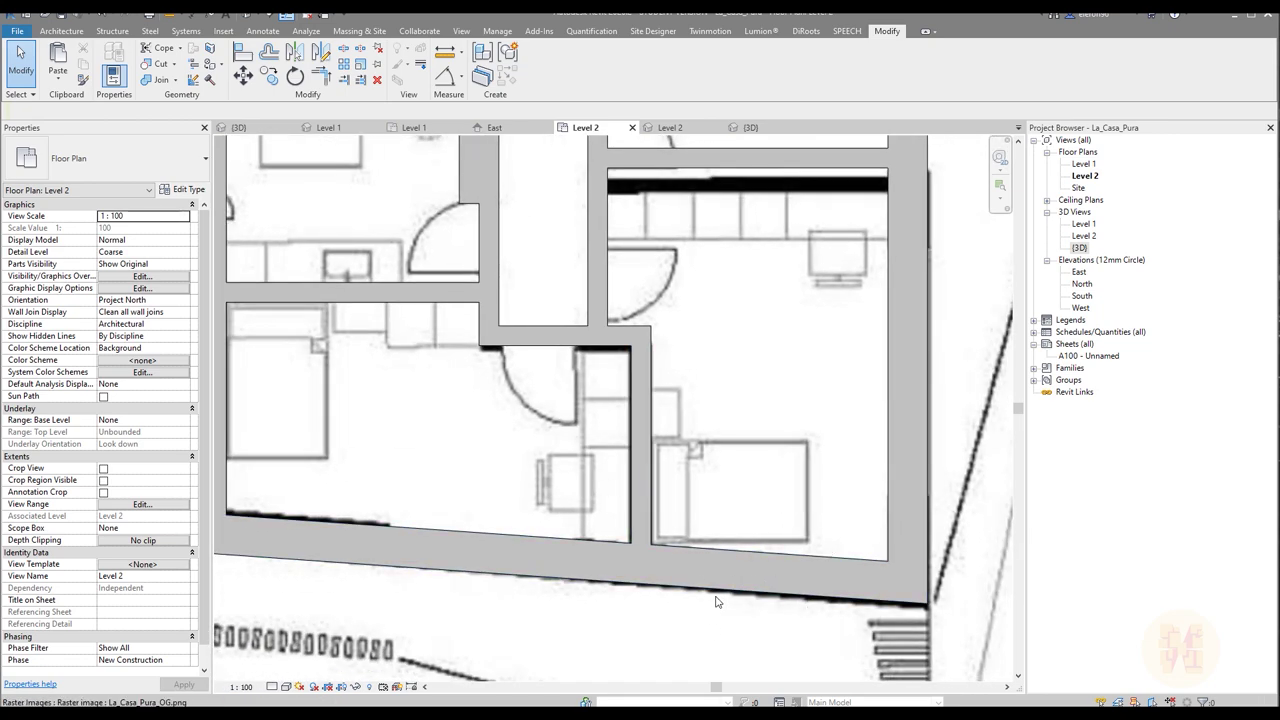
Step: Try the Fine and Coarse detail levels in the Level 2 floor plan, and set the view to Medium
left_click(286, 689)
left_click(340, 608)
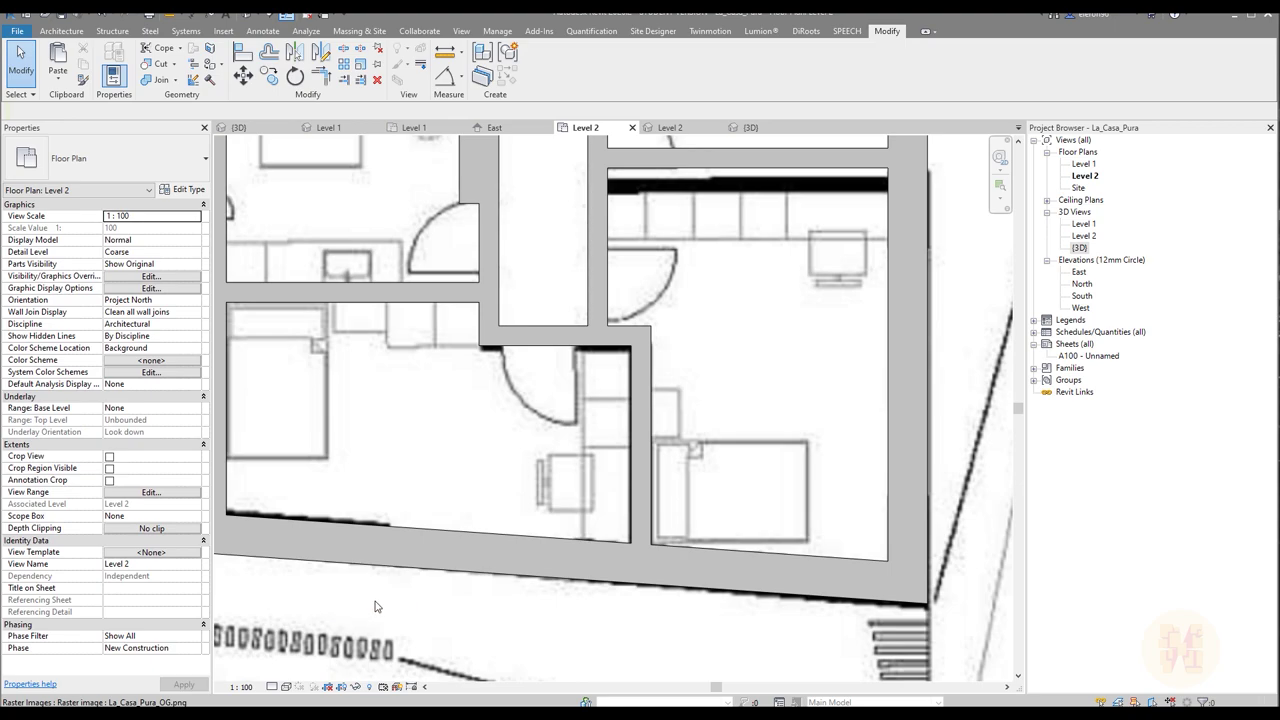
scroll(565, 555, "down", 5)
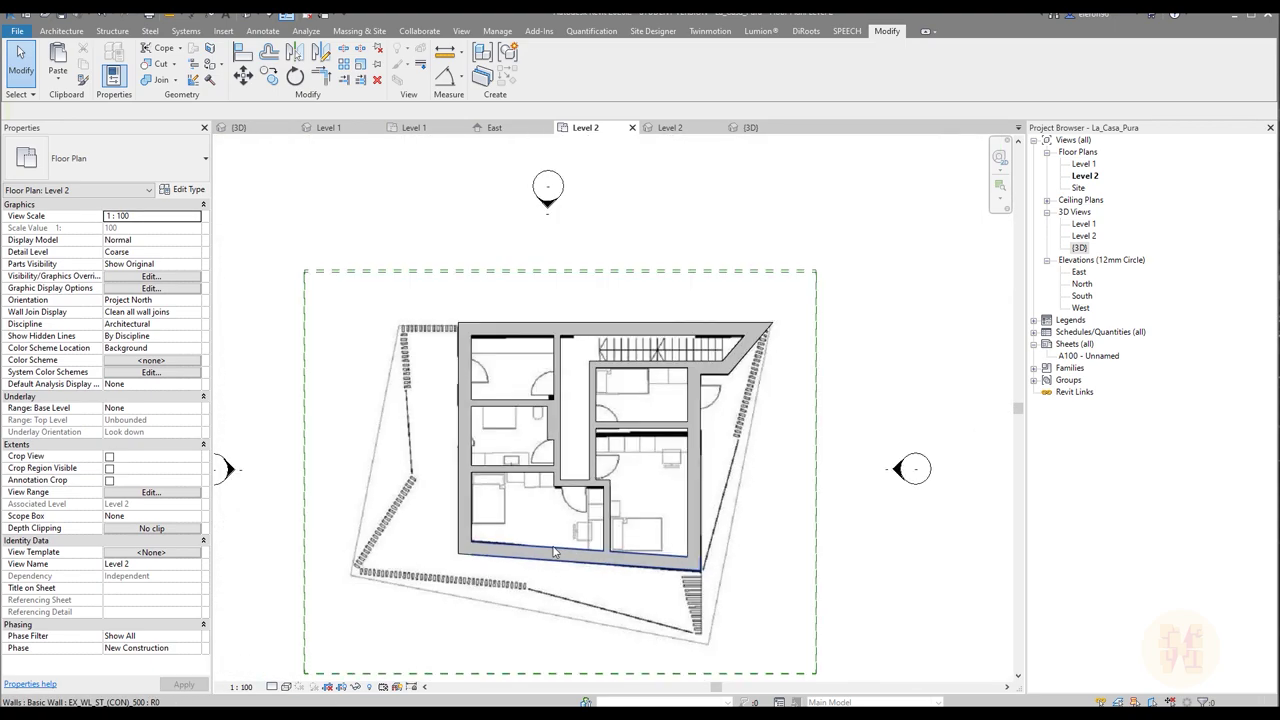
scroll(555, 552, "up", 2)
left_click(272, 688)
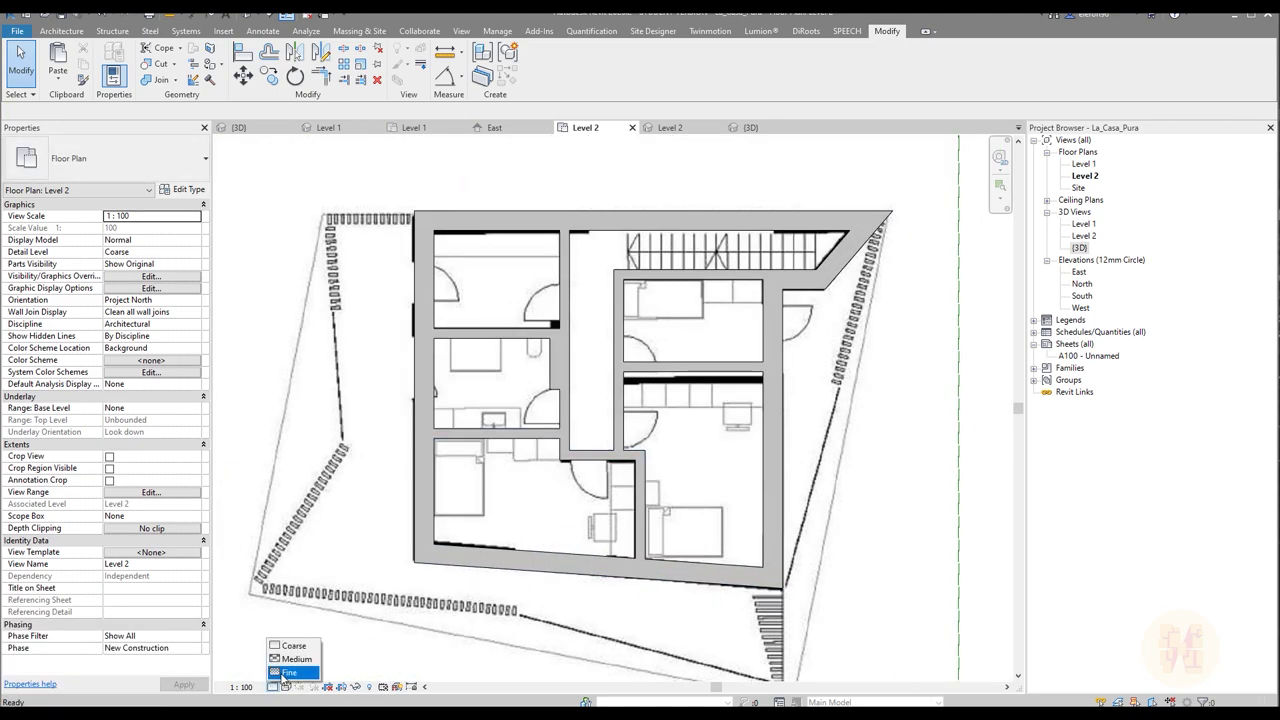
left_click(299, 676)
scroll(495, 600, "up", 3)
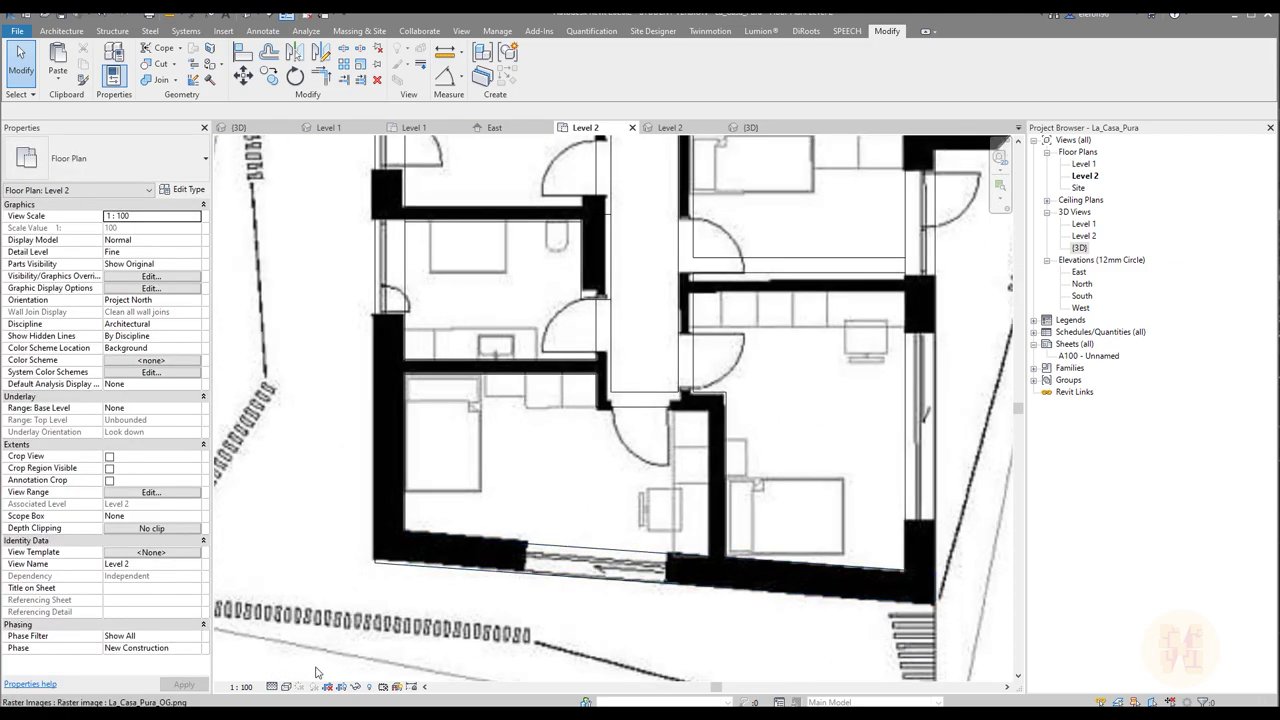
left_click(293, 647)
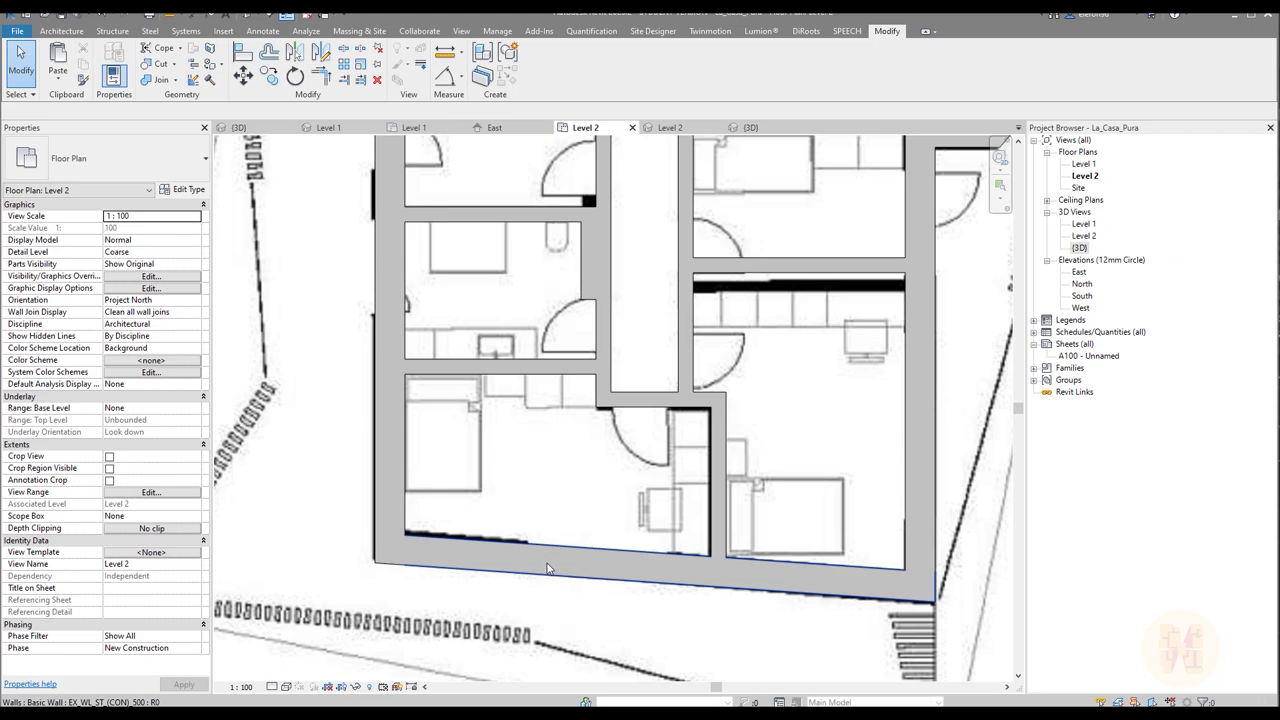
left_click(284, 660)
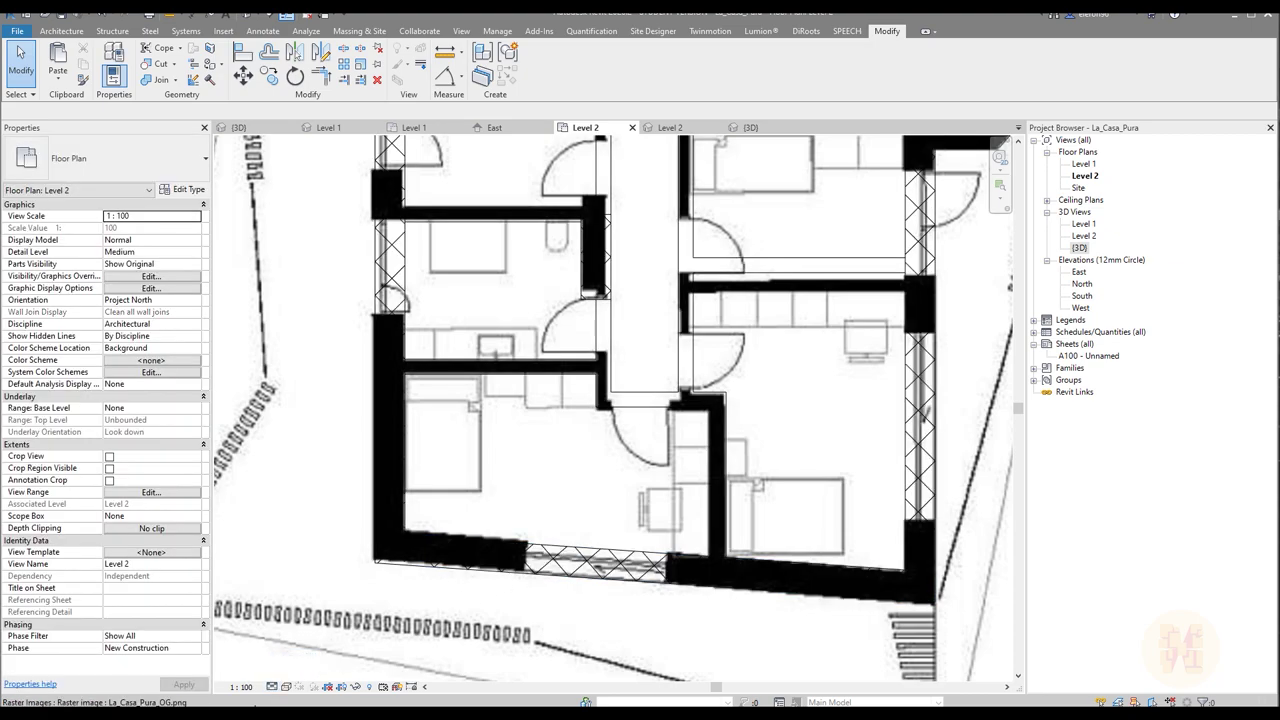
Step: Place a Doors_IntSgl 1010x2110mm door in the corridor wall of the room above the bathroom, matching the underlying plan
middle_click_drag(485, 438, 498, 543)
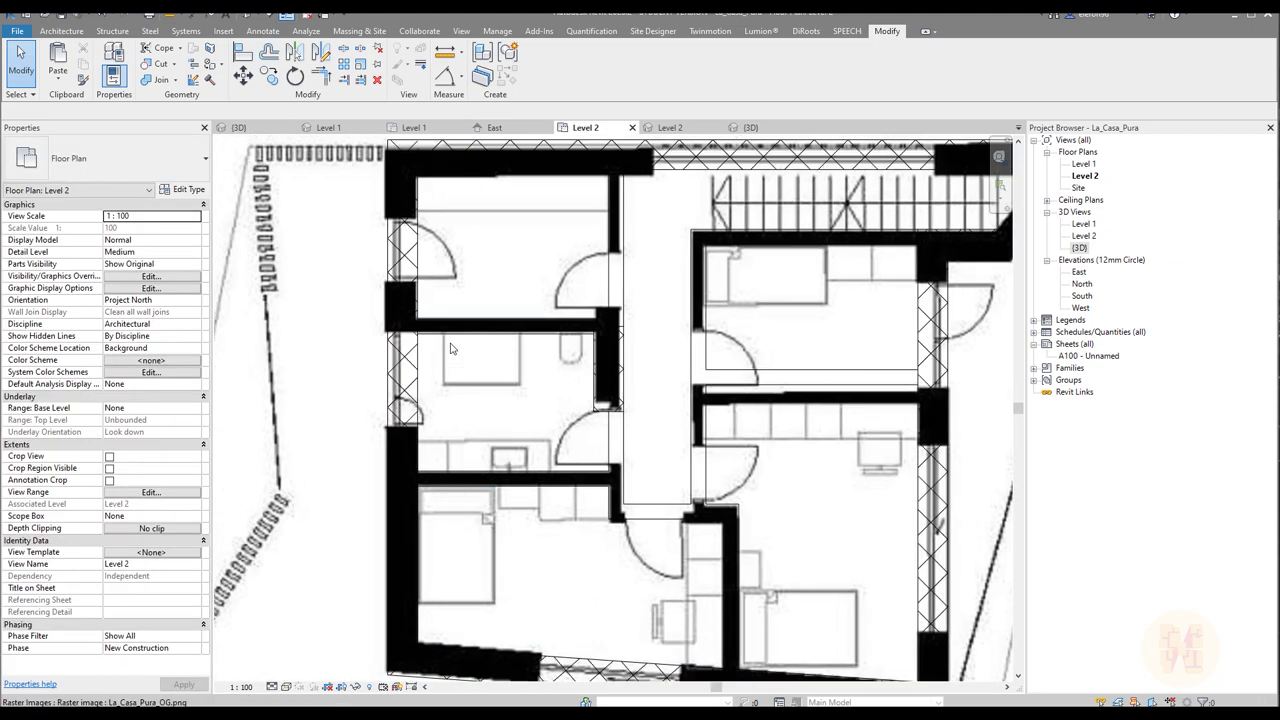
scroll(450, 348, "up", 2)
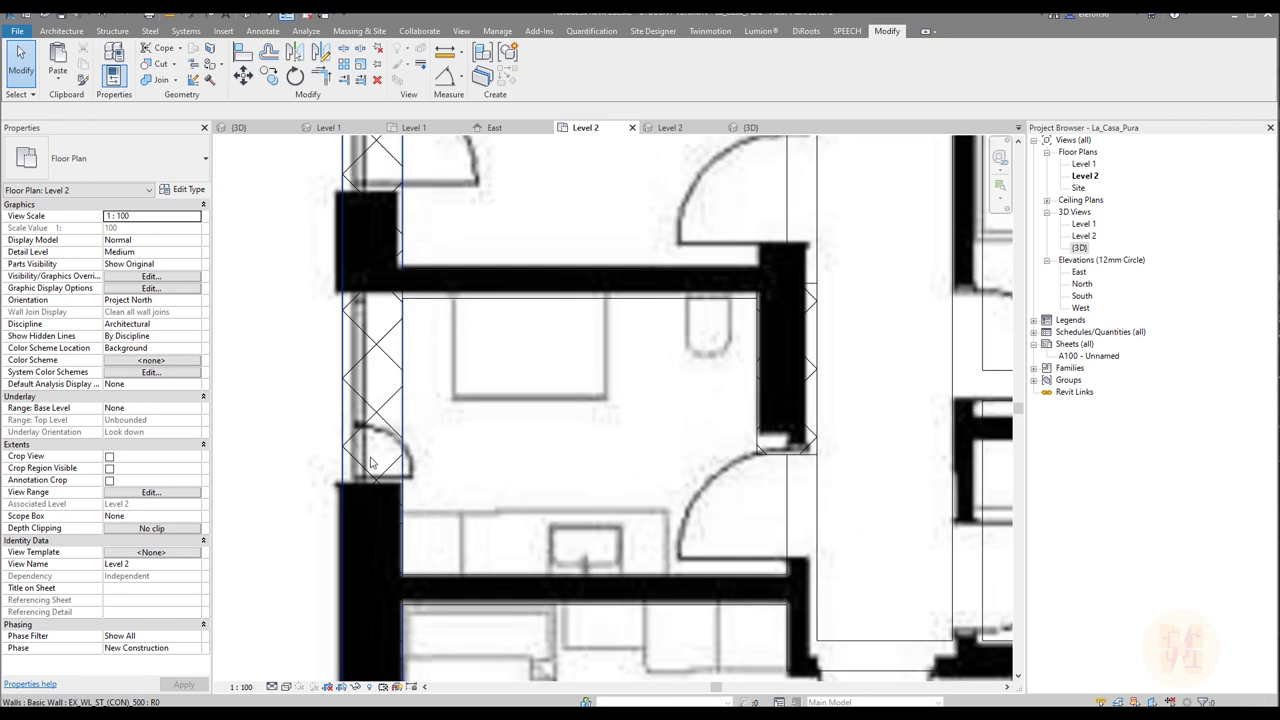
middle_click_drag(398, 289, 404, 537)
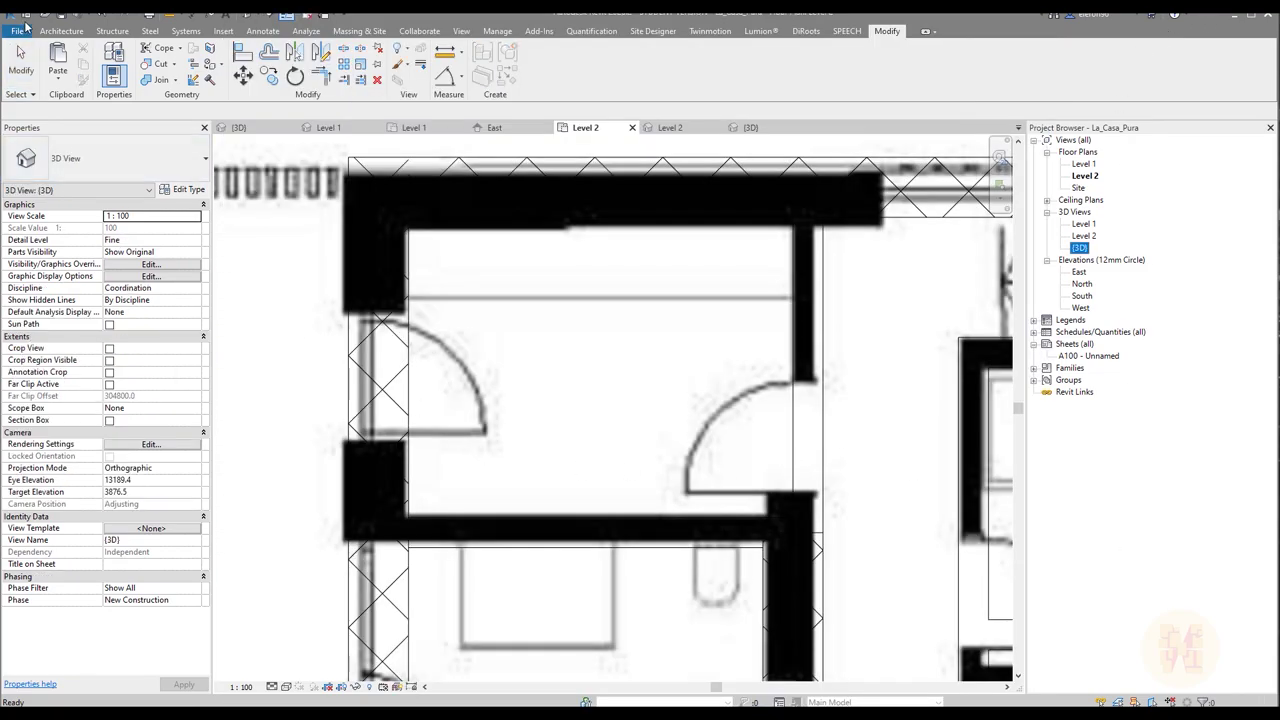
left_click(61, 31)
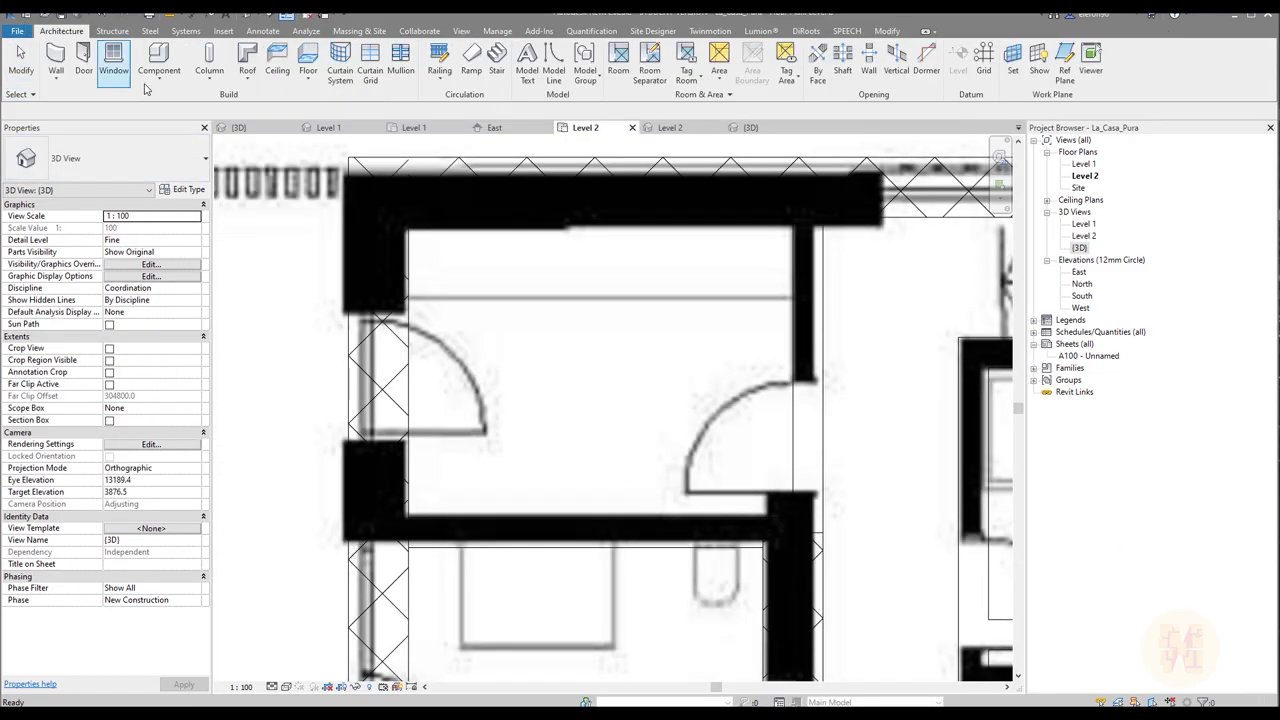
left_click(84, 57)
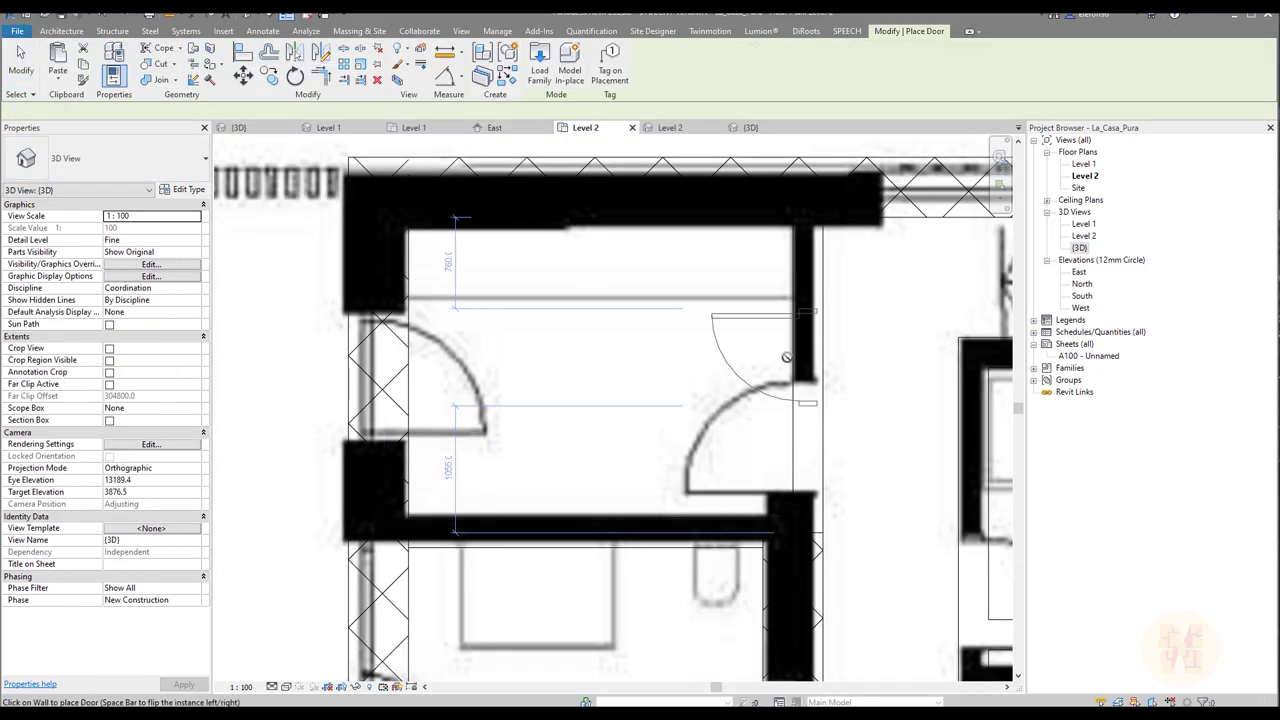
left_click(110, 158)
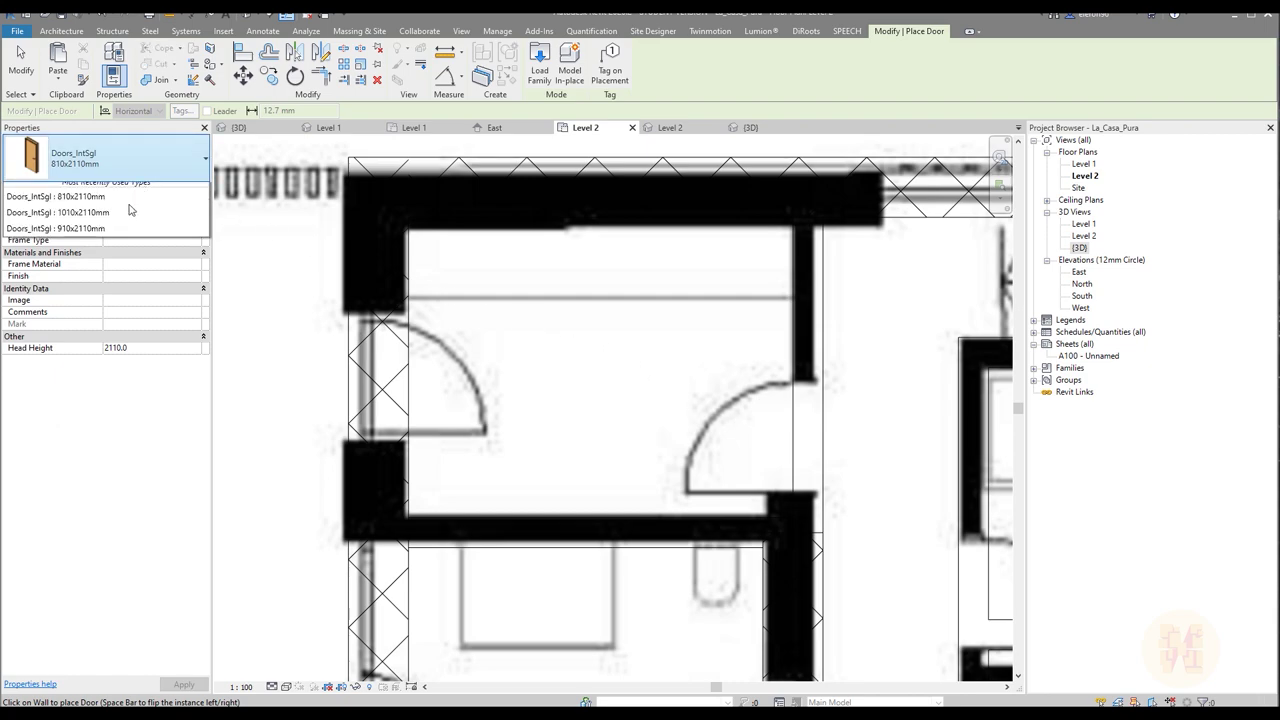
left_click(54, 321)
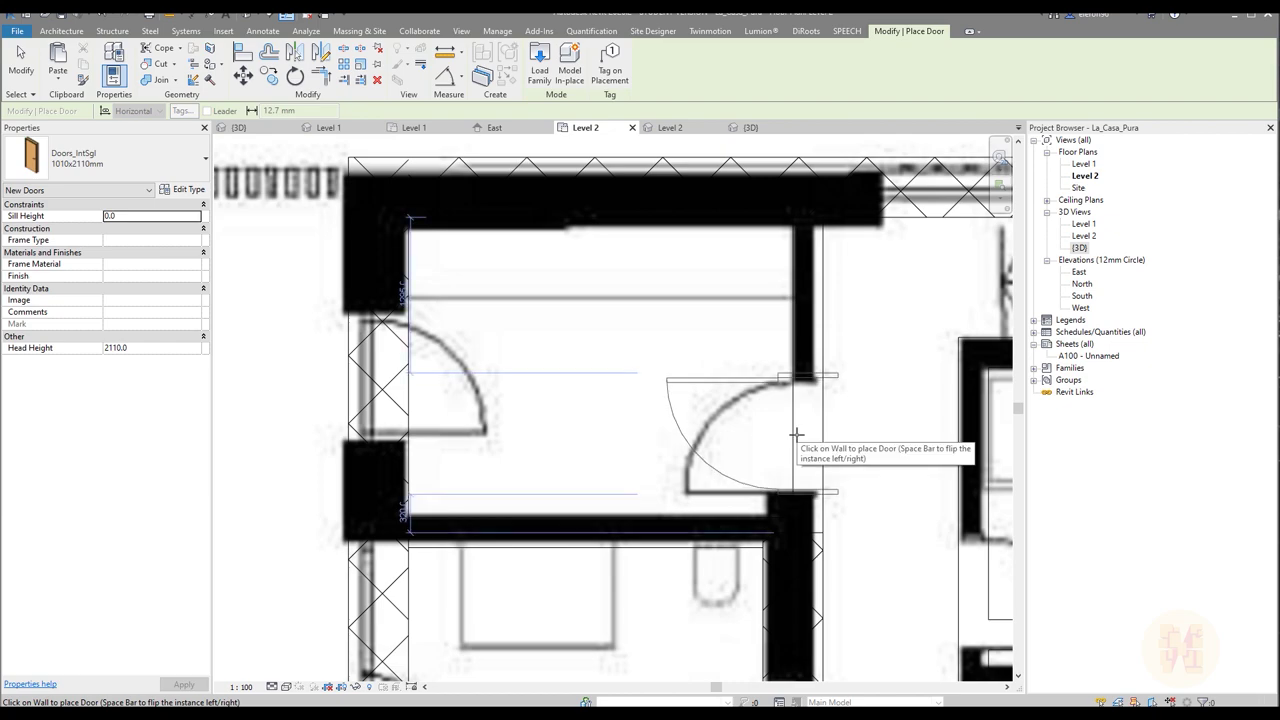
left_click(857, 532)
Step: Place a 1010x2110mm door at the bathroom's corridor opening, swinging into the bathroom
middle_click_drag(812, 420, 742, 205)
middle_click_drag(800, 540, 711, 379)
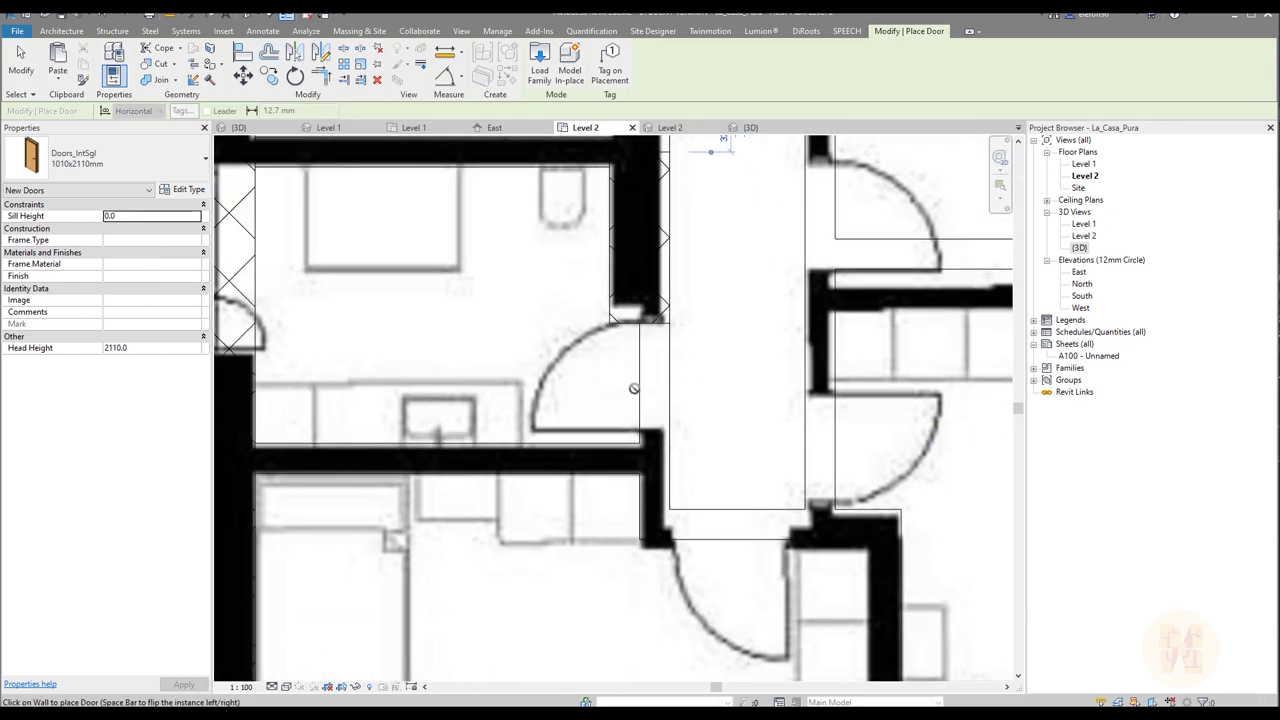
left_click(645, 377)
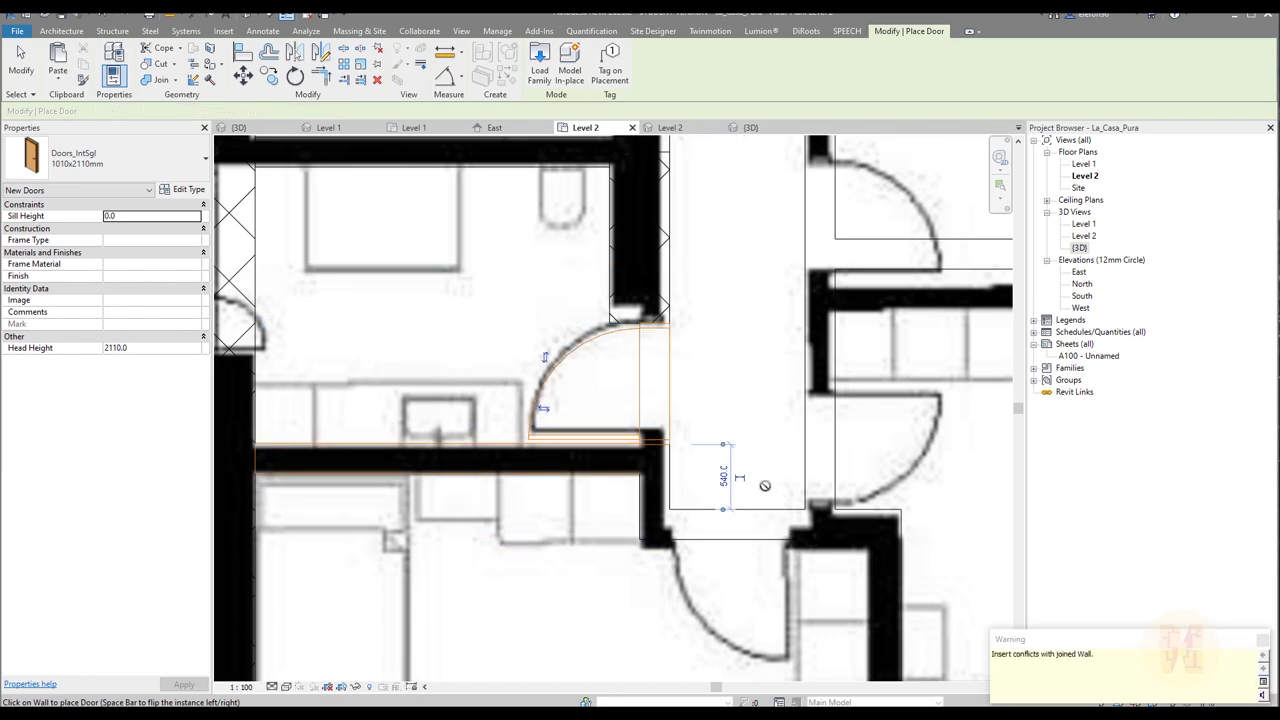
scroll(662, 445, "up", 5)
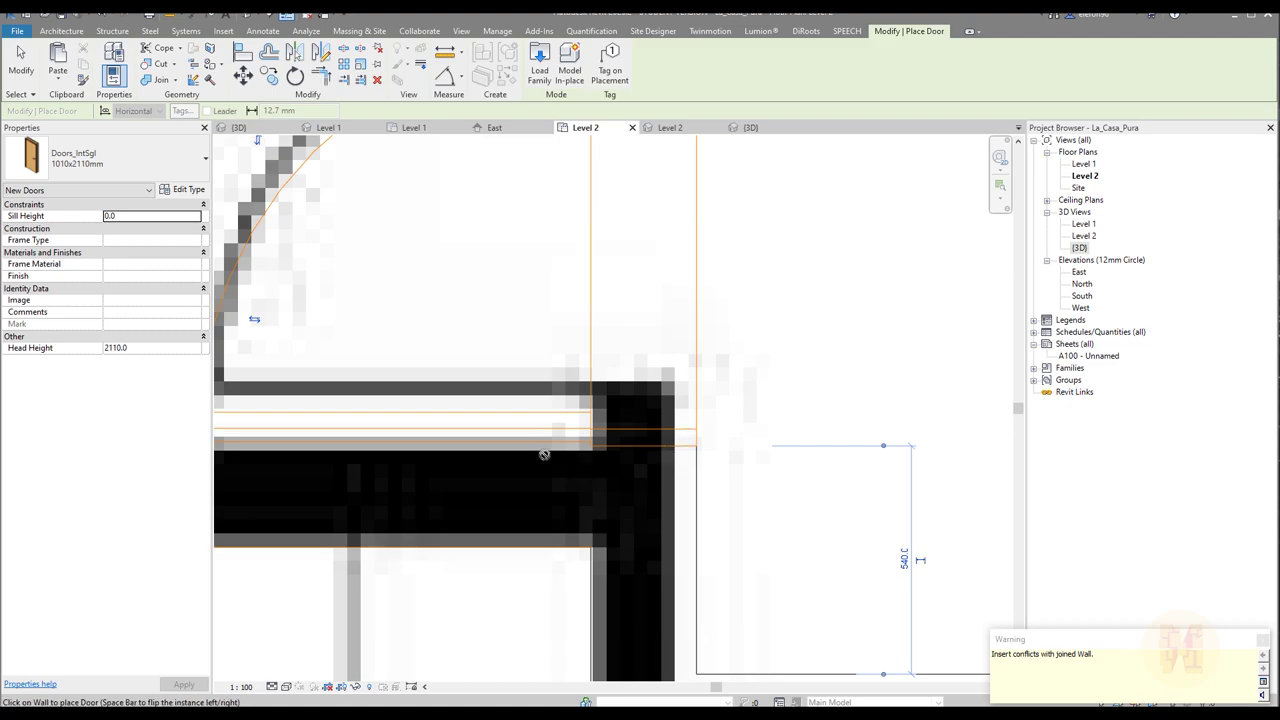
scroll(686, 430, "down", 5)
Step: Place 1010x2110mm doors in the corridor walls of the two bedrooms on the east side, swinging into the rooms
middle_click_drag(782, 453, 543, 423)
scroll(537, 429, "up", 1)
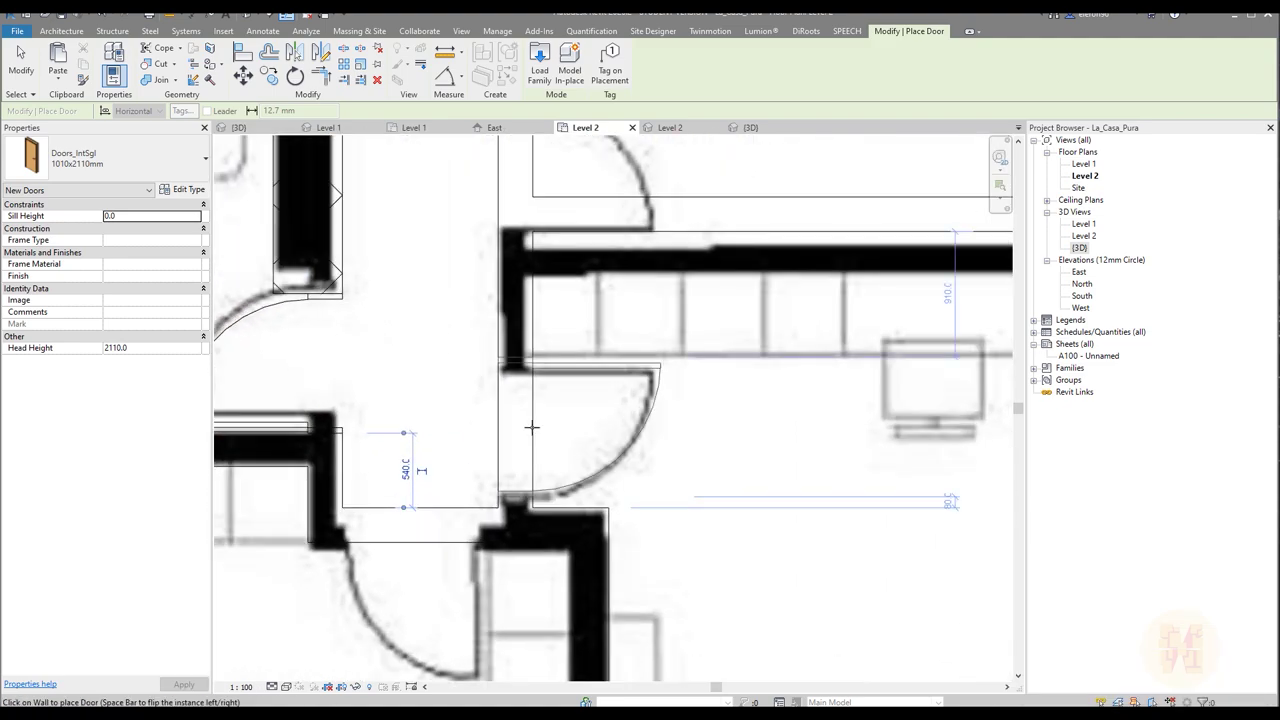
left_click(532, 434)
middle_click_drag(561, 143, 531, 400)
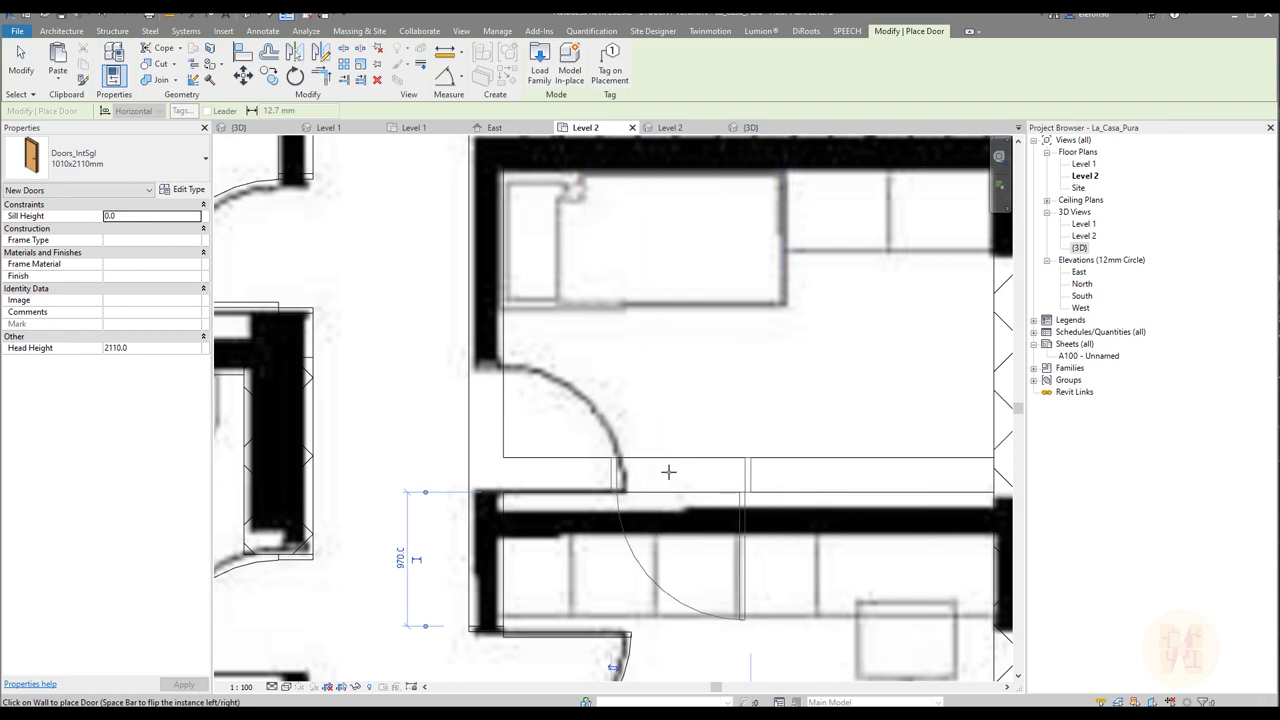
left_click(503, 388)
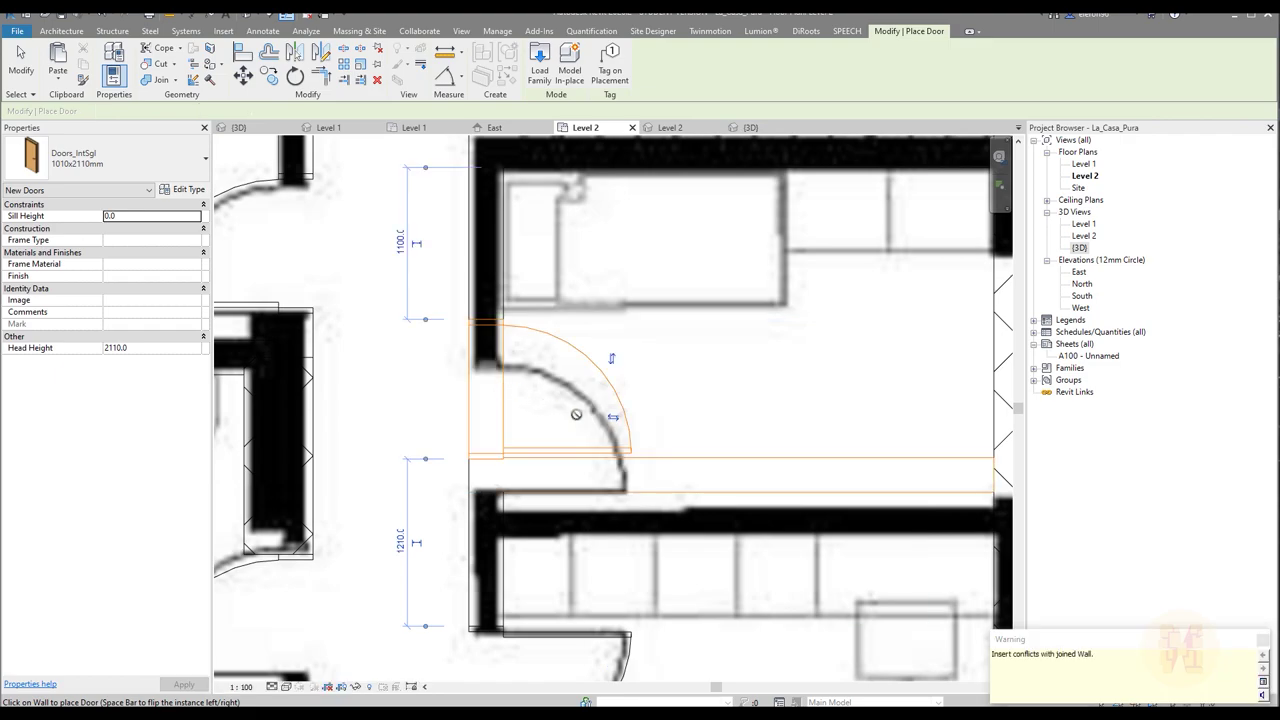
Step: Place a 1010x2110mm door at the corridor's south end, opening into the southwest bedroom, and finish placing doors
scroll(727, 432, "down", 4)
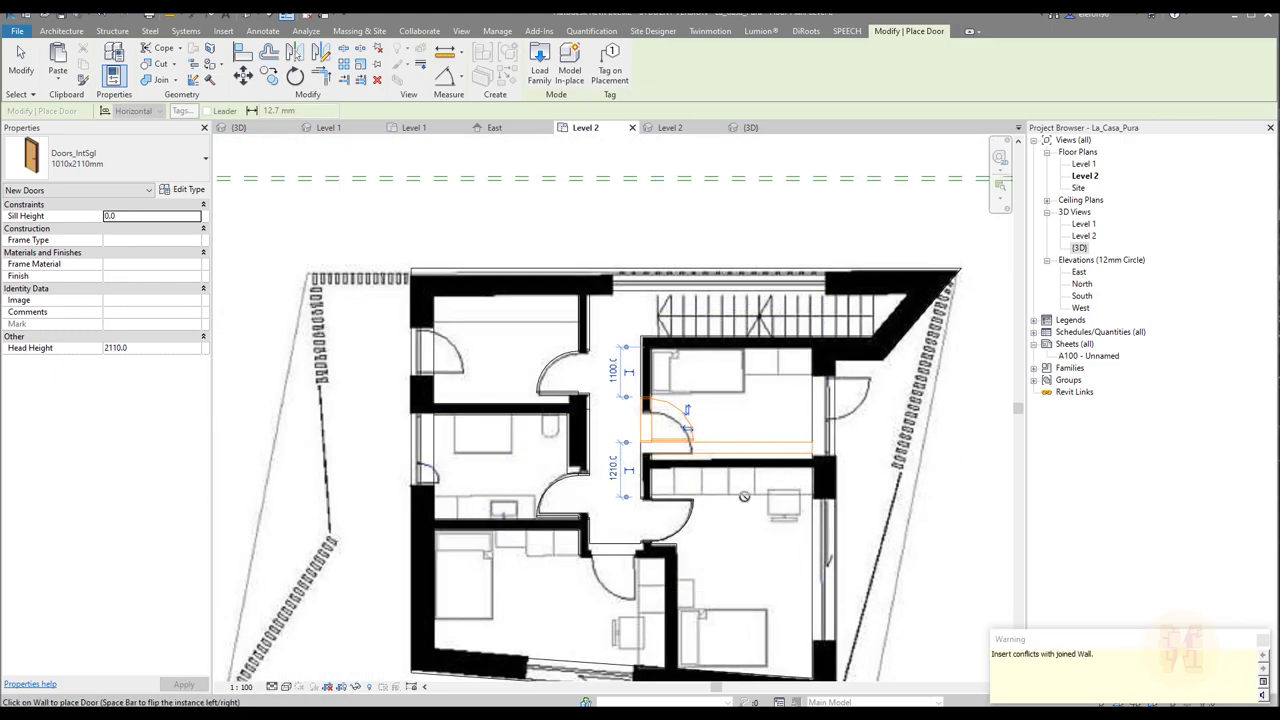
scroll(575, 400, "up", 6)
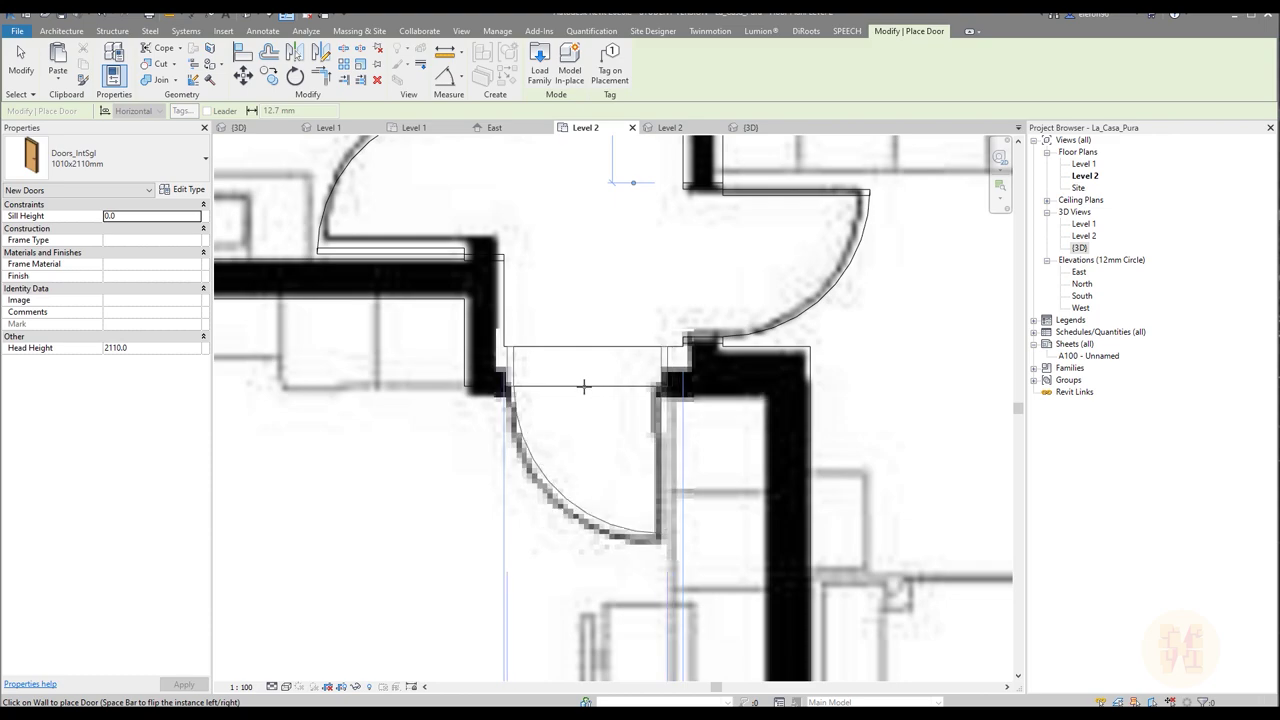
key("Escape")
key("Escape")
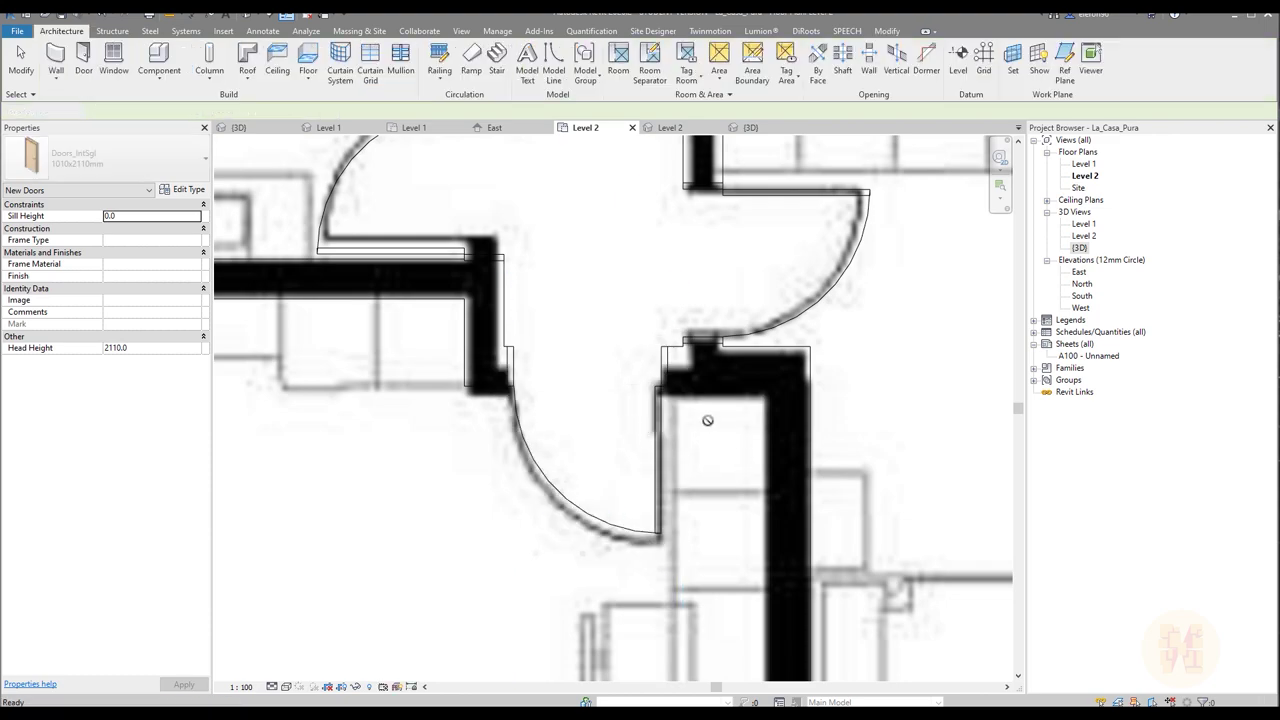
Step: Set the Level 2 floor plan's detail level to Coarse to compare the bathroom door with the underlying plan
scroll(707, 420, "down", 5)
scroll(680, 370, "up", 6)
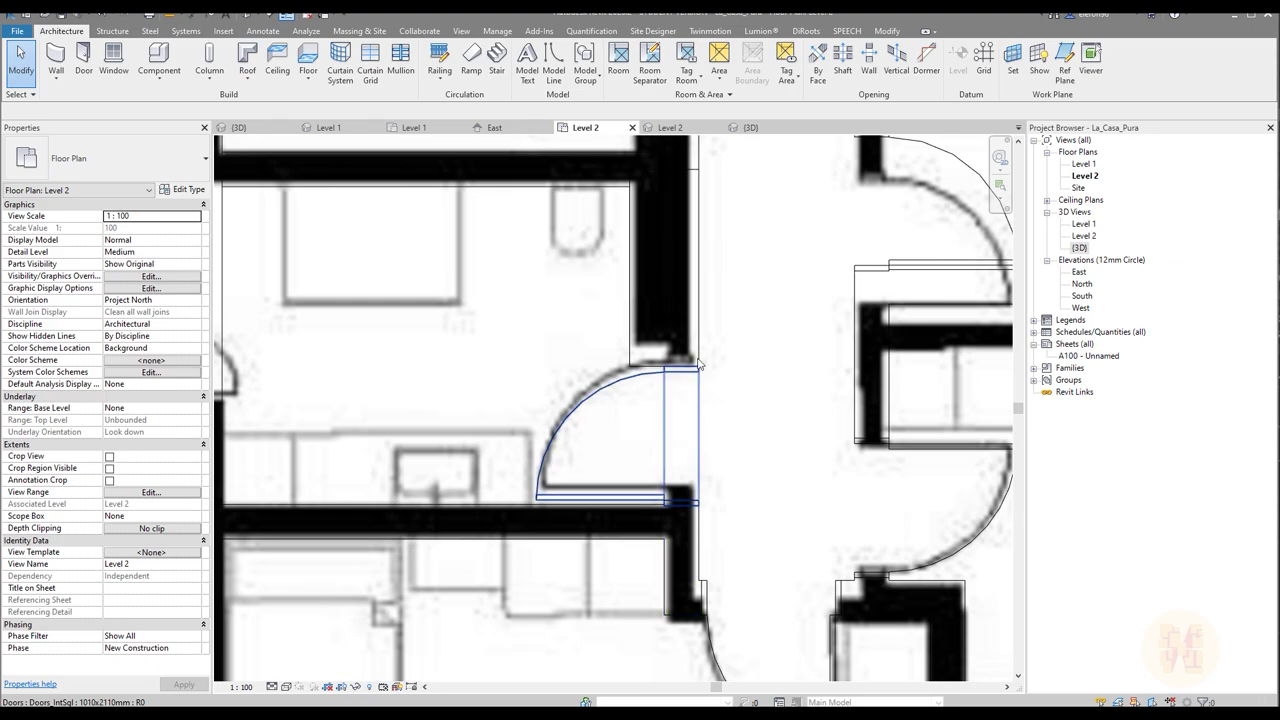
left_click(288, 646)
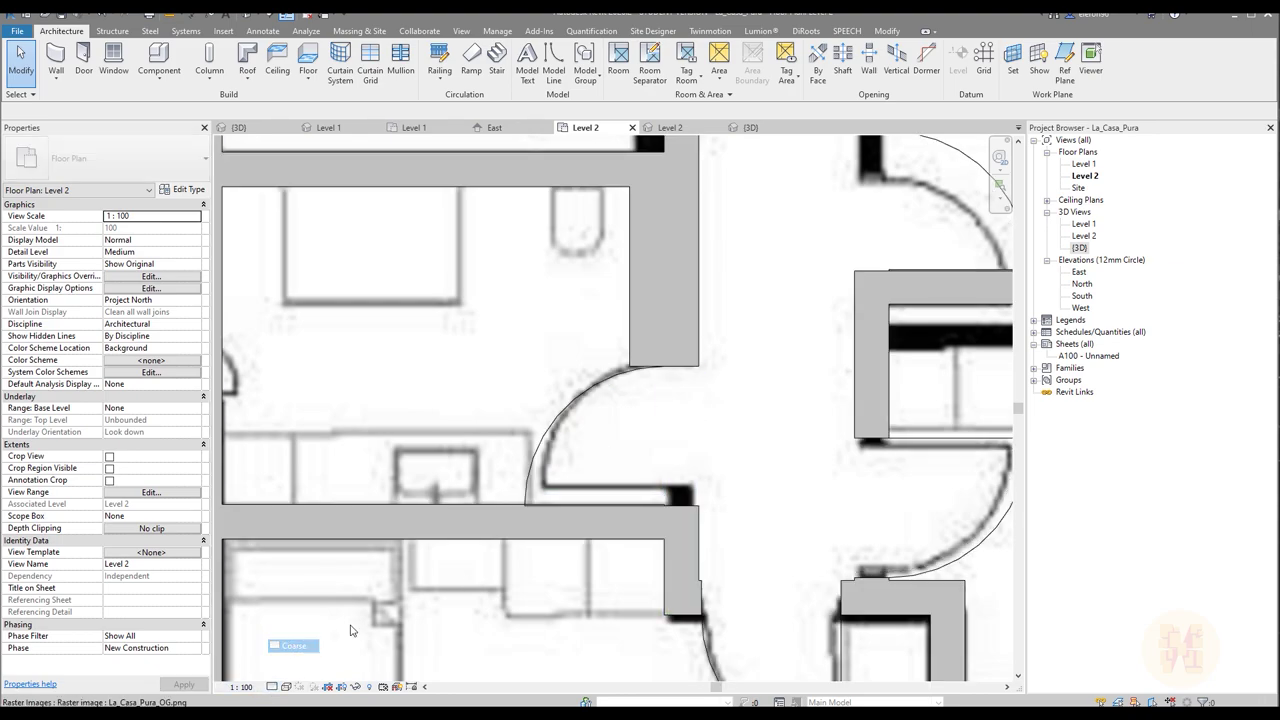
Step: Change the bathroom door's type to Doors_IntSgl 910x2110mm
scroll(640, 425, "up", 3)
left_click(615, 411)
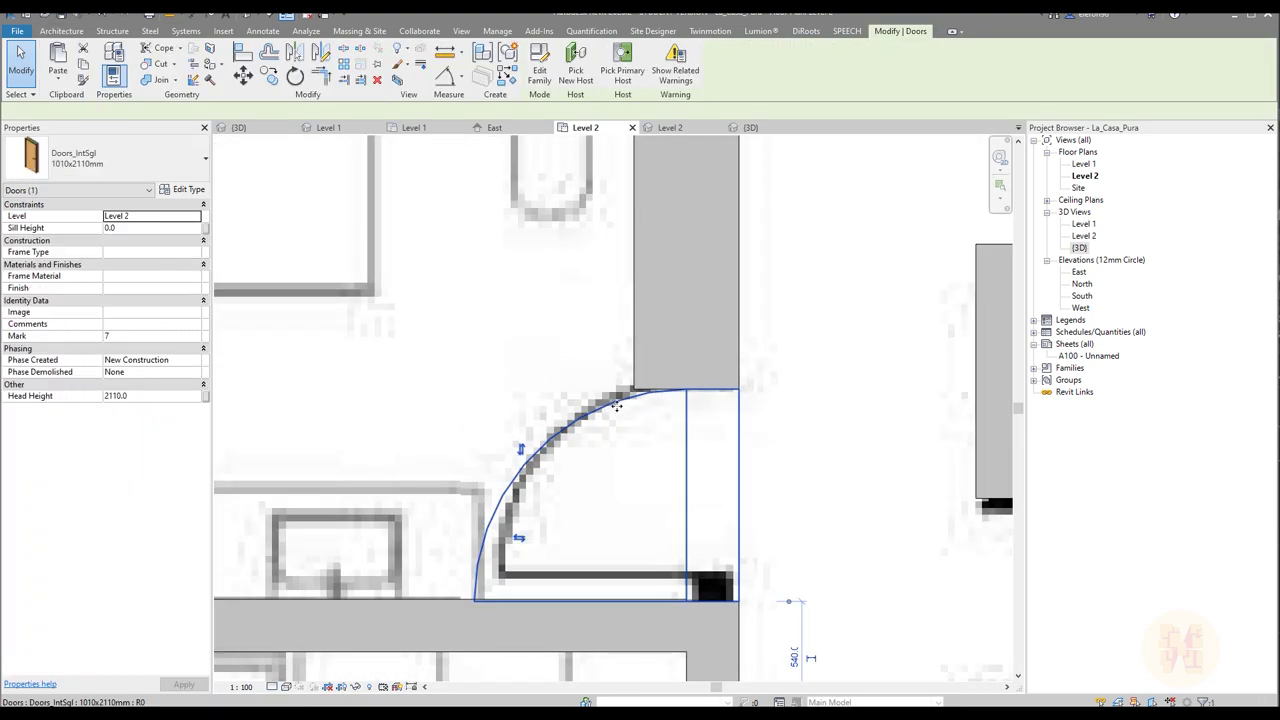
middle_click_drag(711, 489, 673, 378)
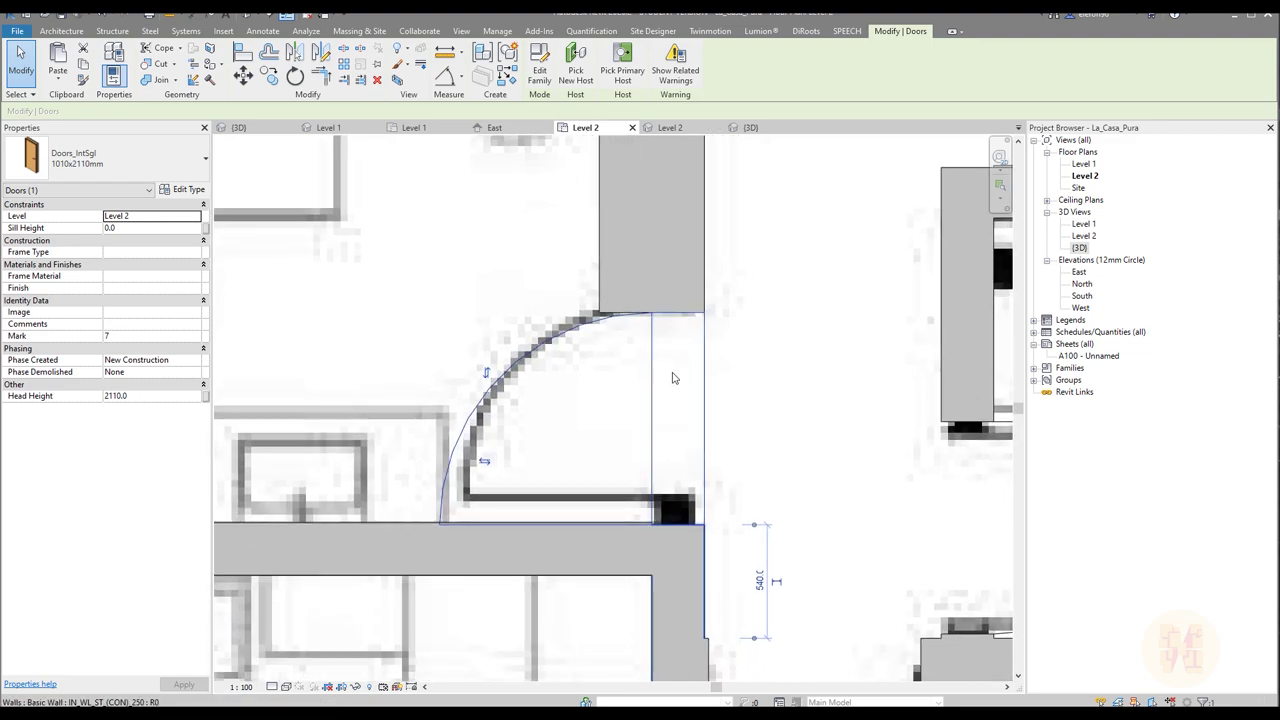
left_click(630, 272)
key("Escape")
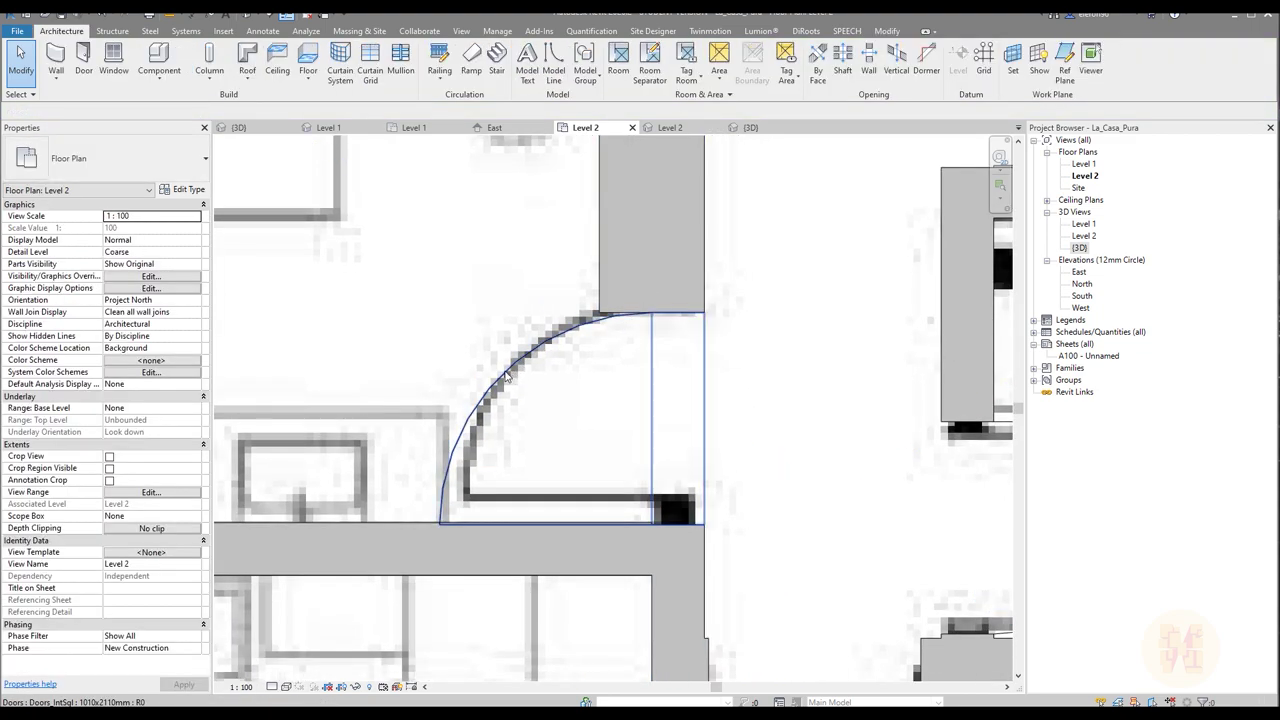
left_click(615, 410)
scroll(610, 405, "down", 2)
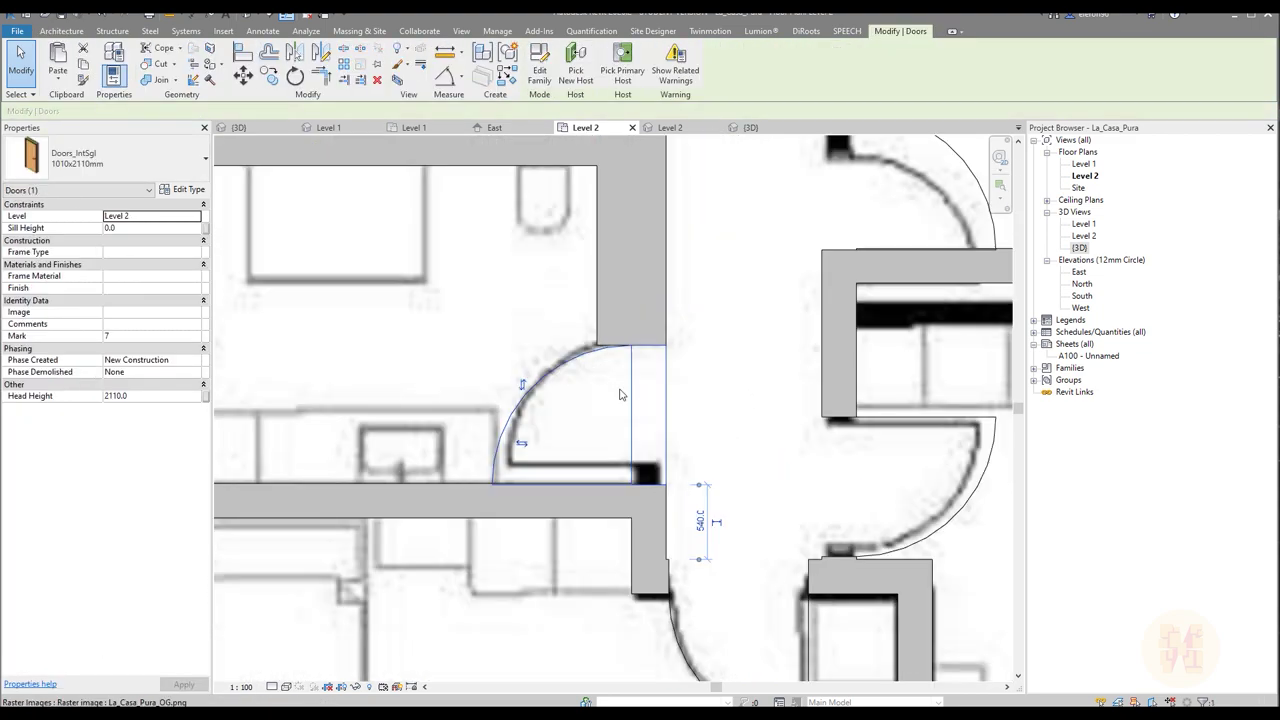
left_click(188, 161)
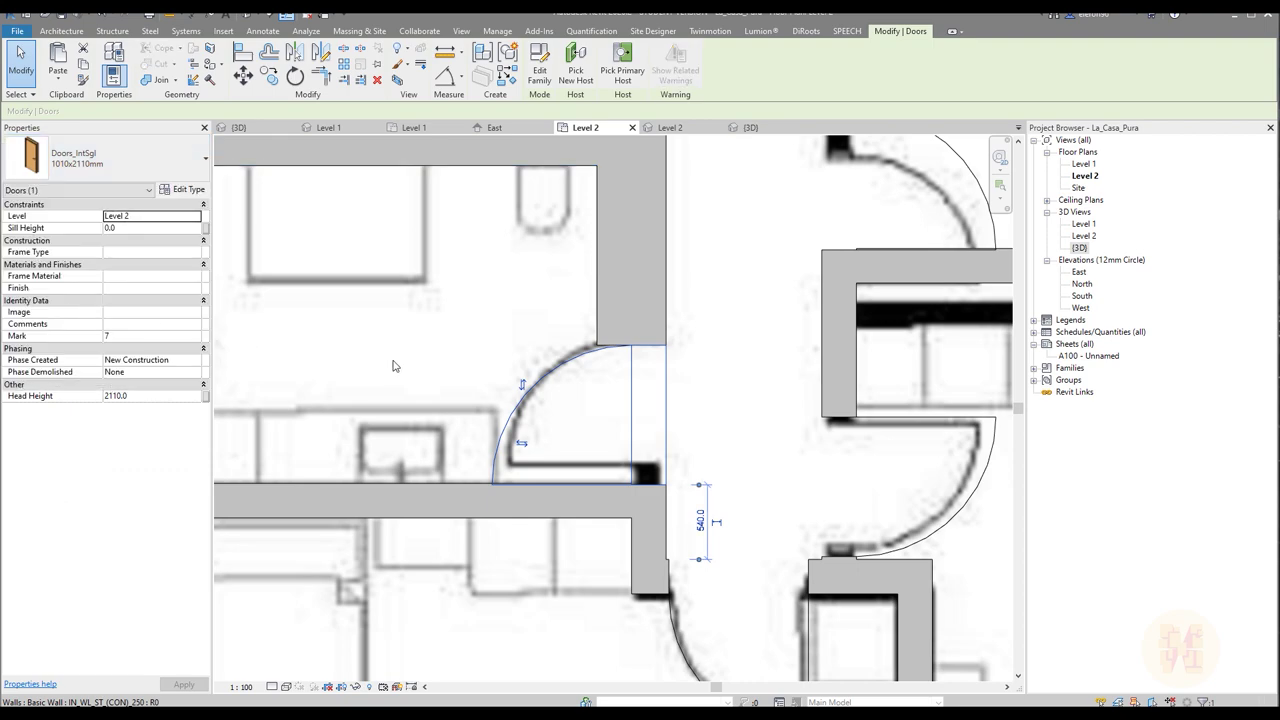
key("Escape")
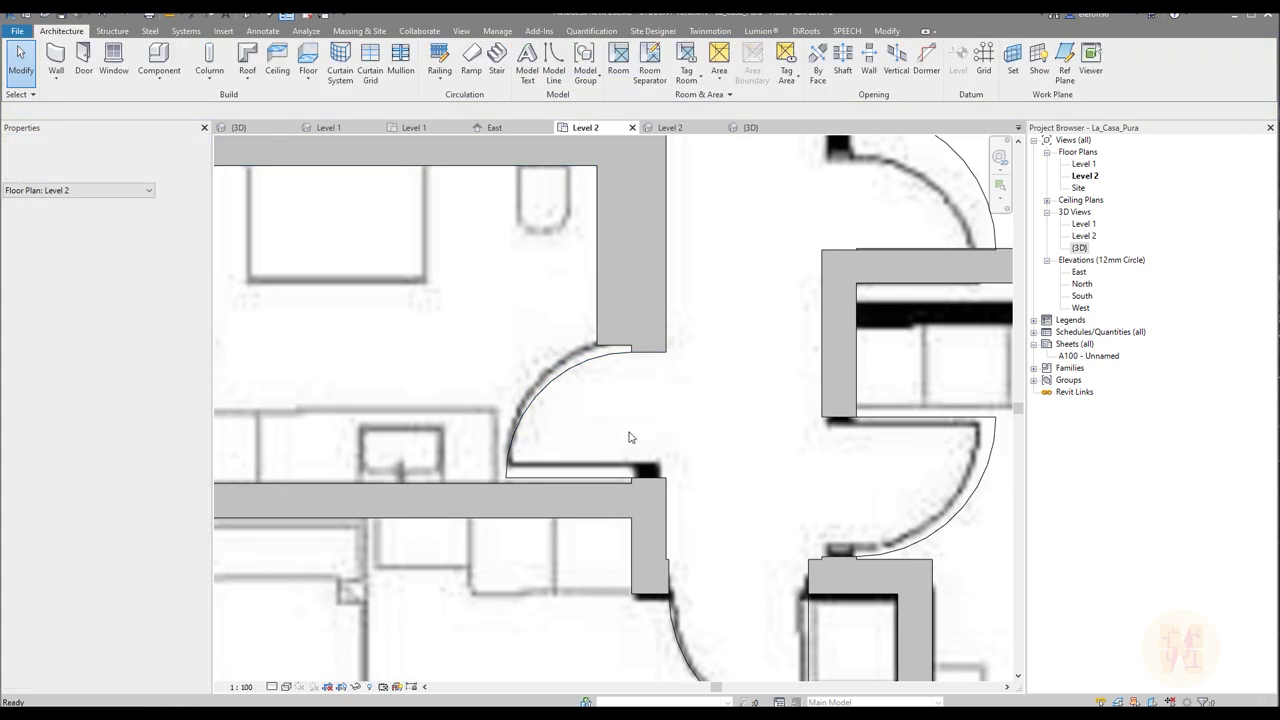
Step: Change the bathroom door's type to 810x2110mm and nudge it north along the wall to match the underlying plan
left_click(548, 370)
left_click(118, 173)
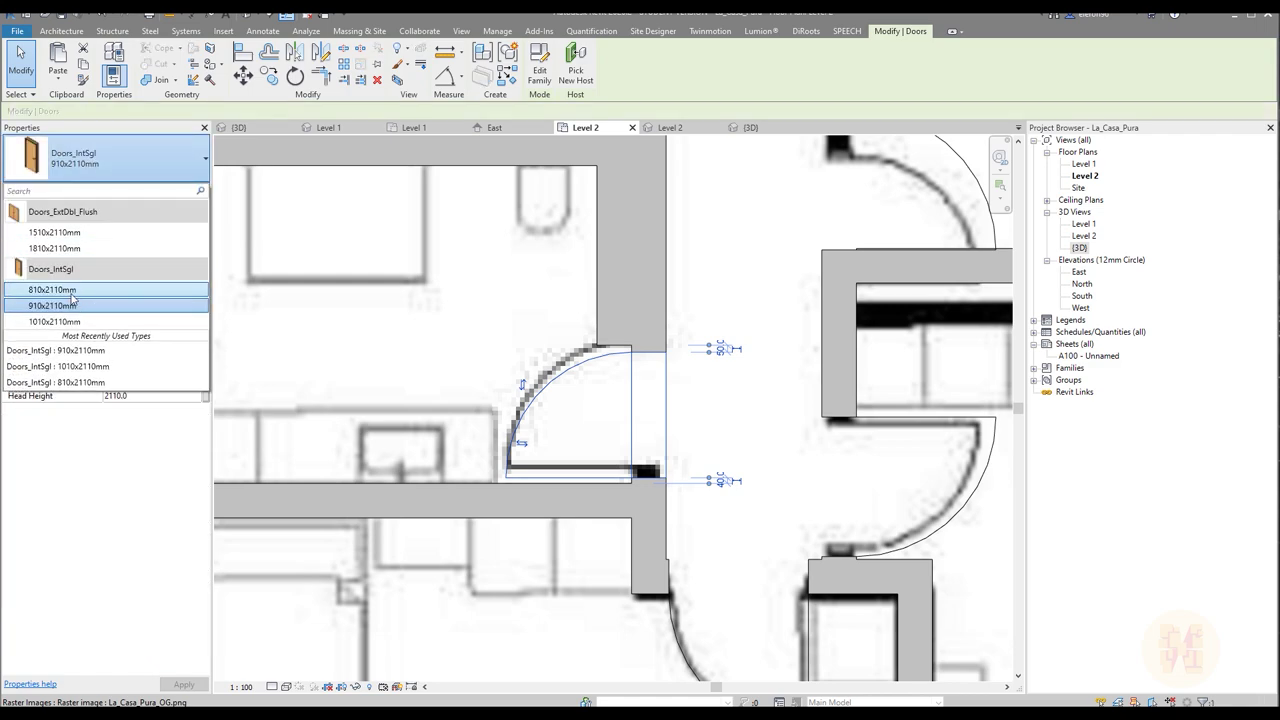
left_click(70, 282)
scroll(628, 371, "up", 1)
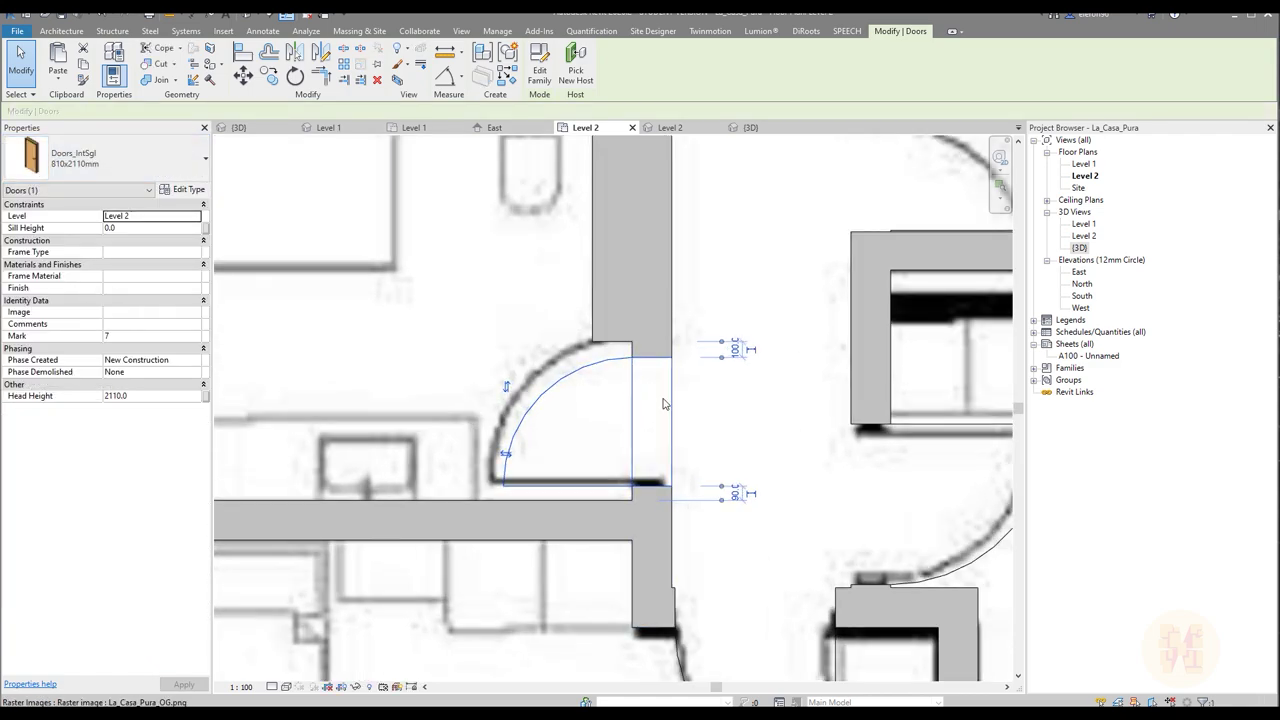
key("Up")
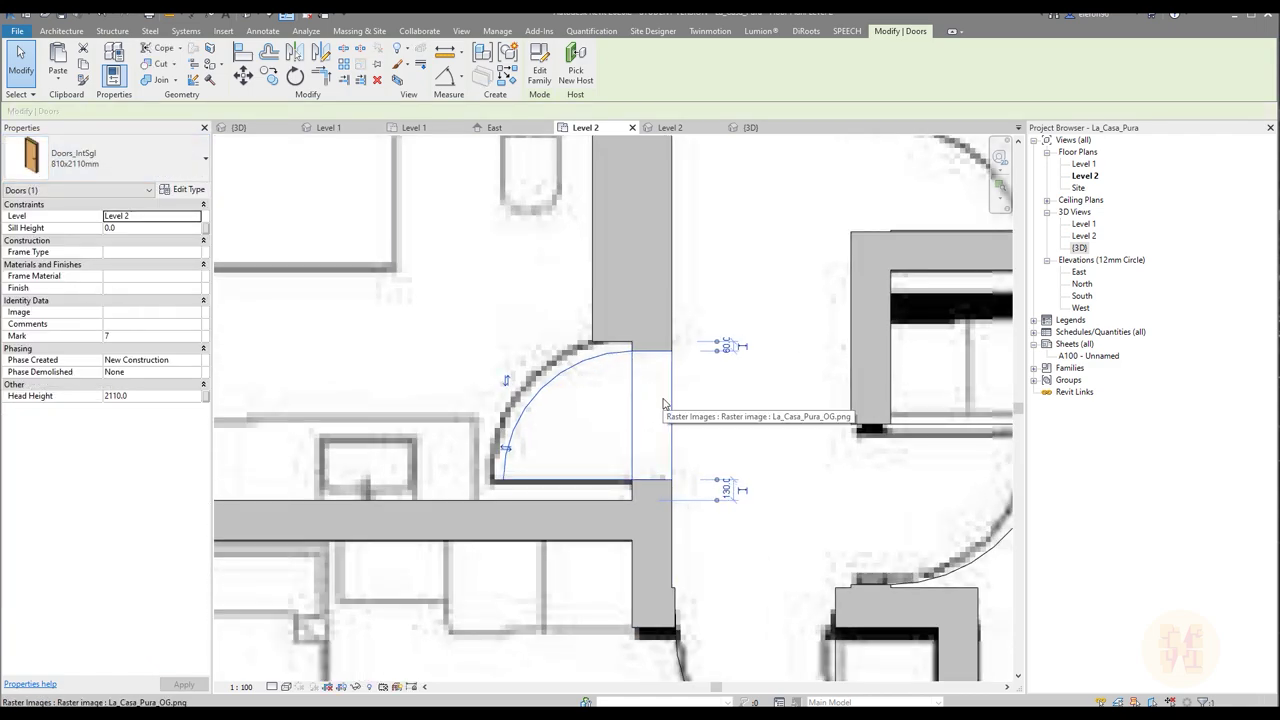
key("Escape")
left_click(589, 372)
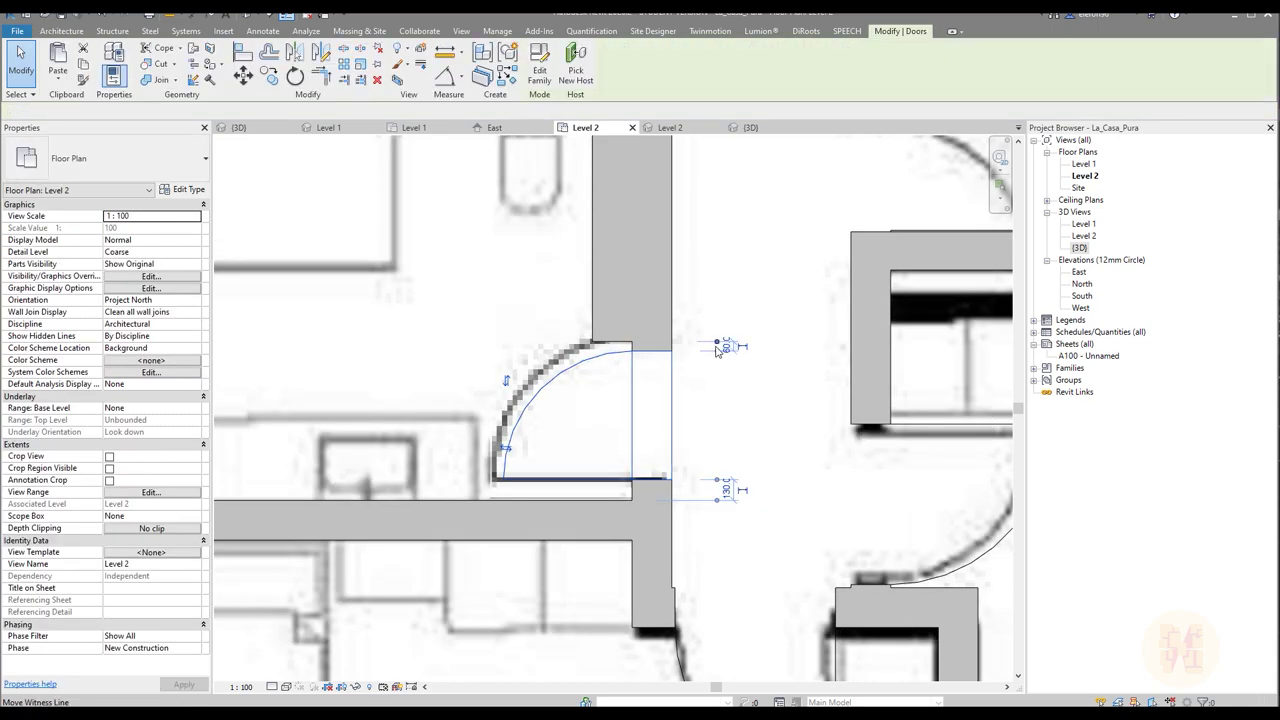
key("Escape")
scroll(743, 457, "down", 5)
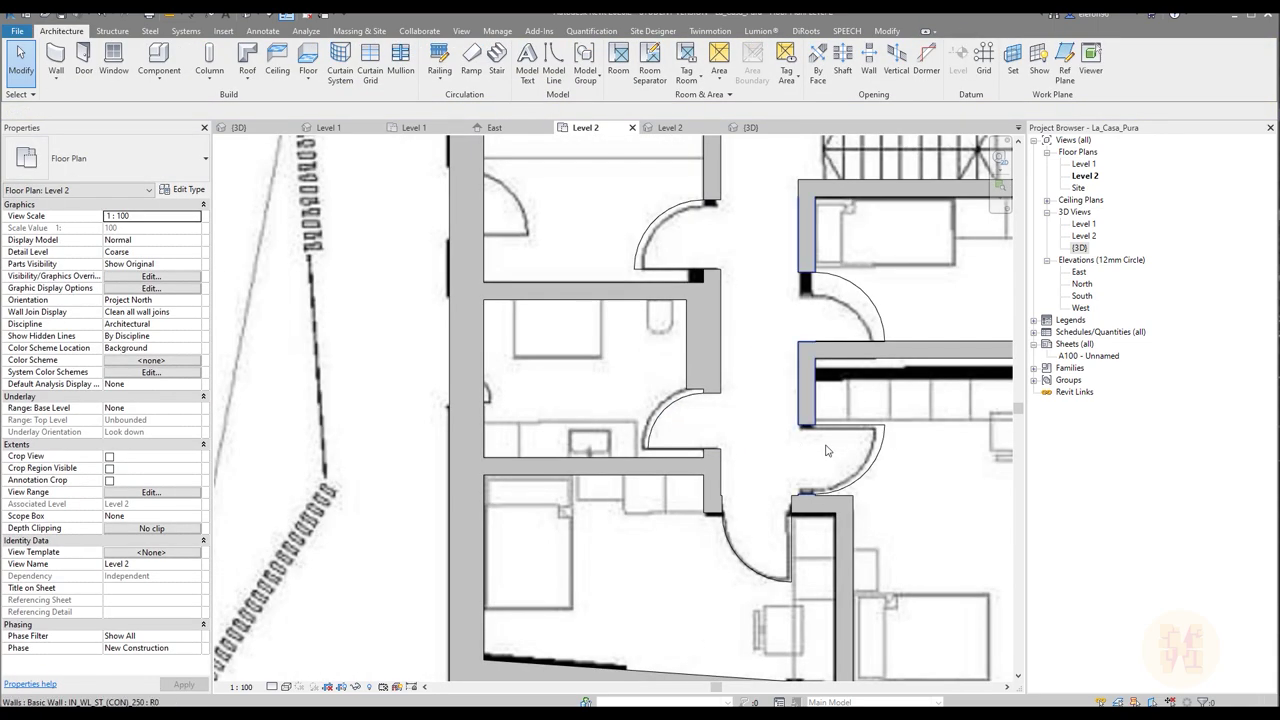
Step: Set the southeast bedroom door's distance from the wall face at its south side to 50 mm
scroll(617, 420, "up", 4)
left_click(617, 420)
scroll(560, 440, "up", 4)
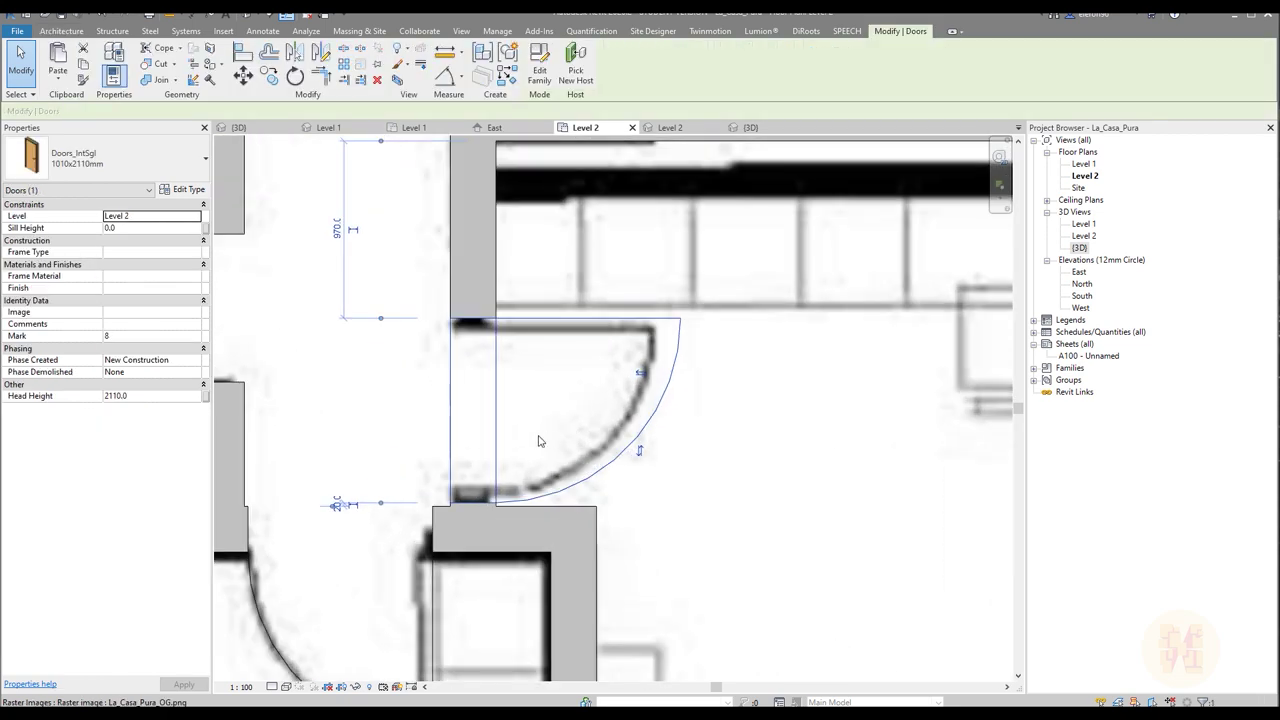
scroll(523, 462, "down", 2)
scroll(396, 512, "up", 3)
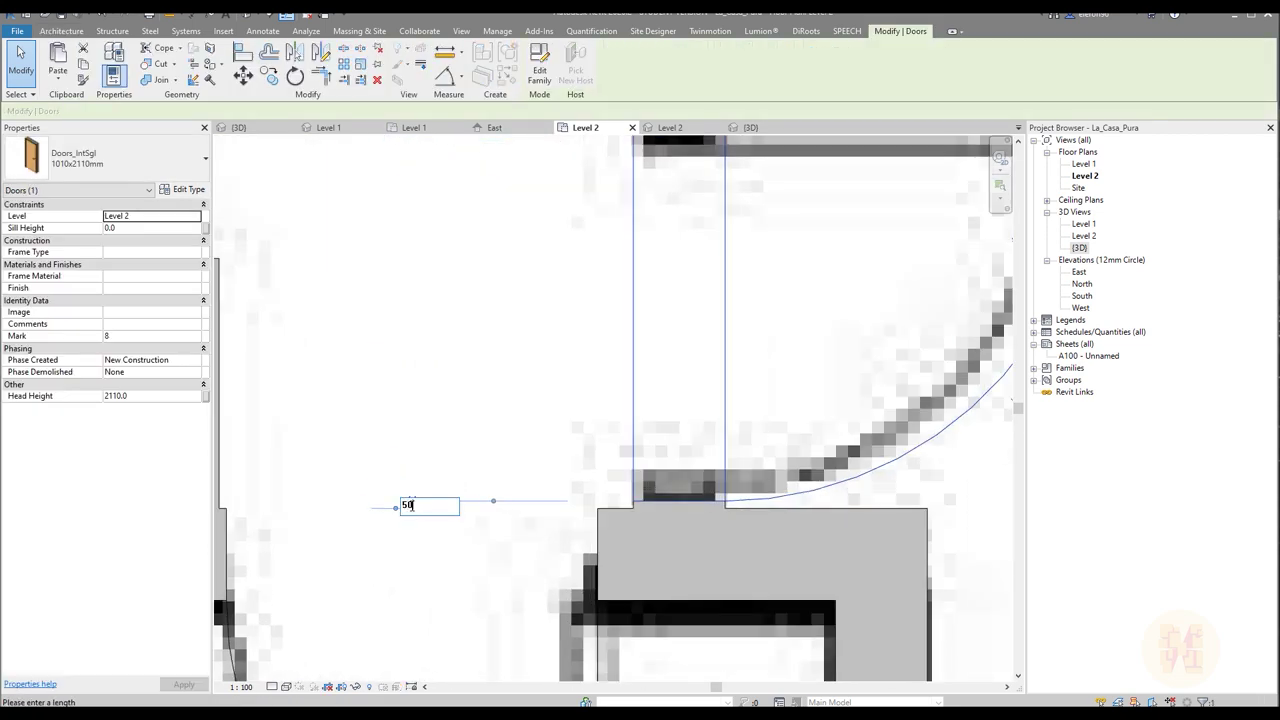
key("Return")
scroll(611, 503, "down", 3)
middle_click_drag(568, 450, 537, 503)
key("Escape")
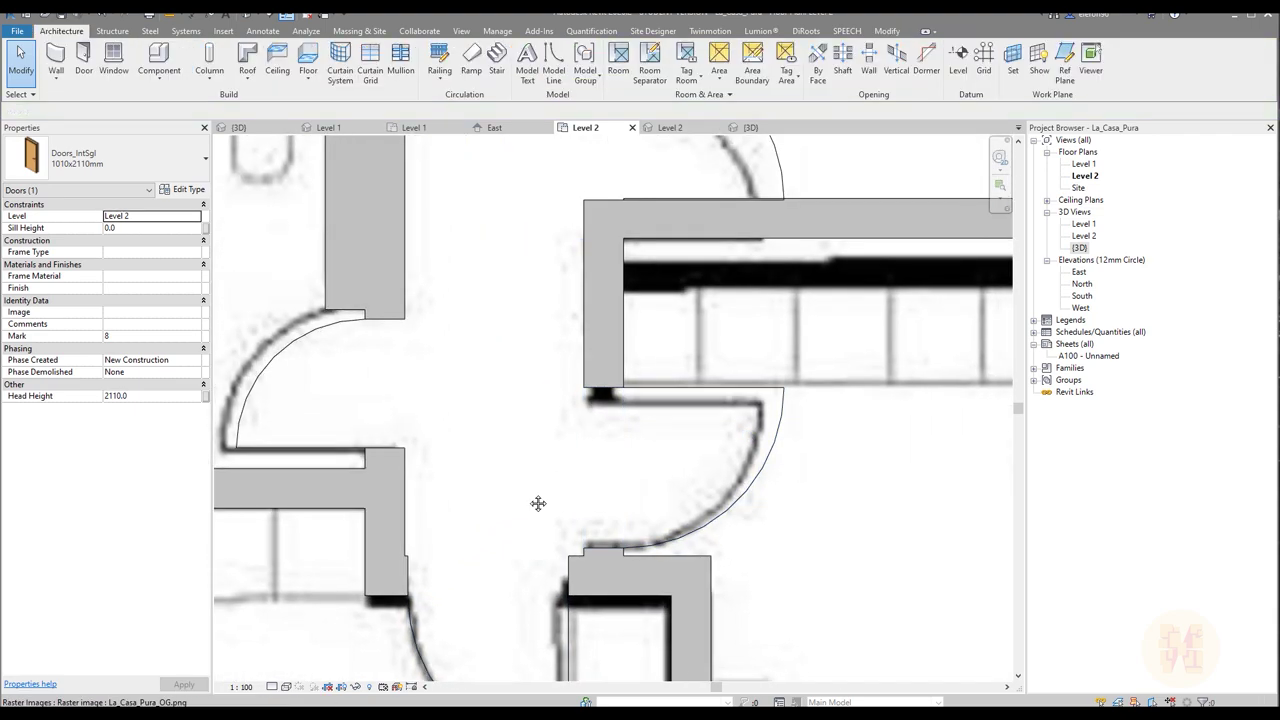
Step: Measure the corridor's south-end door from the adjacent west wall face and set that distance to 50 mm
scroll(529, 500, "down", 2)
middle_click_drag(460, 552, 483, 452)
scroll(484, 452, "up", 2)
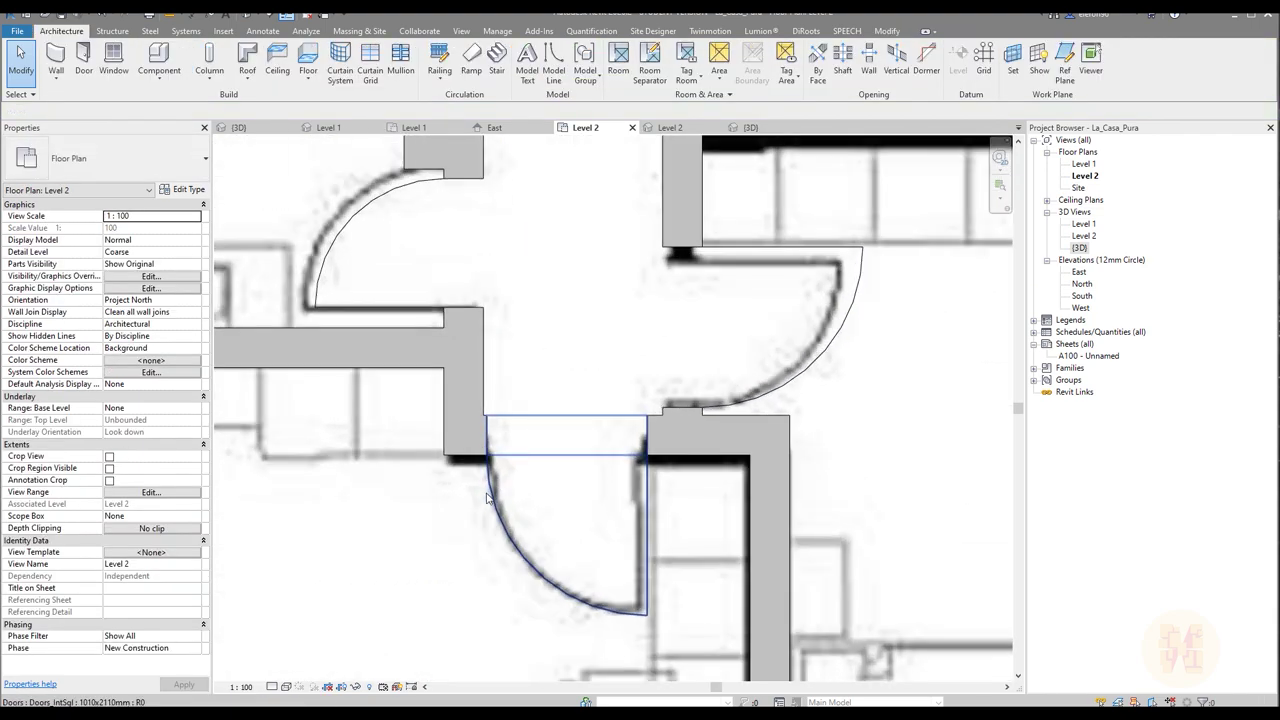
left_click(487, 497)
scroll(505, 439, "up", 2)
left_click(473, 293)
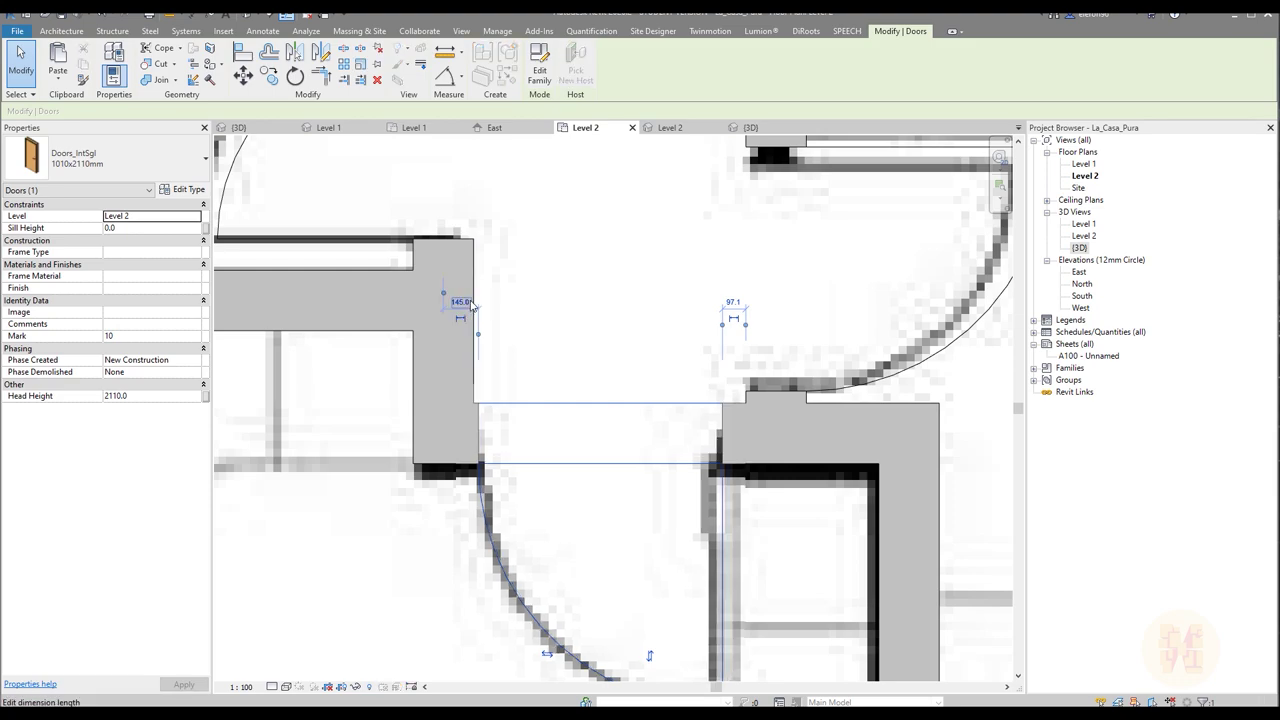
key("Escape")
left_click(527, 448)
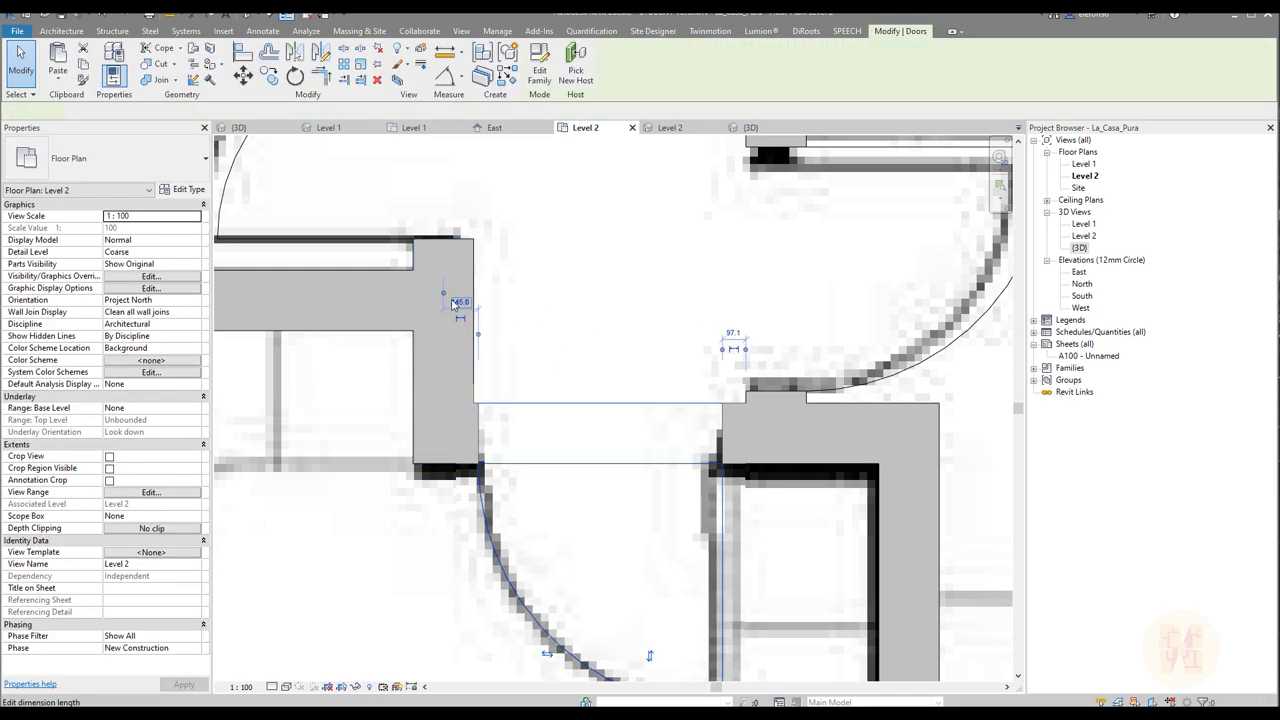
left_click_drag(443, 293, 475, 305)
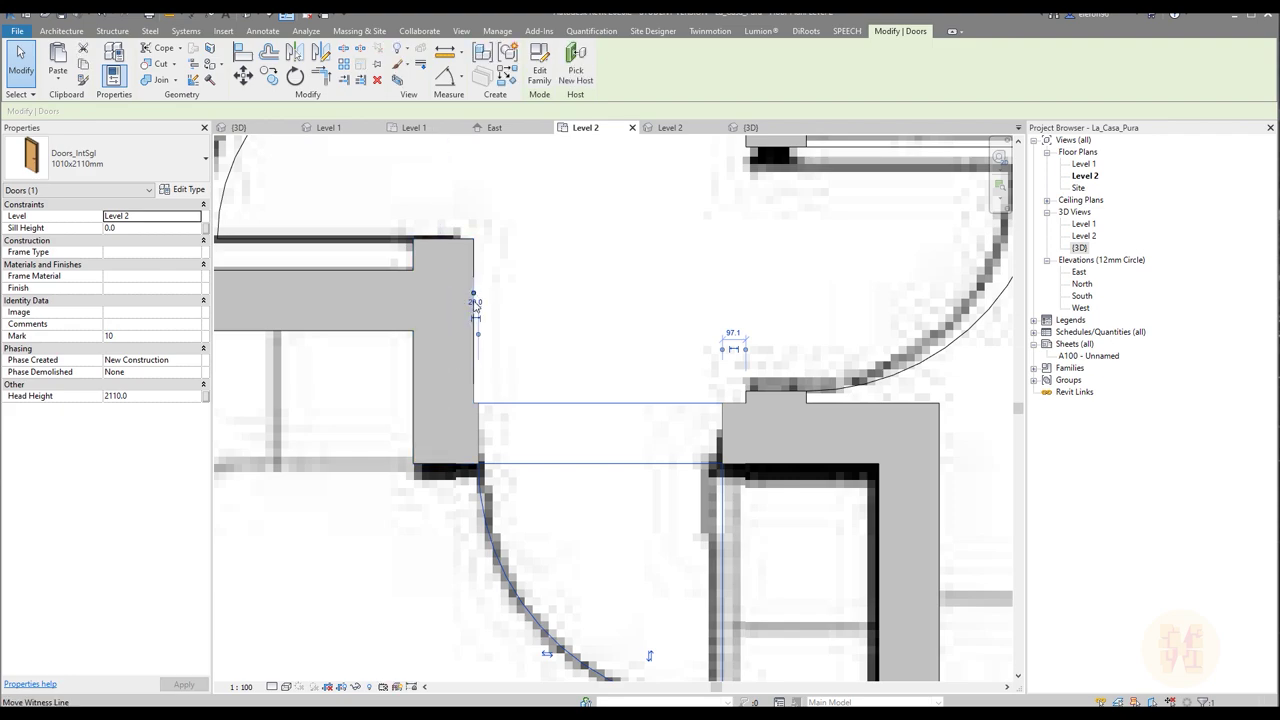
left_click(476, 306)
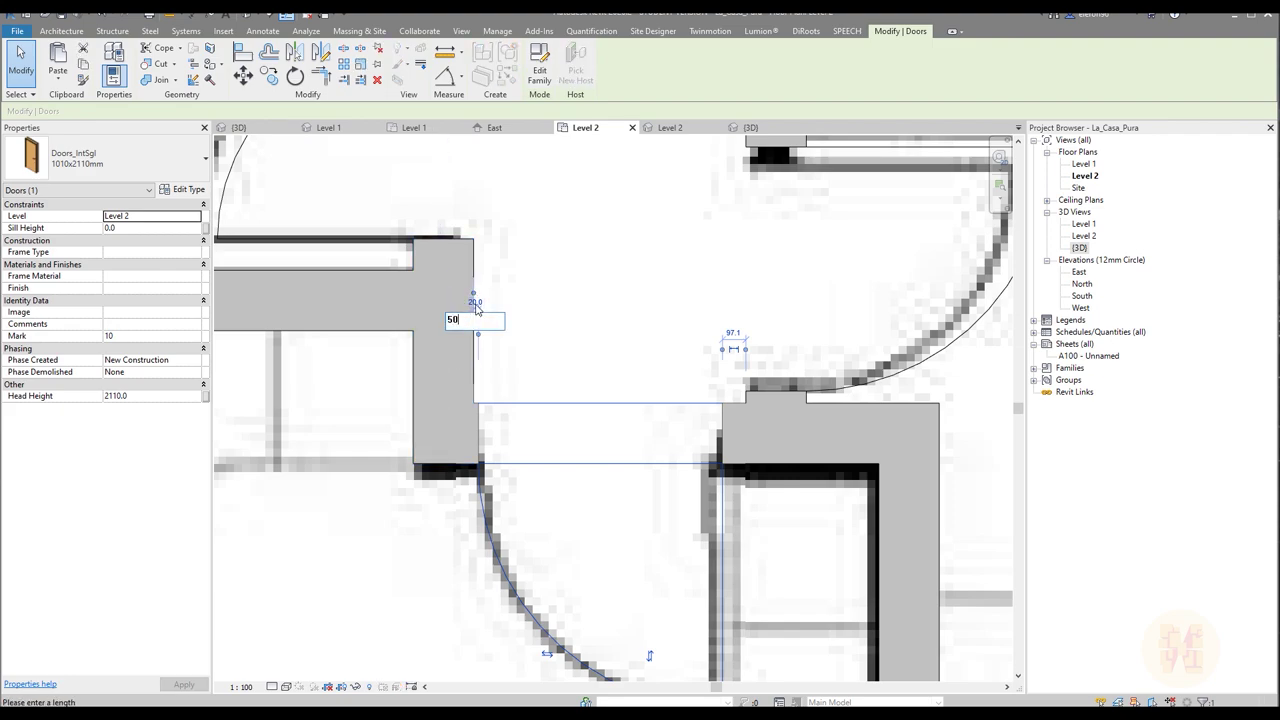
type("50")
key("Return")
key("Escape")
scroll(686, 452, "down", 4)
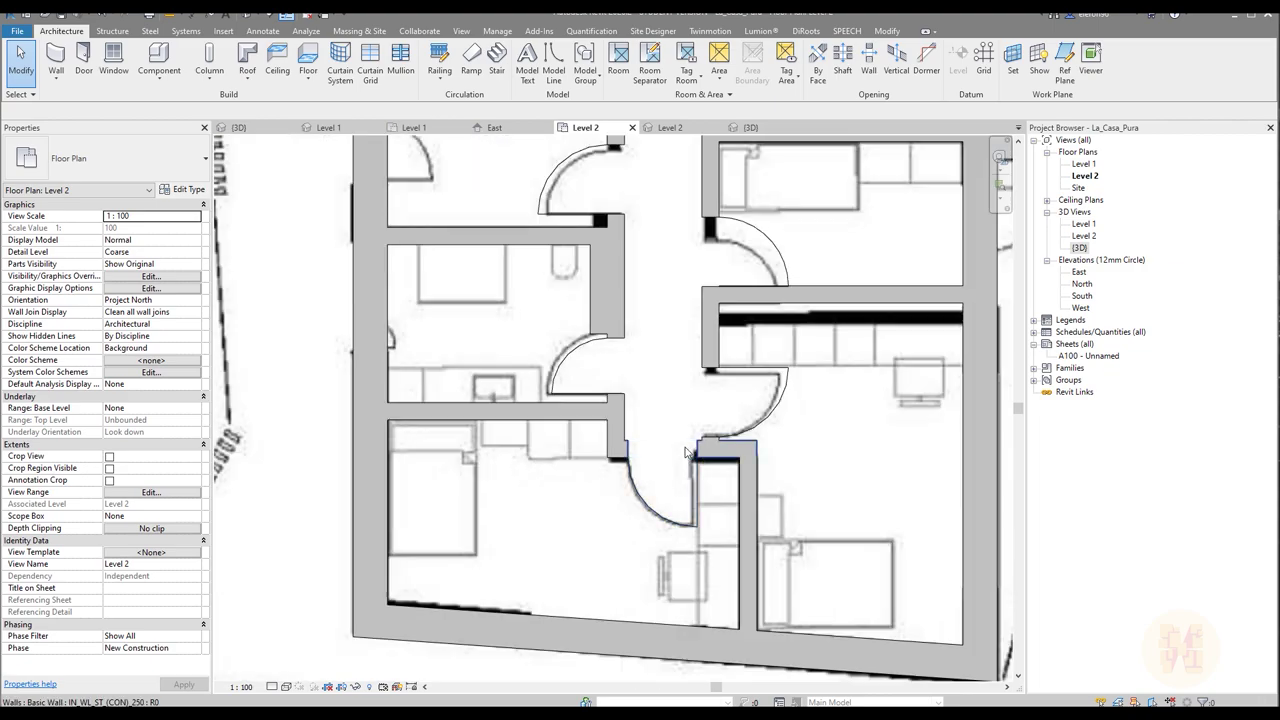
Step: Measure the northwest room's door from the face of the partition south of it and set that distance to 150 mm
scroll(686, 452, "down", 2)
scroll(591, 449, "up", 6)
left_click(591, 449)
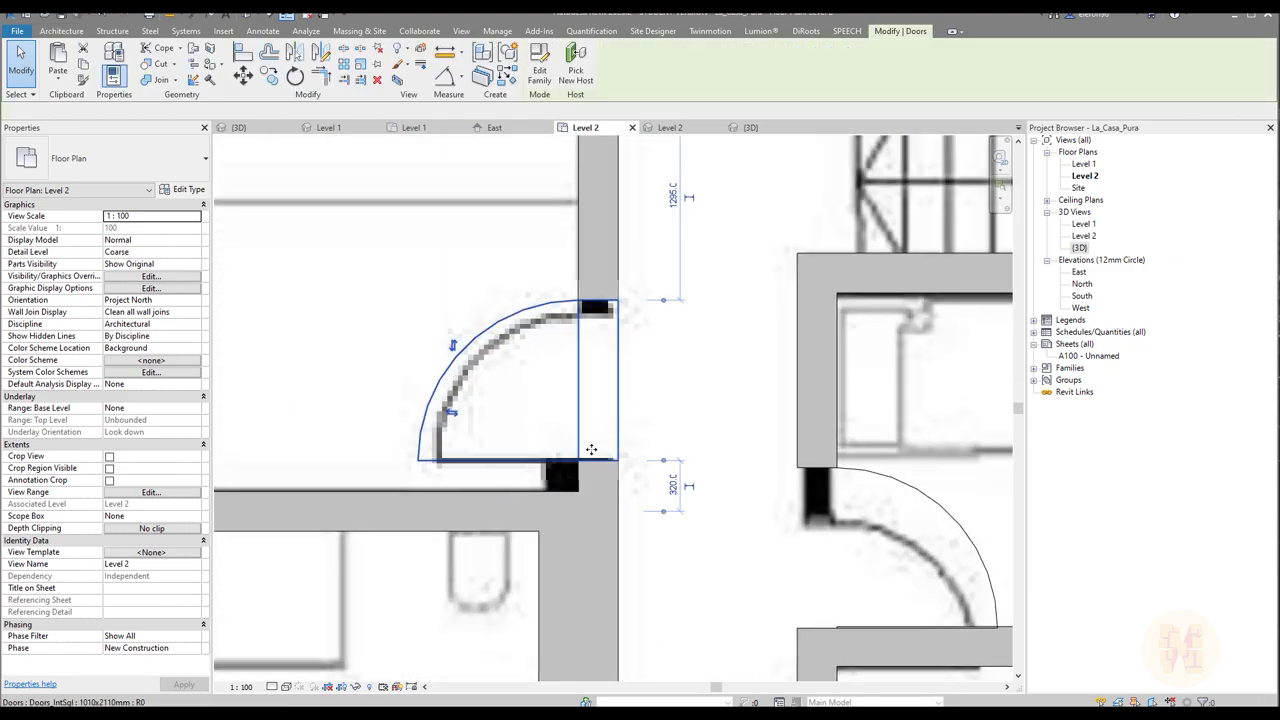
left_click_drag(663, 512, 543, 493)
left_click(675, 475)
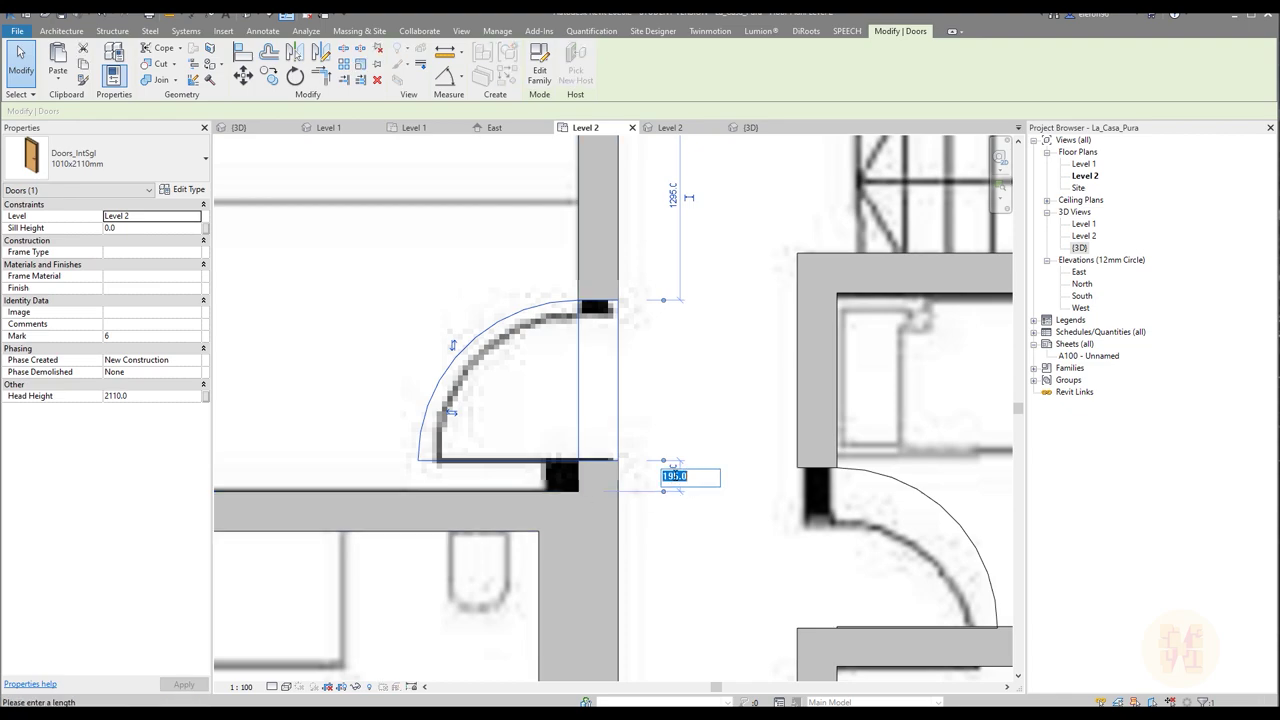
type("150")
key("Return")
key("Escape")
scroll(664, 482, "down", 2)
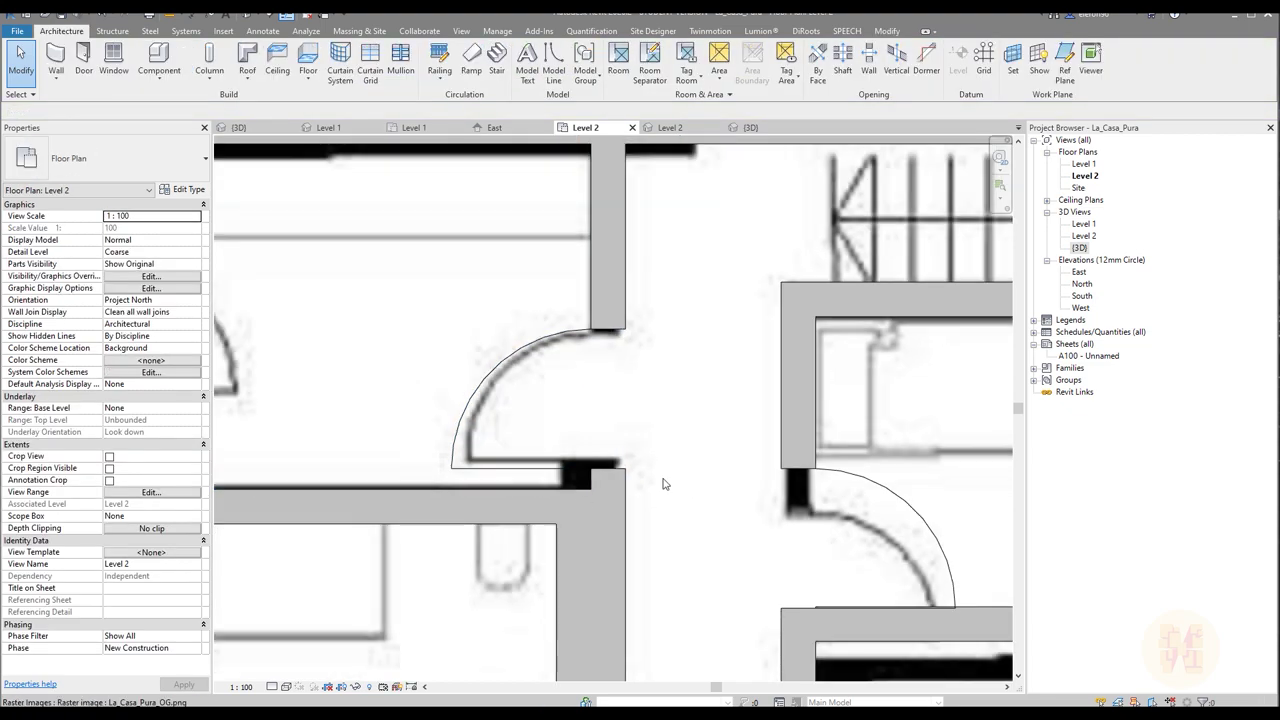
Step: Shift the northeast bedroom's door north and set its distance from the partition face south of it to 50 mm
middle_click_drag(884, 547, 641, 474)
scroll(640, 474, "up", 3)
left_click(450, 413)
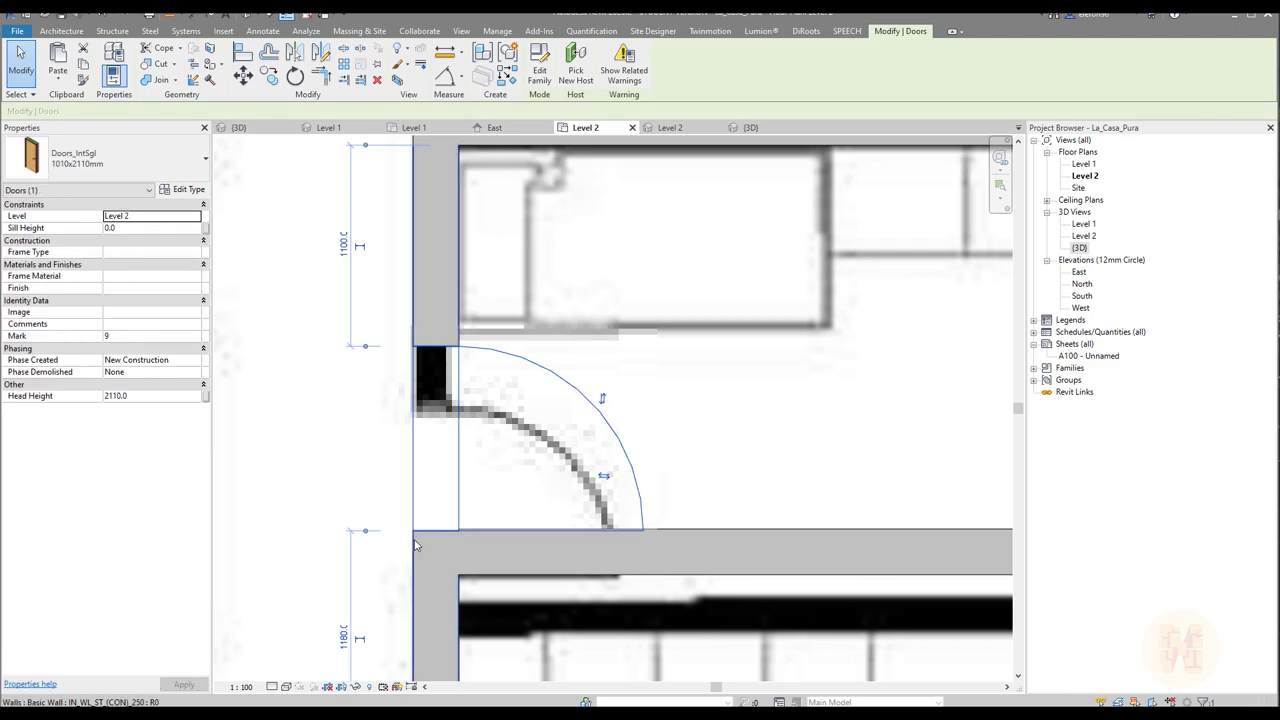
left_click_drag(450, 413, 493, 397)
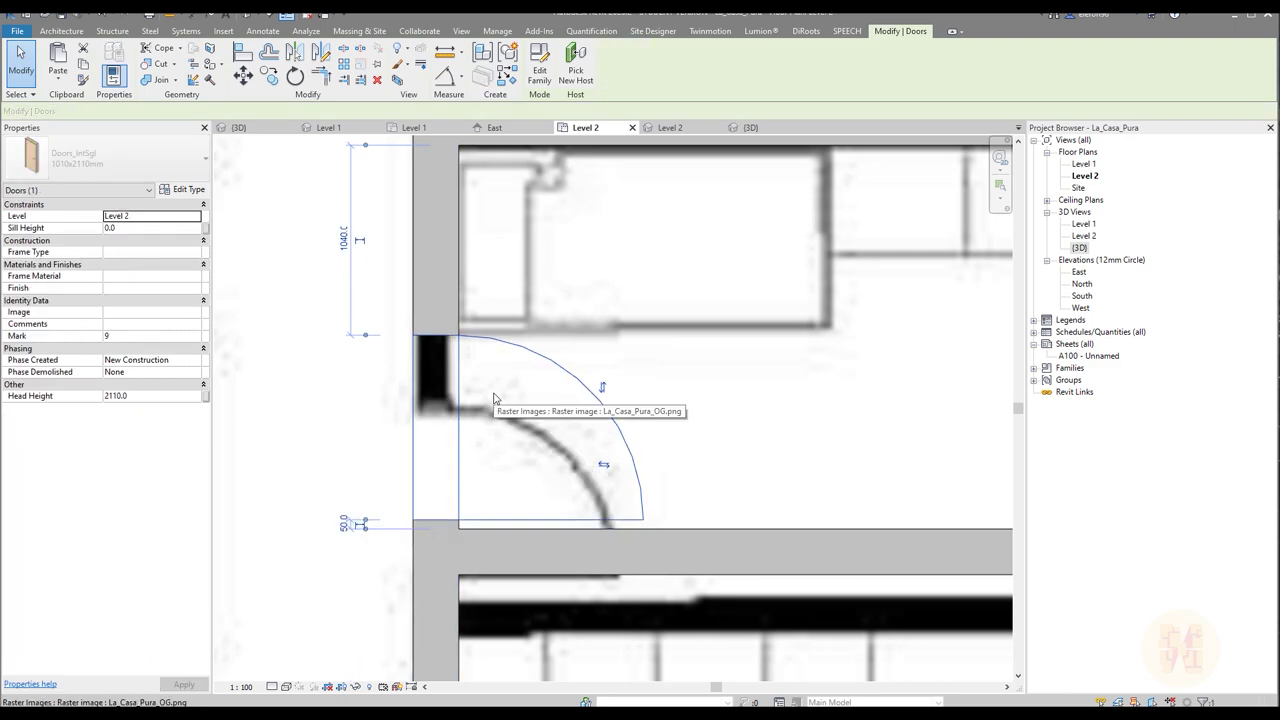
left_click(341, 523)
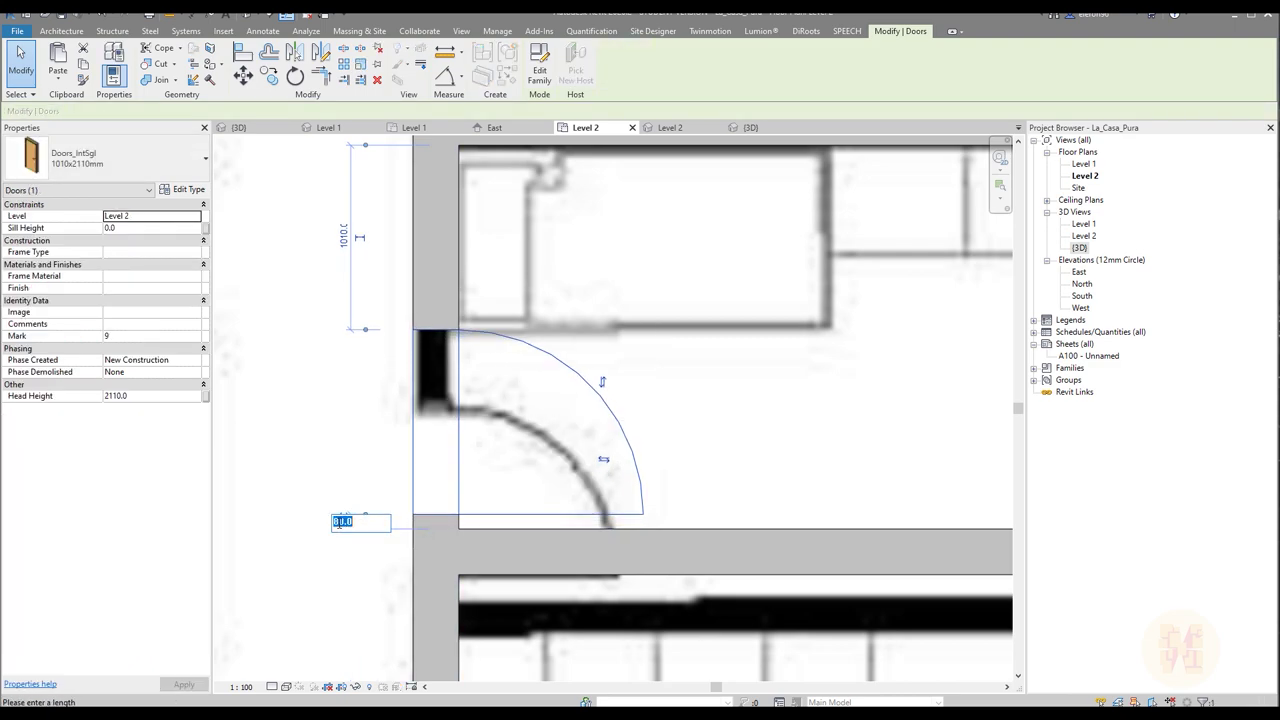
type("50")
key("Return")
key("Escape")
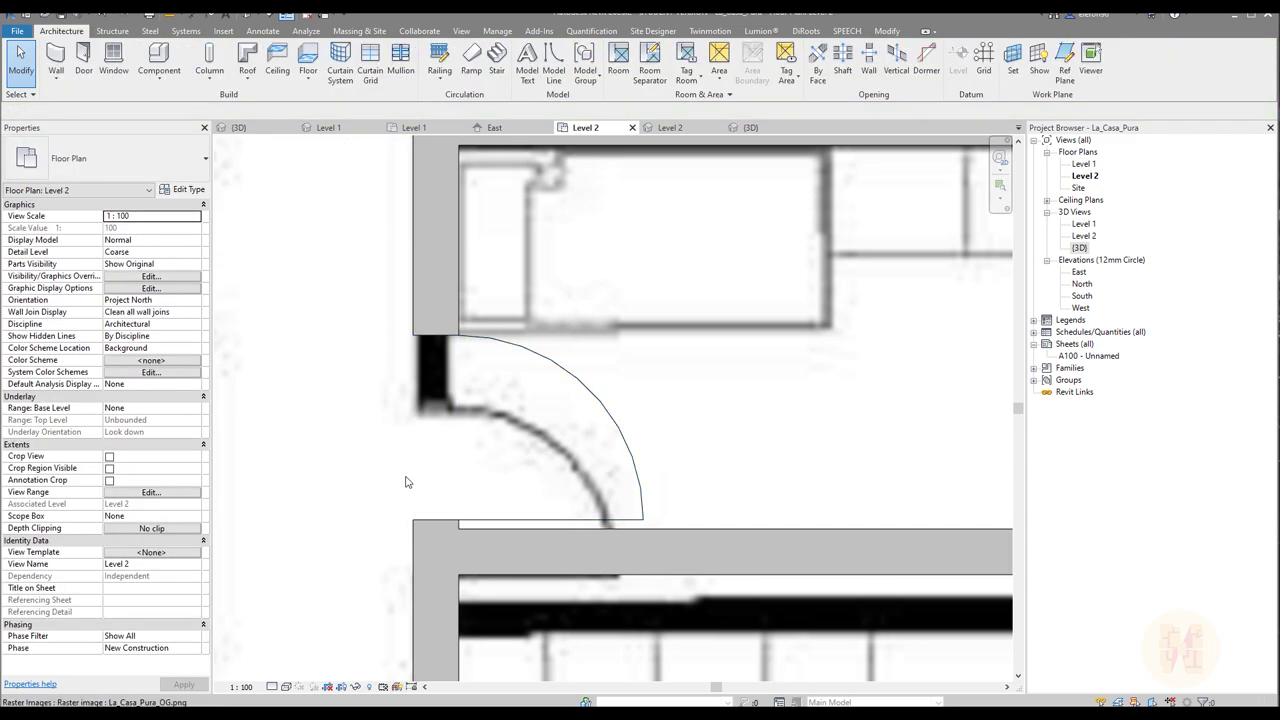
Step: Set the Level 2 floor plan's detail level to Medium to reveal the underlying plan image through the walls
scroll(405, 482, "down", 4)
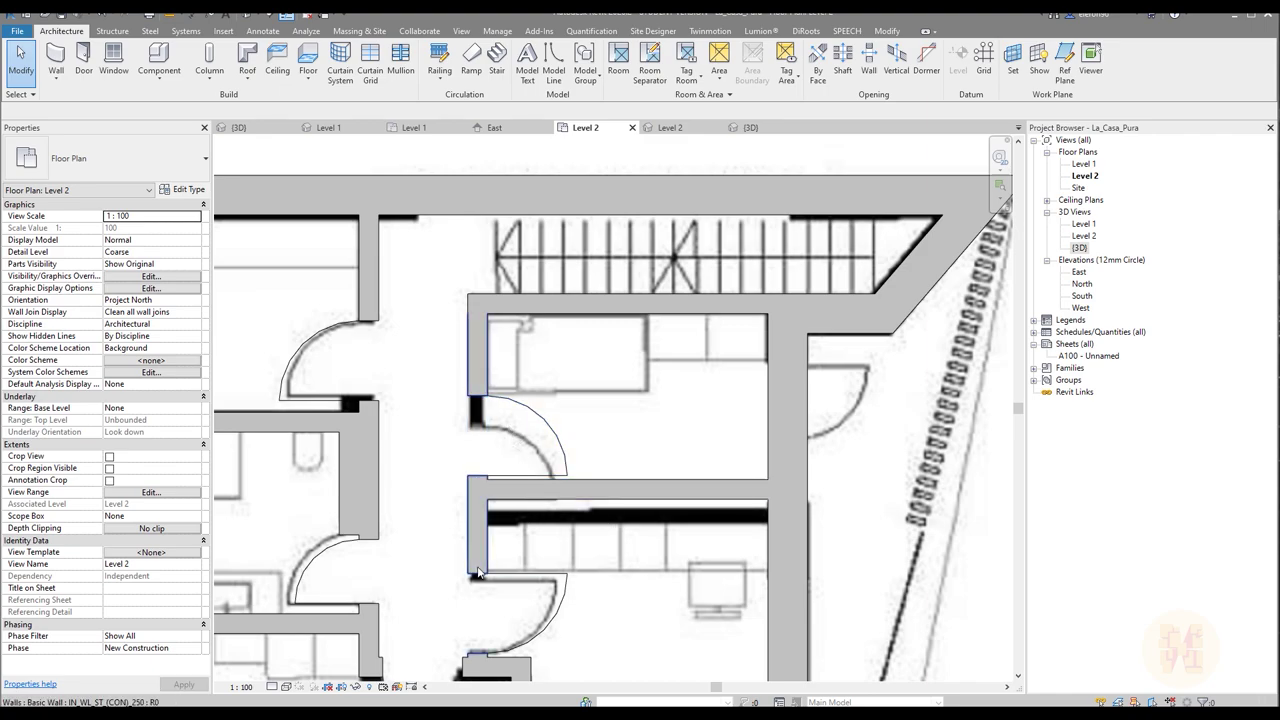
middle_click_drag(587, 610, 579, 556)
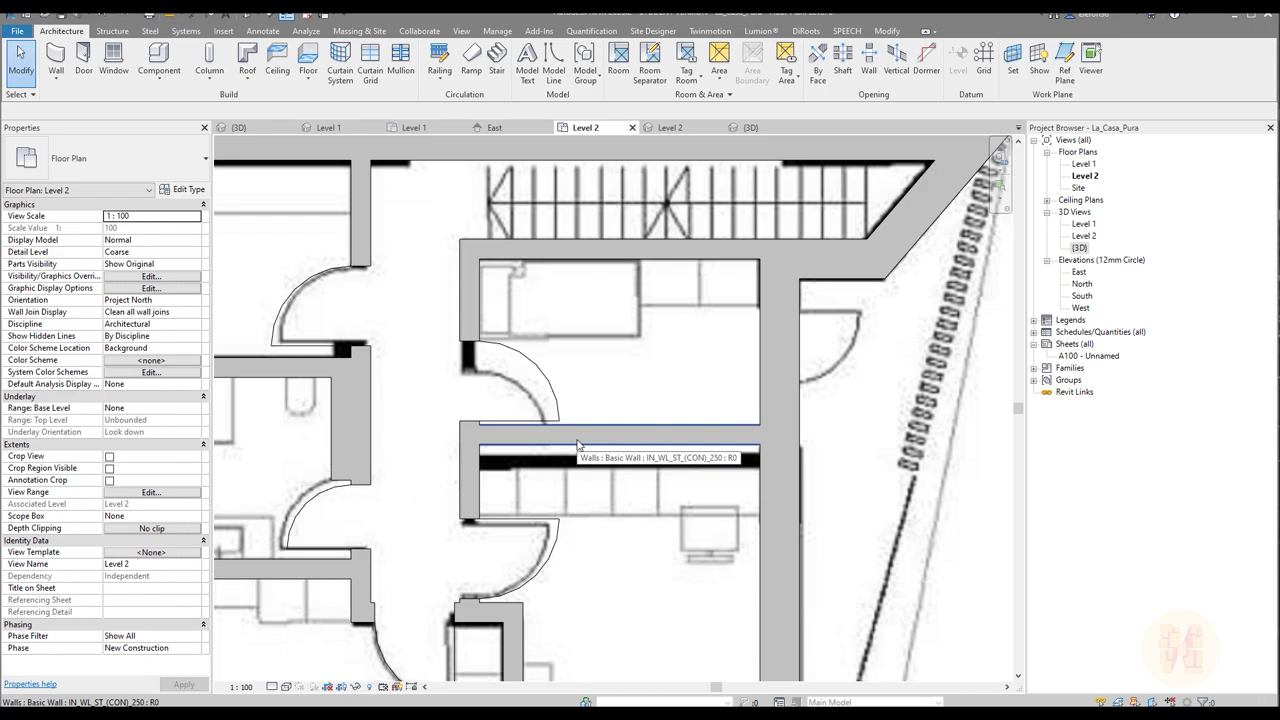
scroll(488, 400, "down", 2)
middle_click_drag(376, 620, 501, 458)
middle_click_drag(400, 165, 515, 294)
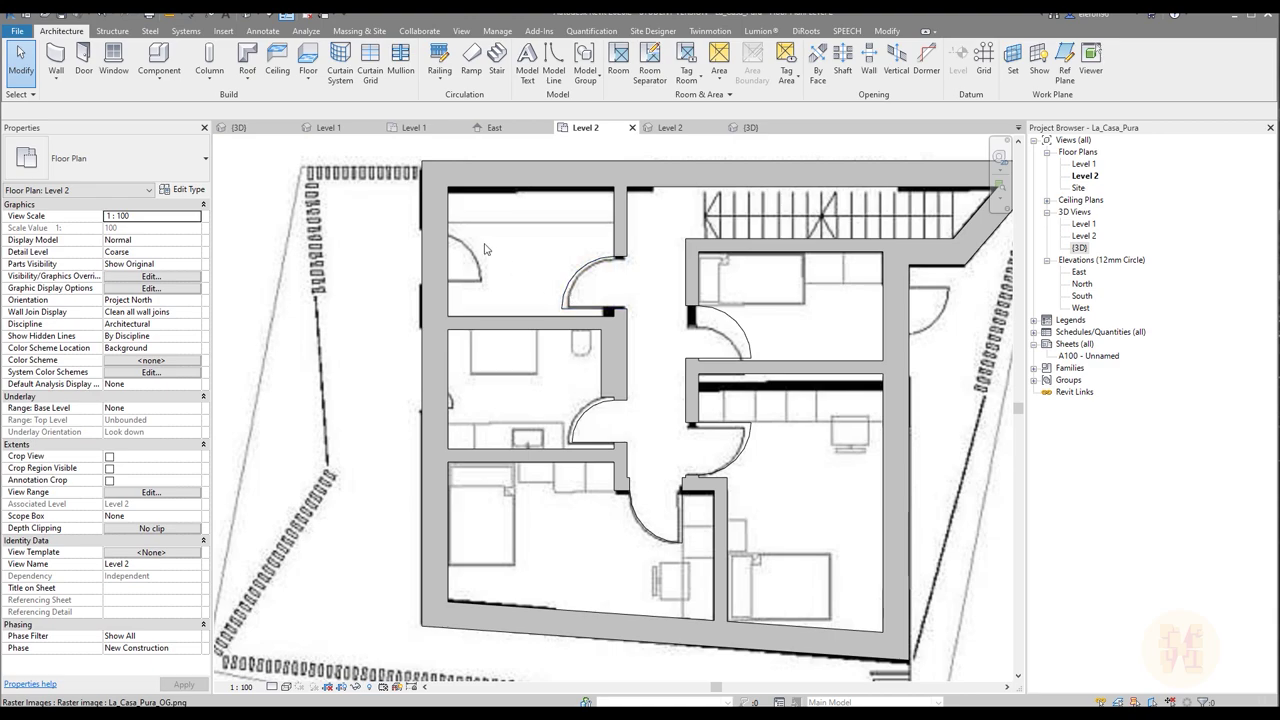
middle_click_drag(702, 315, 528, 210)
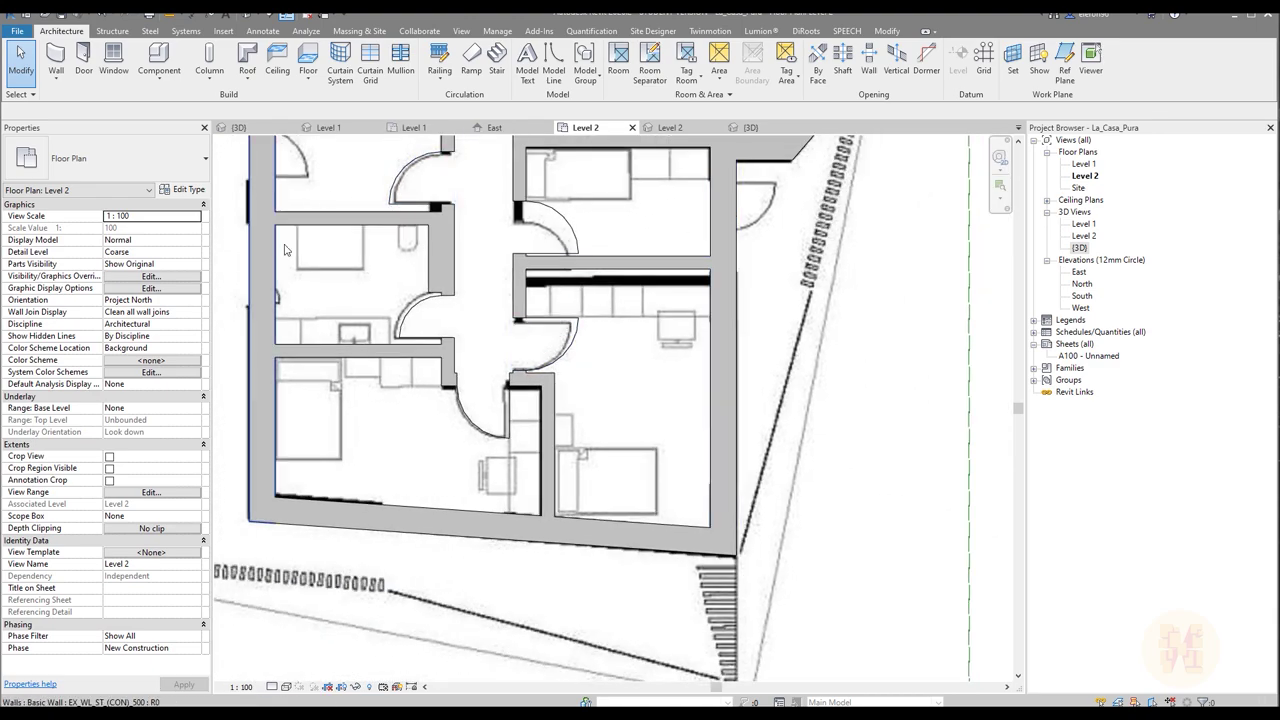
left_click(271, 687)
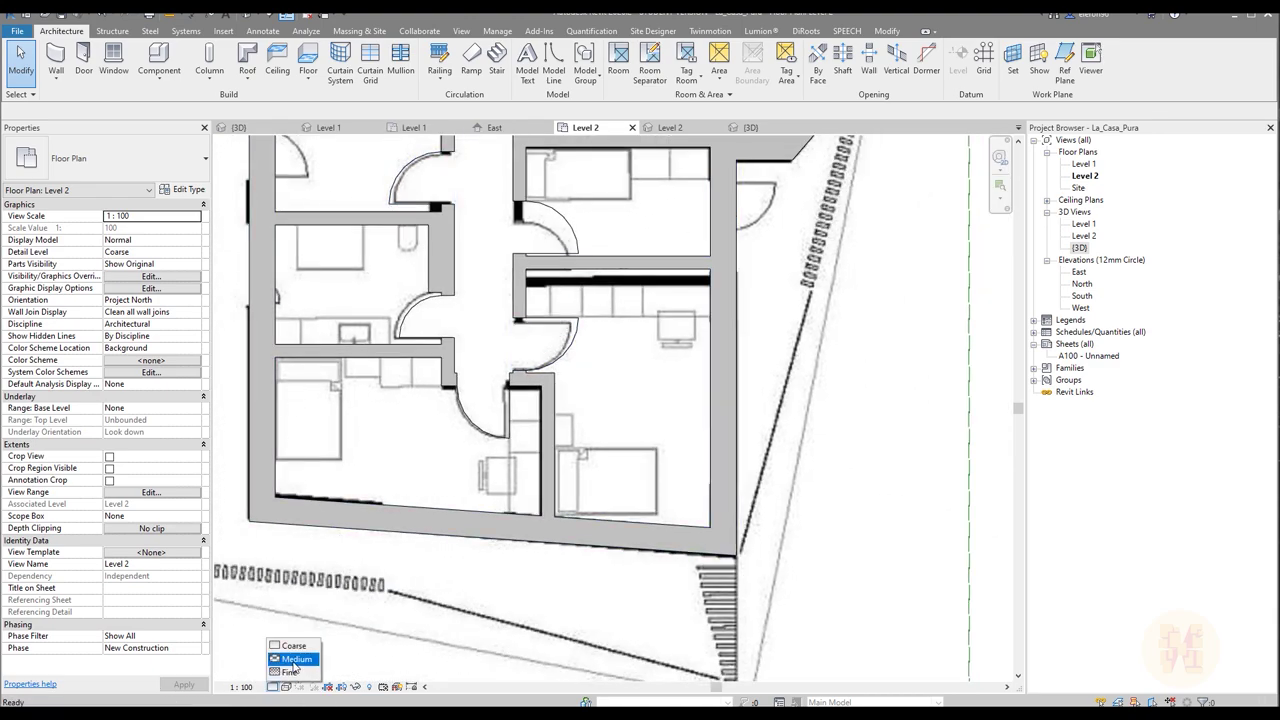
left_click(294, 661)
Step: Examine the window and door openings that the underlying plan shows in the Level 2 exterior walls
scroll(446, 532, "up", 2)
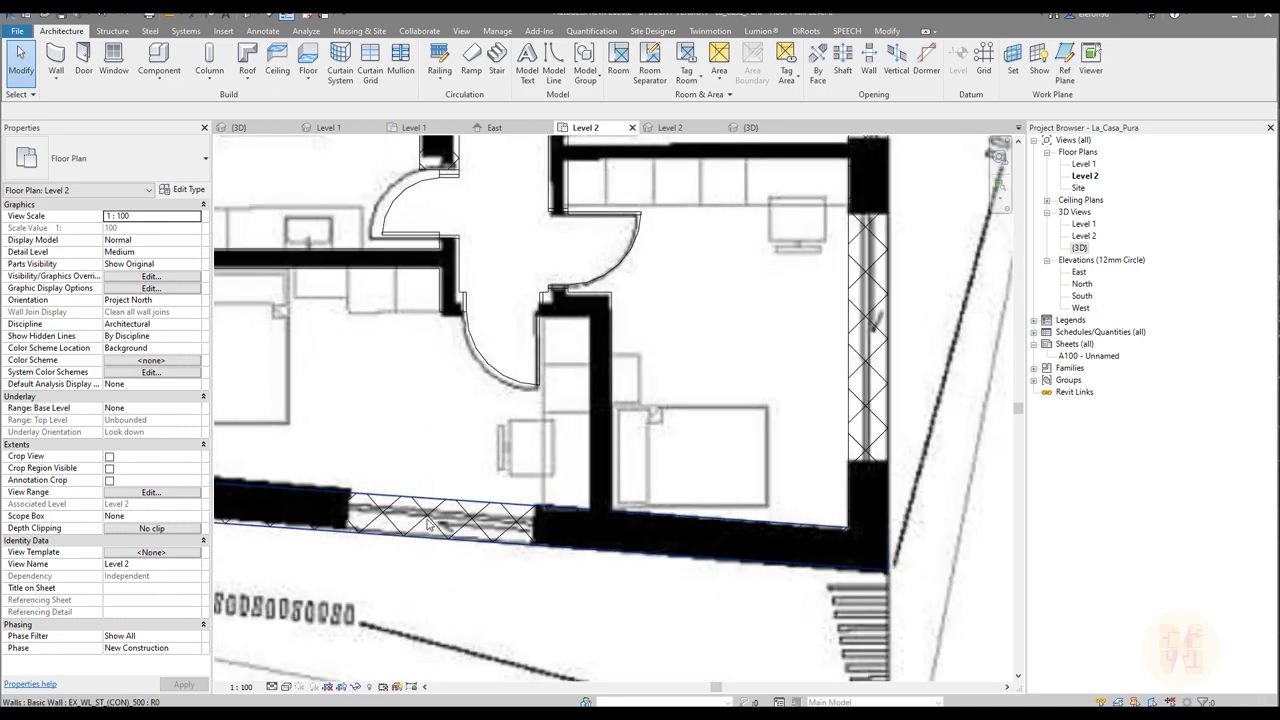
middle_click_drag(430, 525, 545, 508)
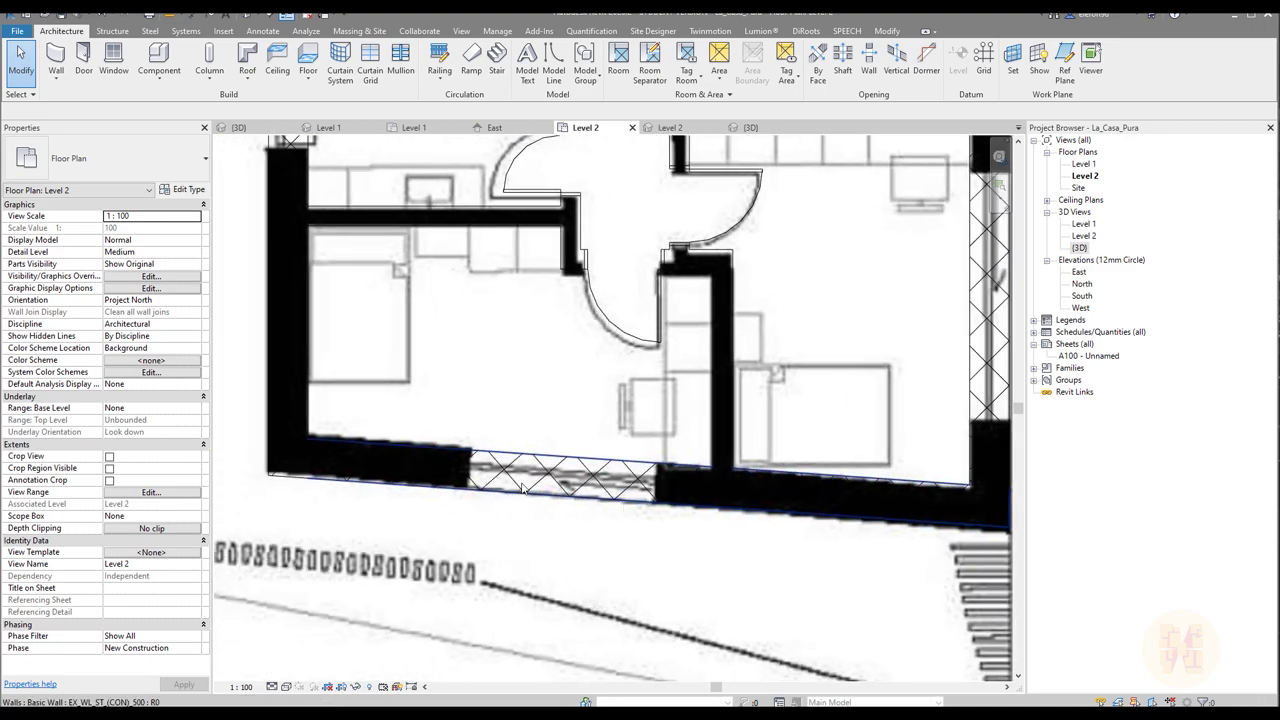
middle_click_drag(387, 285, 420, 597)
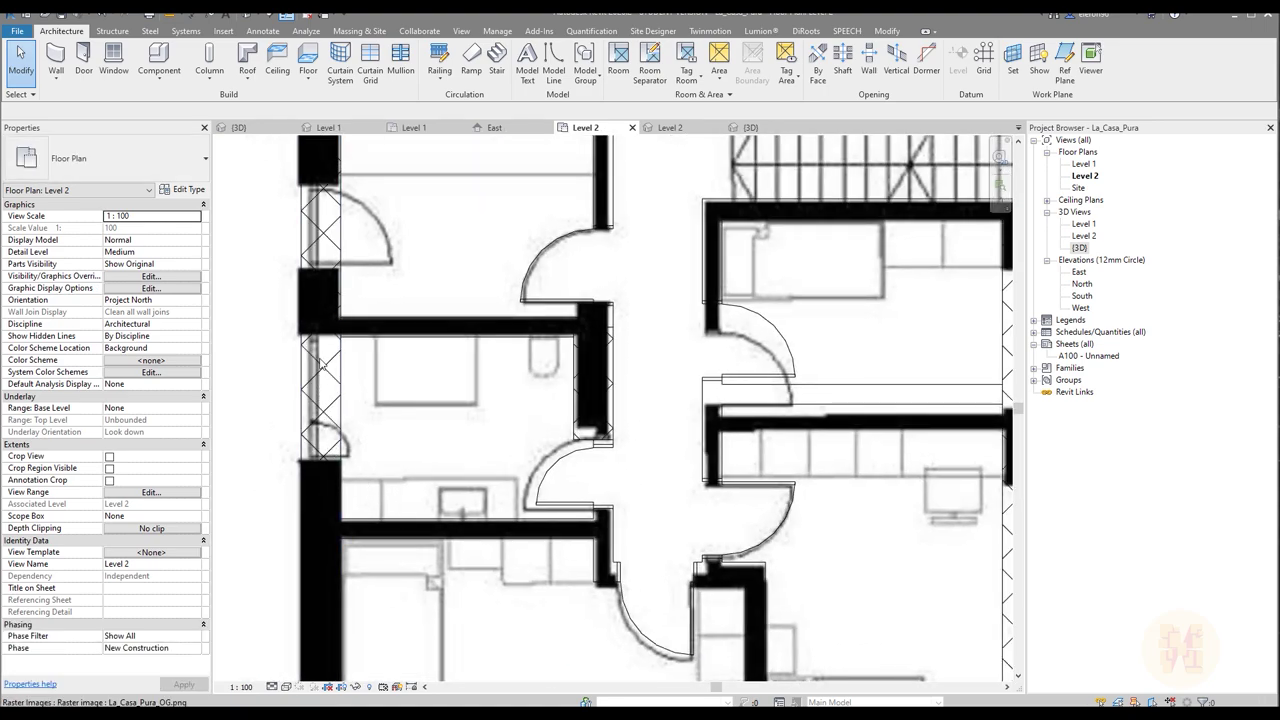
middle_click_drag(453, 321, 466, 453)
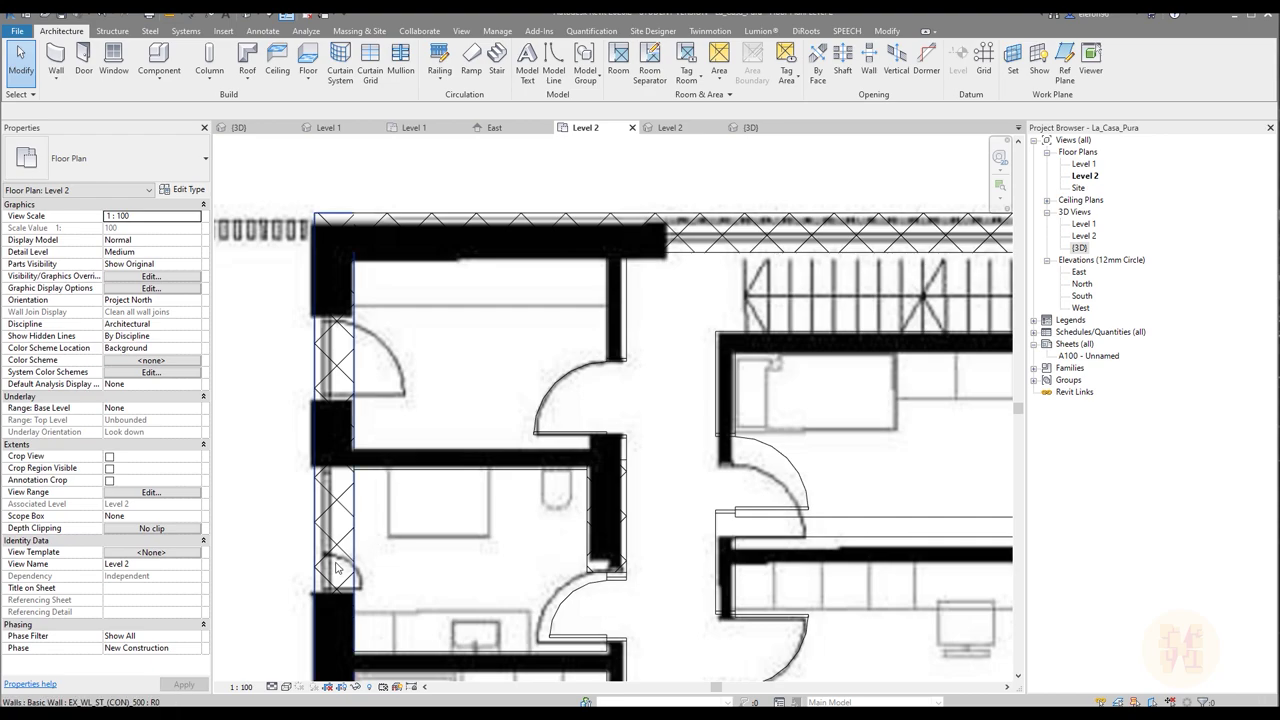
middle_click_drag(361, 493, 375, 403)
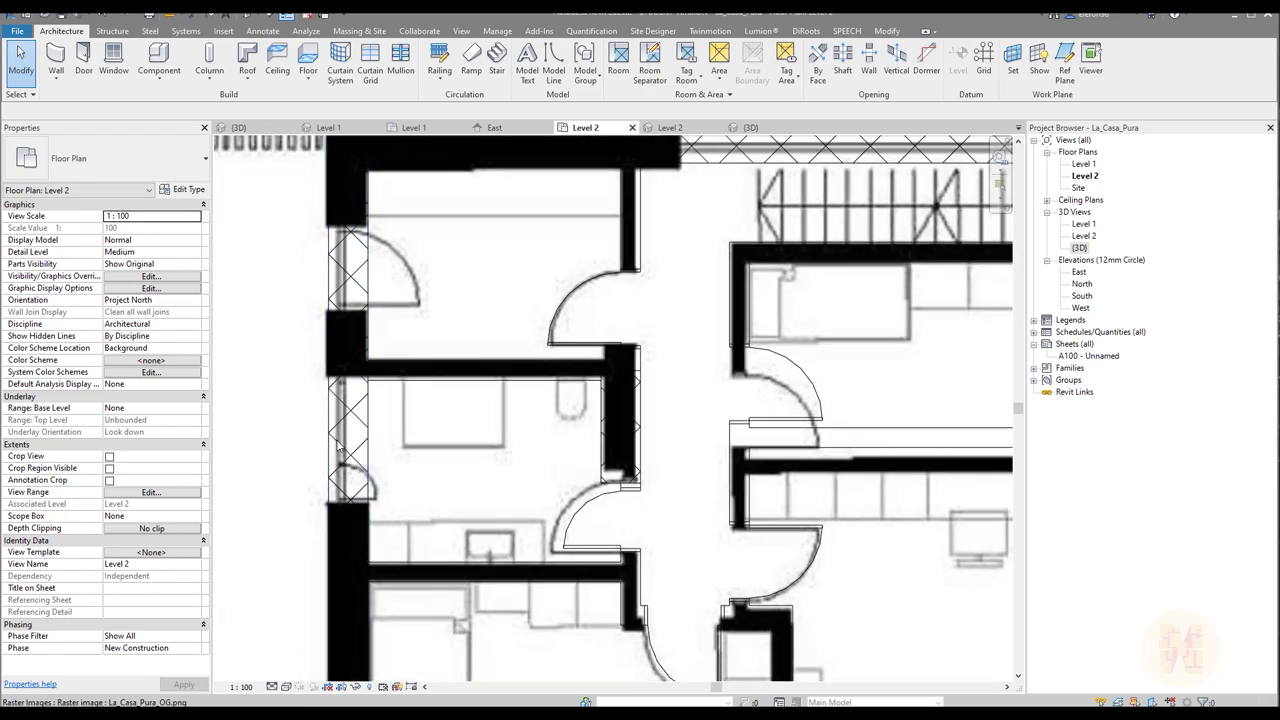
middle_click_drag(355, 347, 368, 440)
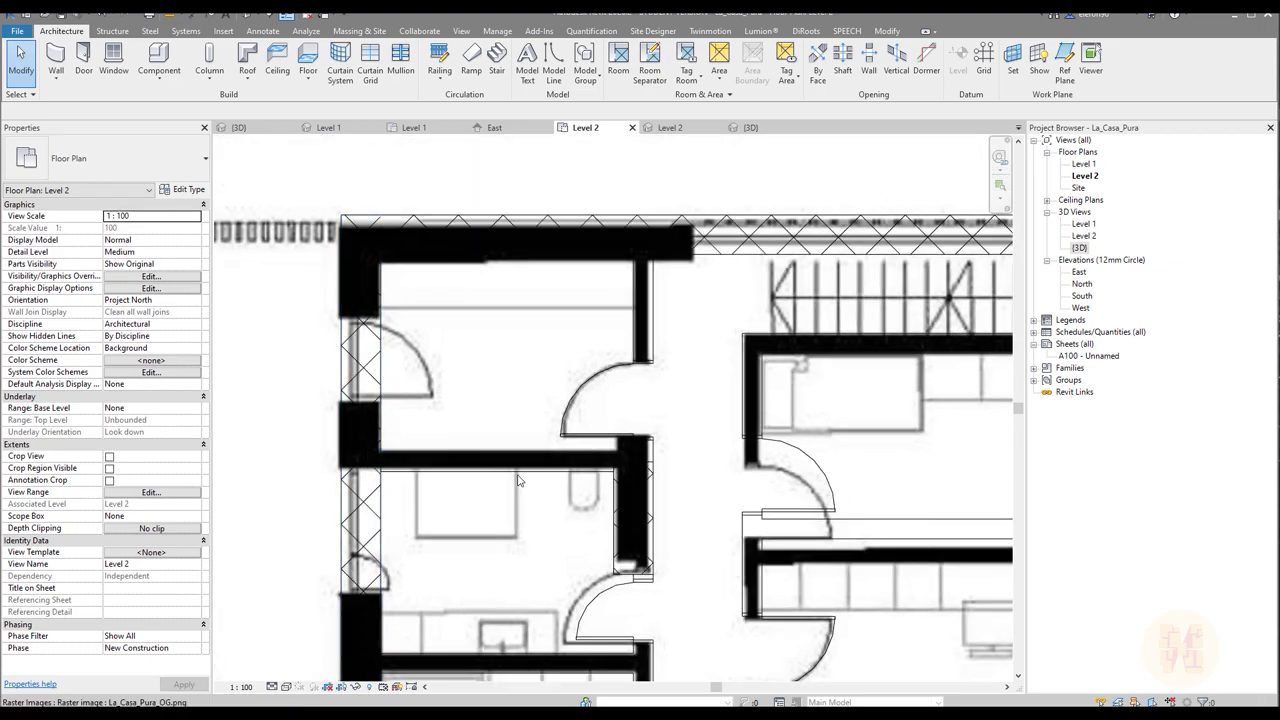
middle_click_drag(852, 547, 603, 469)
middle_click_drag(740, 483, 537, 408)
scroll(506, 443, "down", 1)
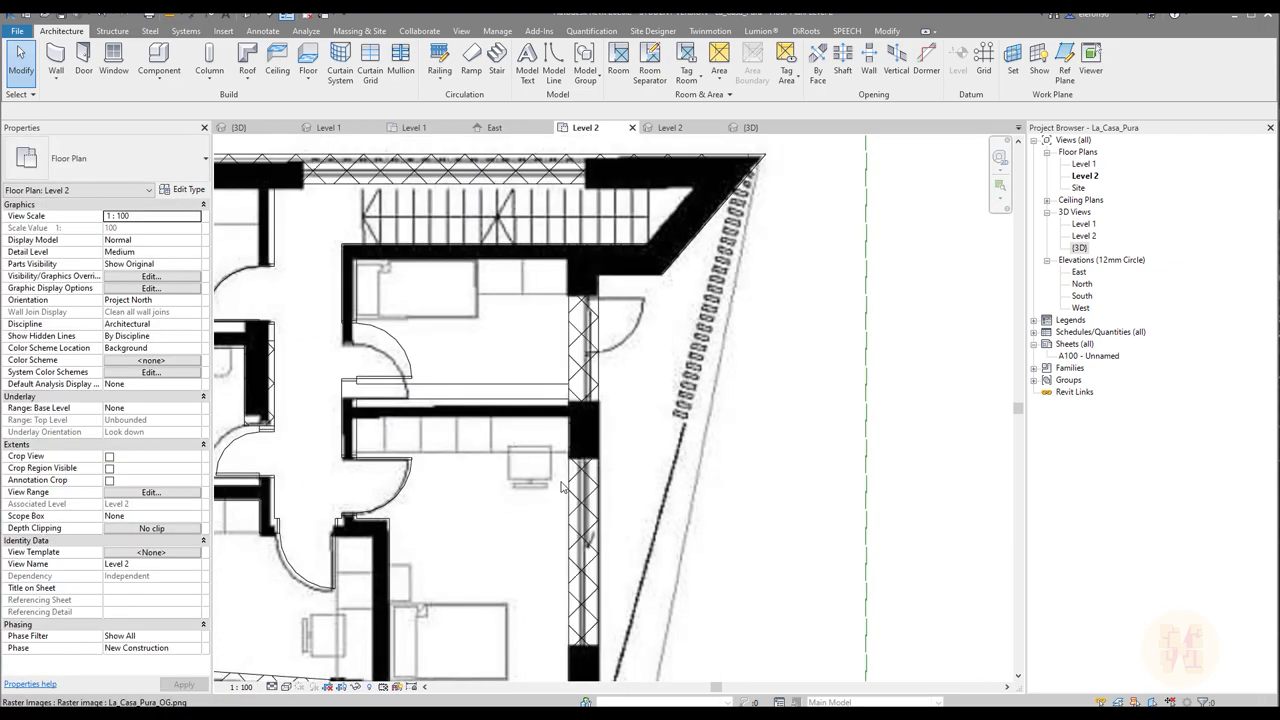
middle_click_drag(494, 496, 609, 369)
scroll(603, 364, "down", 1)
scroll(603, 364, "down", 1)
middle_click_drag(560, 417, 734, 352)
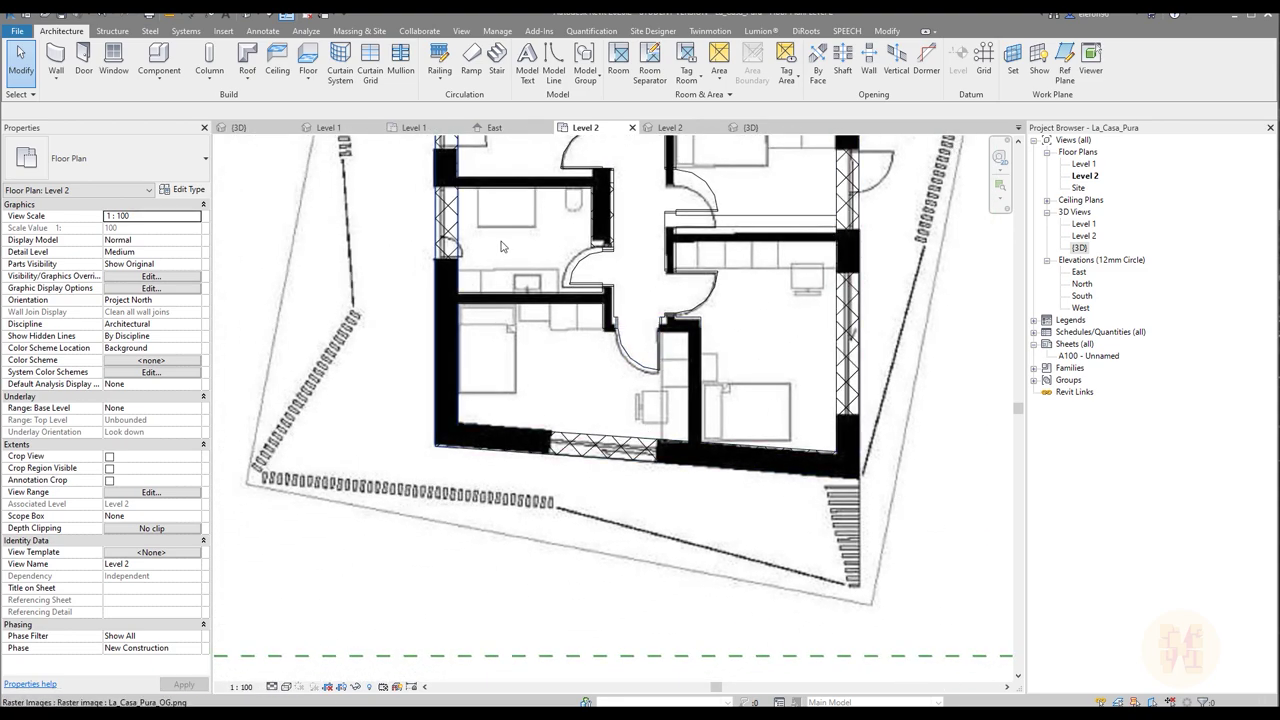
Step: Open the Level 1 floor plan, passing through the Level 1 3D view
left_click(333, 127)
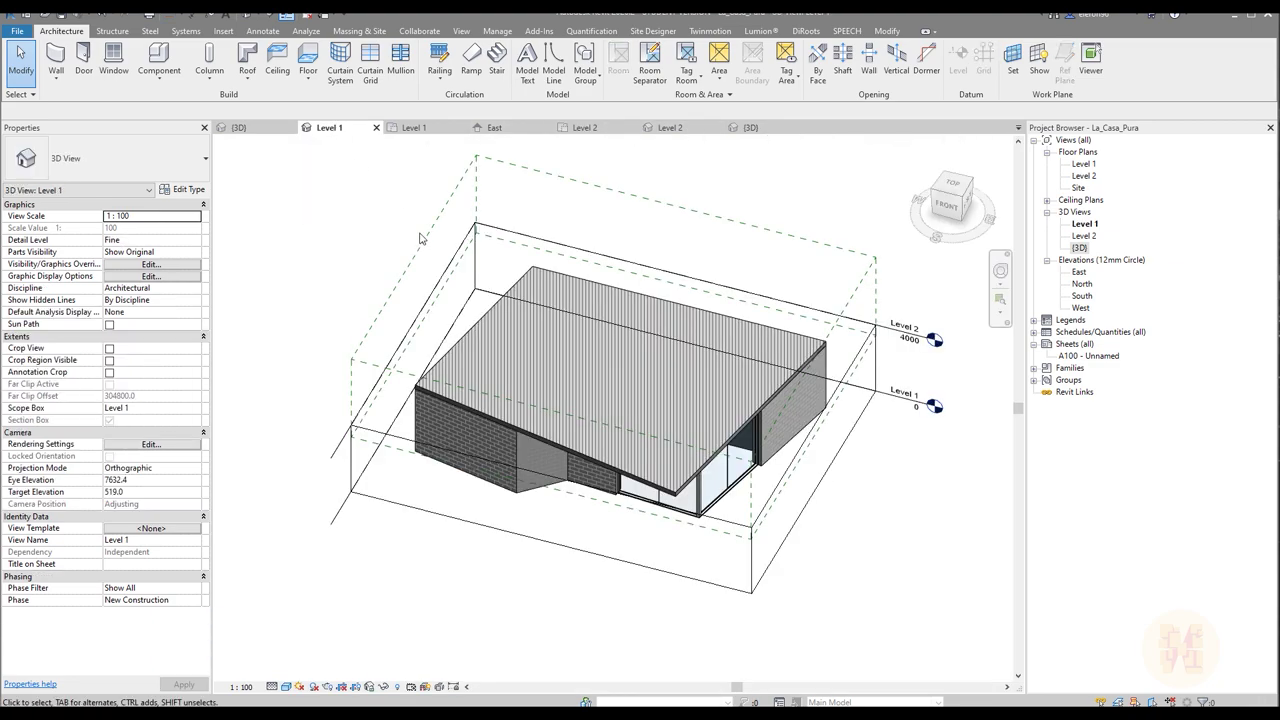
left_click(413, 127)
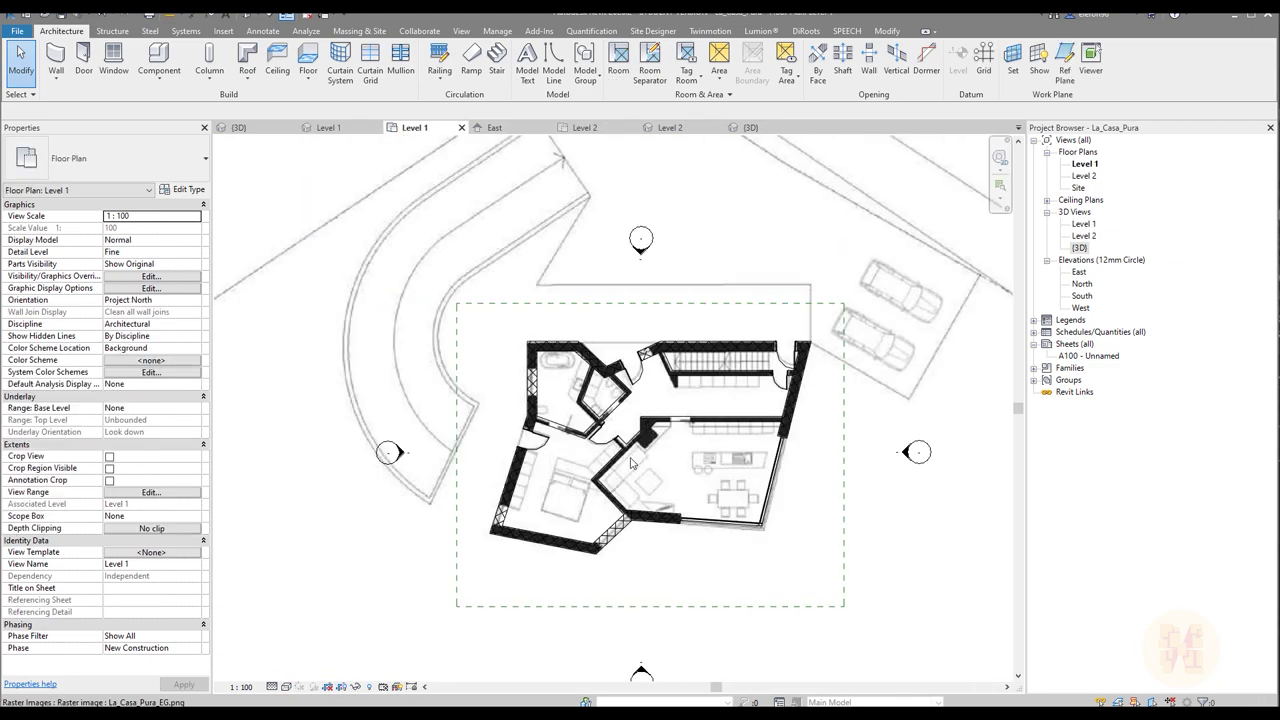
scroll(612, 455, "up", 4)
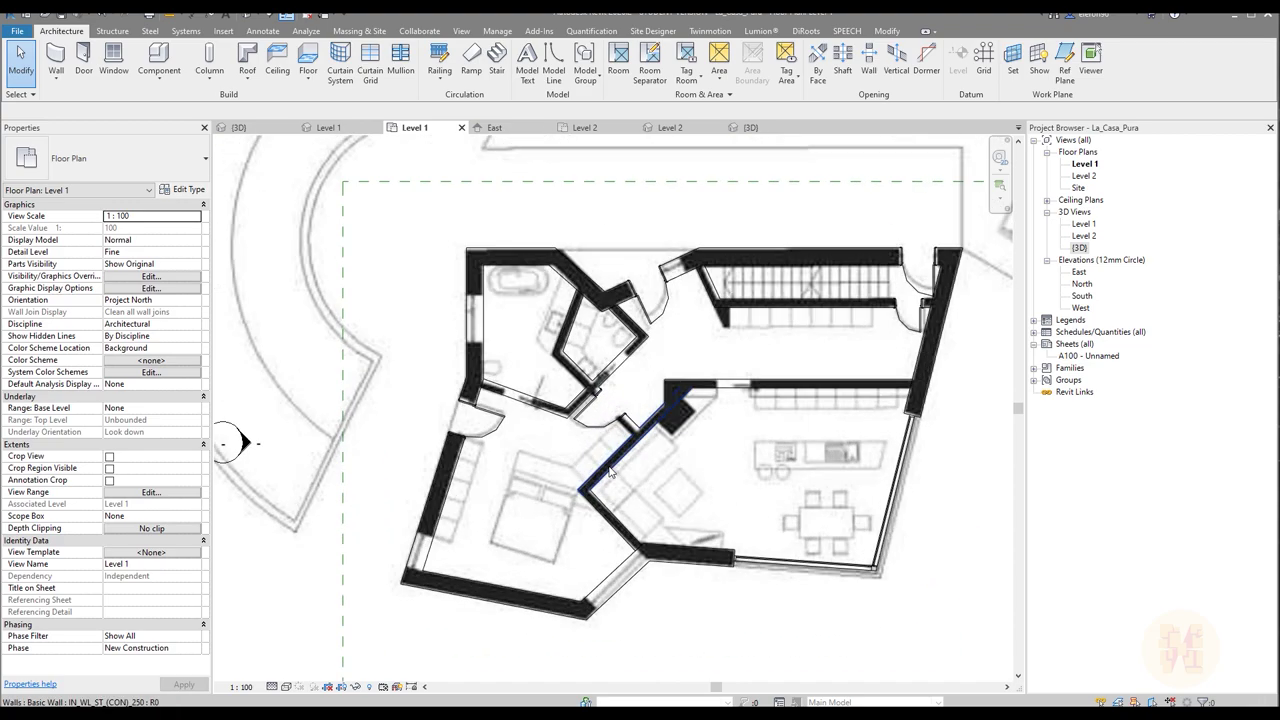
Step: Start a Floor_Timber_22Cbd-225Joist floor on Level 1 and pick boundary lines along the centrelines of the west and south exterior walls
left_click(308, 55)
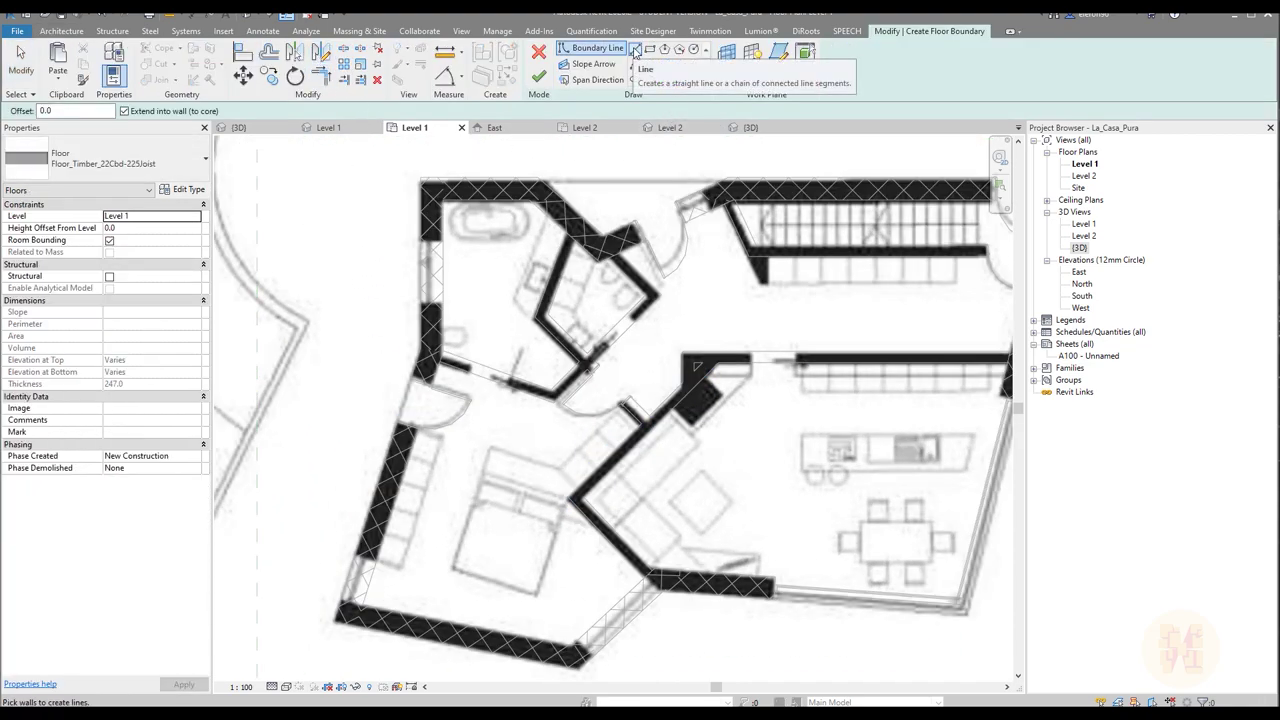
left_click(663, 79)
scroll(443, 216, "up", 3)
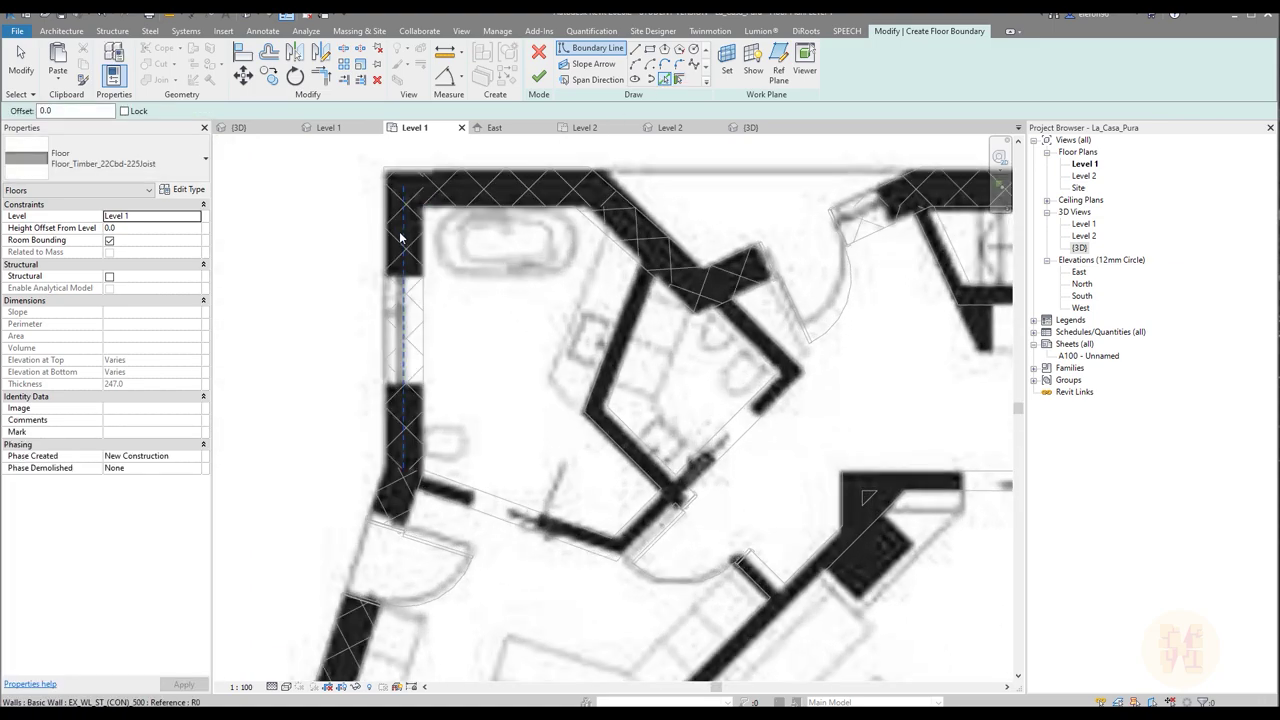
middle_click_drag(509, 438, 513, 217)
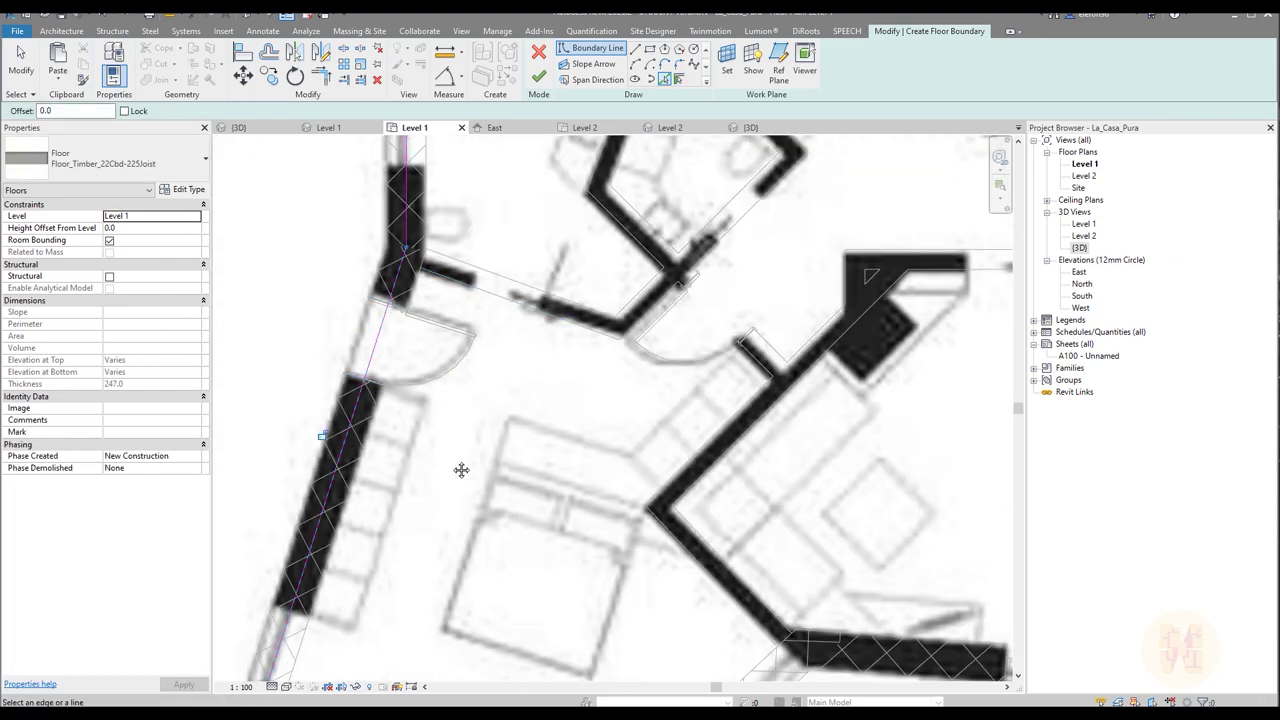
middle_click_drag(461, 470, 521, 235)
middle_click_drag(775, 503, 443, 441)
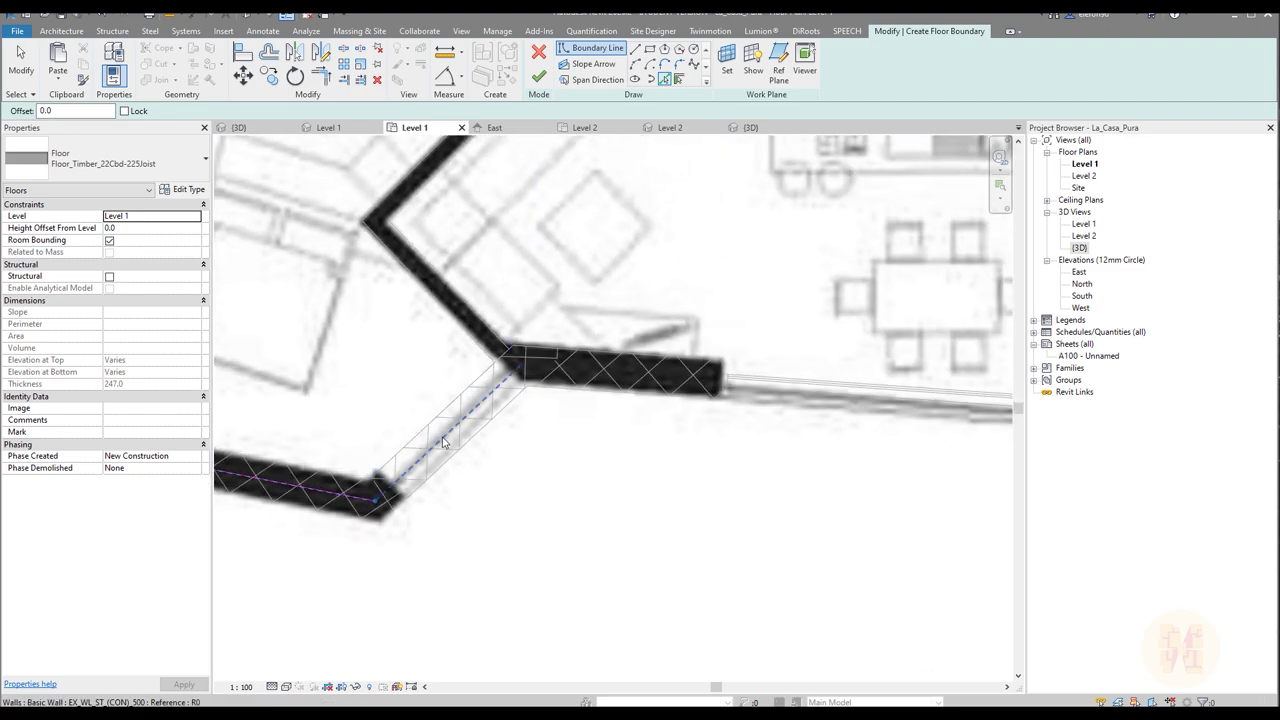
middle_click_drag(801, 437, 331, 426)
middle_click_drag(449, 432, 475, 546)
middle_click_drag(686, 295, 704, 422)
Step: Add floor boundary lines along the centrelines of the east and north exterior walls, including the angled walls around the entrance recess
left_click(717, 246)
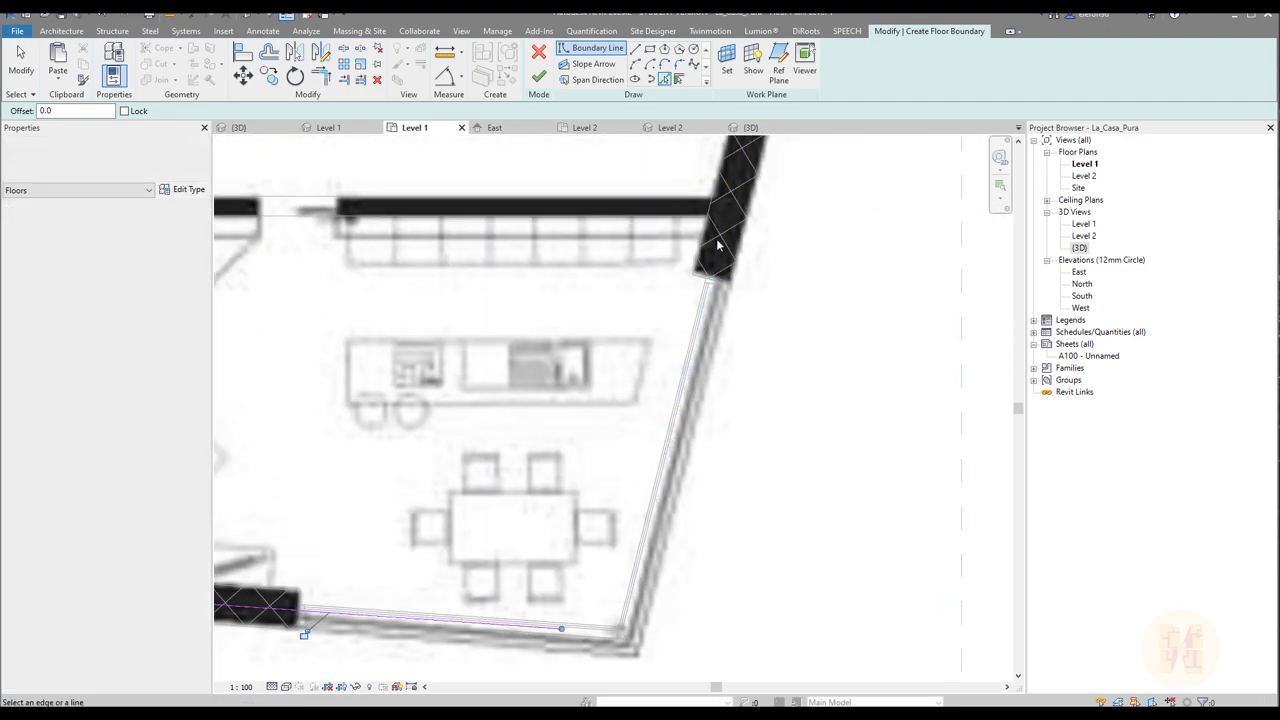
scroll(757, 386, "down", 2)
scroll(762, 262, "up", 3)
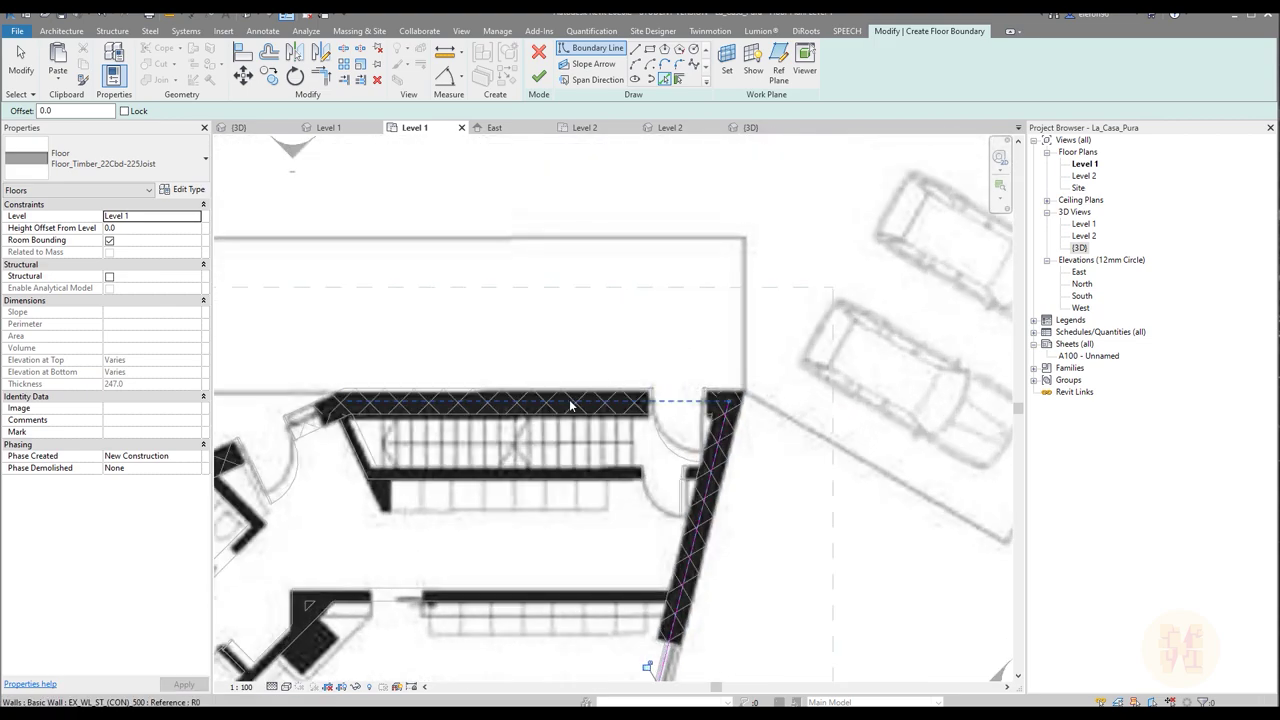
middle_click_drag(367, 438, 749, 365)
scroll(550, 364, "up", 2)
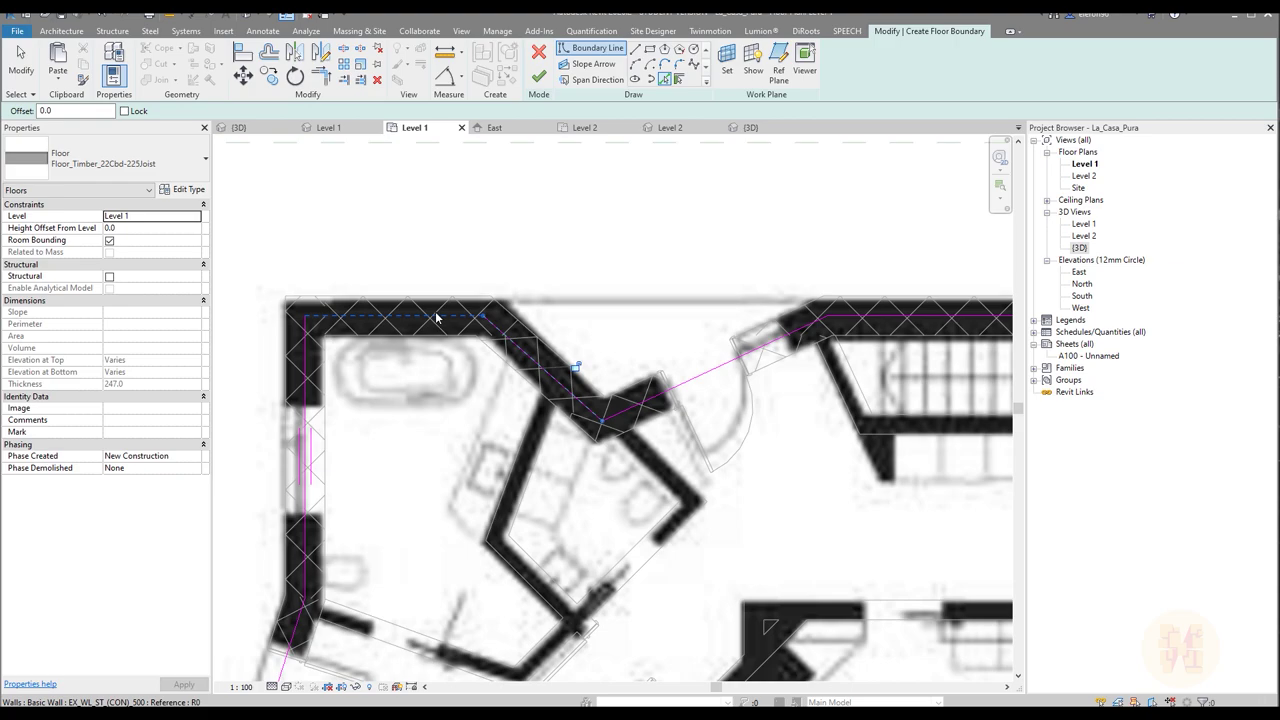
middle_click_drag(585, 335, 564, 353)
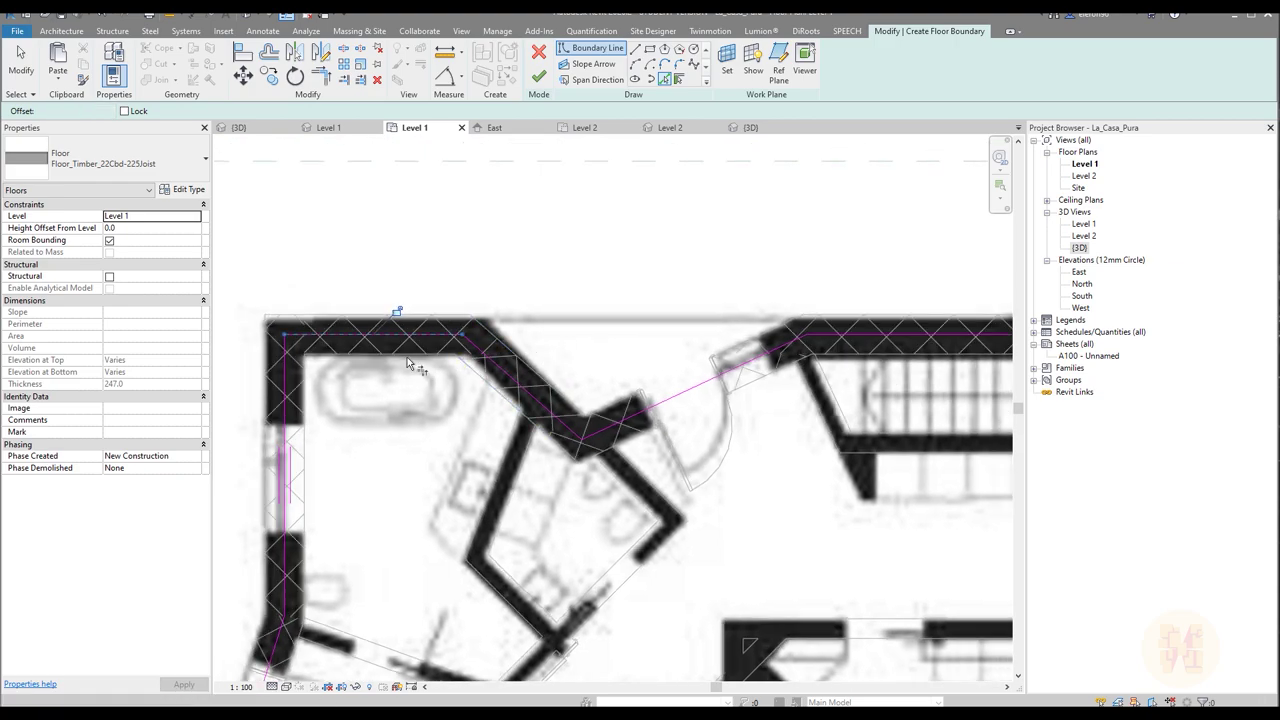
Step: Trim the floor boundary lines together at the building corners into a closed loop and finish the floor
scroll(498, 366, "down", 2)
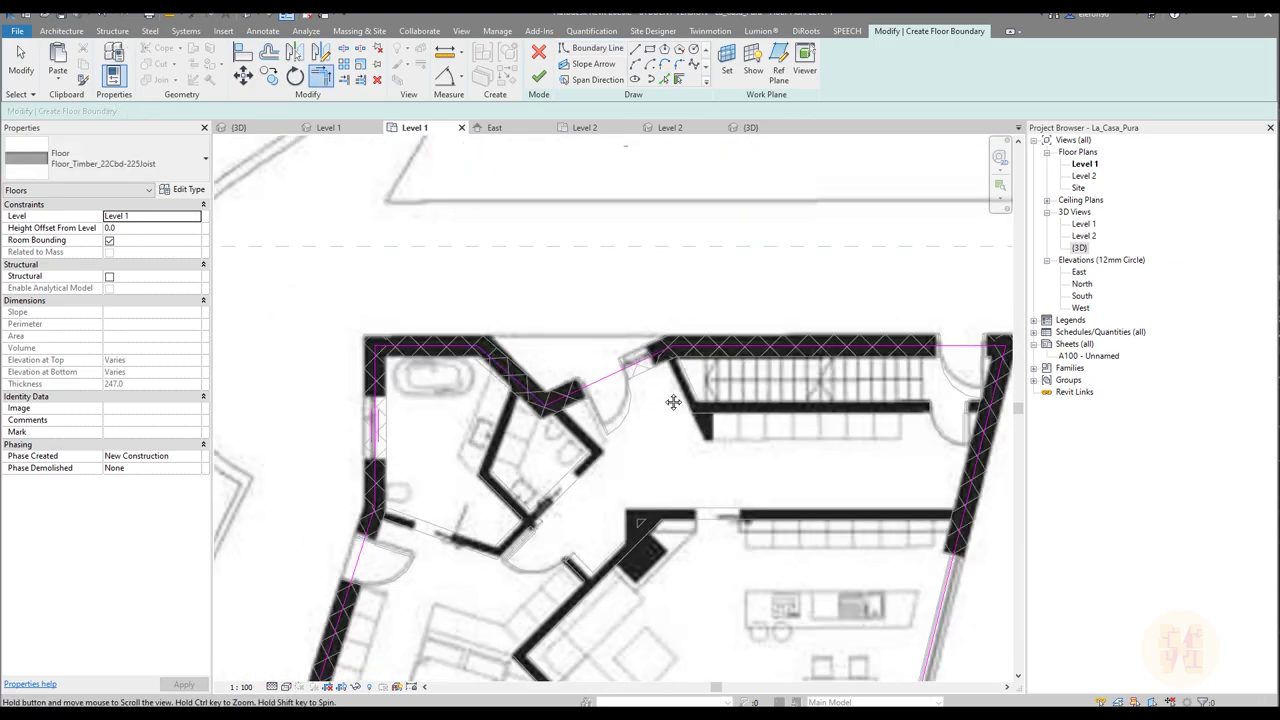
middle_click_drag(674, 400, 443, 313)
left_click(722, 263)
middle_click_drag(720, 551, 741, 347)
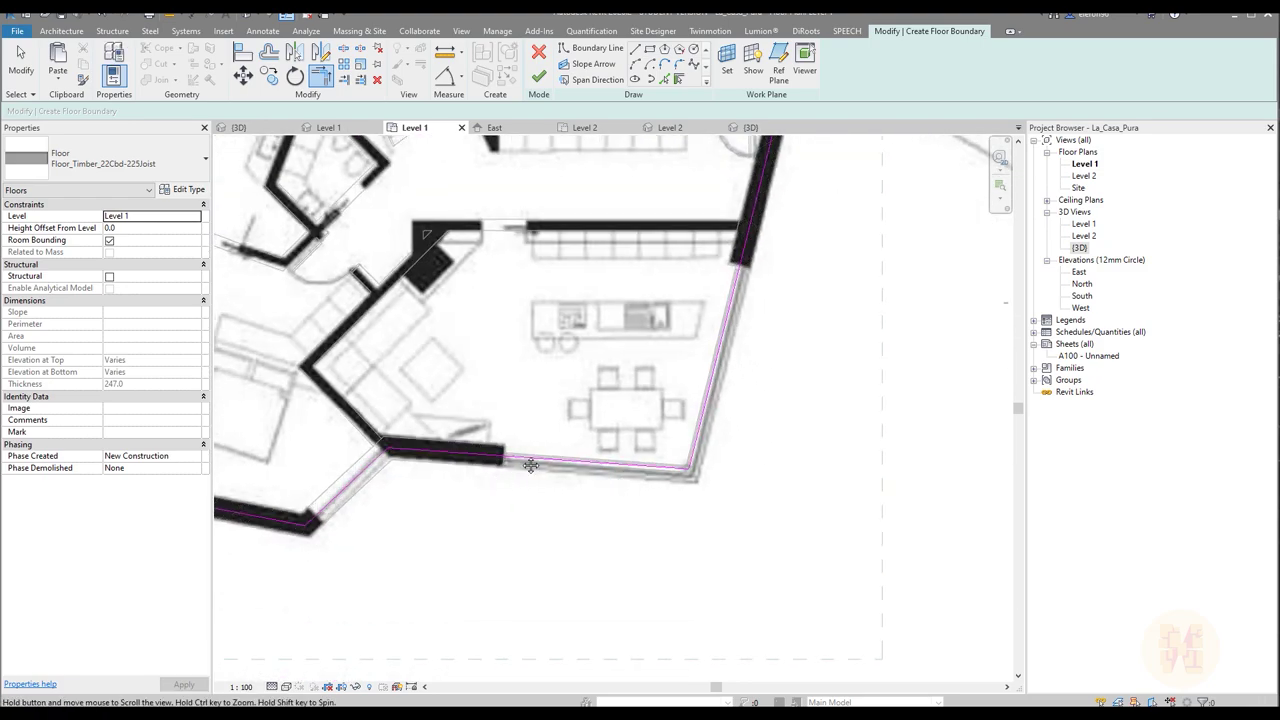
middle_click_drag(343, 490, 567, 399)
middle_click_drag(325, 400, 420, 465)
scroll(527, 413, "down", 4)
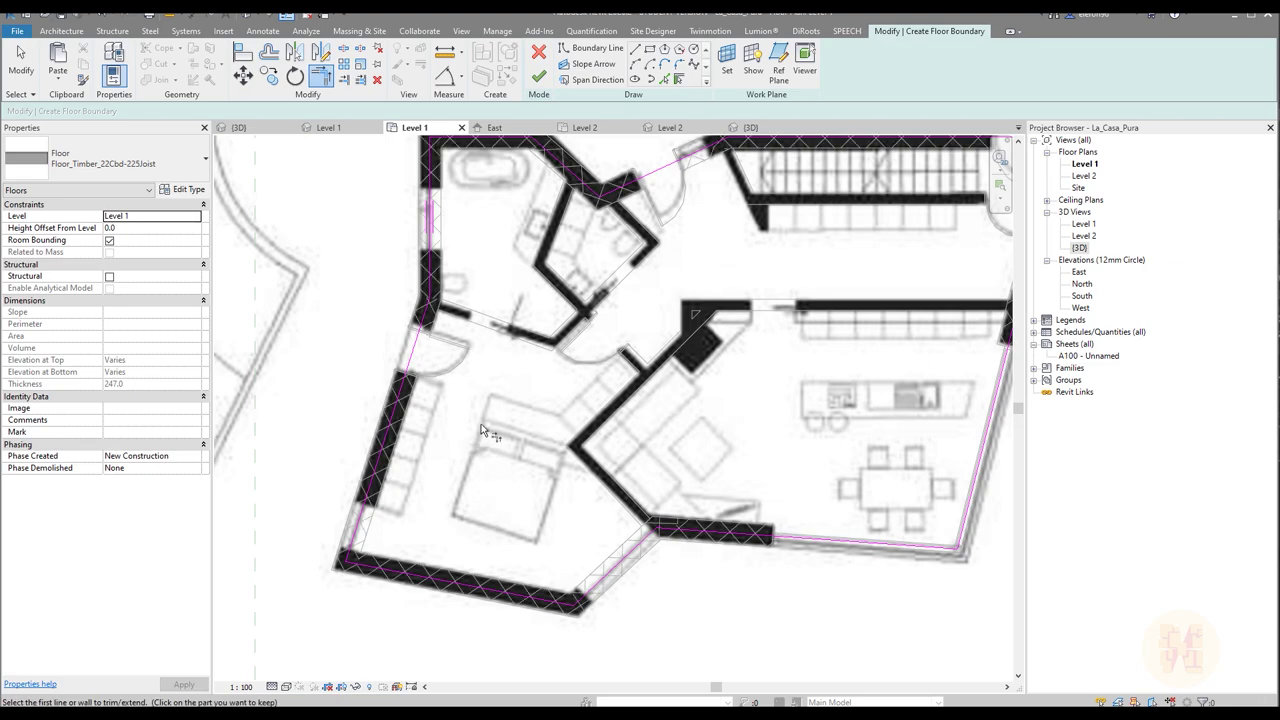
middle_click_drag(487, 417, 491, 447)
key("Escape")
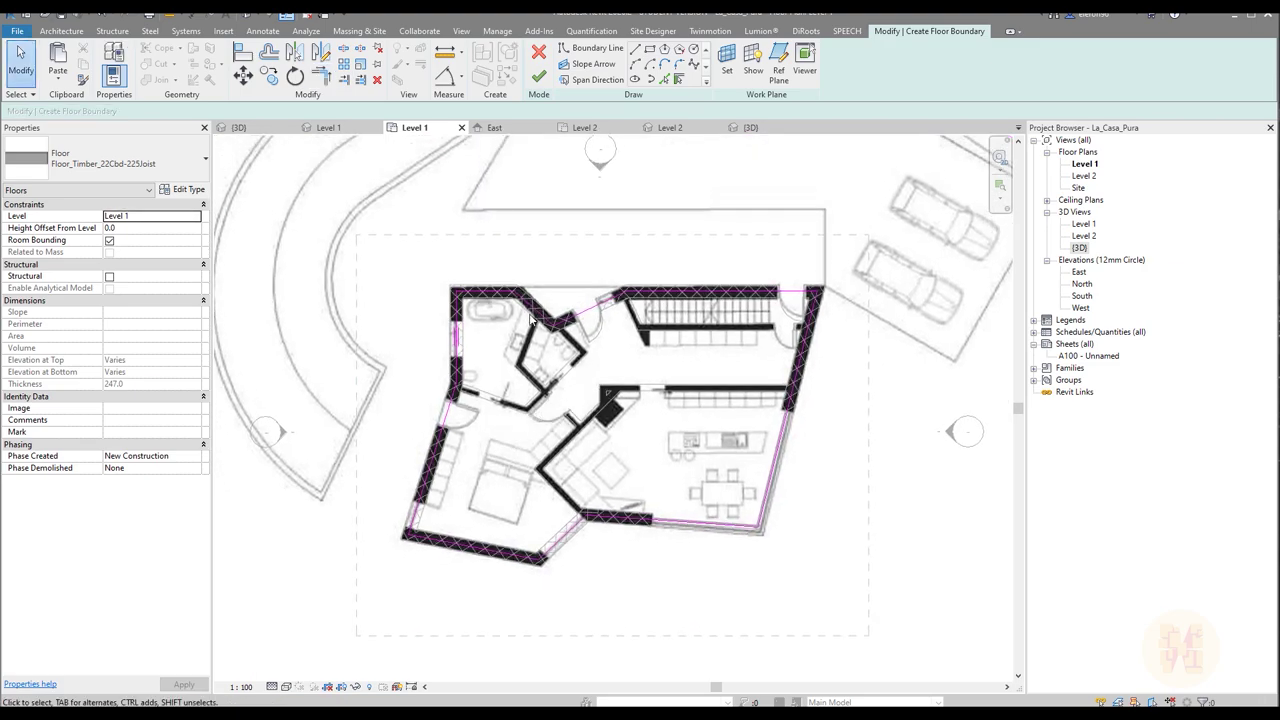
left_click(540, 82)
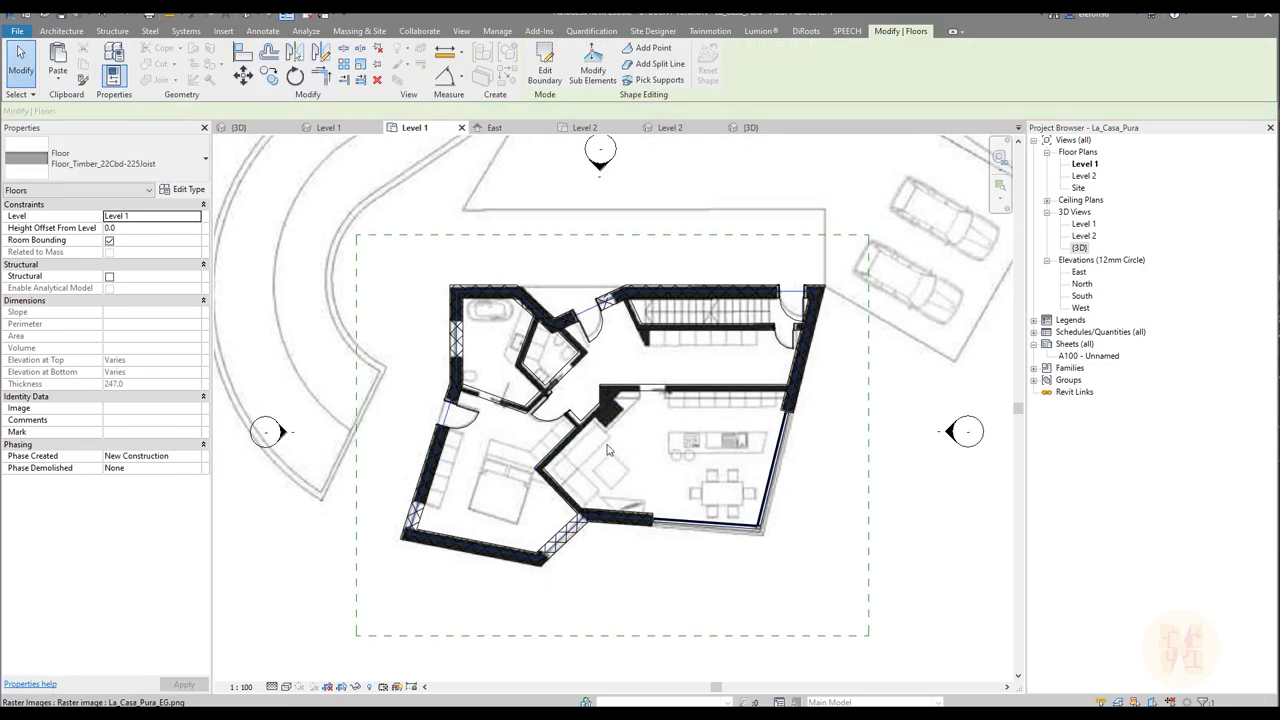
Step: Set the Level 1 floor plan's visual style to Hidden Line
scroll(514, 273, "up", 6)
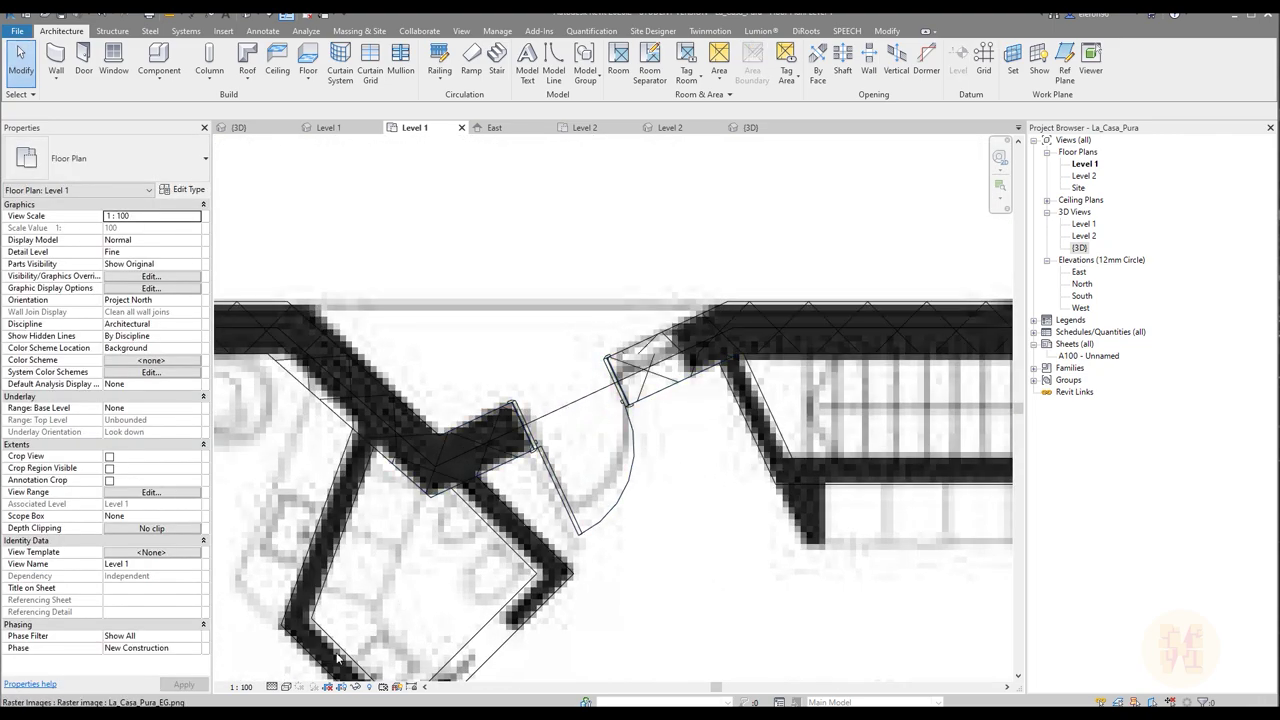
left_click(286, 689)
left_click(320, 614)
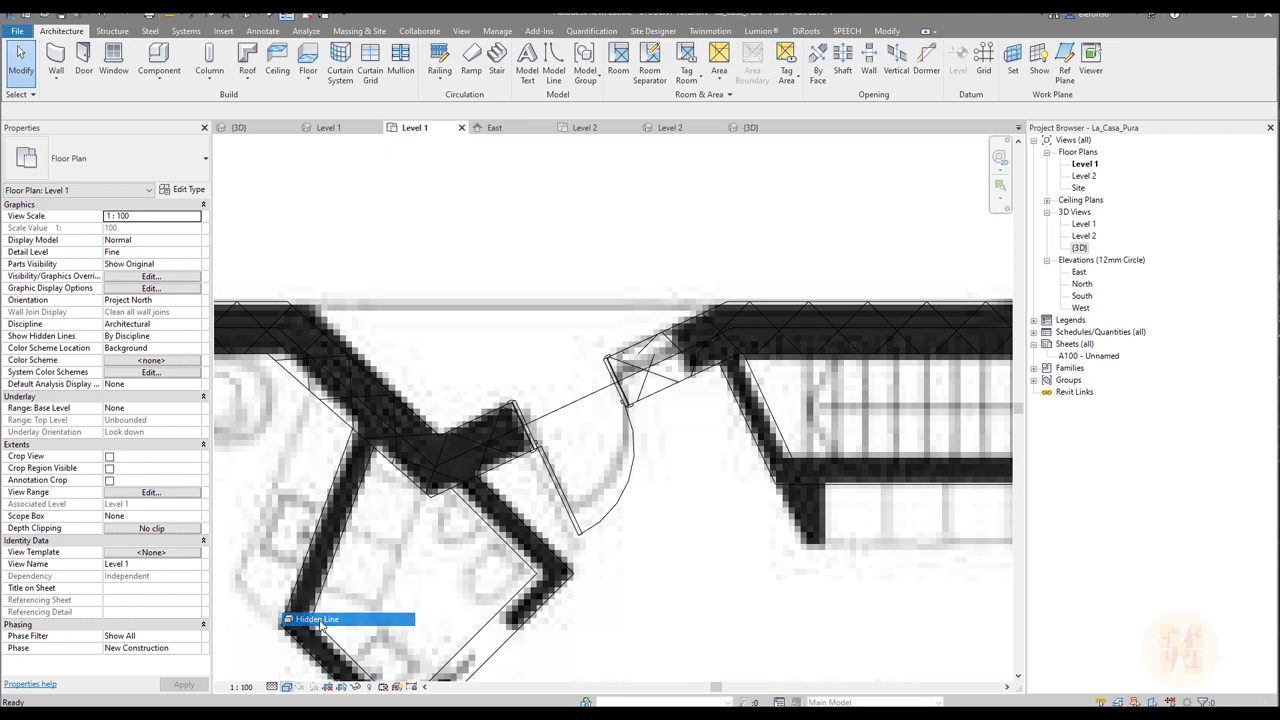
scroll(593, 416, "down", 5)
scroll(535, 369, "up", 5)
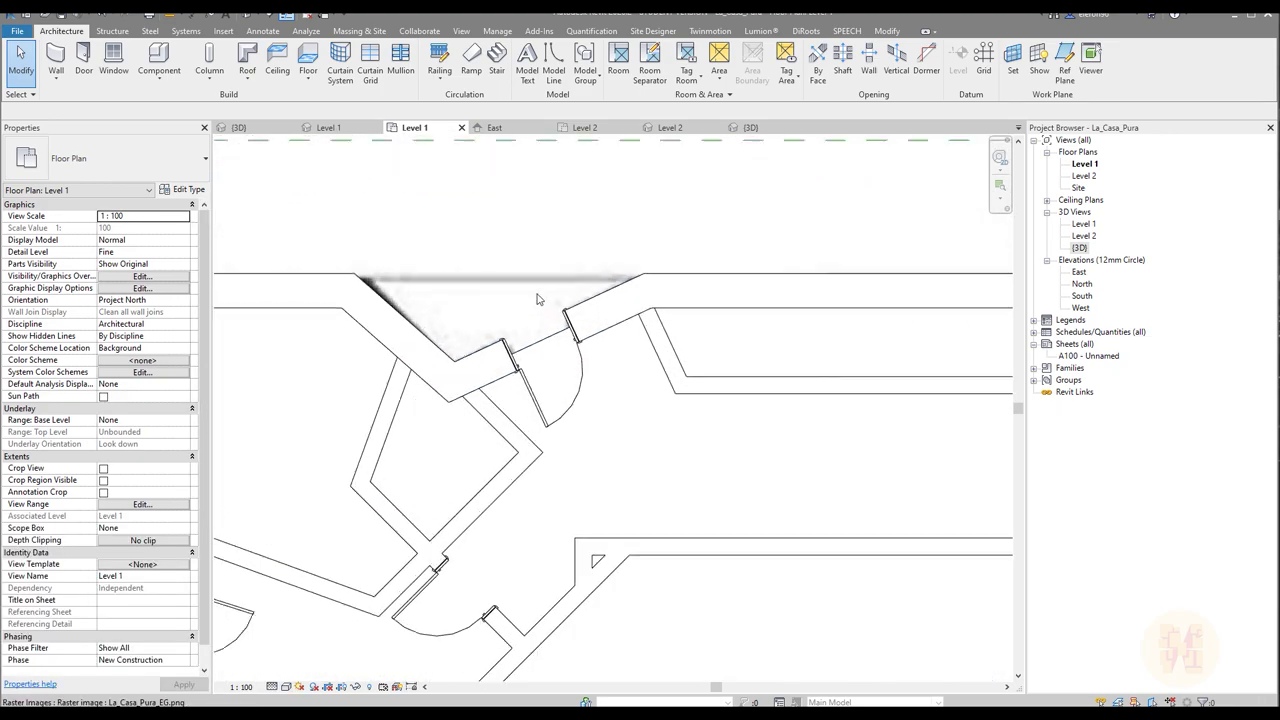
Step: Edit the floor's boundary, adding lines along the entrance wall's inner face and the partition faces on both sides of the entrance door
left_click(530, 360)
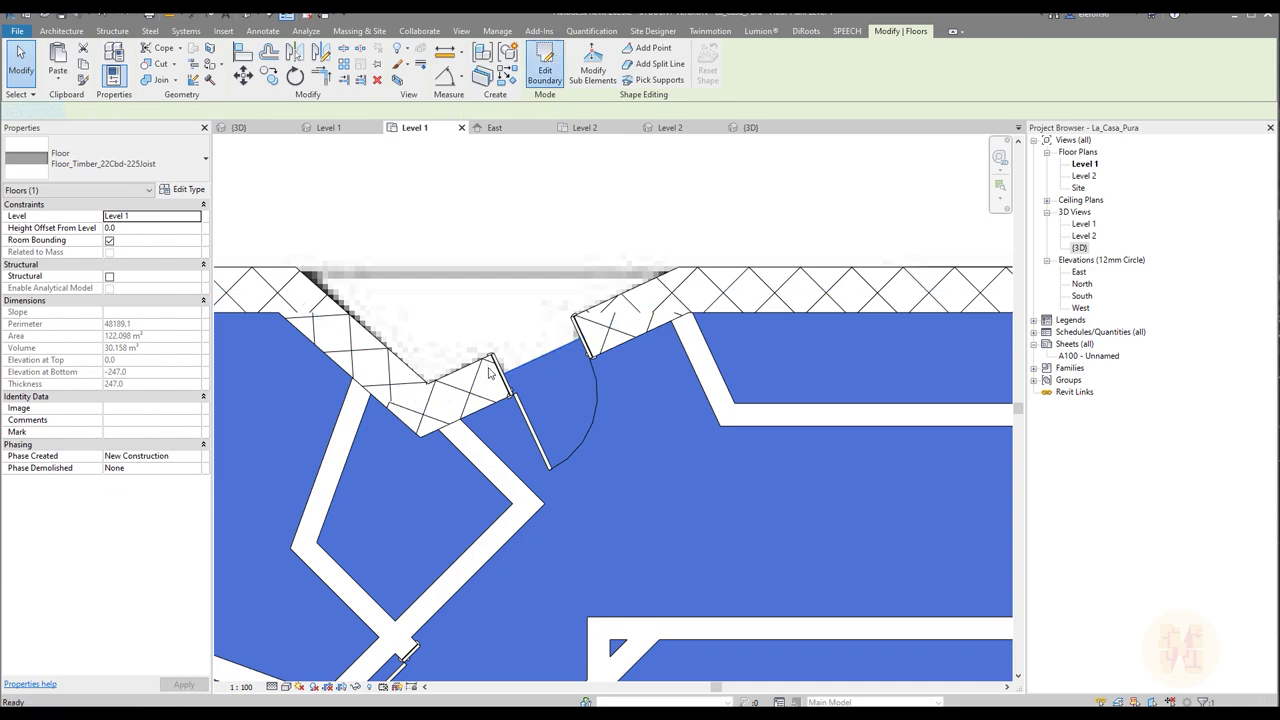
scroll(490, 372, "up", 3)
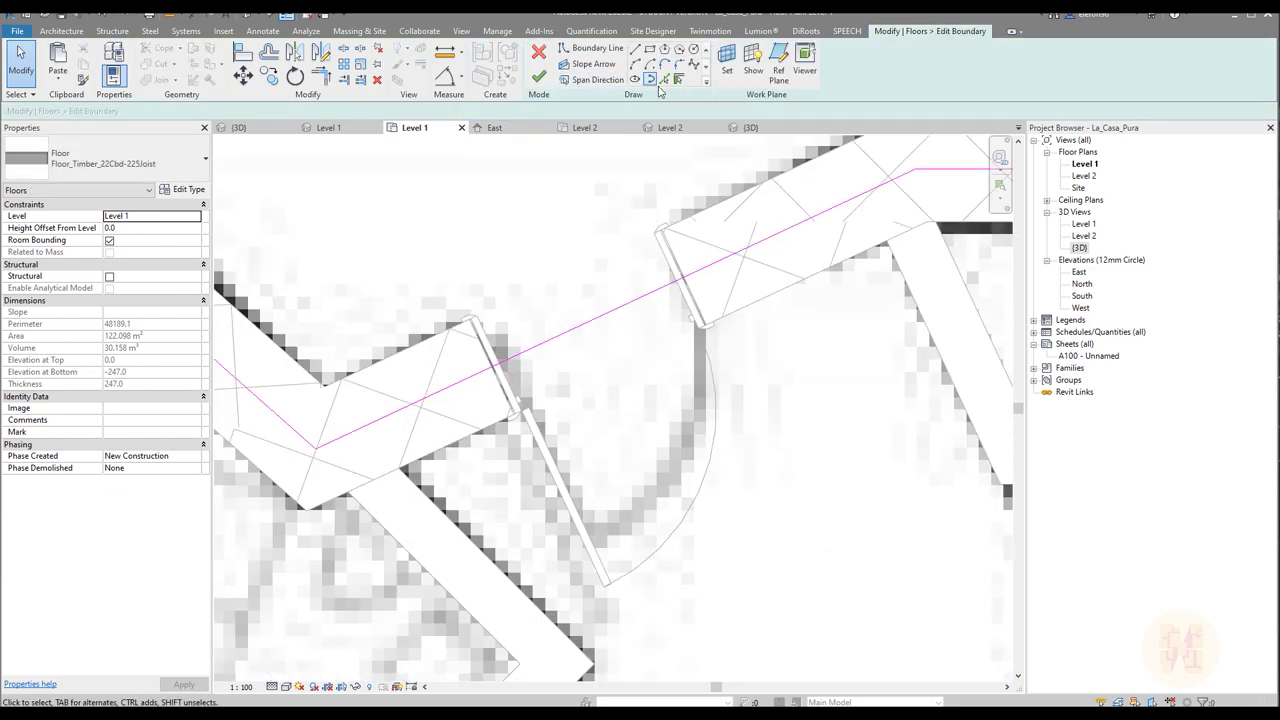
left_click(665, 82)
left_click(468, 436)
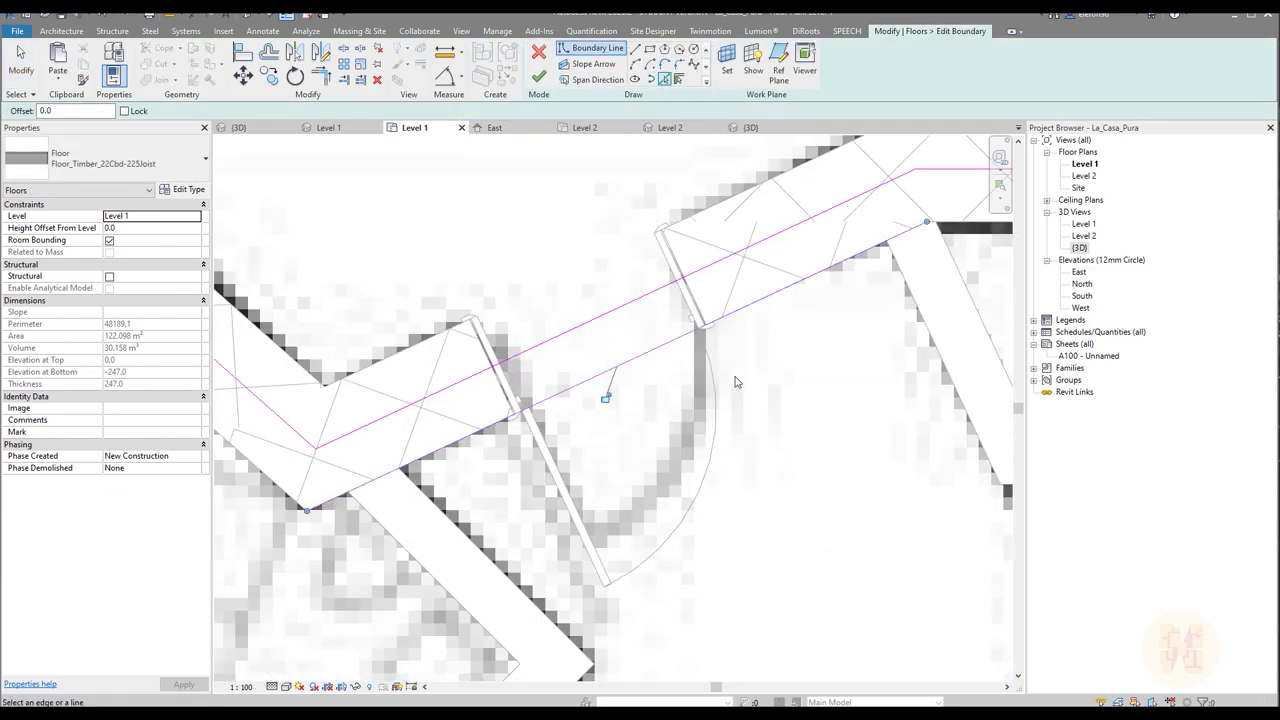
middle_click_drag(852, 297, 748, 365)
middle_click_drag(343, 559, 524, 434)
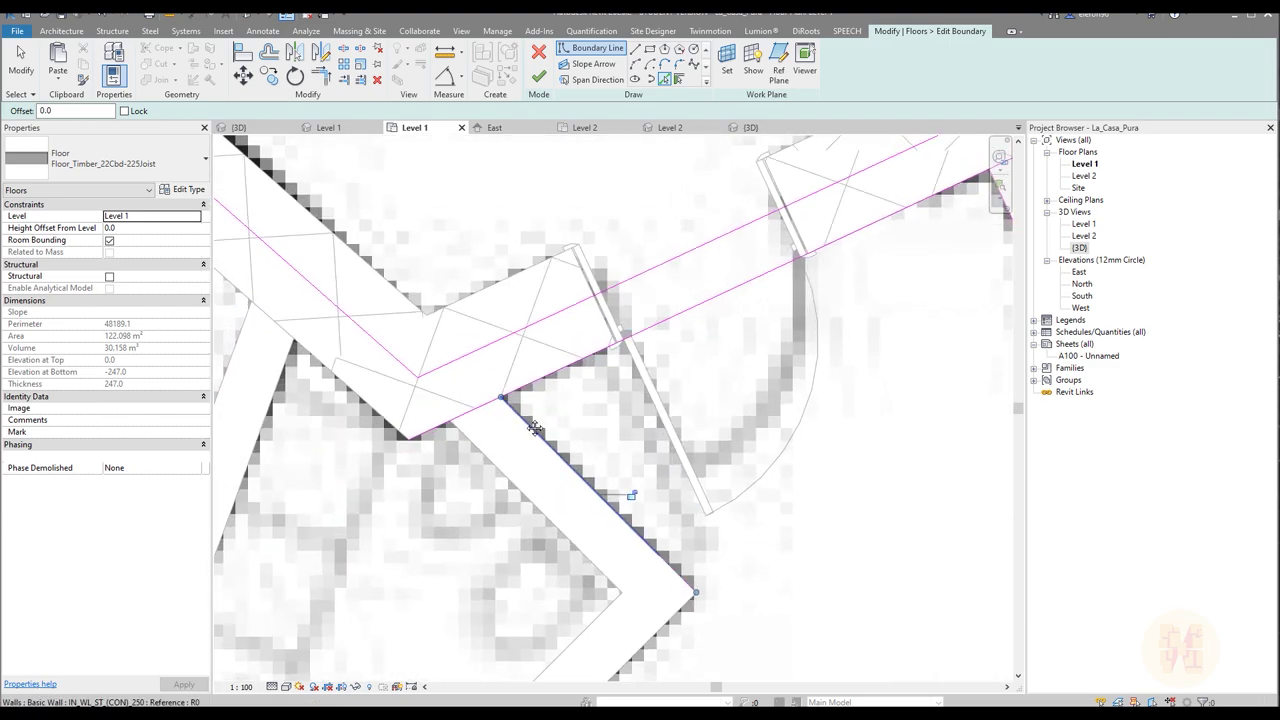
Step: Trim the boundary west of the entrance door so it steps from the wall centreline along the partition face to the inner wall face
key("t")
key("r")
left_click(440, 369)
left_click(533, 427)
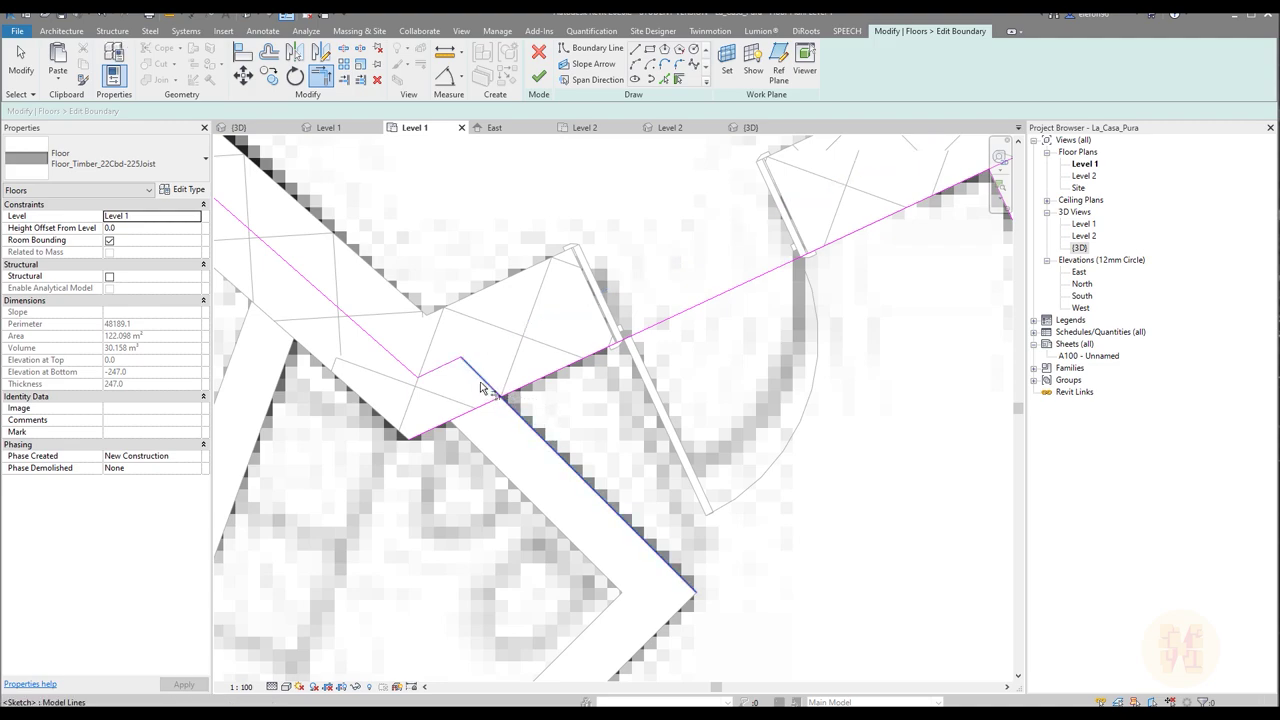
left_click(480, 379)
left_click(568, 367)
Step: Trim the boundary east of the entrance door, joining the north wall line and the inner face line to the stair partition line
middle_click_drag(826, 276, 439, 486)
left_click(662, 312)
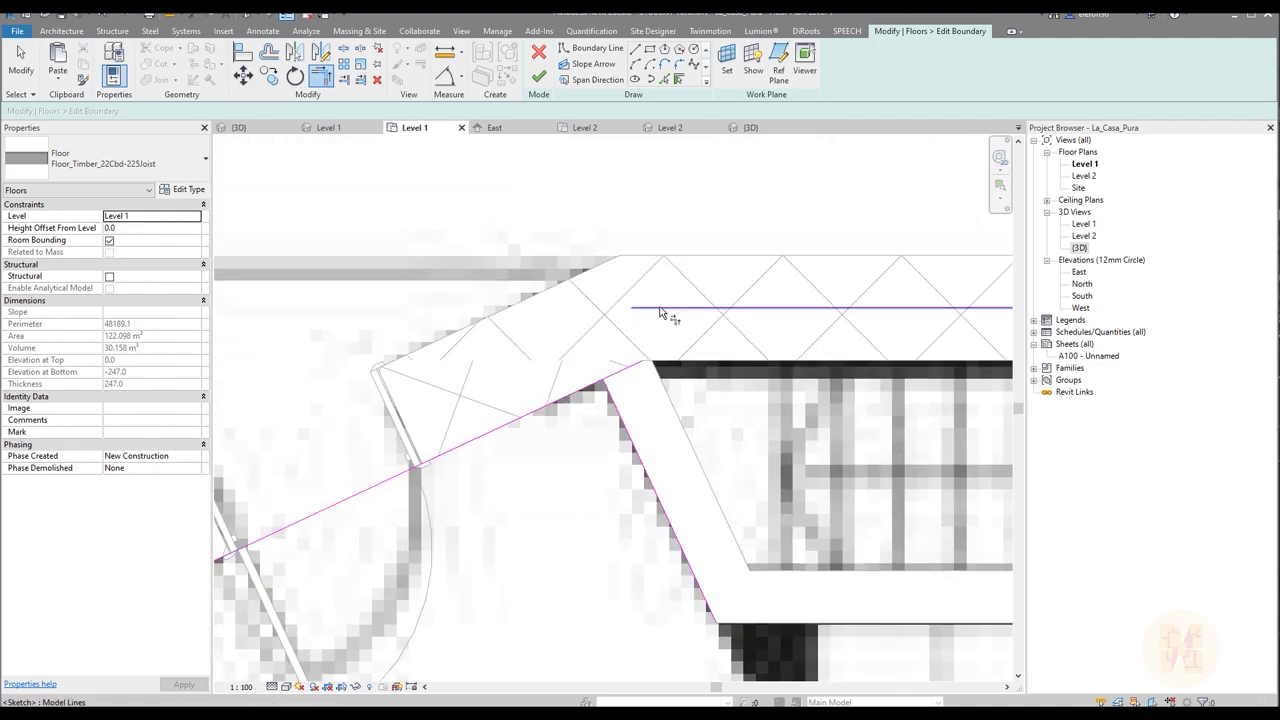
left_click(622, 405)
left_click(594, 365)
left_click(586, 388)
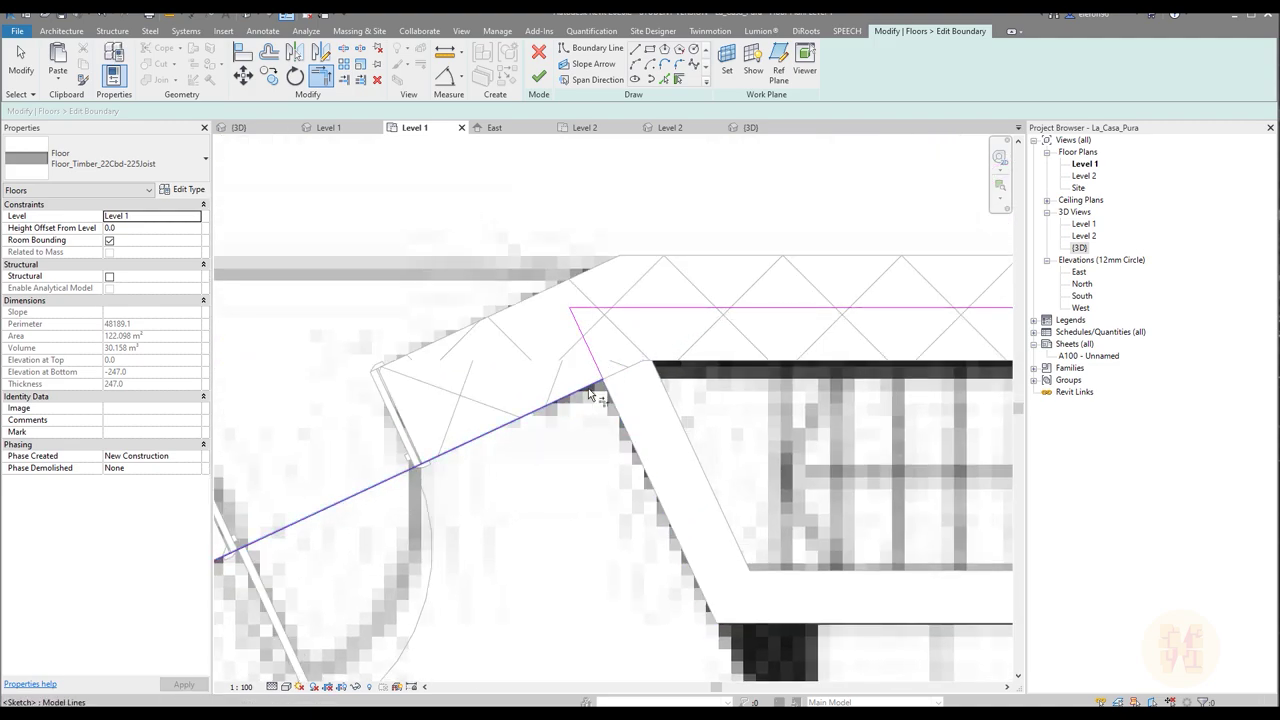
Step: Restore the angled entrance wall's centreline, trim it to the north wall and stair partition lines, and finish the floor boundary edit
scroll(531, 408, "down", 2)
middle_click_drag(560, 411, 798, 332)
scroll(733, 346, "down", 2)
middle_click_drag(822, 288, 720, 325)
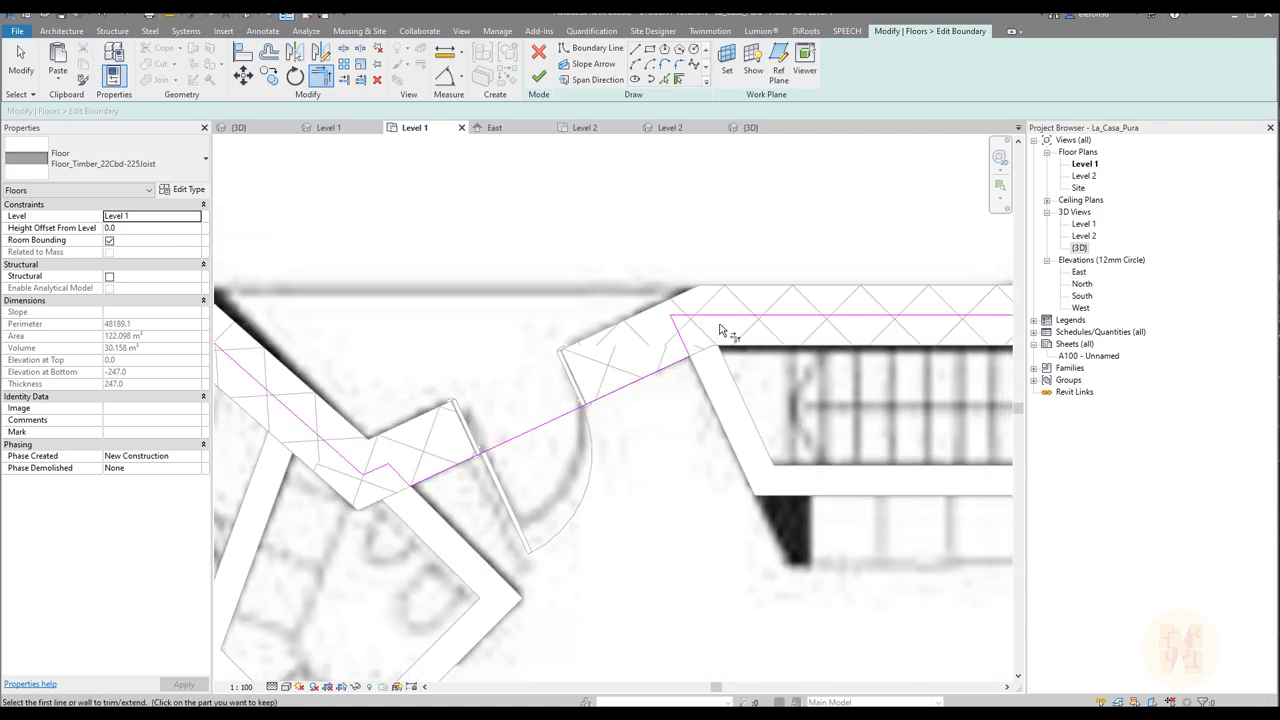
scroll(722, 325, "up", 3)
left_click(663, 80)
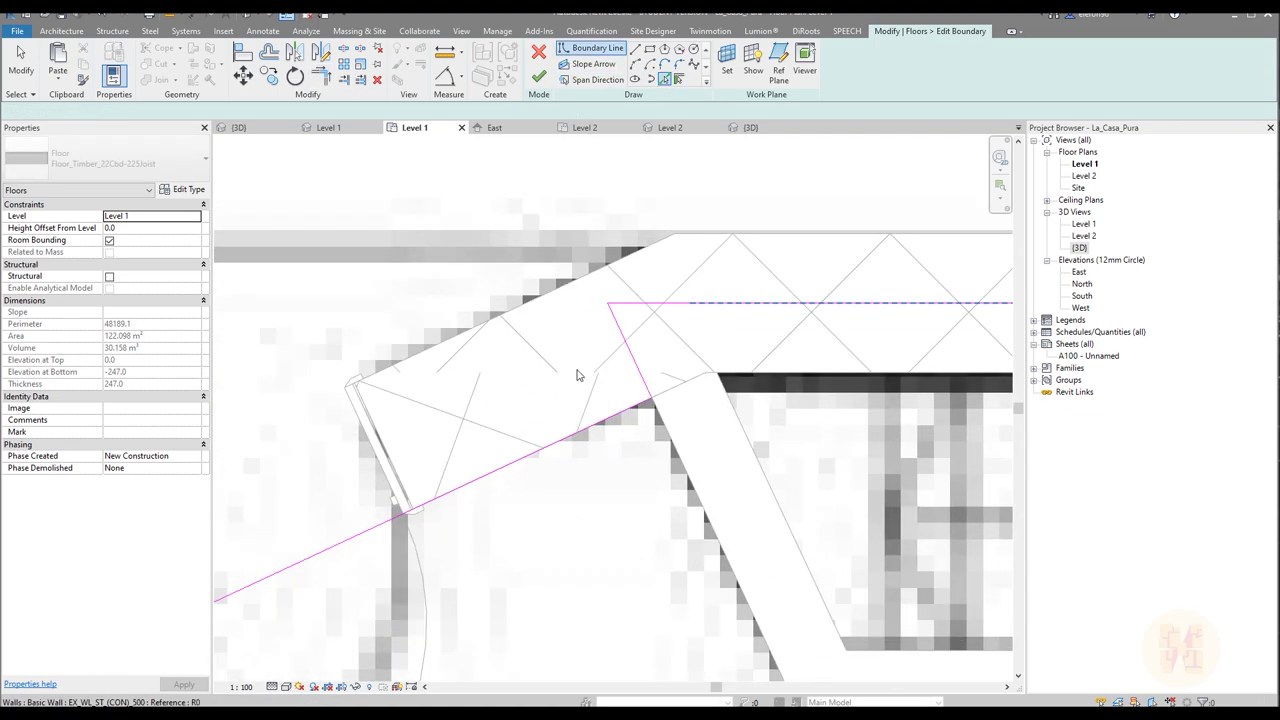
left_click(576, 368)
key("t")
key("r")
left_click(723, 307)
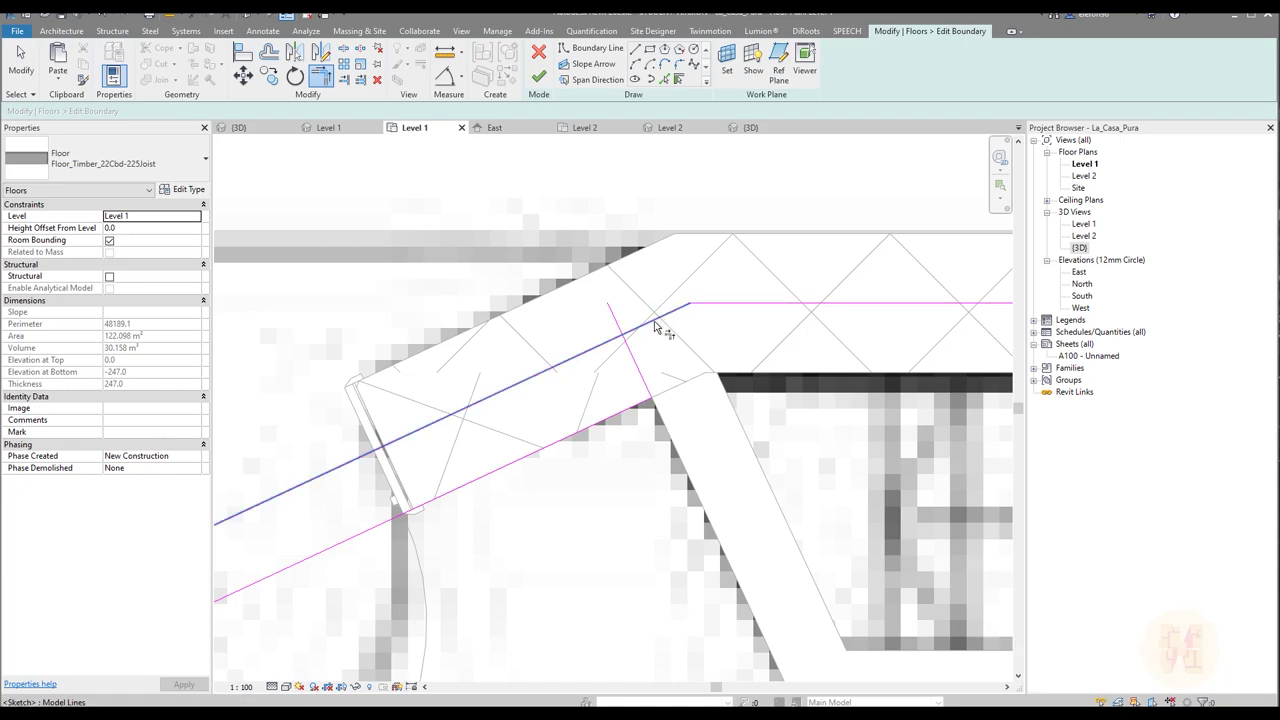
left_click(655, 325)
scroll(677, 300, "down", 3)
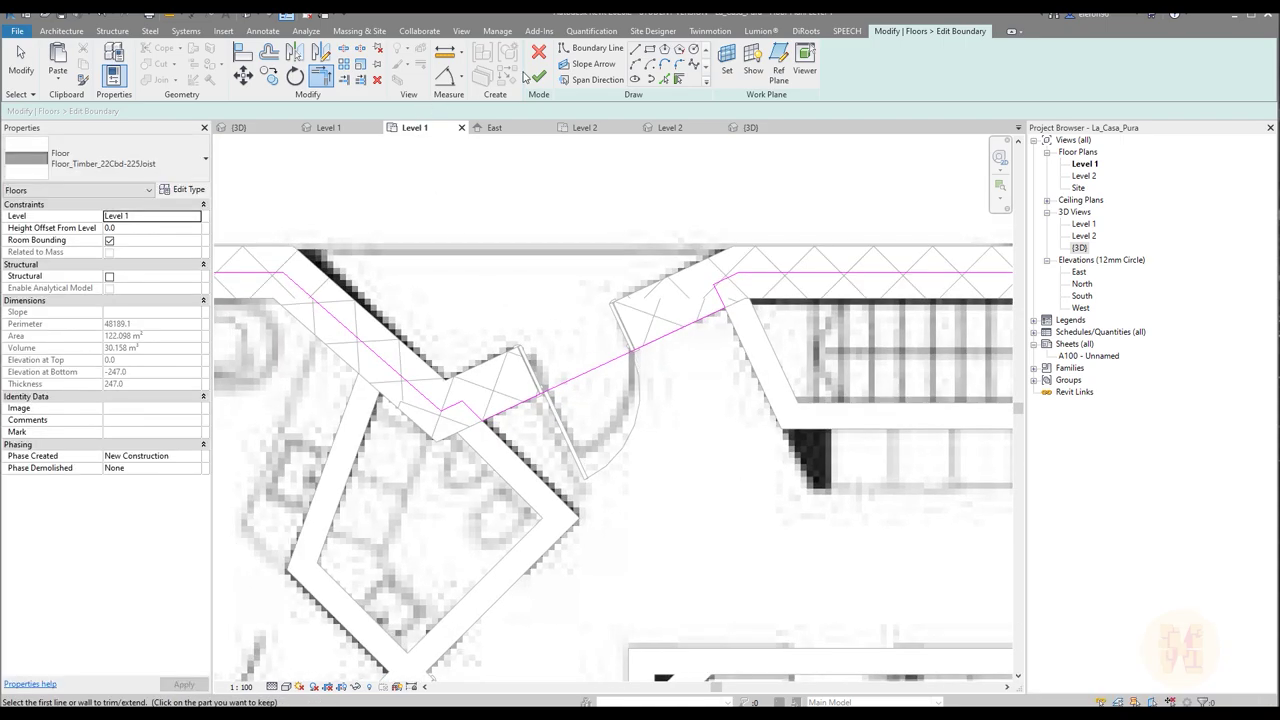
left_click(539, 75)
key("Escape")
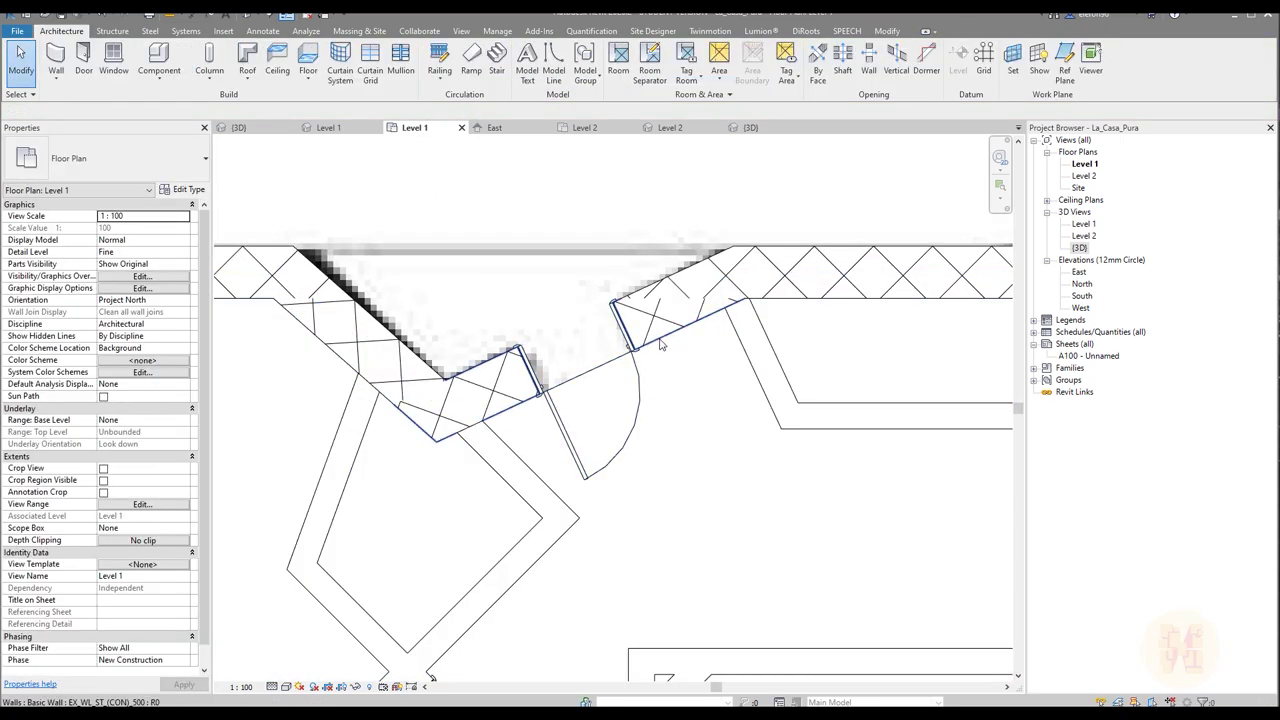
Step: Edit the floor's boundary at the northeast exterior door, adding lines along the inner wall face and both door jambs
scroll(726, 308, "down", 2)
middle_click_drag(683, 406, 397, 369)
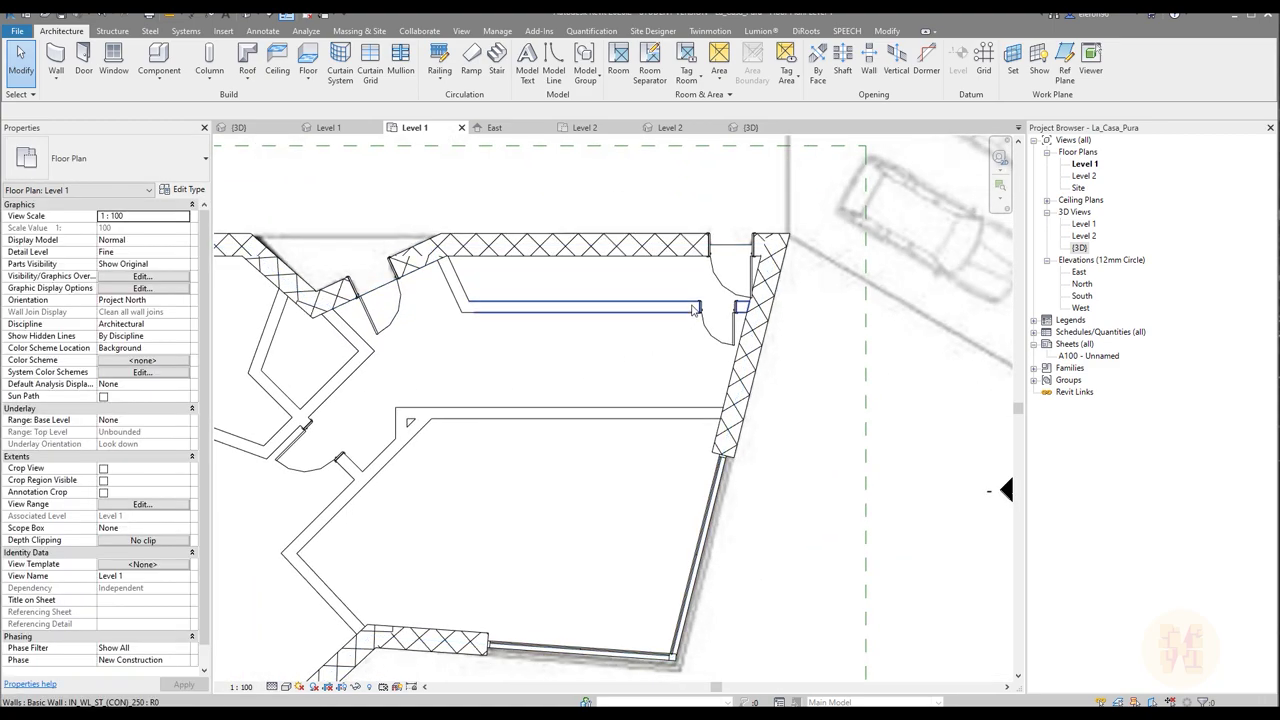
scroll(741, 238, "up", 2)
scroll(738, 241, "up", 2)
left_click(654, 340)
scroll(754, 177, "up", 1)
middle_click_drag(754, 177, 656, 218)
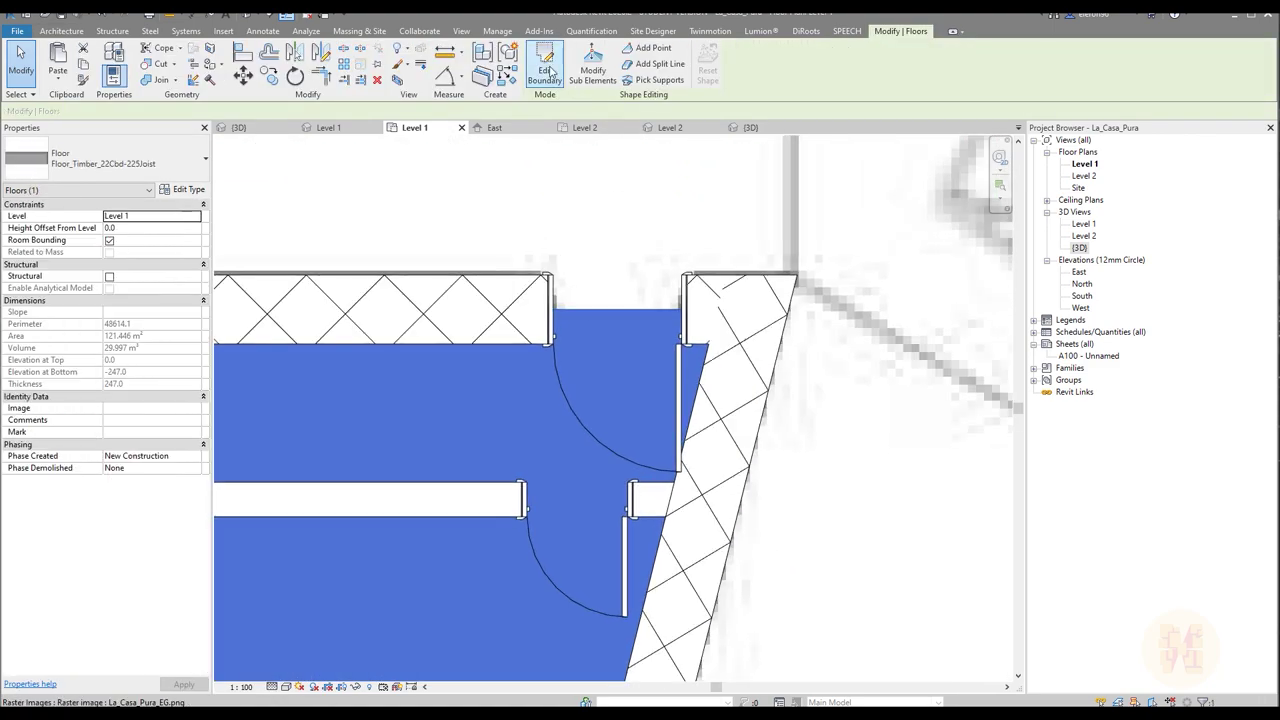
left_click(545, 68)
scroll(606, 297, "up", 2)
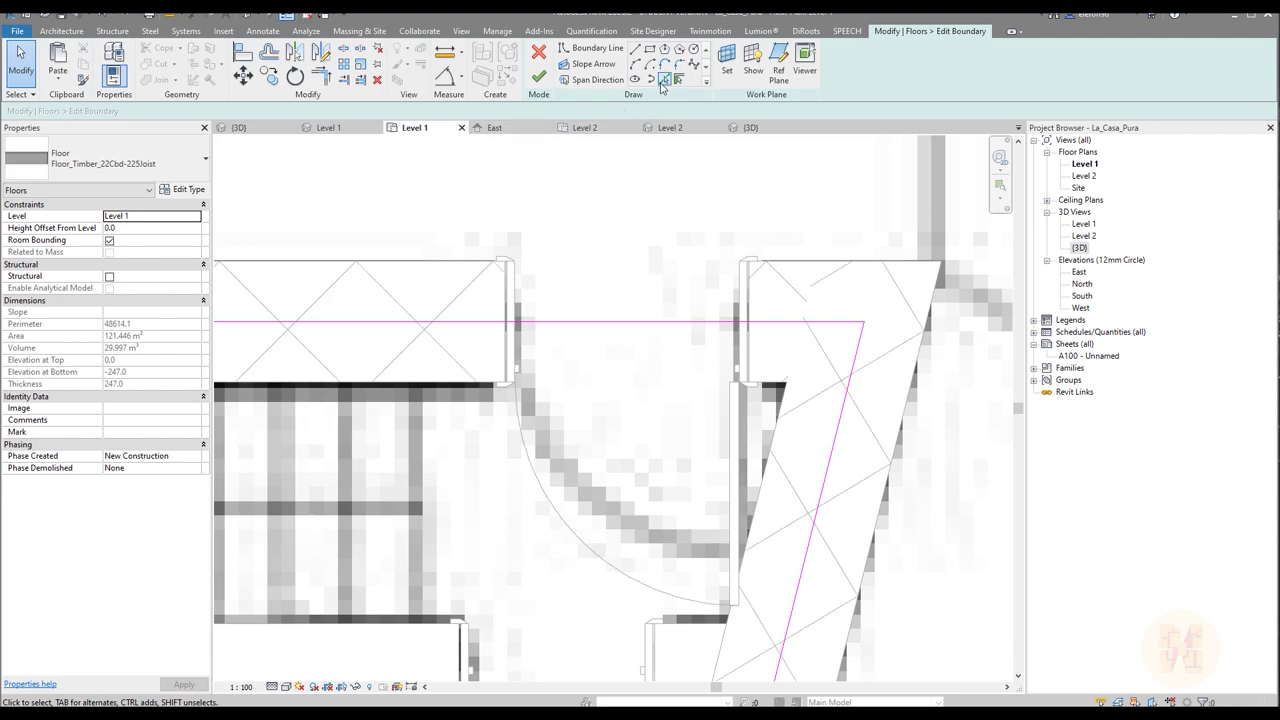
left_click(663, 80)
scroll(540, 350, "up", 2)
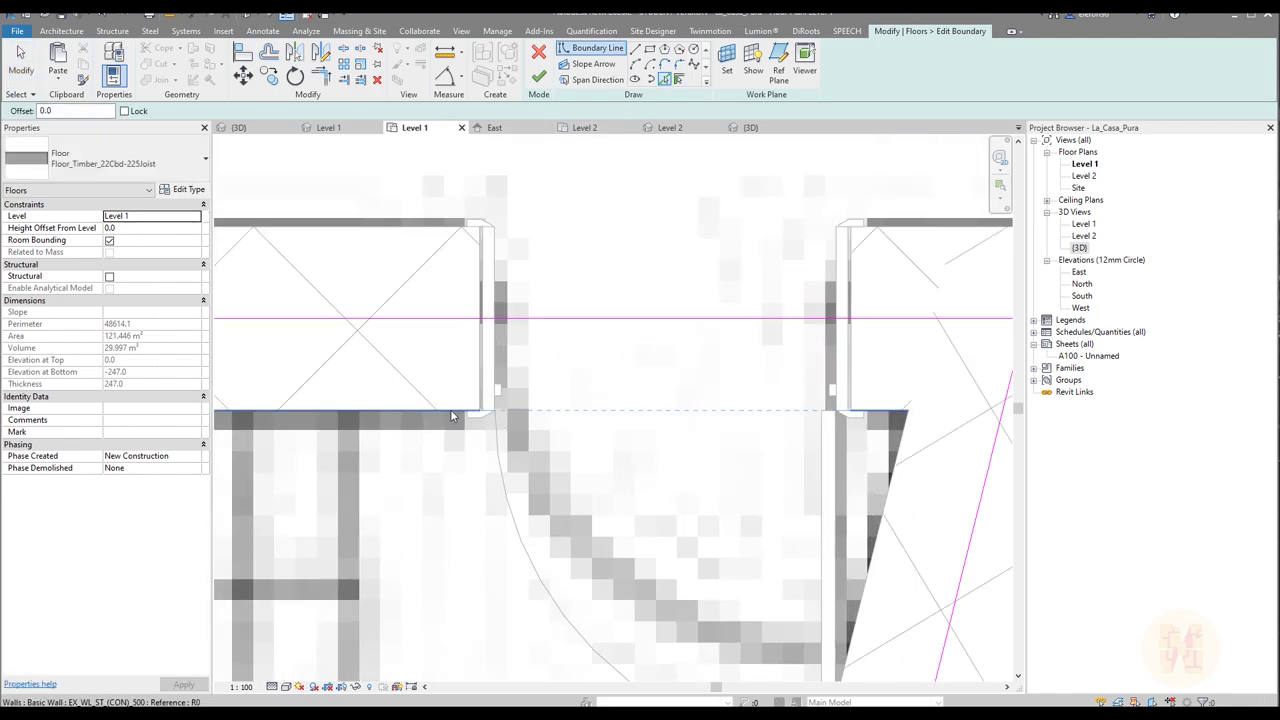
left_click(451, 415)
left_click(857, 350)
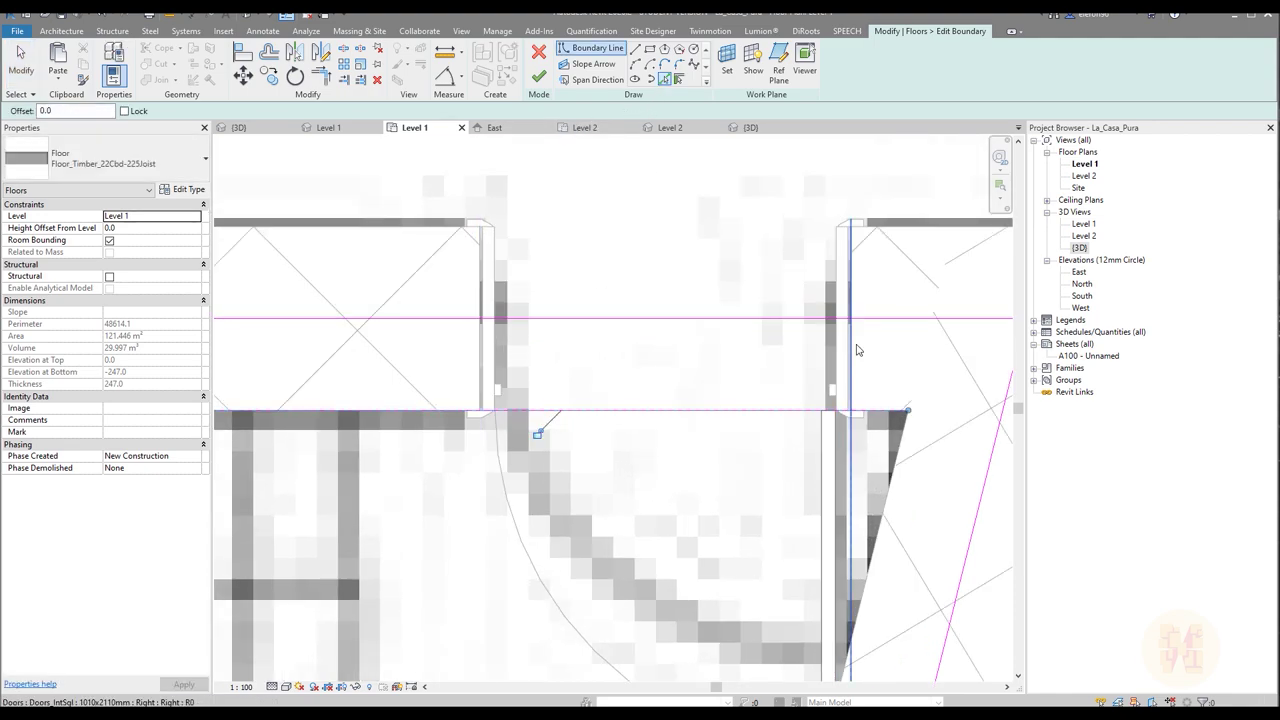
left_click(476, 350)
Step: Split the north wall centreline within the northeast door opening and trim its west part to the west jamb line
key("s")
key("l")
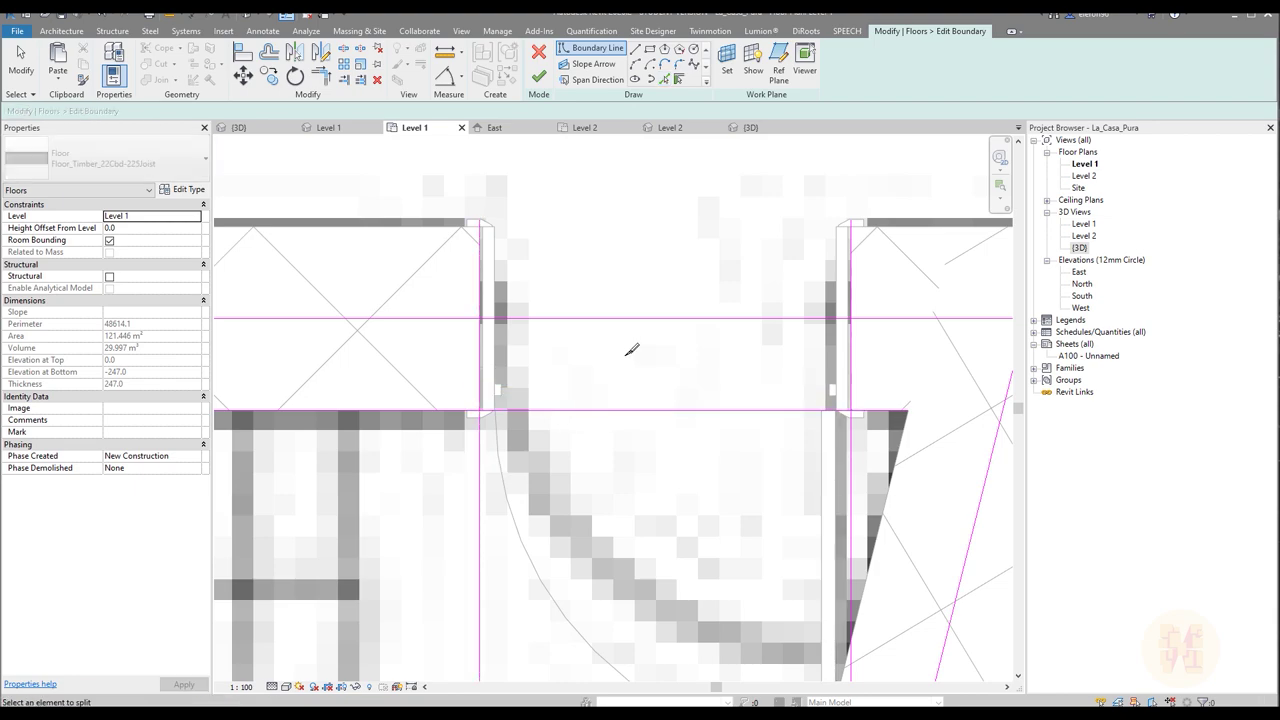
left_click(666, 318)
key("t")
key("r")
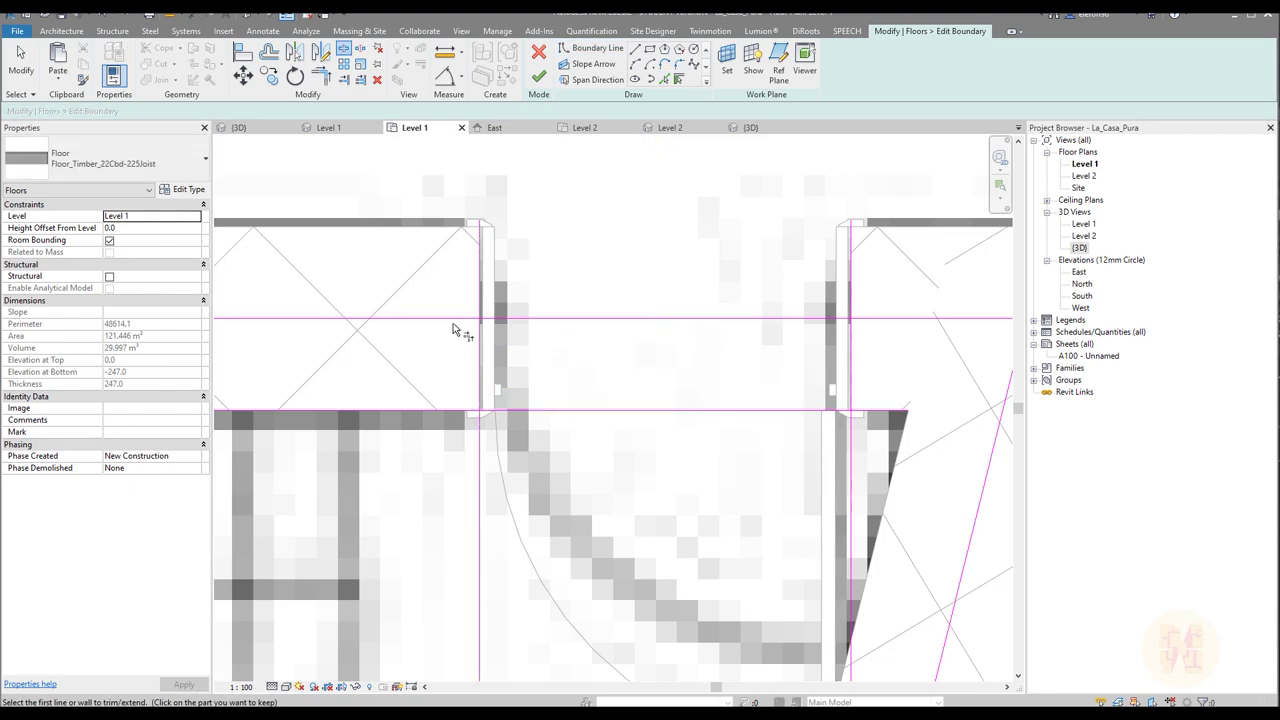
left_click(453, 320)
left_click(480, 344)
left_click(480, 370)
key("Escape")
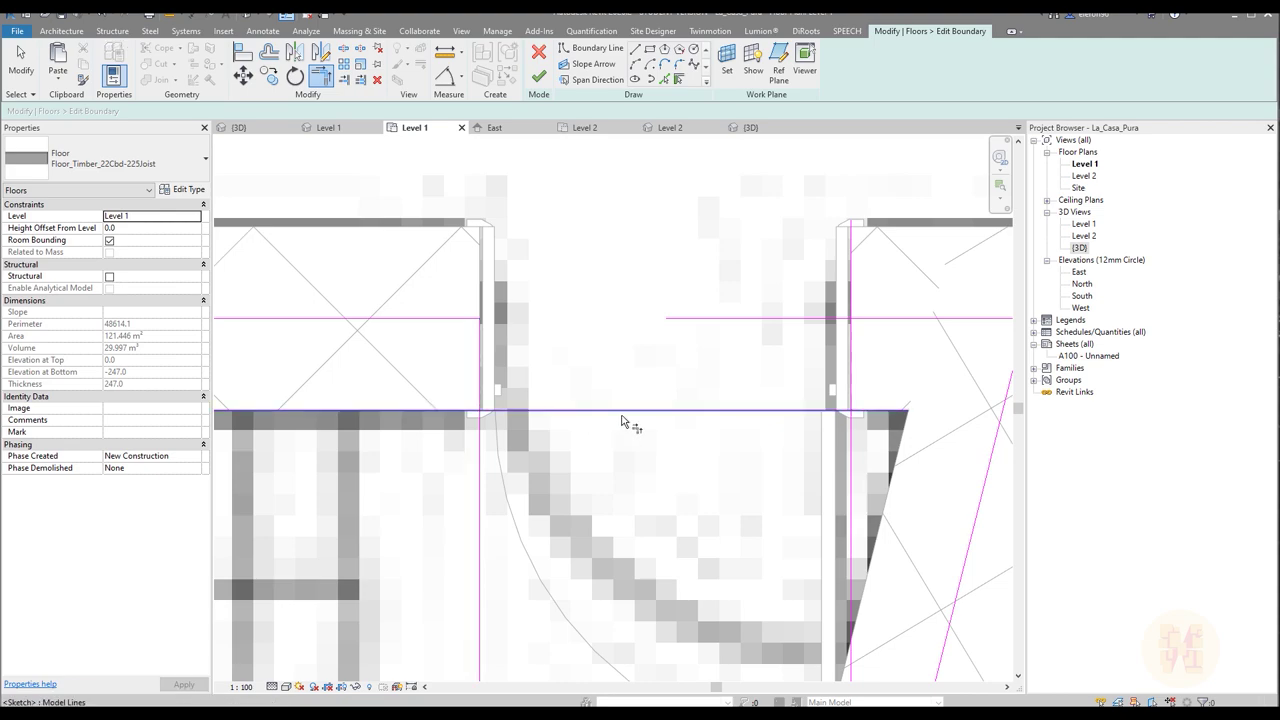
Step: Trim the remaining boundary lines at the northeast door to the inner wall face and jambs, finish the edit and dismiss the save reminder
left_click(616, 413)
left_click(484, 381)
left_click(783, 408)
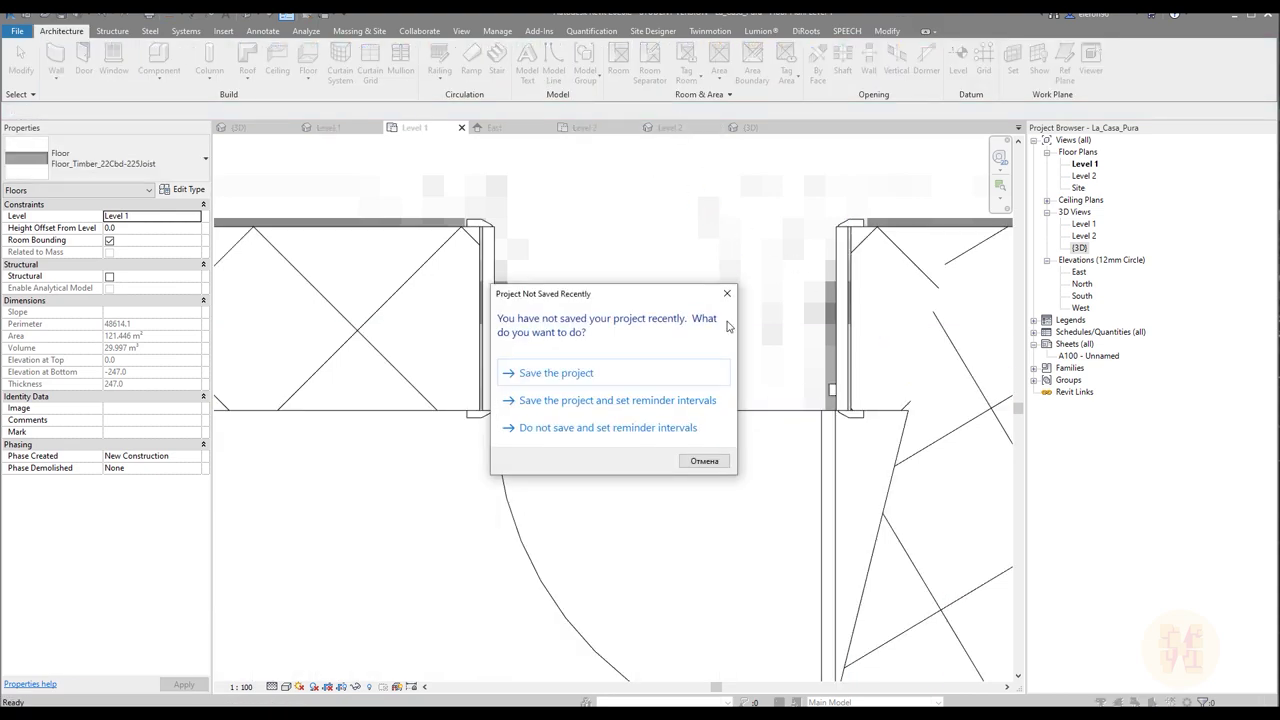
left_click(727, 293)
scroll(818, 344, "down", 4)
scroll(751, 369, "down", 5)
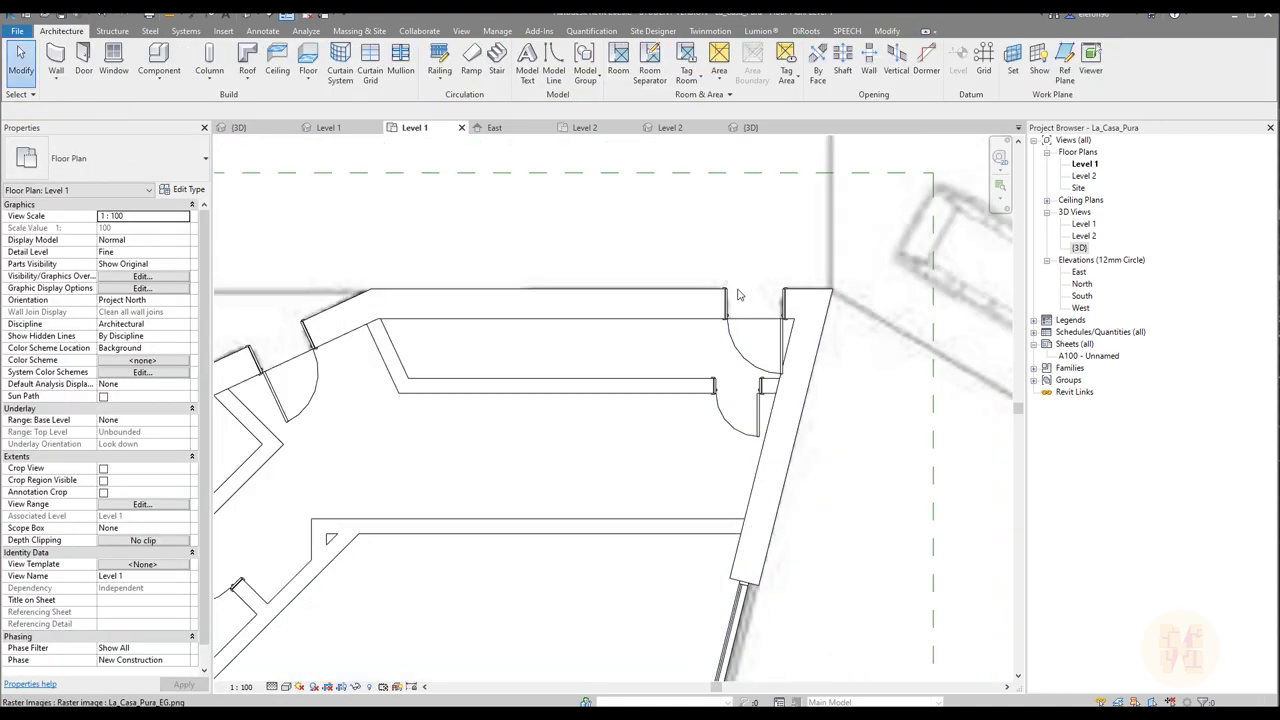
scroll(699, 432, "up", 2)
scroll(699, 432, "up", 4)
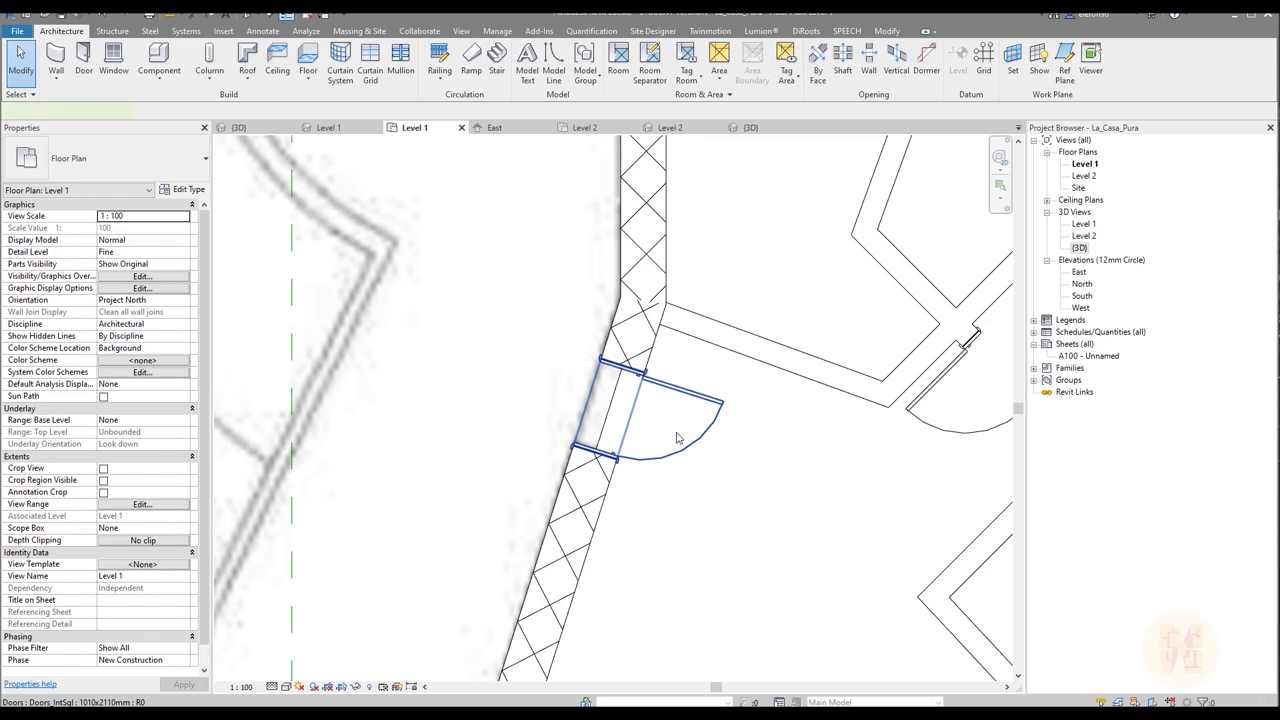
double_click(676, 437)
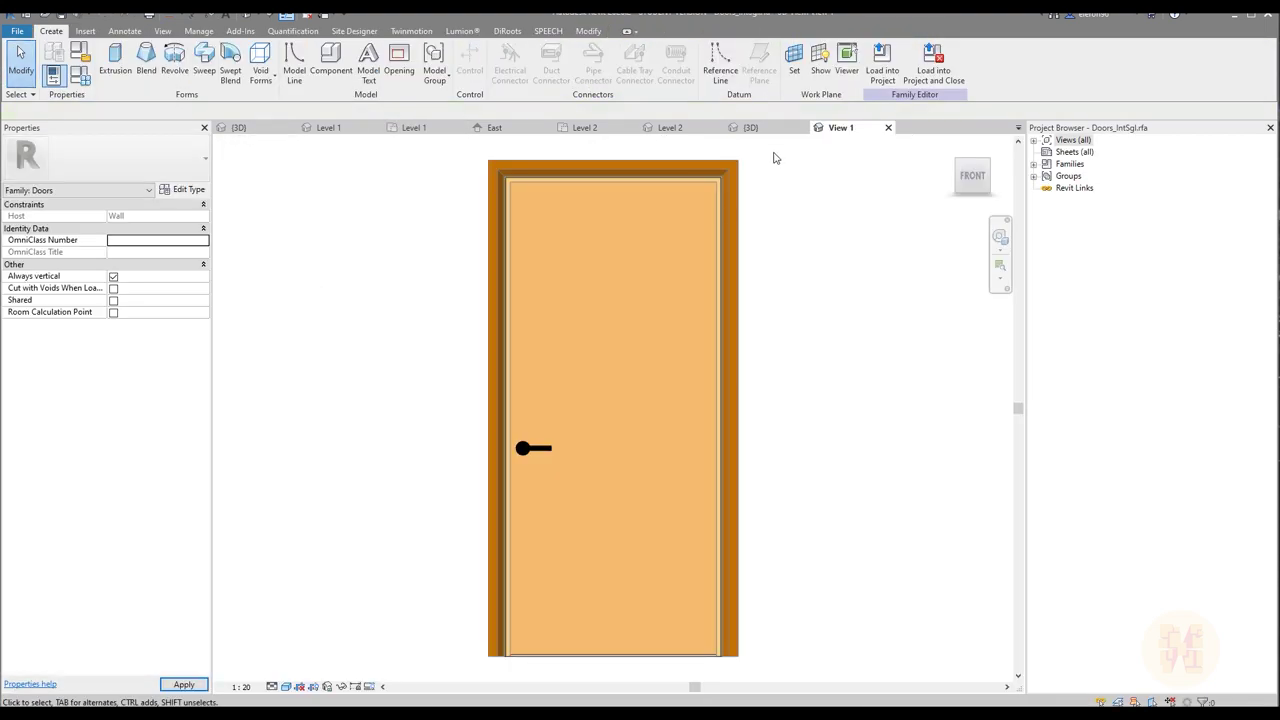
left_click(888, 127)
left_click(645, 419)
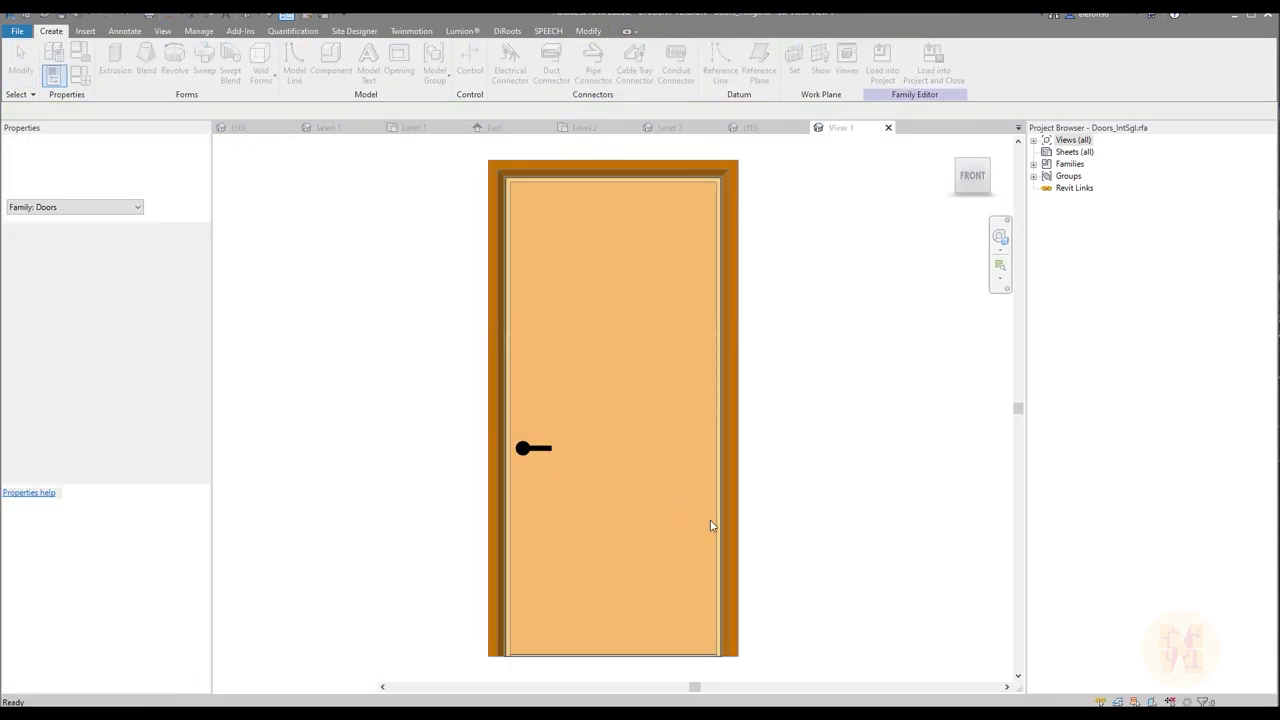
Step: Edit the floor's boundary at the west exterior door, adding lines along both door jambs and the inner wall face
left_click(724, 461)
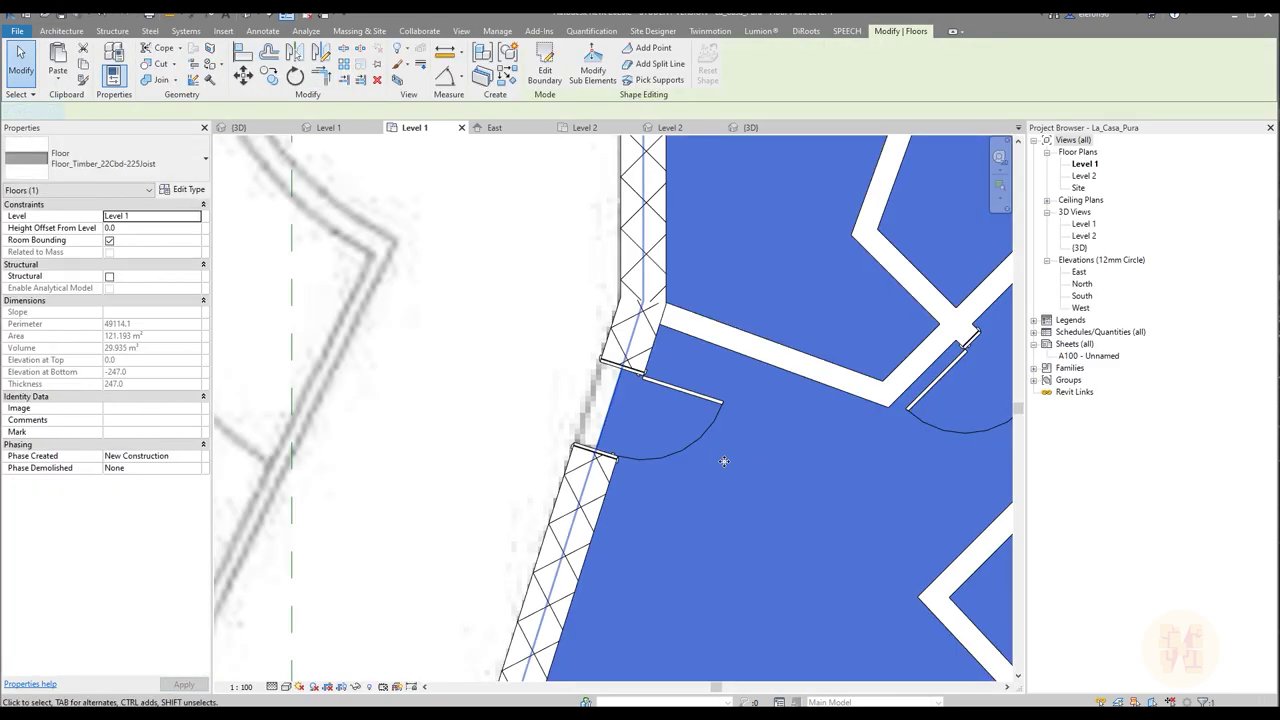
double_click(724, 461)
scroll(563, 481, "up", 4)
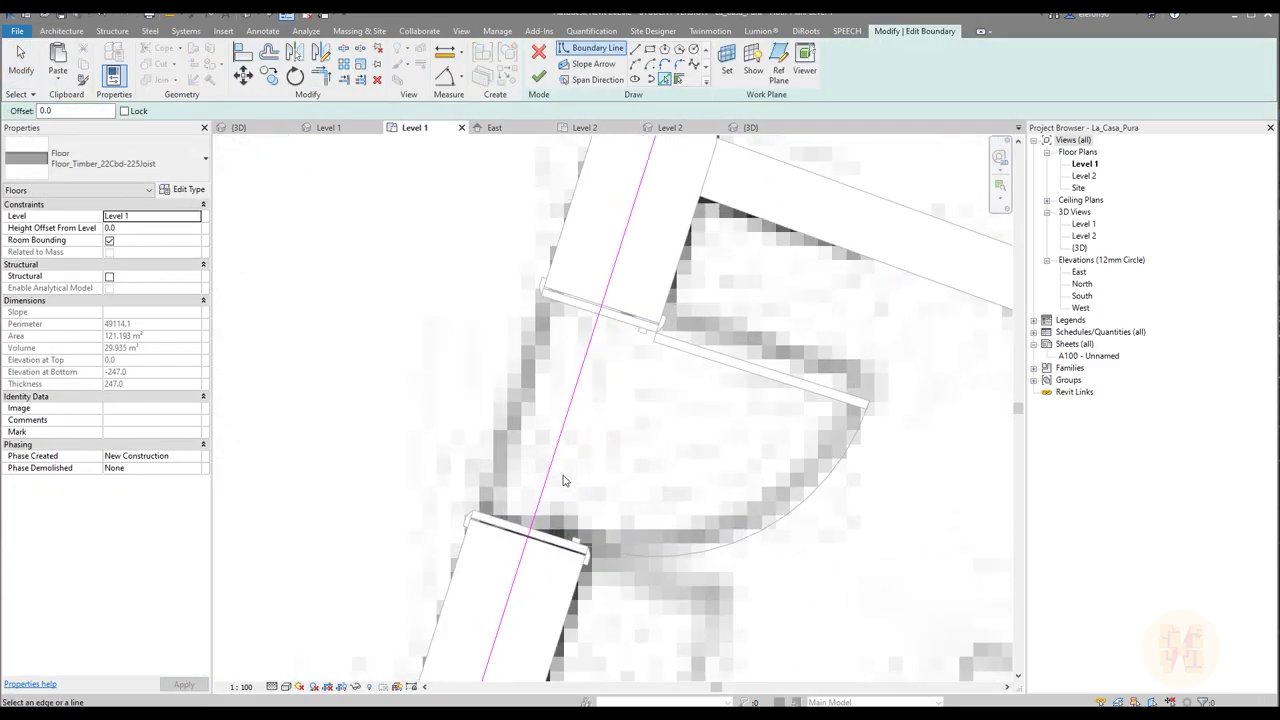
left_click(537, 549)
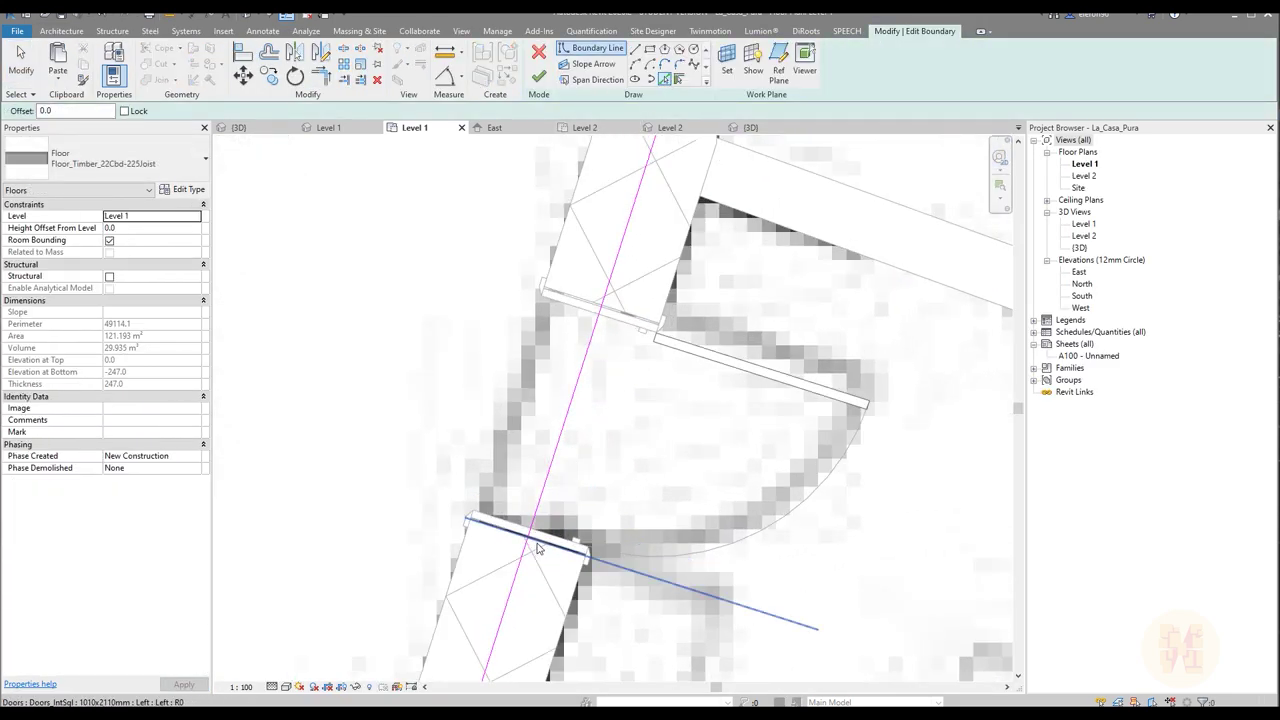
left_click(619, 310)
left_click(667, 308)
key("Escape")
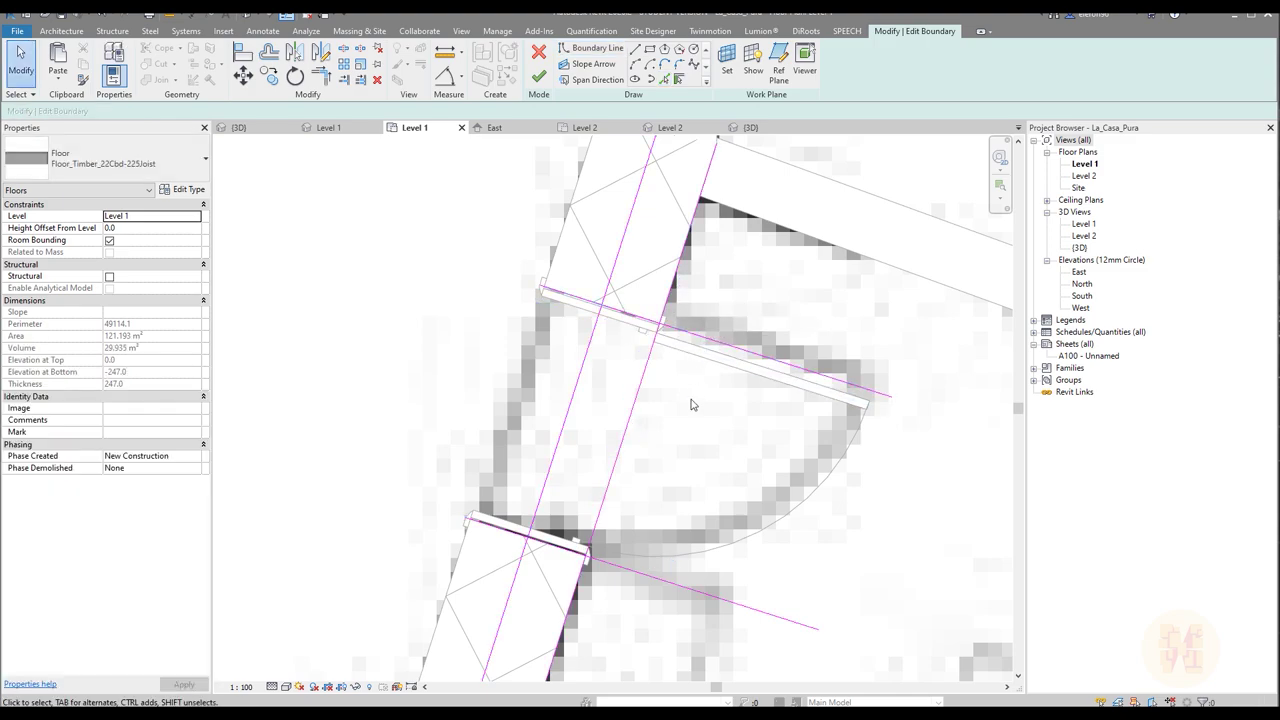
Step: Trim the inner wall face line and the jamb lines to each other at the west door opening
key("t")
key("r")
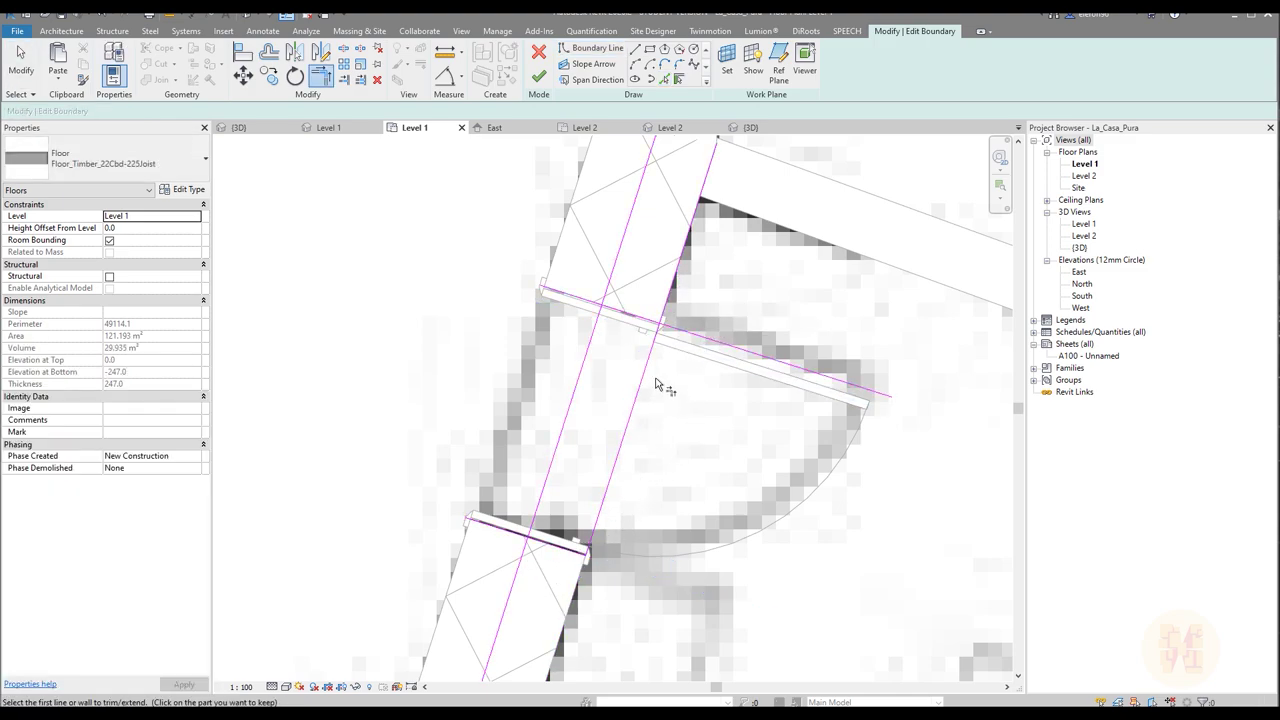
left_click(652, 344)
left_click(634, 320)
key("Escape")
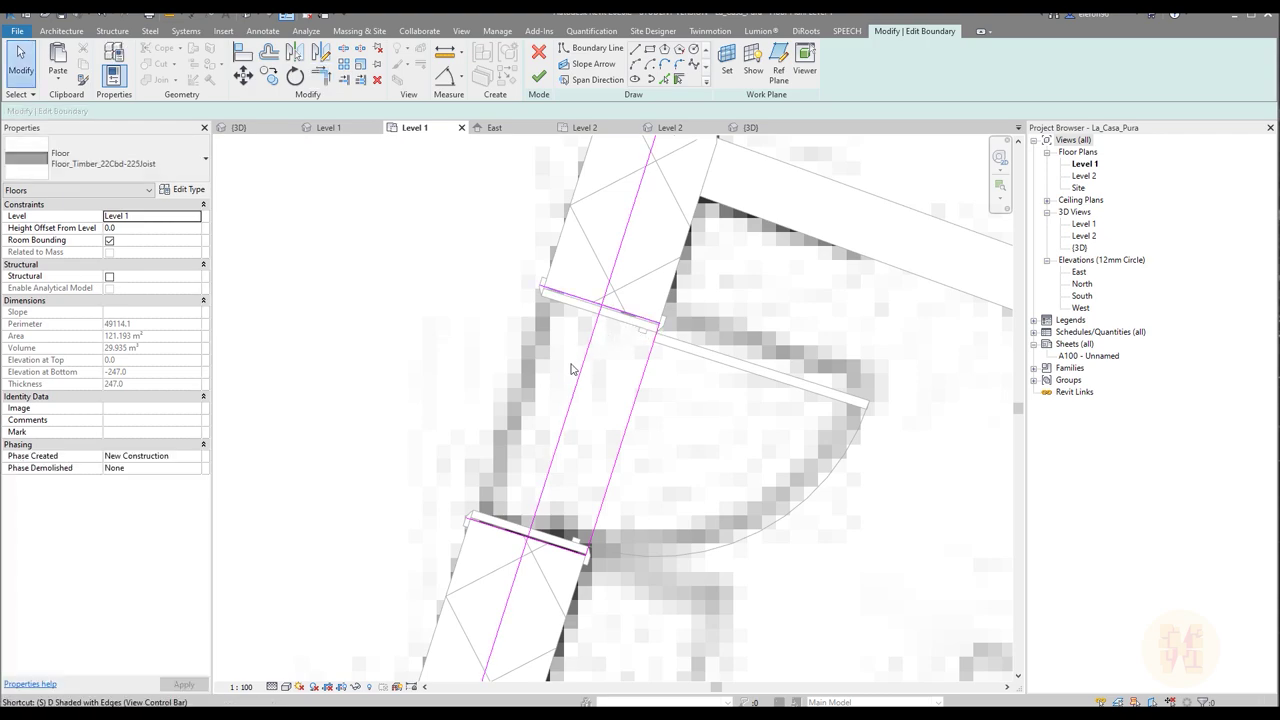
Step: Split the west wall's centreline within the door opening and trim both parts to the door jamb lines
key("l")
left_click(573, 395)
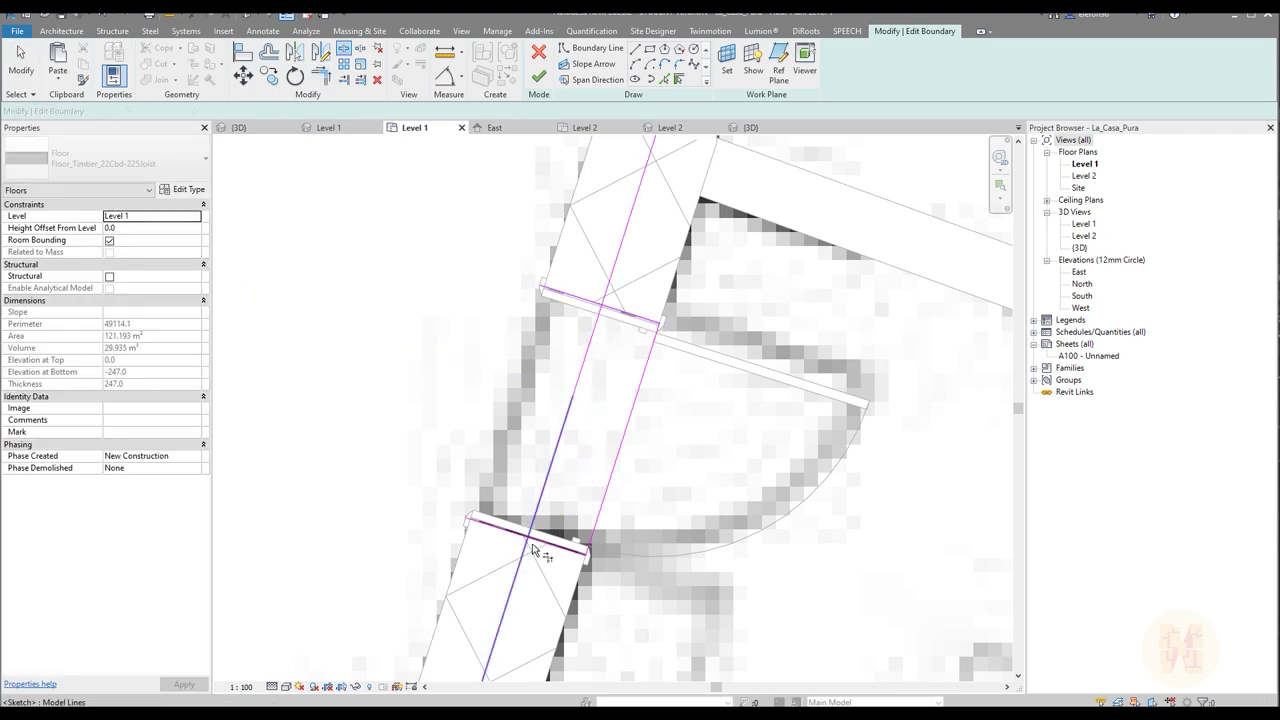
left_click(532, 549)
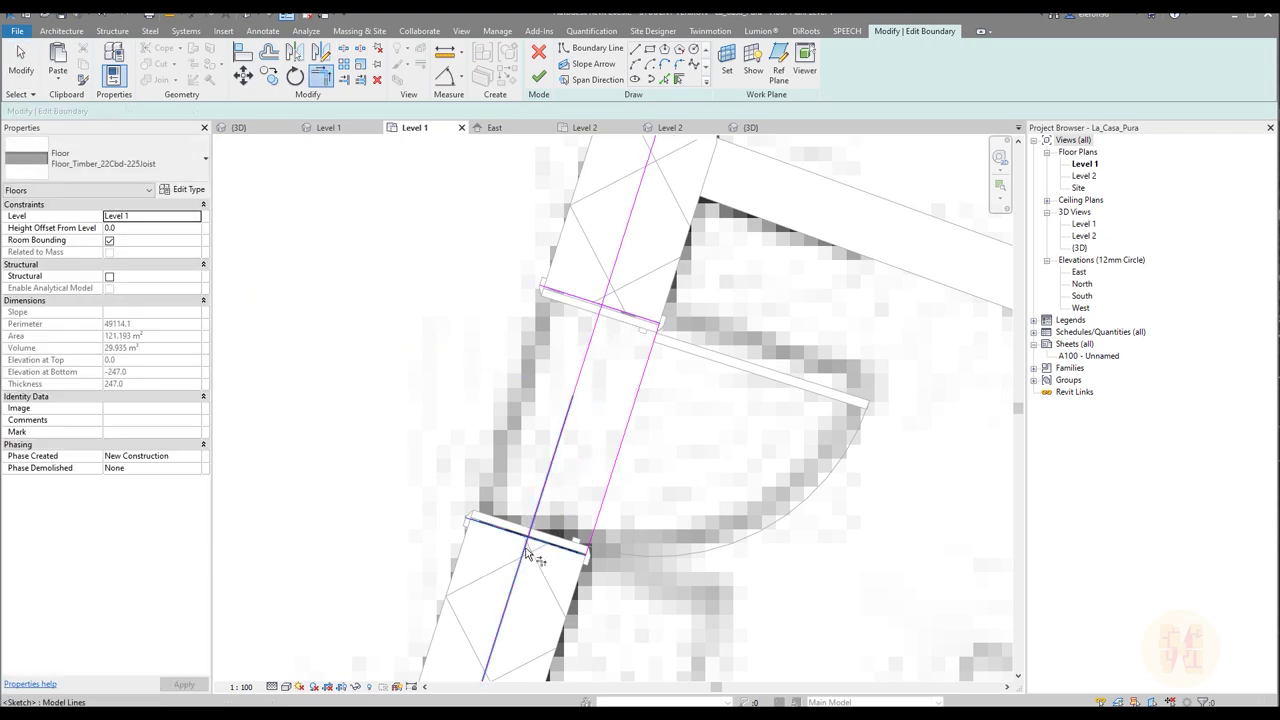
left_click(620, 262)
scroll(620, 340, "down", 2)
key("Escape")
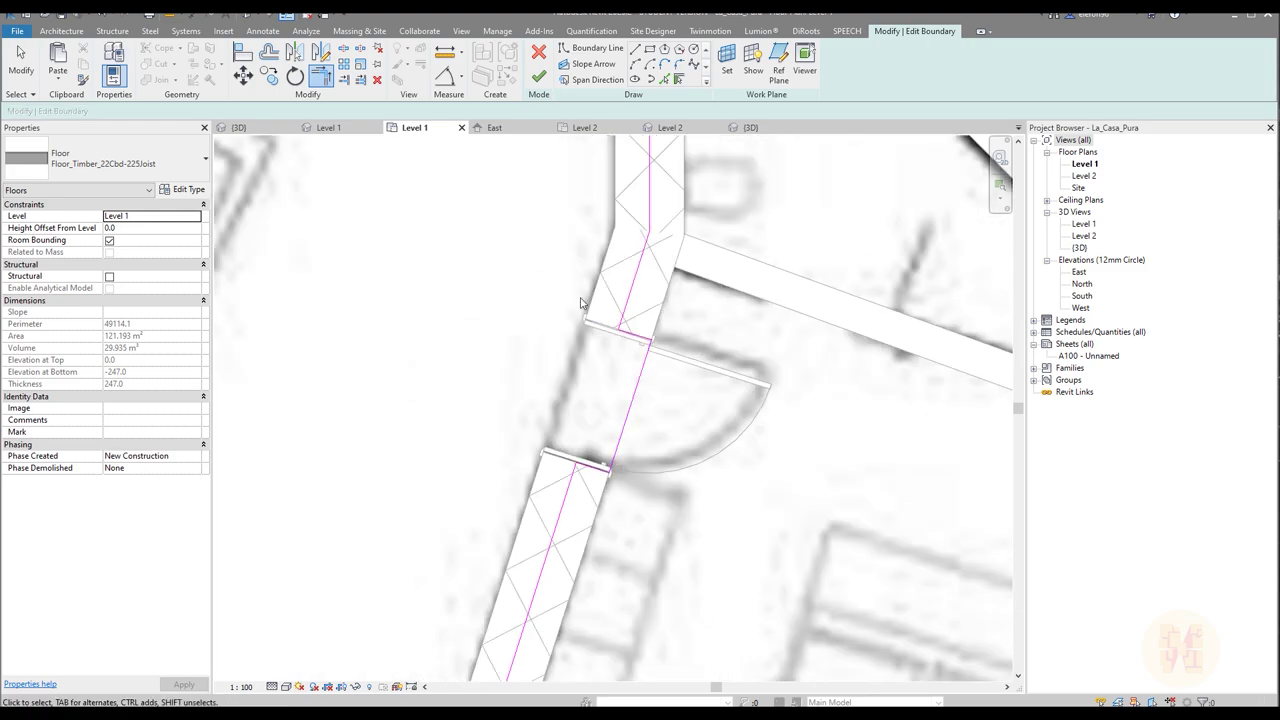
key("Escape")
middle_click_drag(695, 290, 571, 286)
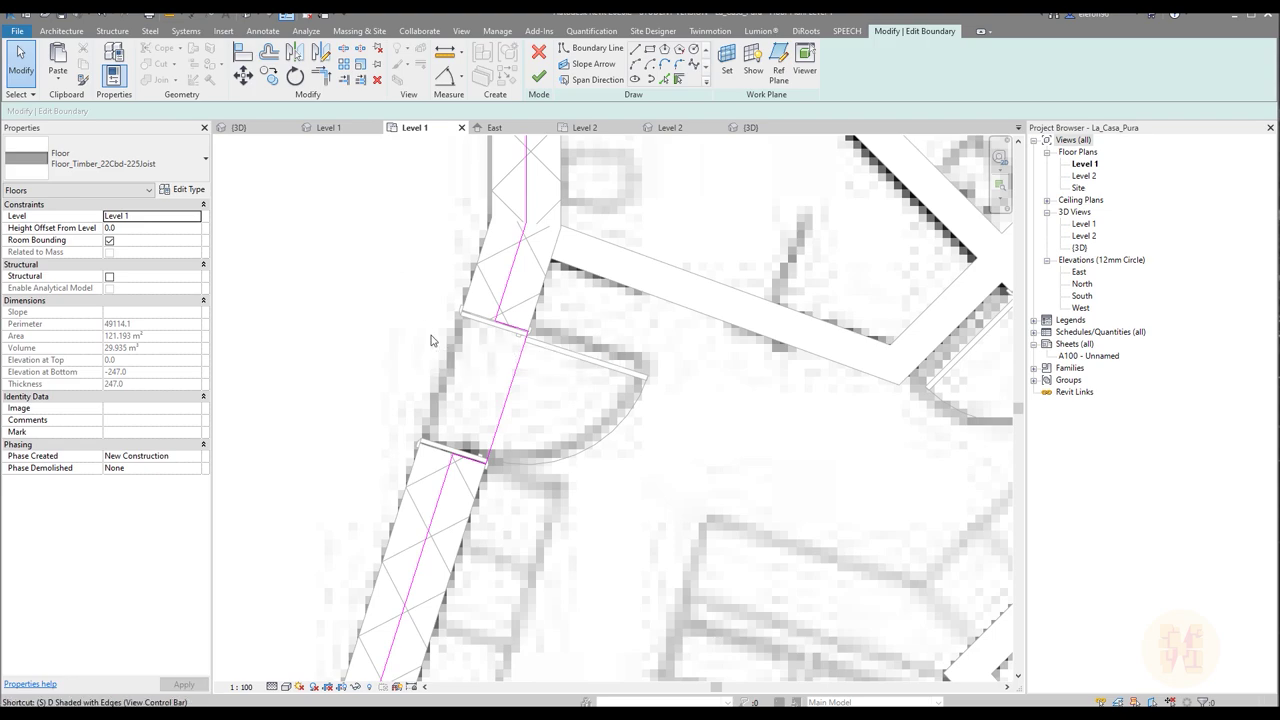
key("l")
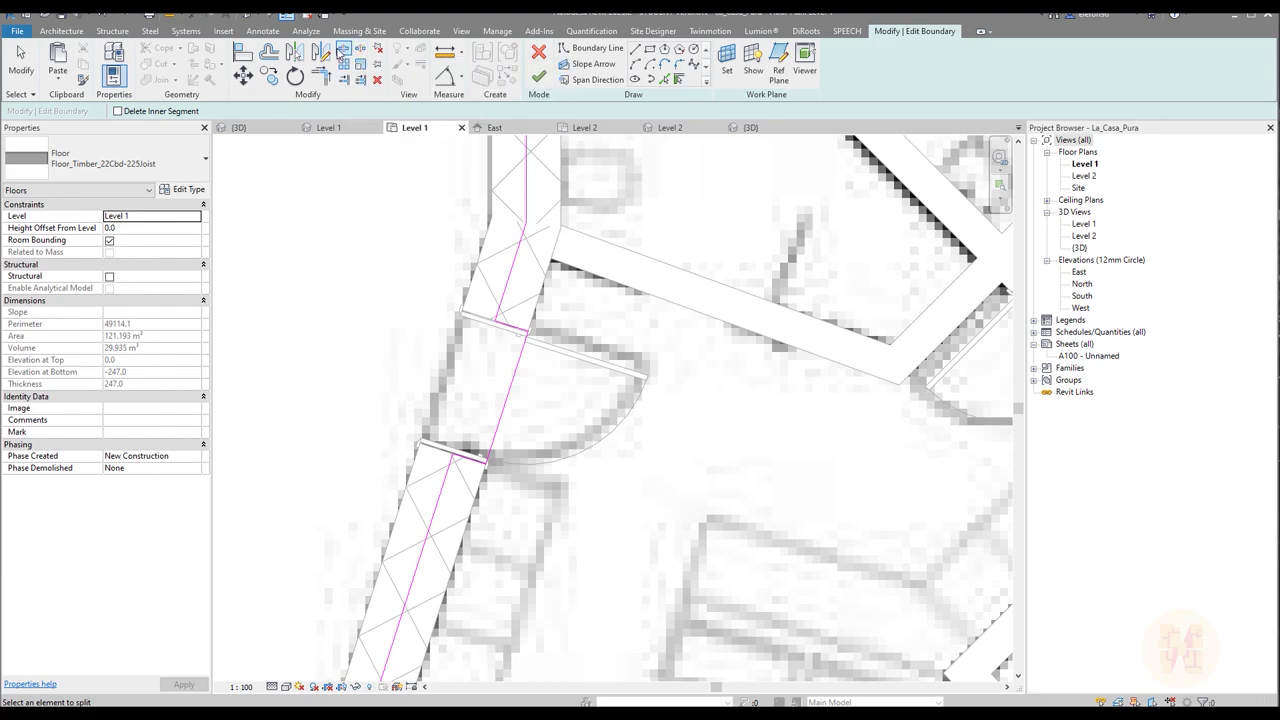
key("Escape")
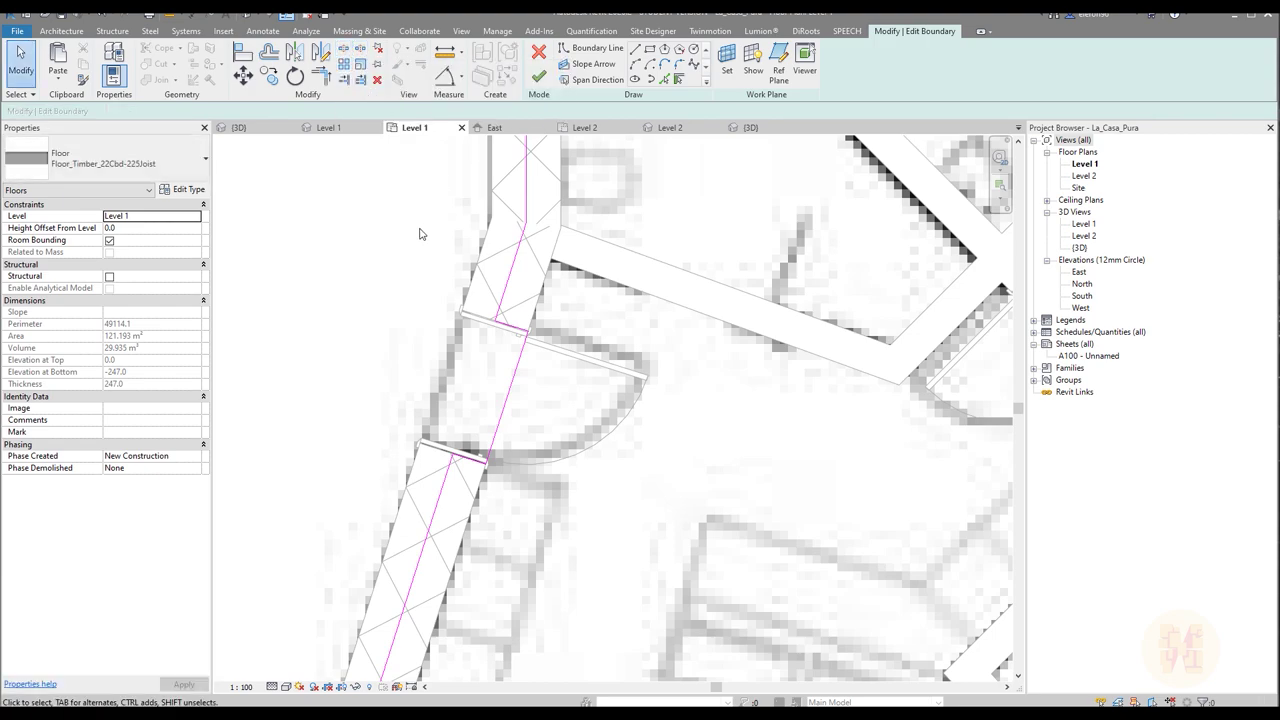
key("t")
key("r")
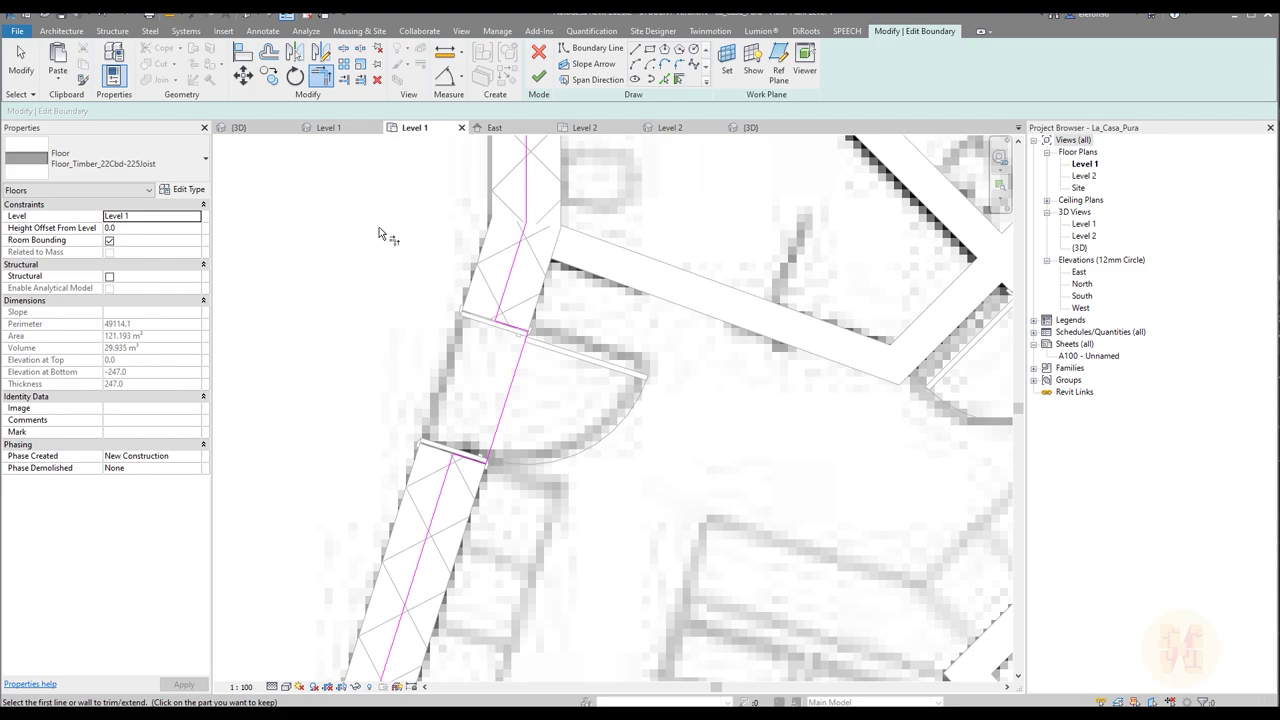
key("r")
key("o")
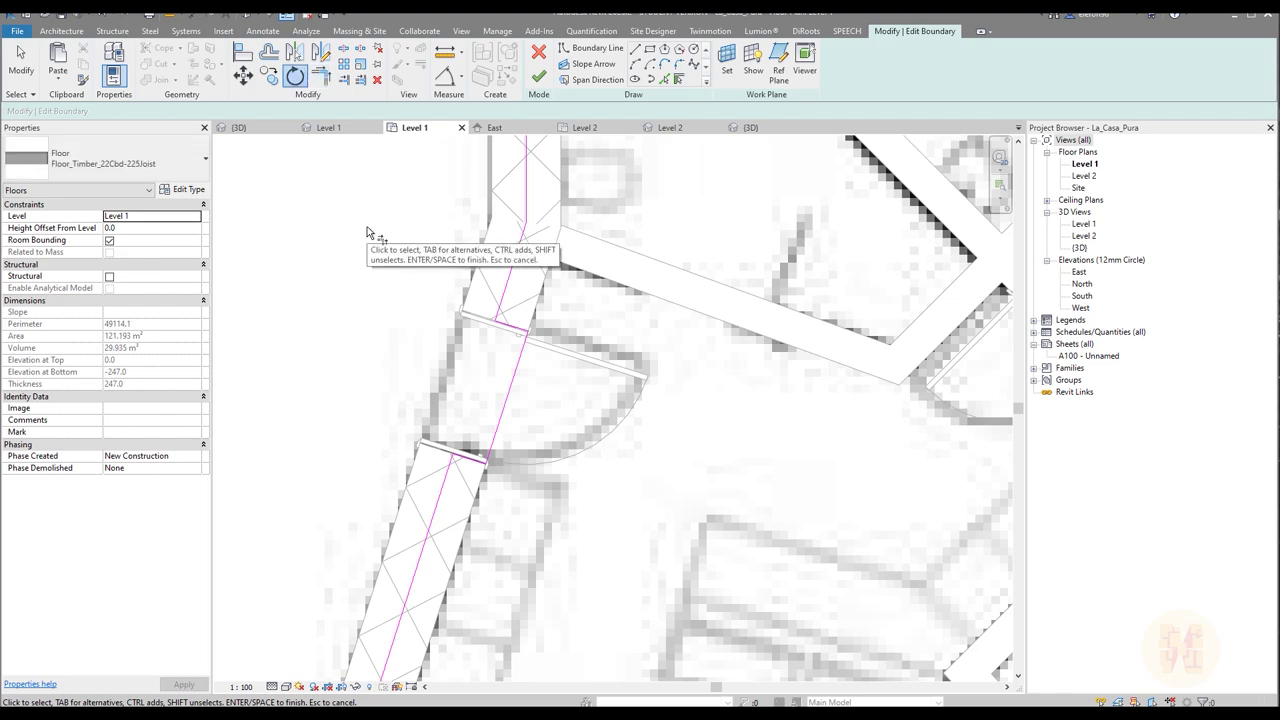
key("m")
key("v")
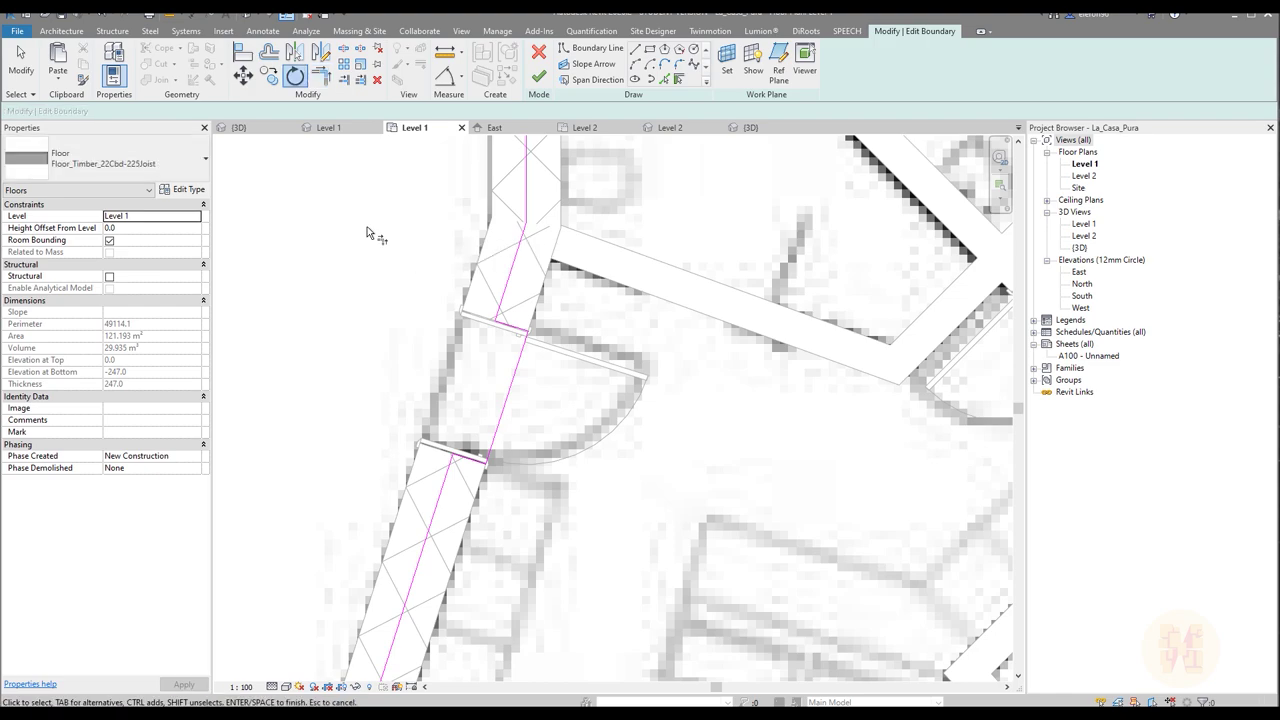
key("c")
key("o")
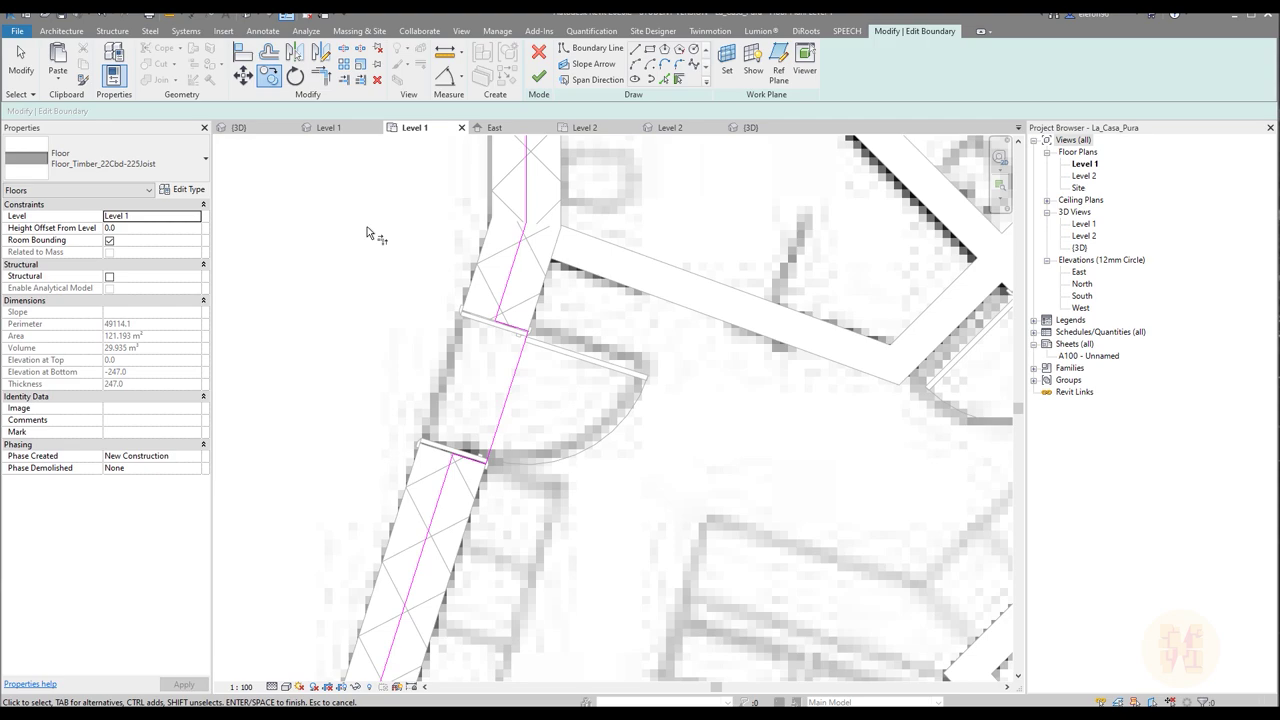
key("Escape")
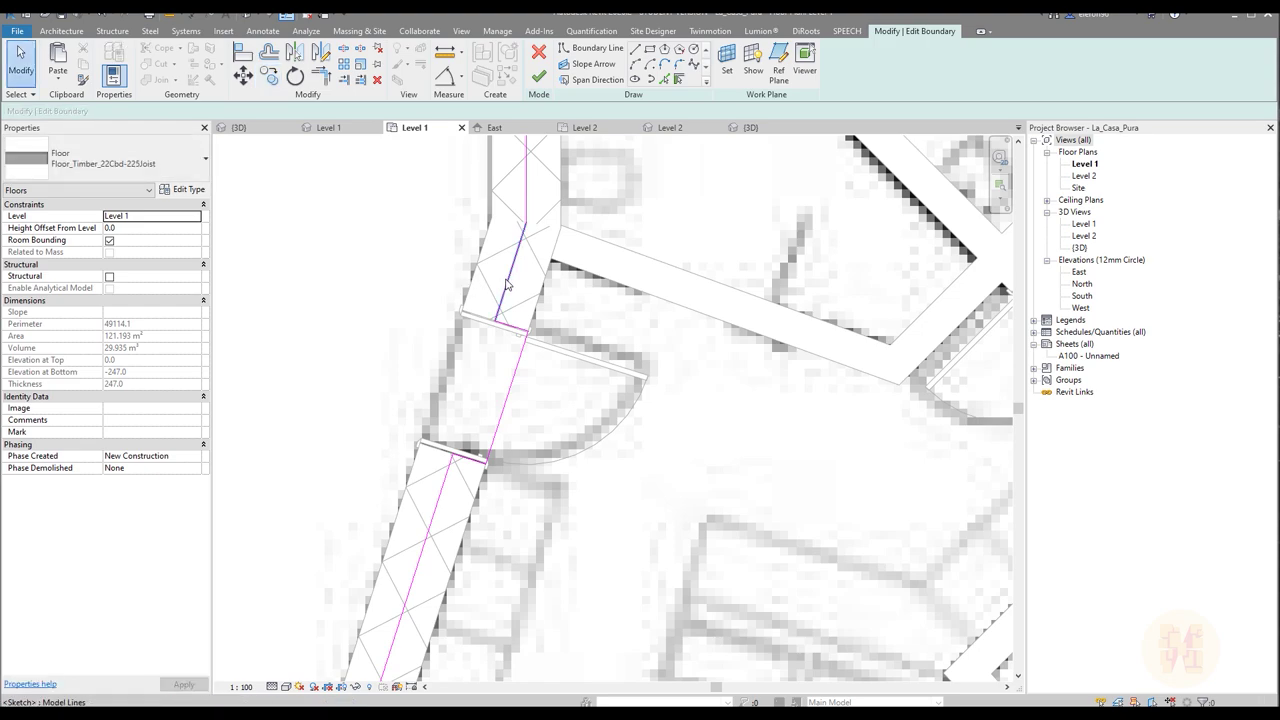
left_click(506, 286)
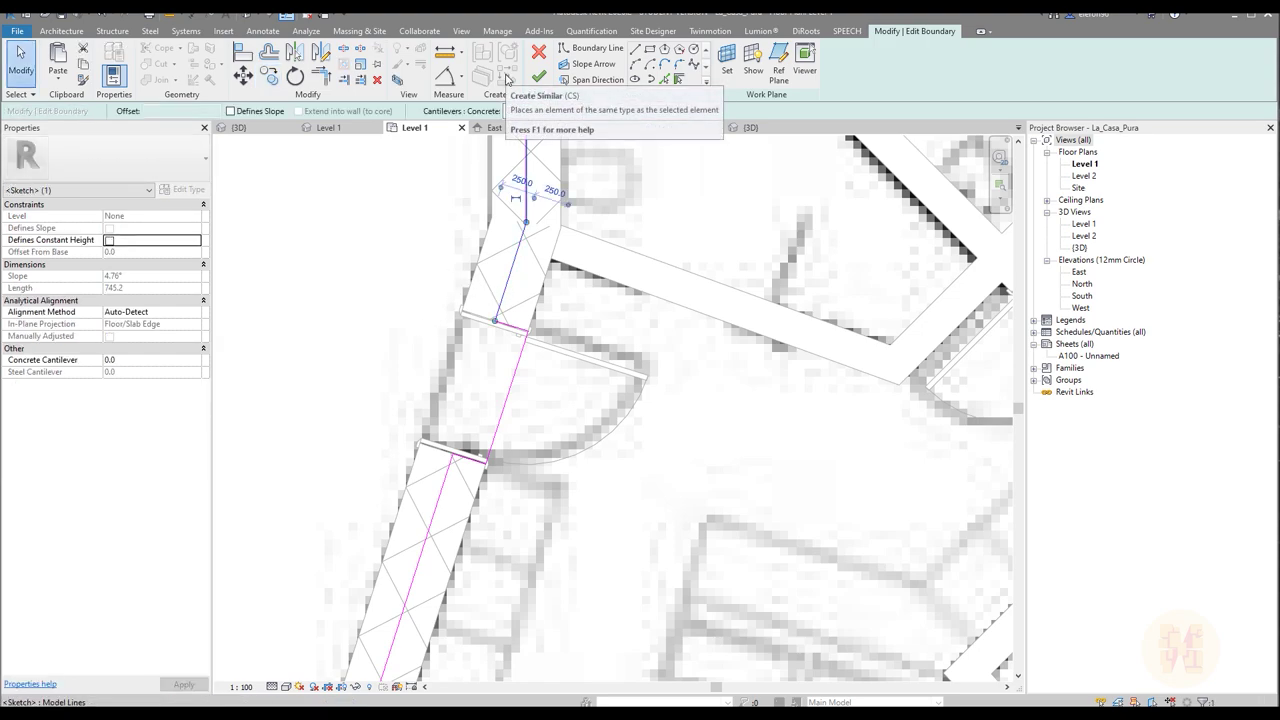
key("Escape")
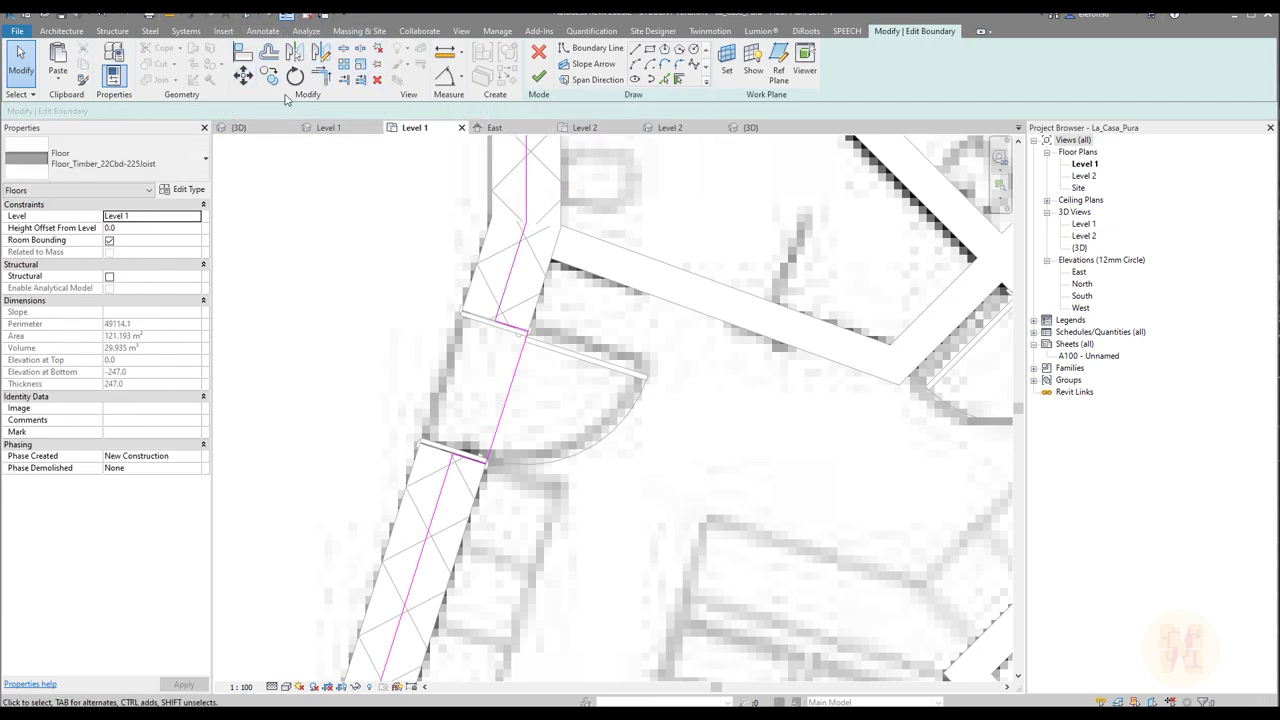
Step: Finish the floor boundary edit and inspect the house from the side in the 3D view
left_click(536, 78)
left_click(391, 191)
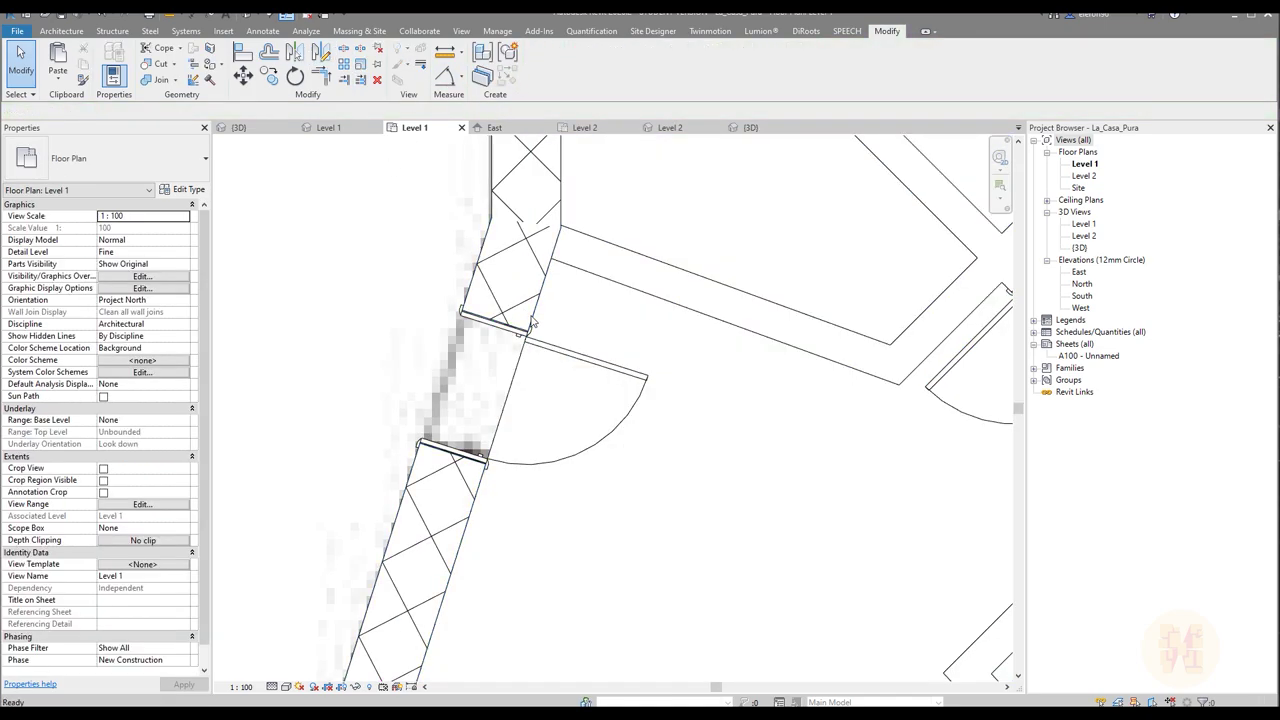
scroll(533, 321, "down", 7)
middle_click_drag(720, 352, 625, 389)
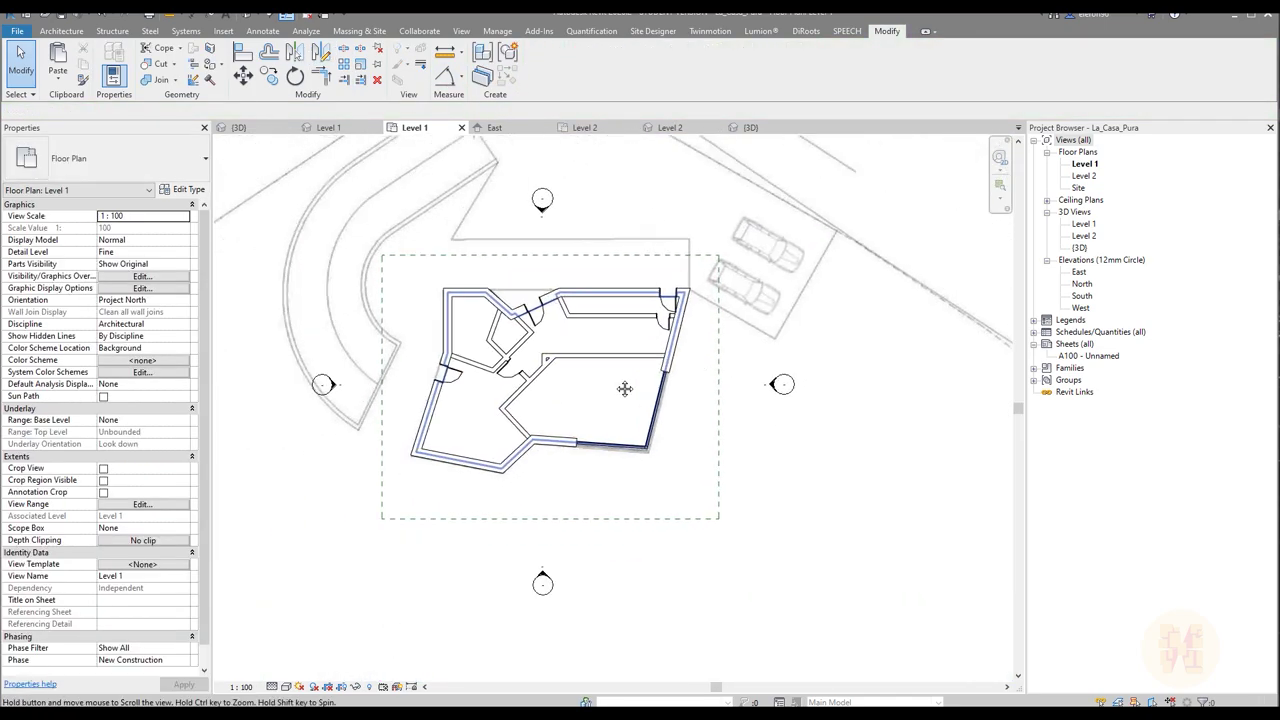
left_click(248, 14)
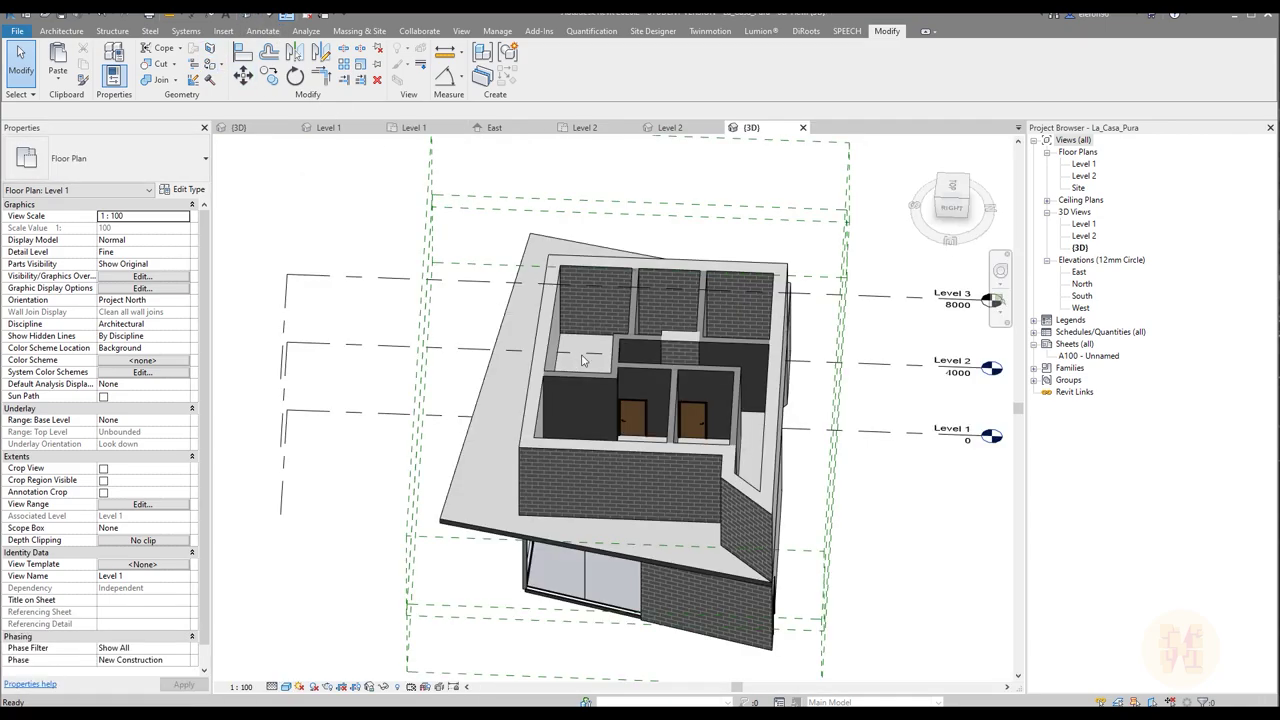
middle_click_drag(583, 360, 460, 418, "shift")
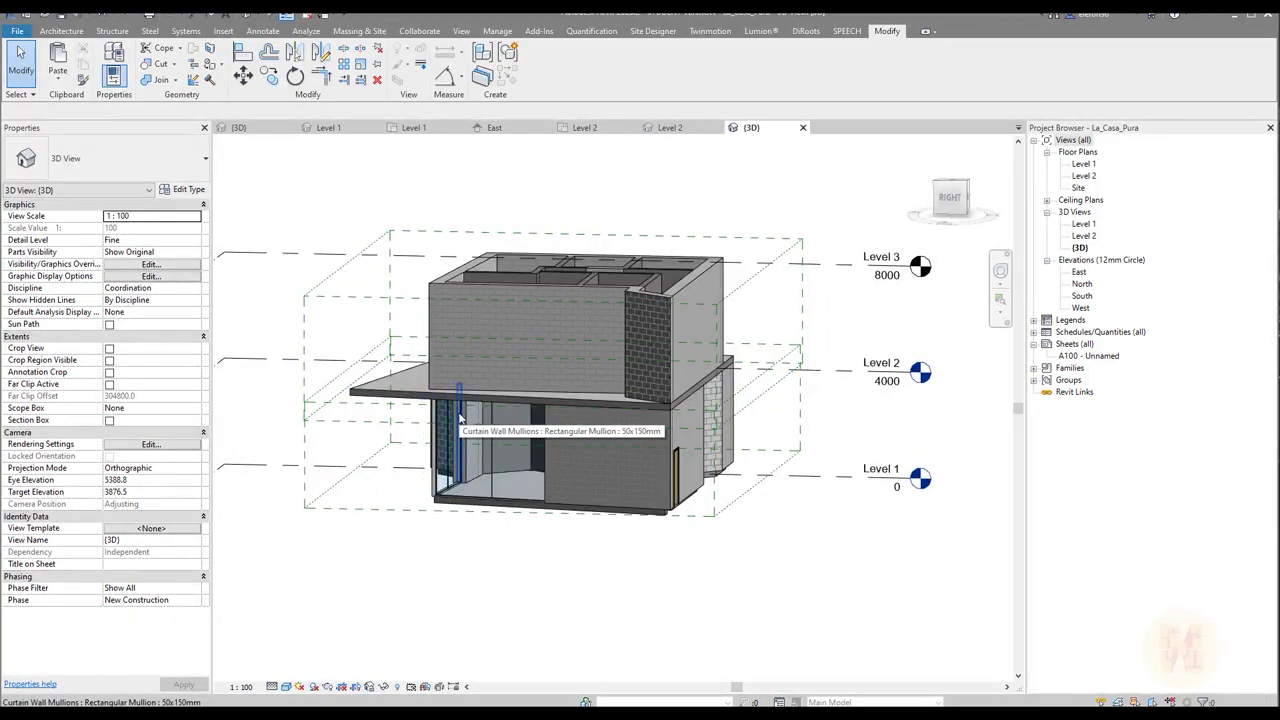